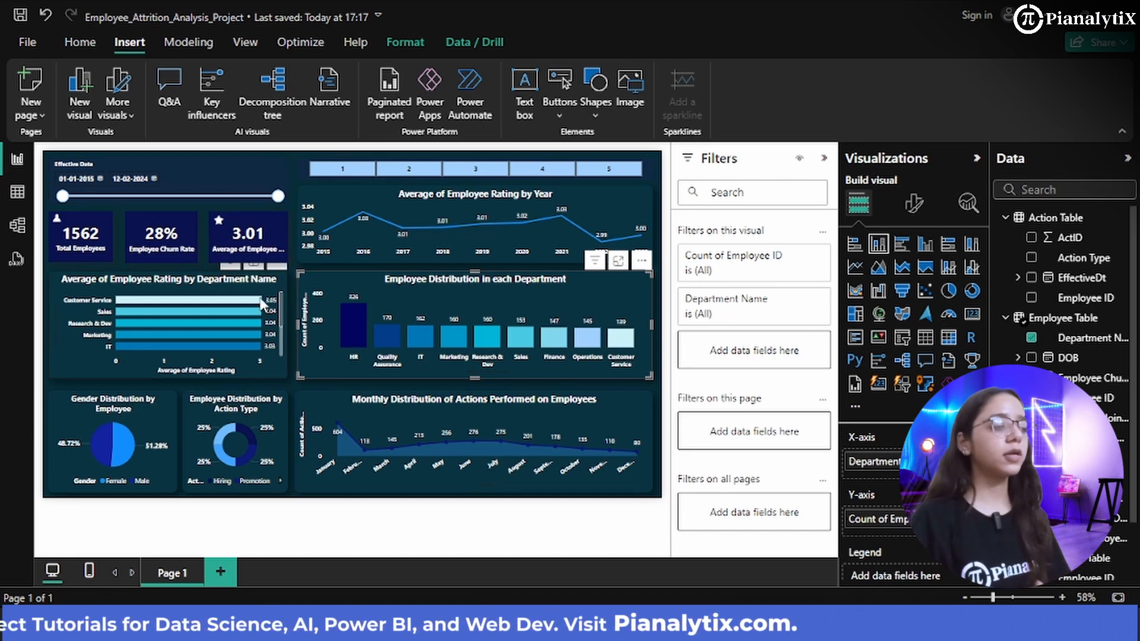
- Cross-filter the dashboard by the HR department in the employee distribution chart, examine the other visuals, and clear the filter
{"action": "mouse_move", "coordinate": [262, 302]}
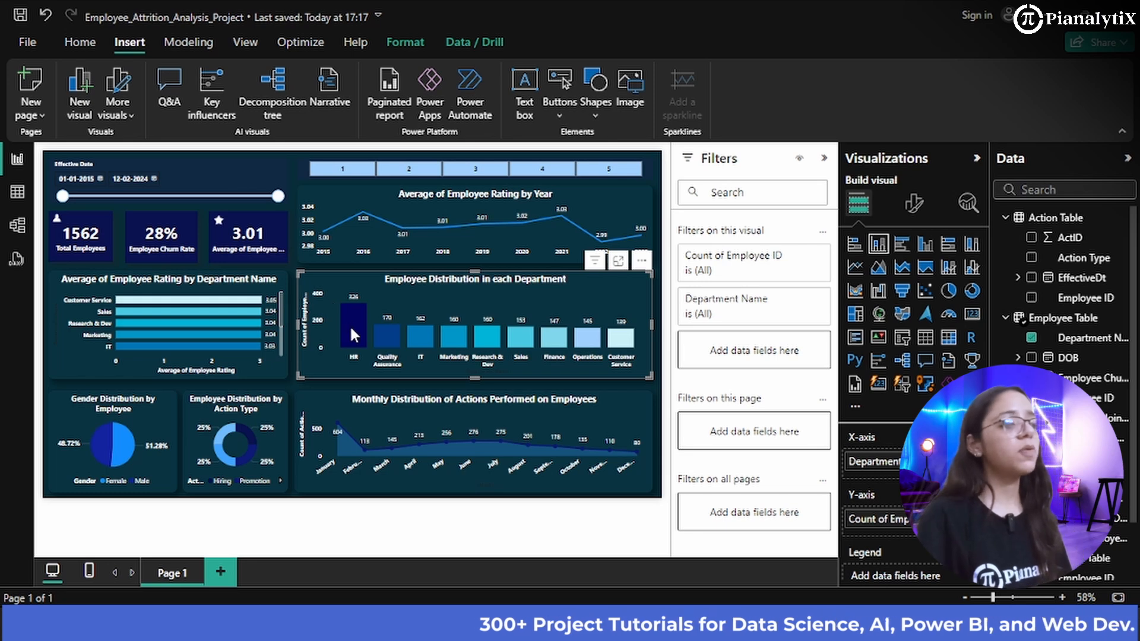
{"action": "mouse_move", "coordinate": [350, 330]}
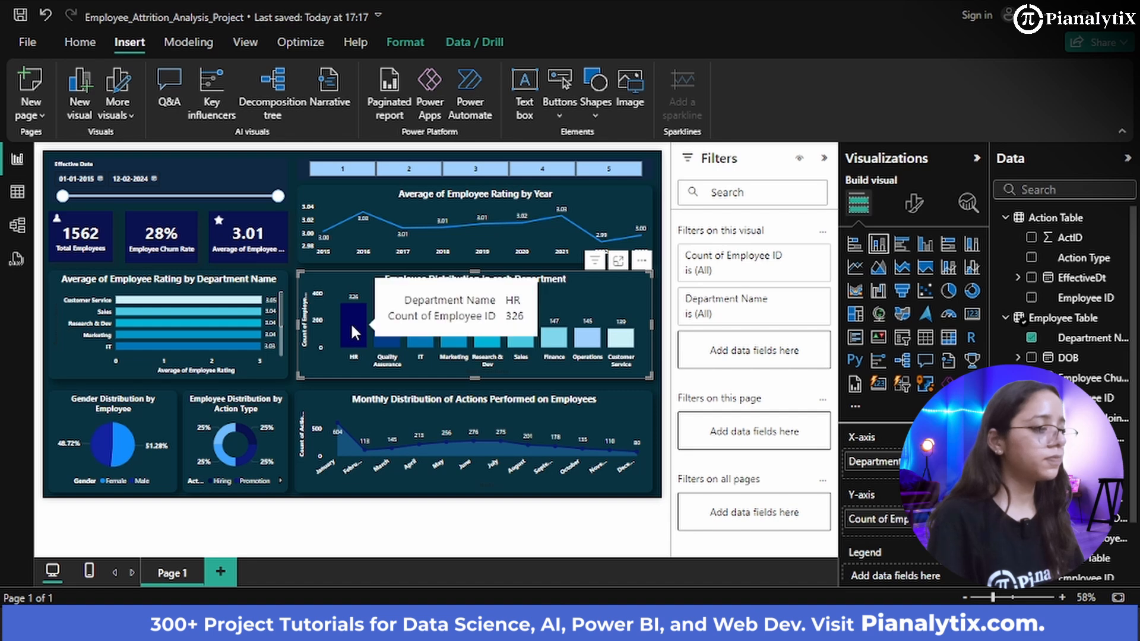
{"action": "left_click", "coordinate": [353, 329]}
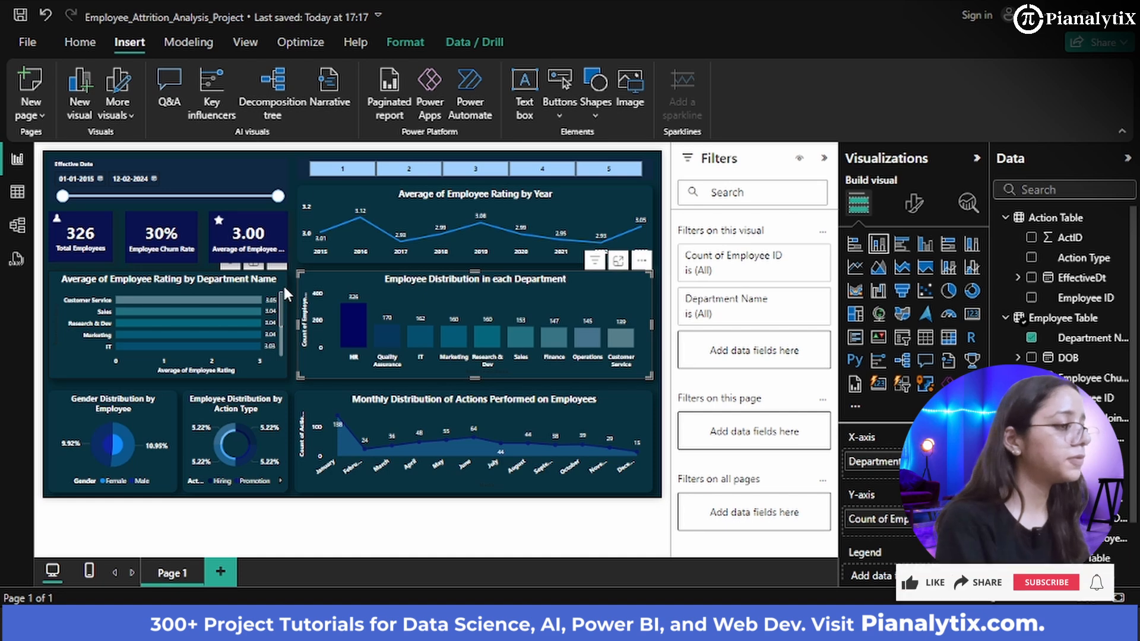
{"action": "left_click", "coordinate": [436, 295]}
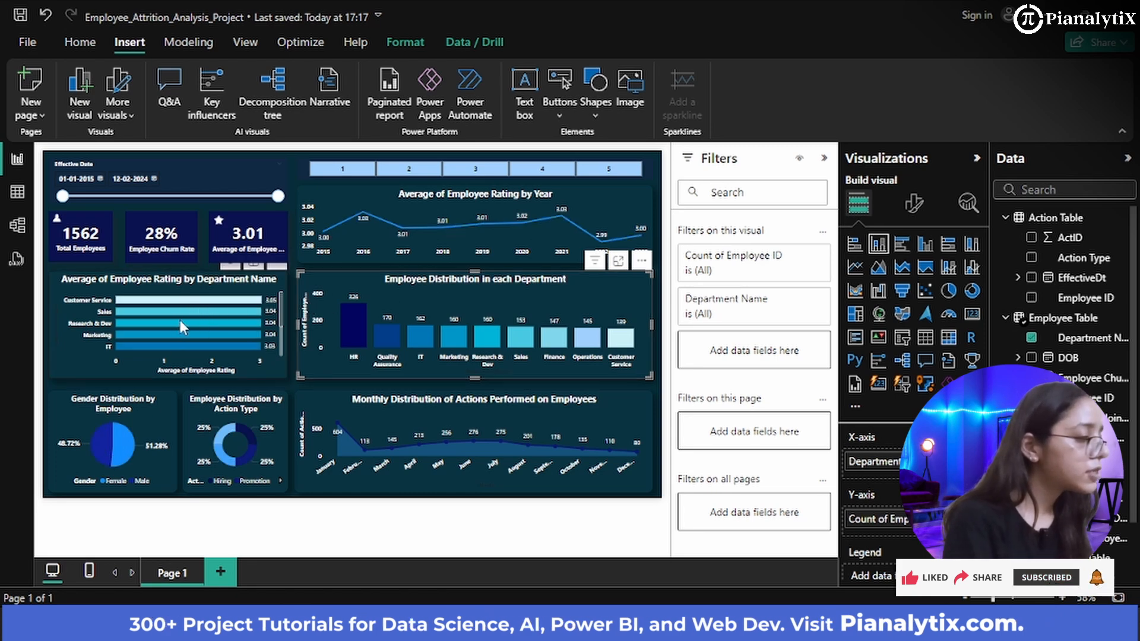
- Cross-filter the dashboard by Research & Dev in the average rating by department chart, examine the cards, and clear the filter
{"action": "mouse_move", "coordinate": [176, 324]}
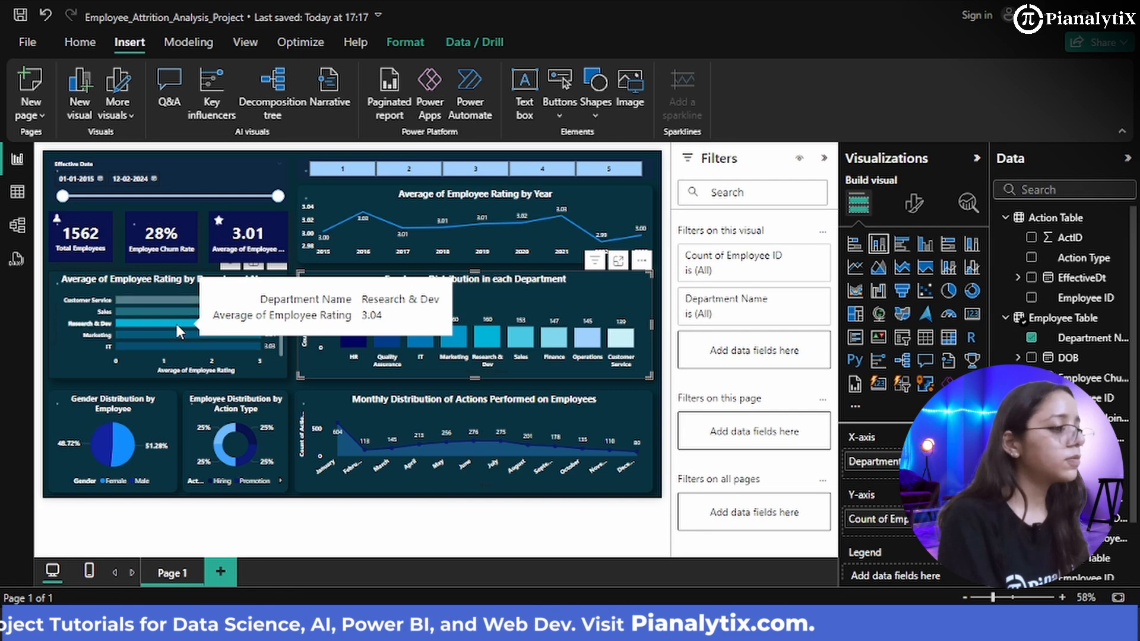
{"action": "left_click", "coordinate": [176, 321]}
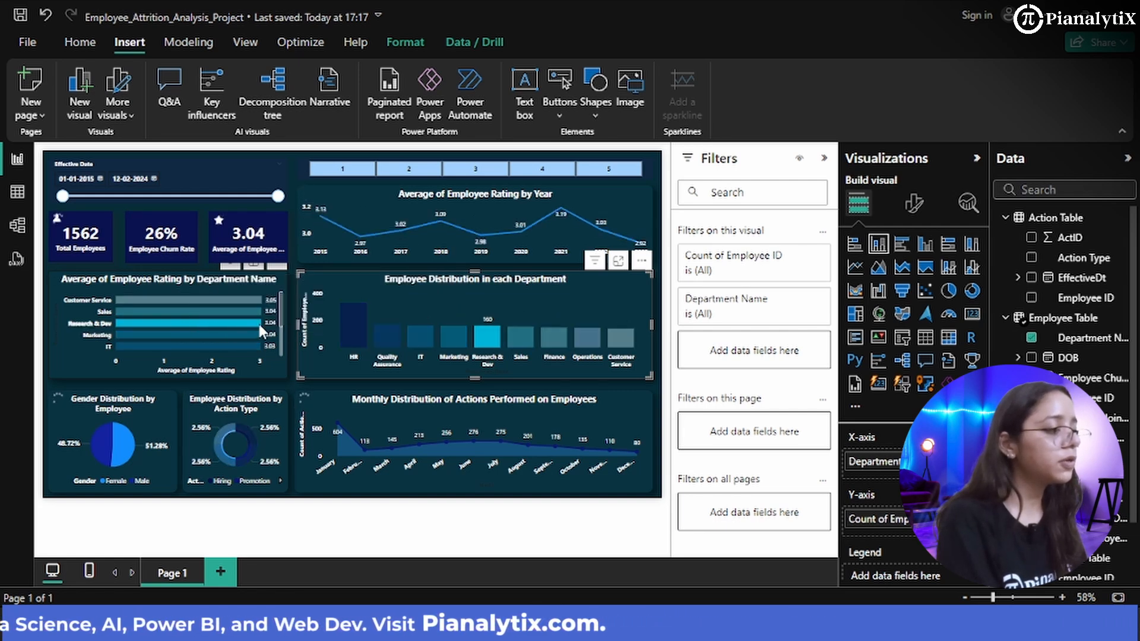
{"action": "mouse_move", "coordinate": [242, 321]}
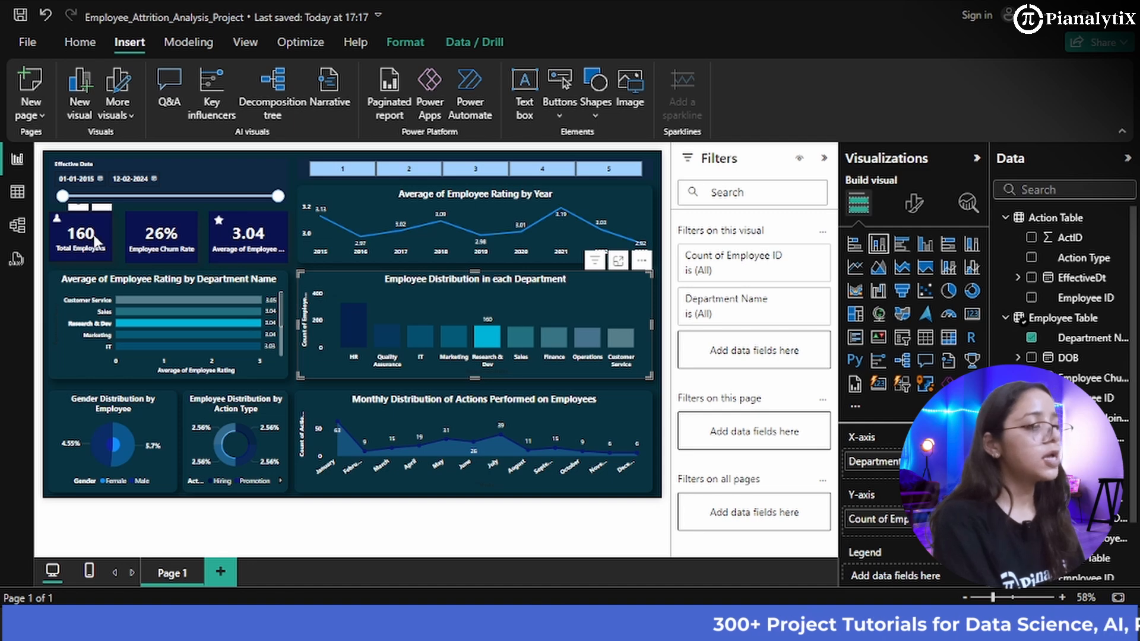
{"action": "left_click", "coordinate": [63, 356]}
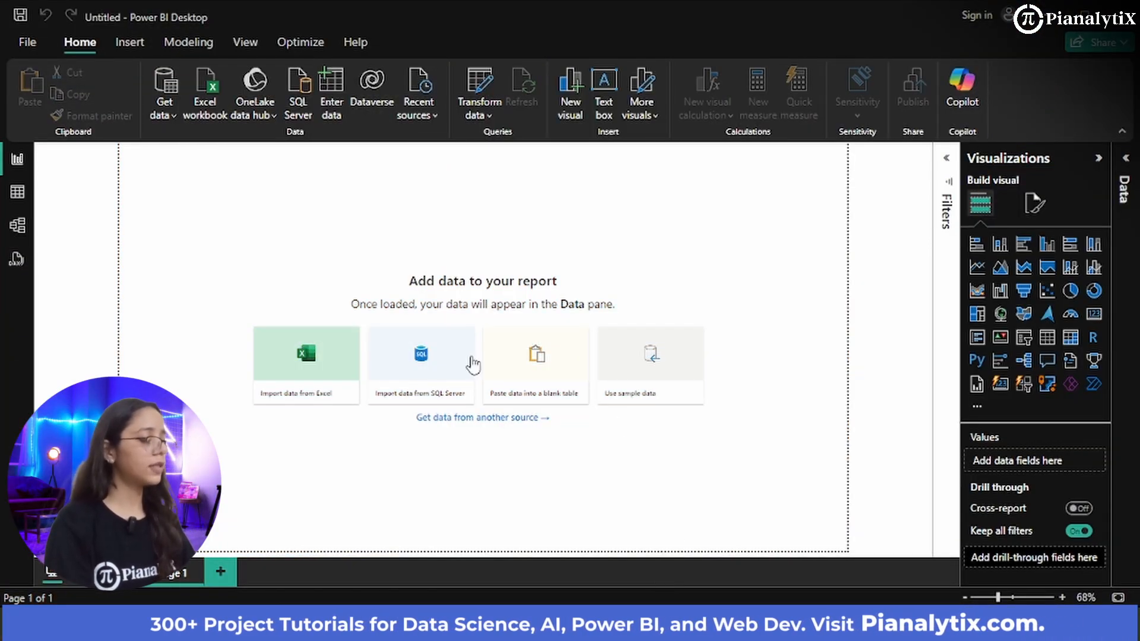
- Examine the table view, the model view, and the insert and modeling commands available in the report view
{"action": "left_click", "coordinate": [18, 192]}
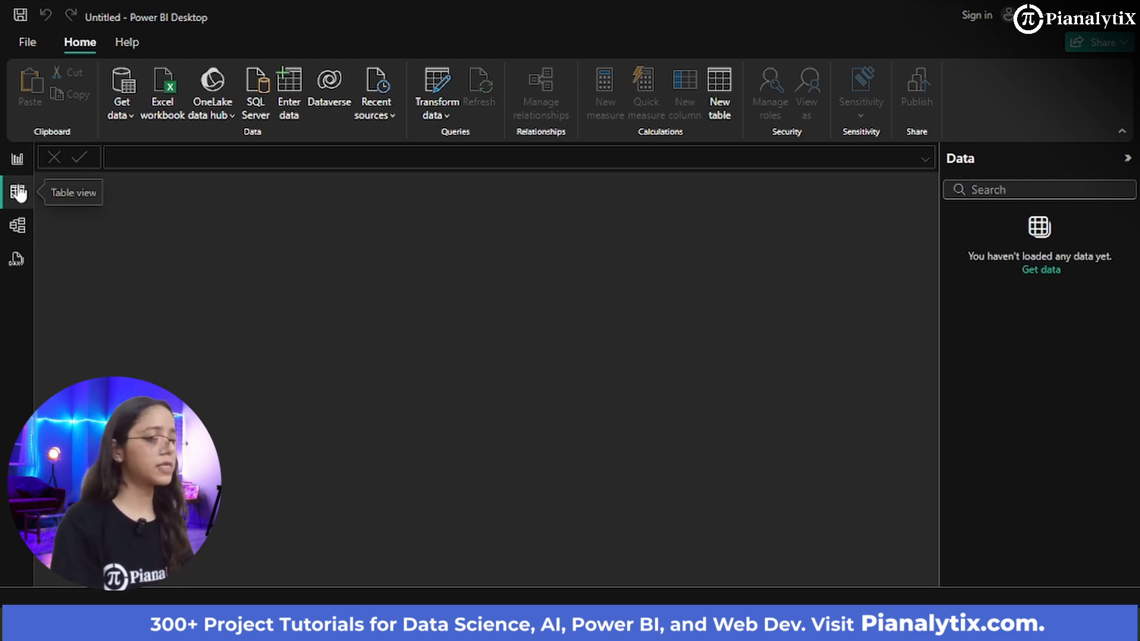
{"action": "left_click", "coordinate": [16, 233]}
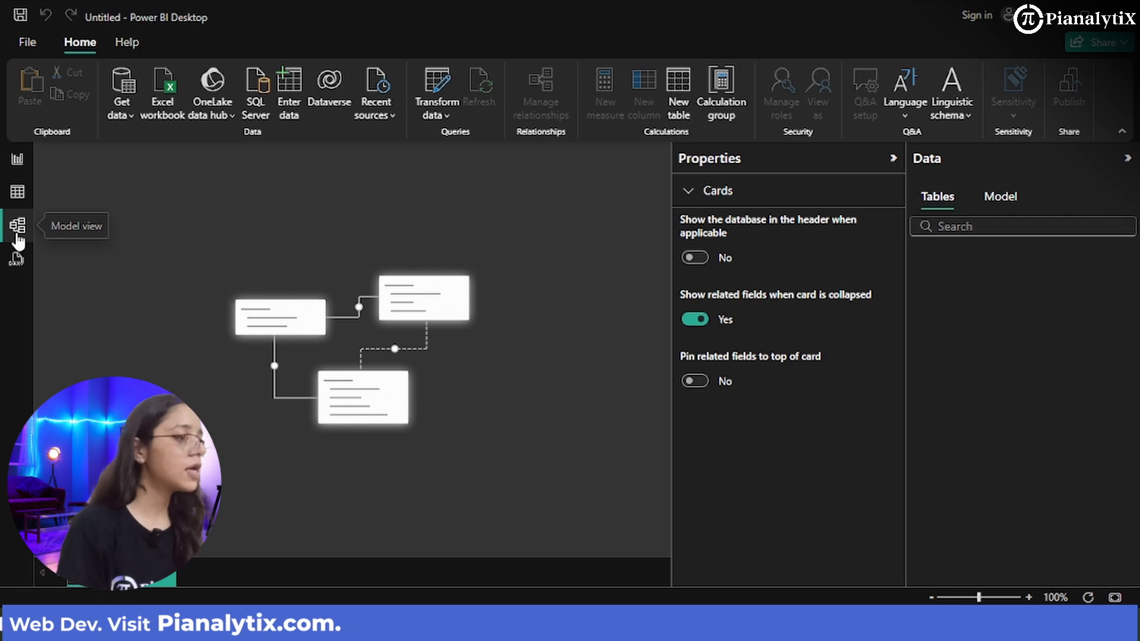
{"action": "left_click", "coordinate": [18, 159]}
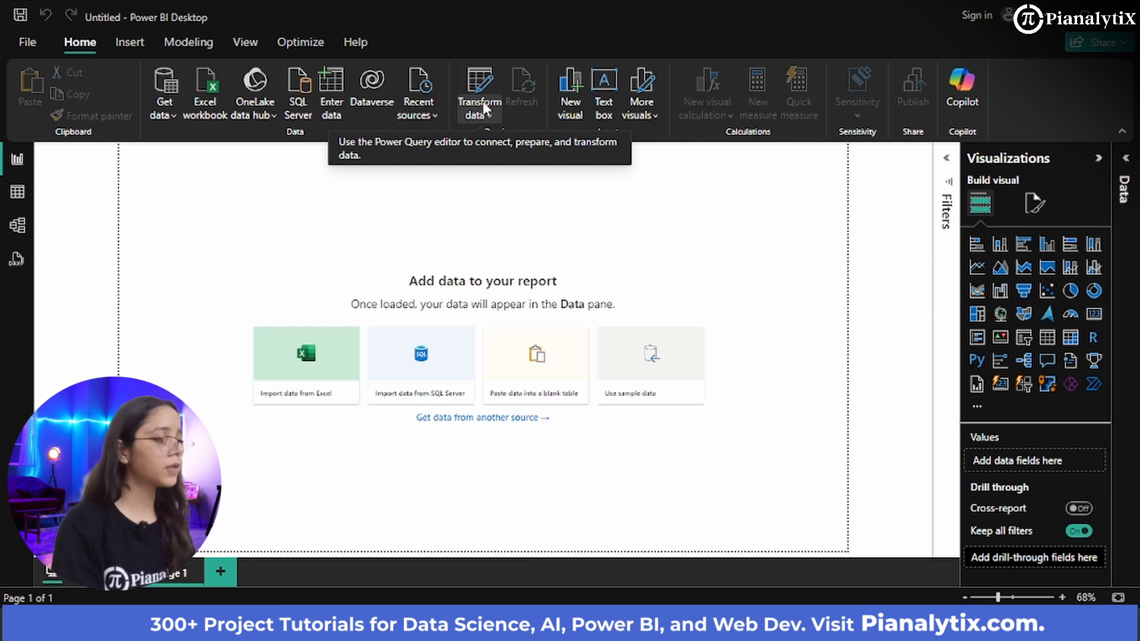
{"action": "left_click", "coordinate": [118, 50]}
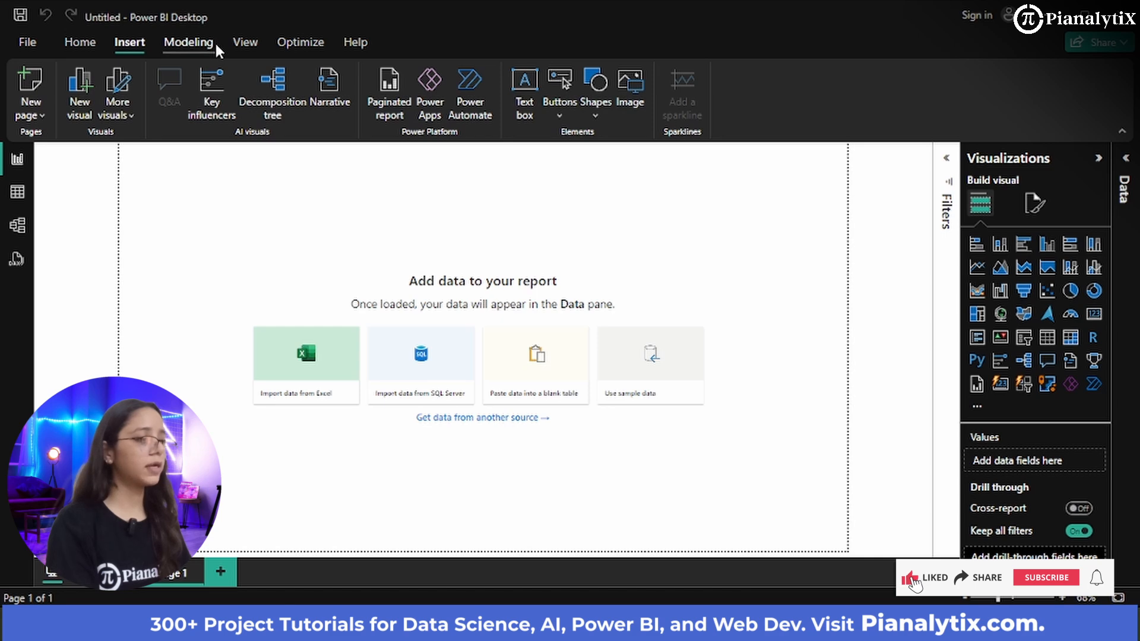
{"action": "left_click", "coordinate": [196, 43]}
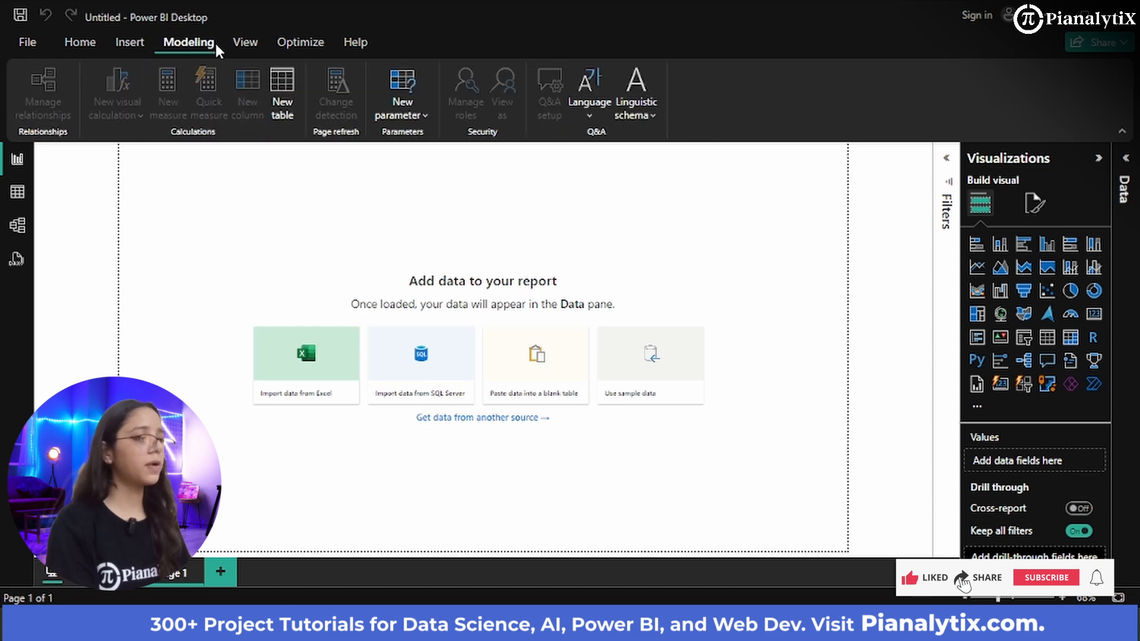
- Try the fit-to-width and actual-size page views on the blank report page and return to fit to page
{"action": "left_click", "coordinate": [254, 45]}
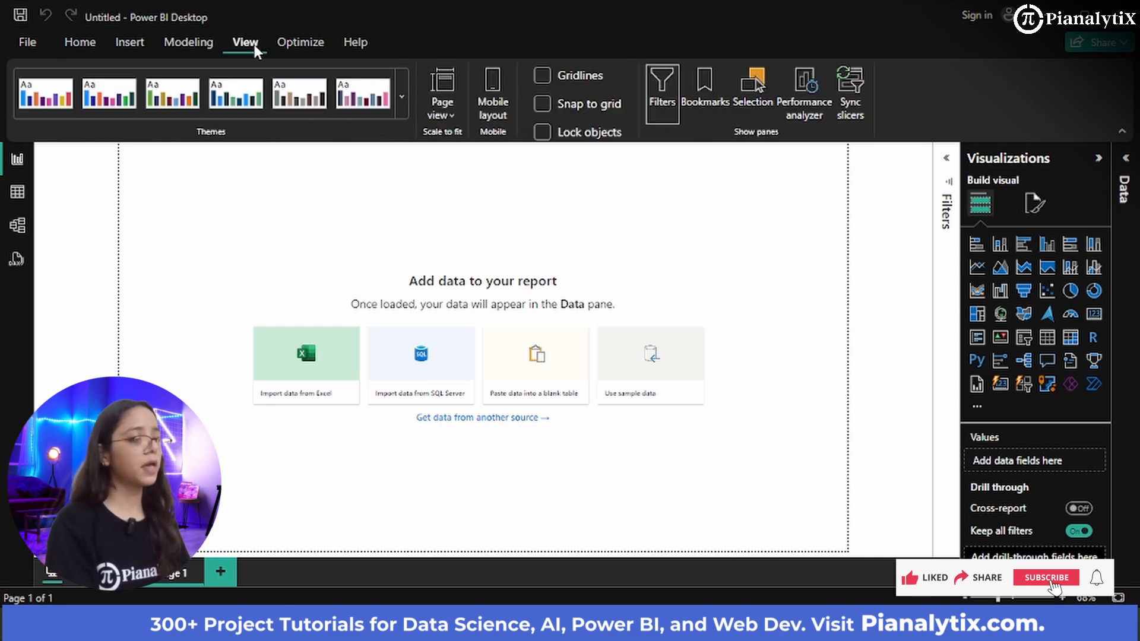
{"action": "left_click", "coordinate": [440, 114]}
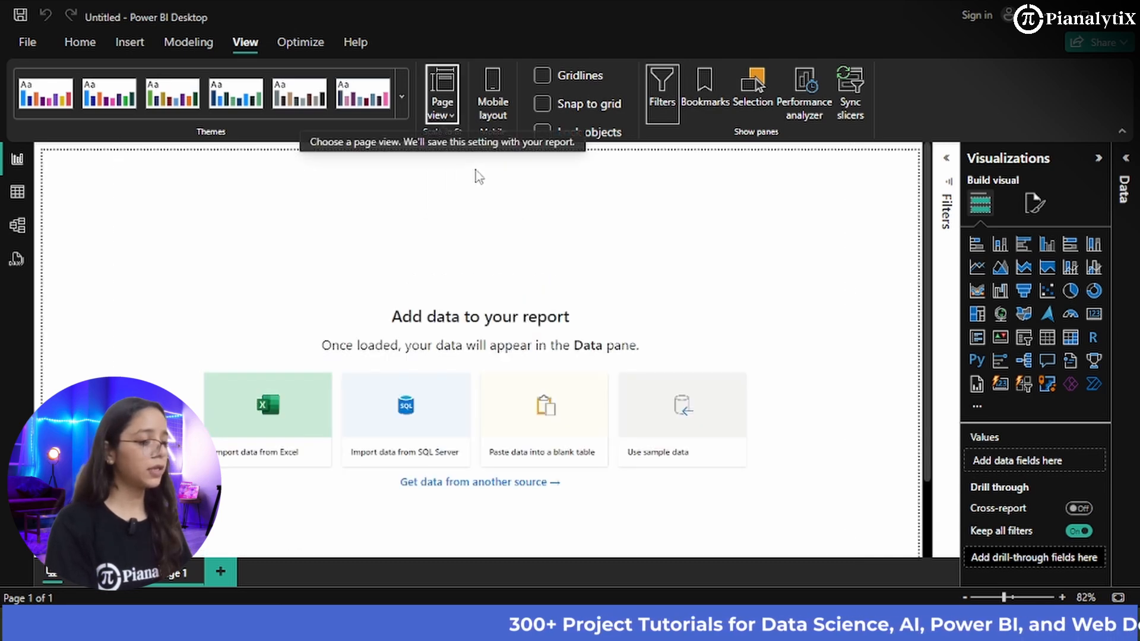
{"action": "left_click", "coordinate": [444, 110]}
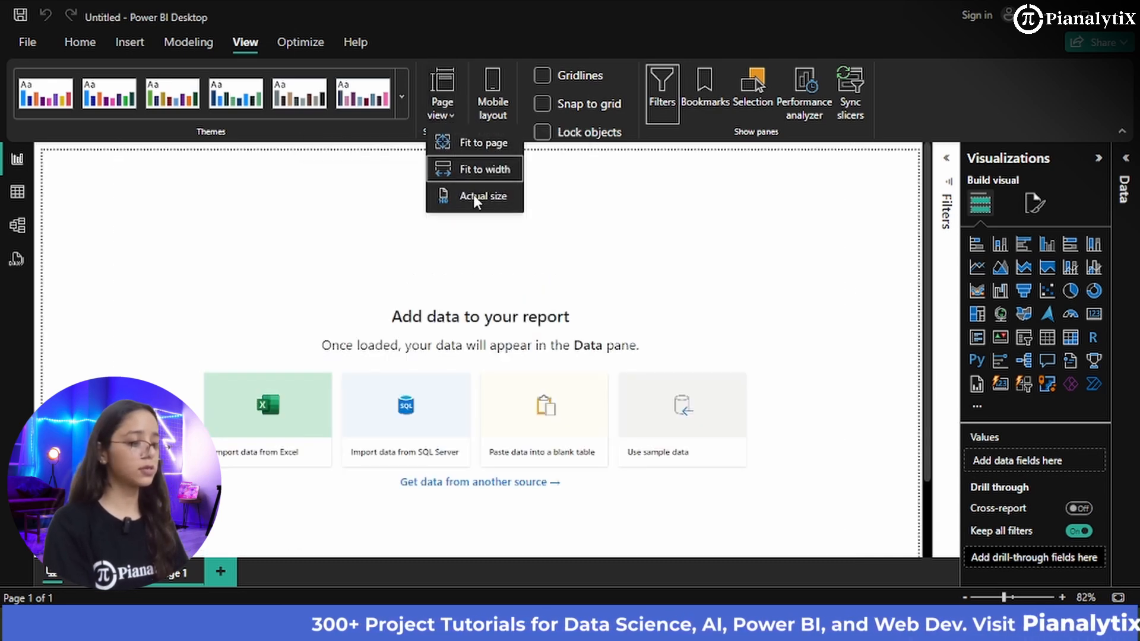
{"action": "left_click", "coordinate": [473, 195]}
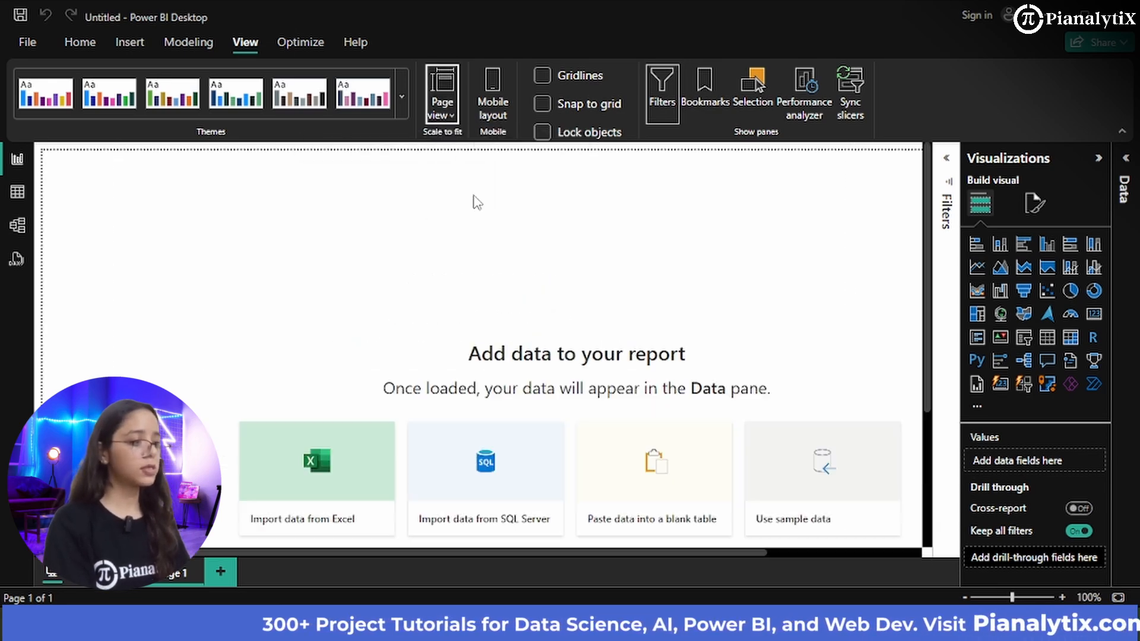
{"action": "left_click", "coordinate": [450, 109]}
{"action": "left_click", "coordinate": [463, 148]}
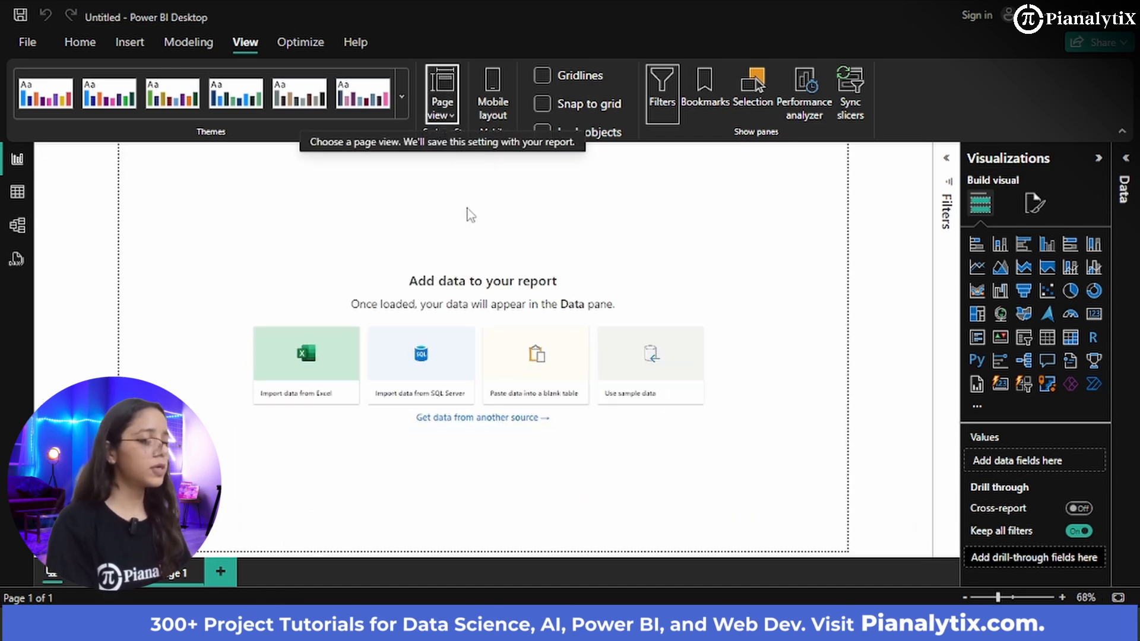
- Import the text/CSV file tbl_Employee from the Datasets folder in Documents and load it into the report
{"action": "left_click", "coordinate": [88, 42]}
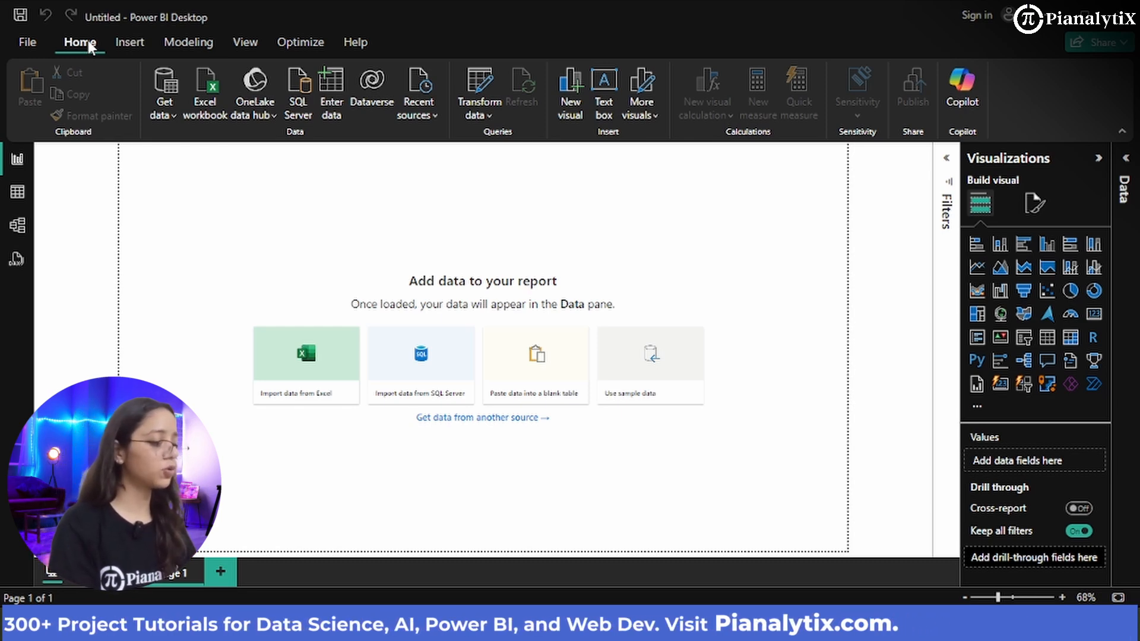
{"action": "left_click", "coordinate": [163, 112]}
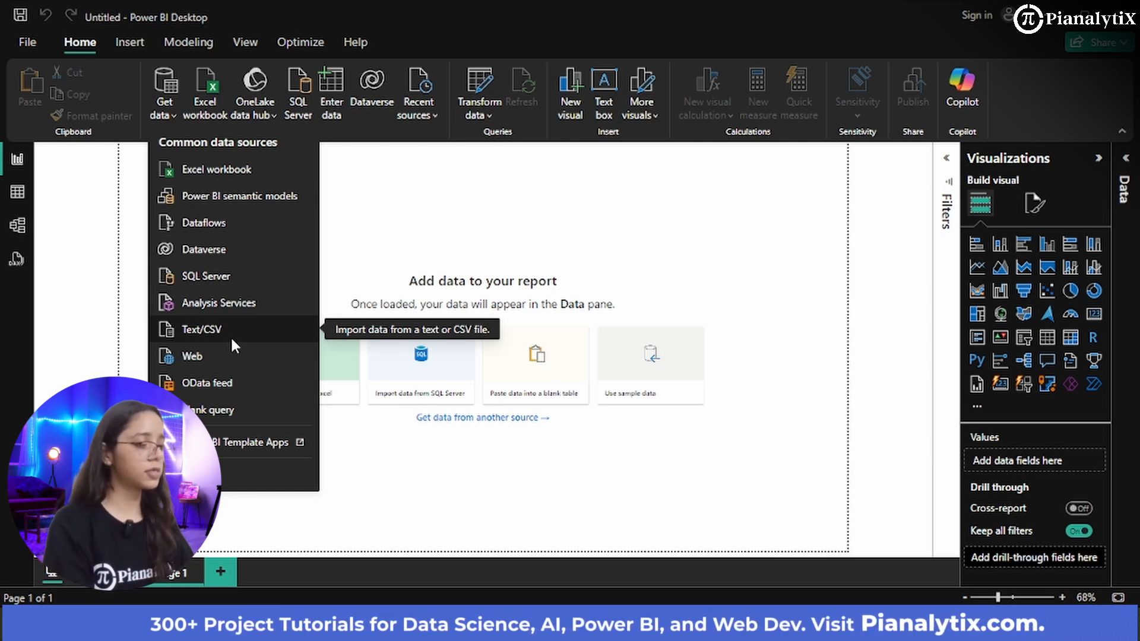
{"action": "left_click", "coordinate": [236, 337]}
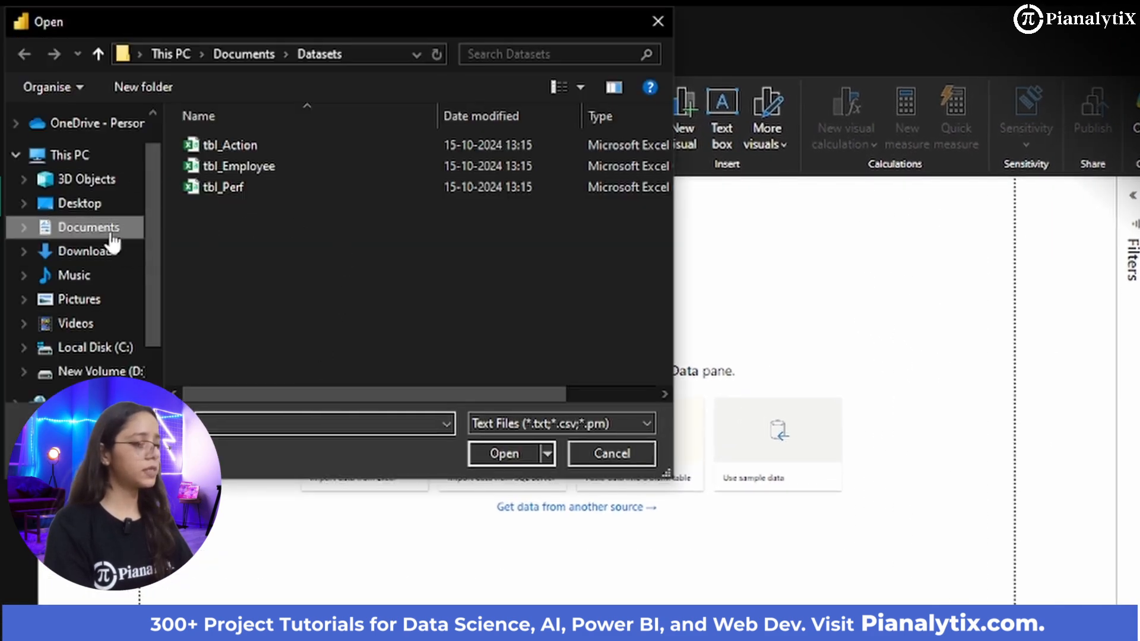
{"action": "left_click", "coordinate": [107, 233]}
{"action": "scroll", "coordinate": [279, 305], "scroll_direction": "down", "scroll_amount": 1}
{"action": "scroll", "coordinate": [290, 270], "scroll_direction": "up", "scroll_amount": 1}
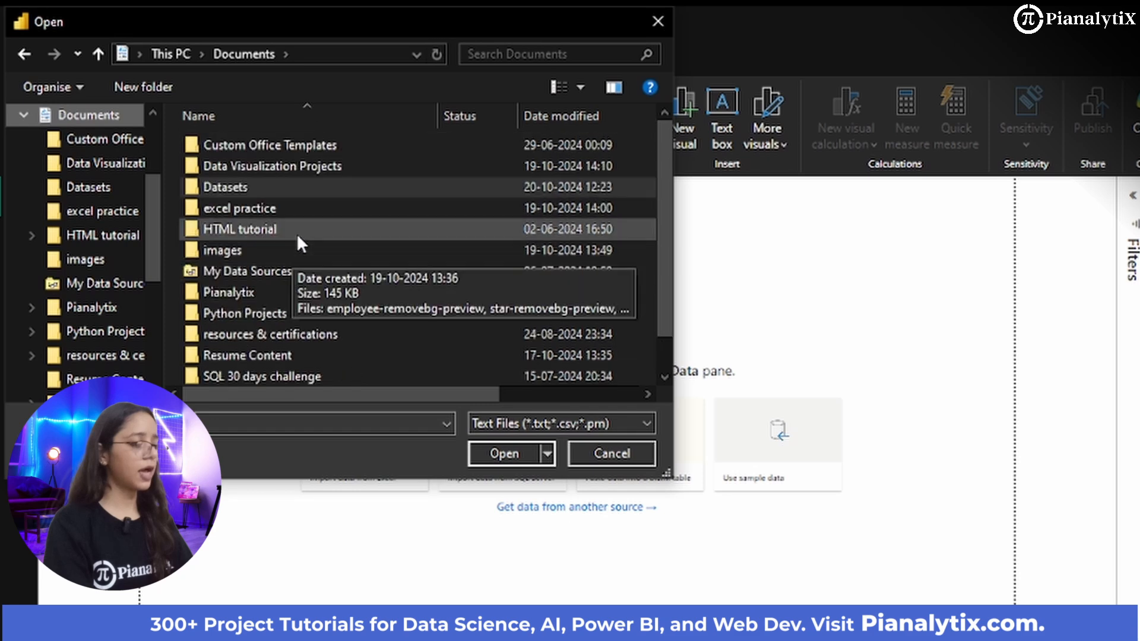
{"action": "double_click", "coordinate": [286, 187]}
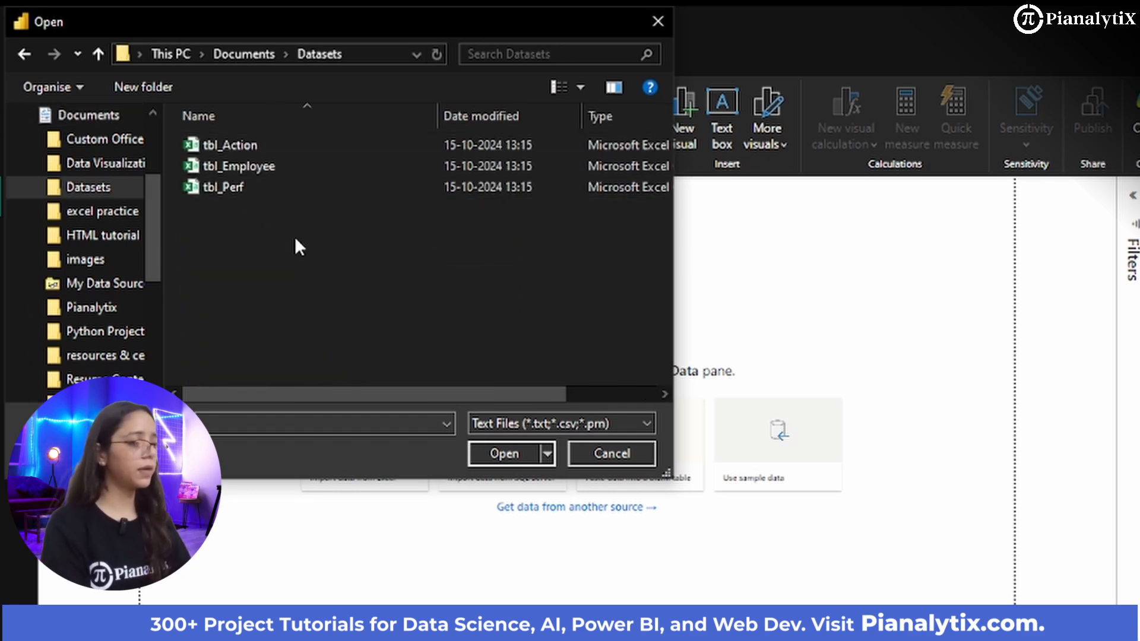
{"action": "left_click", "coordinate": [252, 166]}
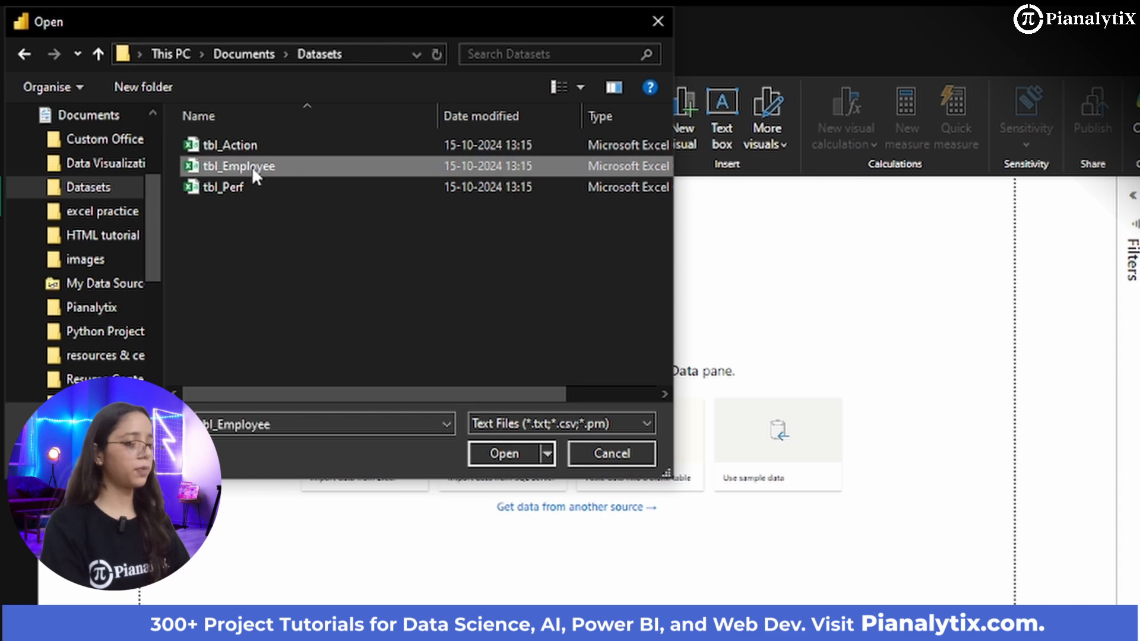
{"action": "left_click", "coordinate": [511, 459]}
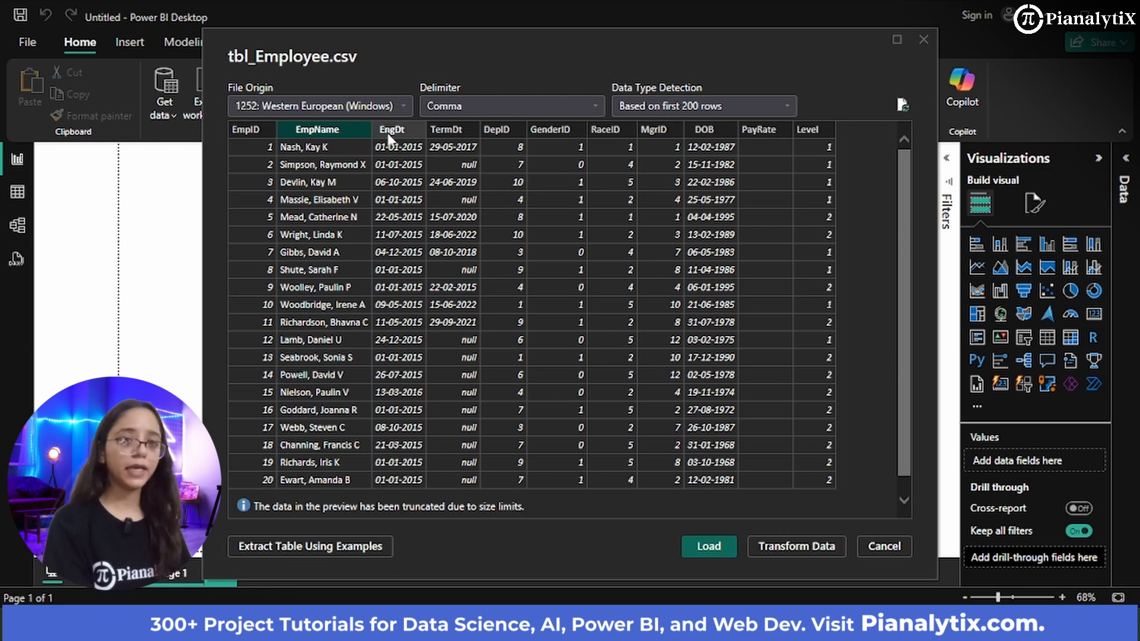
{"action": "left_click", "coordinate": [717, 550]}
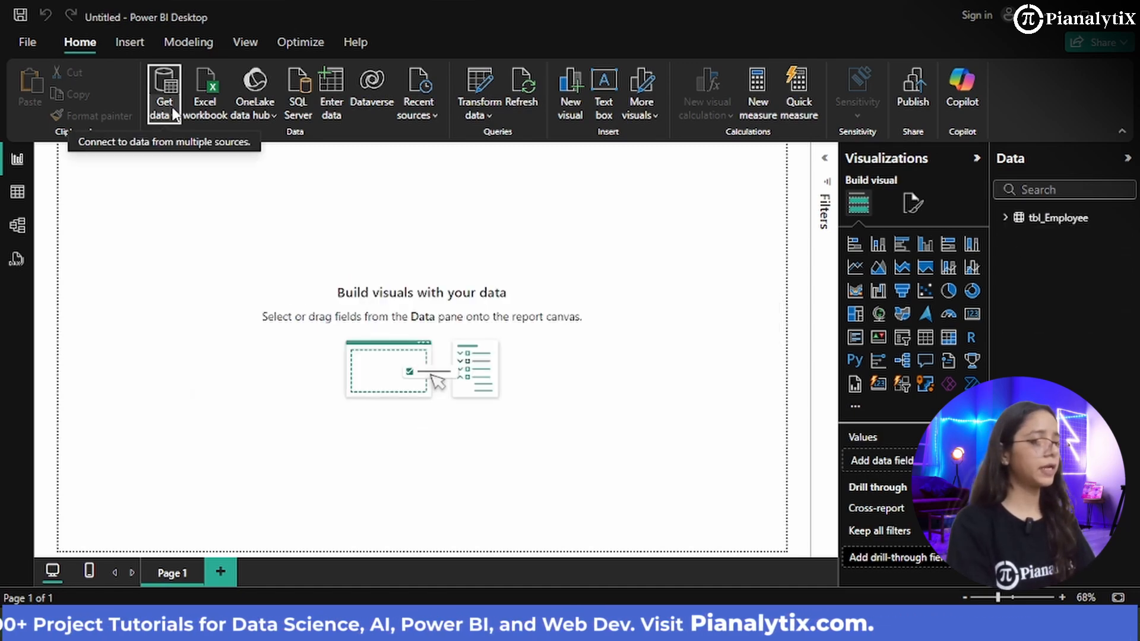
- Import the text/CSV file tbl_Perf from the Datasets folder and load it into the report
{"action": "left_click", "coordinate": [171, 107]}
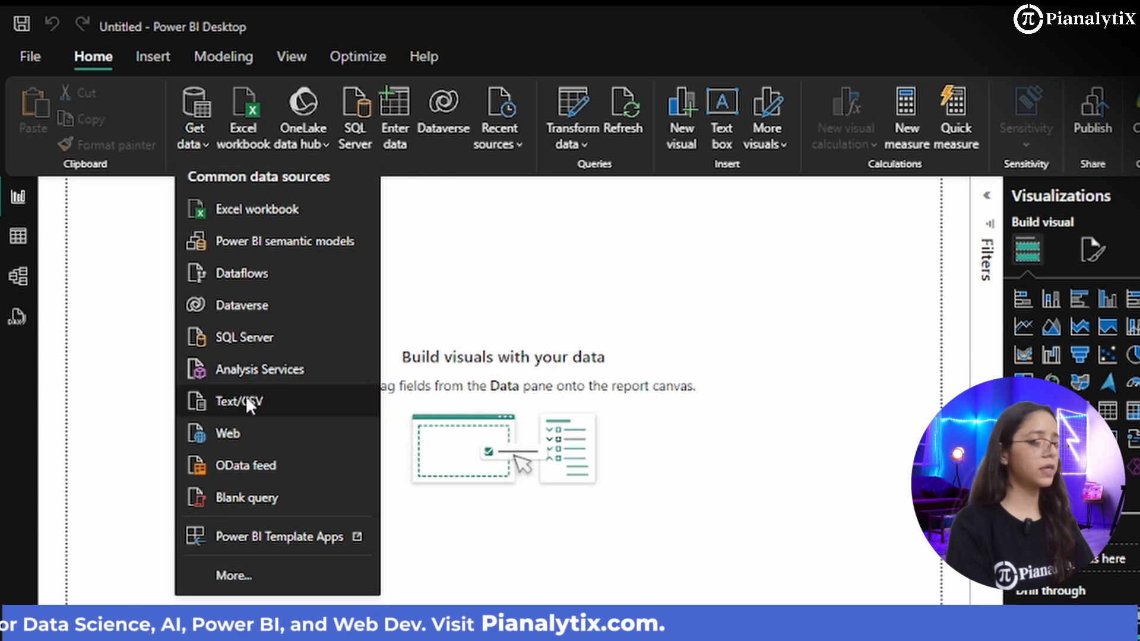
{"action": "left_click", "coordinate": [246, 398]}
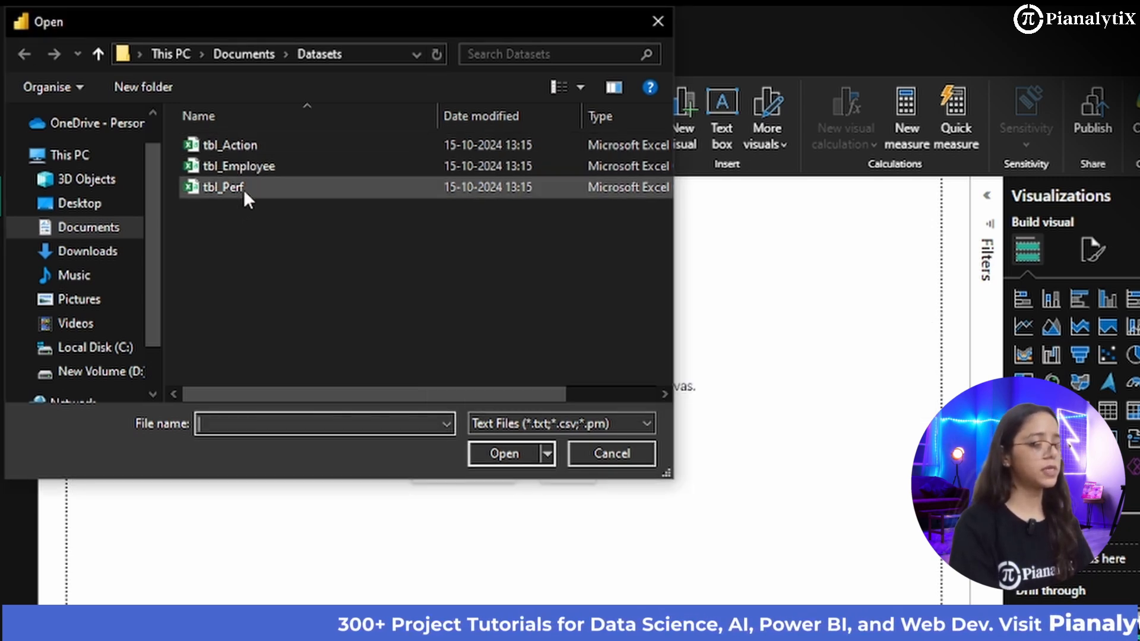
{"action": "left_click", "coordinate": [243, 188]}
{"action": "left_click", "coordinate": [507, 458]}
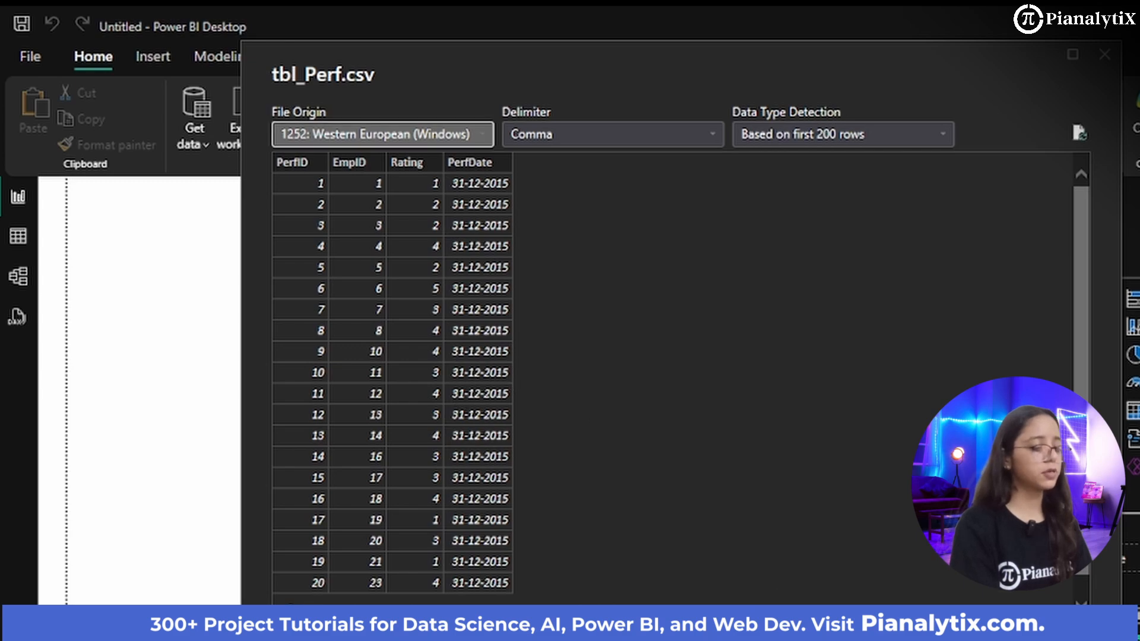
{"action": "key", "text": "Return"}
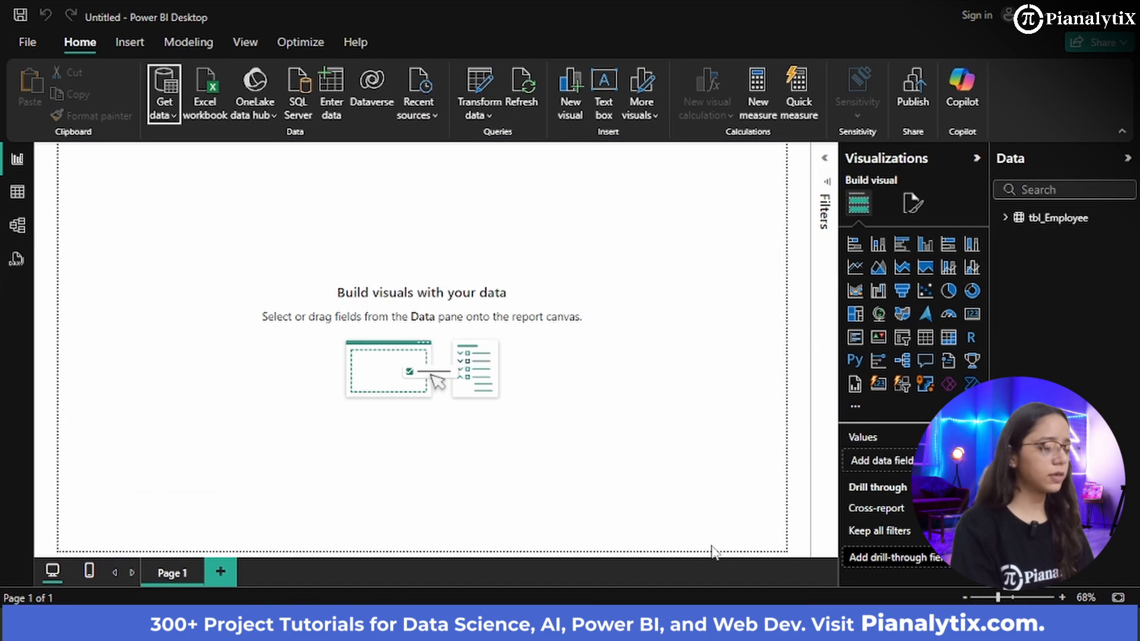
- Import the text/CSV file tbl_Action from the Datasets folder and load it into the report
{"action": "left_click", "coordinate": [164, 110]}
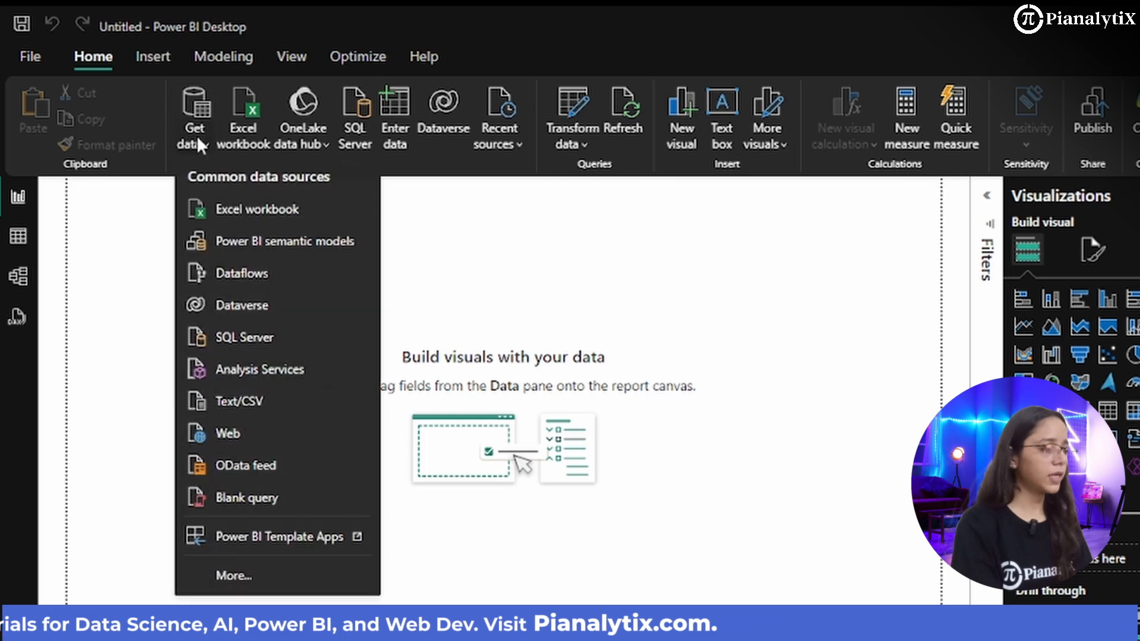
{"action": "left_click", "coordinate": [251, 409]}
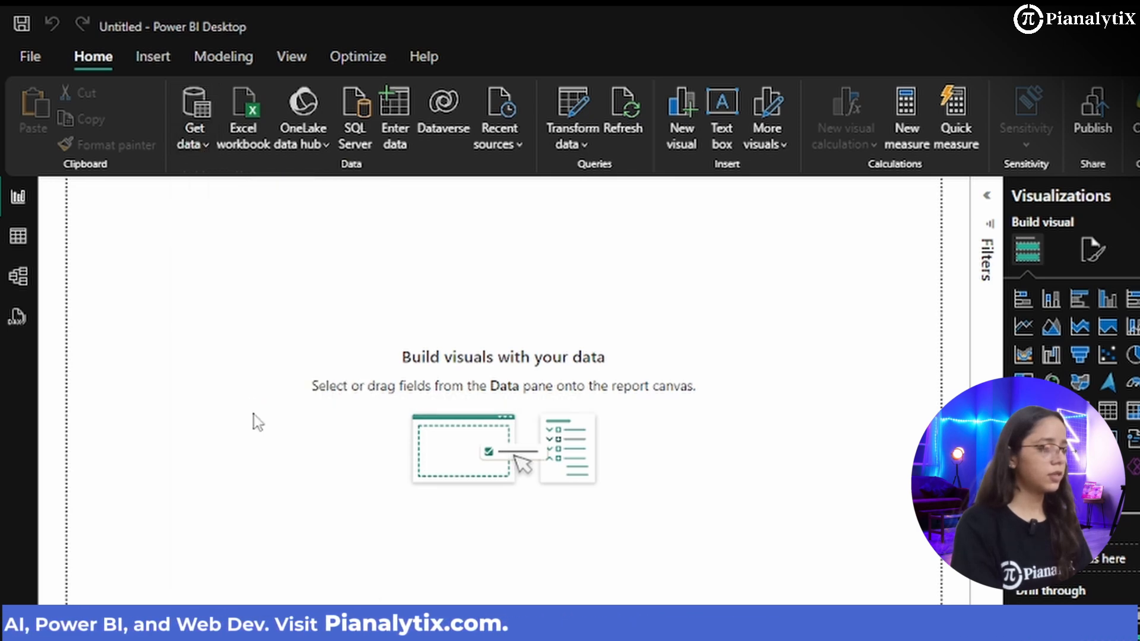
{"action": "left_click", "coordinate": [272, 145]}
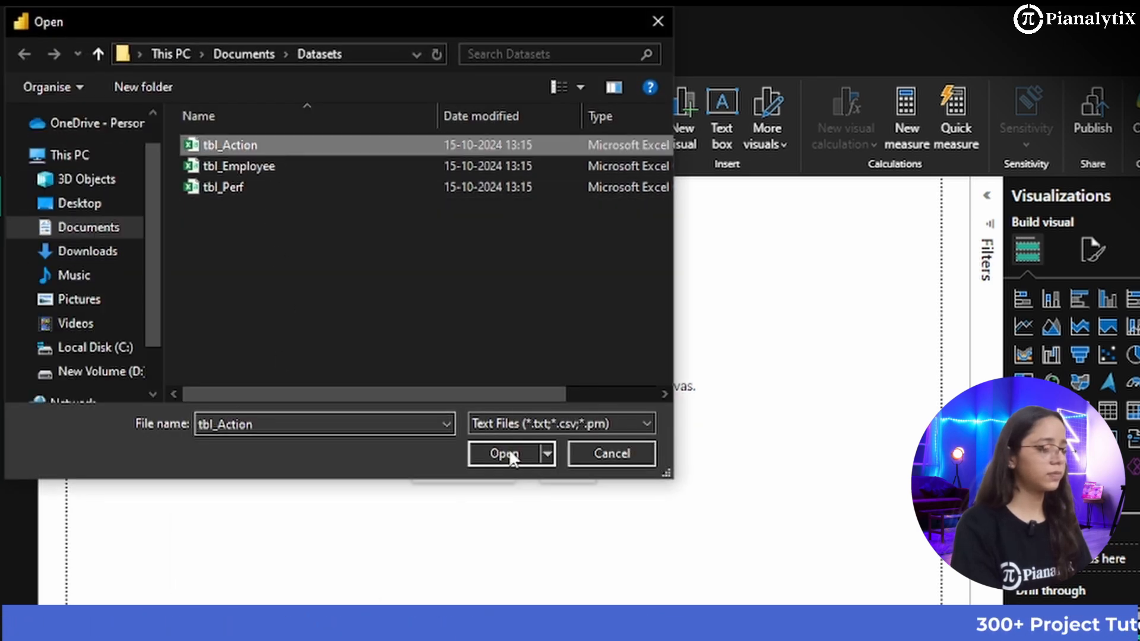
{"action": "left_click", "coordinate": [504, 454]}
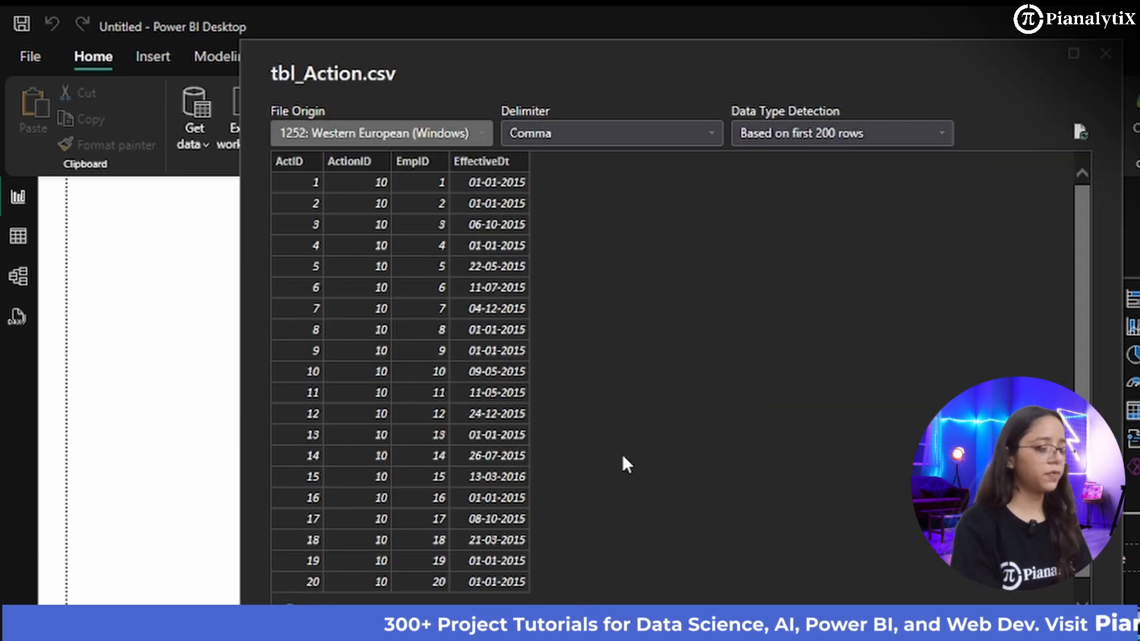
{"action": "left_click", "coordinate": [878, 636]}
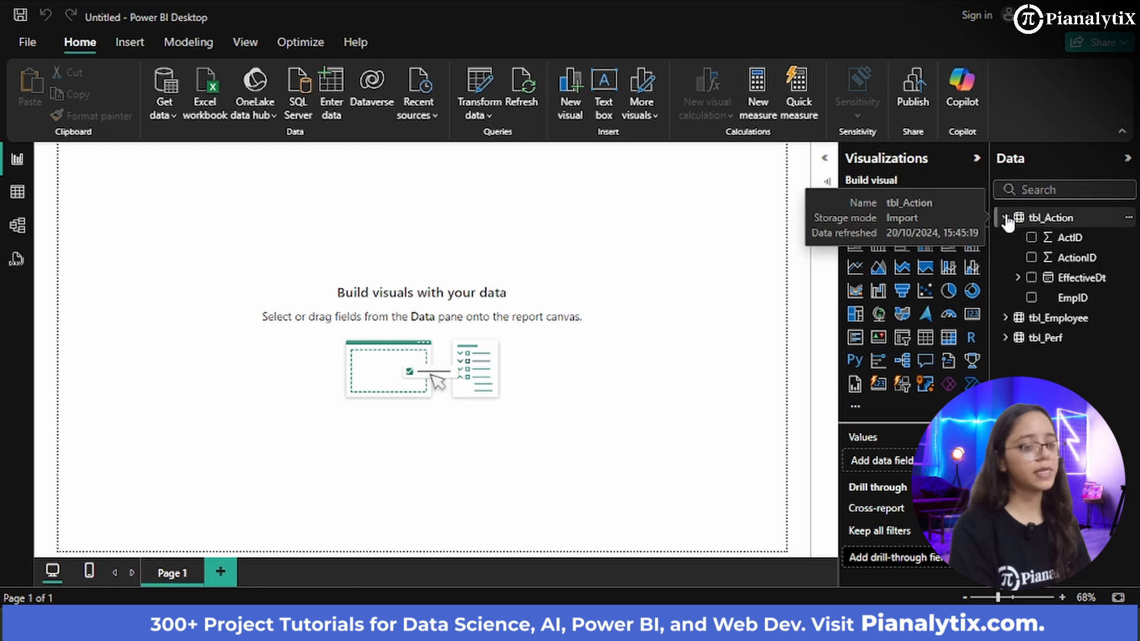
- Review the fields and data rows of the tbl_Action, tbl_Employee and tbl_Perf tables, returning to the report view
{"action": "left_click", "coordinate": [1005, 239]}
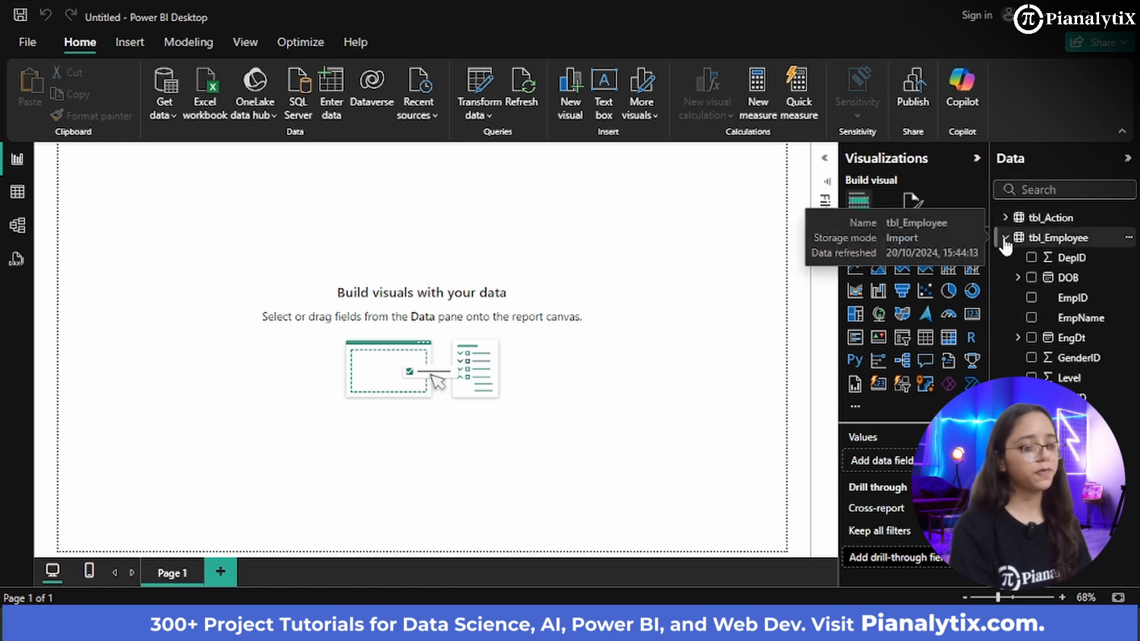
{"action": "left_click", "coordinate": [1005, 257]}
{"action": "left_click", "coordinate": [1006, 257]}
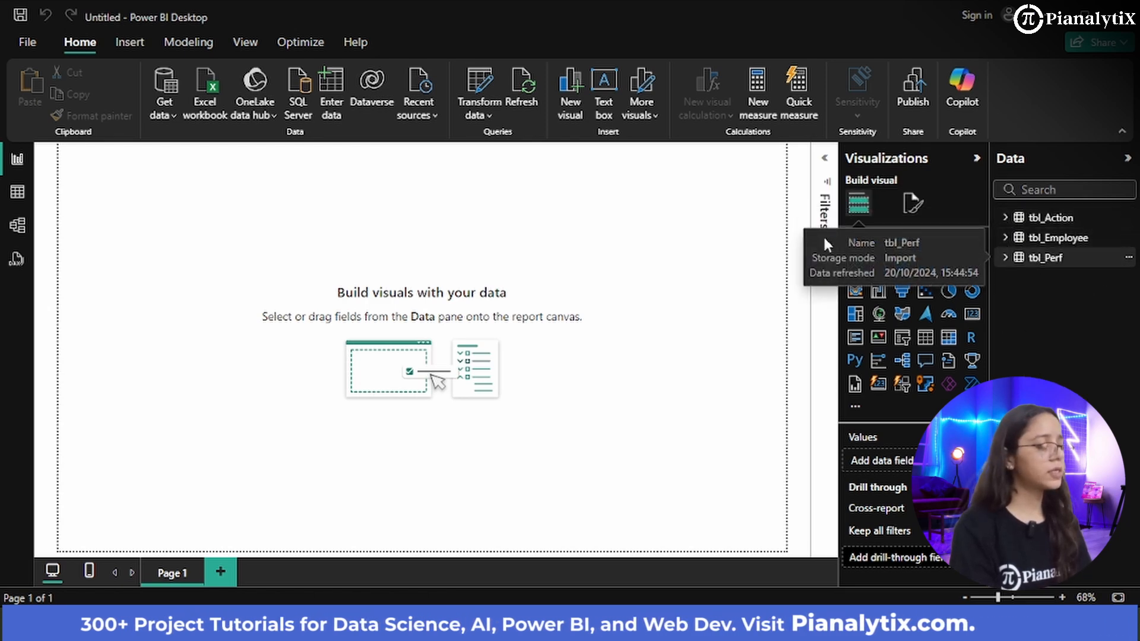
{"action": "left_click", "coordinate": [16, 200]}
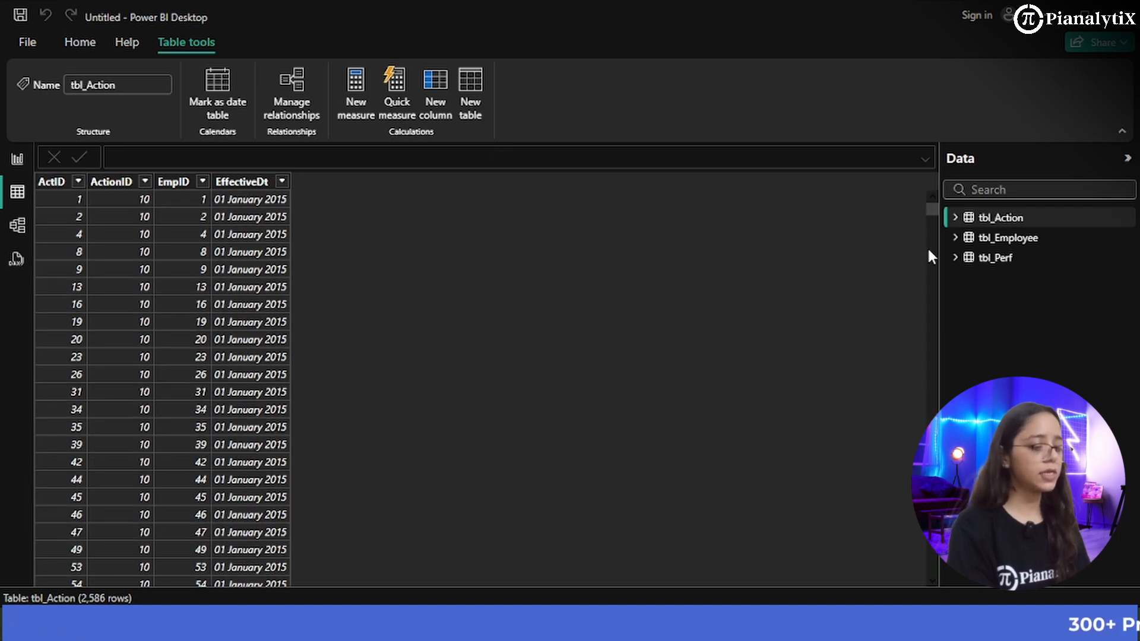
{"action": "left_click", "coordinate": [999, 239]}
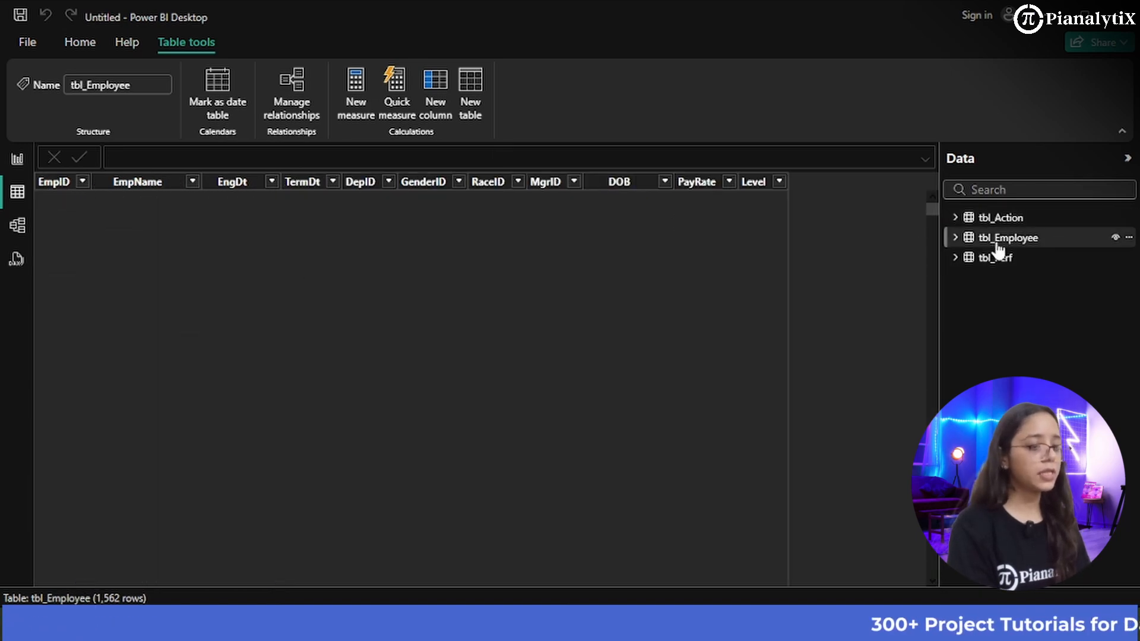
{"action": "left_click", "coordinate": [992, 261]}
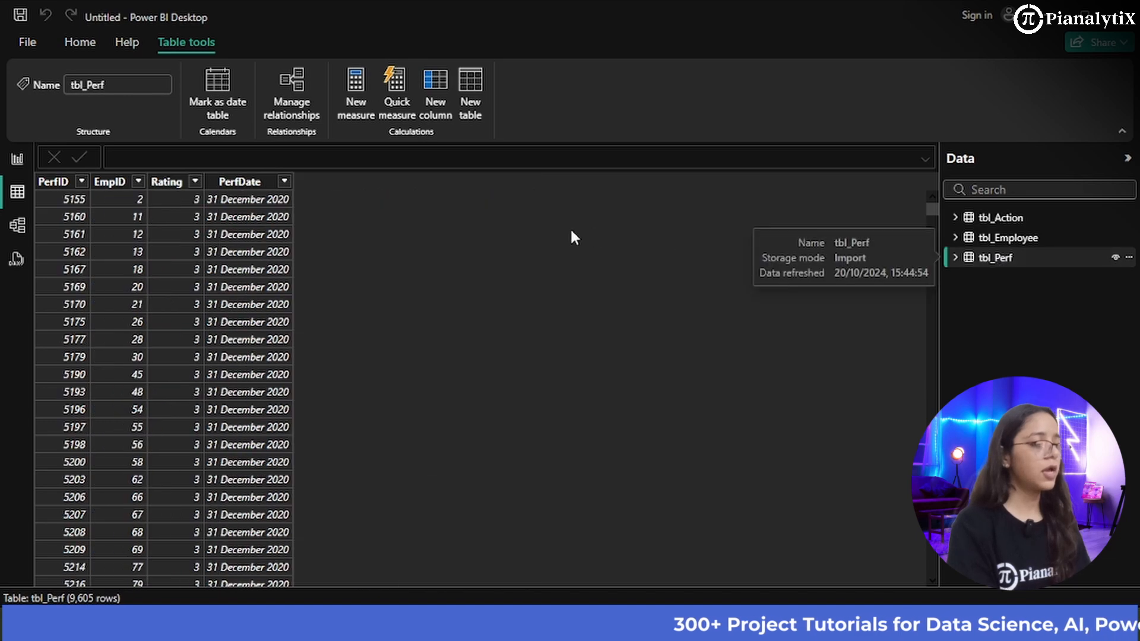
{"action": "left_click", "coordinate": [17, 159]}
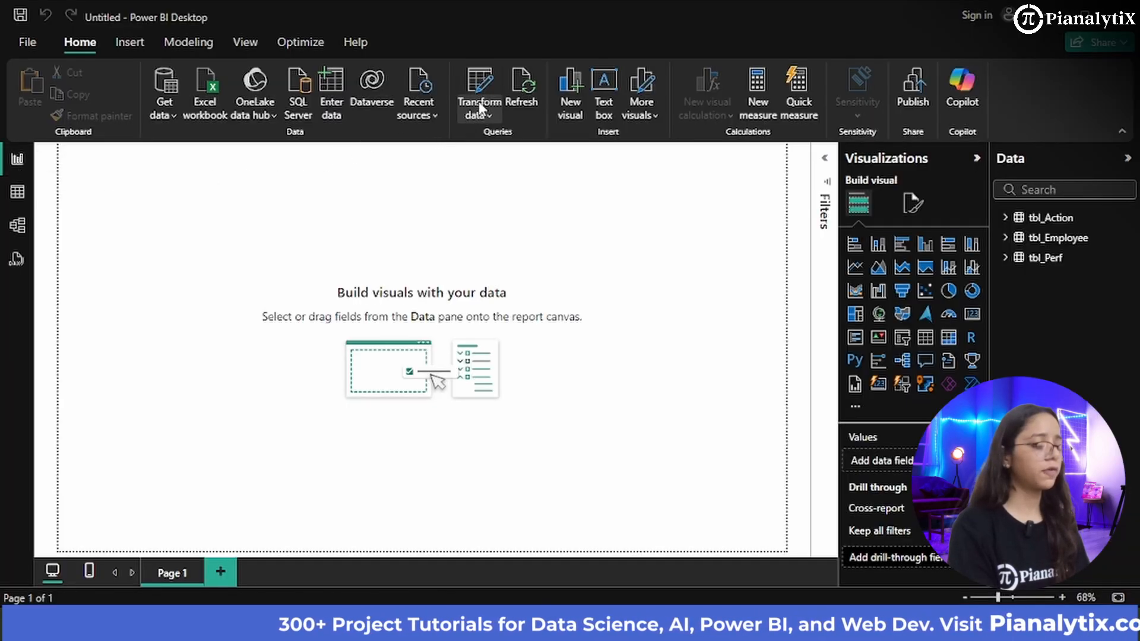
- Open the loaded tables in the Power Query Editor and look over its transformation and column-adding tools
{"action": "left_click", "coordinate": [478, 116]}
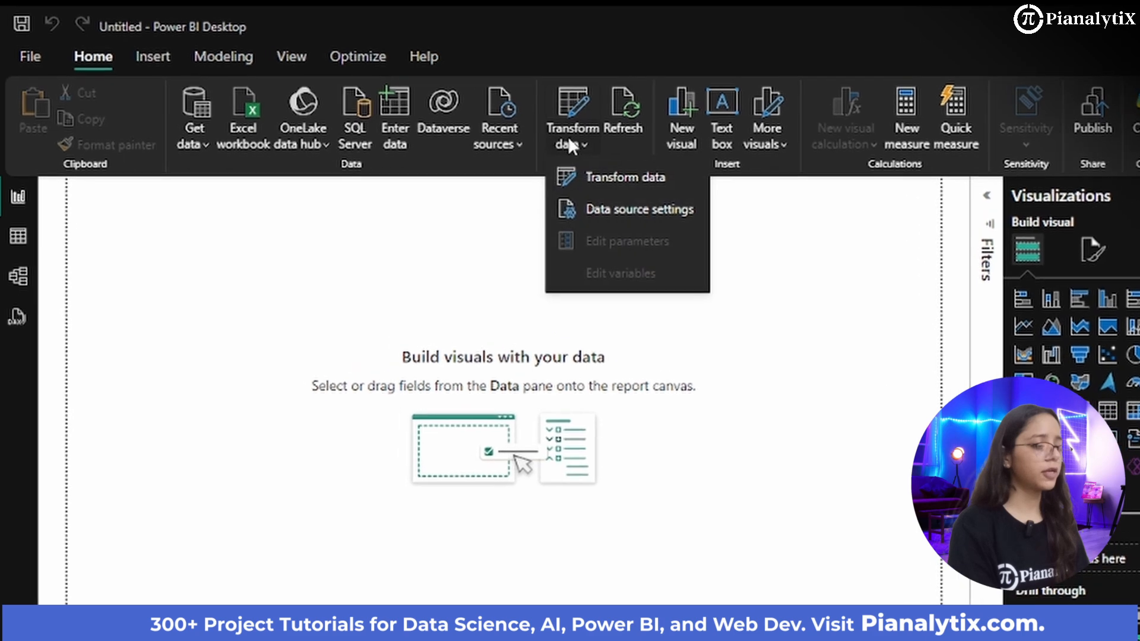
{"action": "left_click", "coordinate": [581, 177]}
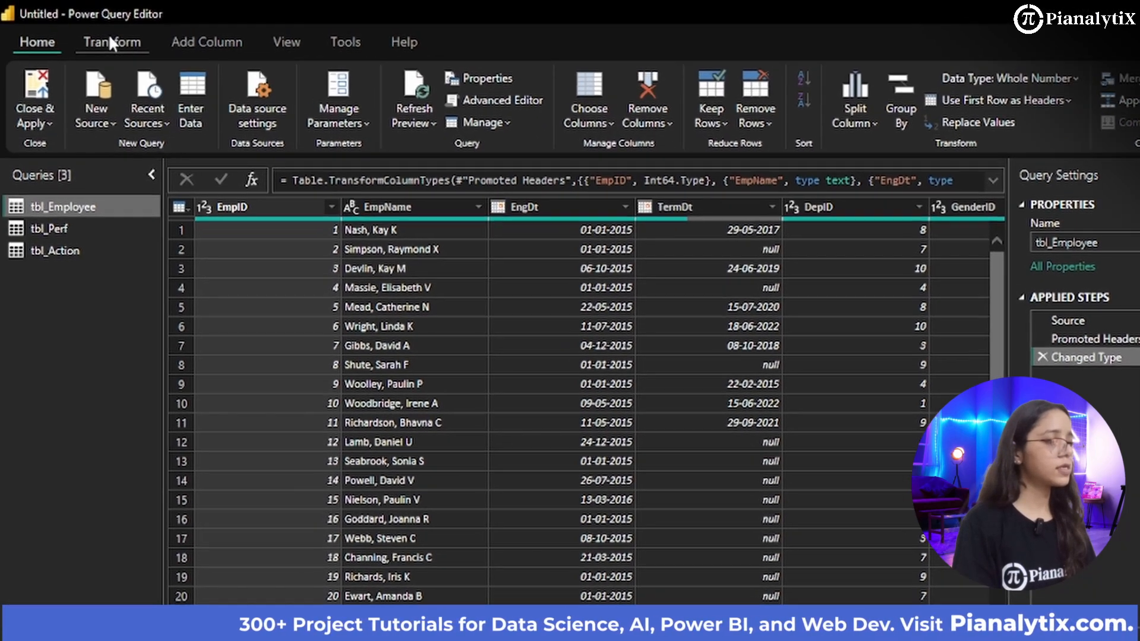
{"action": "left_click", "coordinate": [101, 34]}
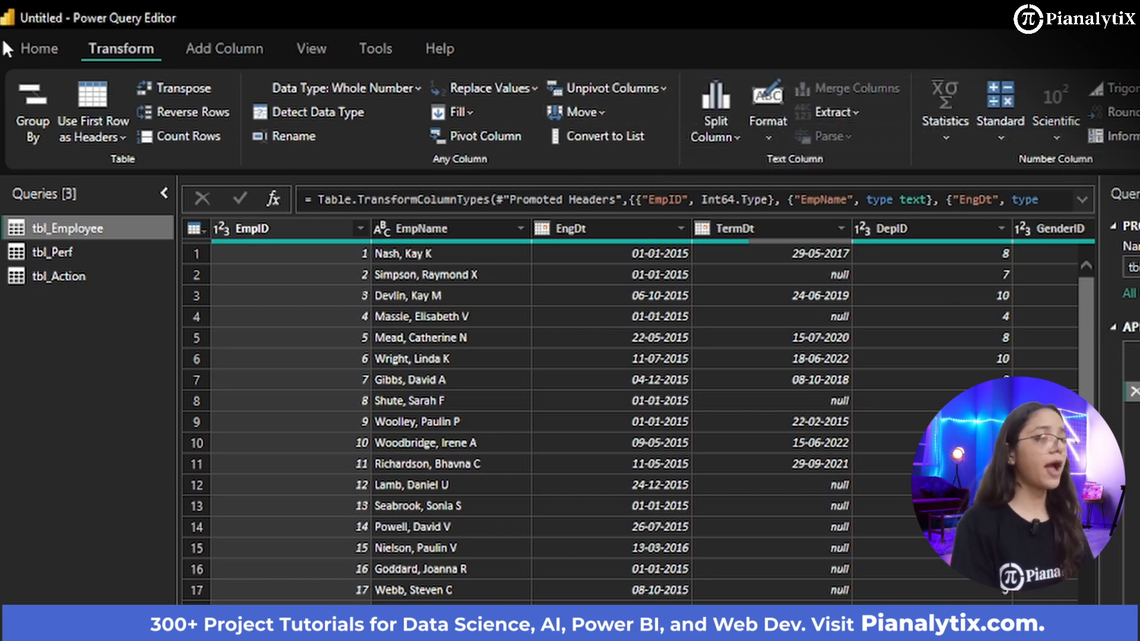
{"action": "left_click", "coordinate": [205, 50]}
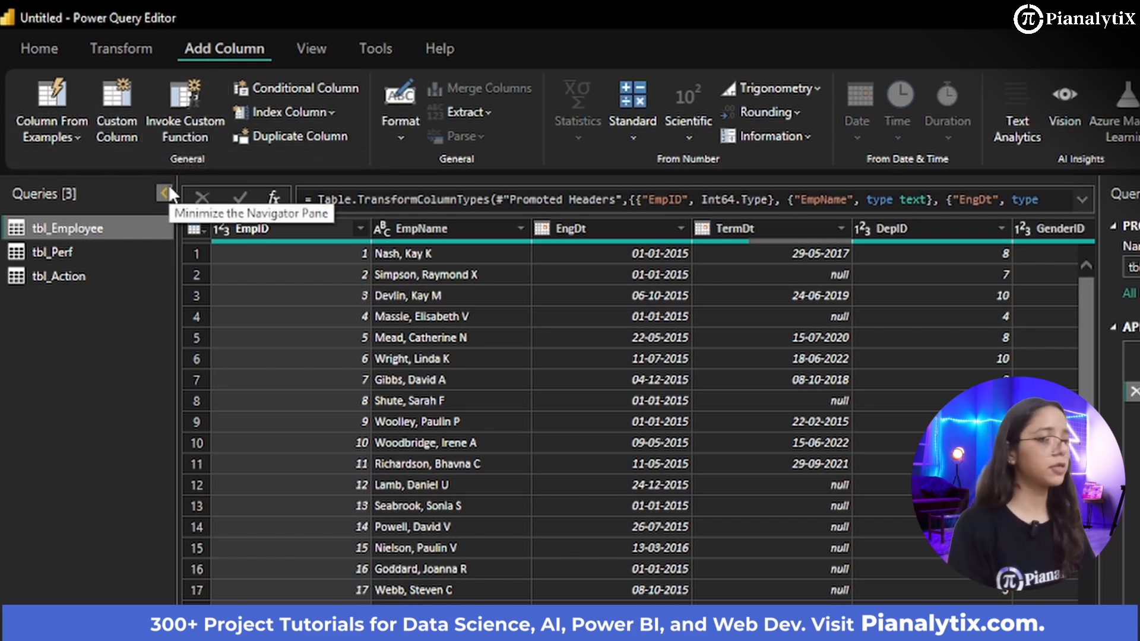
{"action": "left_click", "coordinate": [38, 47]}
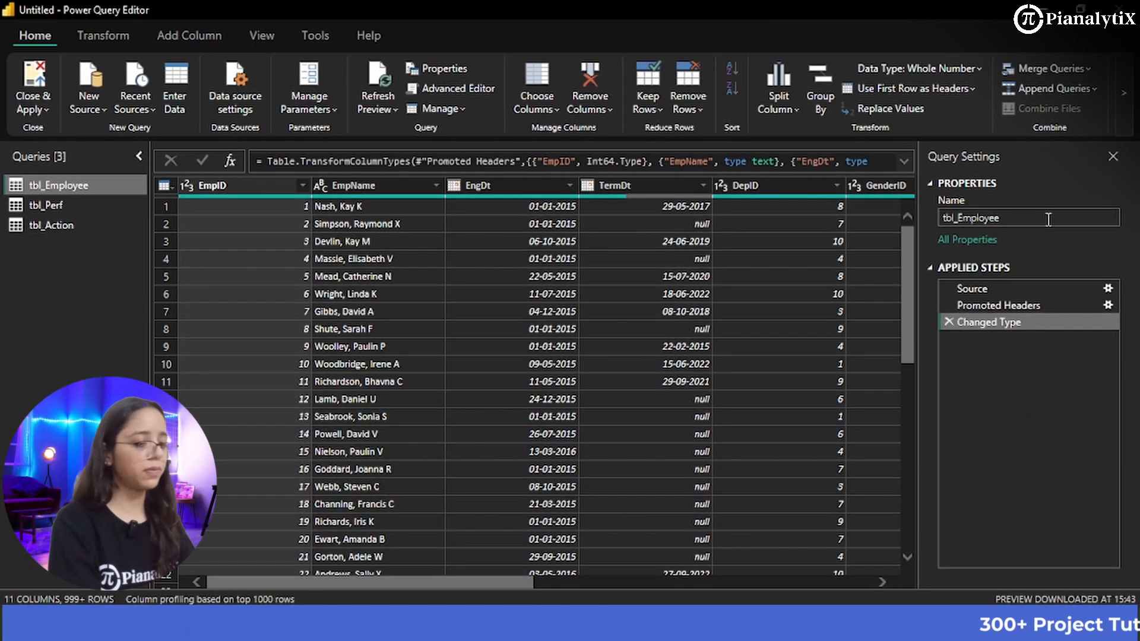
- Rename the tbl_Employee query as Employee Table
{"action": "left_click_drag", "start_coordinate": [1048, 220], "coordinate": [892, 204]}
{"action": "key", "text": "BackSpace"}
{"action": "type", "text": "E"}
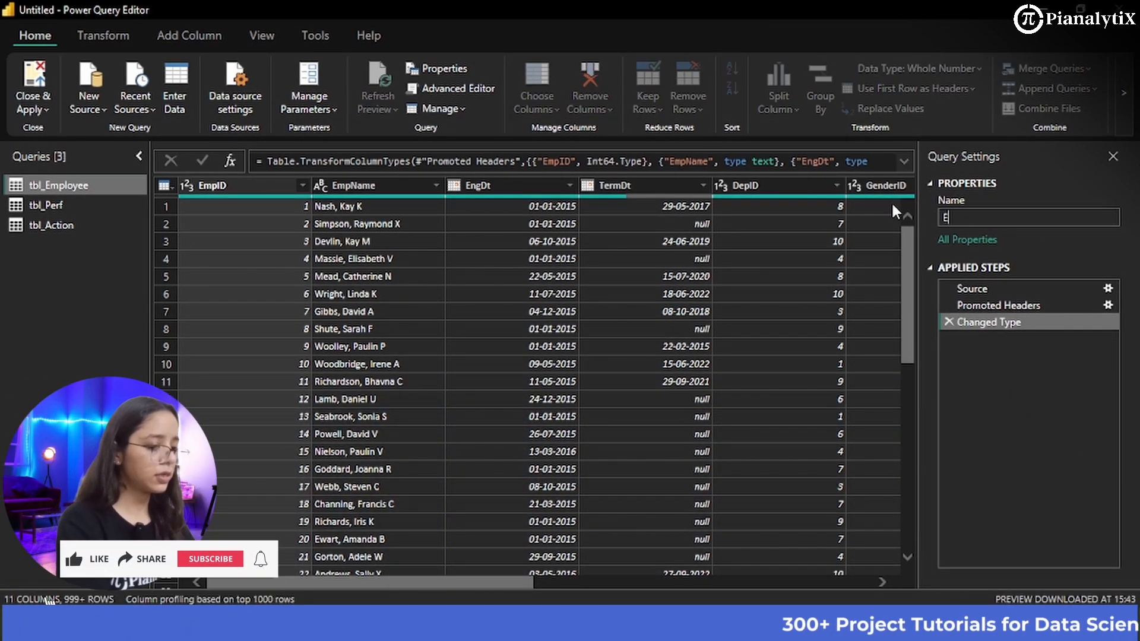
{"action": "type", "text": "mployee T"}
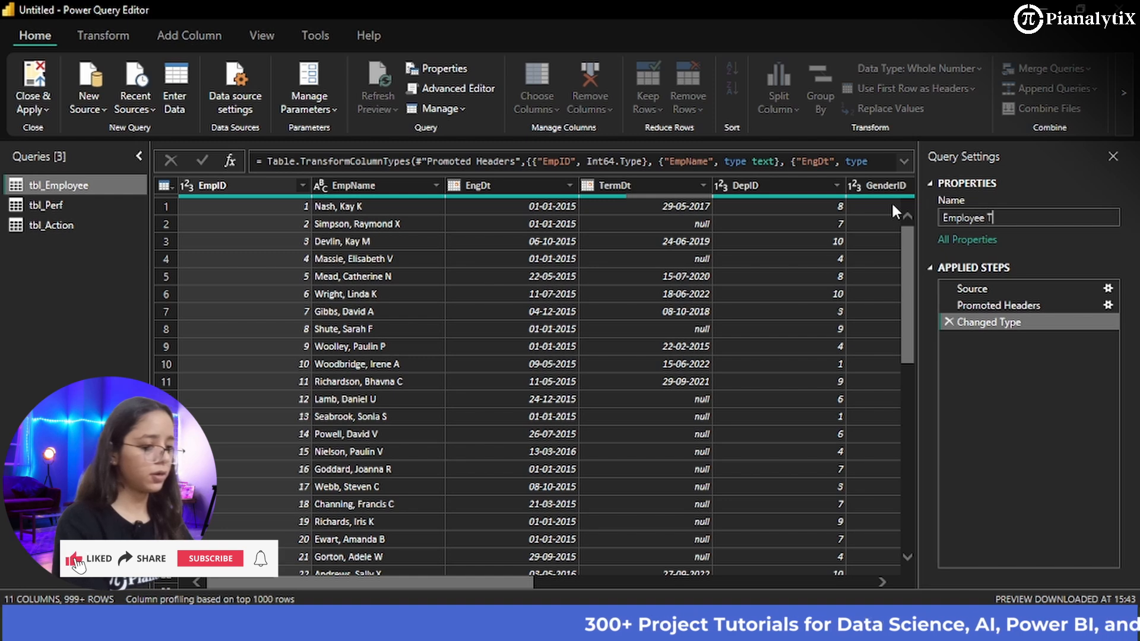
{"action": "type", "text": "ab"}
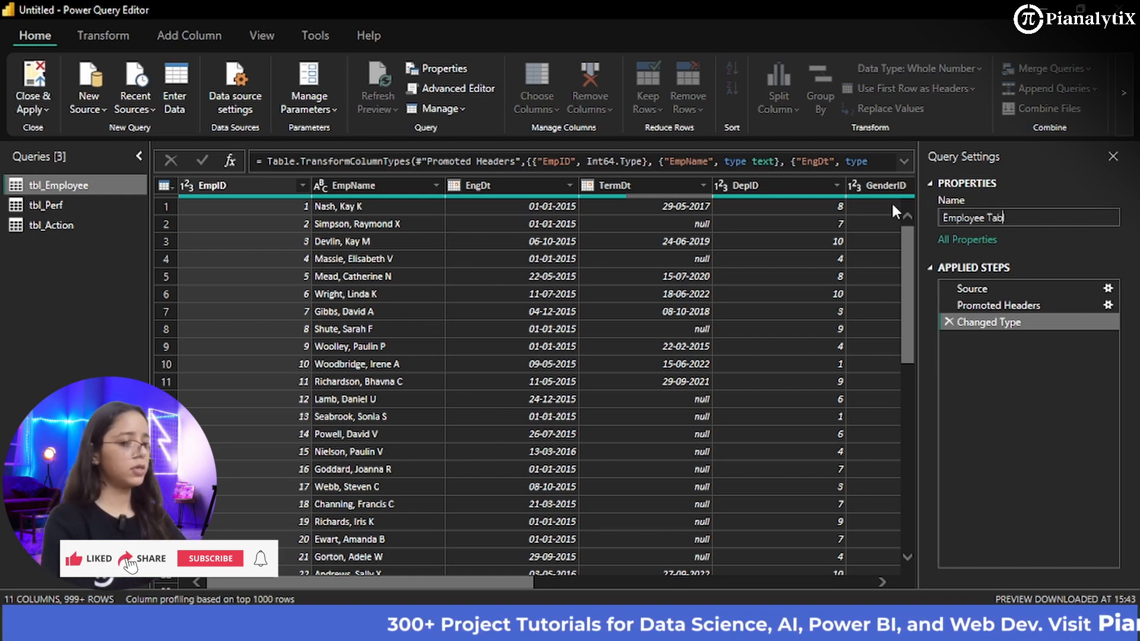
{"action": "type", "text": "le"}
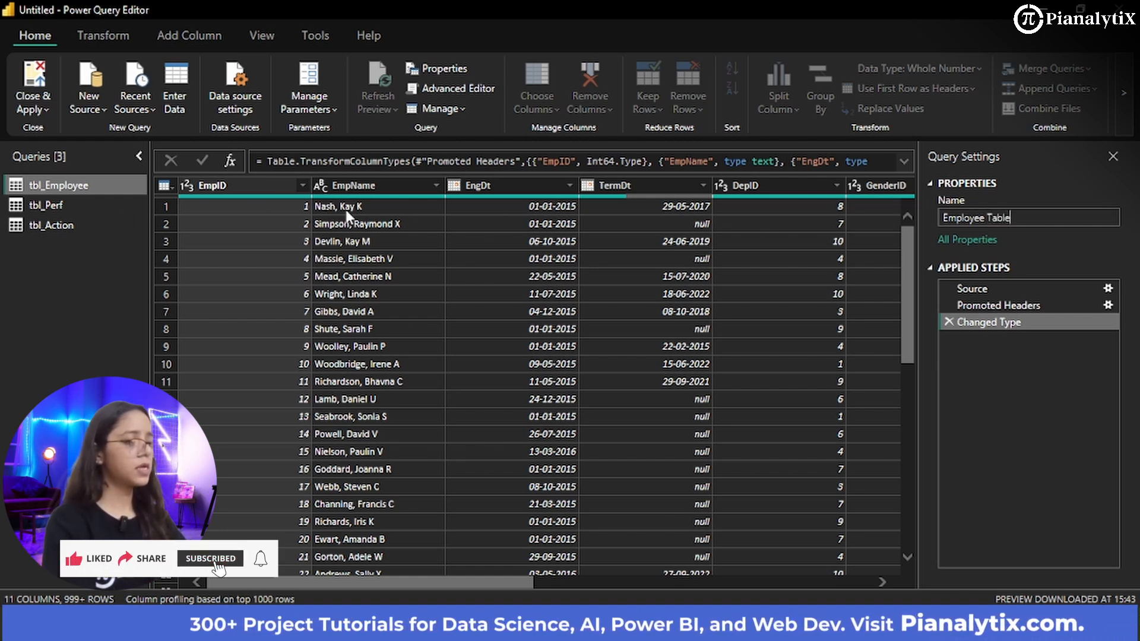
{"action": "key", "text": "Return"}
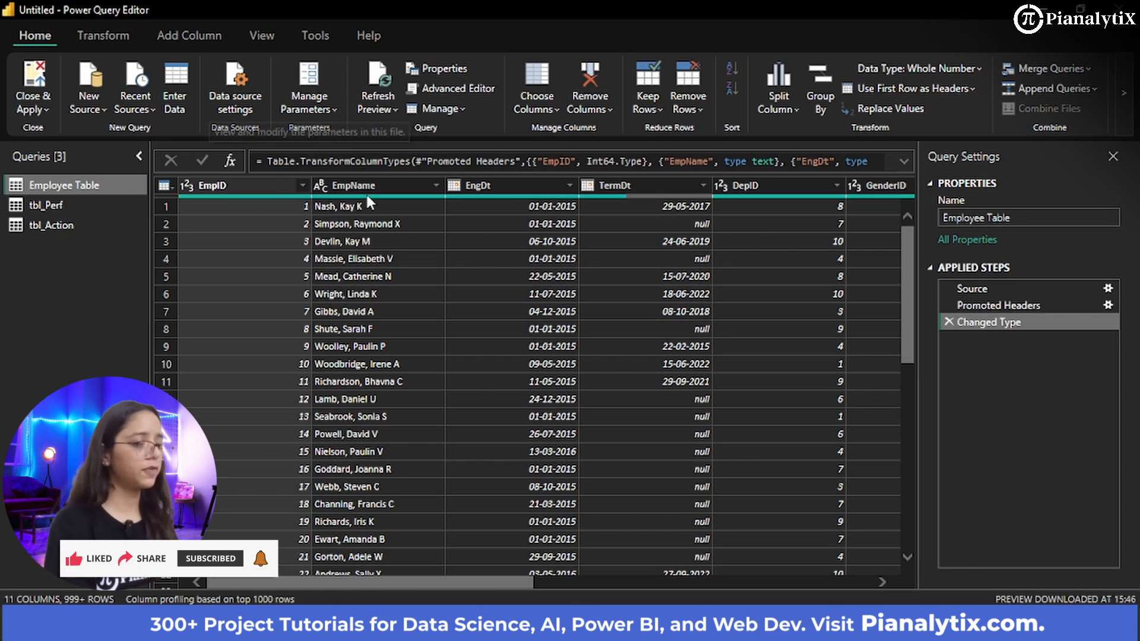
- Rename the EmpID column of the Employee Table as Employee ID
{"action": "left_click", "coordinate": [373, 186]}
{"action": "left_click", "coordinate": [263, 183]}
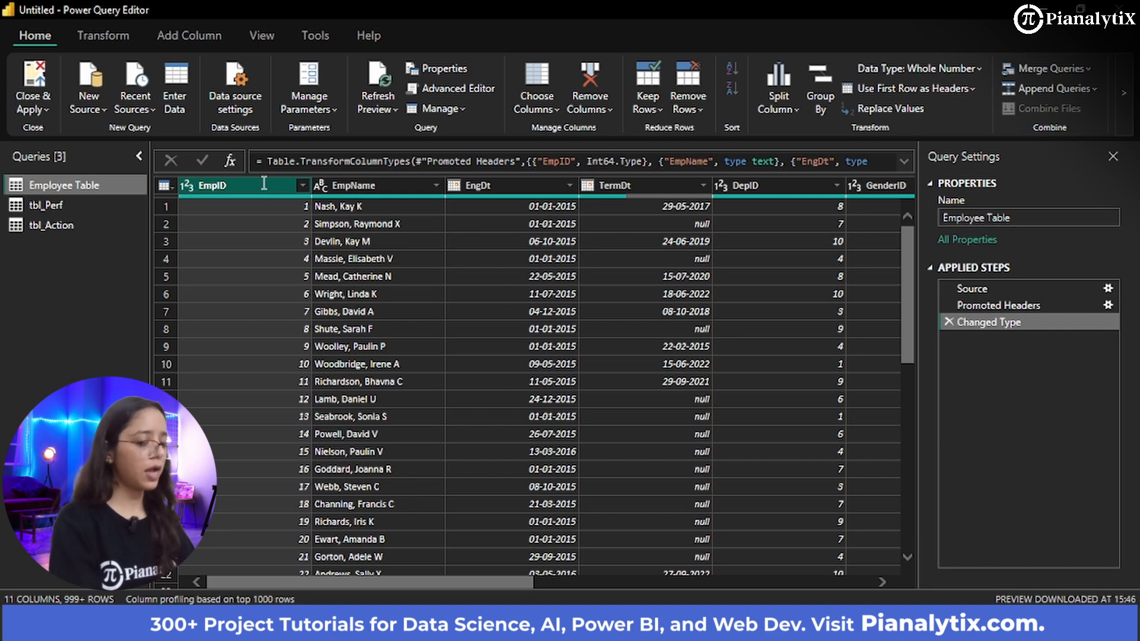
{"action": "double_click", "coordinate": [263, 183]}
{"action": "type", "text": "E"}
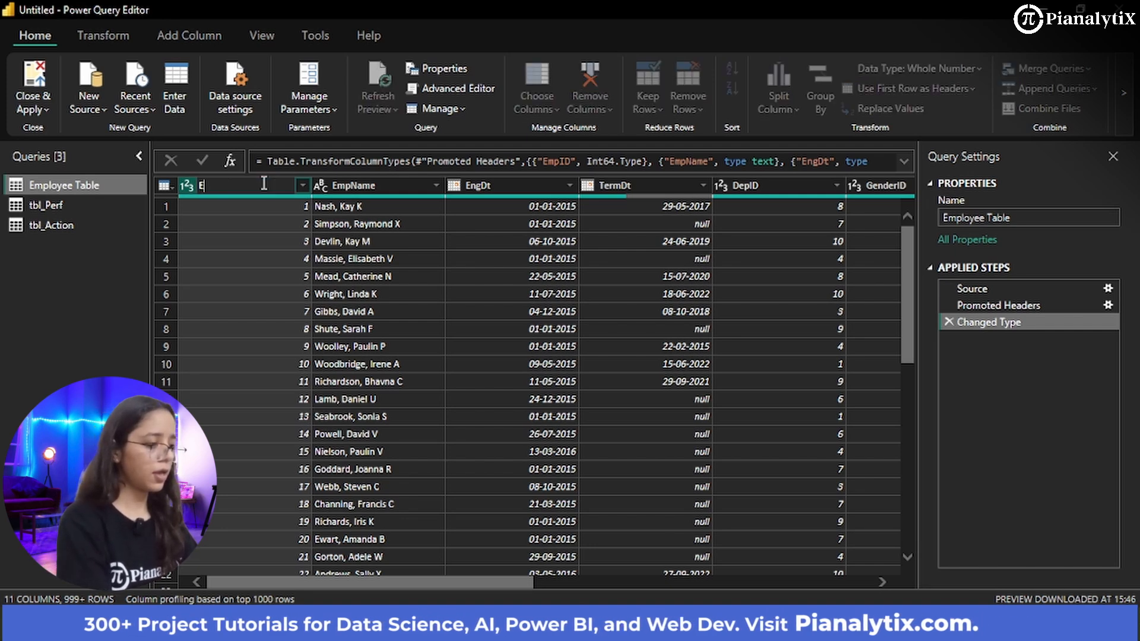
{"action": "type", "text": "mployee ID"}
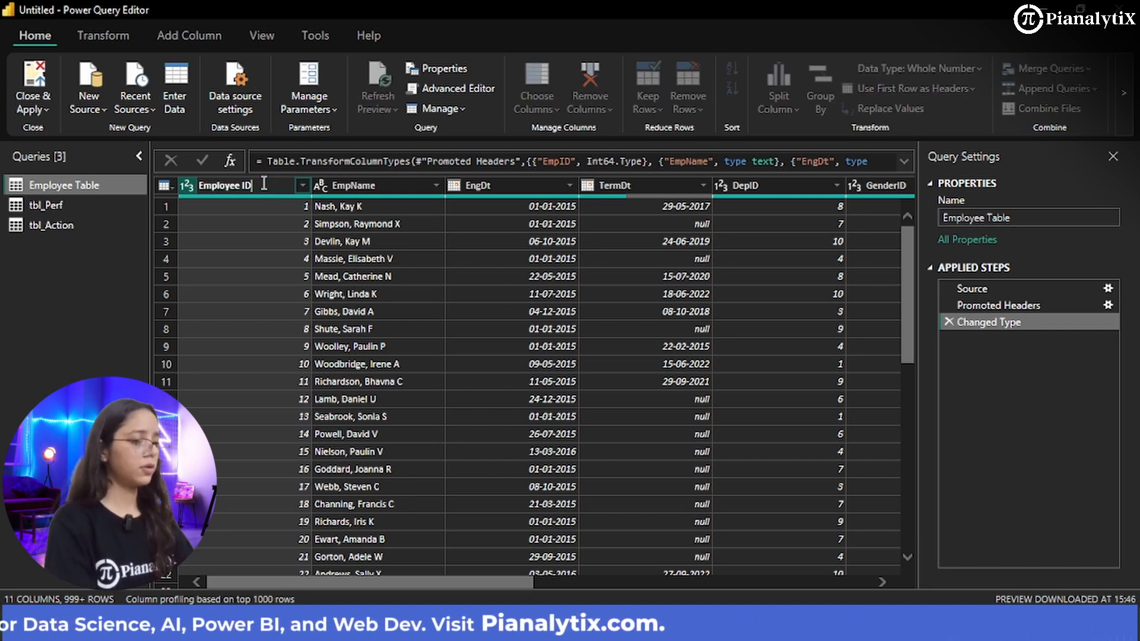
{"action": "key", "text": "Return"}
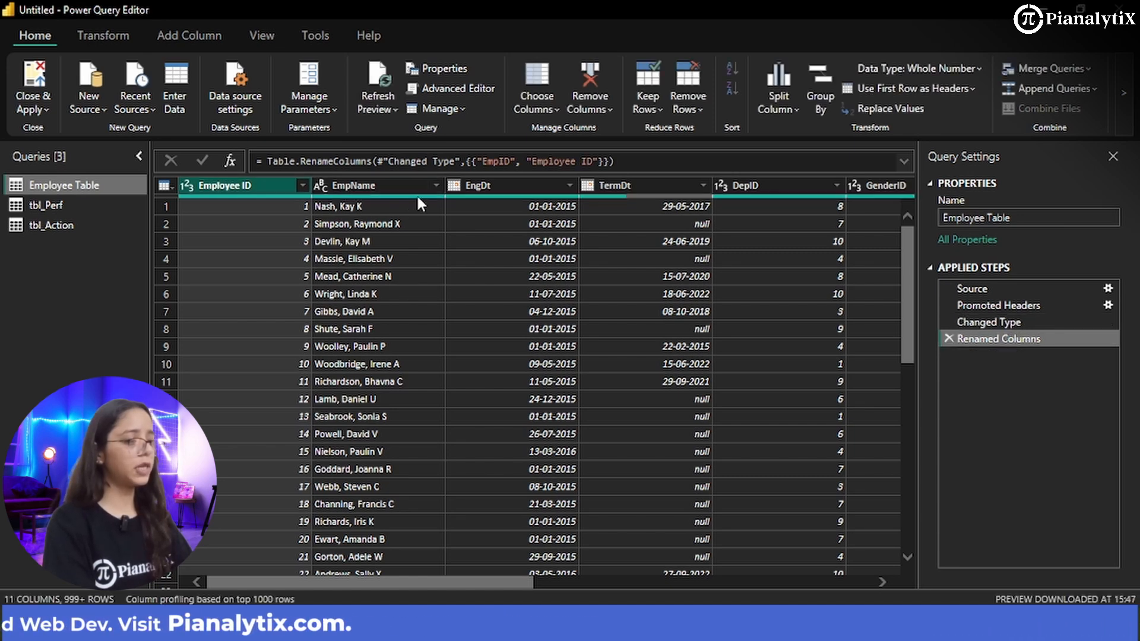
- Rename the EngDt column as Employee Join Date and the TermDt column as Termination Date
{"action": "double_click", "coordinate": [490, 184]}
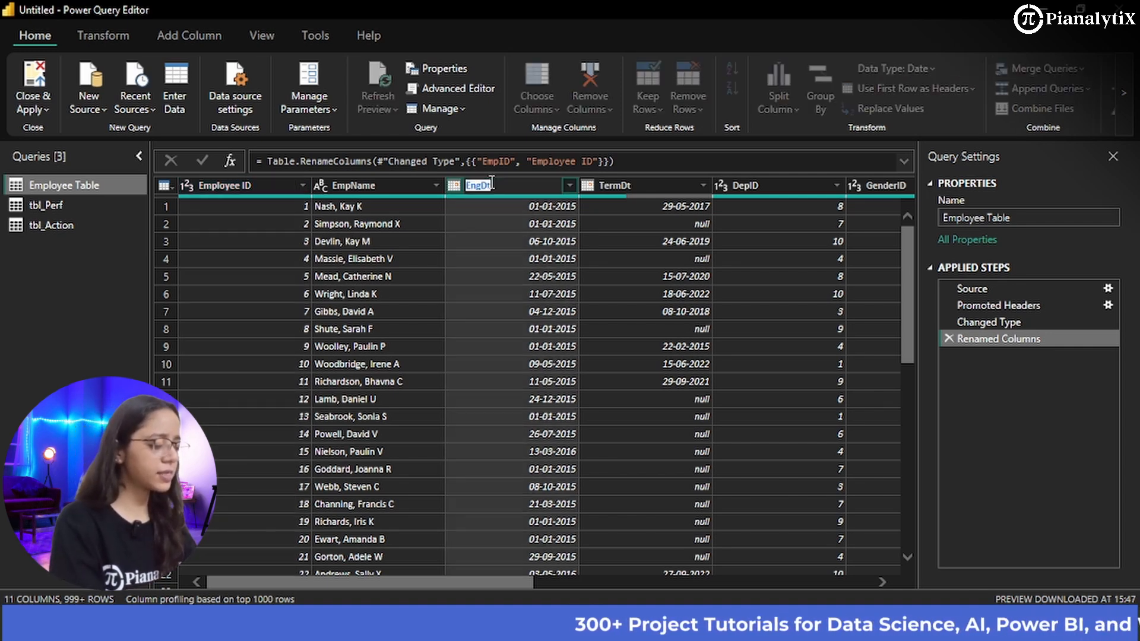
{"action": "type", "text": "Employee ID"}
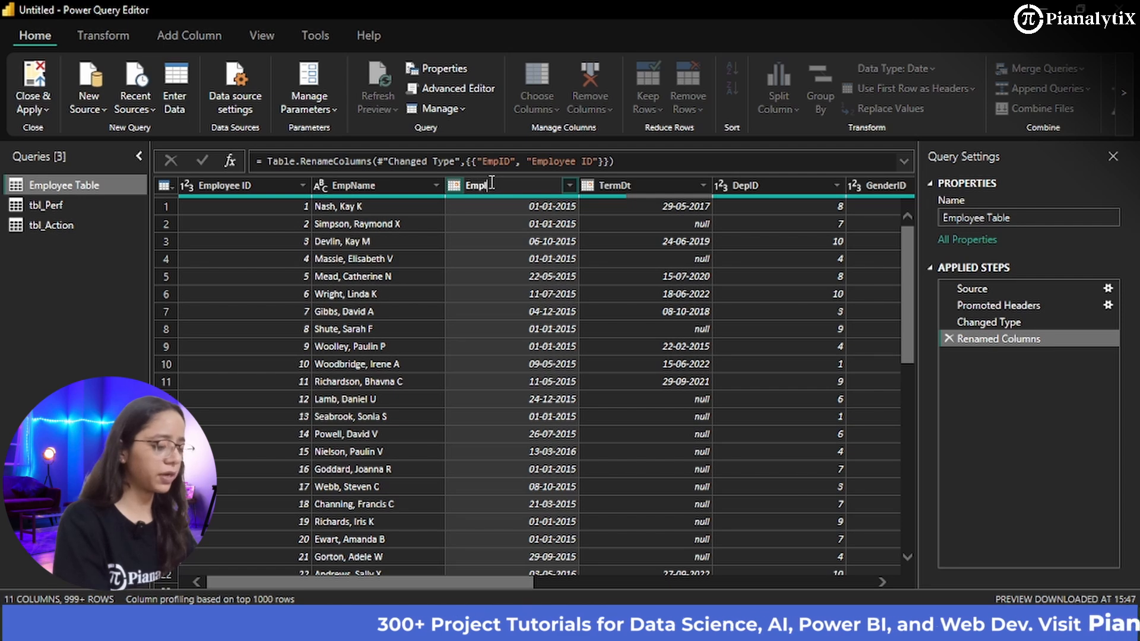
{"action": "type", "text": "in"}
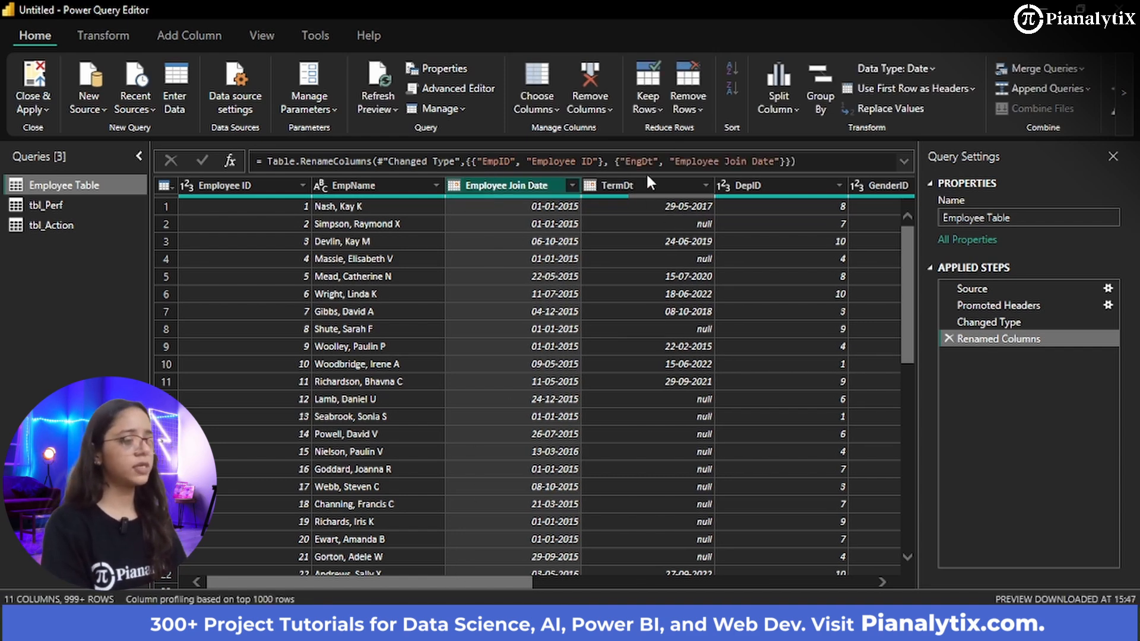
{"action": "double_click", "coordinate": [636, 185]}
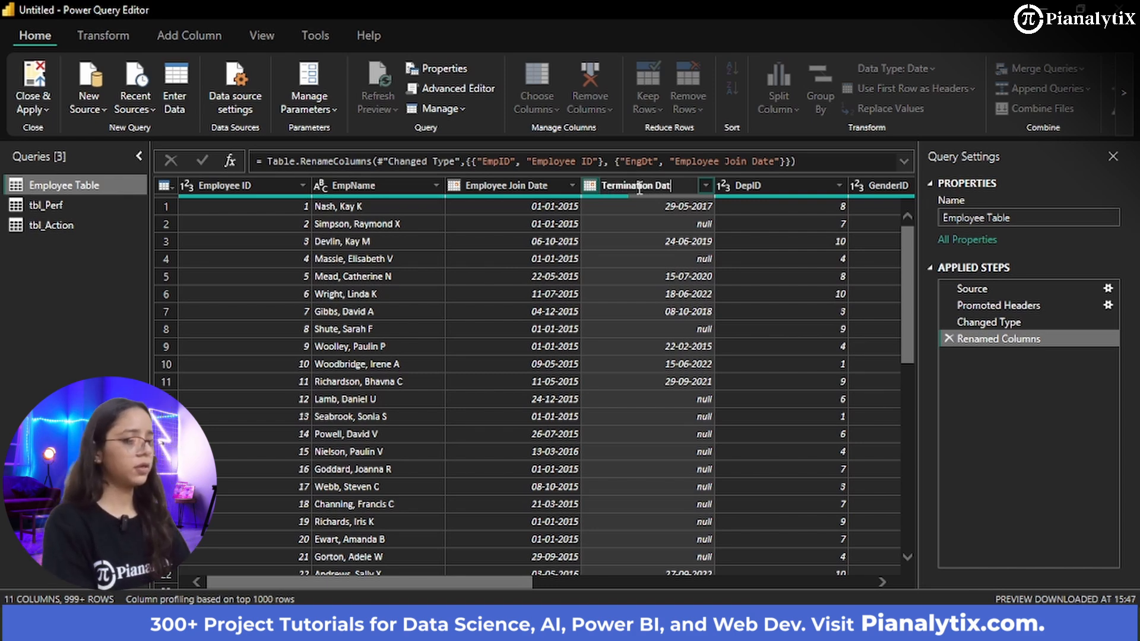
{"action": "type", "text": "Termination Date"}
{"action": "key", "text": "Return"}
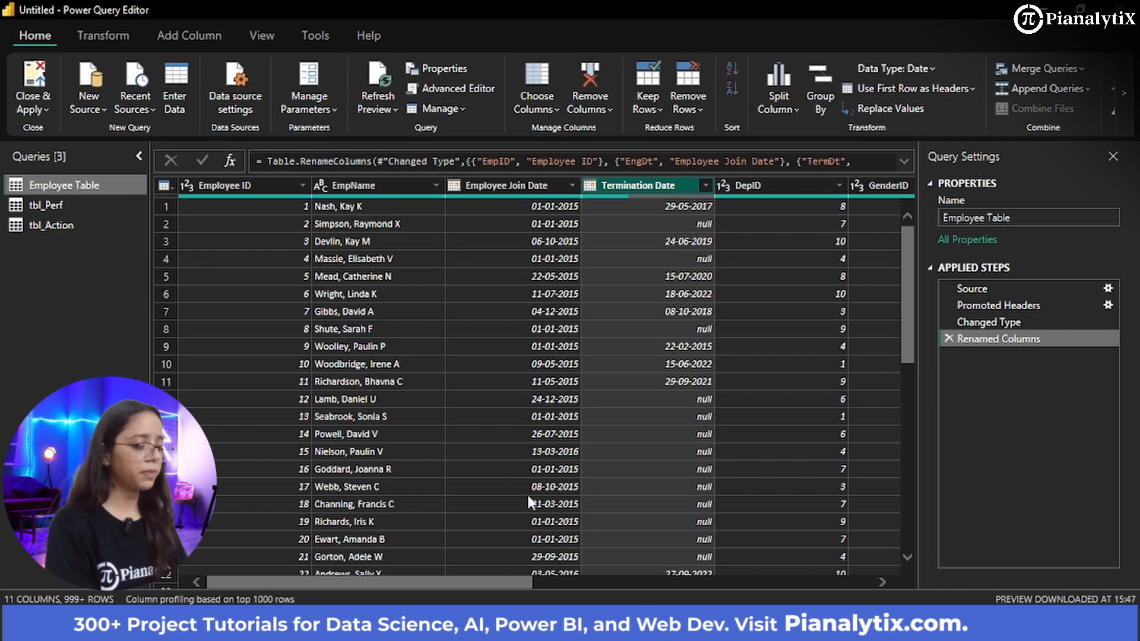
- Remove the PayRate and Level columns together from the Employee Table
{"action": "left_click_drag", "start_coordinate": [525, 583], "coordinate": [885, 585]}
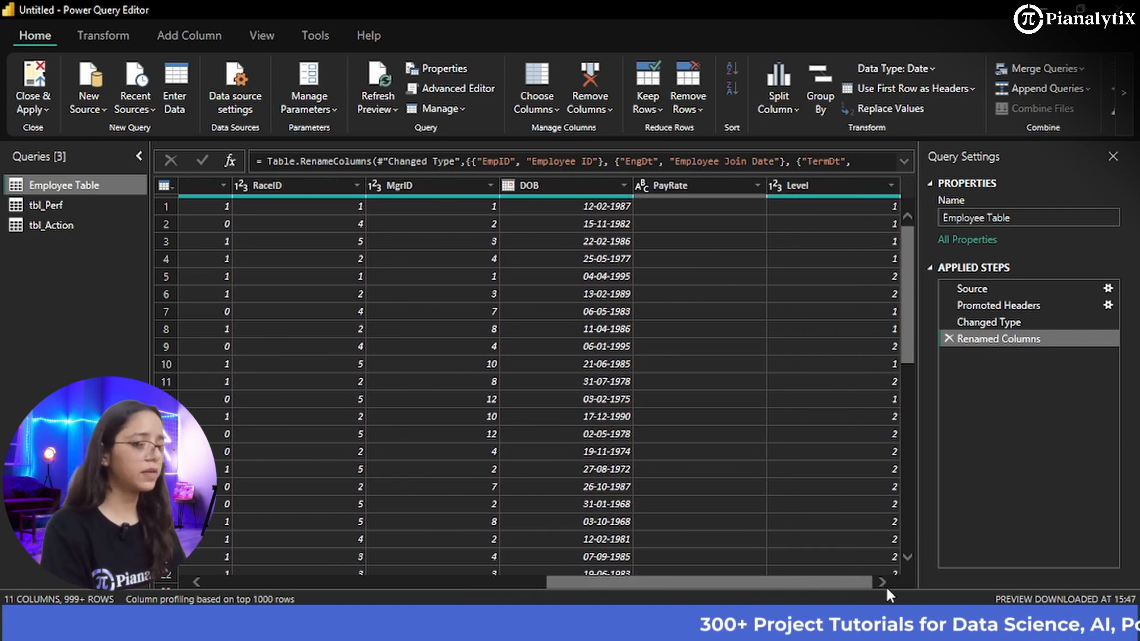
{"action": "left_click", "coordinate": [706, 193]}
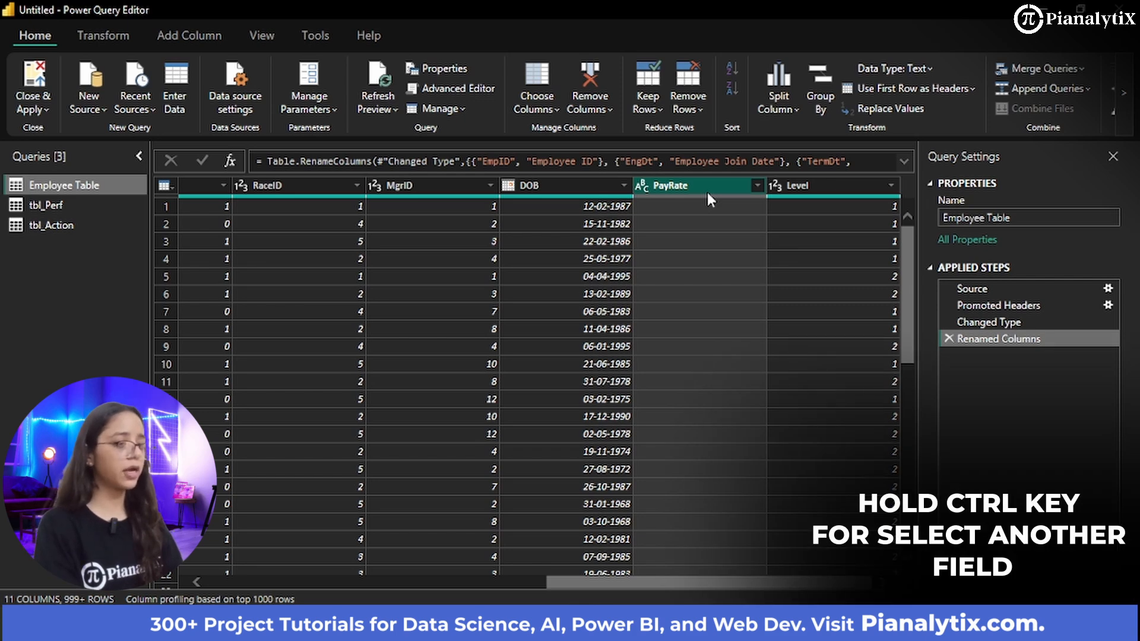
{"action": "left_click", "coordinate": [792, 186]}
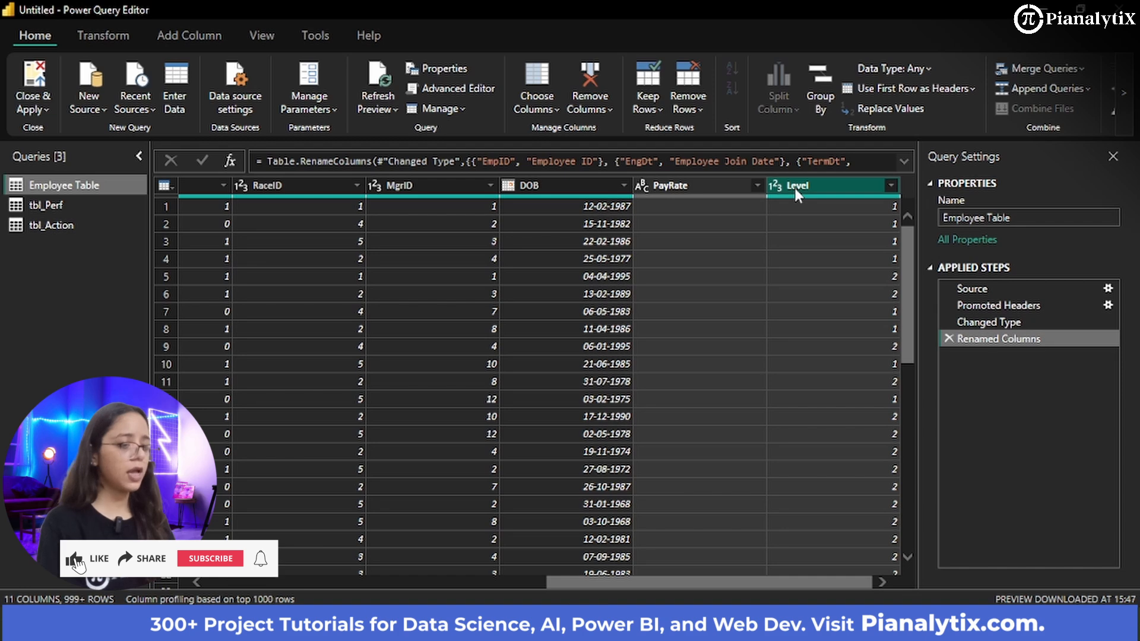
{"action": "right_click", "coordinate": [795, 187]}
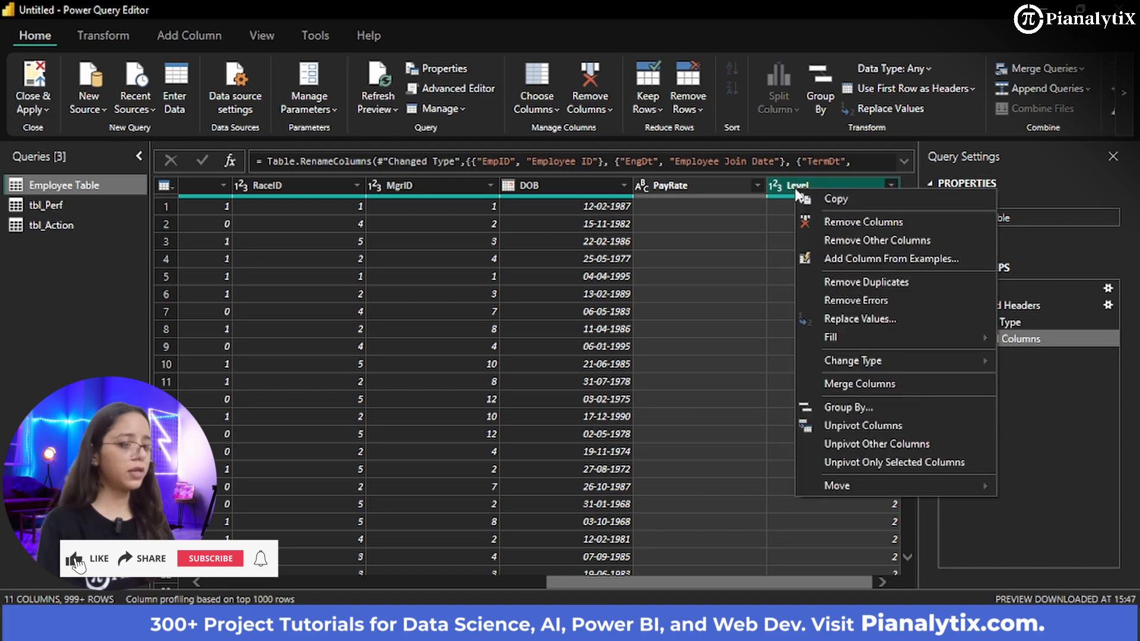
{"action": "left_click", "coordinate": [864, 225]}
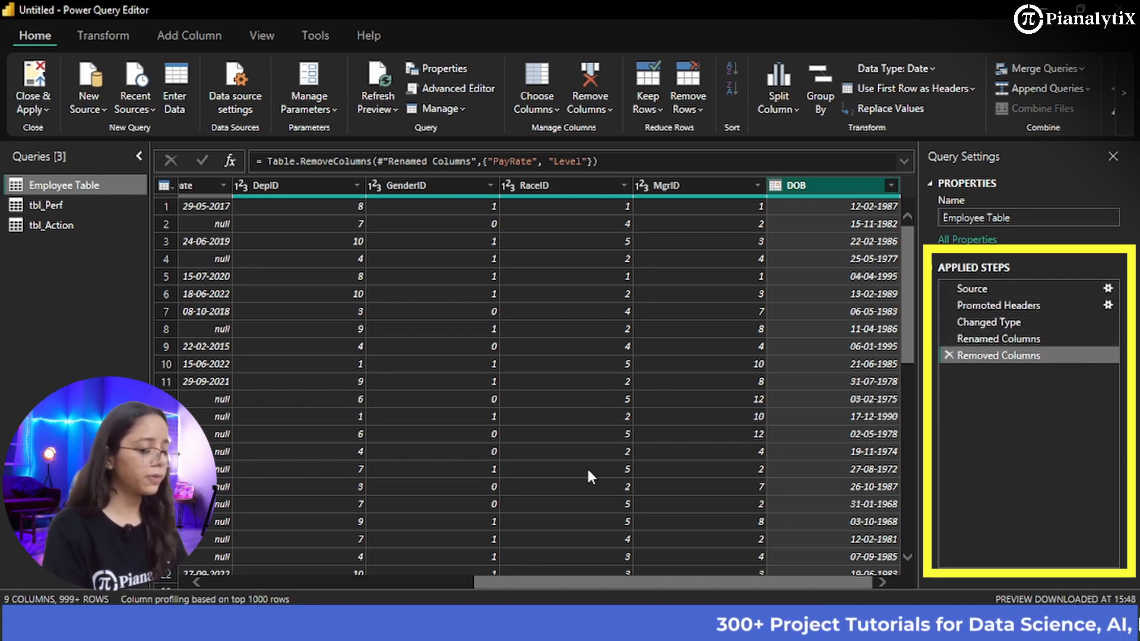
- Remove the RaceID column from the Employee Table
{"action": "left_click_drag", "start_coordinate": [582, 579], "coordinate": [553, 579]}
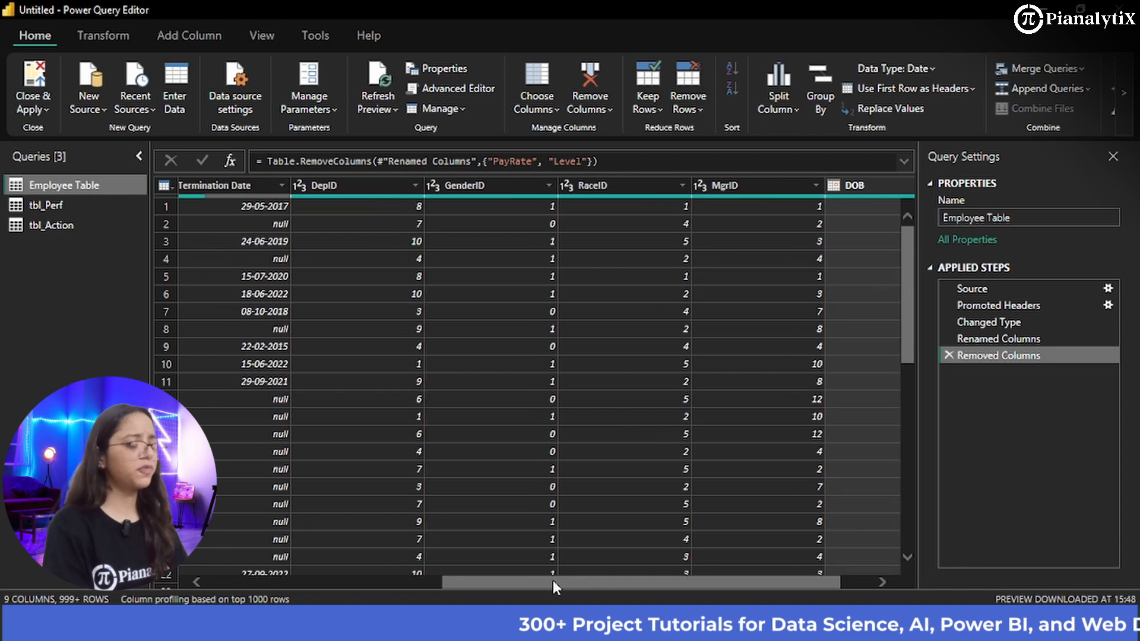
{"action": "left_click", "coordinate": [621, 185]}
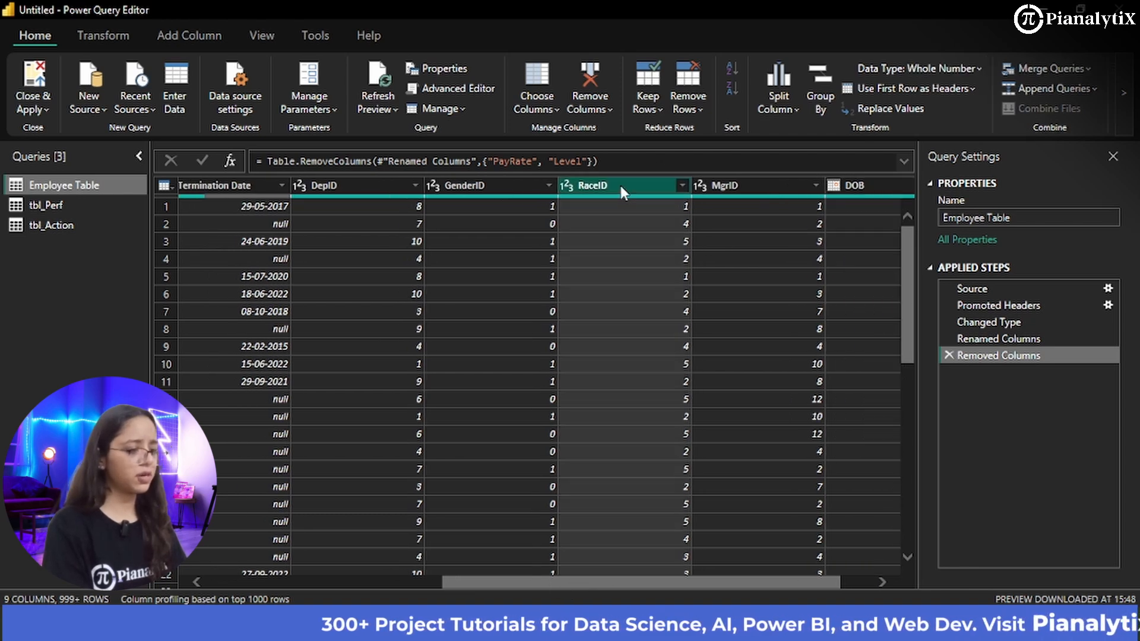
{"action": "right_click", "coordinate": [621, 186]}
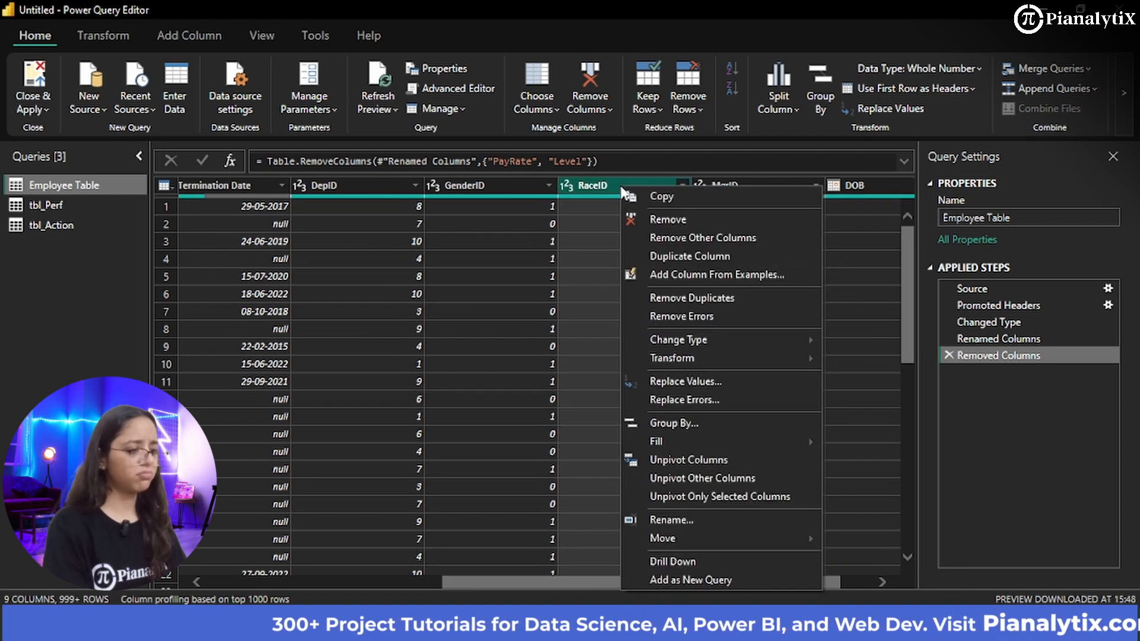
{"action": "left_click", "coordinate": [695, 220]}
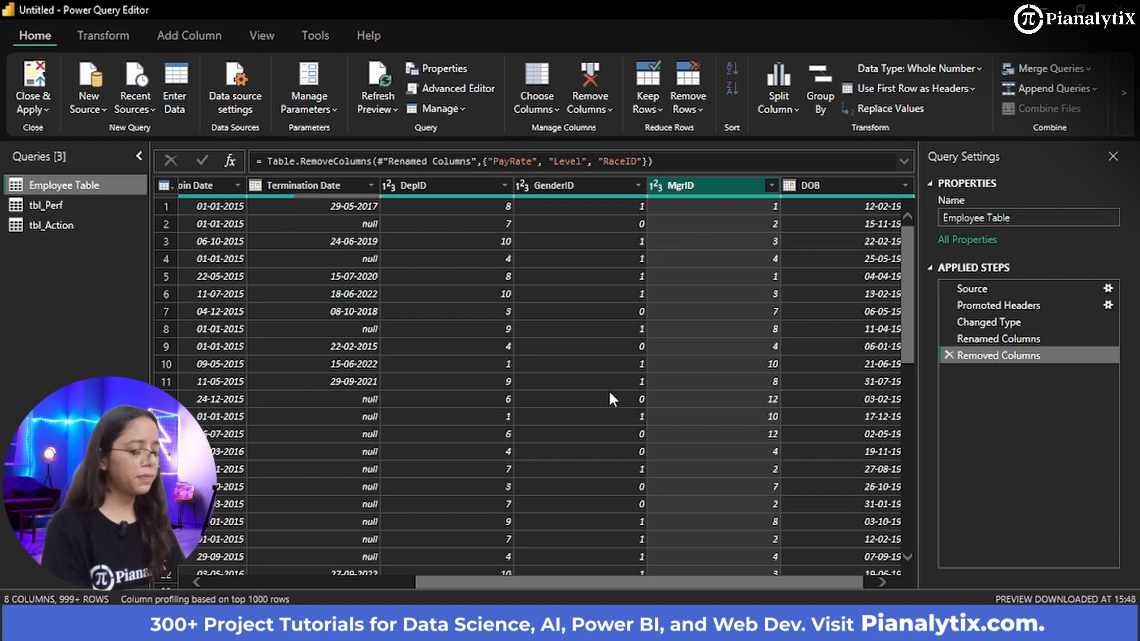
{"action": "left_click_drag", "start_coordinate": [550, 579], "coordinate": [326, 571]}
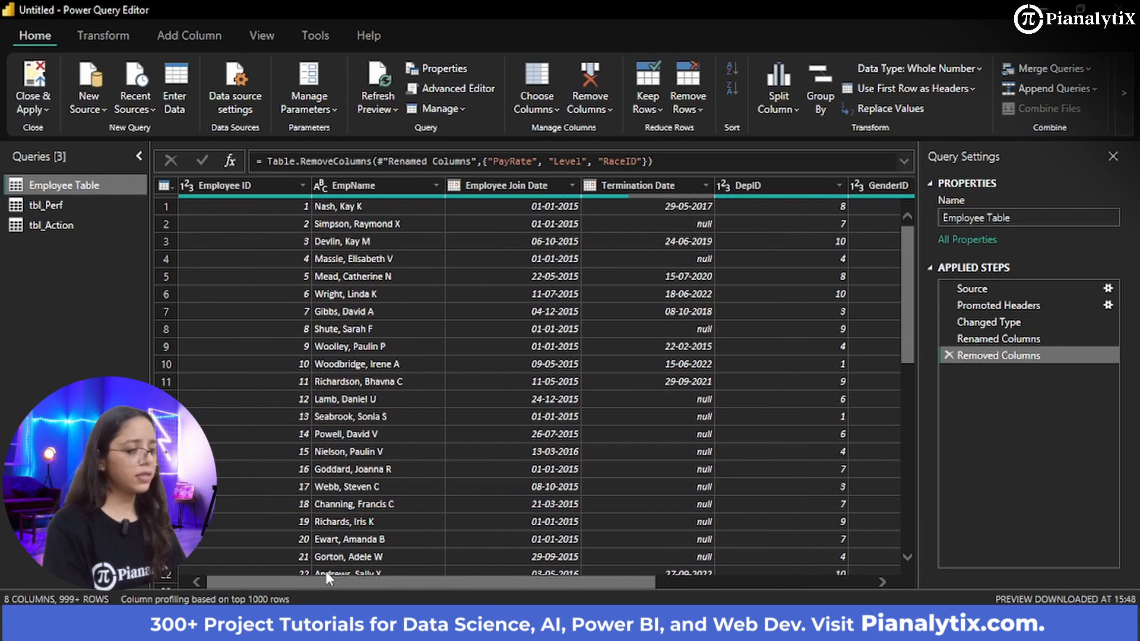
- Split the EmpName column by the Comma delimiter at each occurrence of the delimiter
{"action": "left_click", "coordinate": [401, 190]}
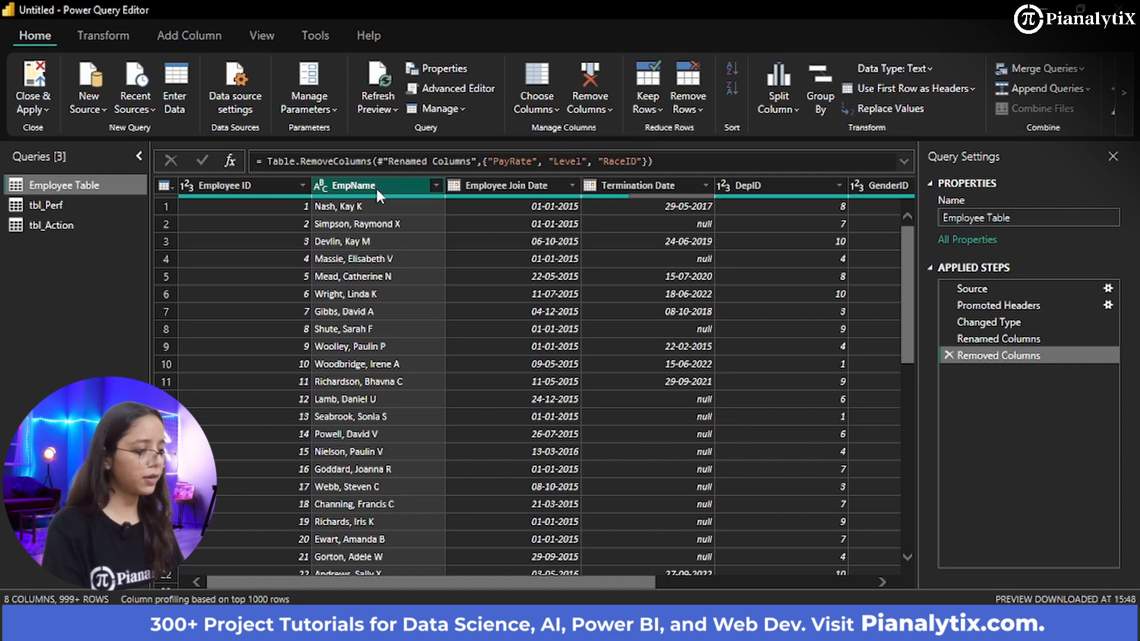
{"action": "right_click", "coordinate": [376, 189]}
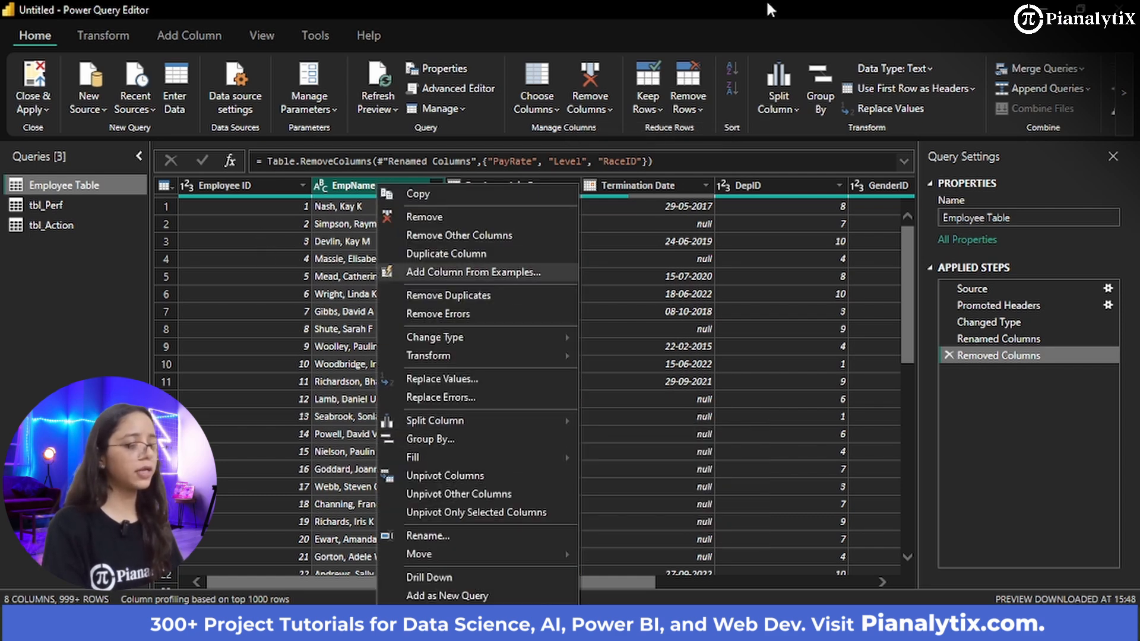
{"action": "left_click", "coordinate": [775, 109]}
{"action": "left_click", "coordinate": [775, 108]}
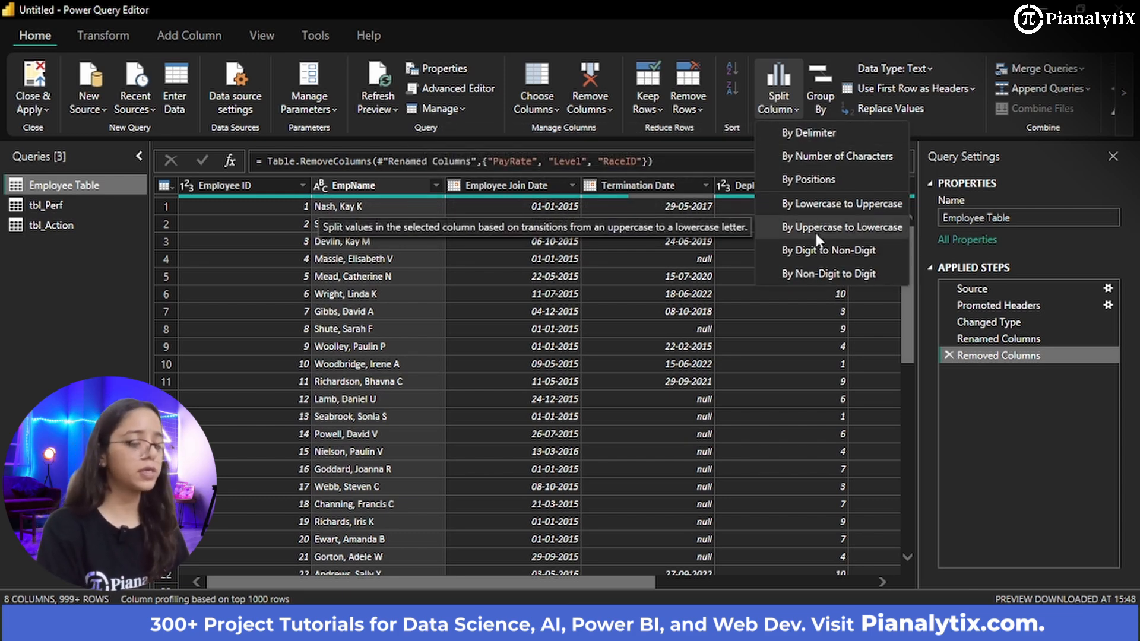
{"action": "left_click", "coordinate": [799, 136]}
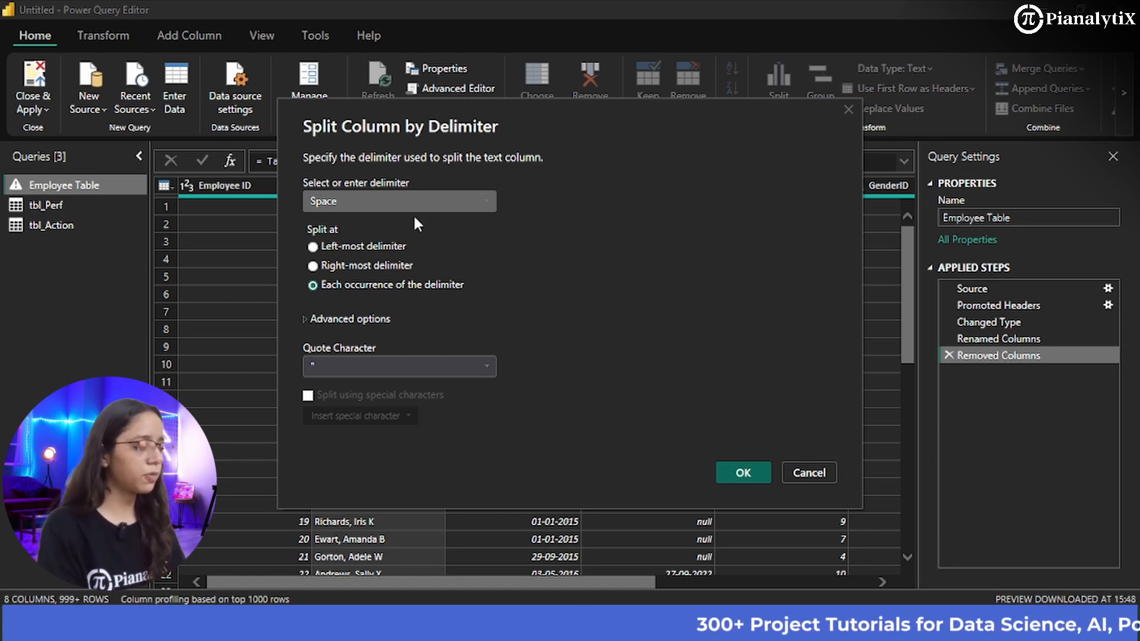
{"action": "left_click", "coordinate": [437, 201]}
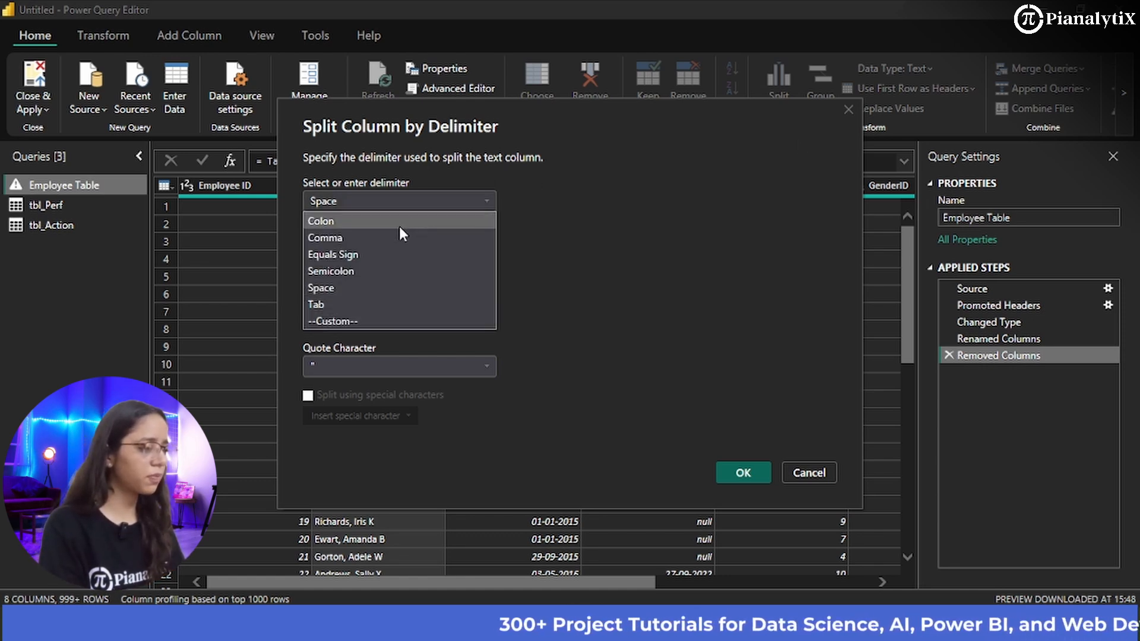
{"action": "left_click", "coordinate": [388, 240]}
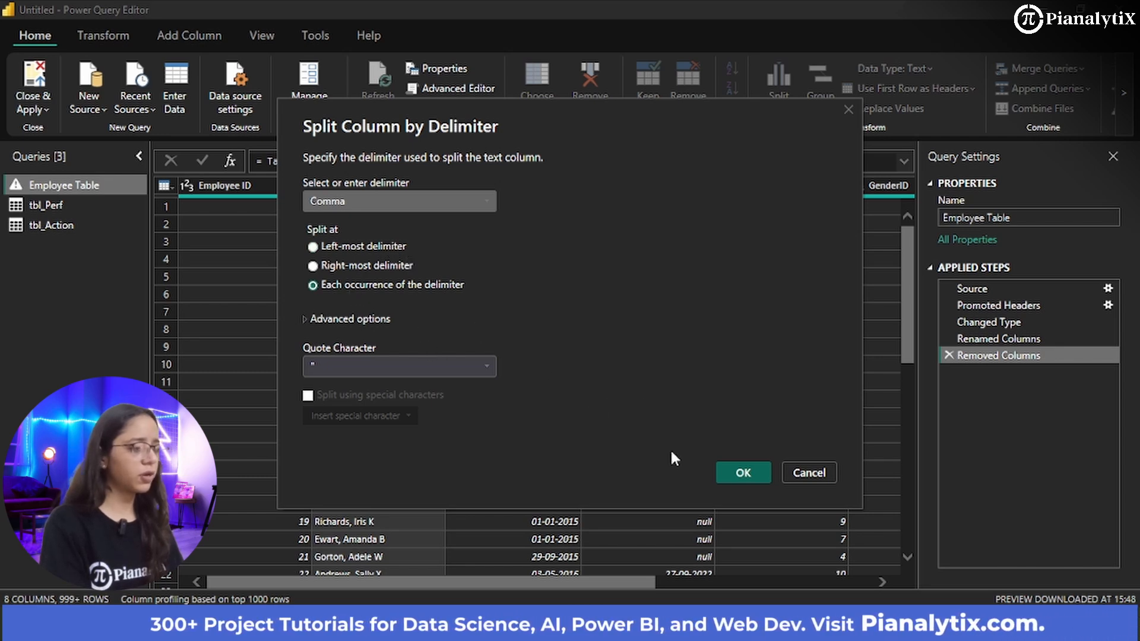
{"action": "left_click", "coordinate": [739, 481]}
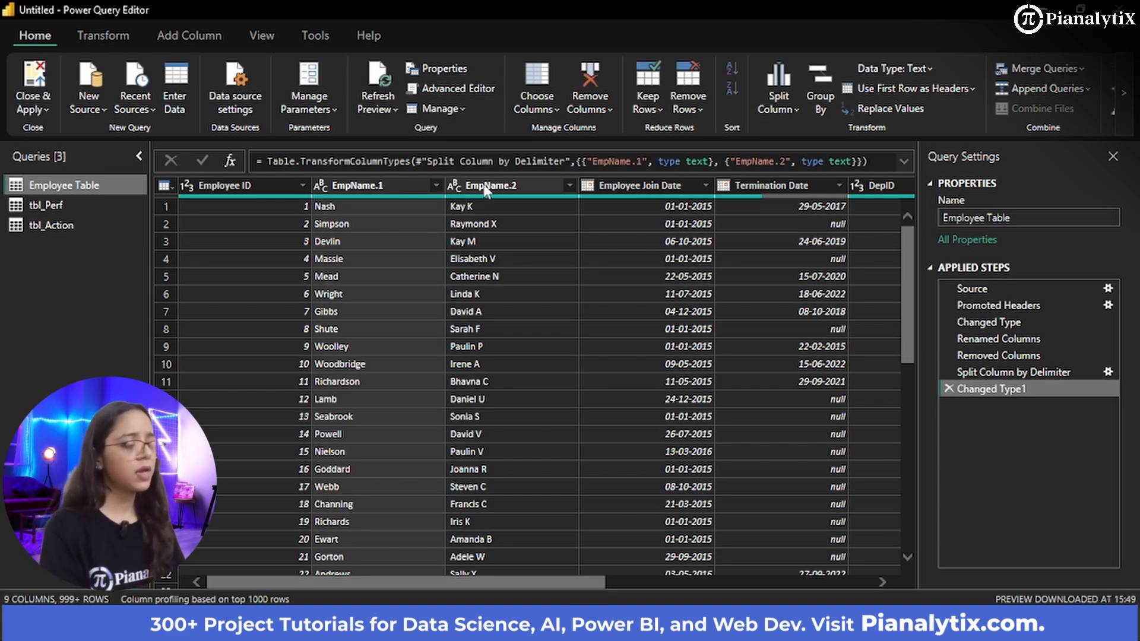
- Set up a merge of the EmpName.1 and EmpName.2 columns with Space as the separator
{"action": "left_click", "coordinate": [384, 190]}
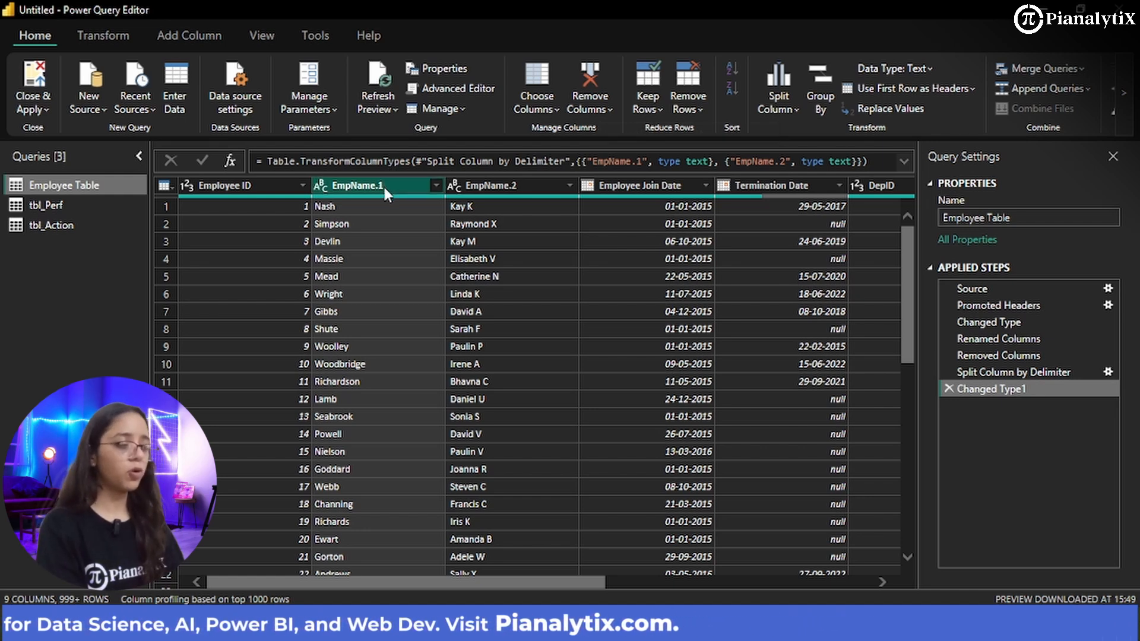
{"action": "left_click", "coordinate": [496, 189]}
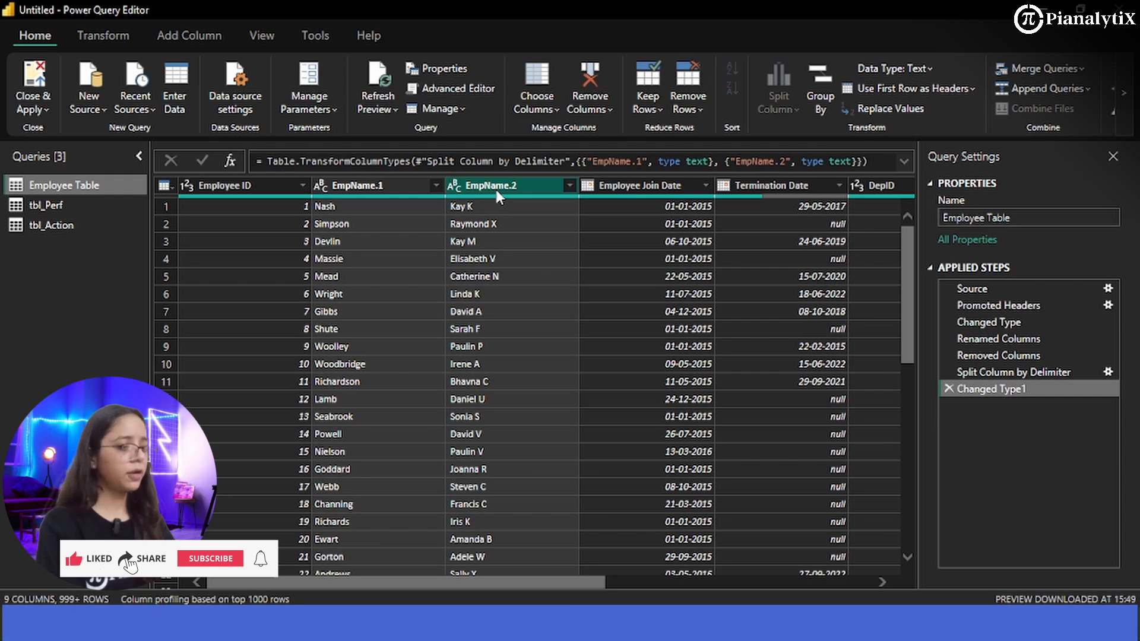
{"action": "right_click", "coordinate": [496, 190]}
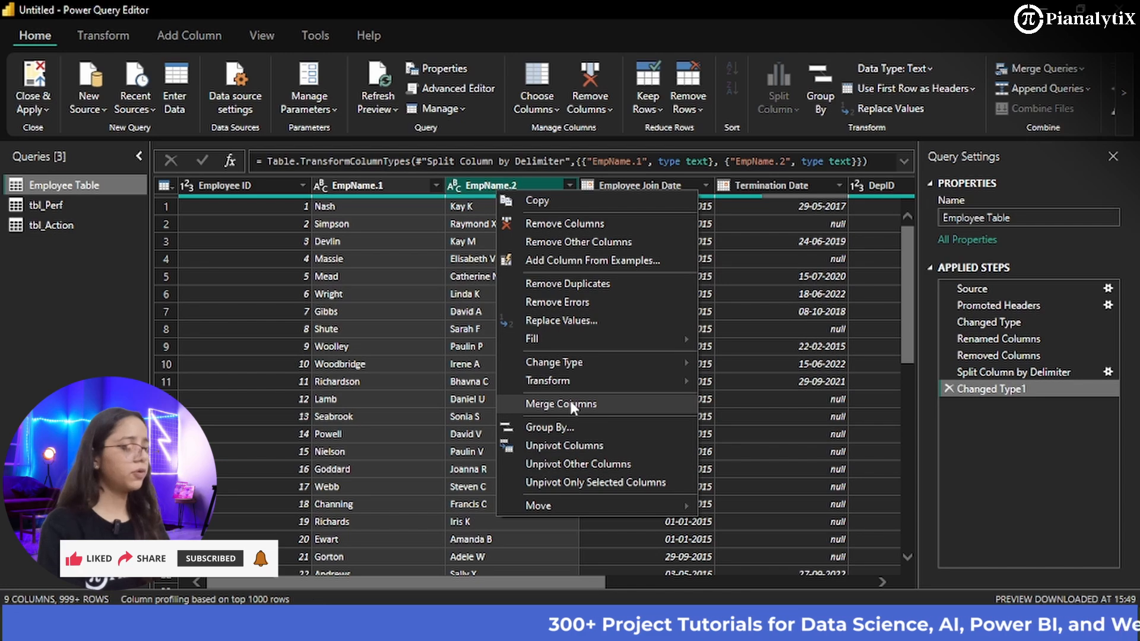
{"action": "left_click", "coordinate": [90, 32]}
{"action": "left_click", "coordinate": [98, 35]}
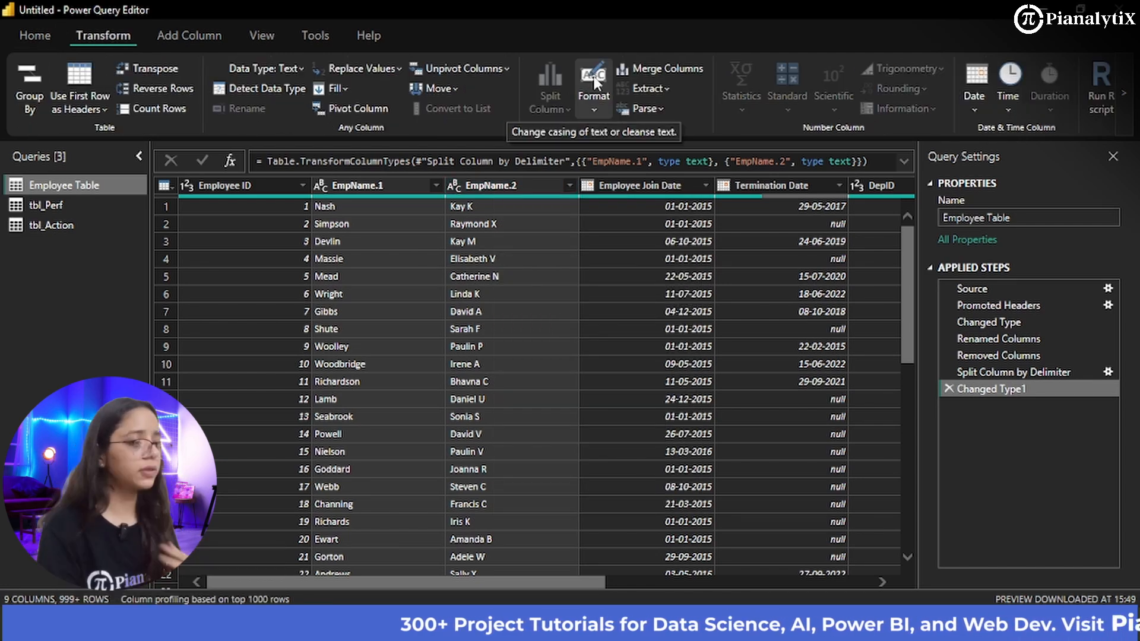
{"action": "left_click", "coordinate": [646, 76]}
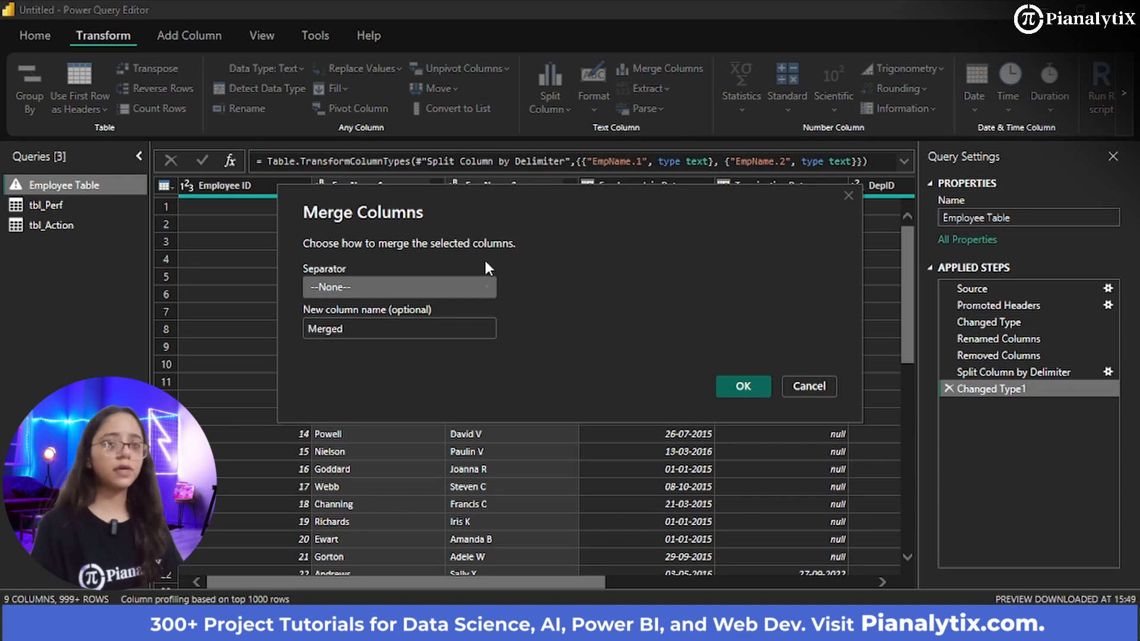
{"action": "left_click", "coordinate": [457, 290]}
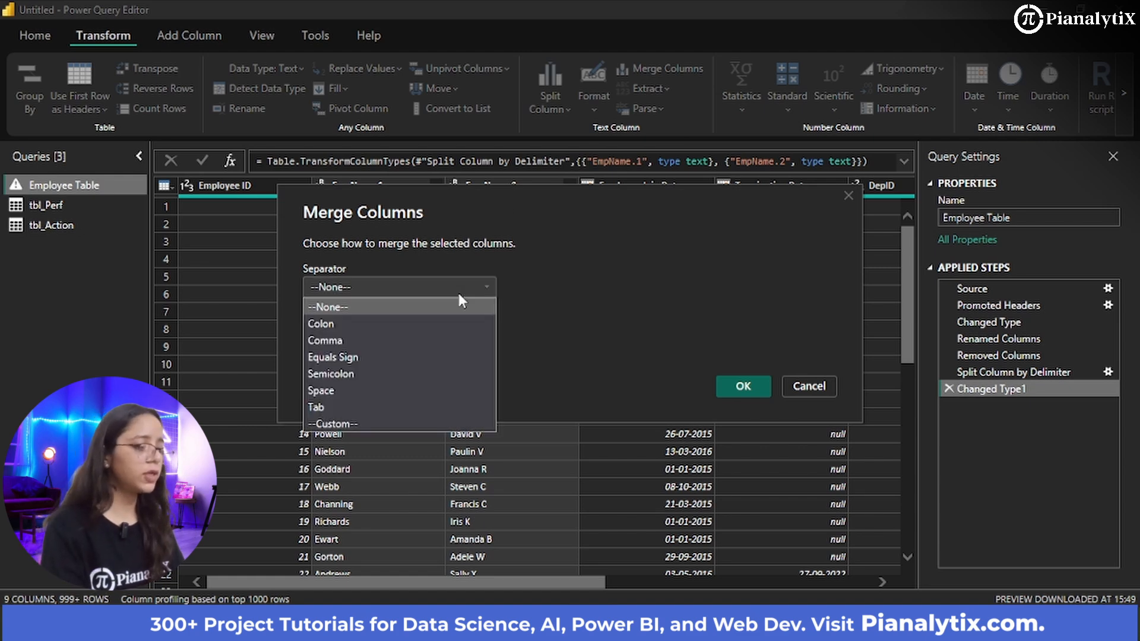
{"action": "left_click", "coordinate": [348, 389]}
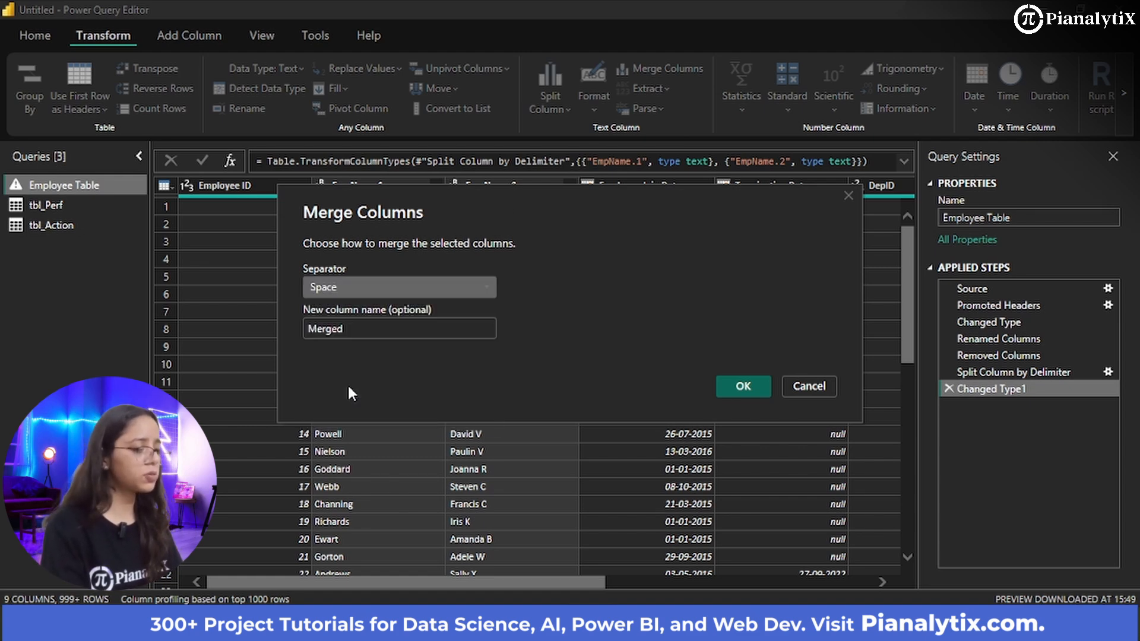
{"action": "left_click", "coordinate": [429, 289]}
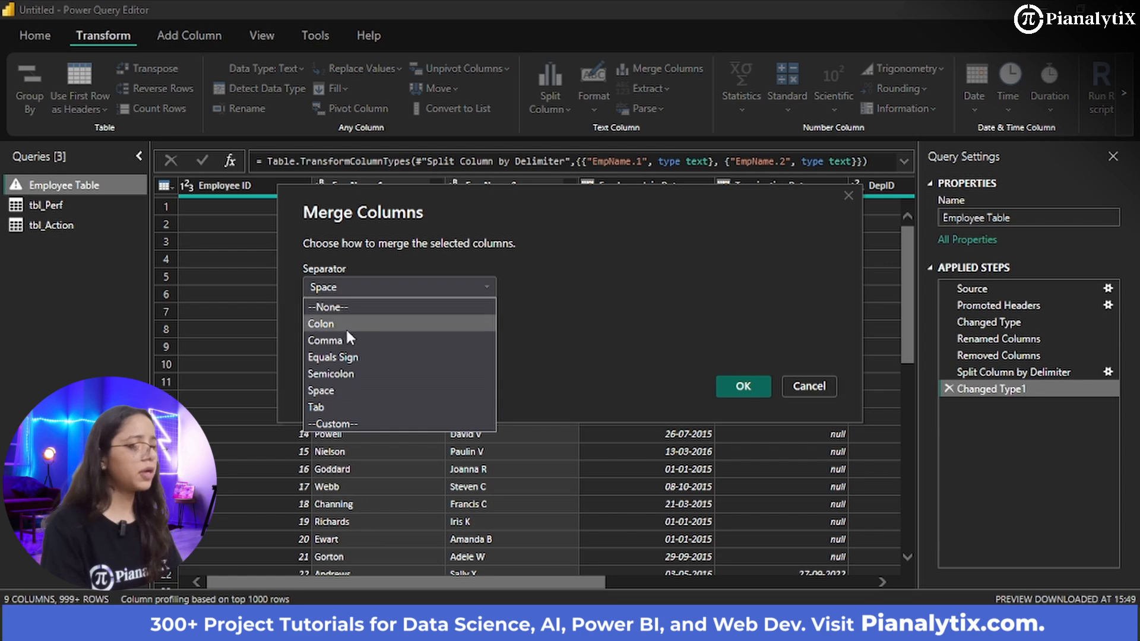
{"action": "left_click", "coordinate": [345, 393]}
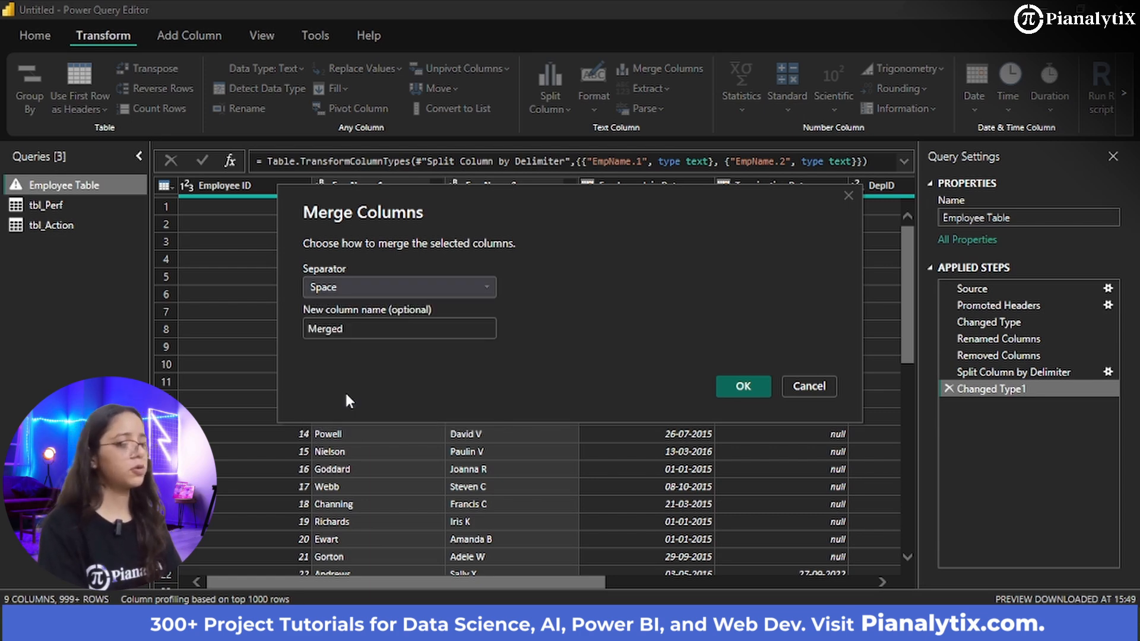
- Name the merged column Employee Name and apply the merge
{"action": "left_click", "coordinate": [370, 328]}
{"action": "key", "text": "BackSpace"}
{"action": "key", "text": "BackSpace"}
{"action": "key", "text": "BackSpace"}
{"action": "key", "text": "BackSpace"}
{"action": "key", "text": "BackSpace"}
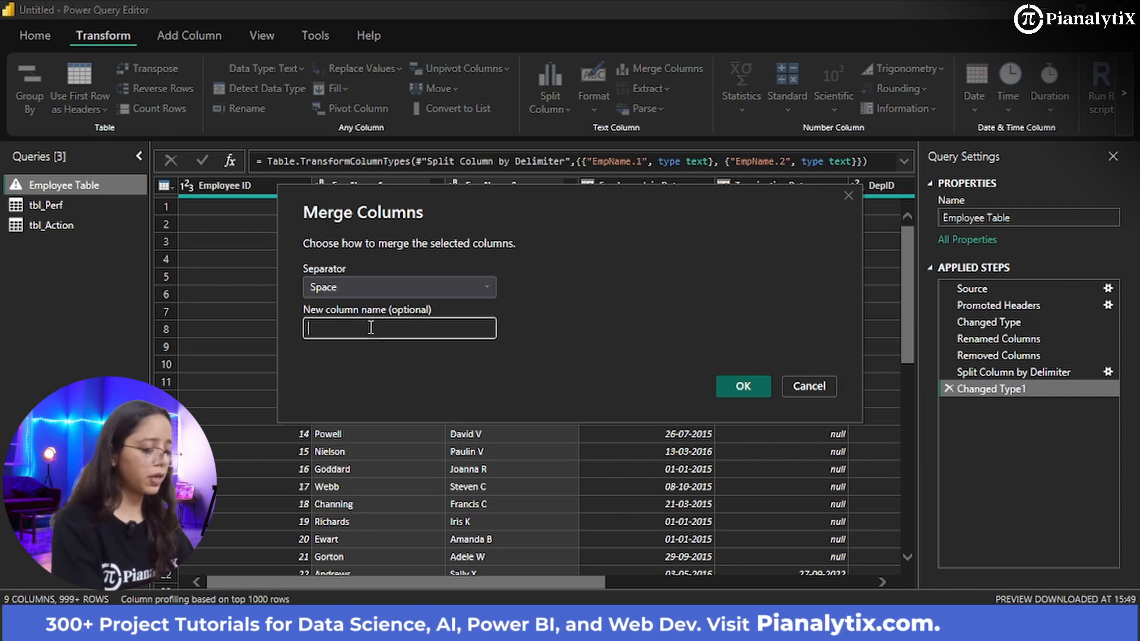
{"action": "type", "text": "Employee "}
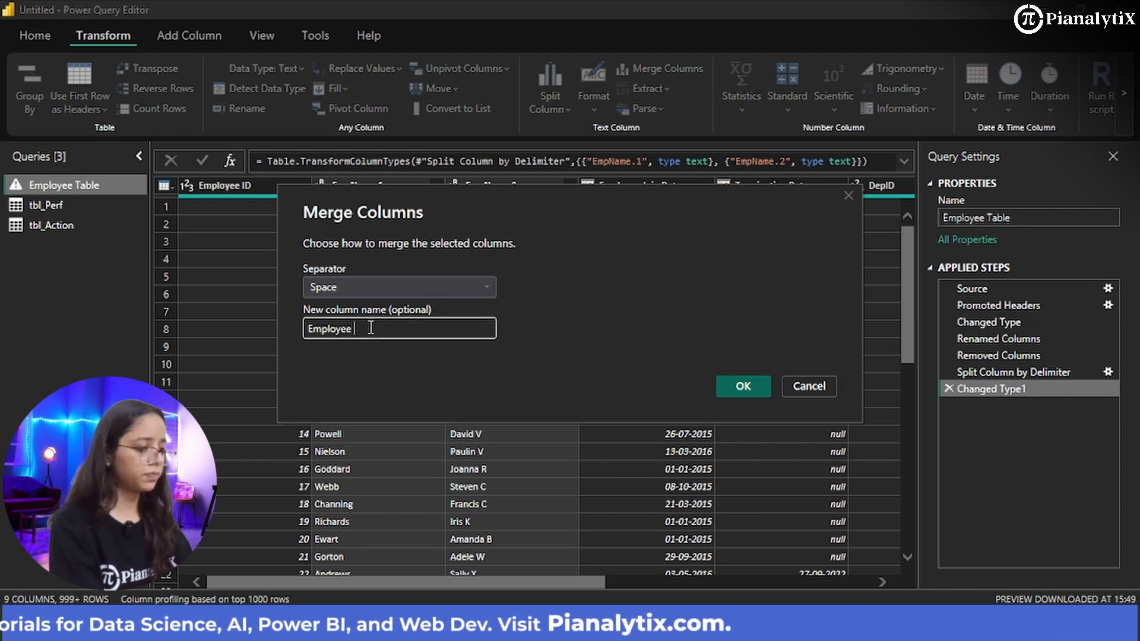
{"action": "type", "text": "Name"}
{"action": "key", "text": "Return"}
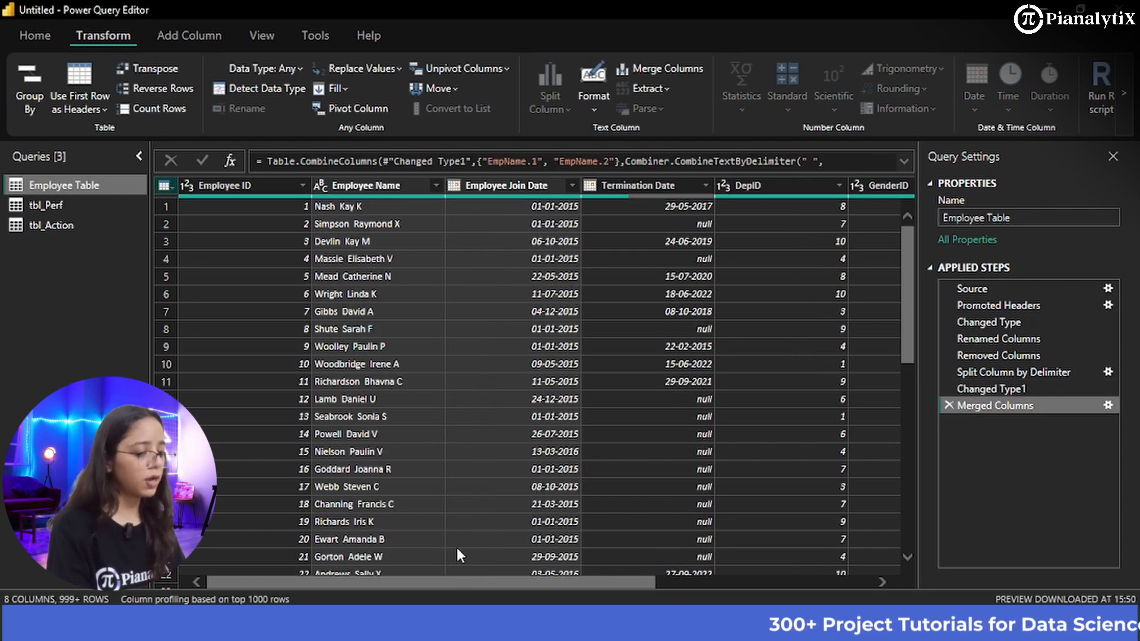
- Review the data types of the Employee Table columns, from Employee ID through DOB
{"action": "left_click_drag", "start_coordinate": [432, 586], "coordinate": [685, 575]}
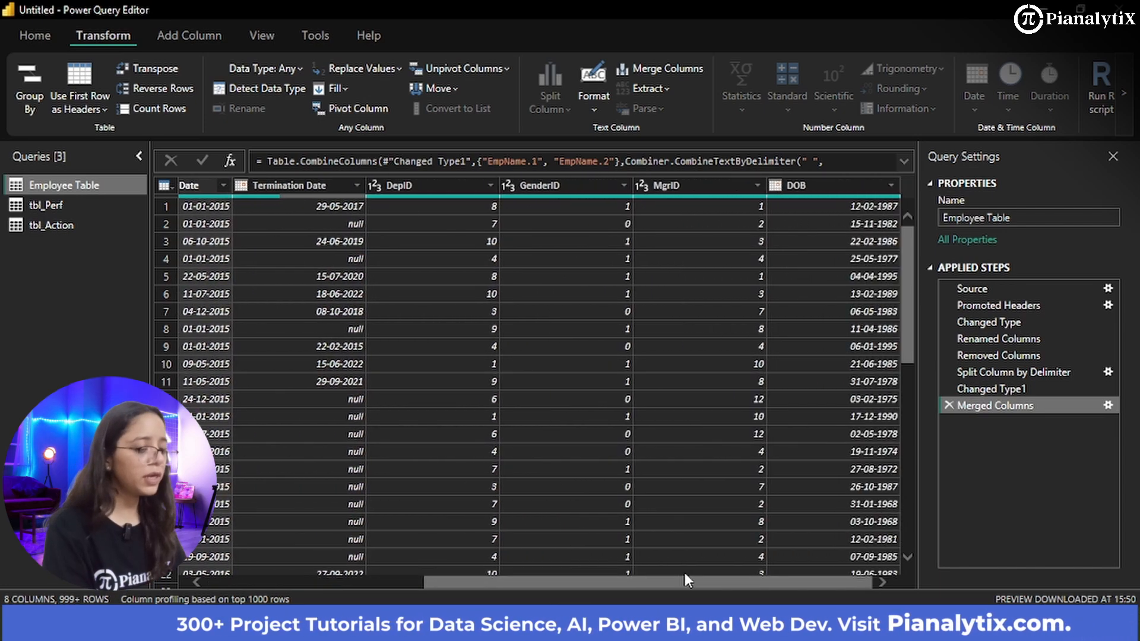
{"action": "left_click_drag", "start_coordinate": [680, 578], "coordinate": [385, 557]}
{"action": "left_click", "coordinate": [238, 186]}
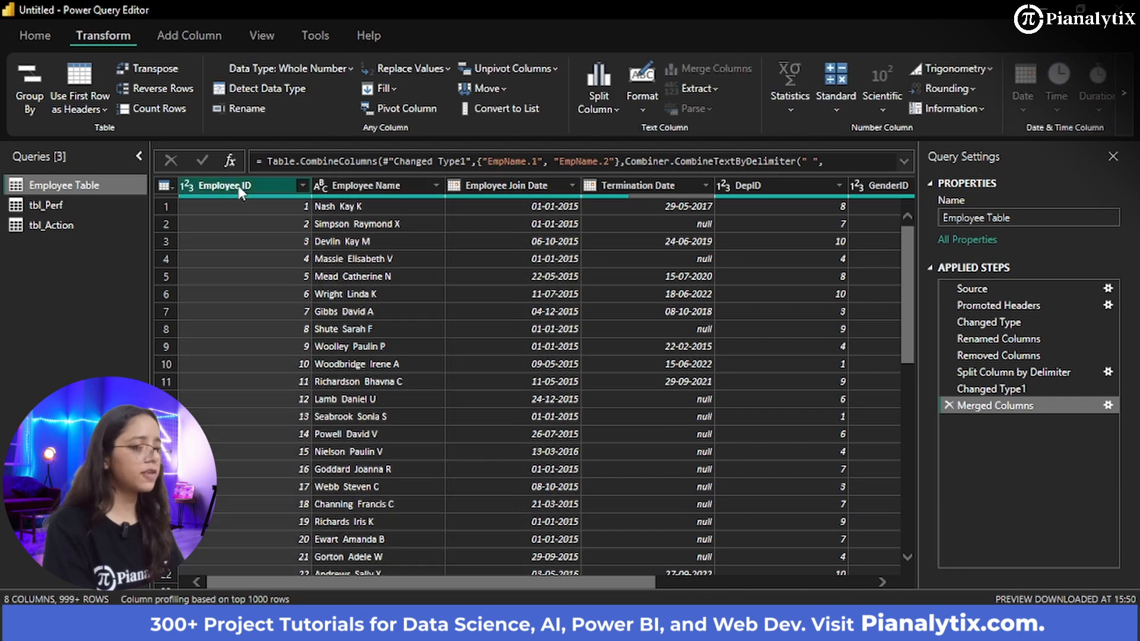
{"action": "left_click", "coordinate": [190, 187]}
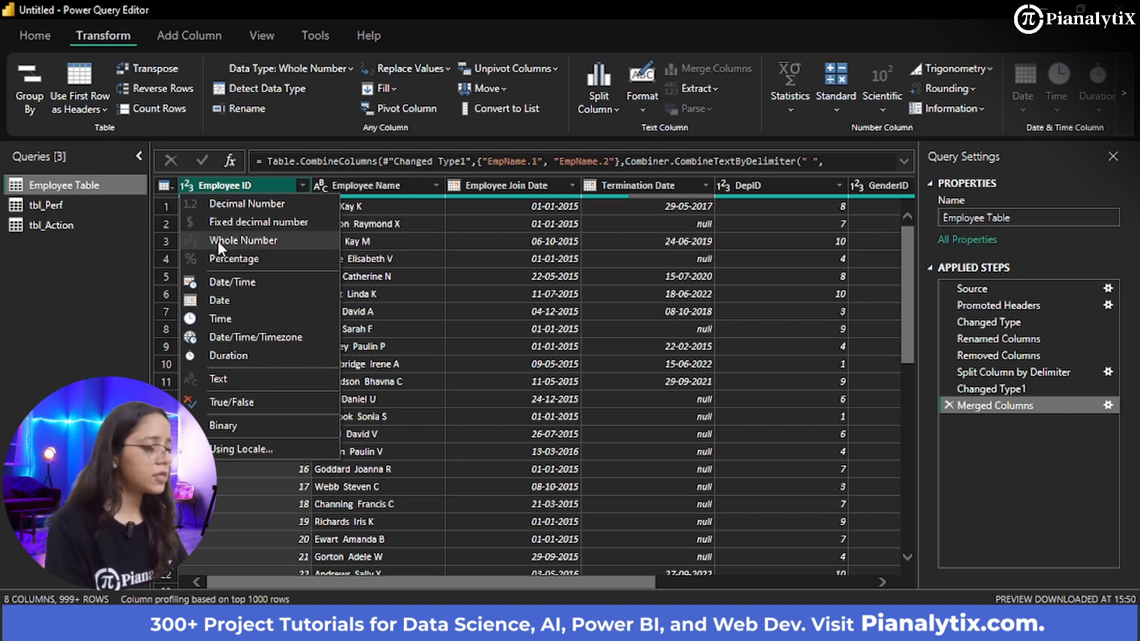
{"action": "left_click", "coordinate": [257, 499]}
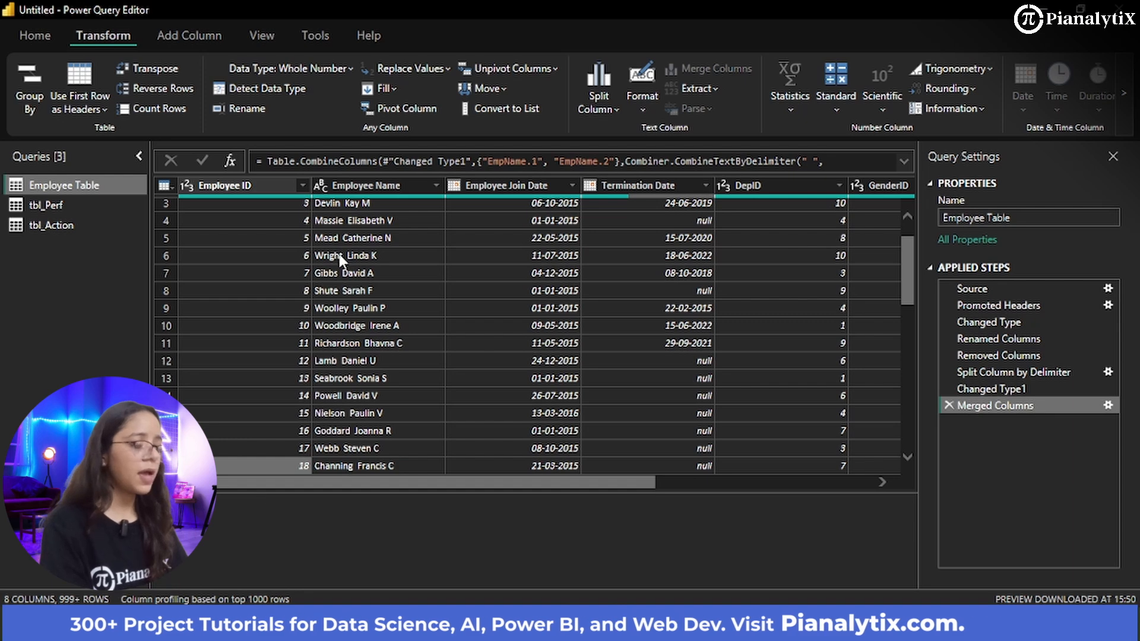
{"action": "left_click", "coordinate": [319, 186]}
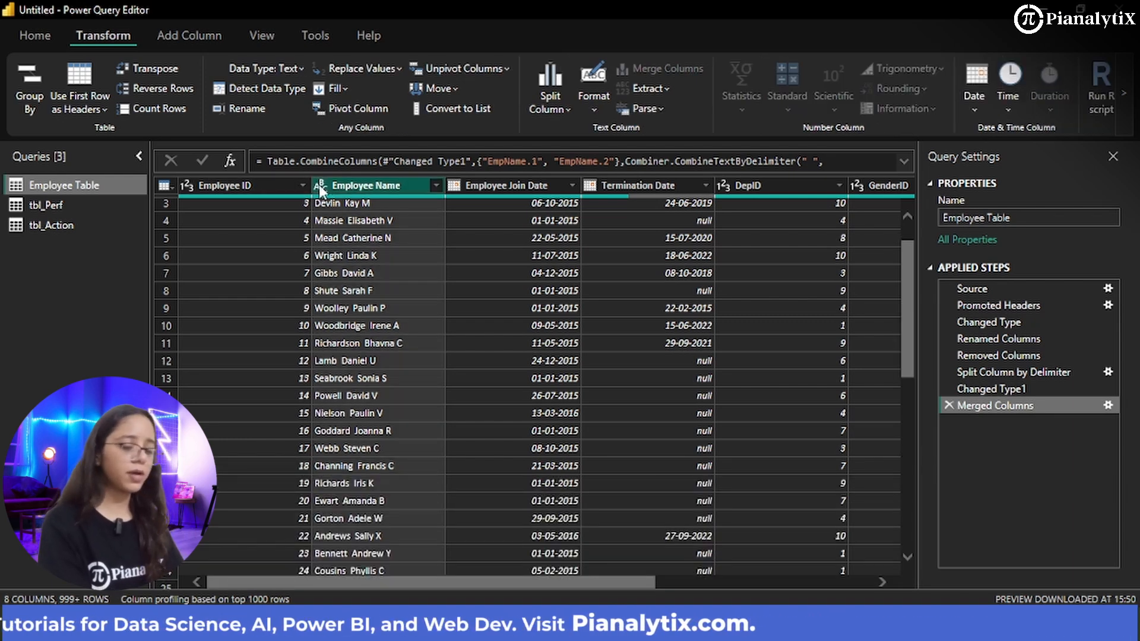
{"action": "left_click", "coordinate": [489, 188]}
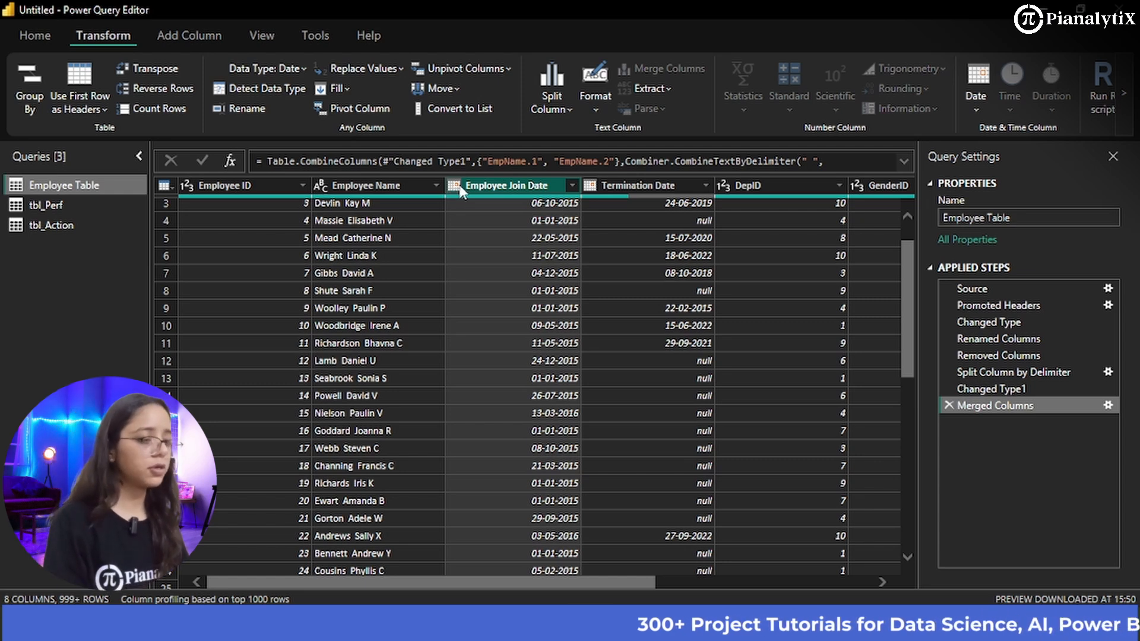
{"action": "left_click", "coordinate": [642, 186]}
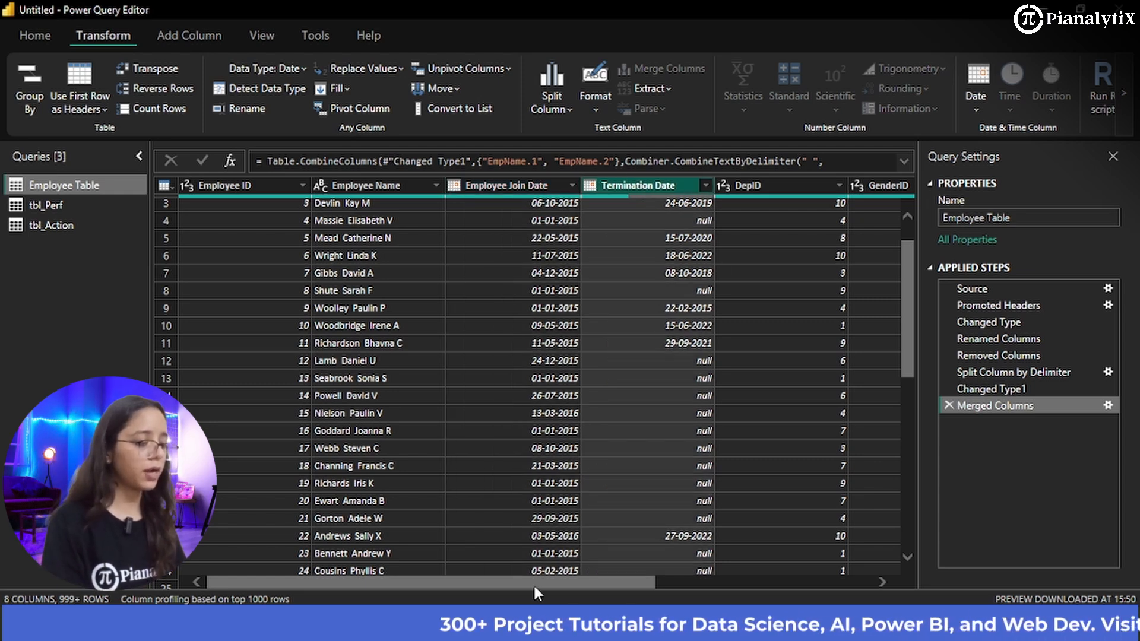
{"action": "left_click_drag", "start_coordinate": [554, 579], "coordinate": [614, 583]}
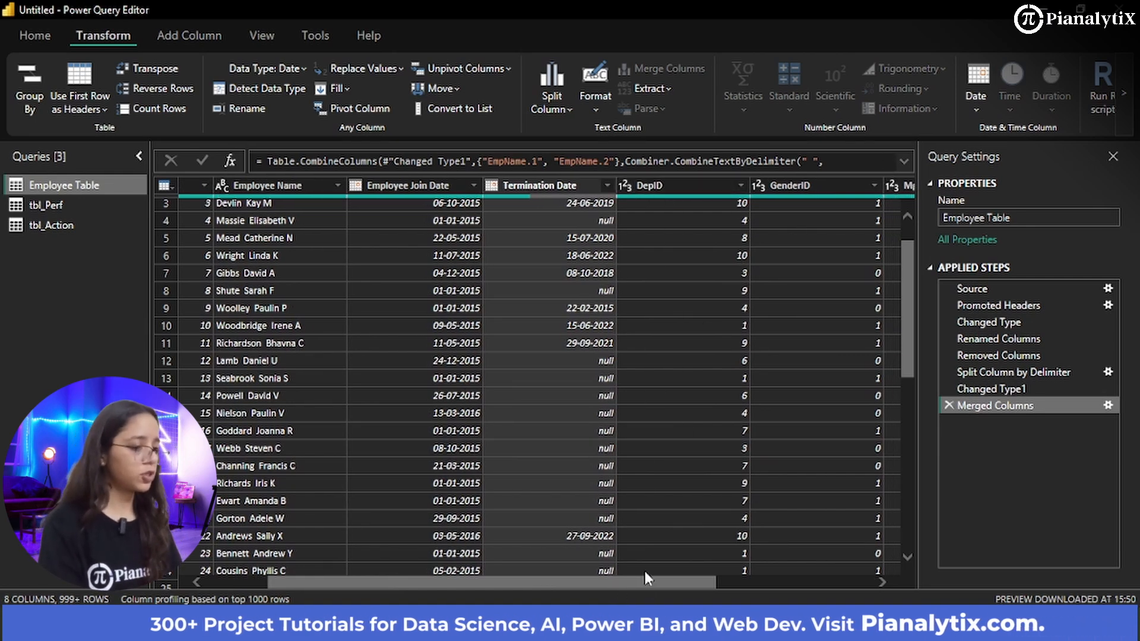
{"action": "left_click_drag", "start_coordinate": [639, 579], "coordinate": [808, 585]}
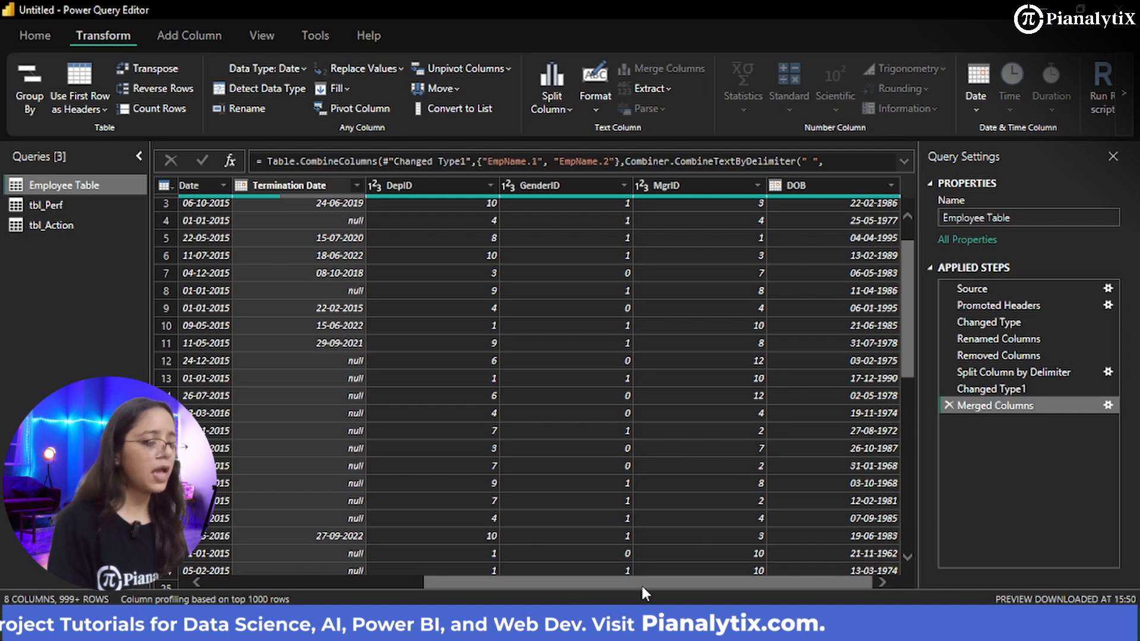
{"action": "left_click_drag", "start_coordinate": [640, 583], "coordinate": [406, 579]}
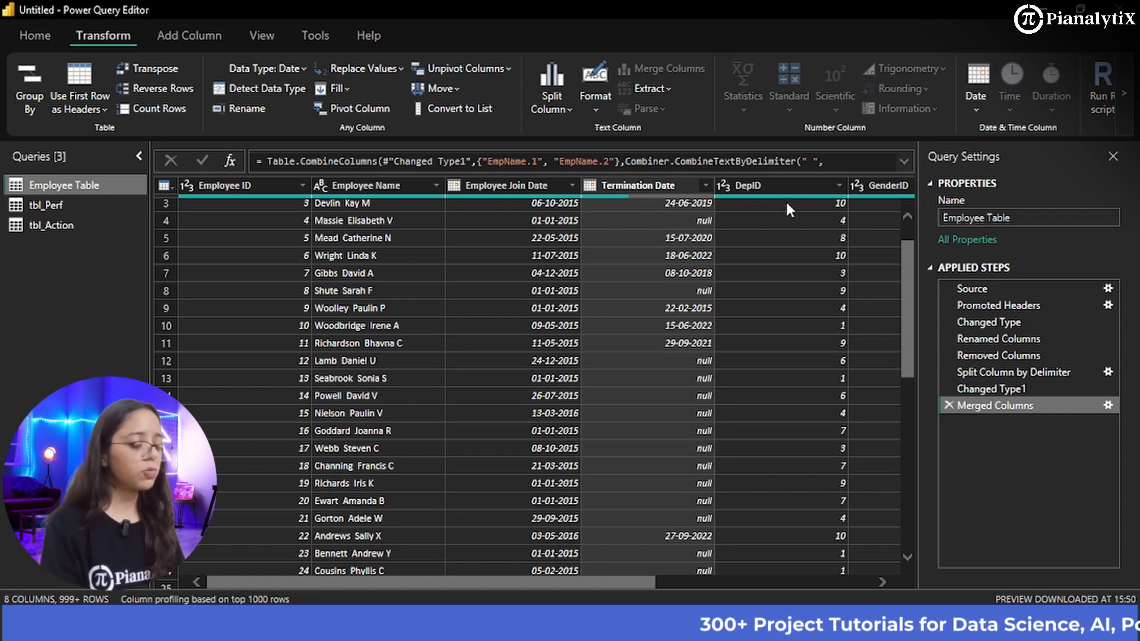
- Change the data type of the DepID column to Text
{"action": "left_click_drag", "start_coordinate": [607, 583], "coordinate": [767, 569]}
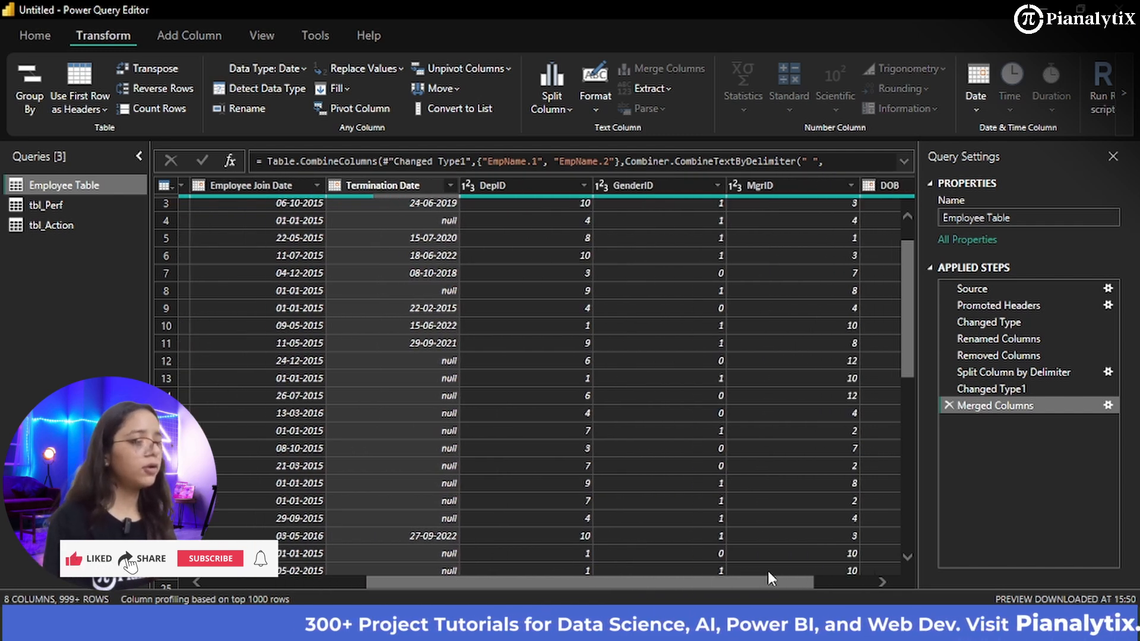
{"action": "left_click", "coordinate": [469, 187]}
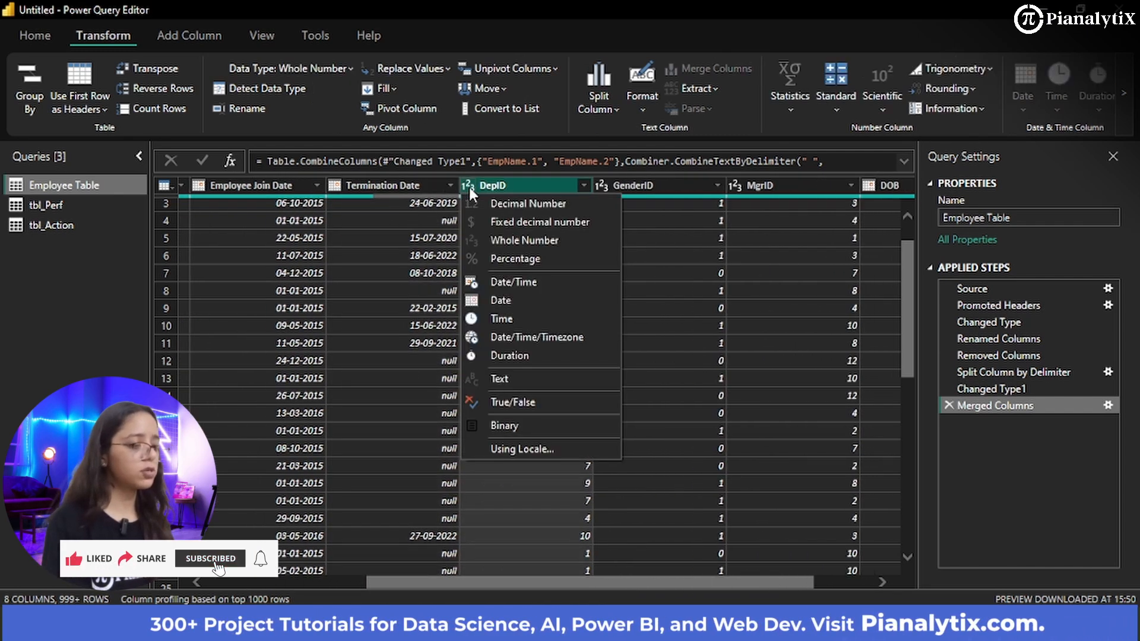
{"action": "left_click", "coordinate": [495, 378]}
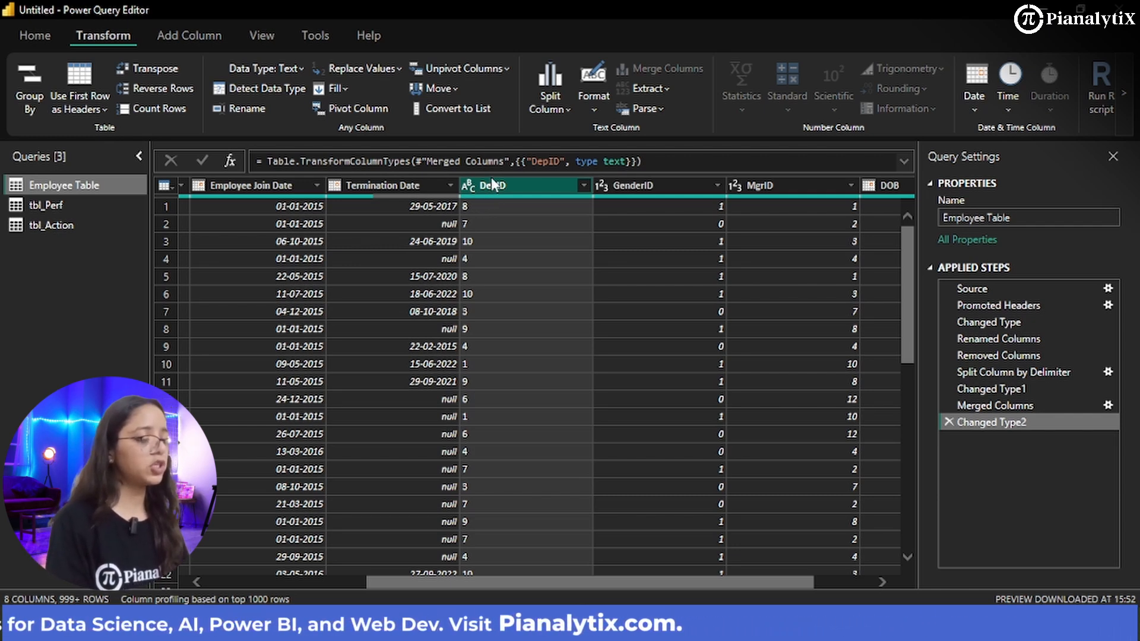
- Rename the DepID column as Department Name
{"action": "double_click", "coordinate": [521, 186]}
{"action": "key", "text": "BackSpace"}
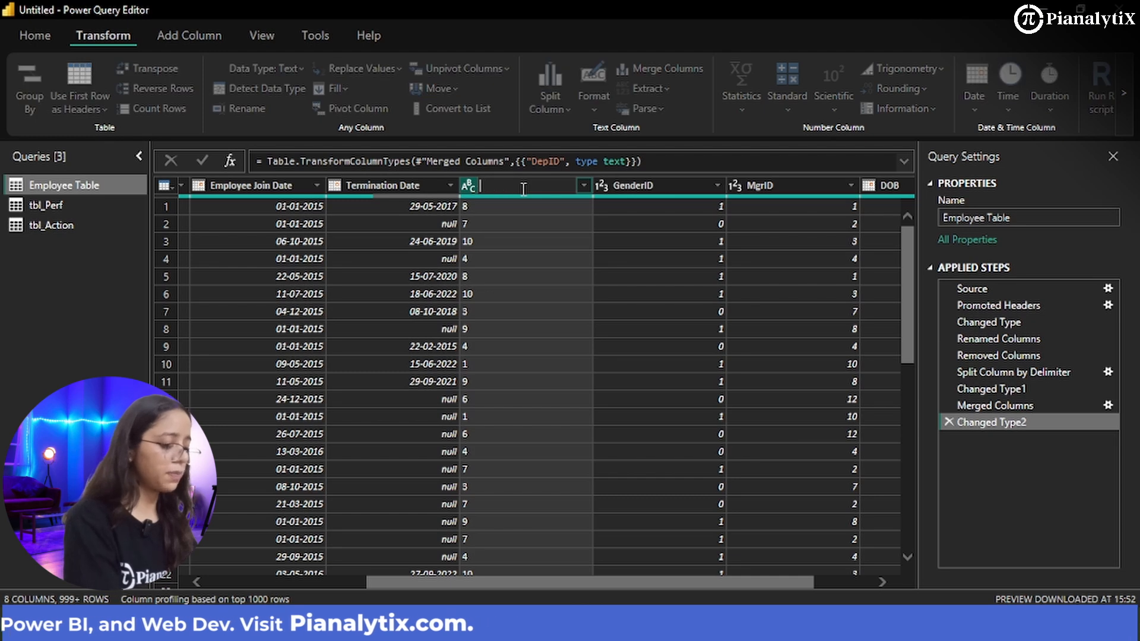
{"action": "type", "text": "Department Name"}
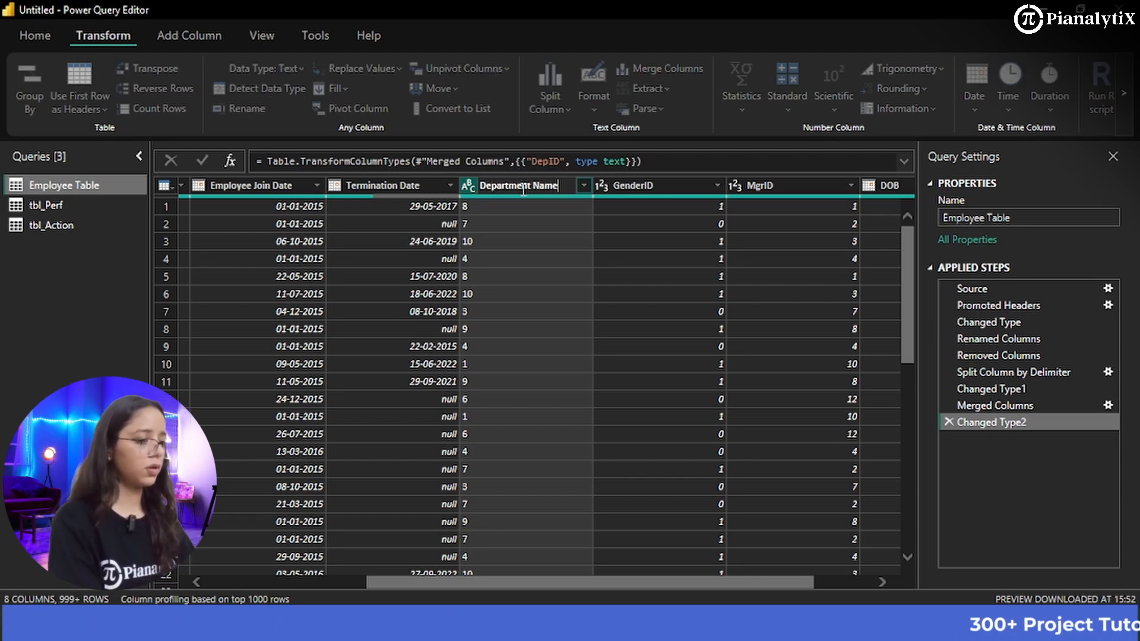
{"action": "key", "text": "Return"}
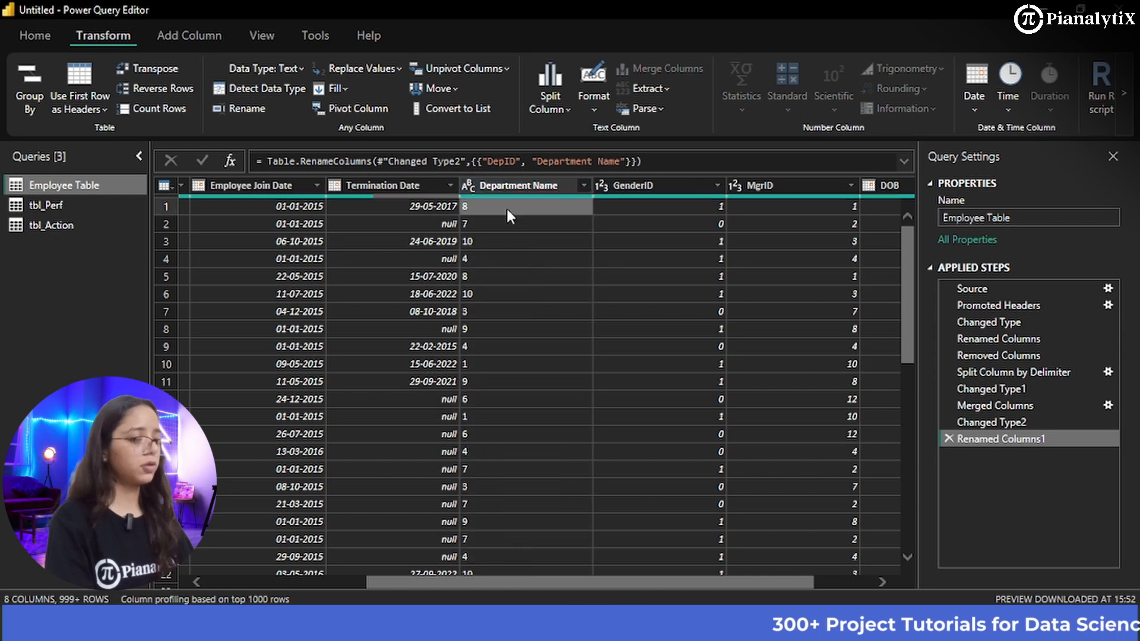
- Replace the value 1 with HR in the Department Name column
{"action": "left_click", "coordinate": [527, 185]}
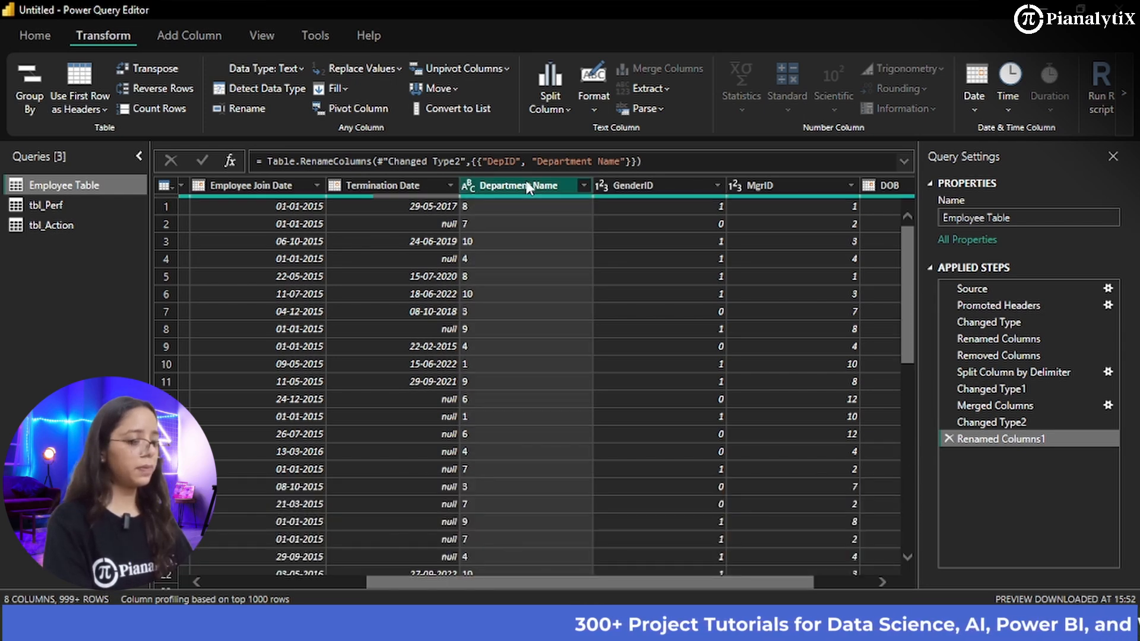
{"action": "right_click", "coordinate": [527, 184]}
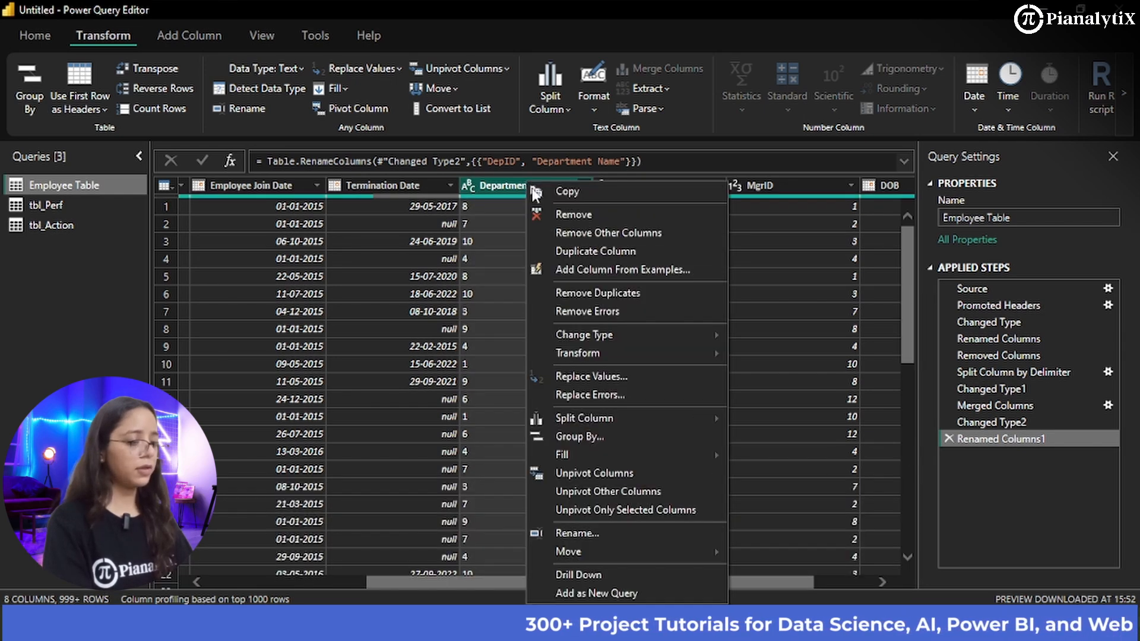
{"action": "left_click", "coordinate": [604, 380]}
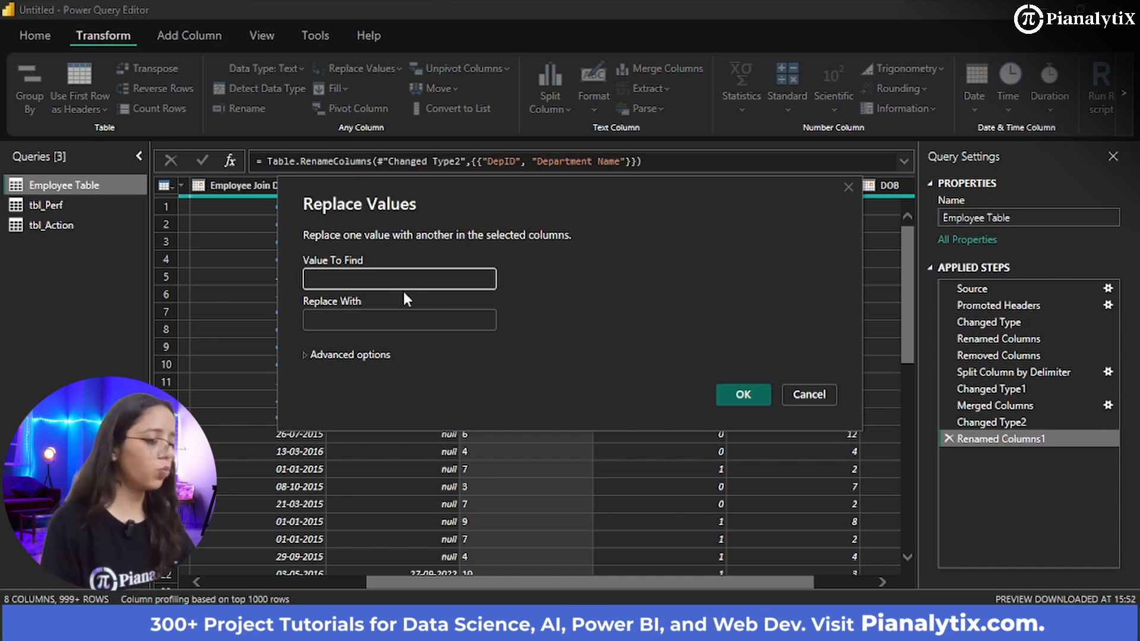
{"action": "type", "text": "1"}
{"action": "left_click", "coordinate": [384, 315]}
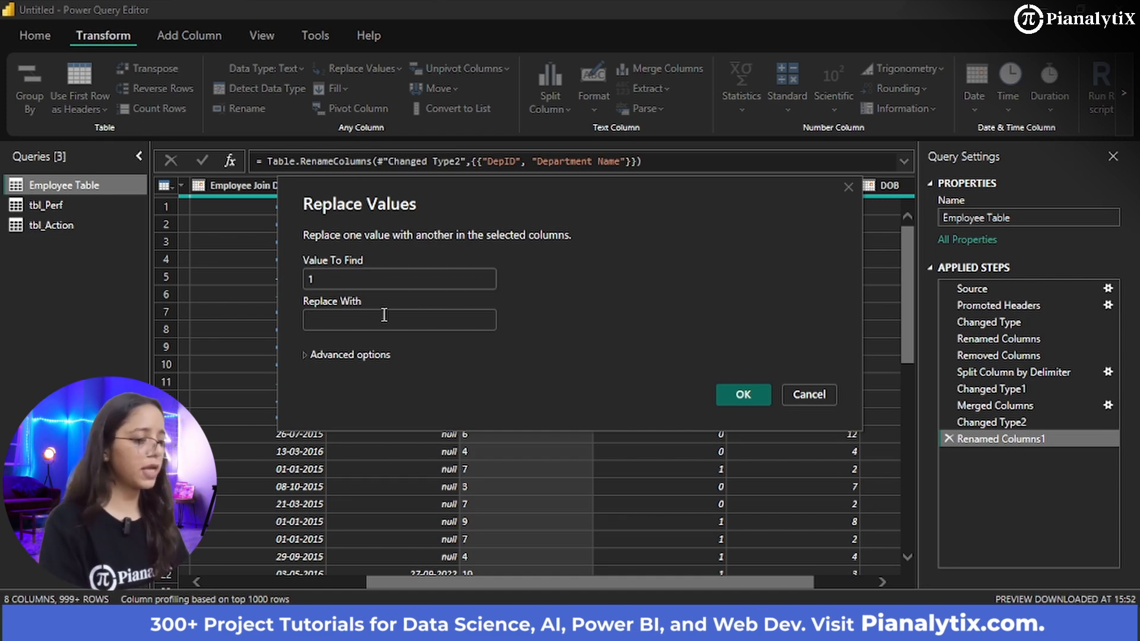
{"action": "left_click", "coordinate": [743, 395]}
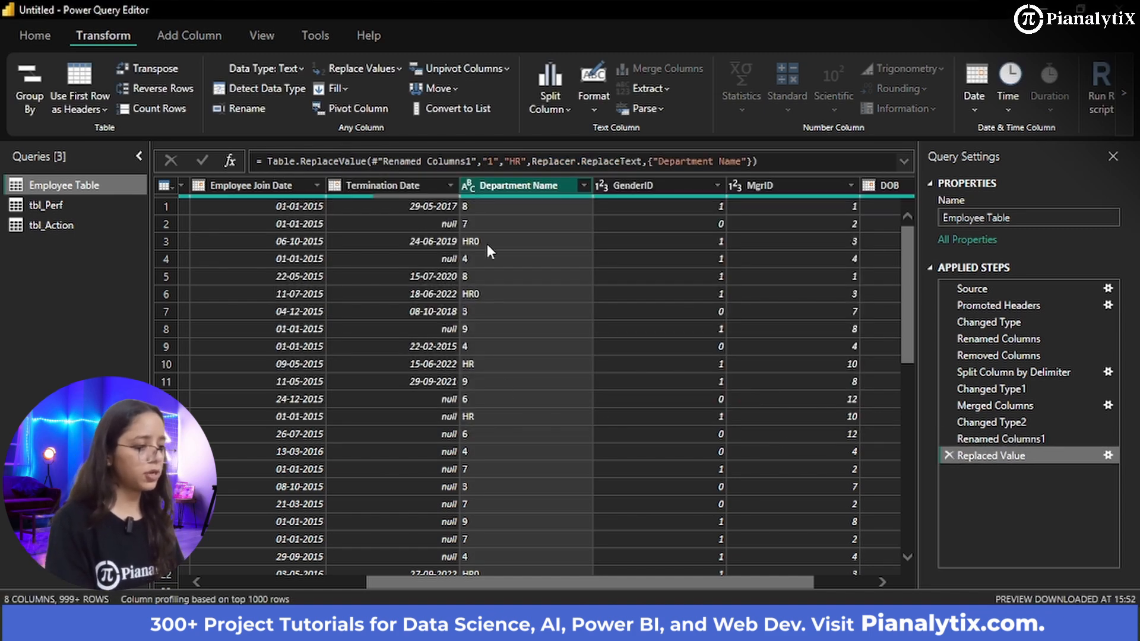
- Replace the value HR0 with HR in the Department Name column
{"action": "right_click", "coordinate": [497, 185]}
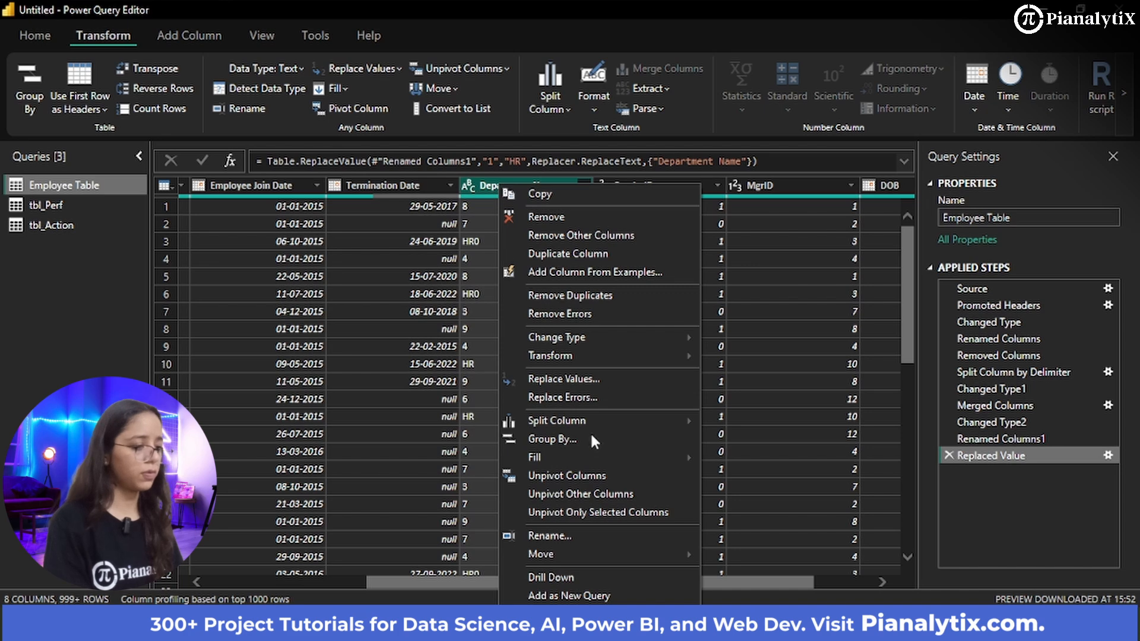
{"action": "left_click", "coordinate": [576, 380]}
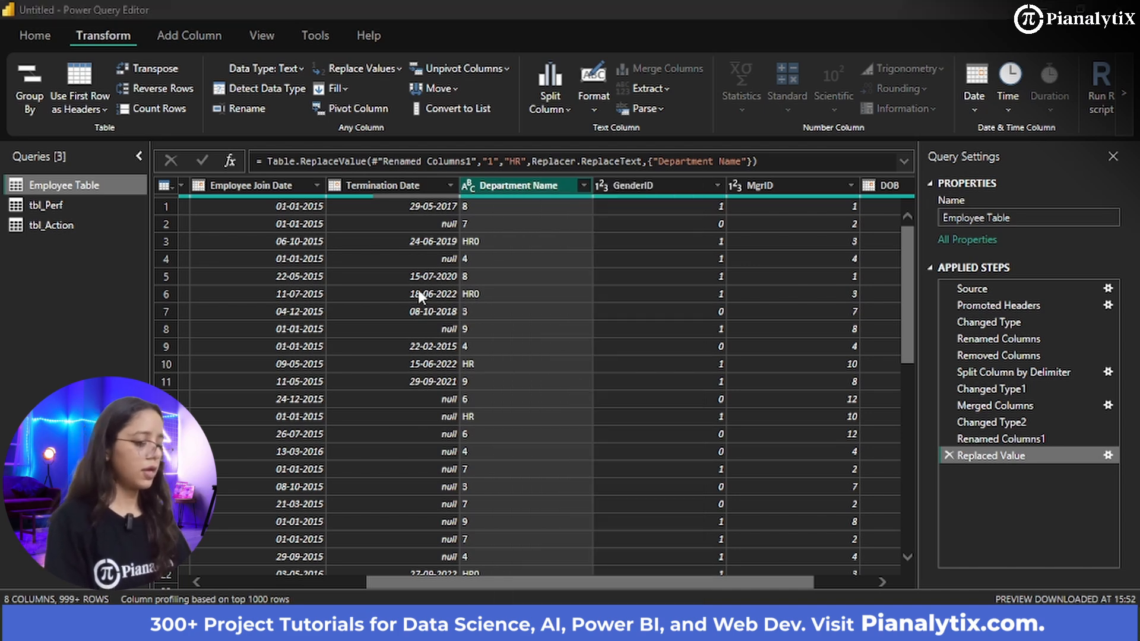
{"action": "type", "text": "H"}
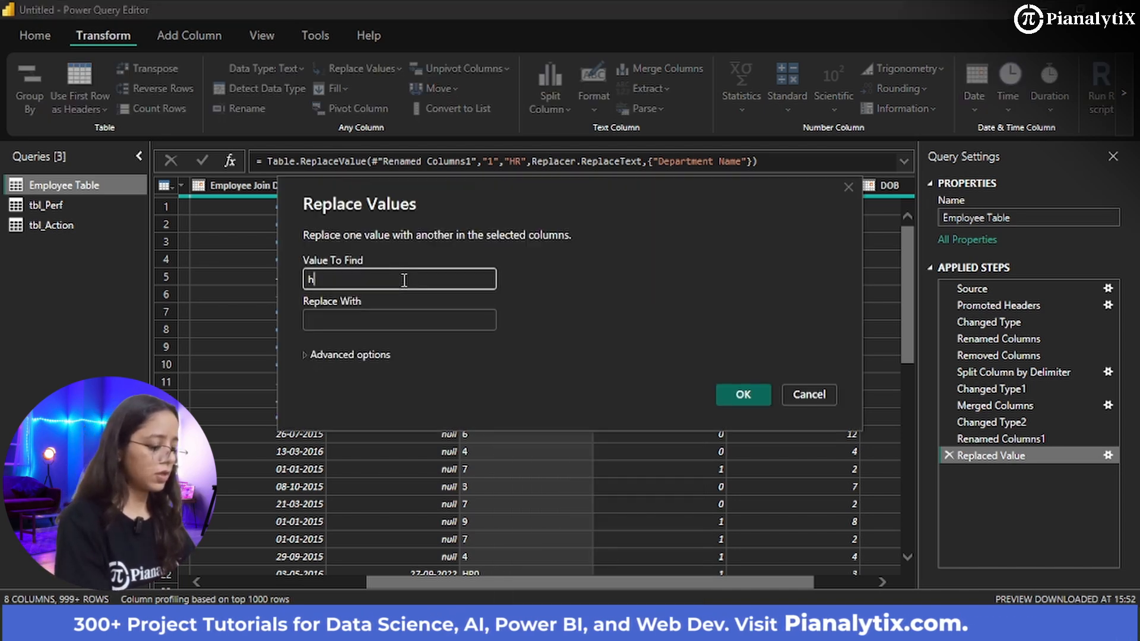
{"action": "type", "text": "R0"}
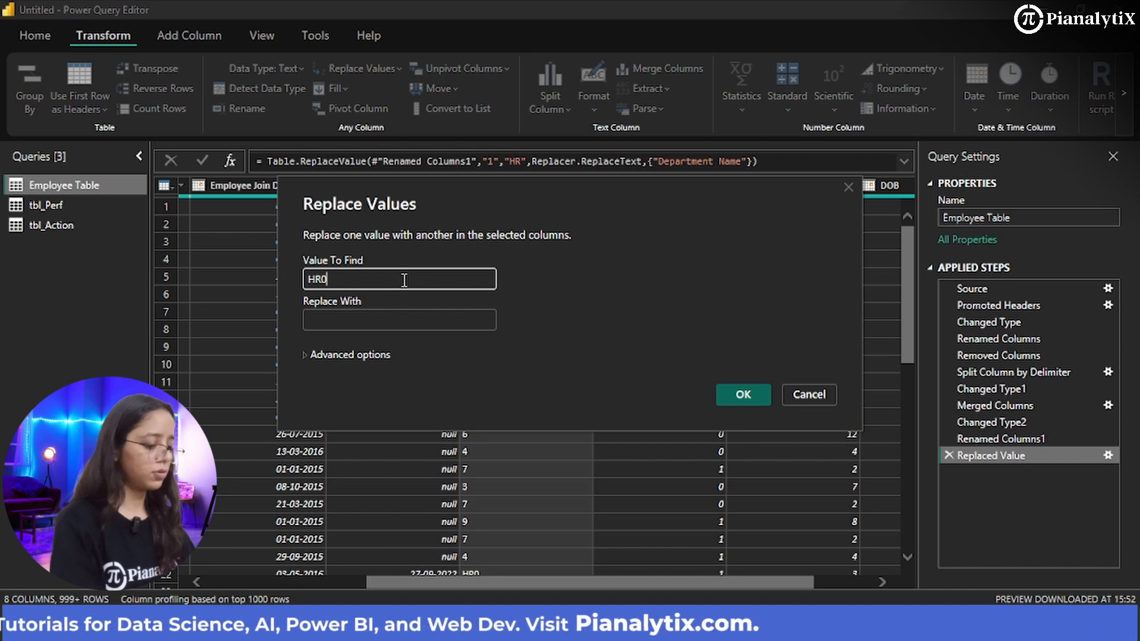
{"action": "left_click", "coordinate": [384, 321]}
{"action": "type", "text": "HR"}
{"action": "key", "text": "Return"}
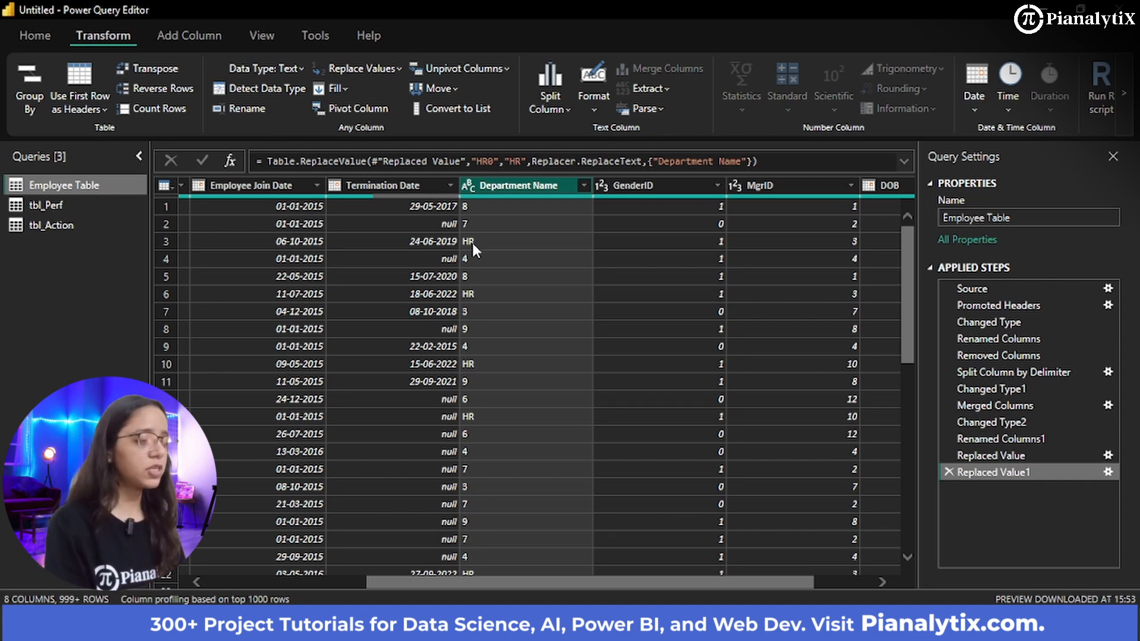
- Replace the value 2 with Finance in the Department Name column
{"action": "right_click", "coordinate": [514, 189]}
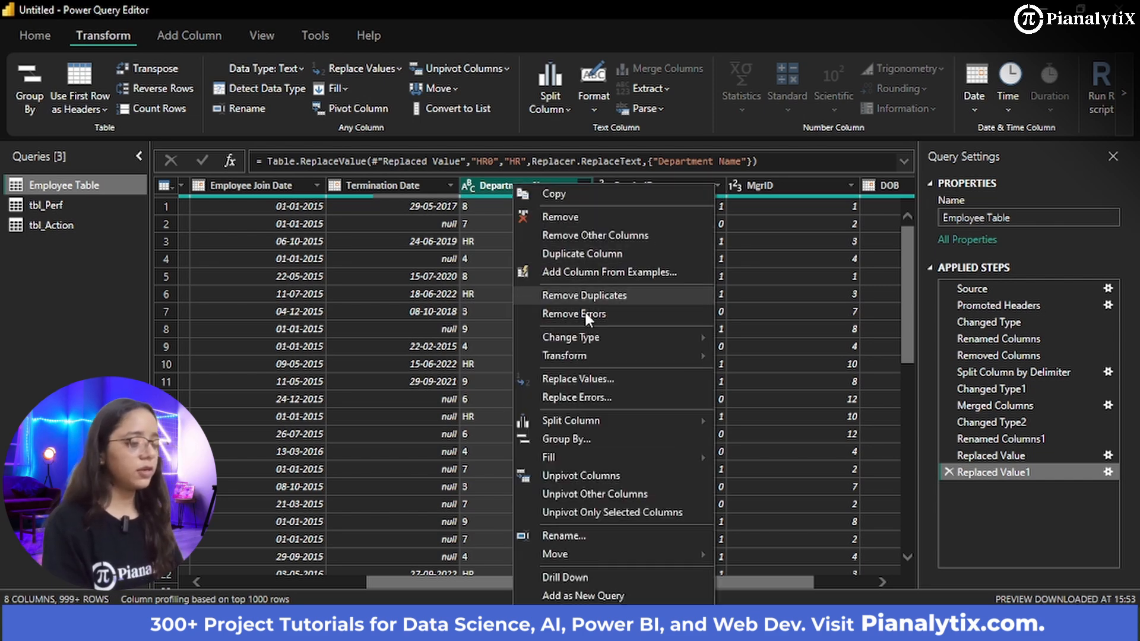
{"action": "left_click", "coordinate": [588, 385]}
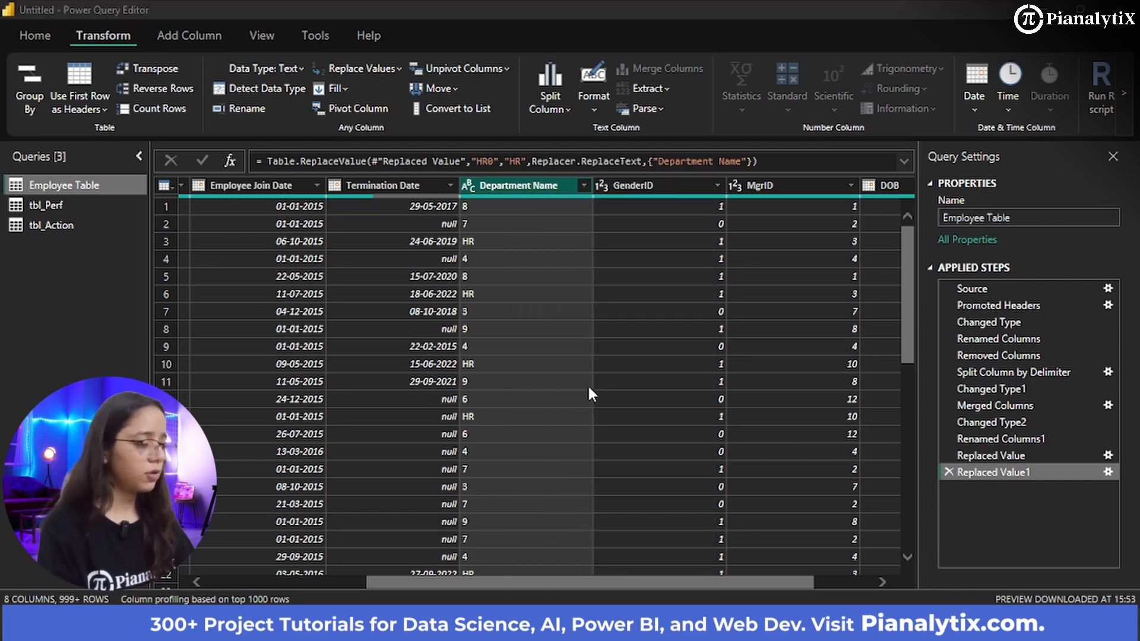
{"action": "type", "text": "2"}
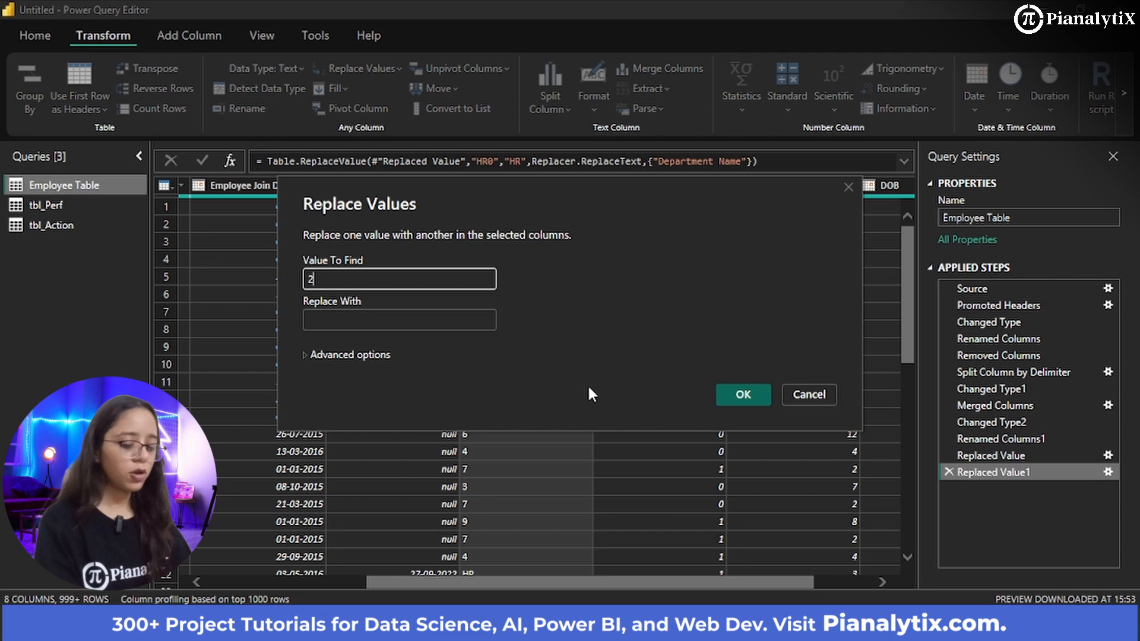
{"action": "left_click", "coordinate": [471, 321]}
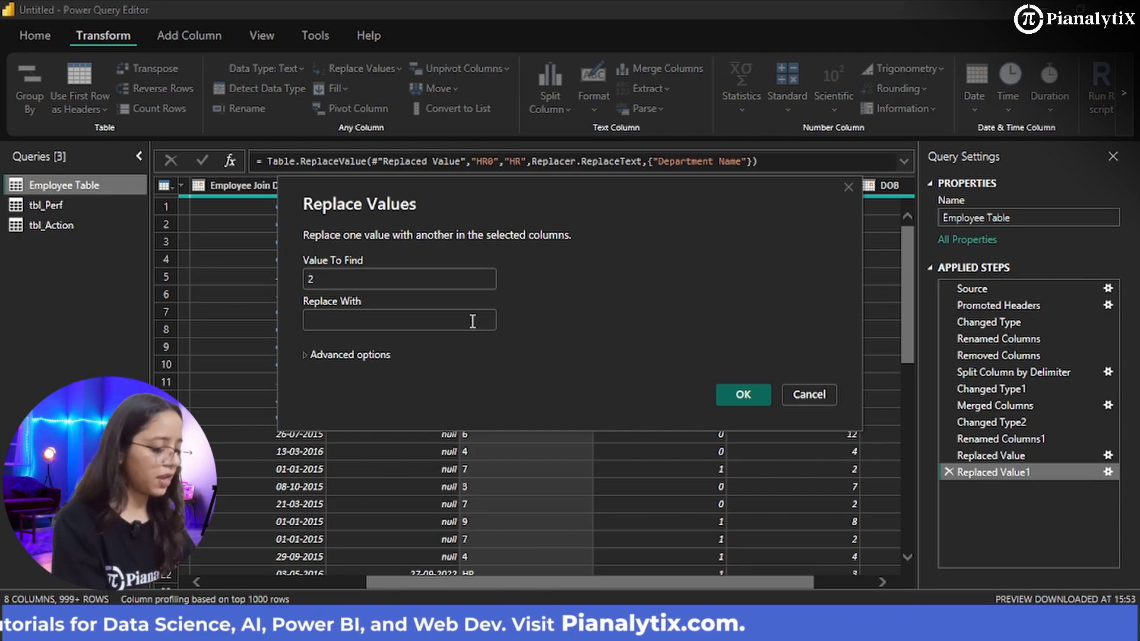
{"action": "type", "text": "Finance"}
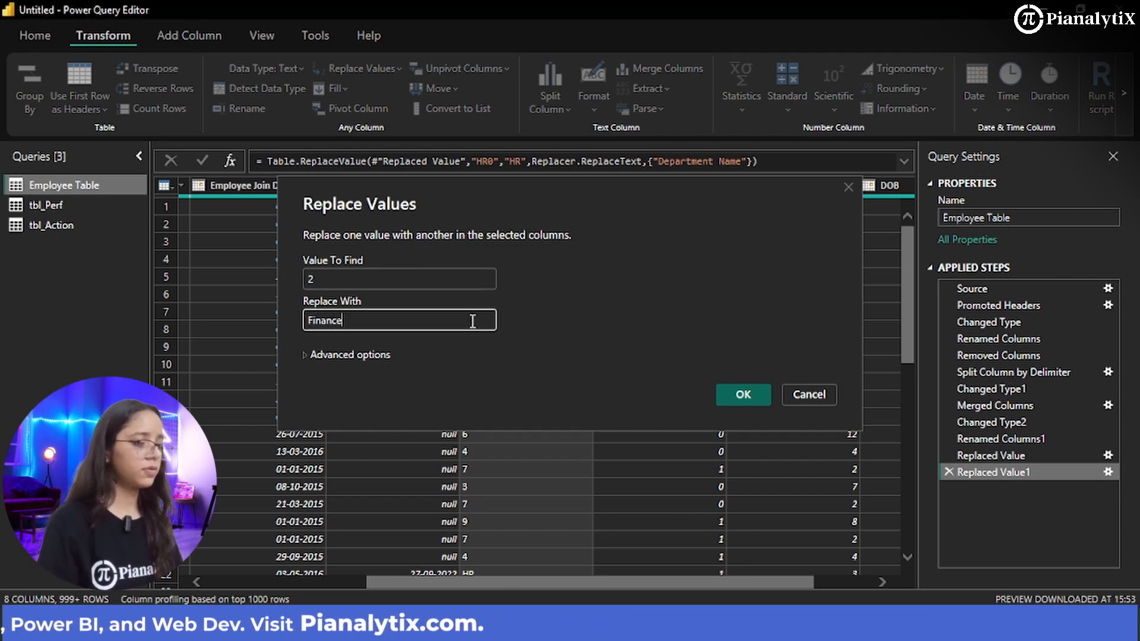
{"action": "key", "text": "Return"}
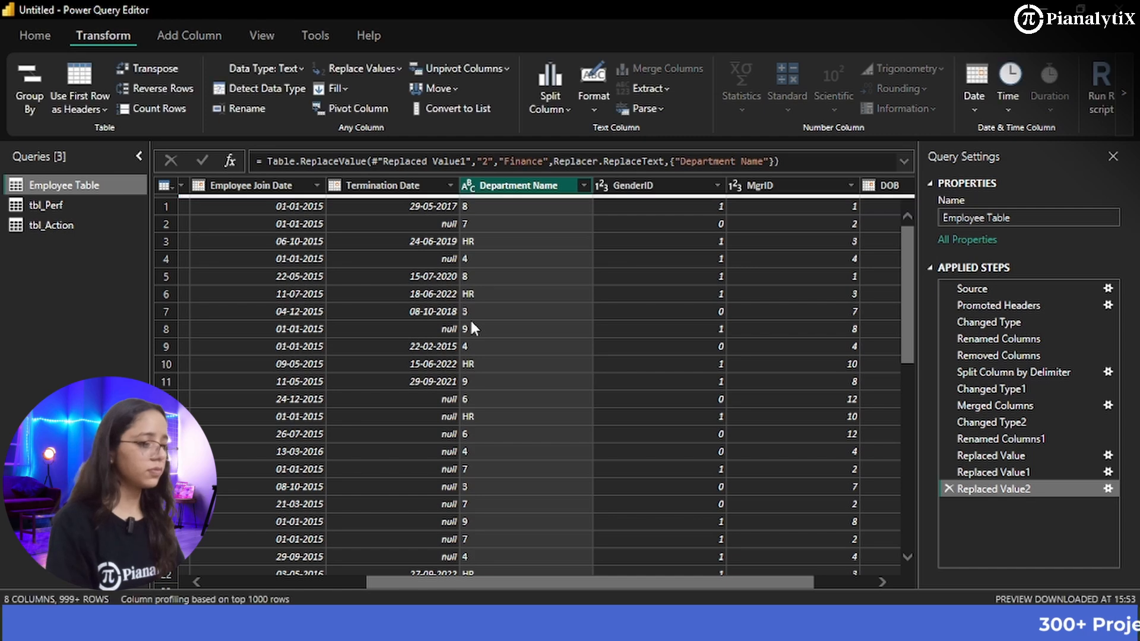
- Replace the value 3 with Marketing in the Department Name column
{"action": "right_click", "coordinate": [483, 185]}
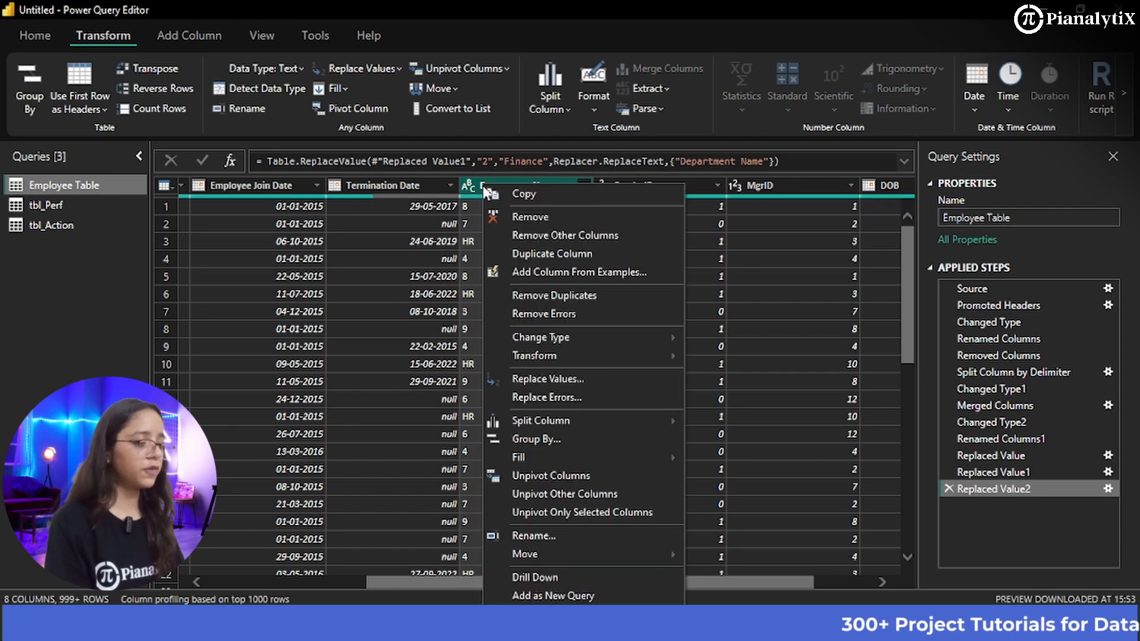
{"action": "left_click", "coordinate": [542, 372]}
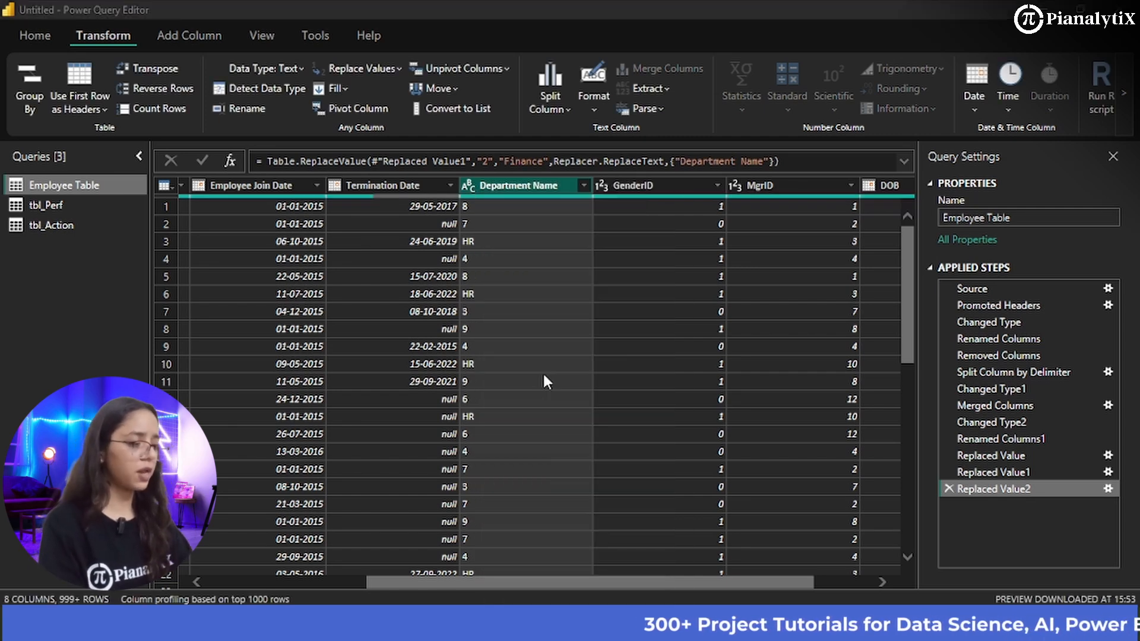
{"action": "type", "text": "3"}
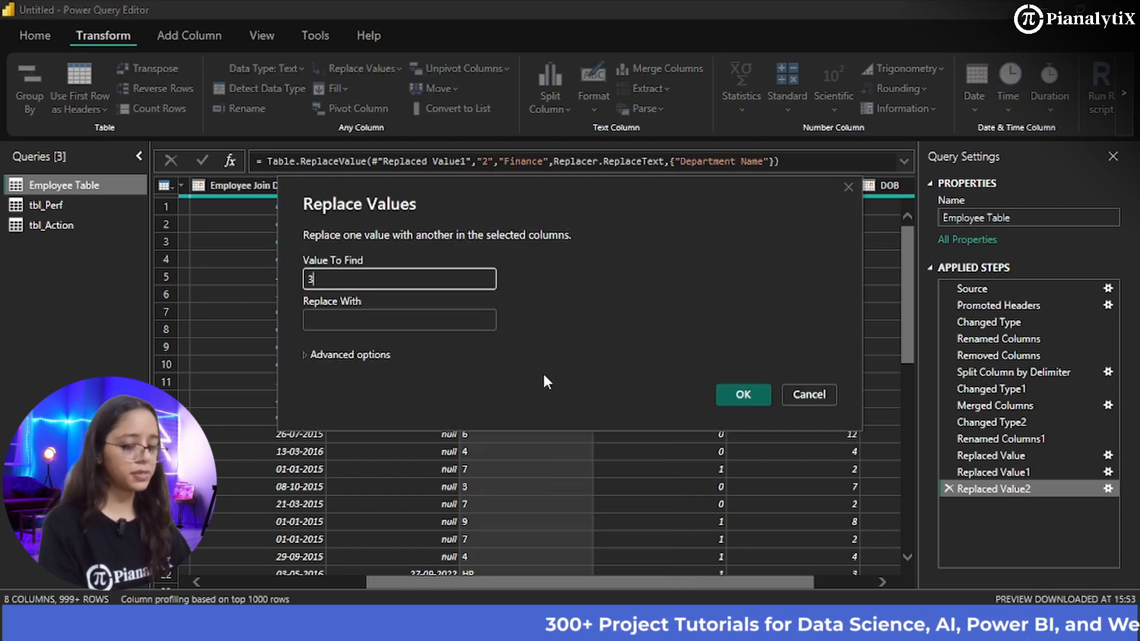
{"action": "left_click", "coordinate": [477, 320]}
{"action": "type", "text": "Marketing"}
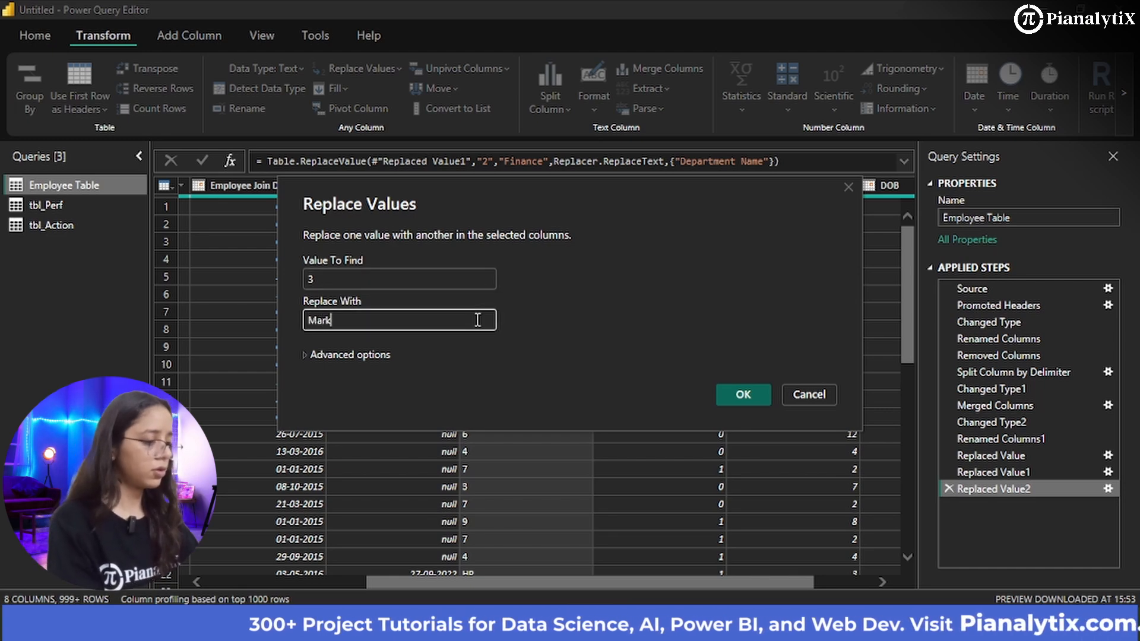
{"action": "key", "text": "Return"}
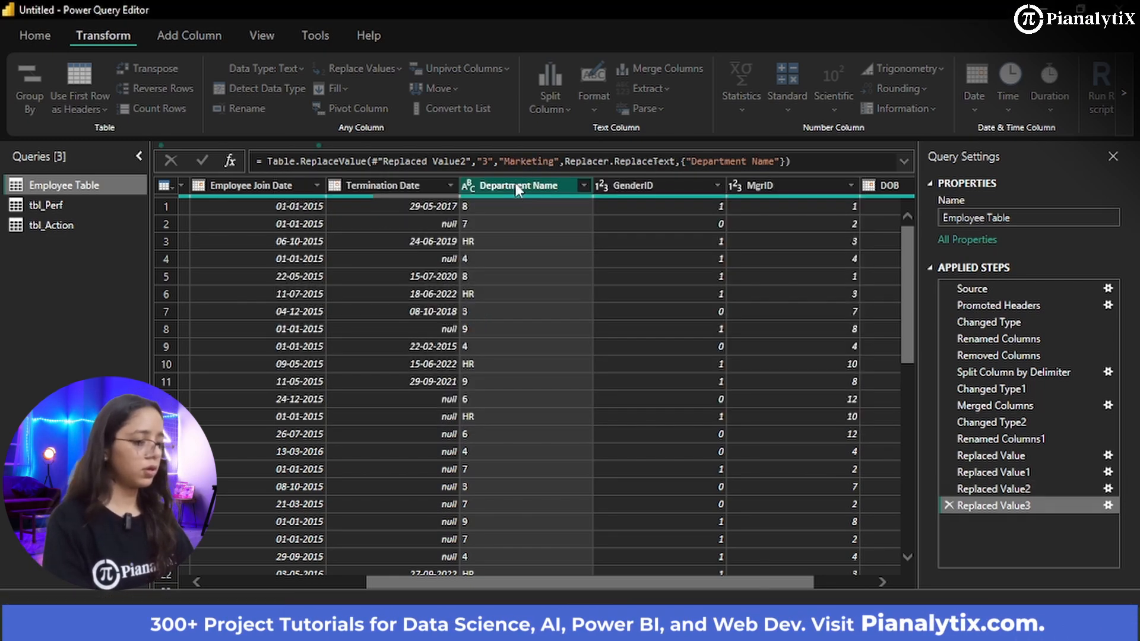
- Replace the value 4 with IT in the Department Name column
{"action": "right_click", "coordinate": [515, 184]}
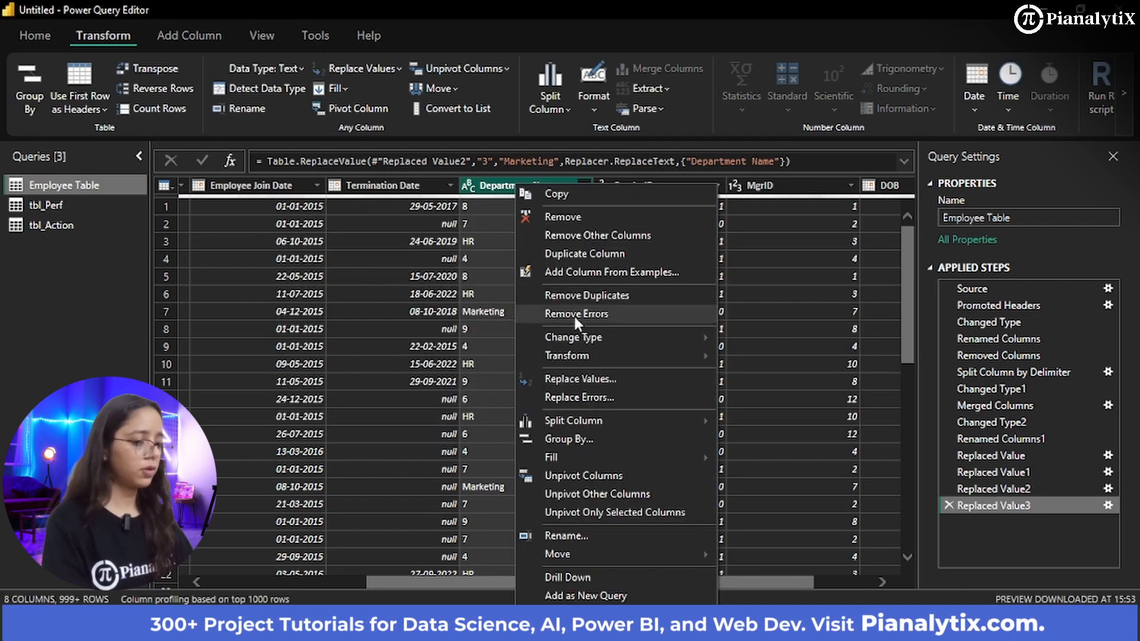
{"action": "left_click", "coordinate": [602, 379]}
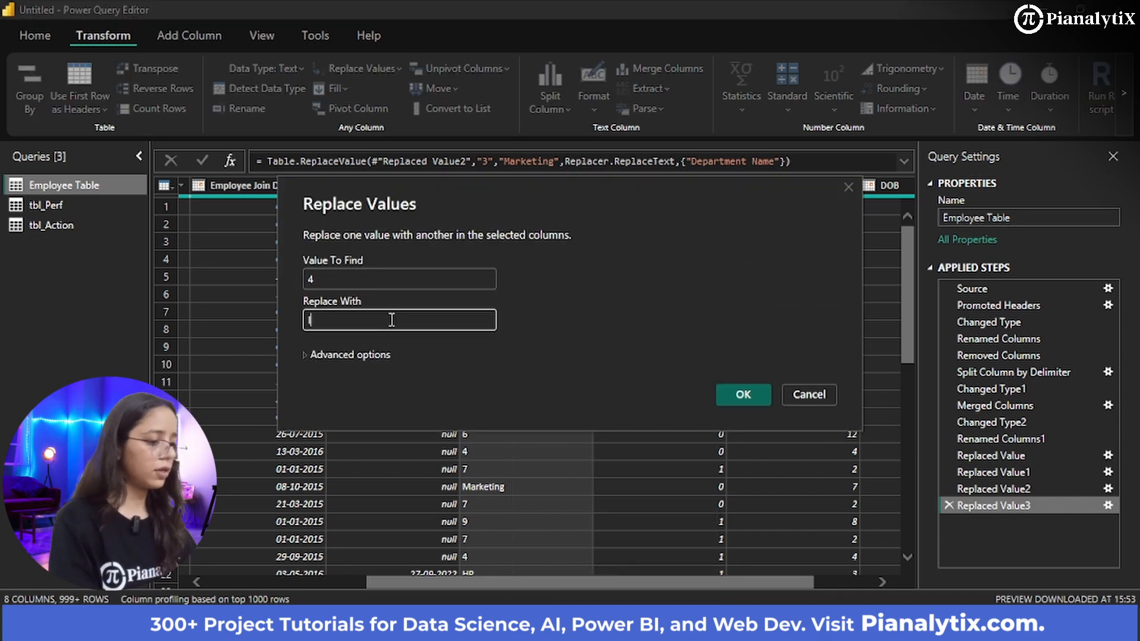
{"action": "key", "text": "Return"}
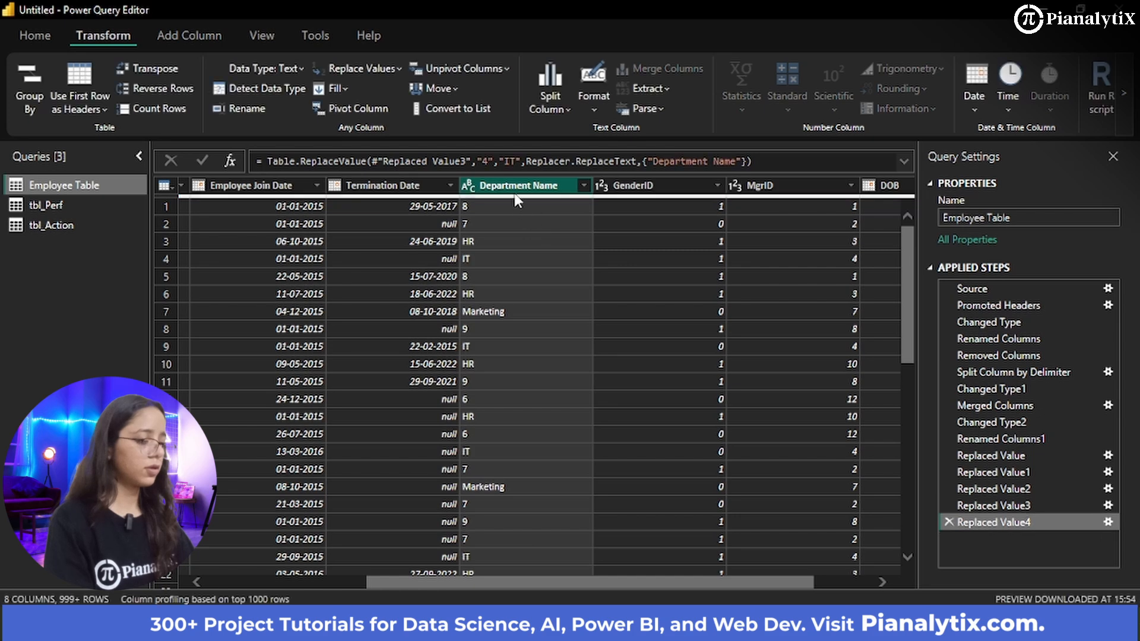
- Replace the value 5 with Sales in the Department Name column
{"action": "right_click", "coordinate": [515, 188]}
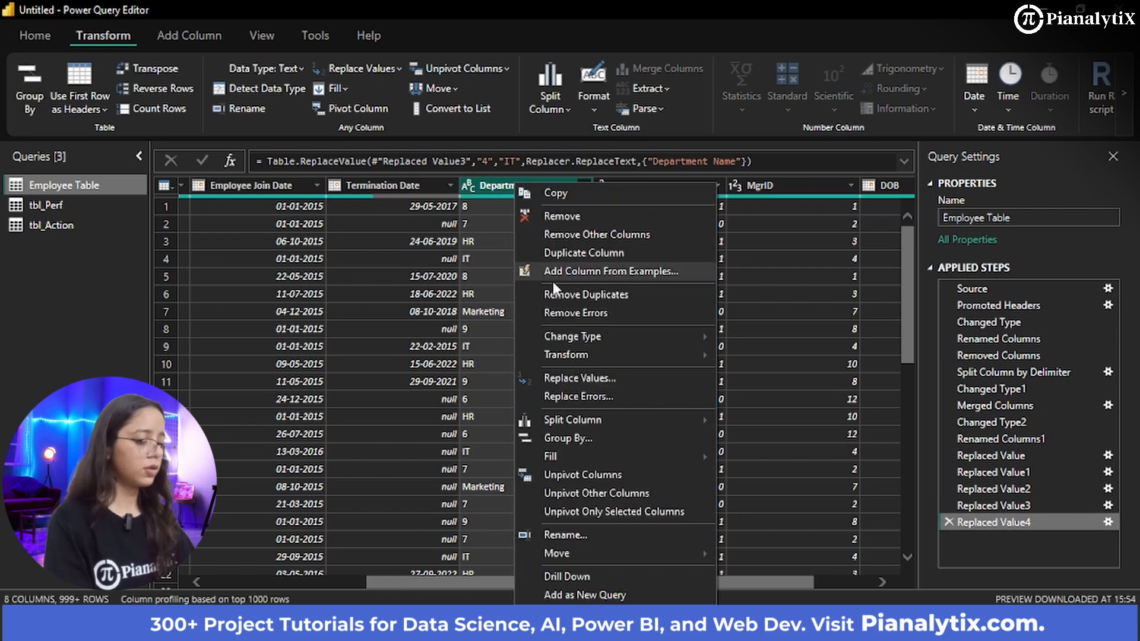
{"action": "left_click", "coordinate": [578, 379]}
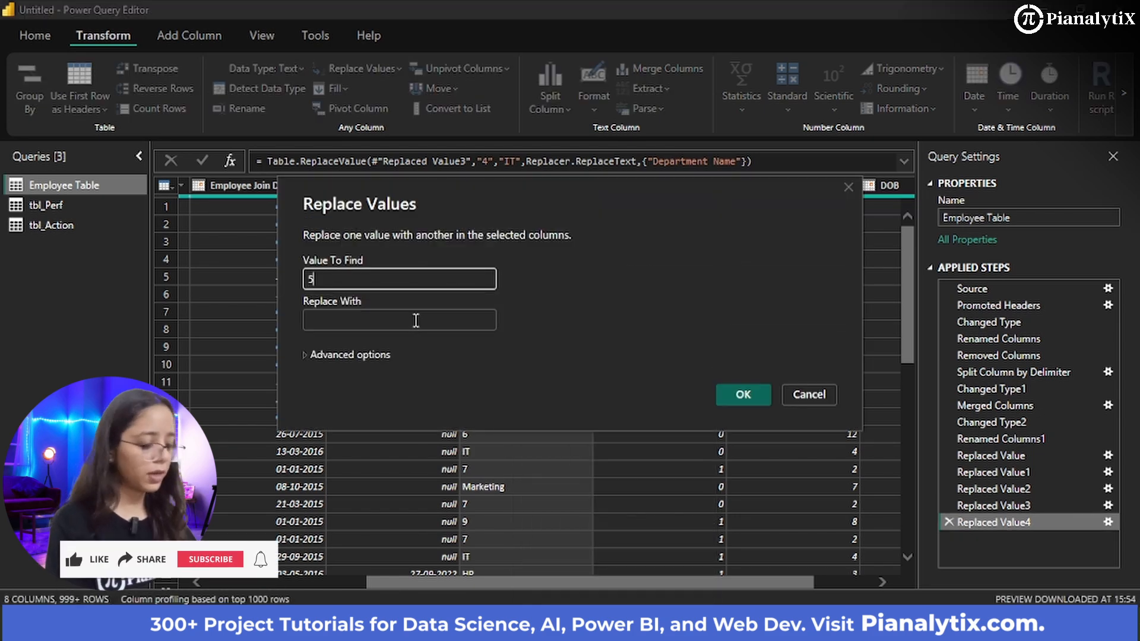
{"action": "type", "text": "5Sales"}
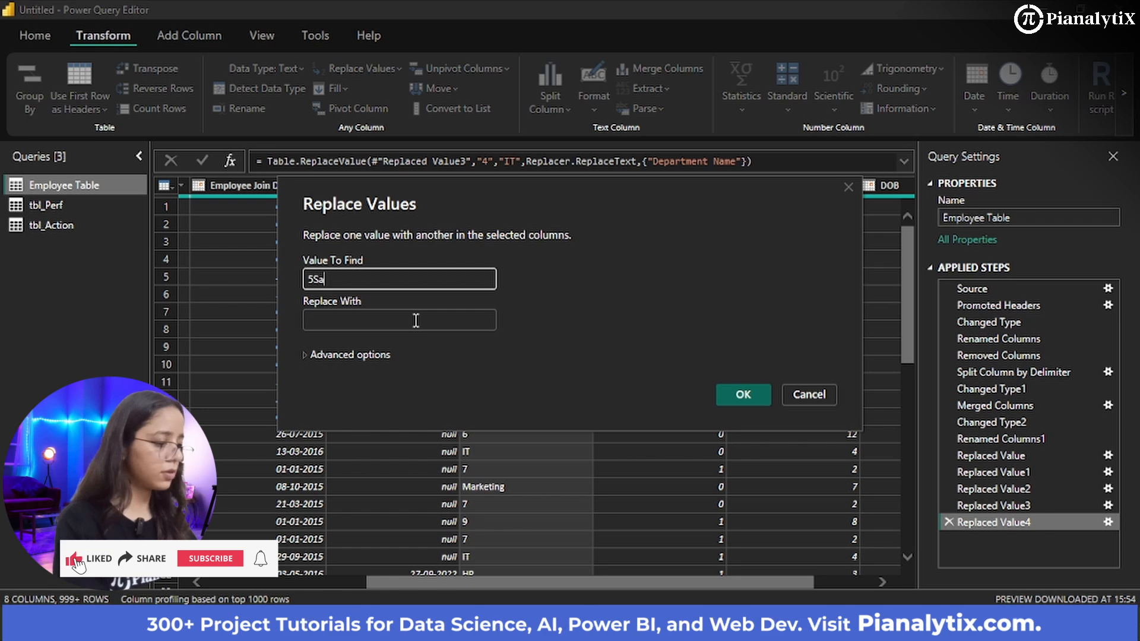
{"action": "key", "text": "BackSpace"}
{"action": "key", "text": "BackSpace"}
{"action": "key", "text": "BackSpace"}
{"action": "key", "text": "BackSpace"}
{"action": "key", "text": "BackSpace"}
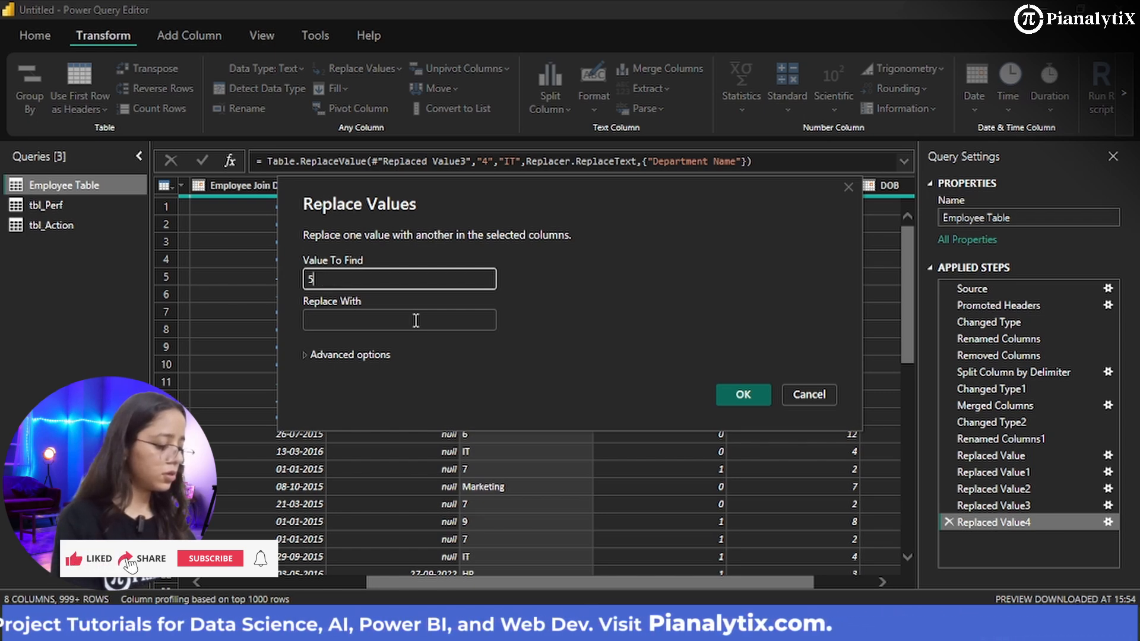
{"action": "left_click", "coordinate": [416, 321]}
{"action": "type", "text": "Sales"}
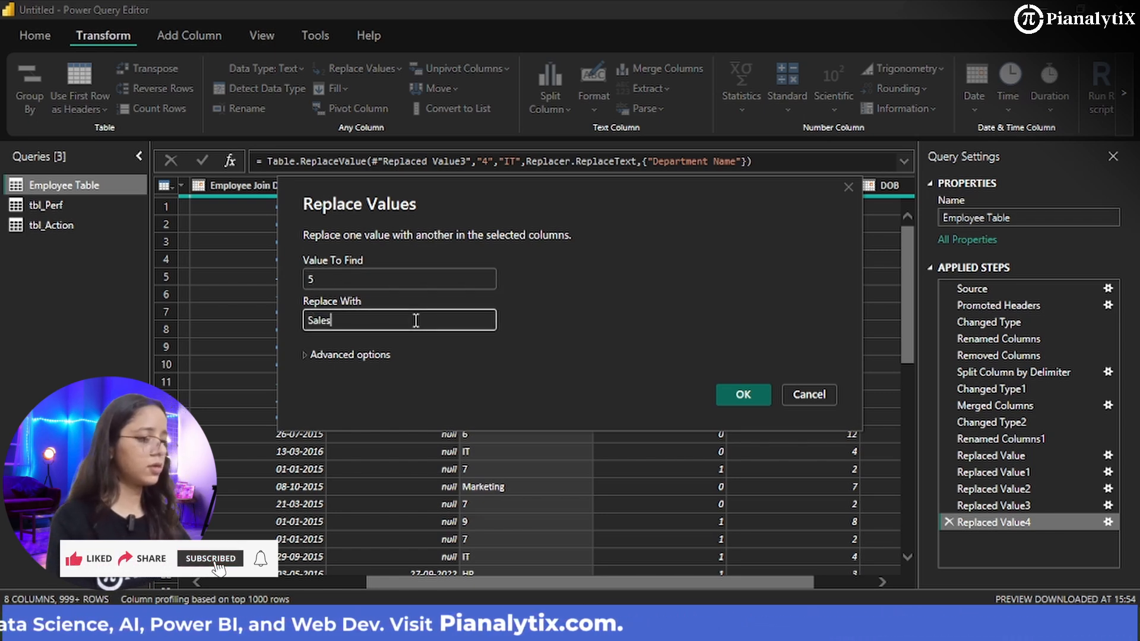
{"action": "key", "text": "Return"}
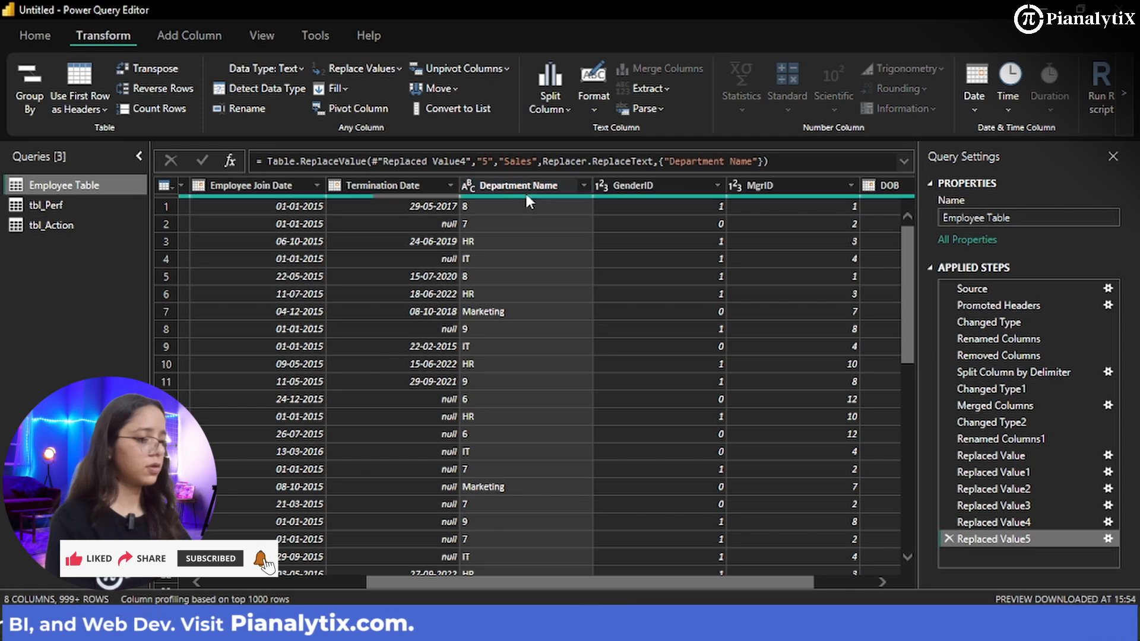
- Replace the value 6 with Quality Assurance in the Department Name column
{"action": "right_click", "coordinate": [548, 185]}
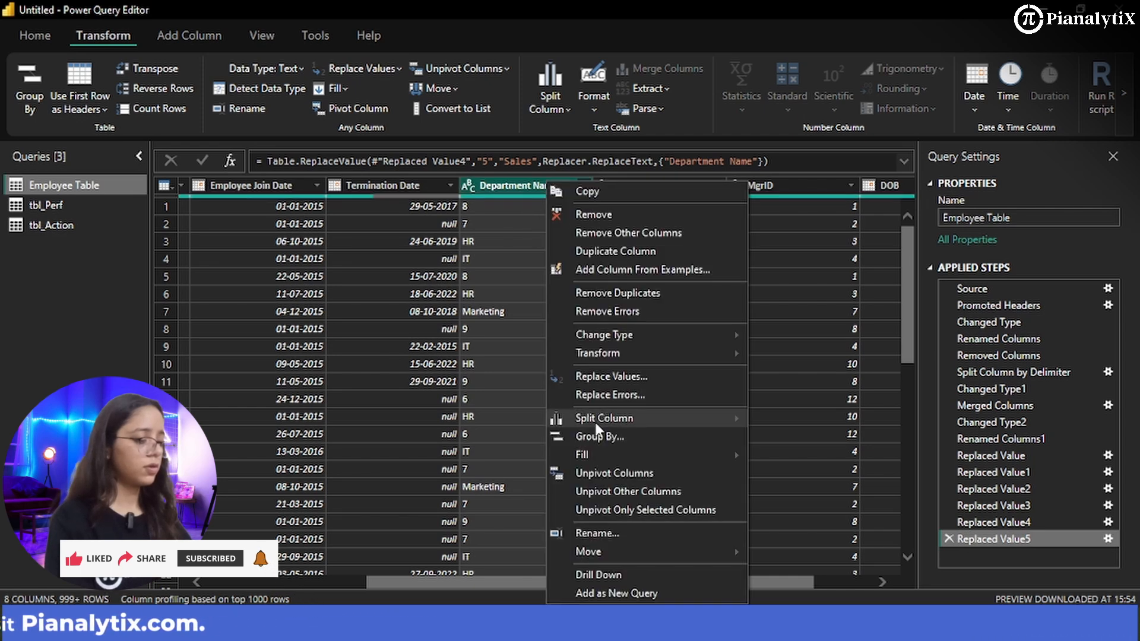
{"action": "left_click", "coordinate": [617, 379]}
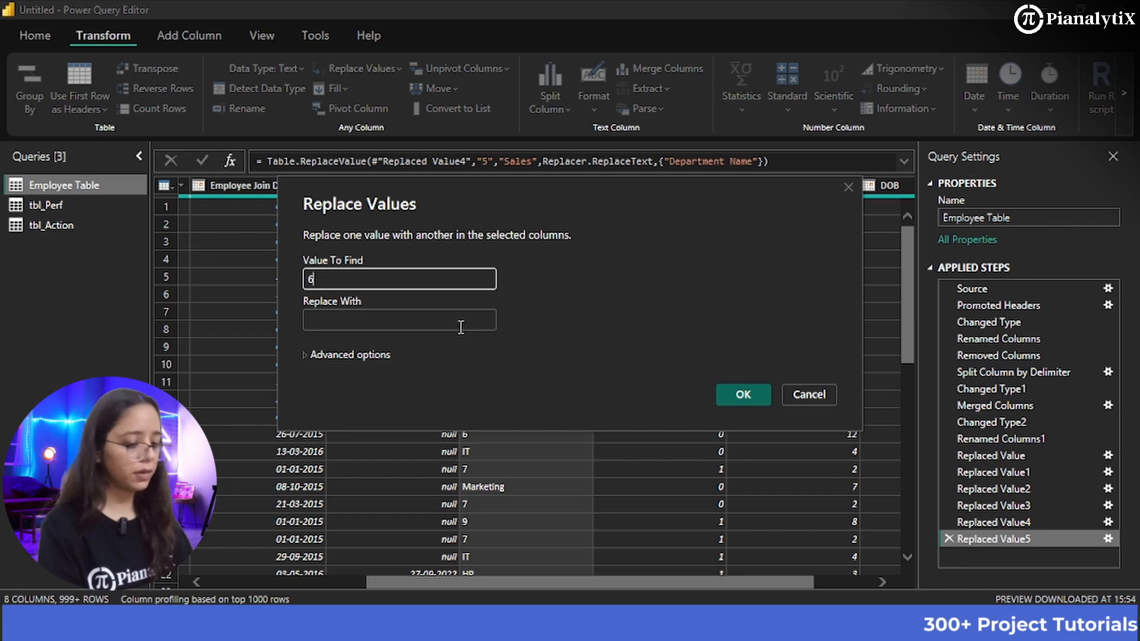
{"action": "left_click", "coordinate": [461, 320]}
{"action": "type", "text": "O"}
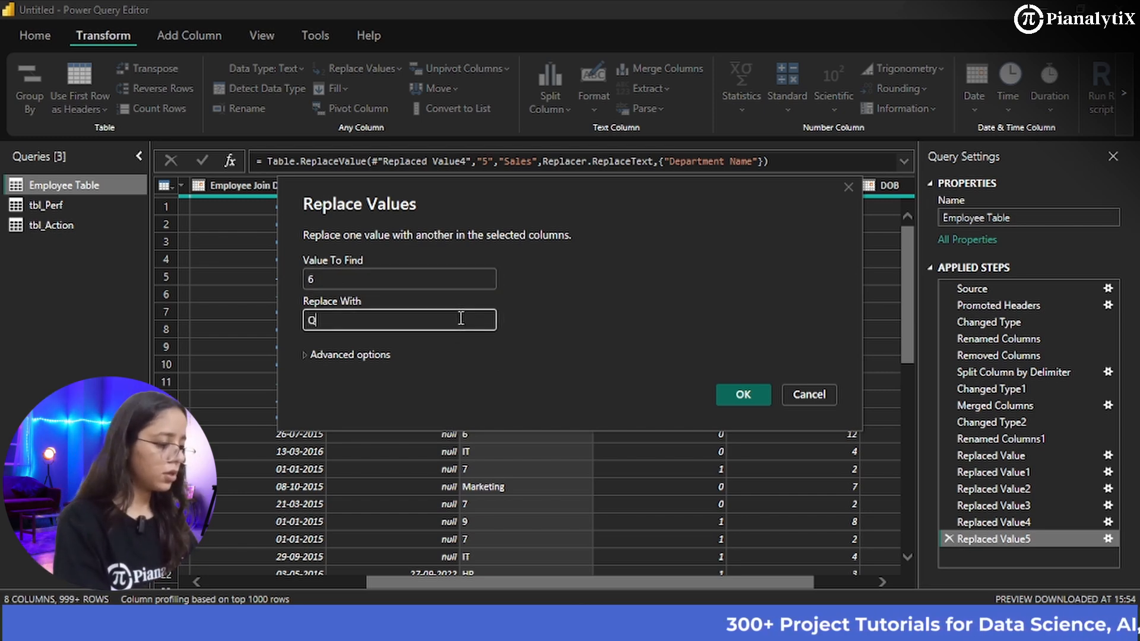
{"action": "type", "text": "u"}
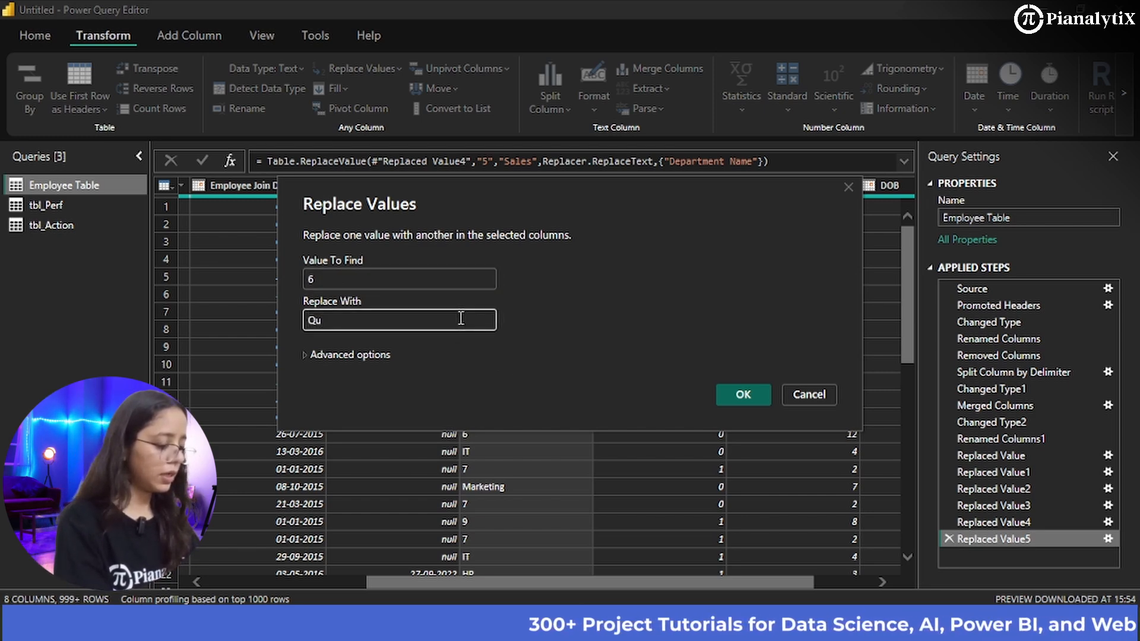
{"action": "type", "text": "ality A"}
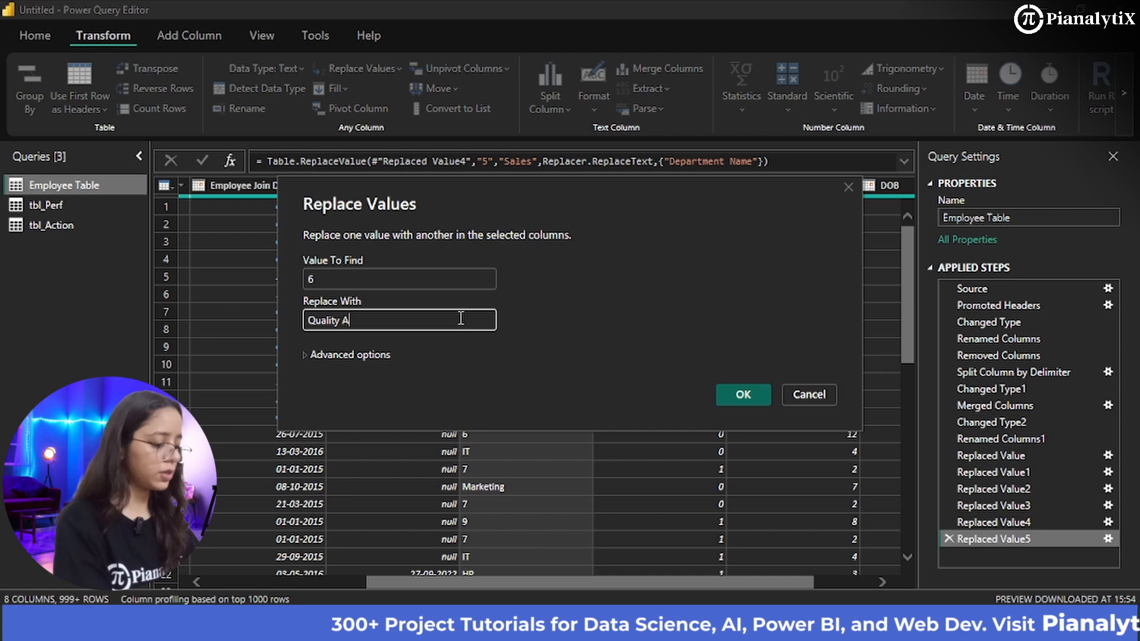
{"action": "type", "text": "ssurance"}
{"action": "key", "text": "Return"}
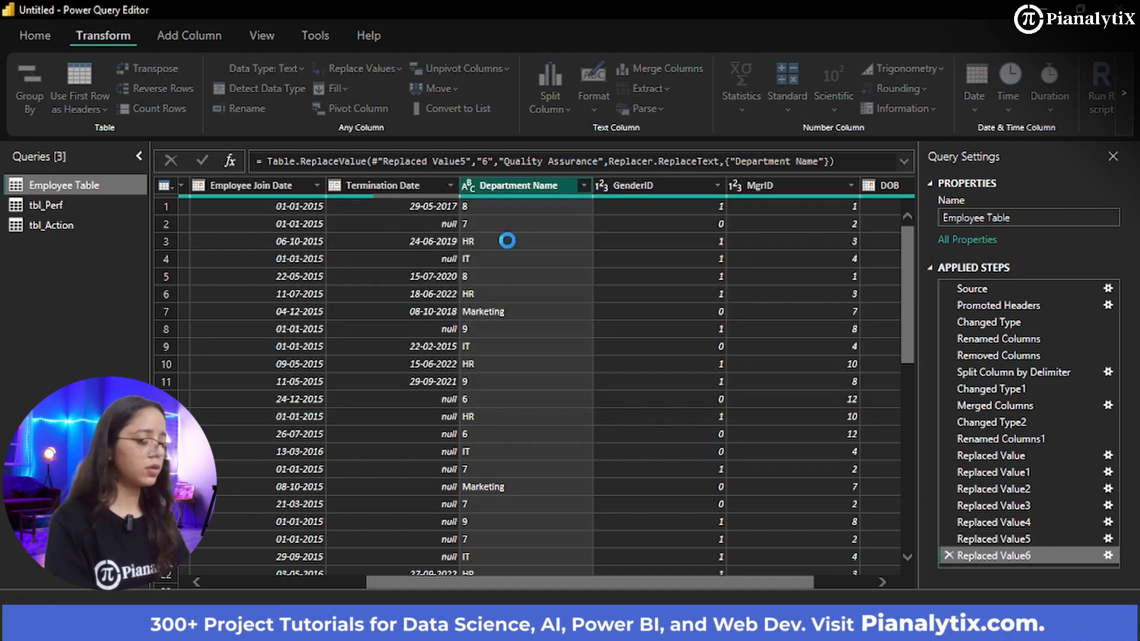
- Replace the value 7 with Operations in the Department Name column
{"action": "right_click", "coordinate": [544, 188]}
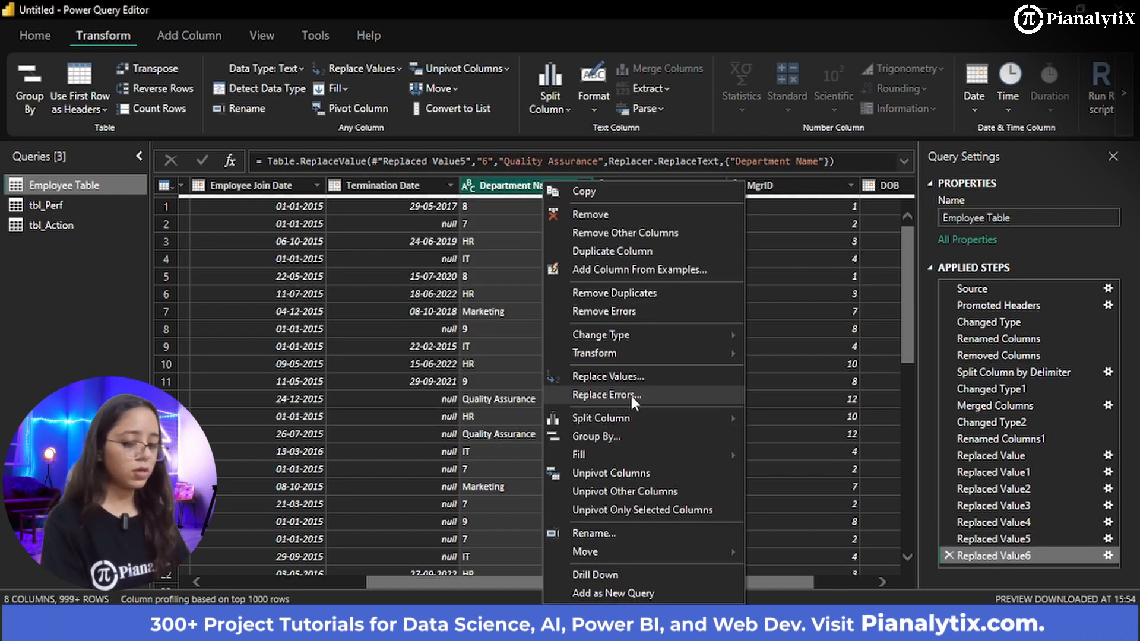
{"action": "left_click", "coordinate": [642, 382]}
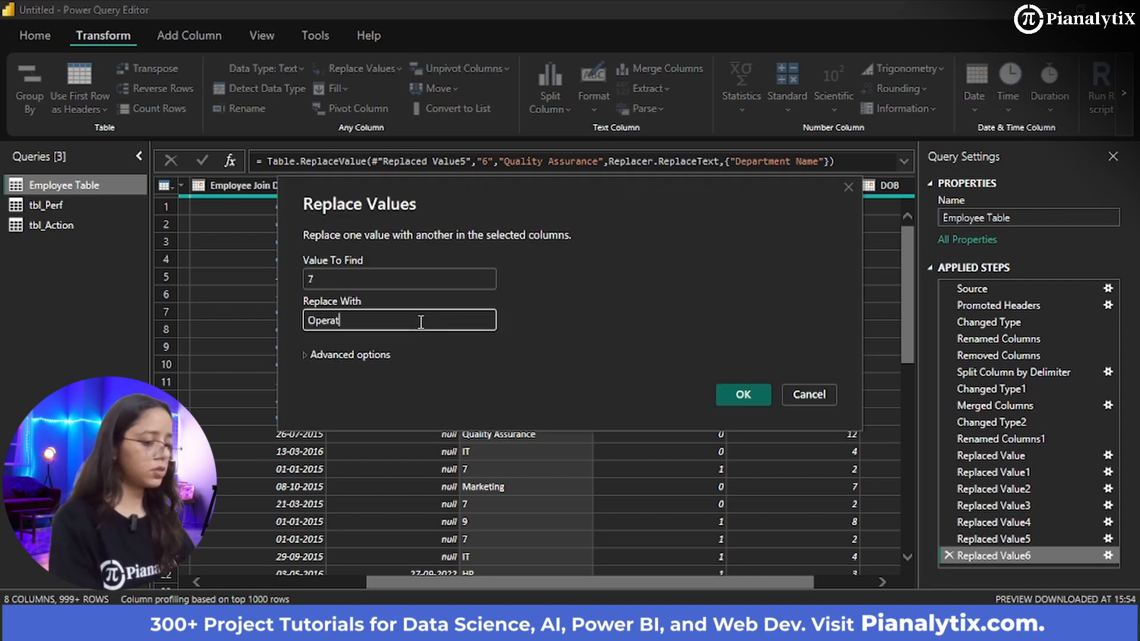
{"action": "key", "text": "Return"}
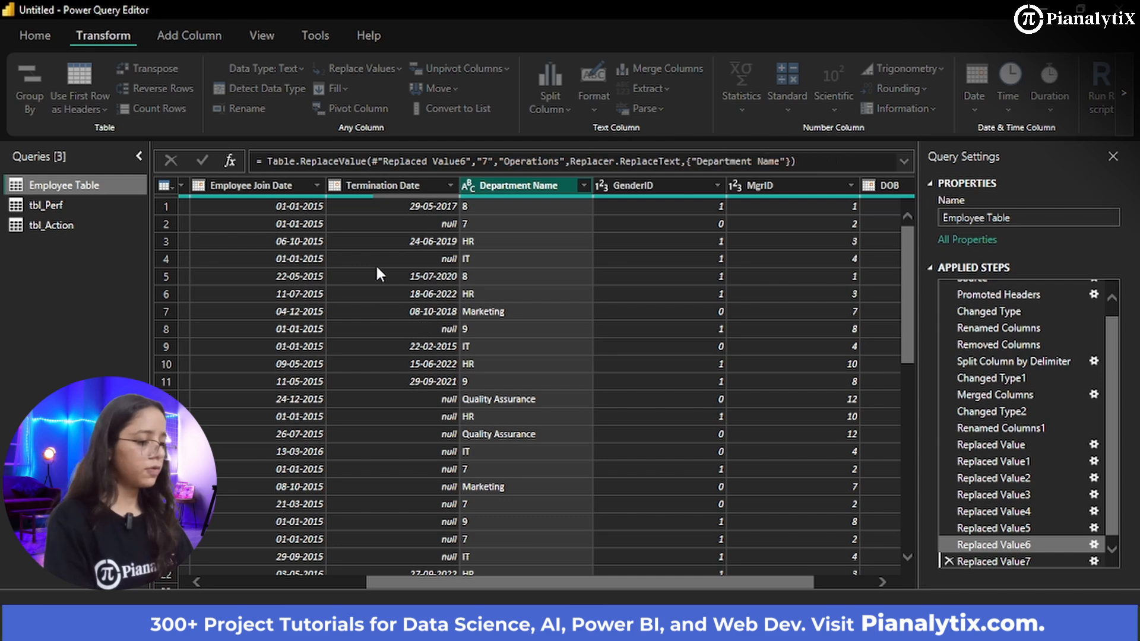
- Replace the value 8 with Research & Dev in the Department Name column
{"action": "right_click", "coordinate": [504, 189]}
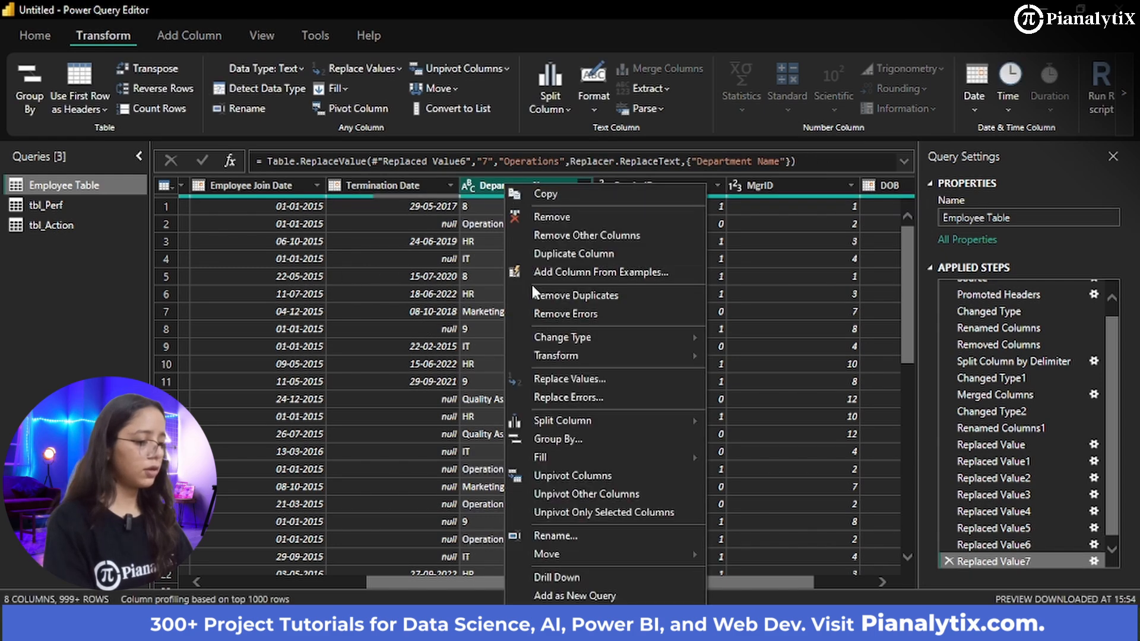
{"action": "key", "text": "Escape"}
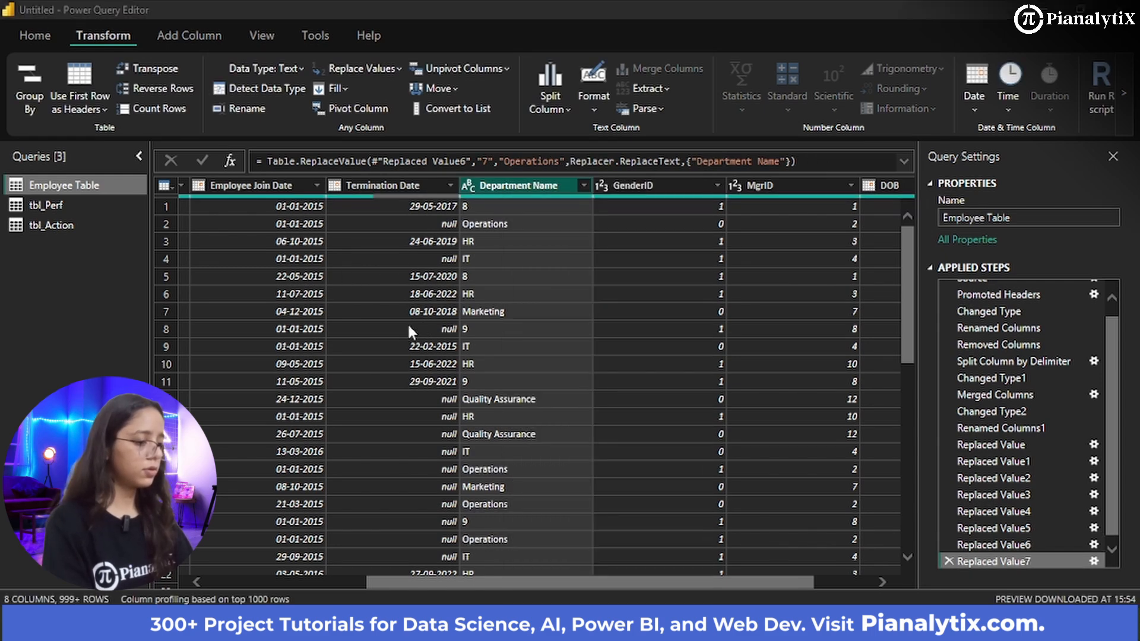
{"action": "type", "text": "8"}
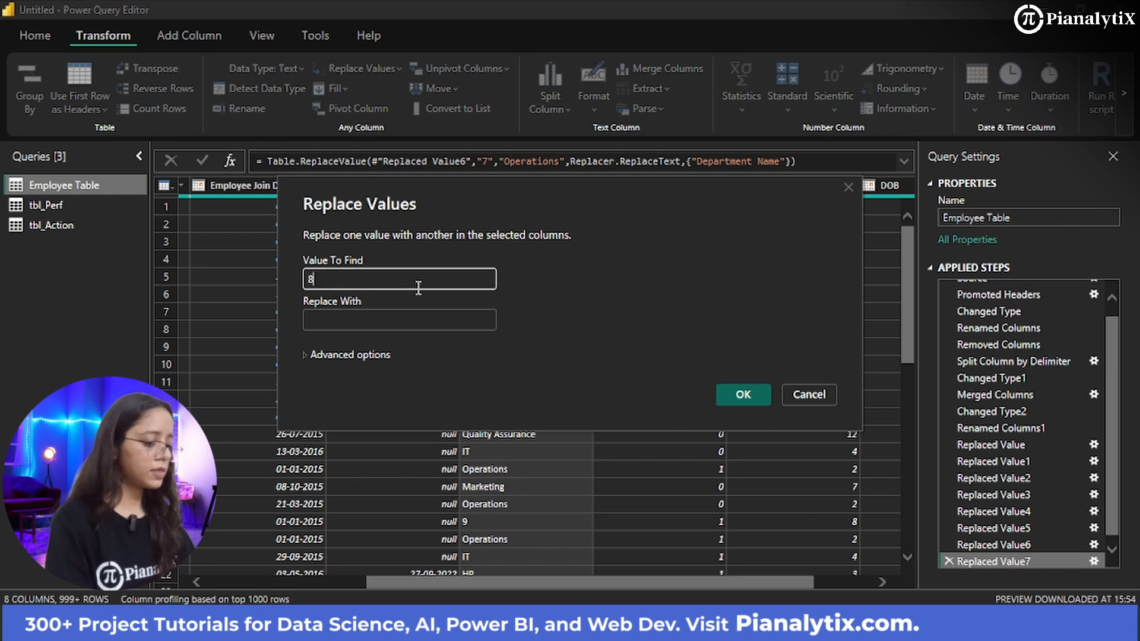
{"action": "left_click", "coordinate": [407, 318]}
{"action": "type", "text": "R"}
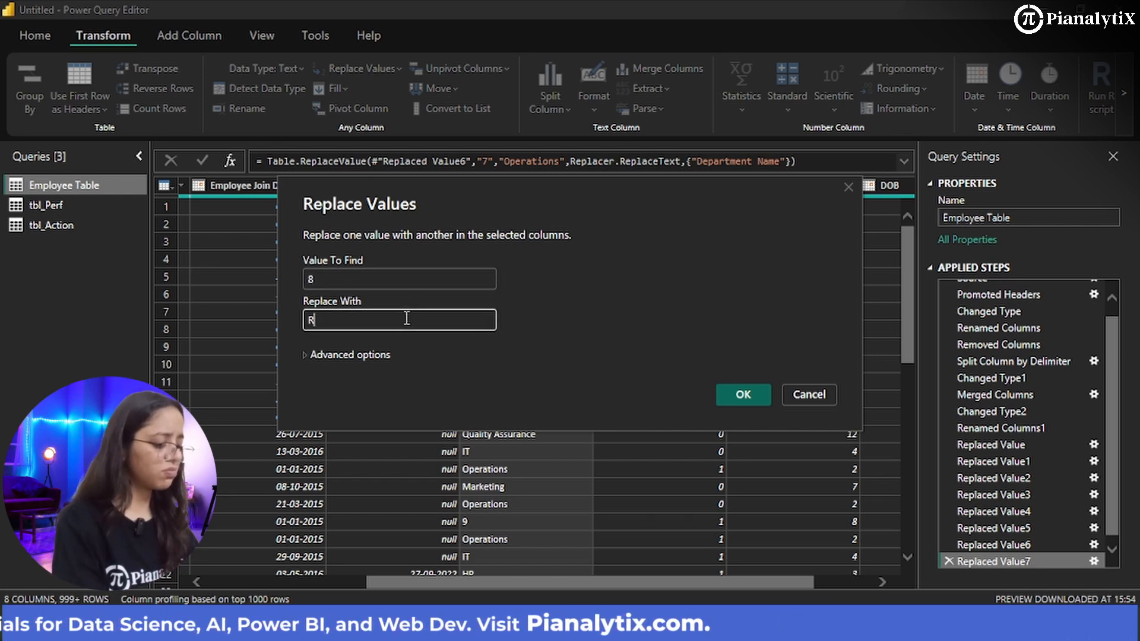
{"action": "type", "text": "esea"}
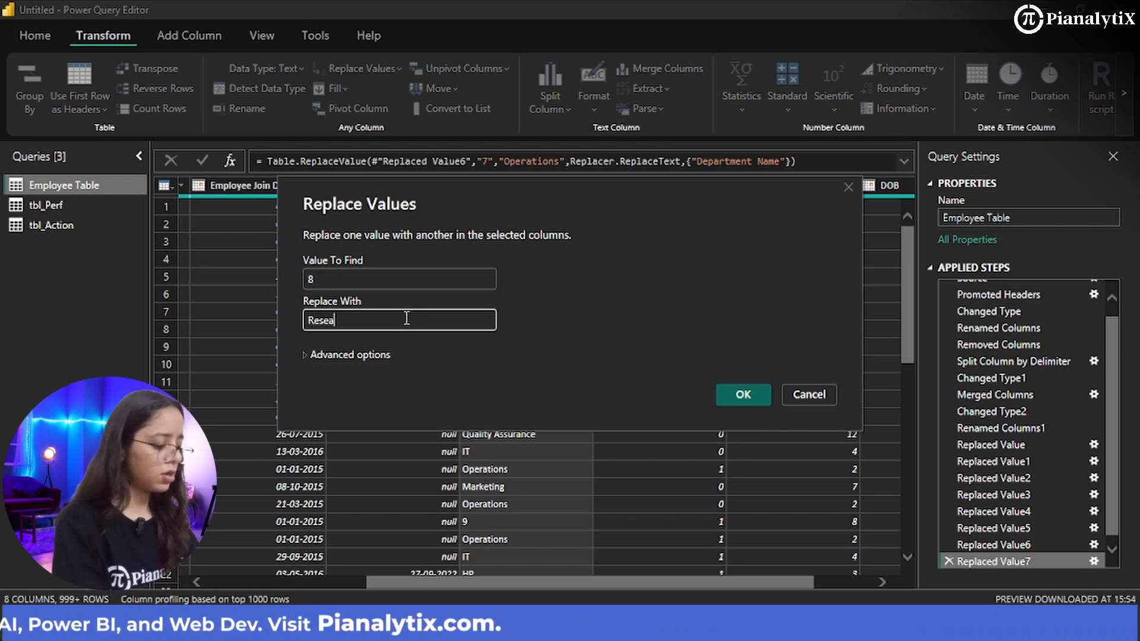
{"action": "type", "text": "rh"}
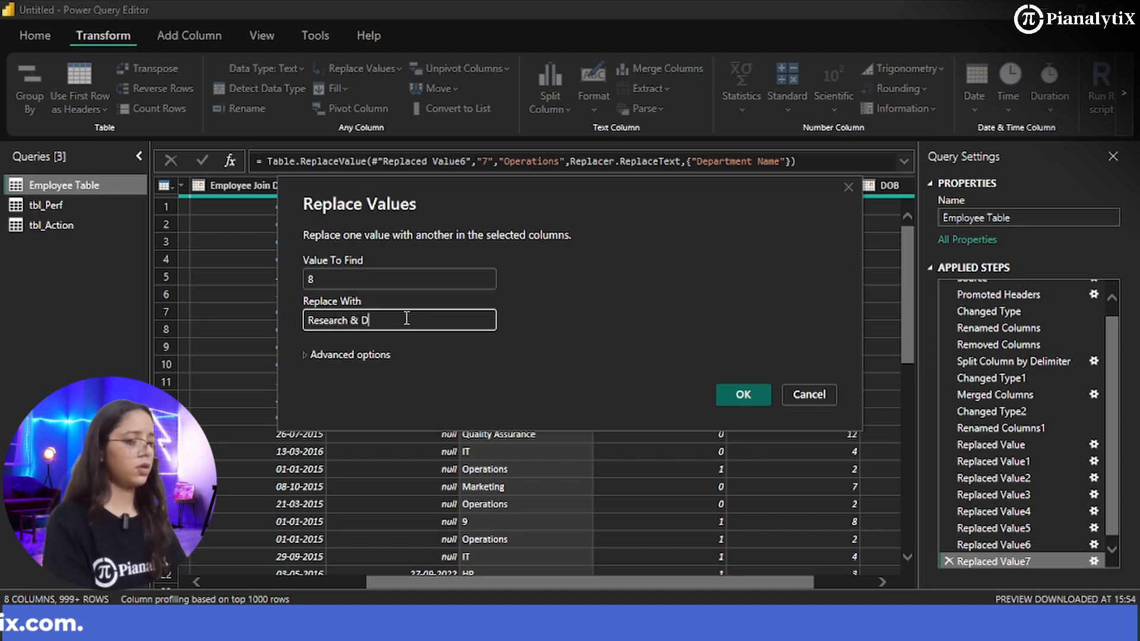
{"action": "key", "text": "Return"}
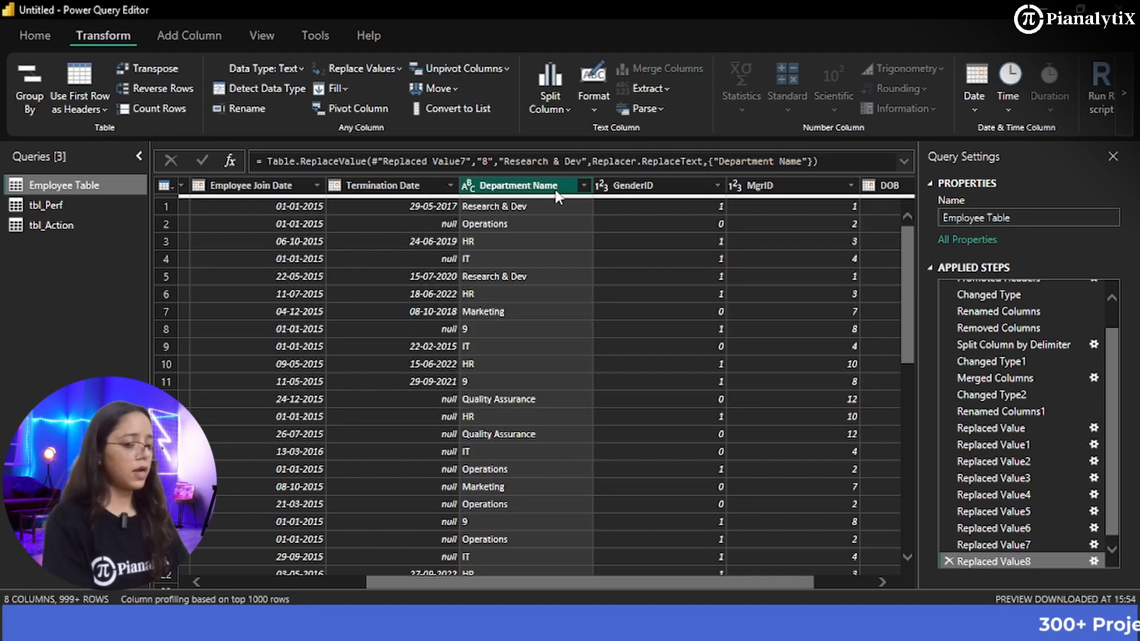
- Replace the value 9 with Customer Service in the Department Name column
{"action": "right_click", "coordinate": [558, 191]}
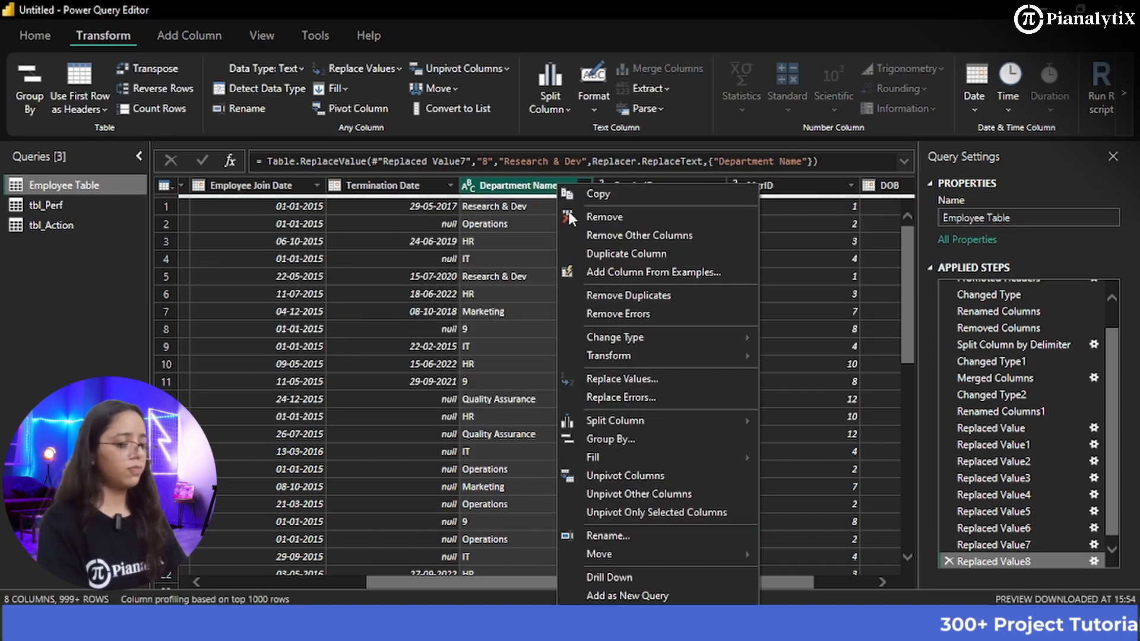
{"action": "left_click", "coordinate": [614, 380]}
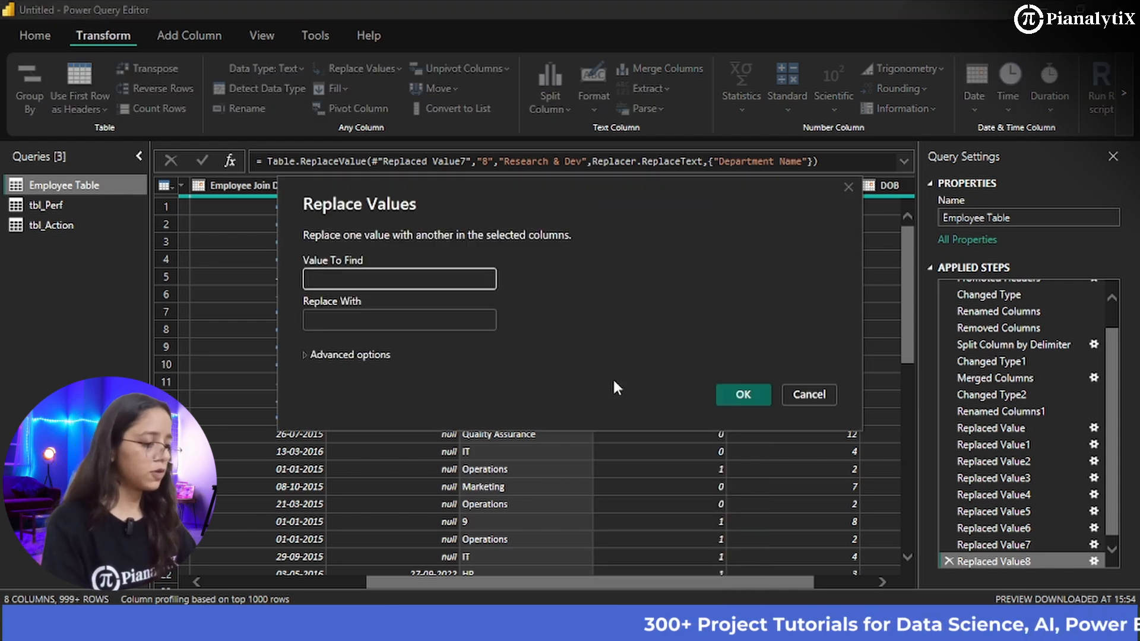
{"action": "type", "text": "9"}
{"action": "left_click", "coordinate": [475, 319]}
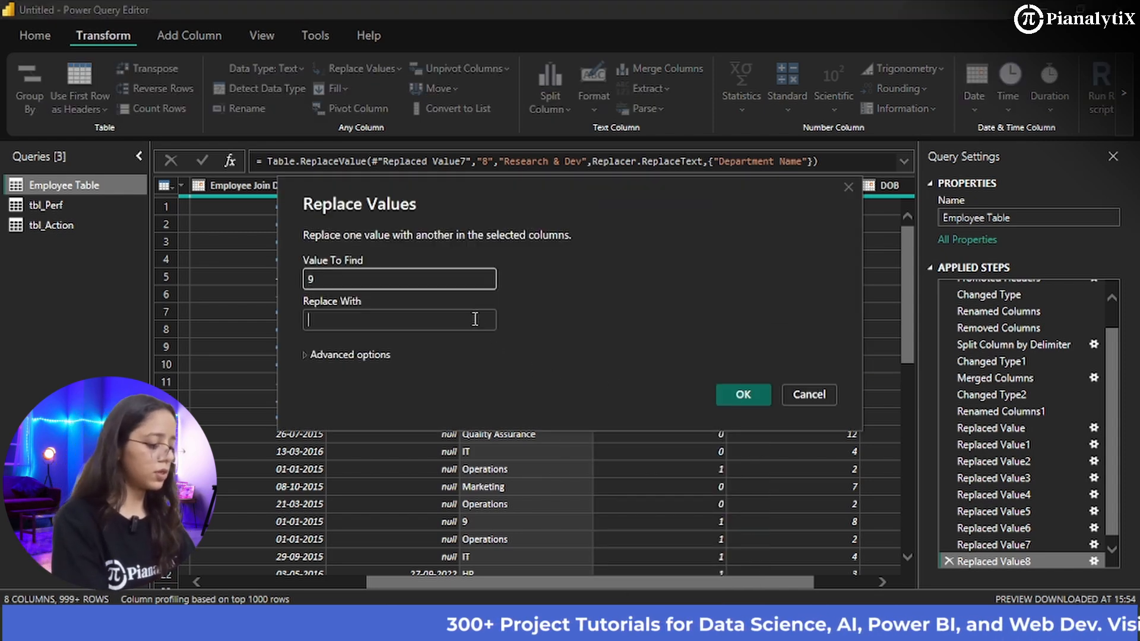
{"action": "type", "text": "Cust"}
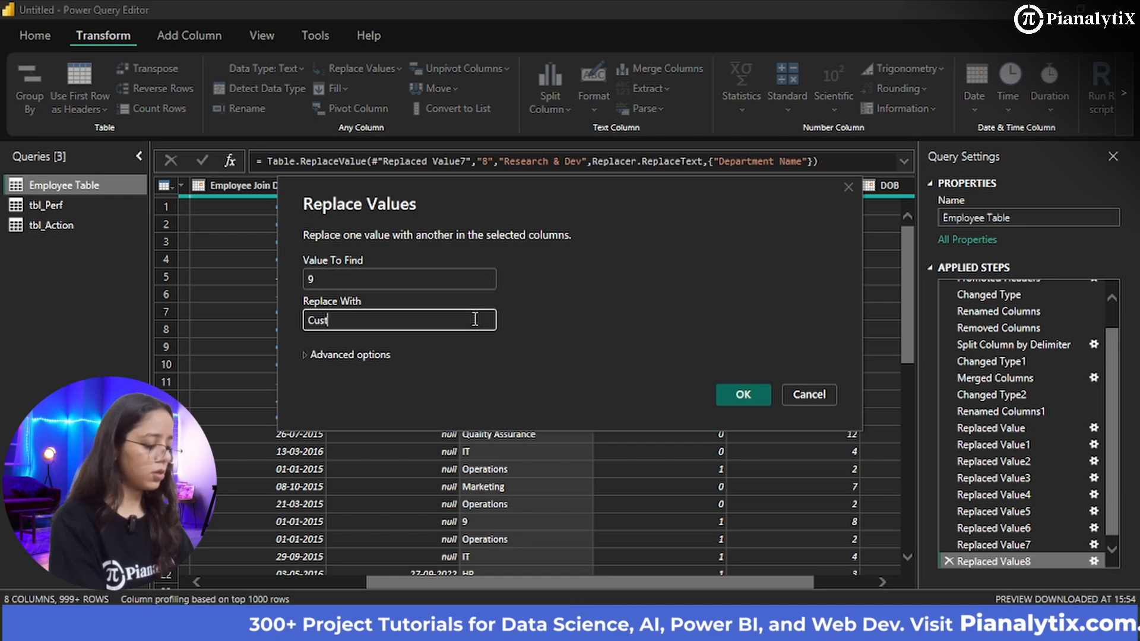
{"action": "type", "text": "omer Service"}
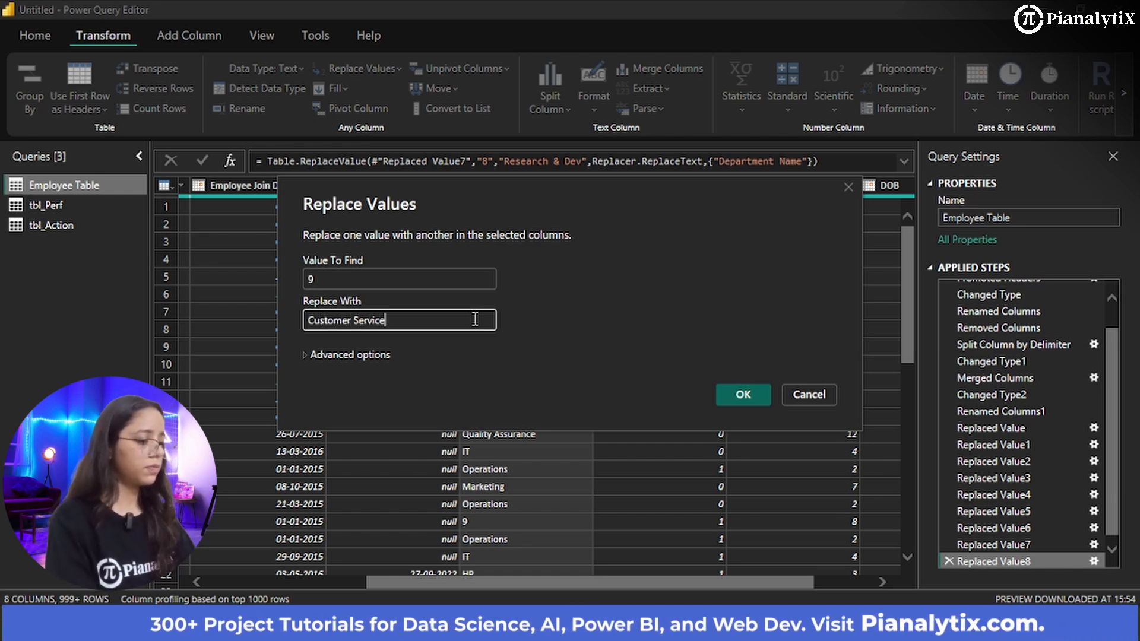
{"action": "key", "text": "Return"}
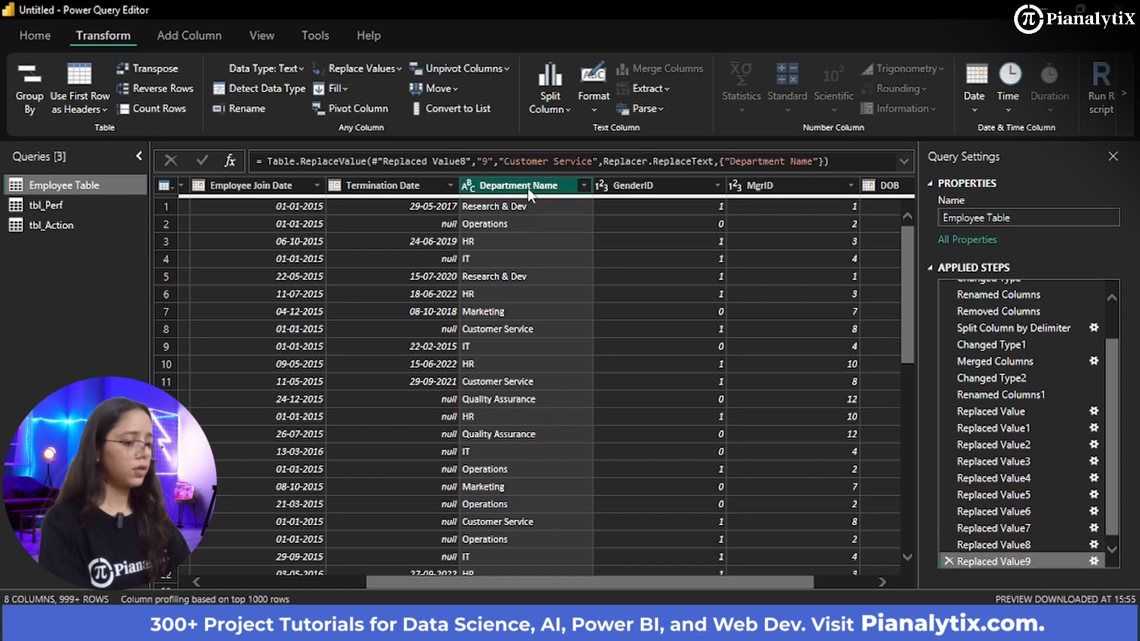
- Replace the value 10 with House Keeping in the Department Name column
{"action": "right_click", "coordinate": [528, 193]}
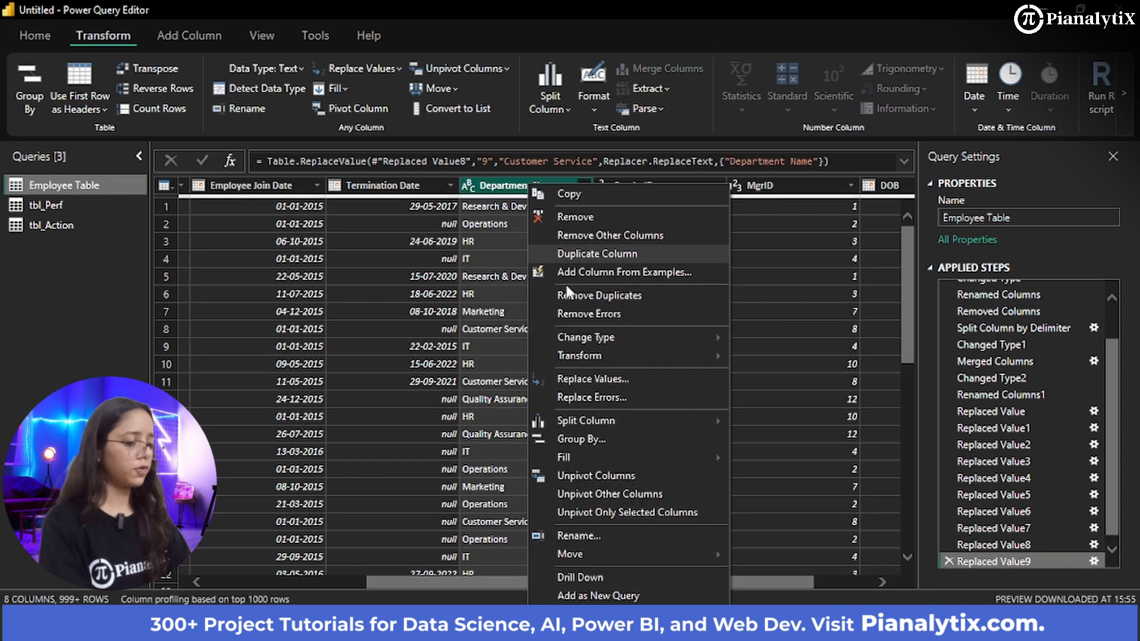
{"action": "left_click", "coordinate": [580, 374]}
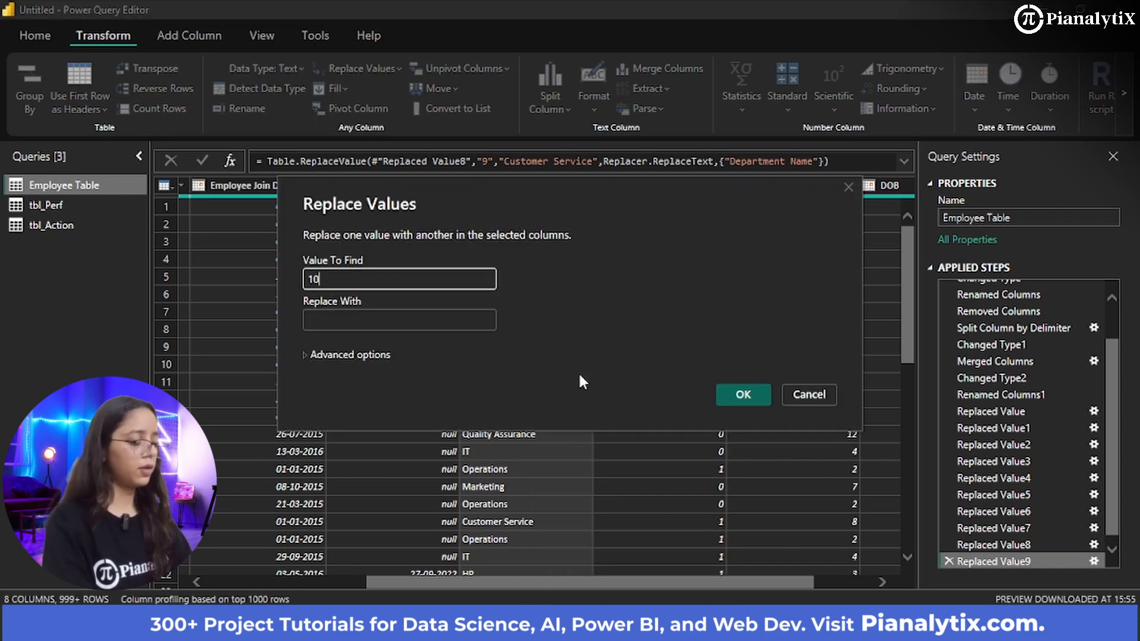
{"action": "left_click", "coordinate": [362, 317]}
{"action": "type", "text": "House Keeping"}
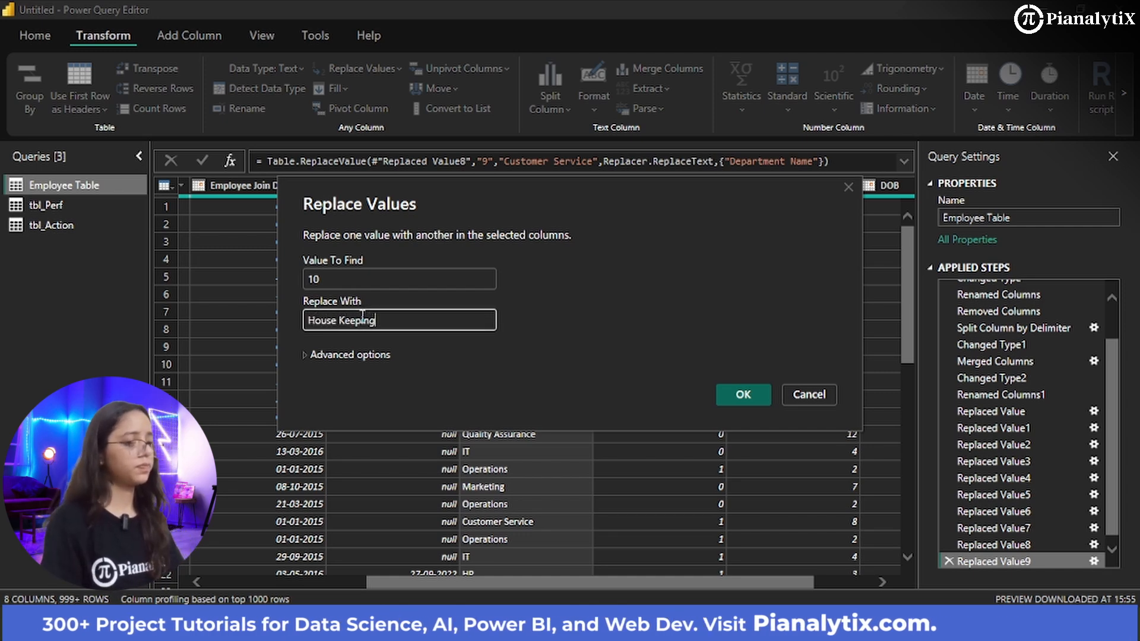
{"action": "key", "text": "Return"}
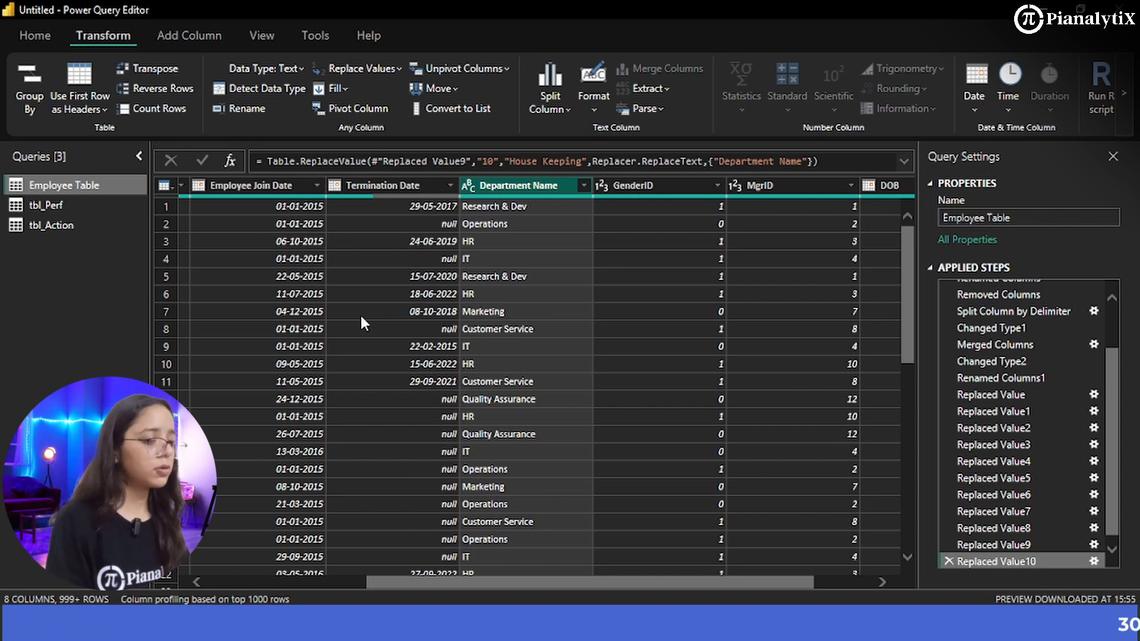
- Rename the GenderID column of the Employee Table to Gender
{"action": "left_click", "coordinate": [644, 189]}
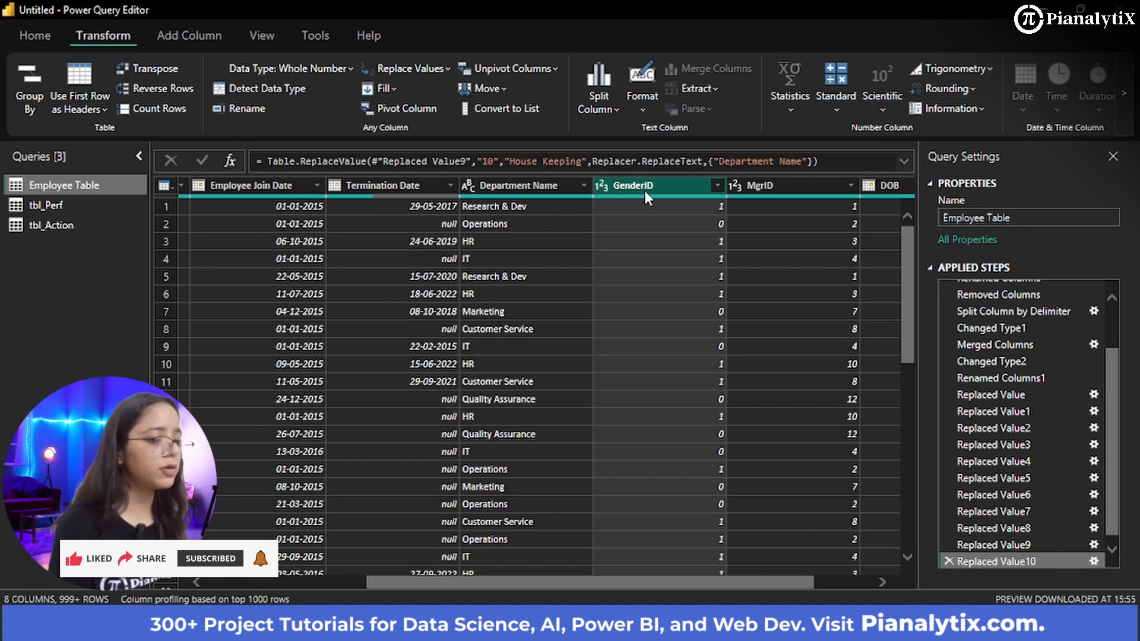
{"action": "right_click", "coordinate": [644, 190]}
{"action": "left_click", "coordinate": [640, 181]}
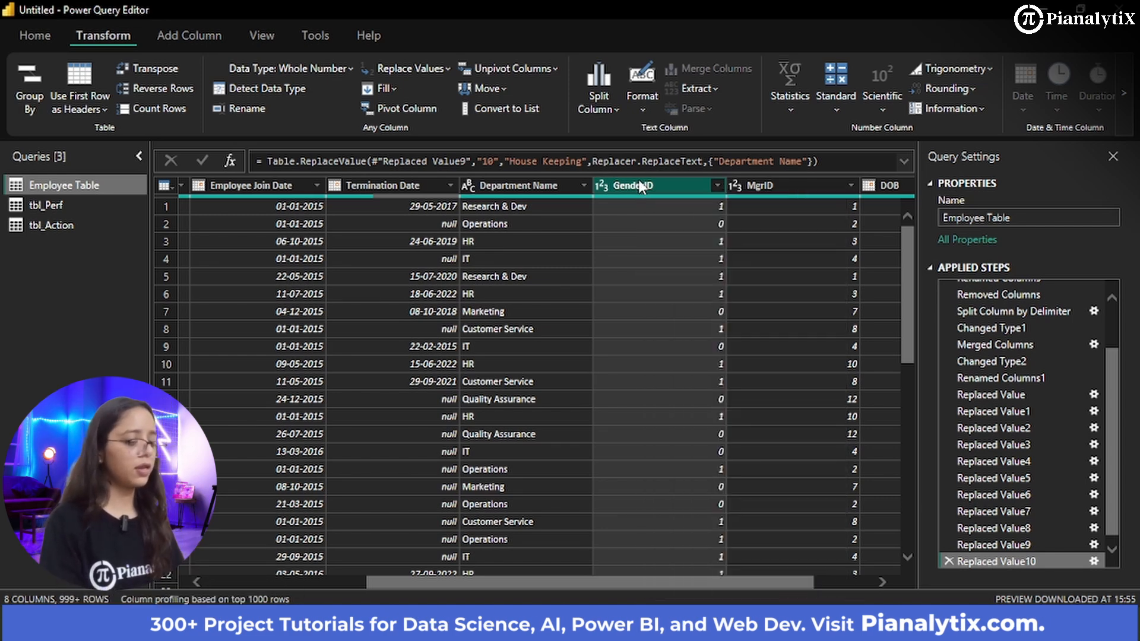
{"action": "double_click", "coordinate": [639, 180]}
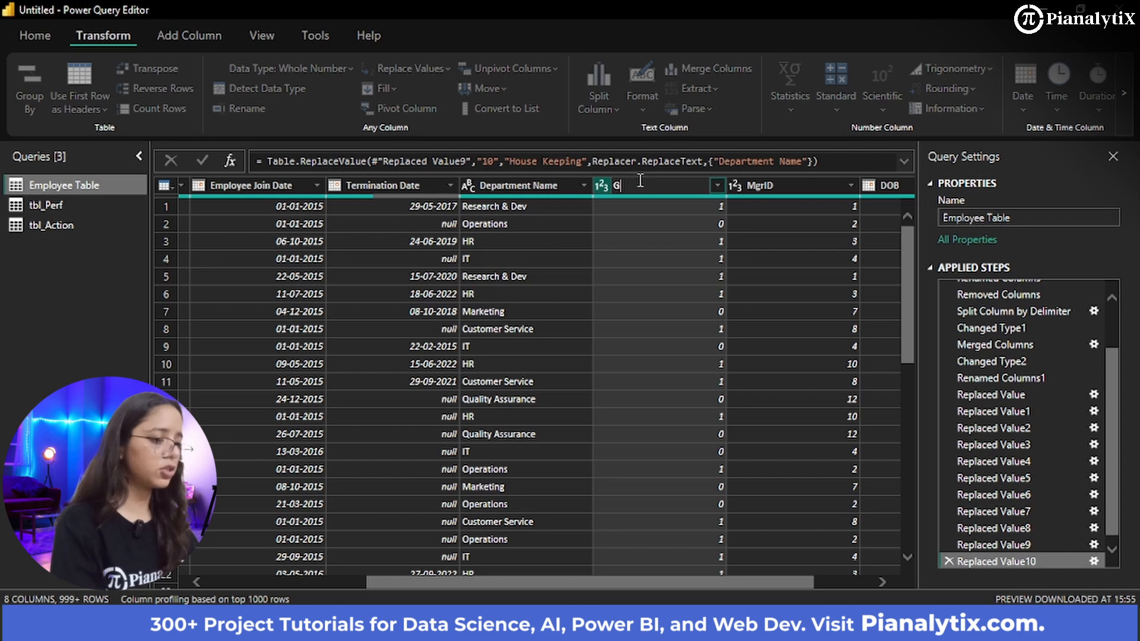
{"action": "type", "text": "Gender"}
{"action": "key", "text": "Return"}
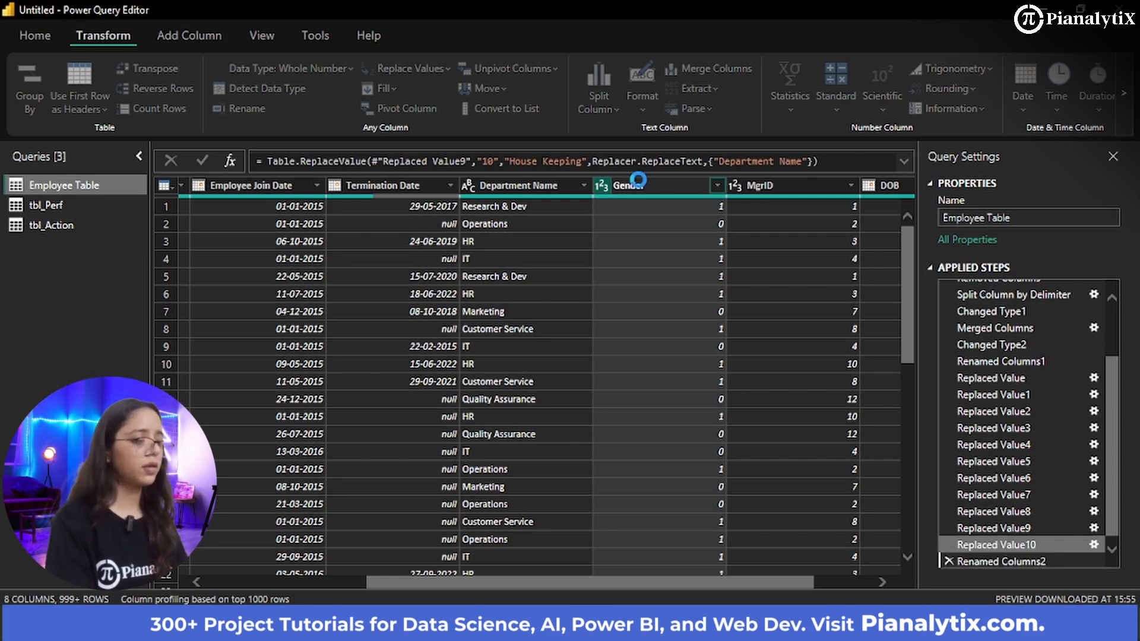
{"action": "right_click", "coordinate": [660, 187]}
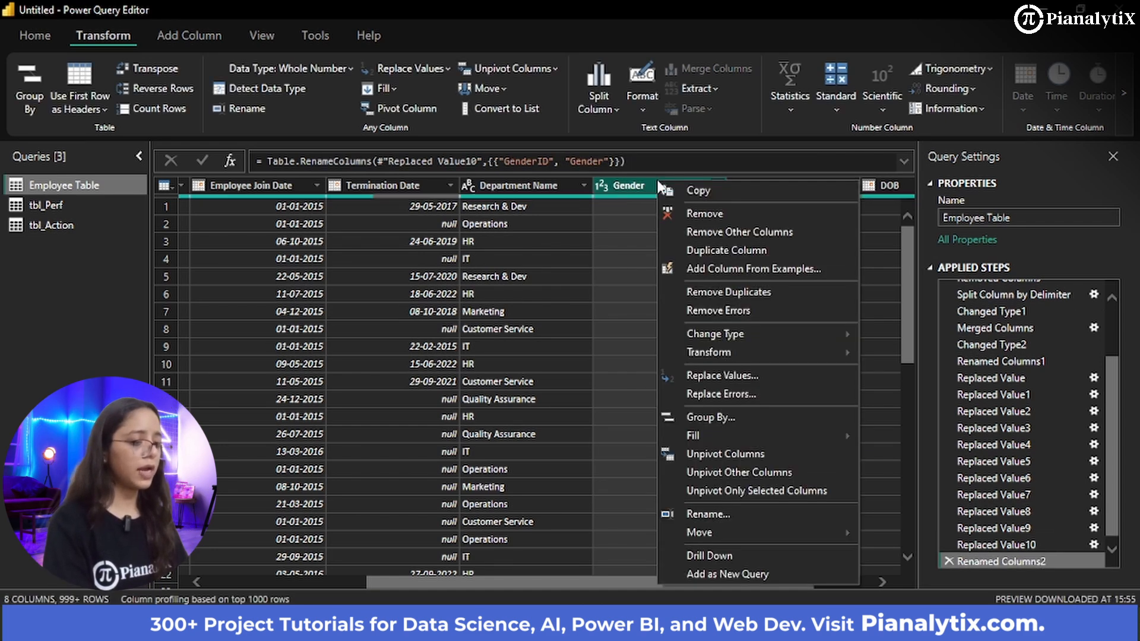
{"action": "left_click", "coordinate": [721, 377]}
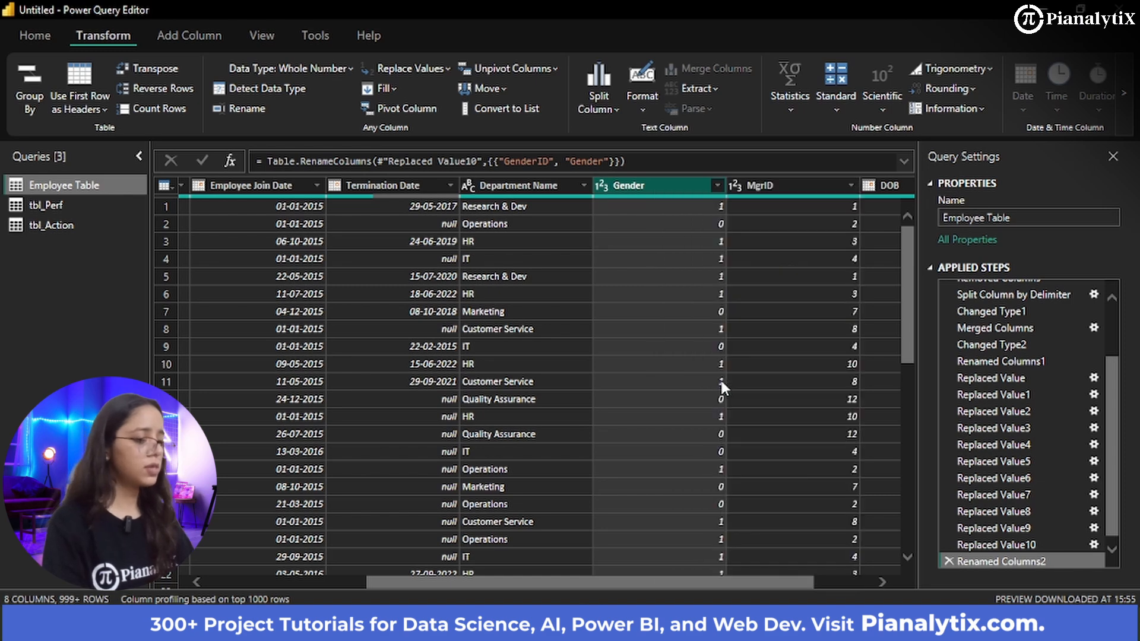
{"action": "type", "text": "1"}
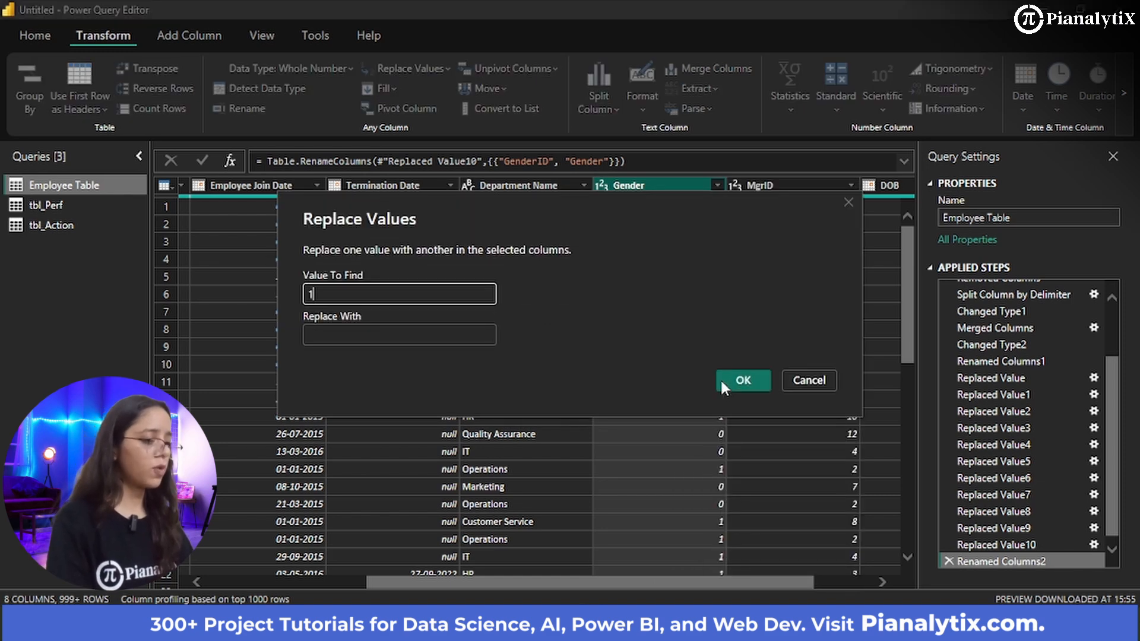
{"action": "left_click", "coordinate": [476, 337]}
{"action": "type", "text": "F"}
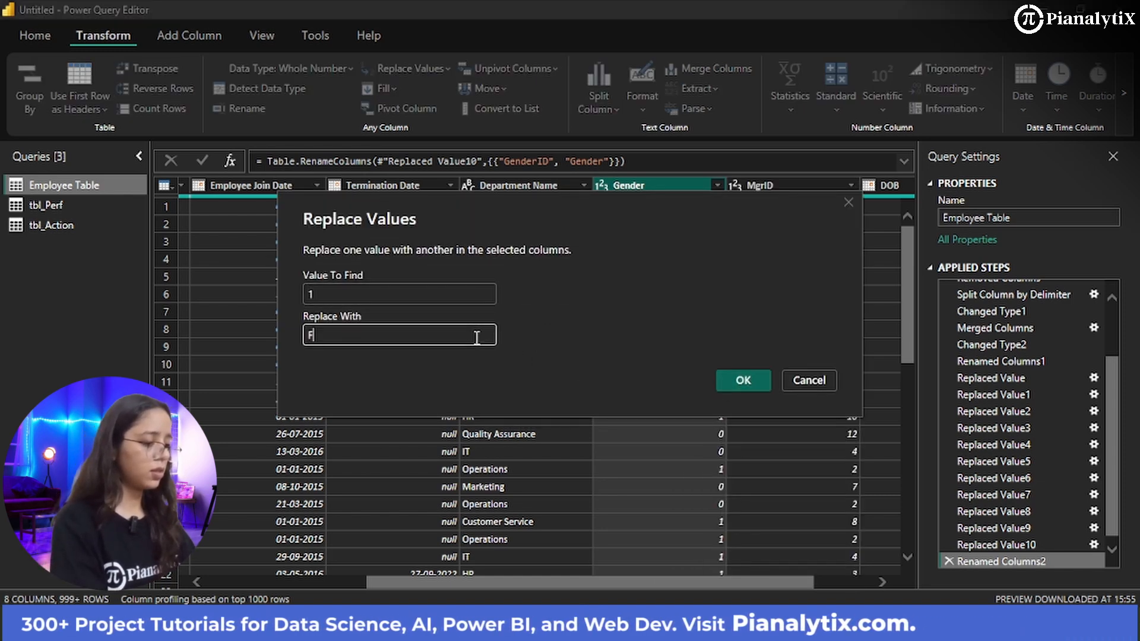
{"action": "type", "text": "emale"}
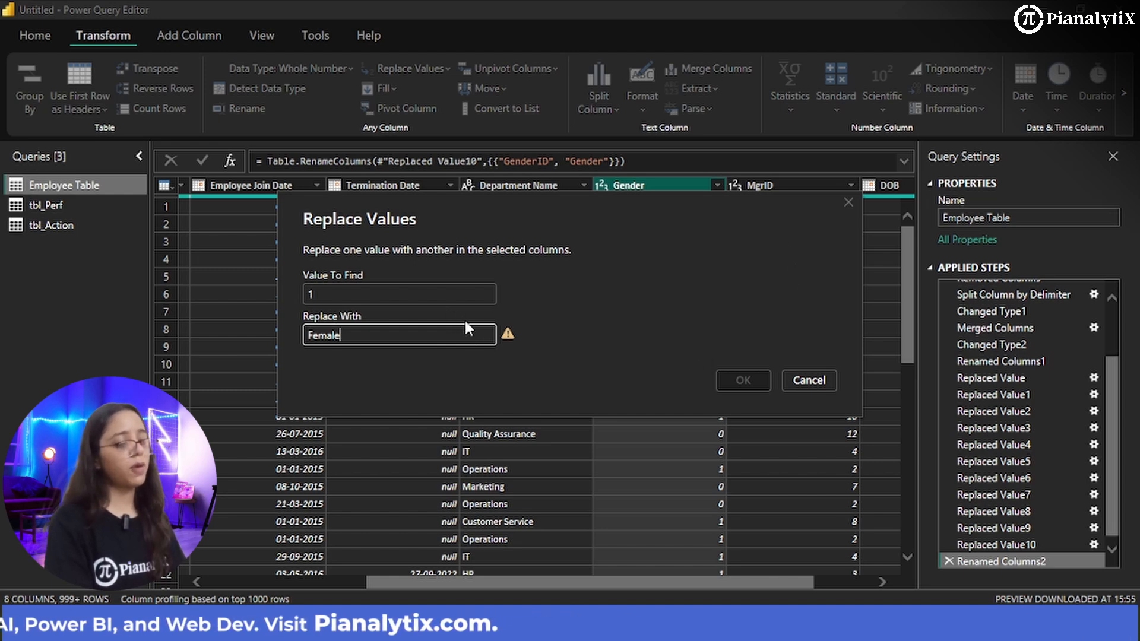
{"action": "left_click", "coordinate": [802, 379]}
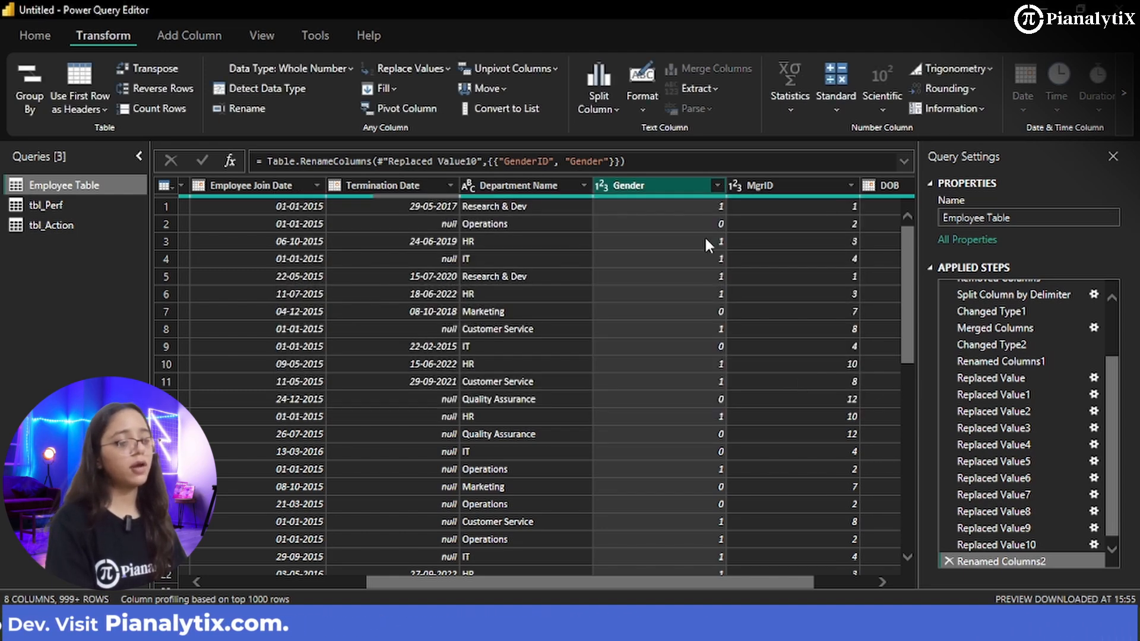
- Change the Gender column's data type to Text and replace the value 1 with Female
{"action": "left_click", "coordinate": [607, 185]}
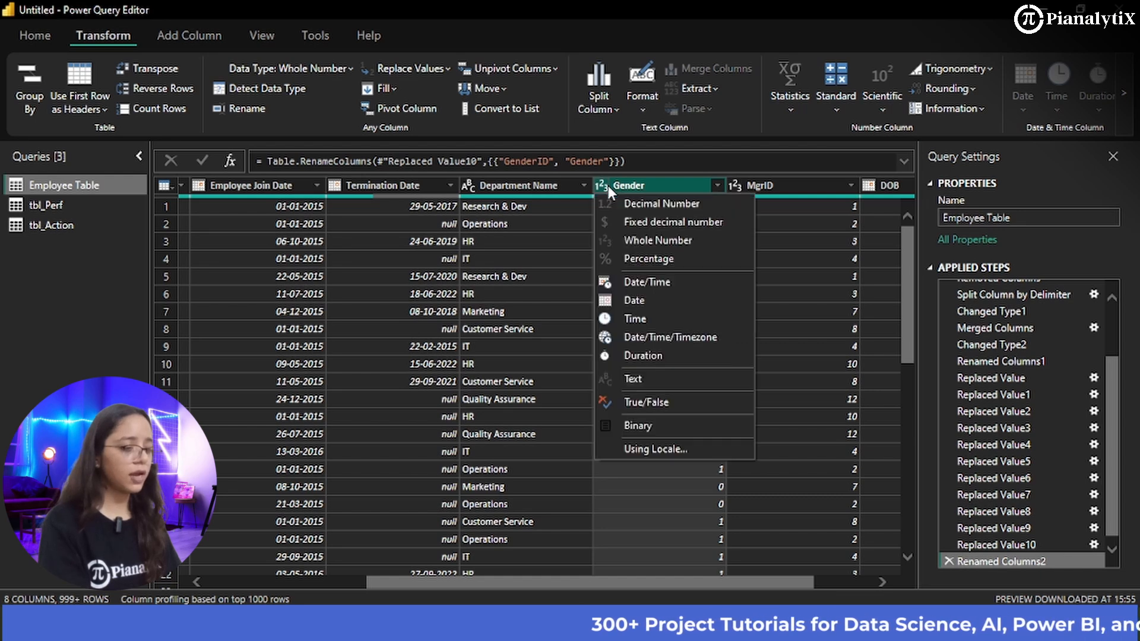
{"action": "left_click", "coordinate": [646, 375]}
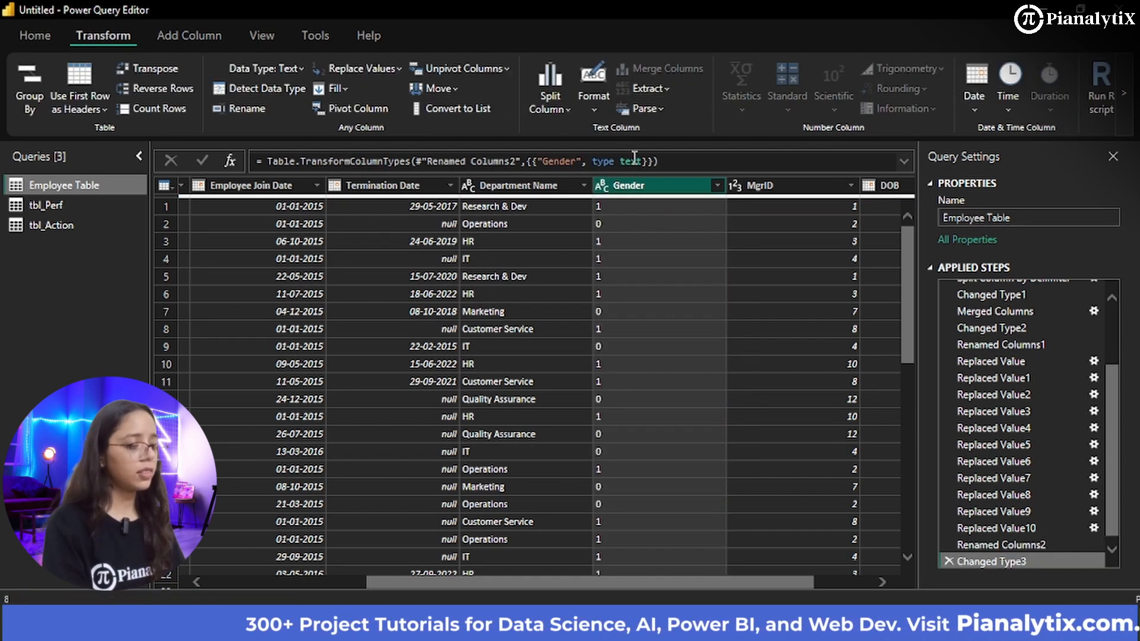
{"action": "right_click", "coordinate": [633, 185]}
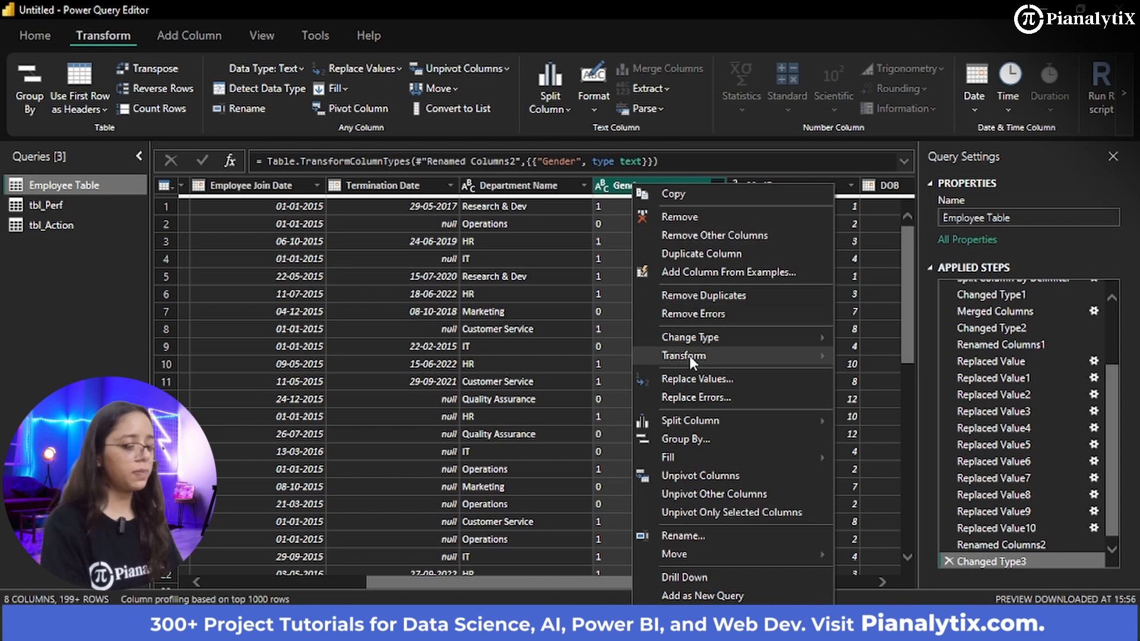
{"action": "left_click", "coordinate": [691, 376]}
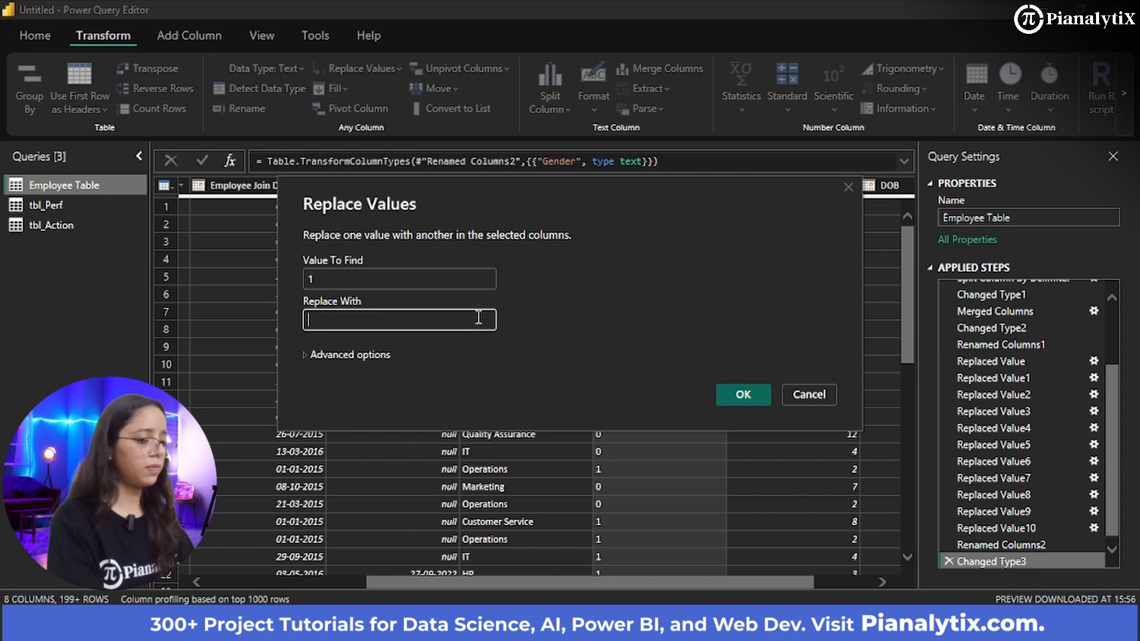
{"action": "type", "text": "ale"}
{"action": "key", "text": "Return"}
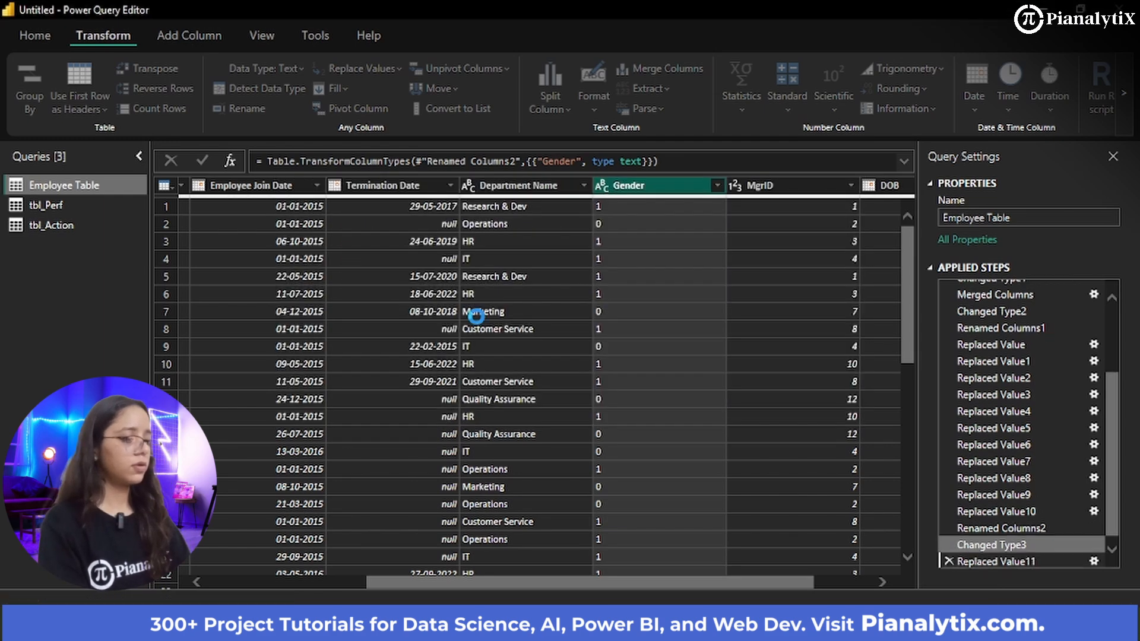
- Replace the value 0 with Male in the Gender column
{"action": "right_click", "coordinate": [640, 189]}
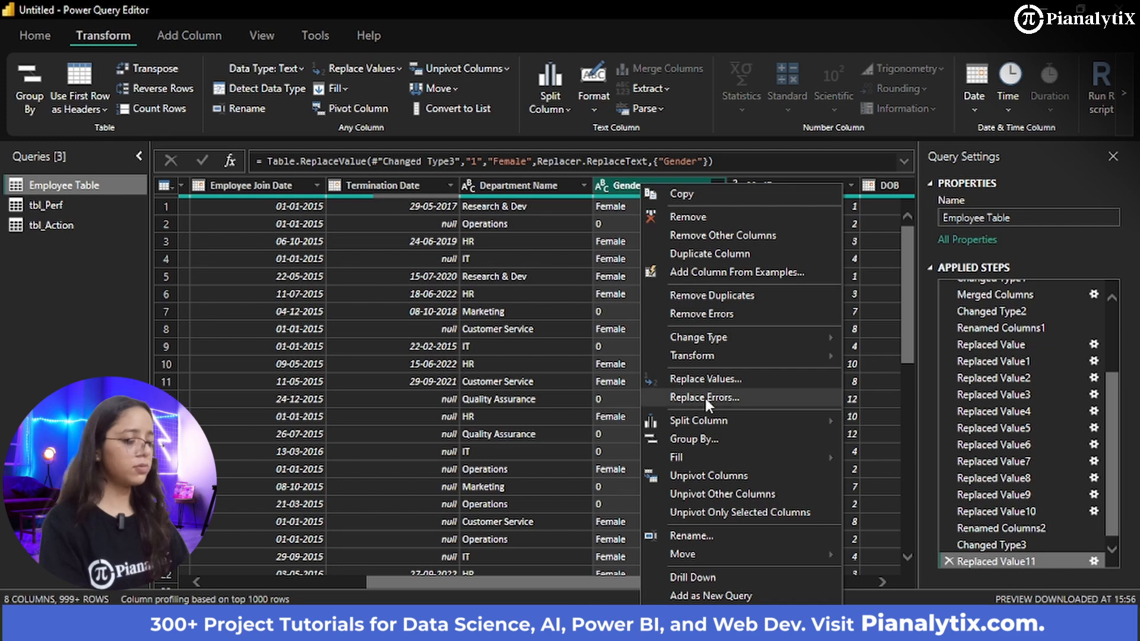
{"action": "left_click", "coordinate": [726, 380]}
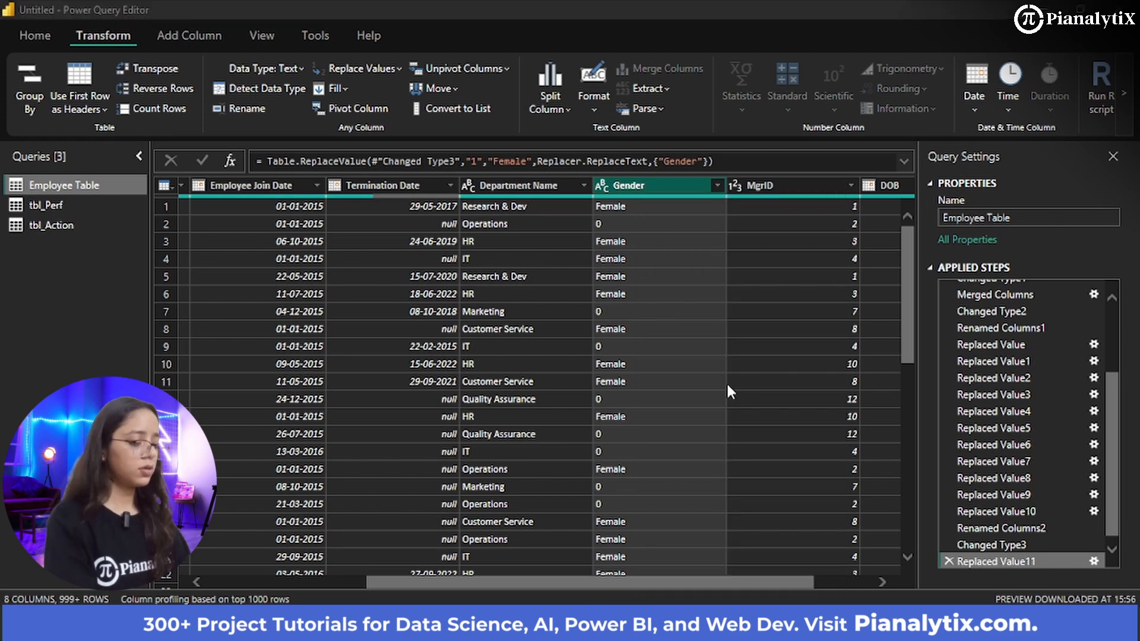
{"action": "type", "text": "0"}
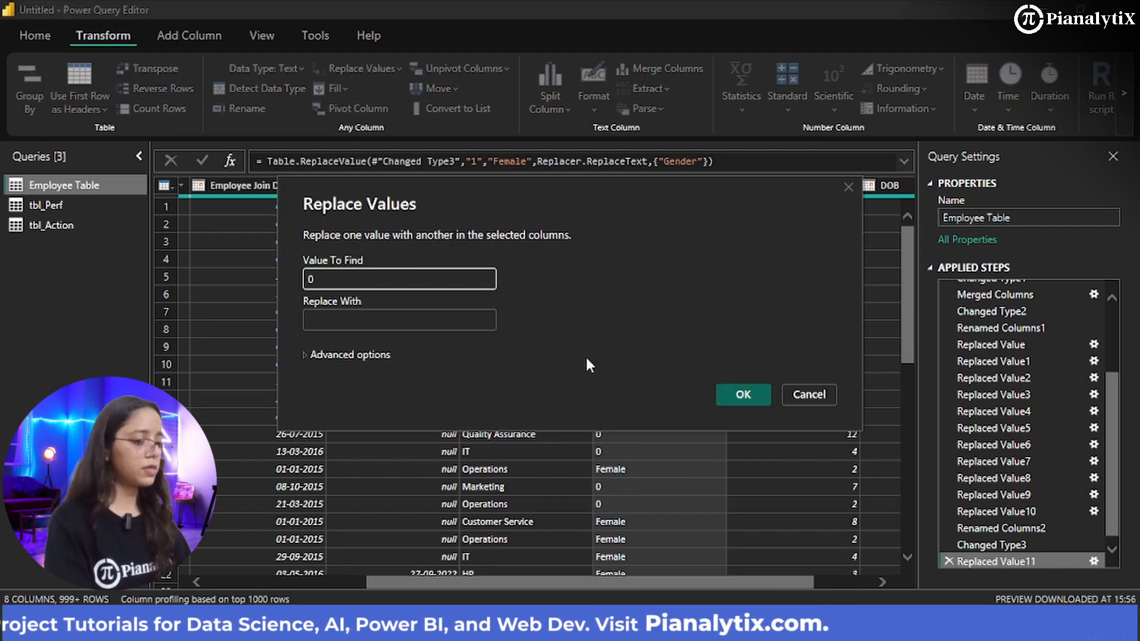
{"action": "left_click", "coordinate": [433, 321]}
{"action": "type", "text": "M"}
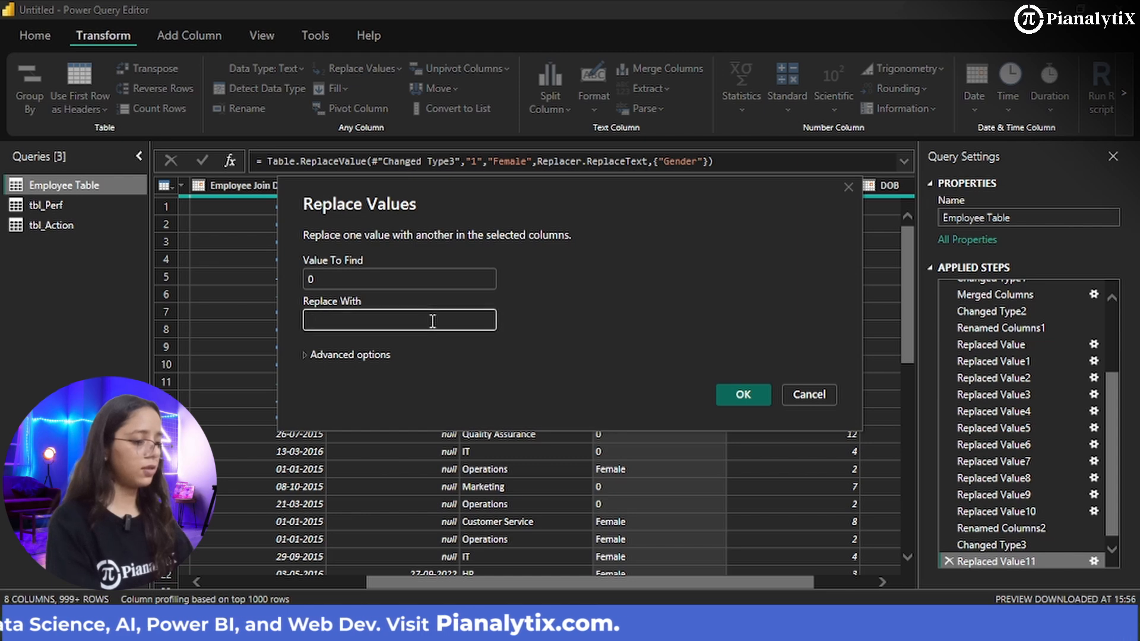
{"action": "type", "text": "ale"}
{"action": "key", "text": "Return"}
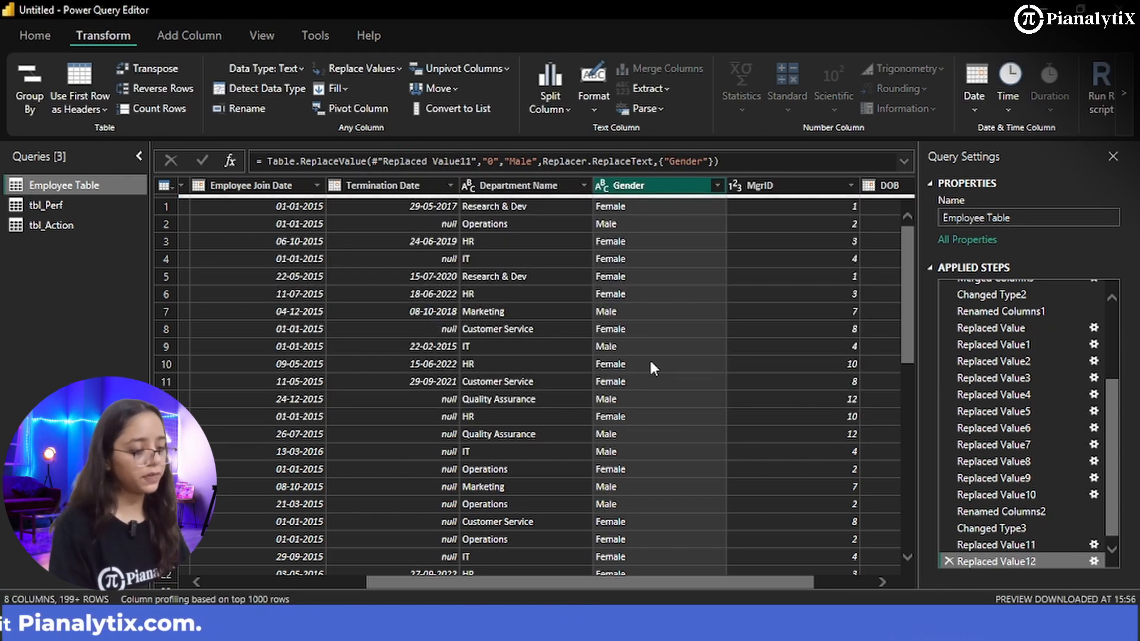
{"action": "scroll", "coordinate": [657, 395], "scroll_direction": "down", "scroll_amount": 2}
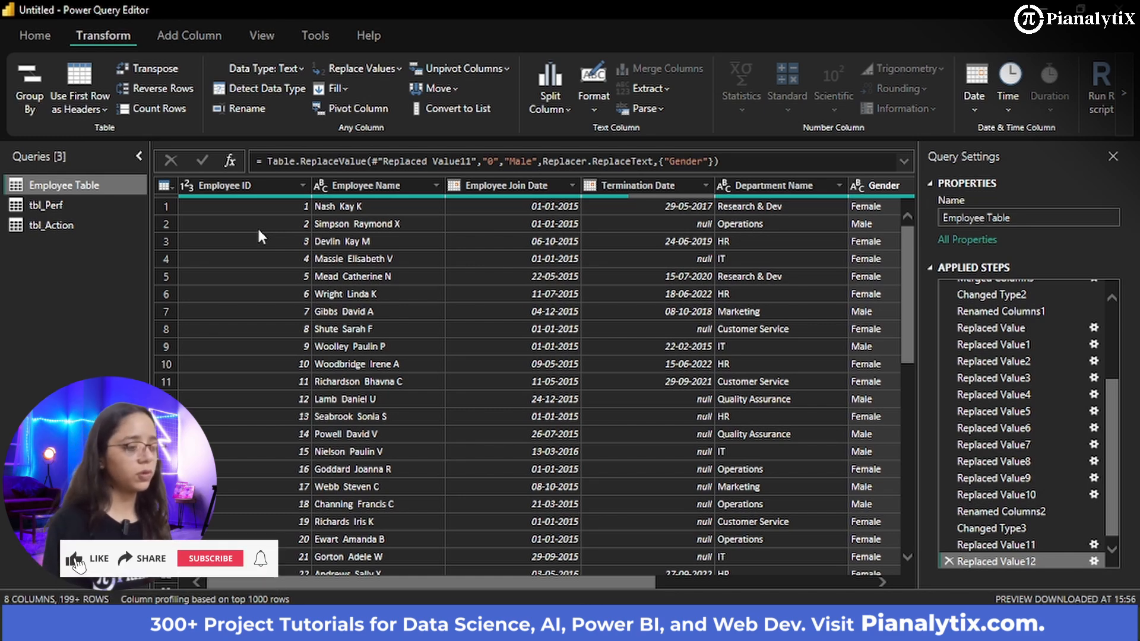
{"action": "left_click", "coordinate": [670, 185]}
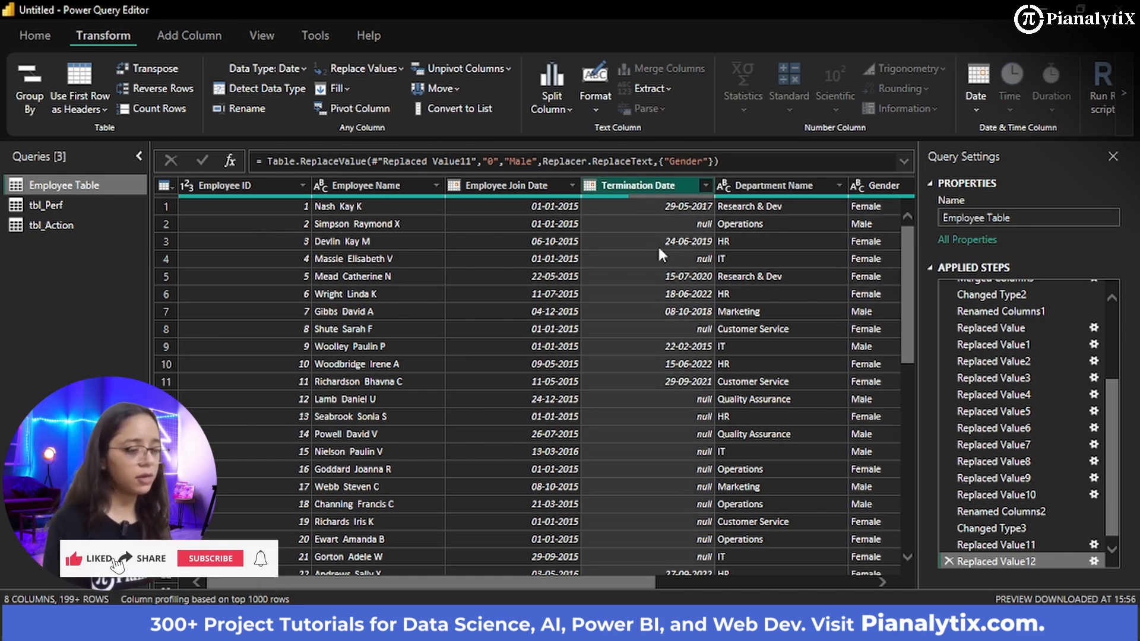
{"action": "scroll", "coordinate": [685, 418], "scroll_direction": "down", "scroll_amount": 2}
{"action": "scroll", "coordinate": [686, 419], "scroll_direction": "up", "scroll_amount": 2}
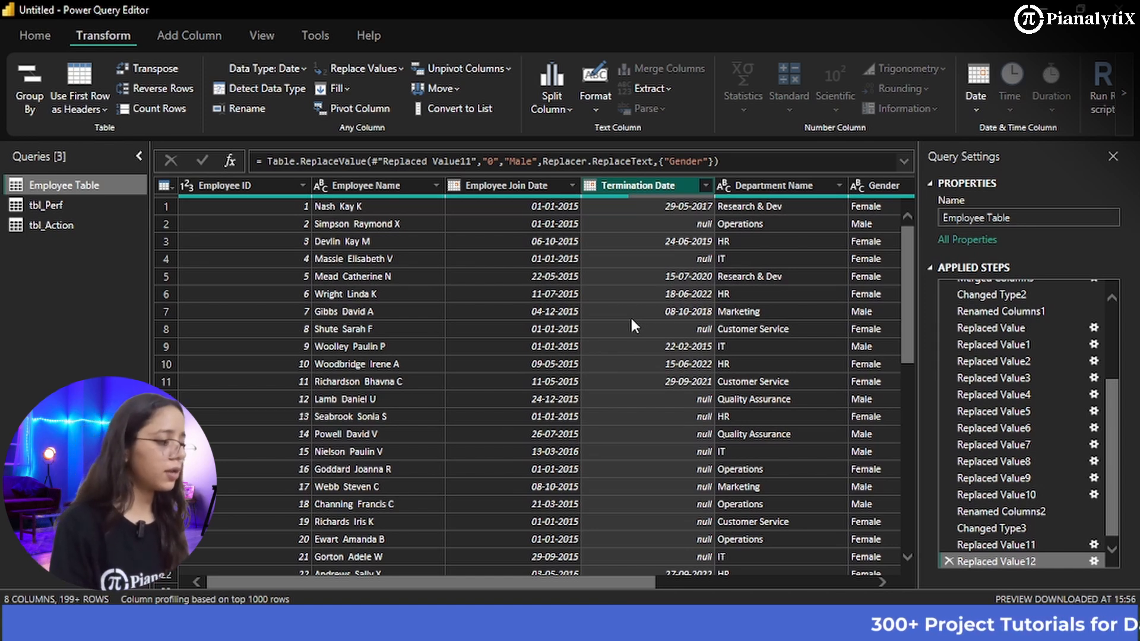
- Remove duplicate rows from the Employee Table based on all of its columns
{"action": "left_click", "coordinate": [212, 189]}
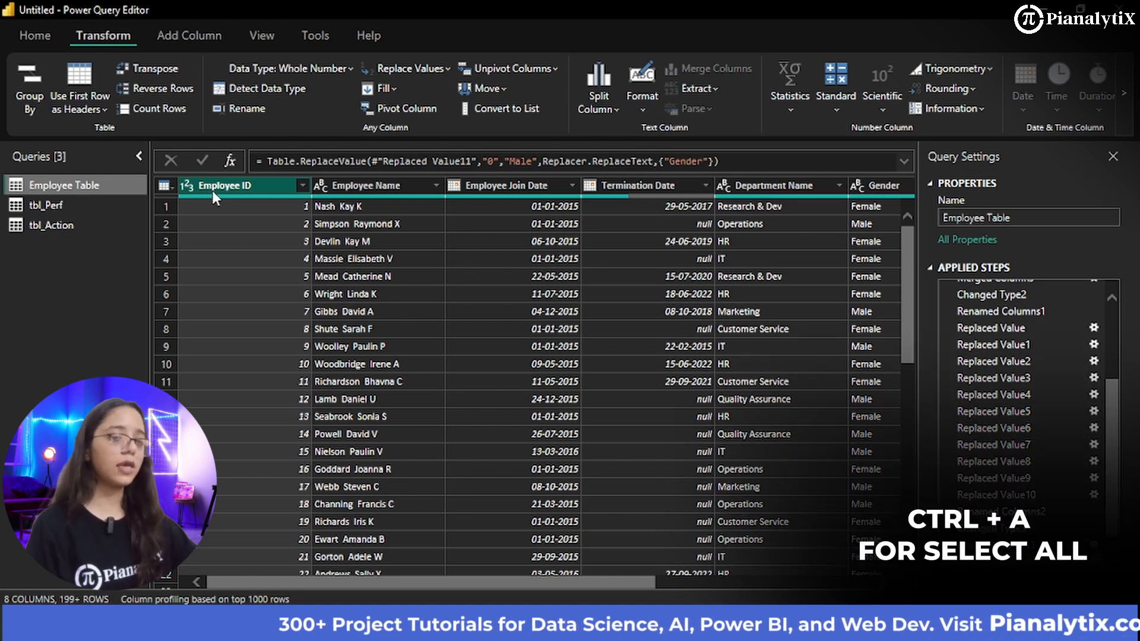
{"action": "key", "text": "ctrl+a"}
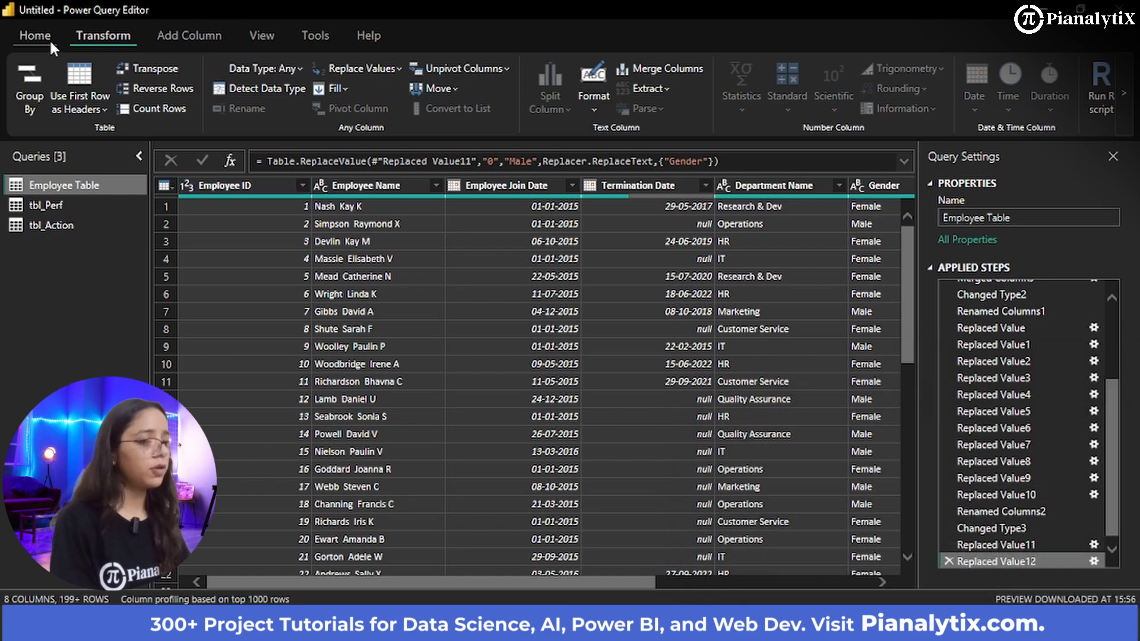
{"action": "left_click", "coordinate": [47, 38]}
{"action": "left_click", "coordinate": [694, 108]}
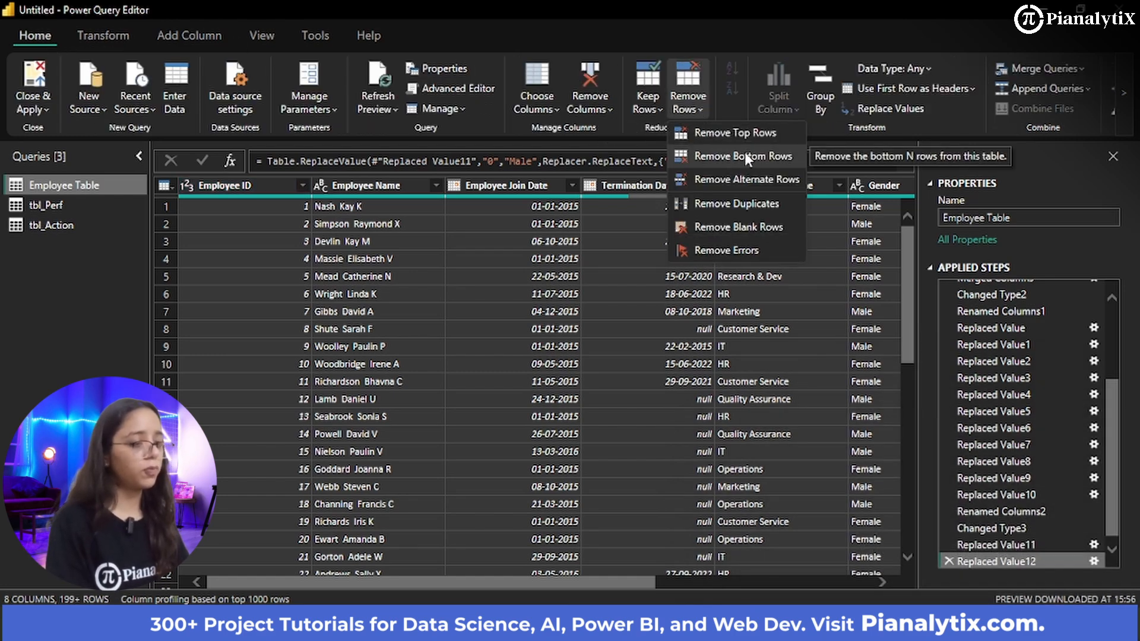
{"action": "left_click", "coordinate": [736, 204]}
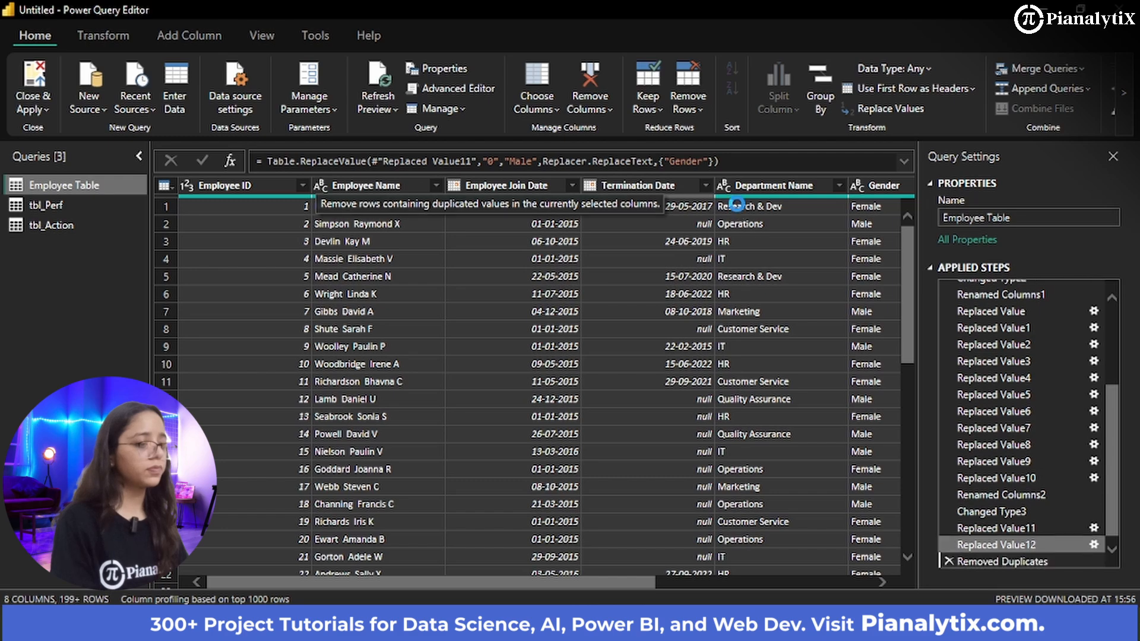
- Remove blank rows and rows with errors from the Employee Table across all columns
{"action": "left_click", "coordinate": [694, 106]}
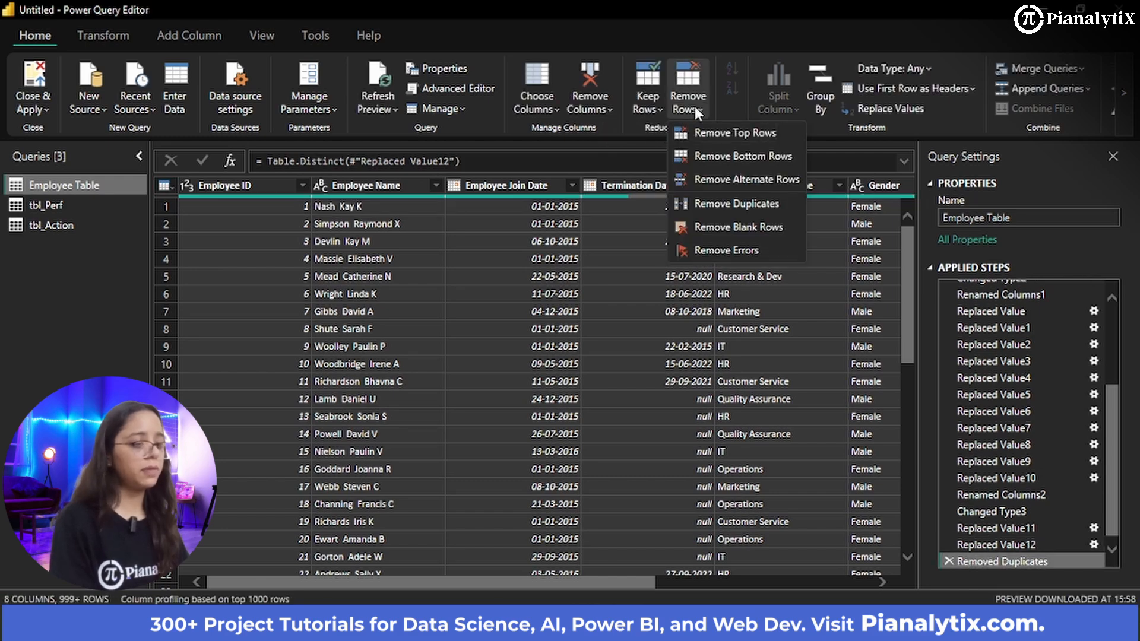
{"action": "left_click", "coordinate": [727, 227]}
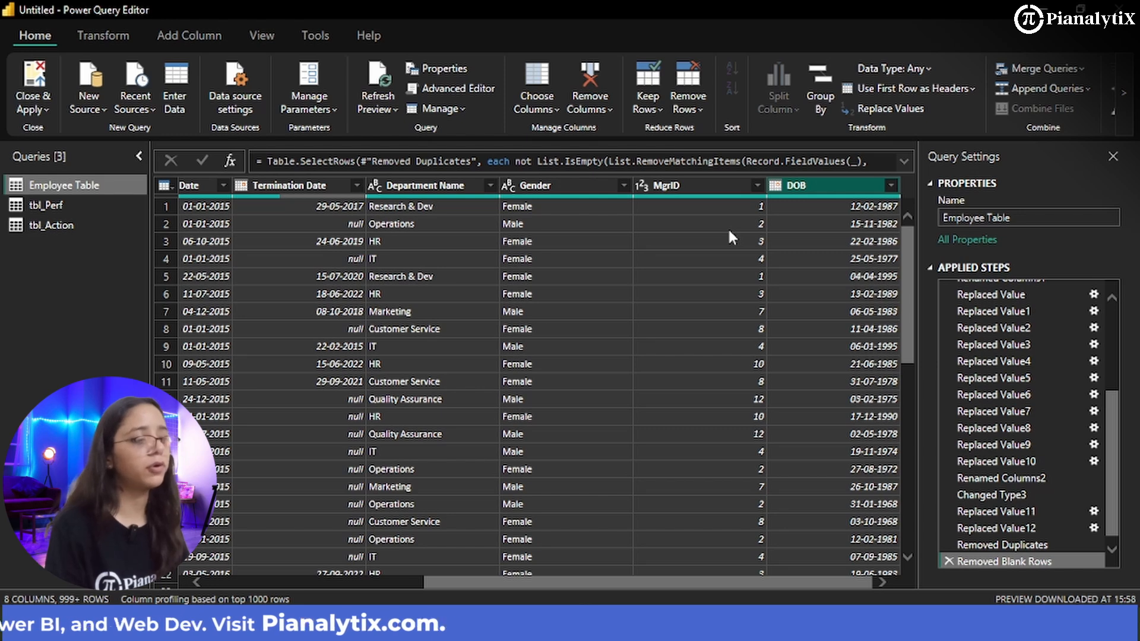
{"action": "left_click", "coordinate": [693, 111]}
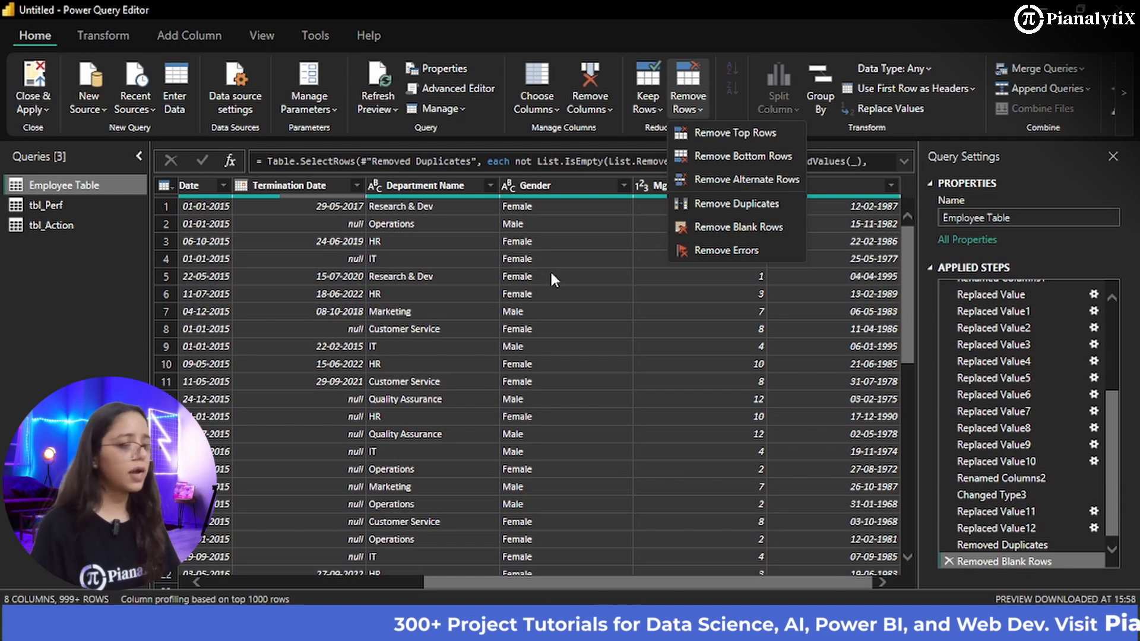
{"action": "left_click", "coordinate": [699, 248]}
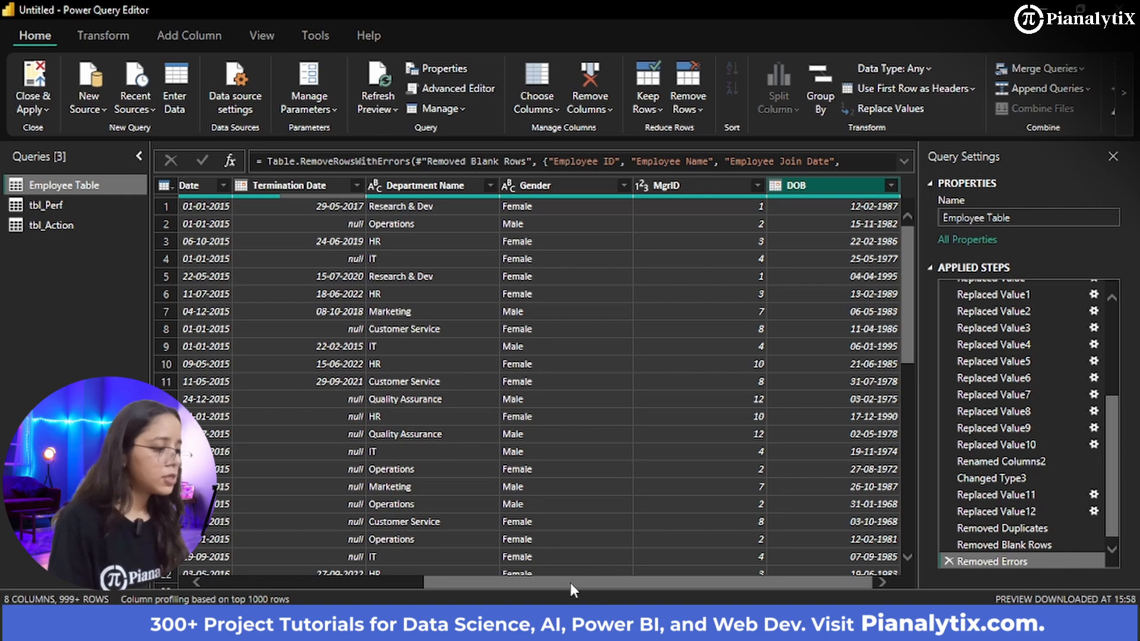
{"action": "left_click_drag", "start_coordinate": [570, 582], "coordinate": [261, 599]}
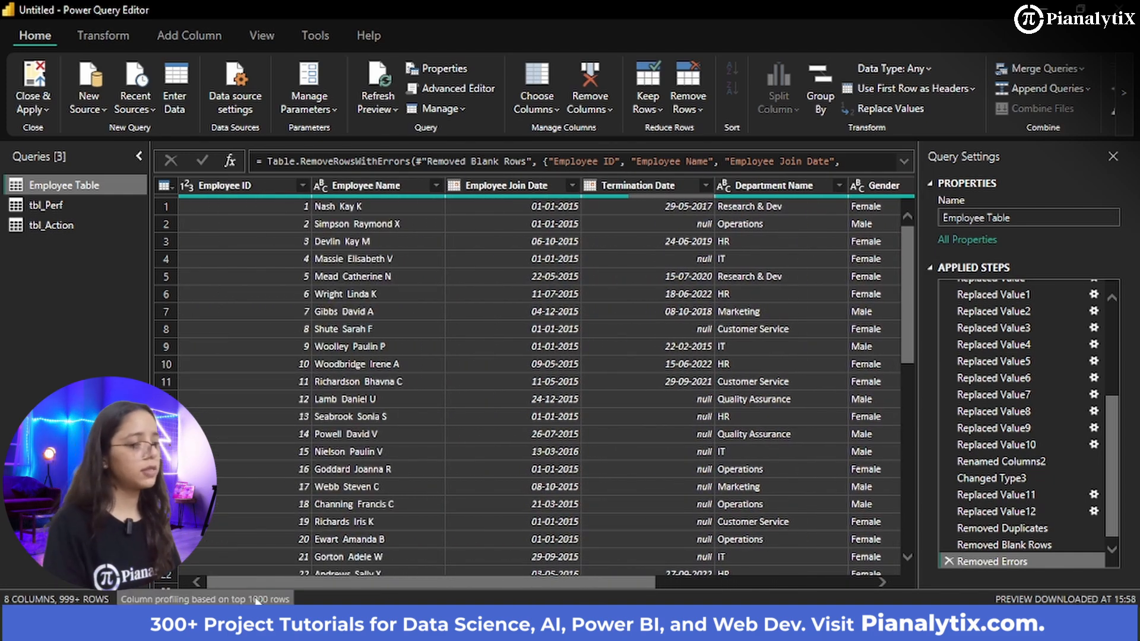
- Rename the tbl_Perf query to Performance Table
{"action": "left_click", "coordinate": [63, 204]}
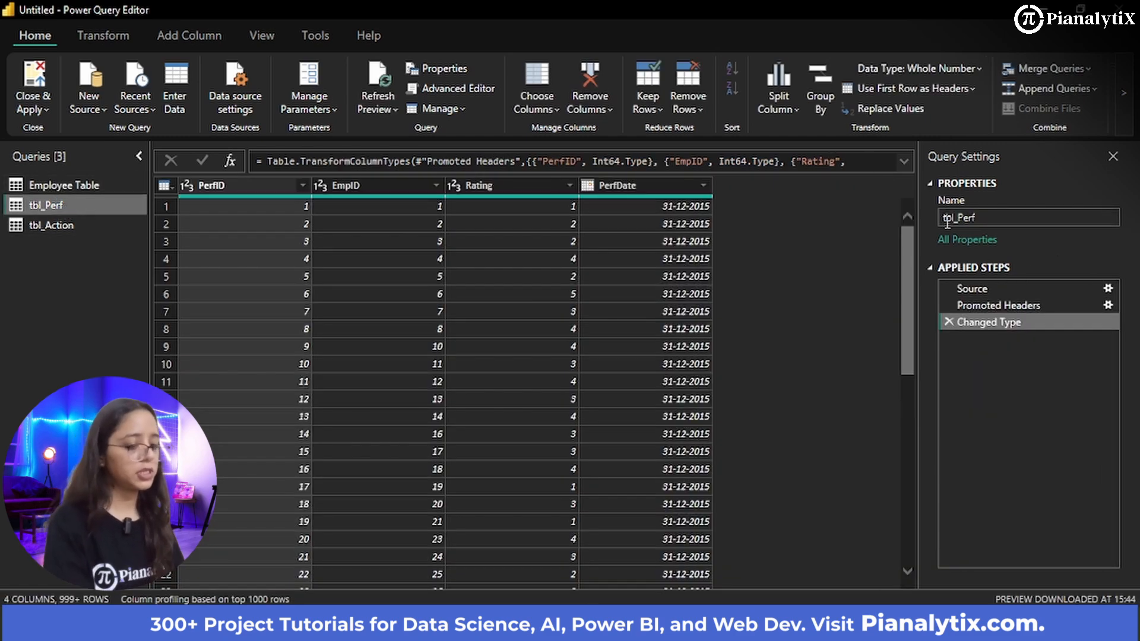
{"action": "left_click", "coordinate": [1003, 214]}
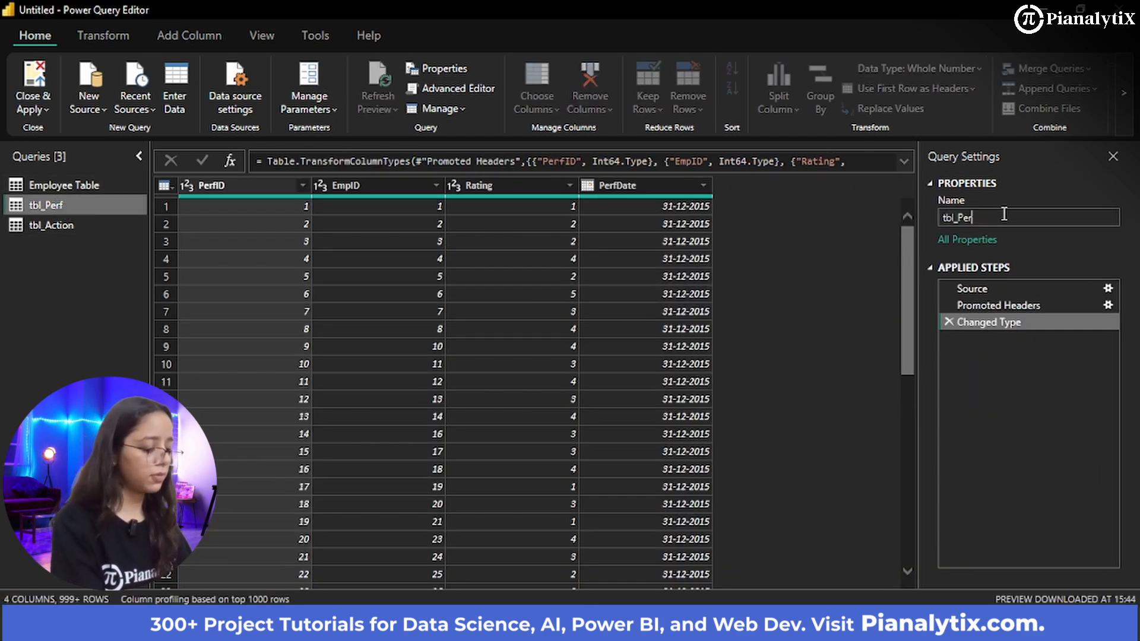
{"action": "type", "text": "Perfo"}
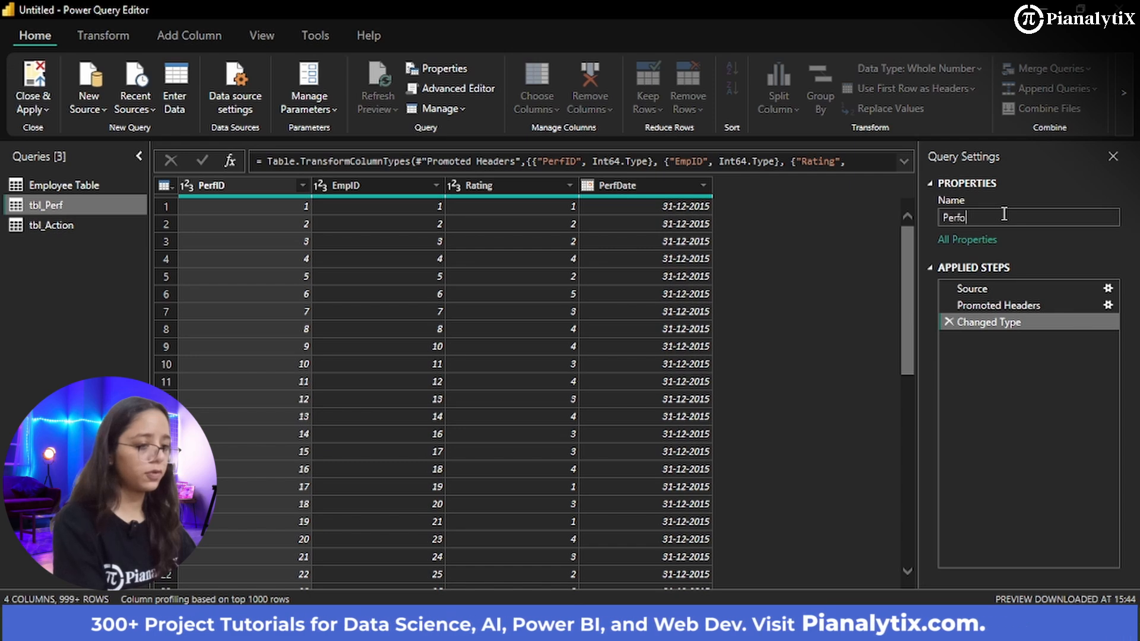
{"action": "type", "text": "rmance Table"}
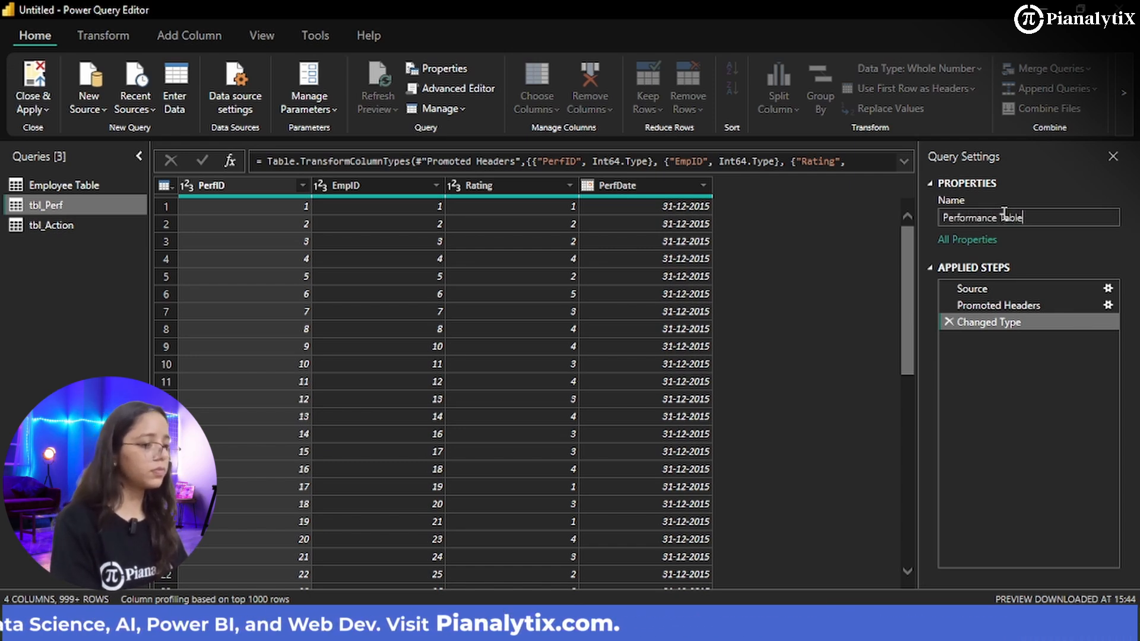
{"action": "key", "text": "Return"}
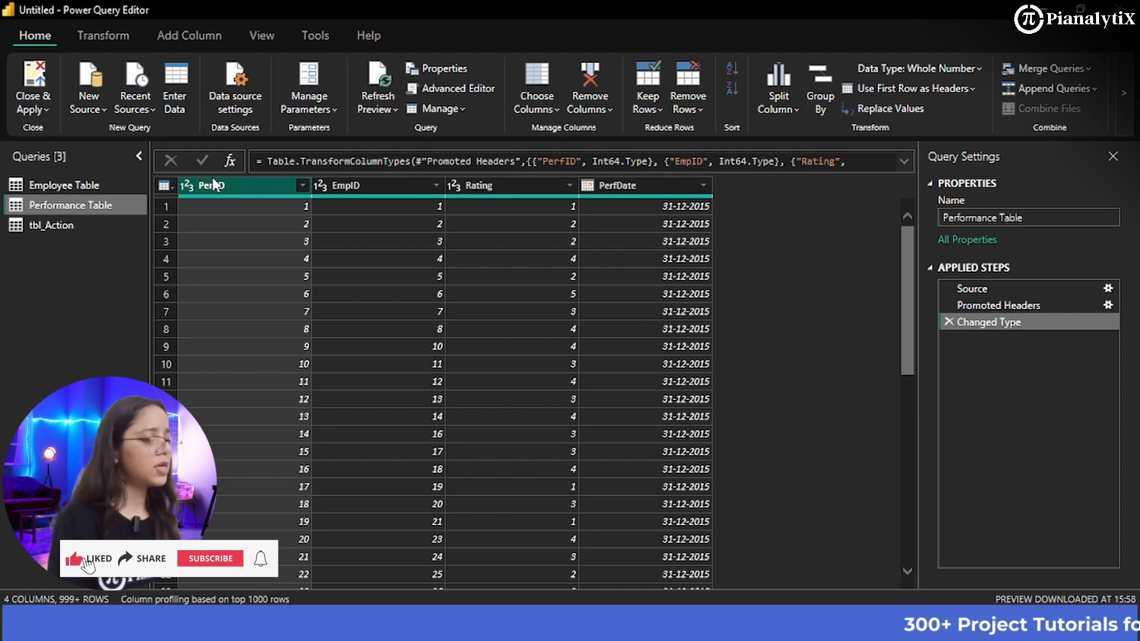
- Rename the PerfID column of the Performance Table to Performance ID
{"action": "double_click", "coordinate": [229, 186]}
{"action": "key", "text": "BackSpace"}
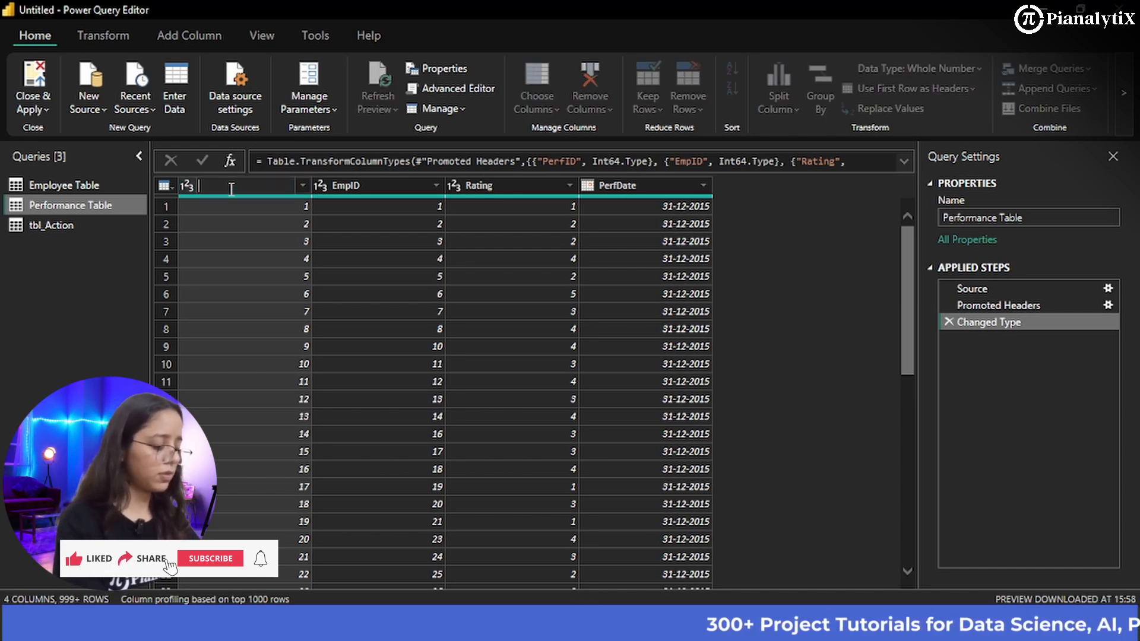
{"action": "type", "text": "Performan"}
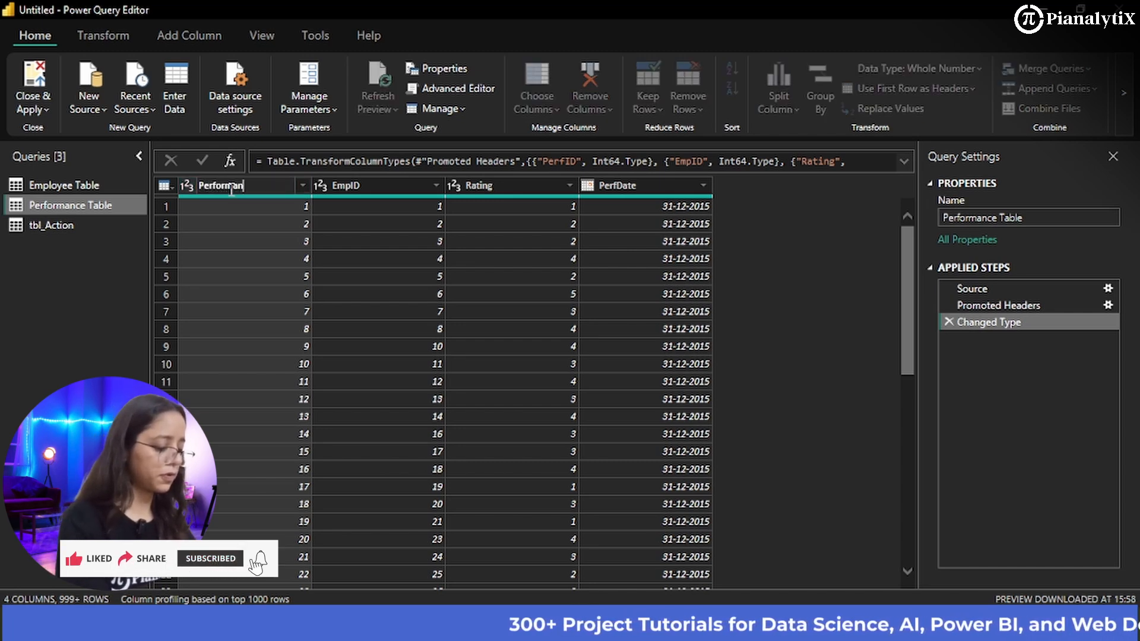
{"action": "type", "text": "ce ID"}
{"action": "key", "text": "Return"}
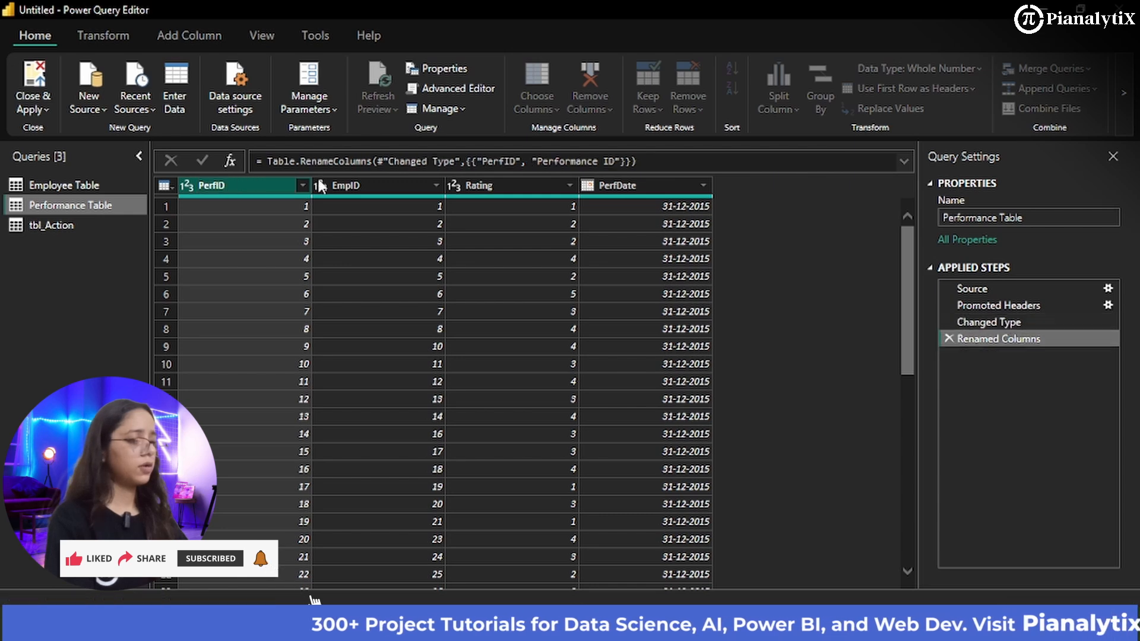
- Rename the EmpID column to Employee ID and the Rating column to Employee Rating in the Performance Table
{"action": "double_click", "coordinate": [351, 185]}
{"action": "key", "text": "BackSpace"}
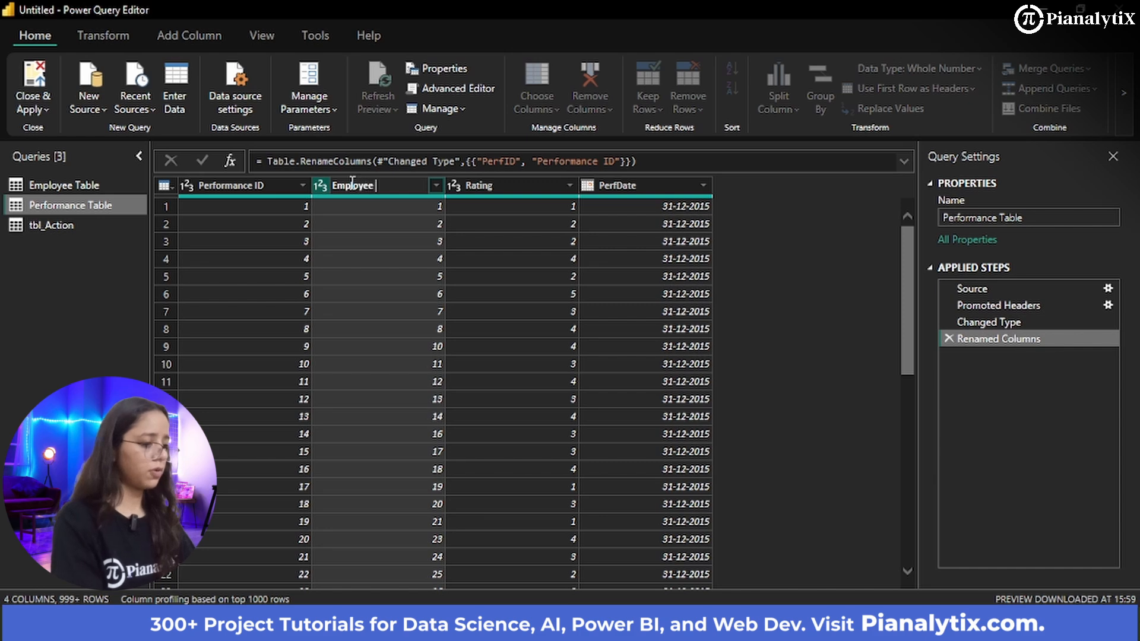
{"action": "double_click", "coordinate": [519, 186]}
{"action": "key", "text": "BackSpace"}
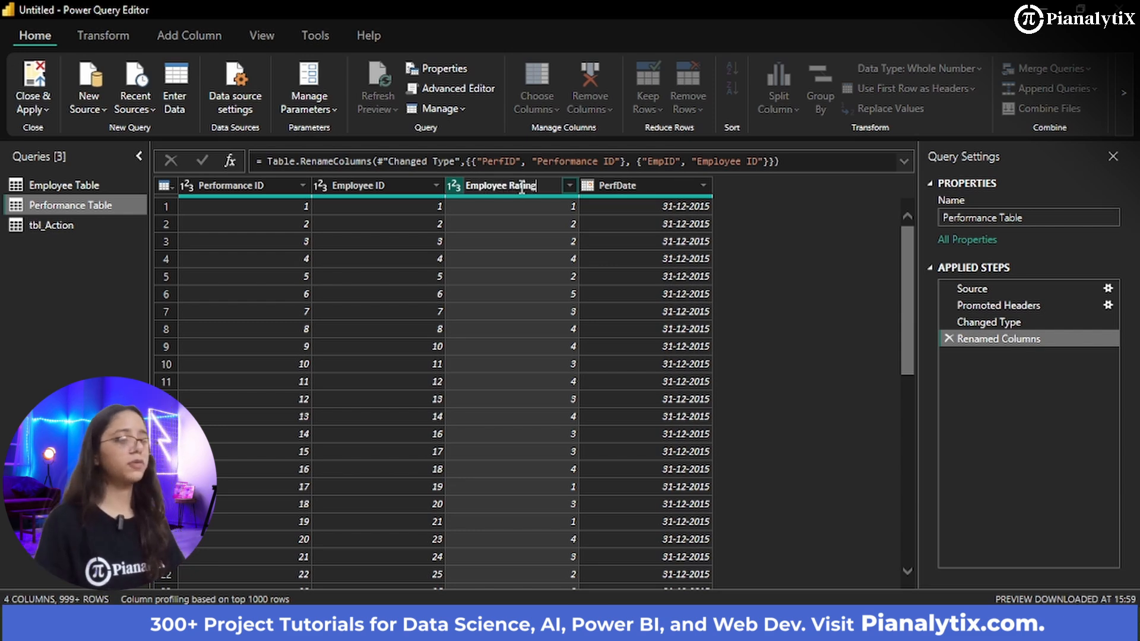
{"action": "key", "text": "Return"}
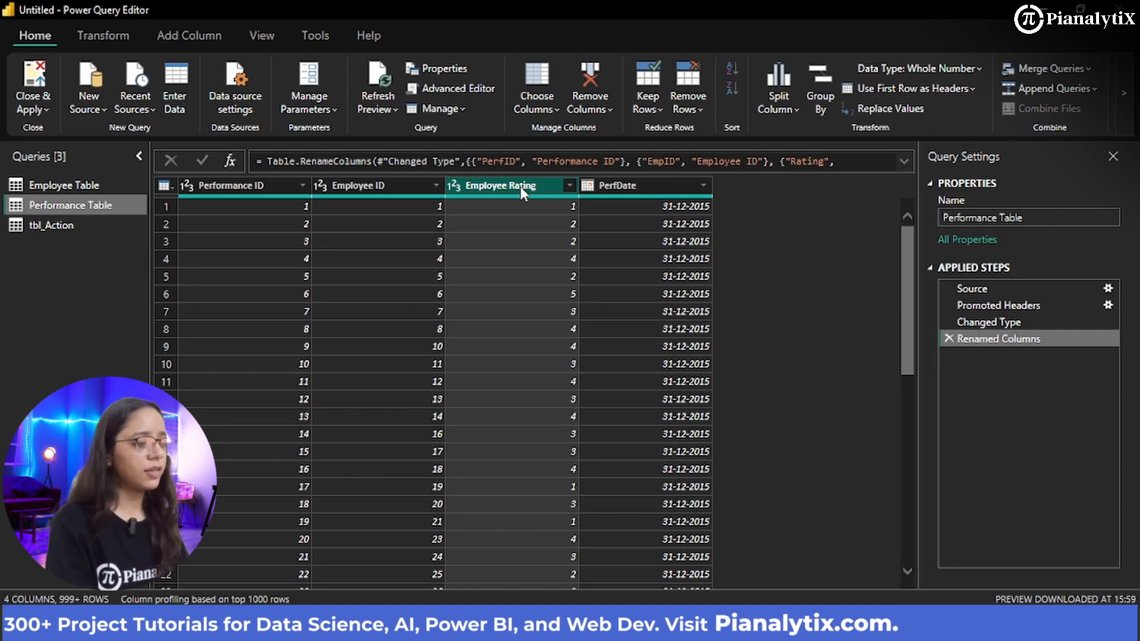
- Rename the PerfDate column of the Performance Table to Performance Evaluation Date
{"action": "double_click", "coordinate": [629, 189]}
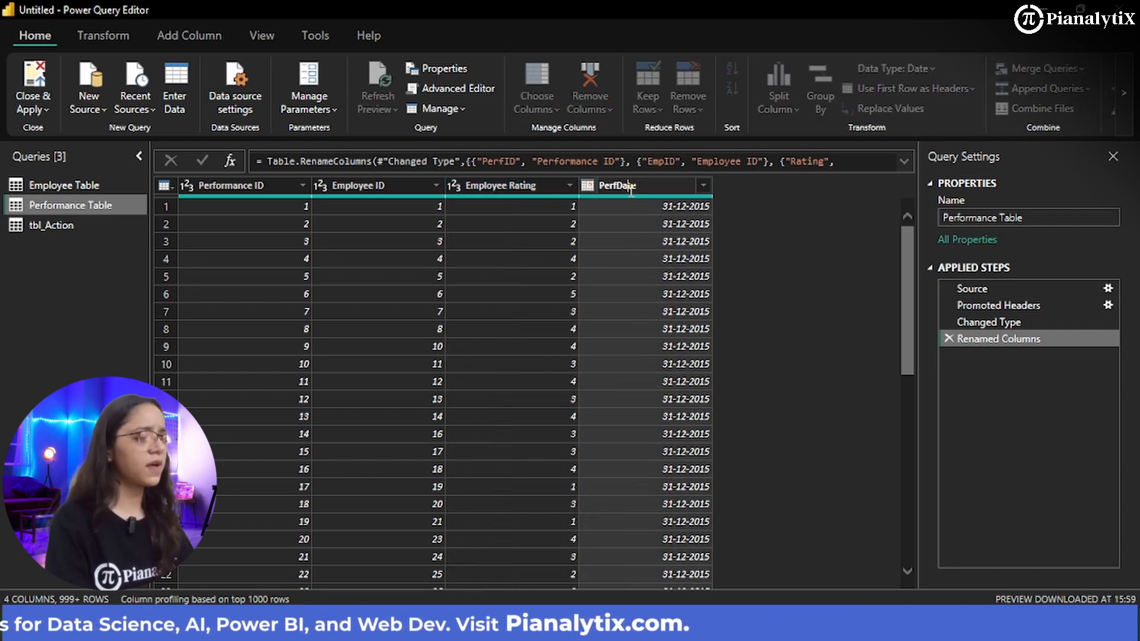
{"action": "left_click_drag", "start_coordinate": [630, 190], "coordinate": [591, 190]}
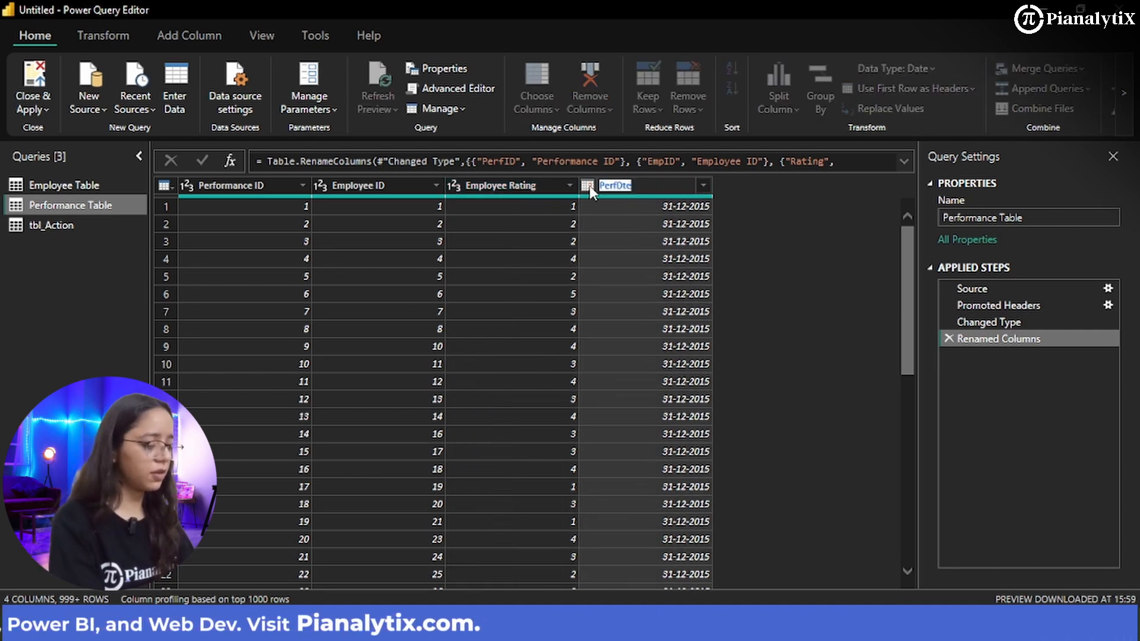
{"action": "key", "text": "BackSpace"}
{"action": "type", "text": "Performance Evaluat"}
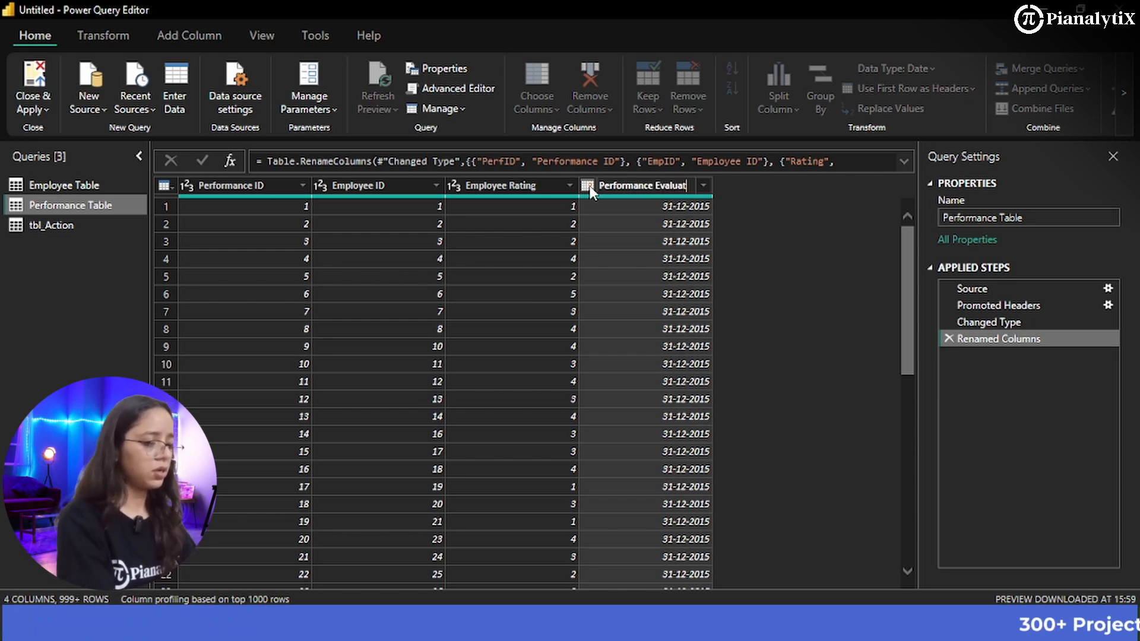
{"action": "type", "text": "ion Date"}
{"action": "key", "text": "Return"}
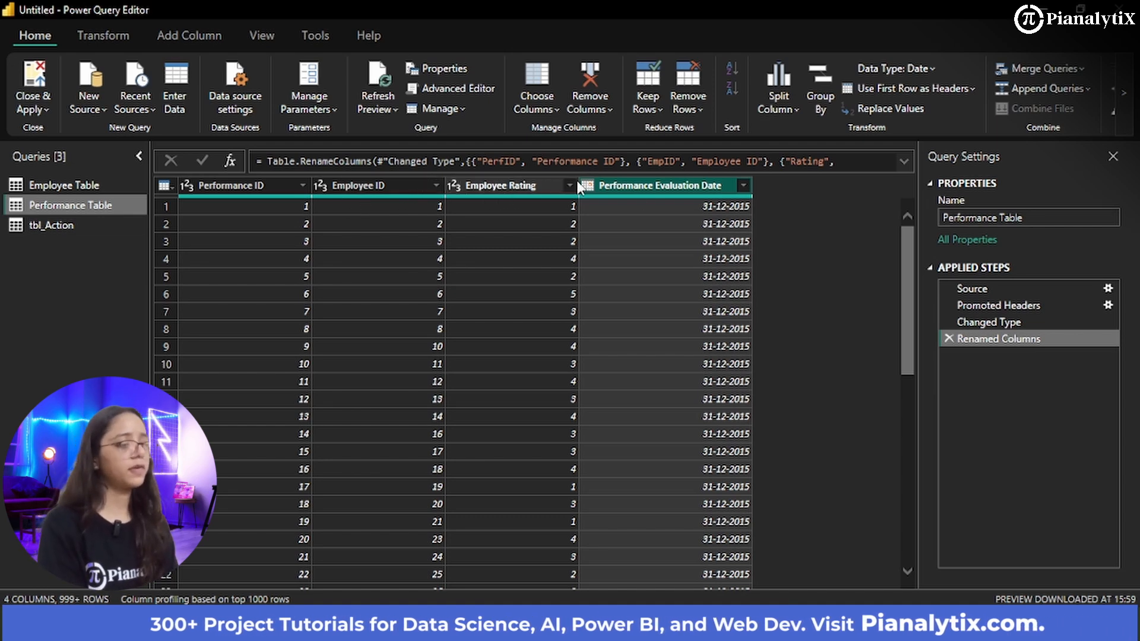
- Try the Decimal Number data type on the Employee Rating column and delete that type change from the applied steps
{"action": "left_click", "coordinate": [453, 185]}
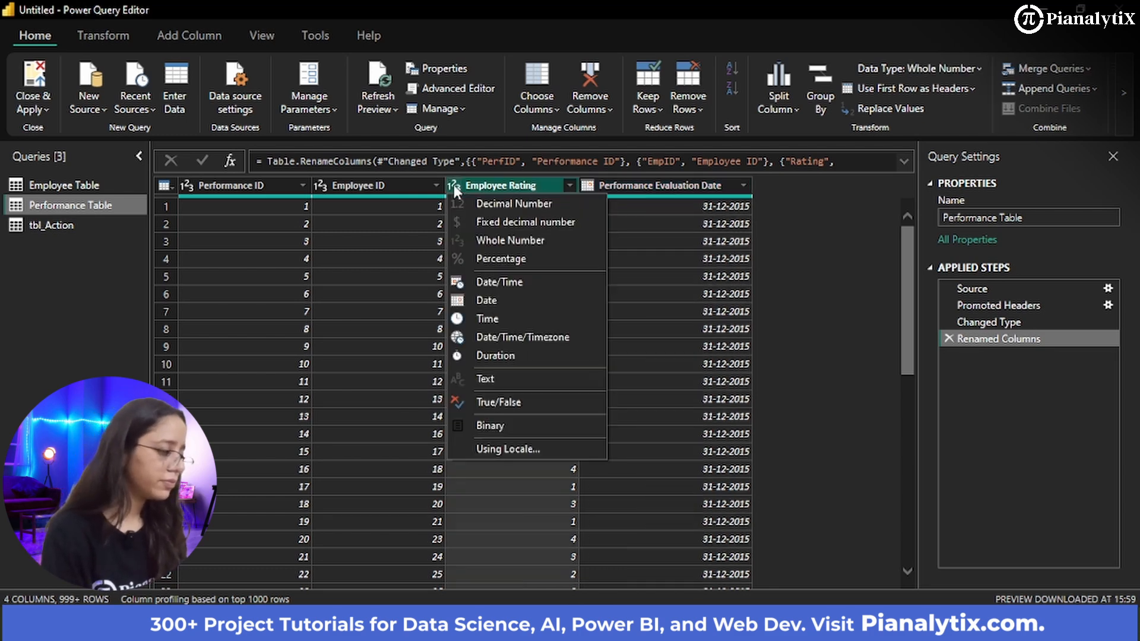
{"action": "left_click", "coordinate": [485, 205]}
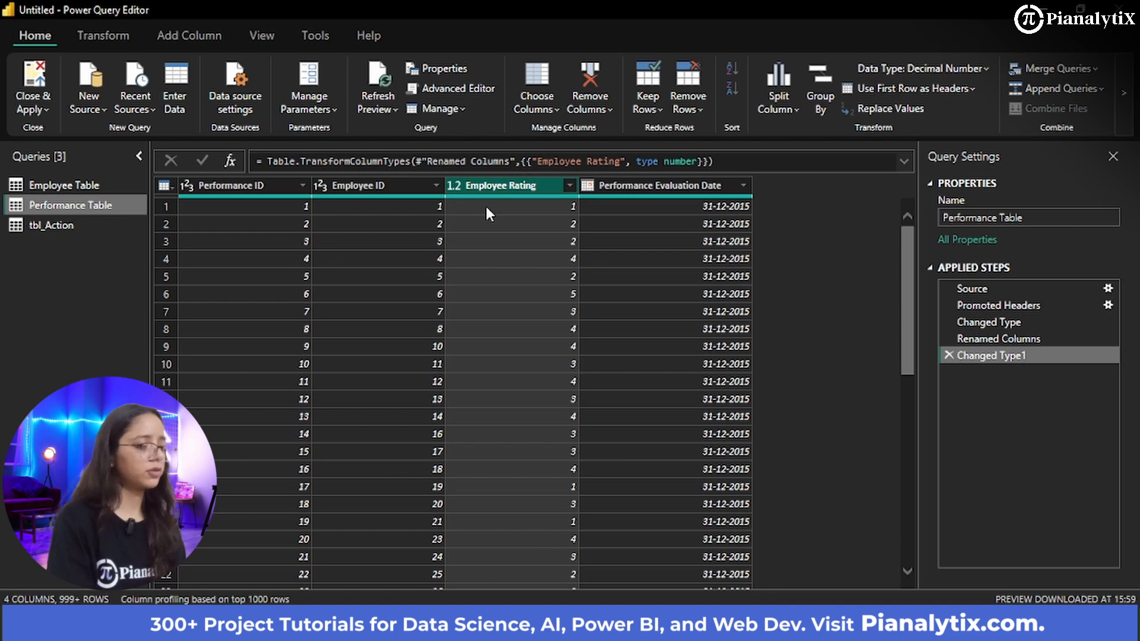
{"action": "left_click", "coordinate": [460, 187]}
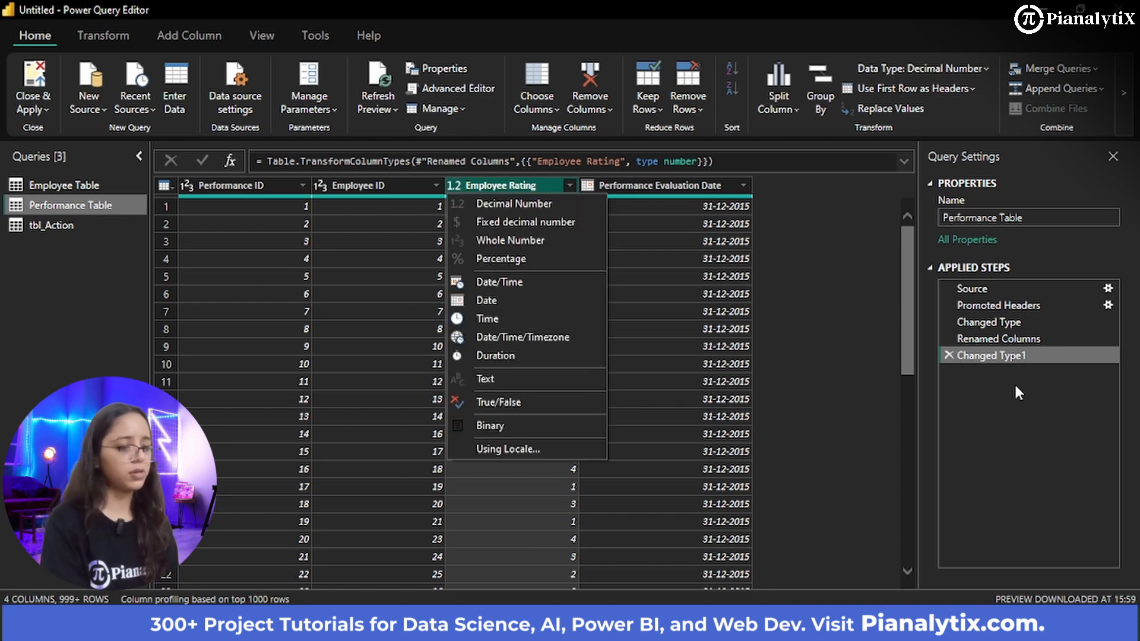
{"action": "left_click", "coordinate": [952, 356]}
{"action": "left_click", "coordinate": [951, 355]}
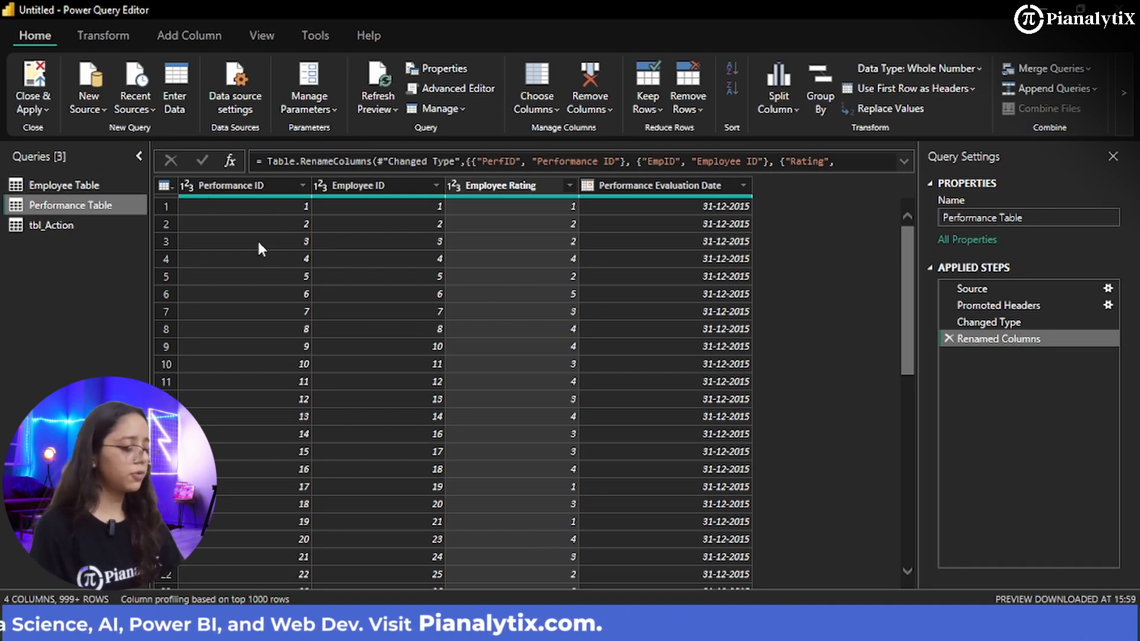
- Remove duplicate rows from the Performance Table based on all of its columns
{"action": "left_click", "coordinate": [240, 190]}
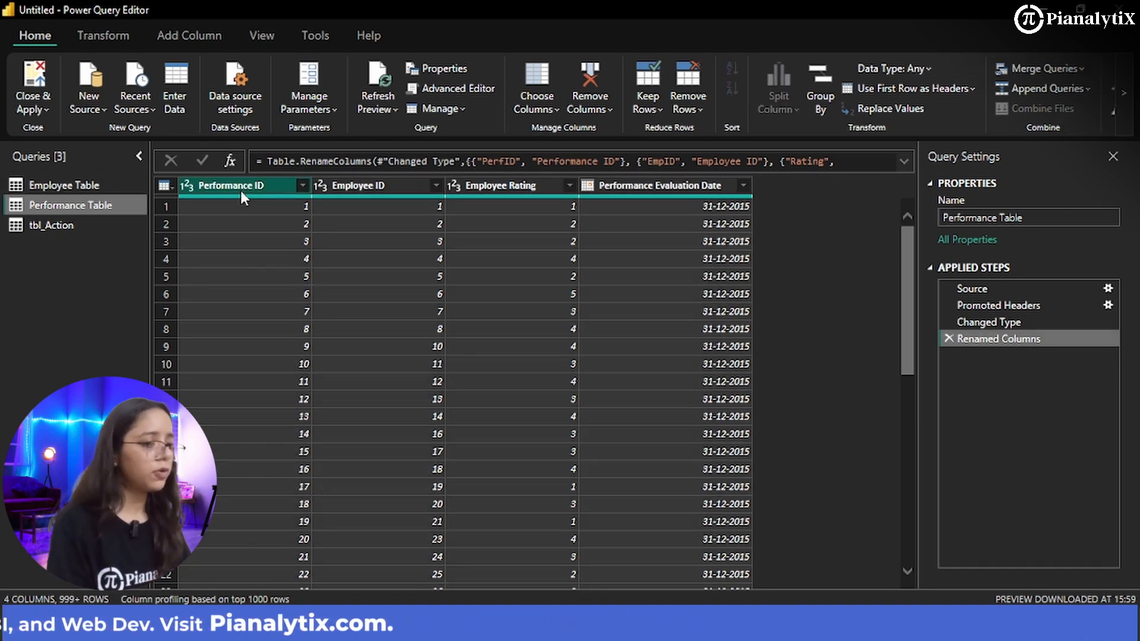
{"action": "left_click", "coordinate": [683, 101]}
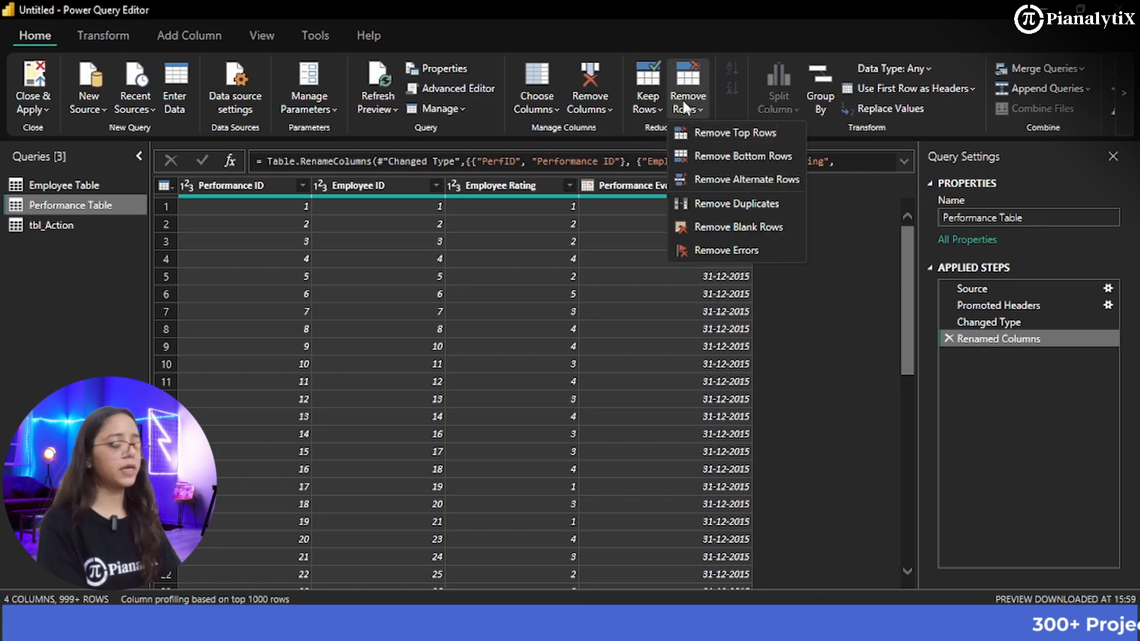
{"action": "left_click", "coordinate": [719, 203]}
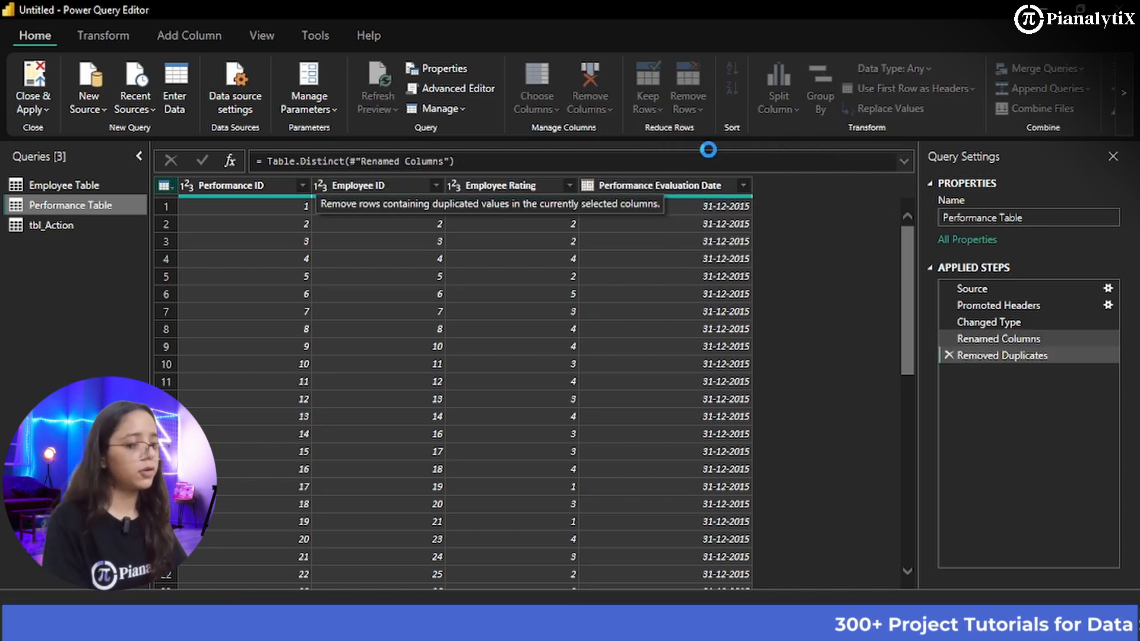
- Remove blank rows and rows with errors from the Performance Table across all columns
{"action": "left_click", "coordinate": [695, 113]}
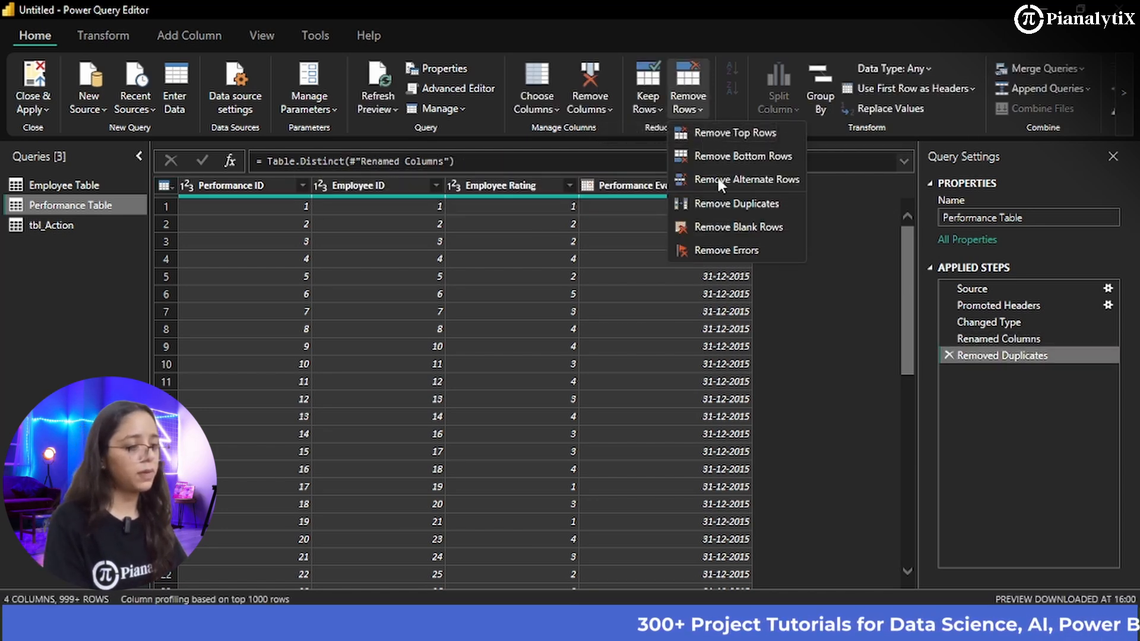
{"action": "left_click", "coordinate": [721, 230]}
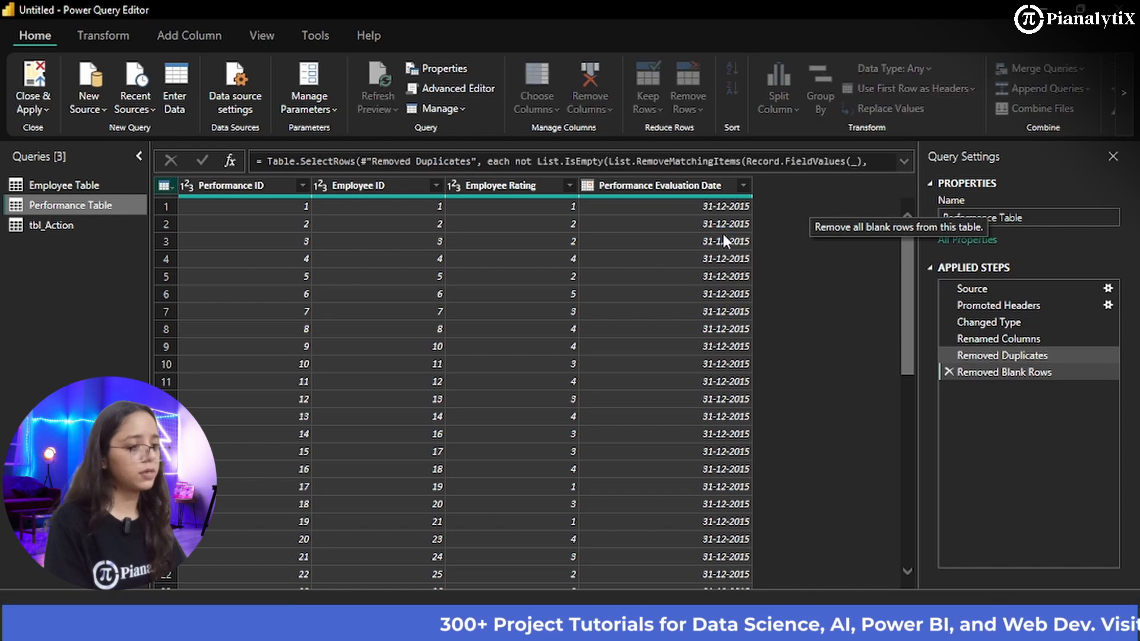
{"action": "left_click", "coordinate": [690, 115]}
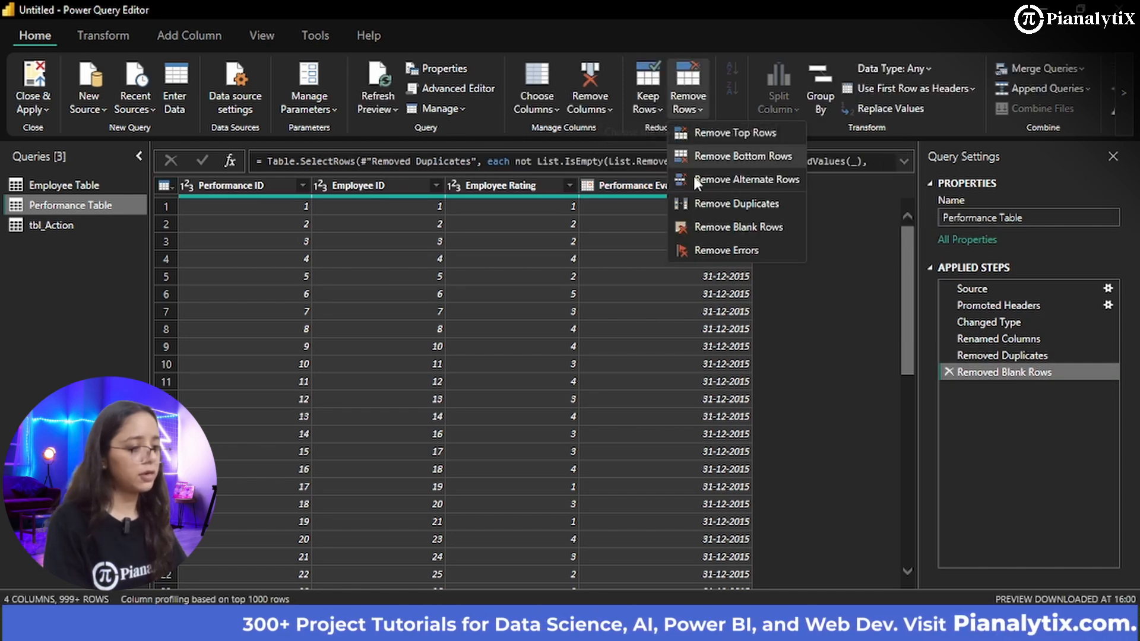
{"action": "left_click", "coordinate": [695, 249]}
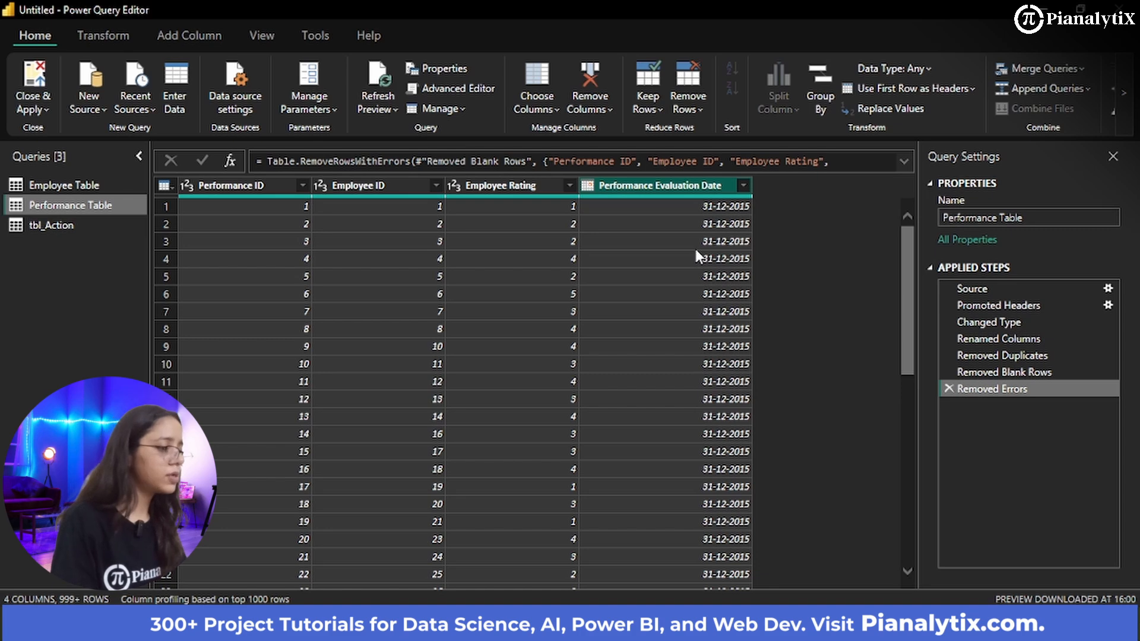
- Rename the tbl_Action query to Action Table
{"action": "left_click", "coordinate": [76, 227]}
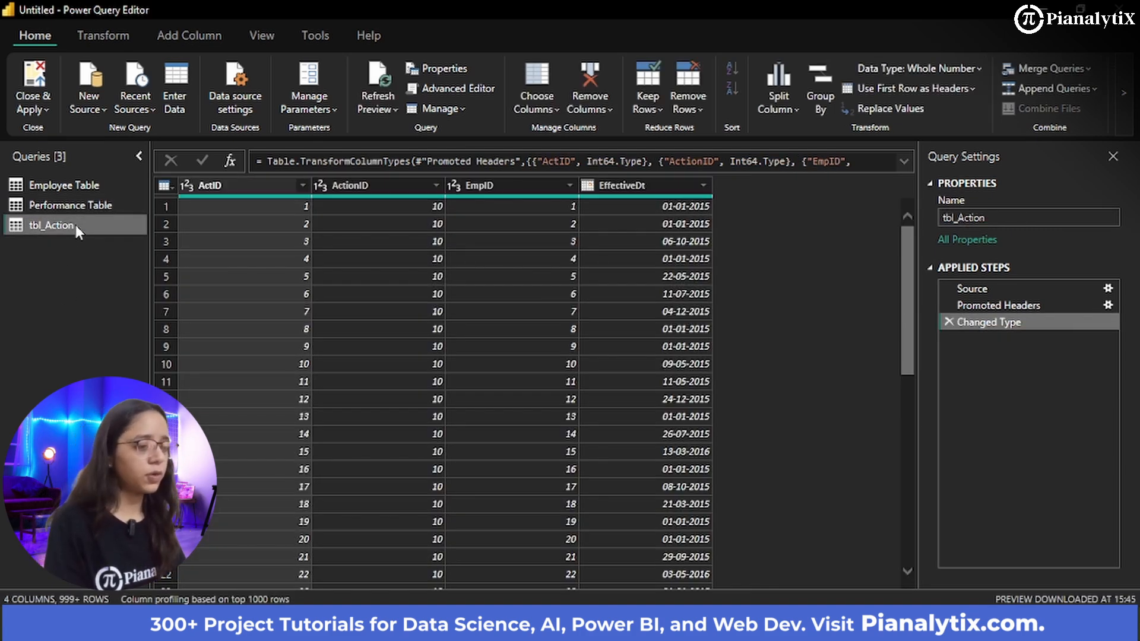
{"action": "left_click", "coordinate": [1001, 219]}
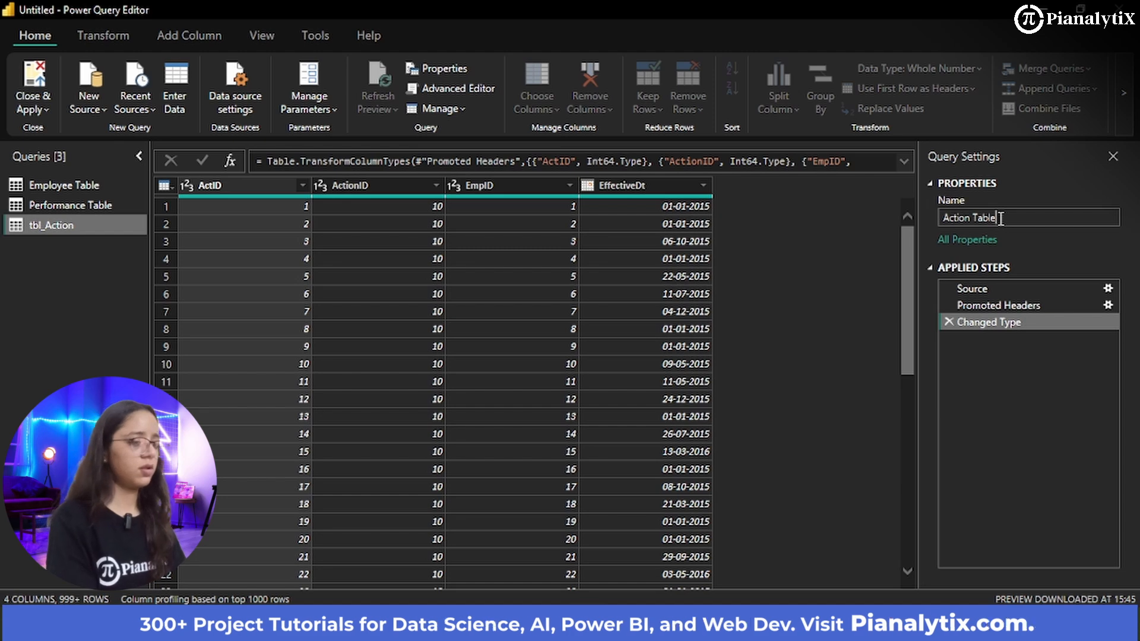
{"action": "key", "text": "Return"}
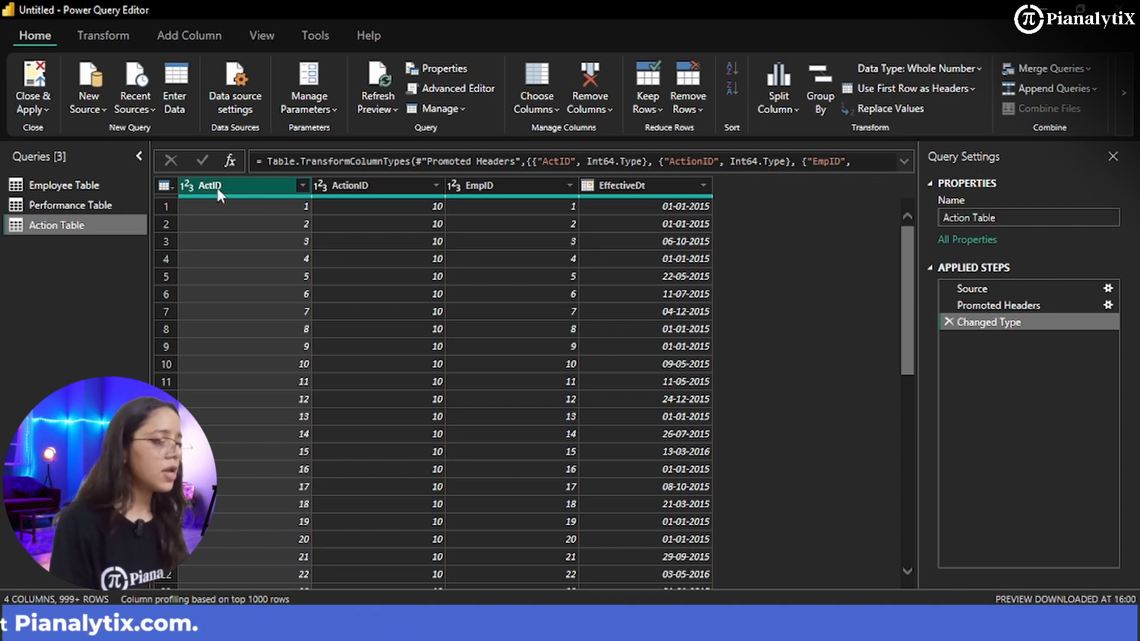
- Rename the ActionID column of the Action Table to Action Type
{"action": "left_click", "coordinate": [364, 185]}
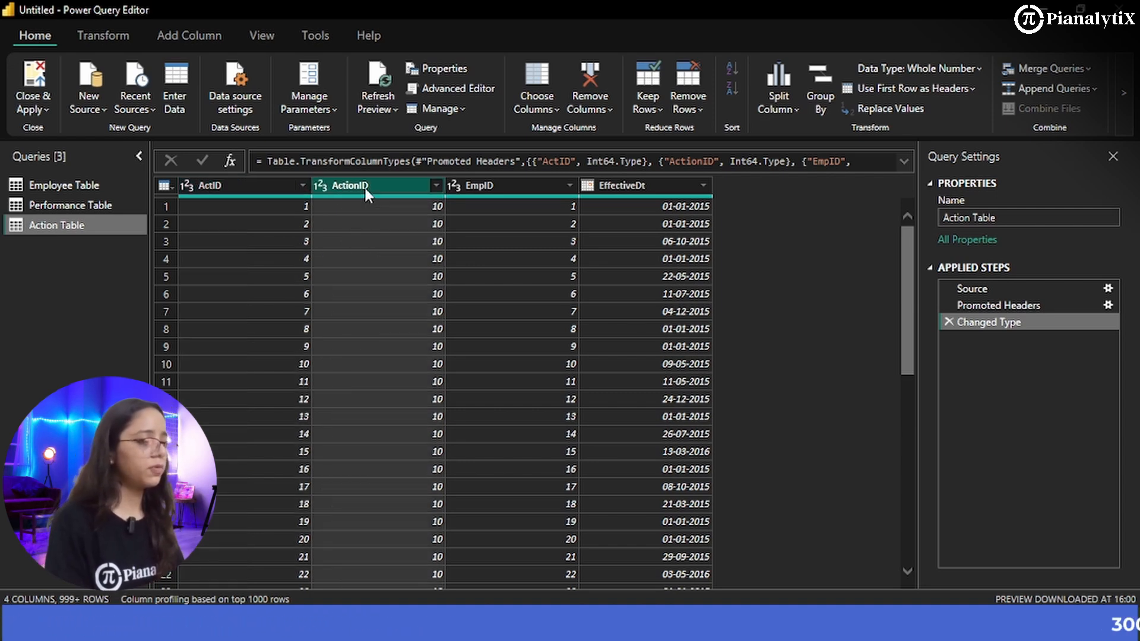
{"action": "double_click", "coordinate": [364, 185]}
{"action": "type", "text": "Ty"}
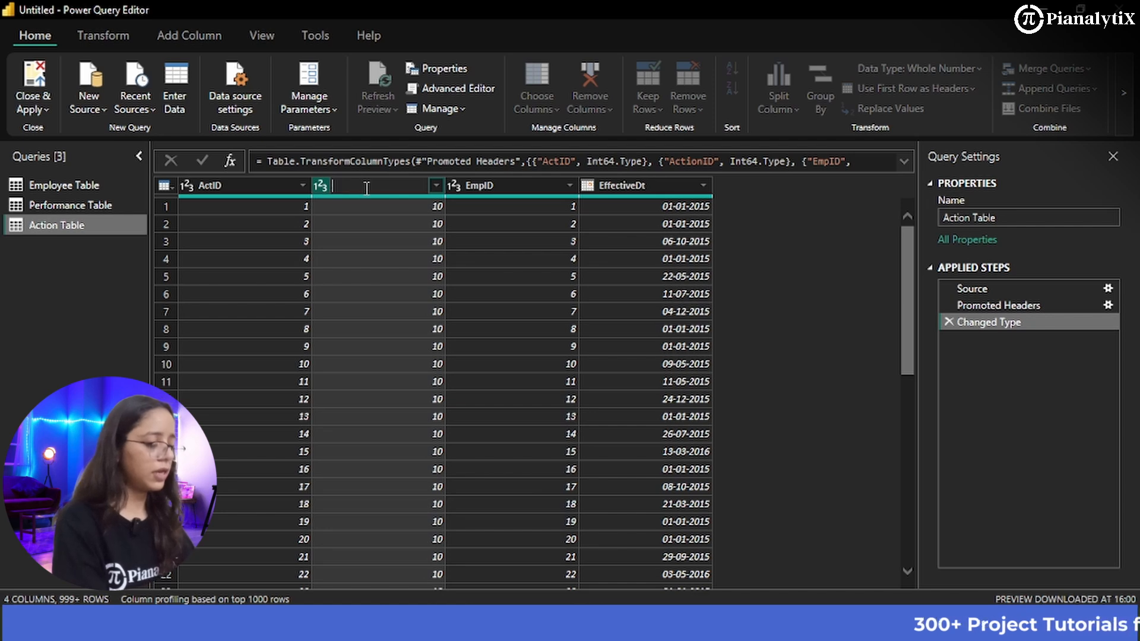
{"action": "key", "text": "BackSpace"}
{"action": "key", "text": "BackSpace"}
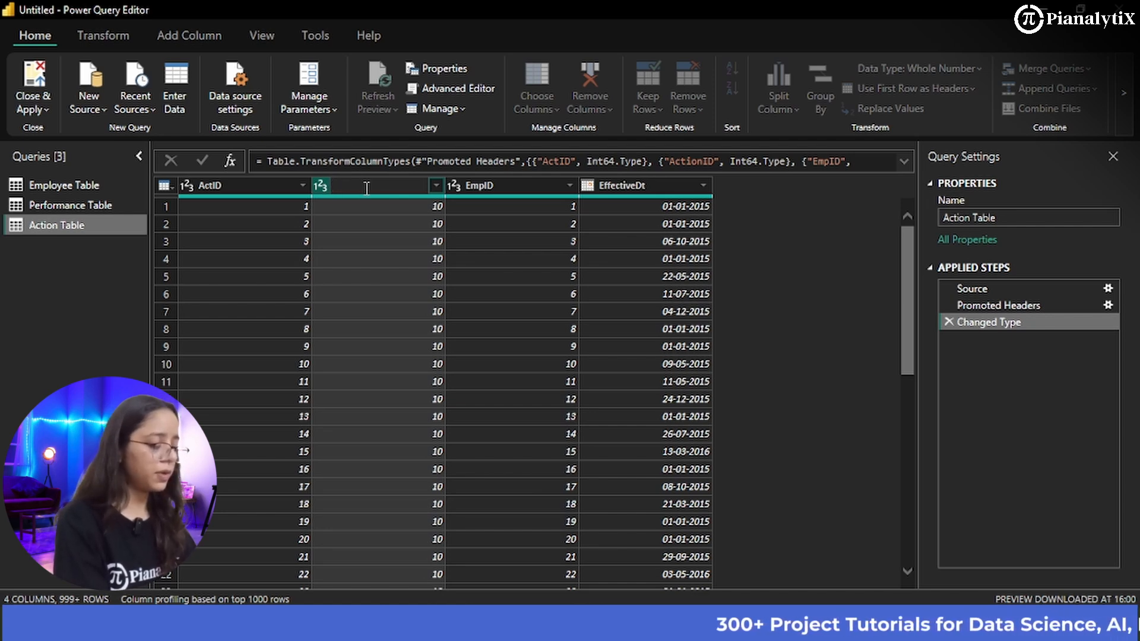
{"action": "type", "text": "Action I"}
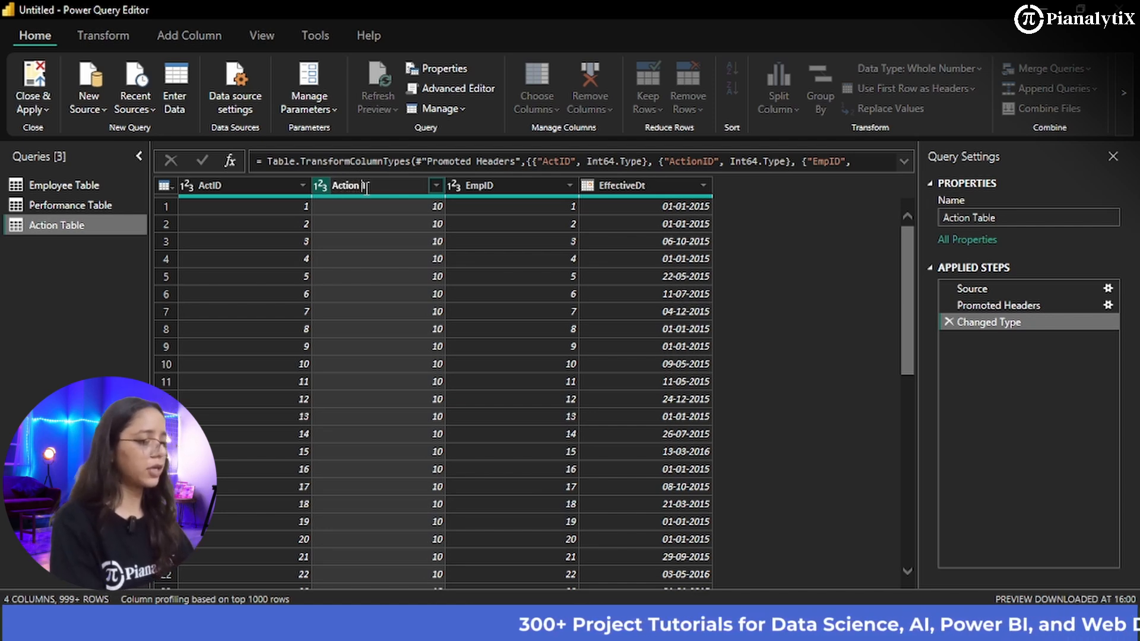
{"action": "type", "text": "ype"}
{"action": "key", "text": "Return"}
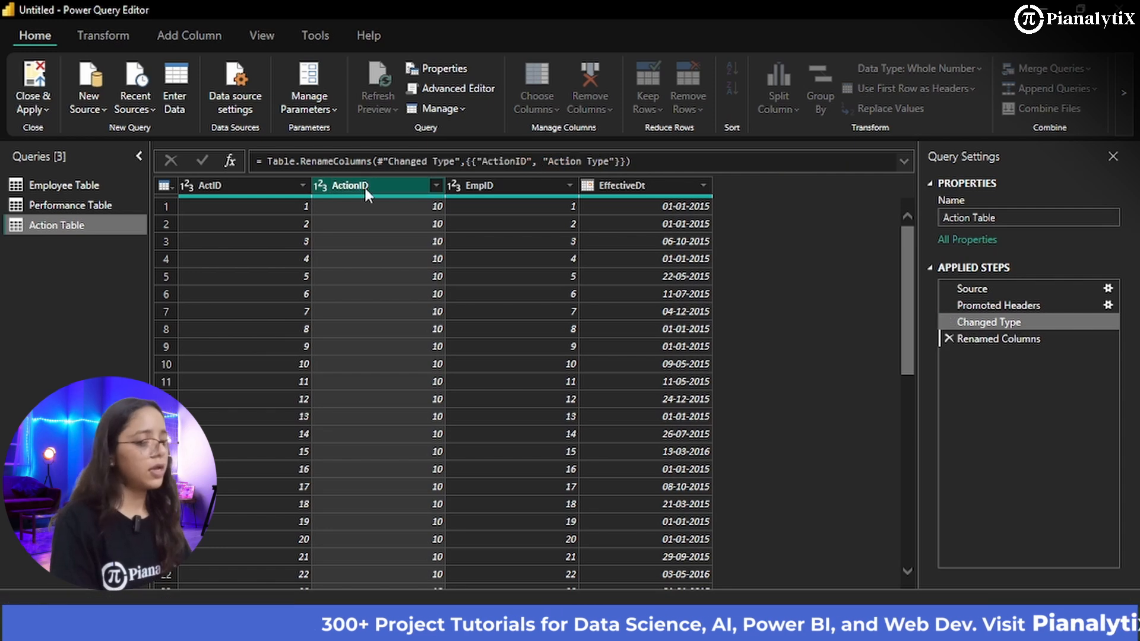
- Rename the EmpID column of the Action Table to Employee ID
{"action": "left_click", "coordinate": [507, 182]}
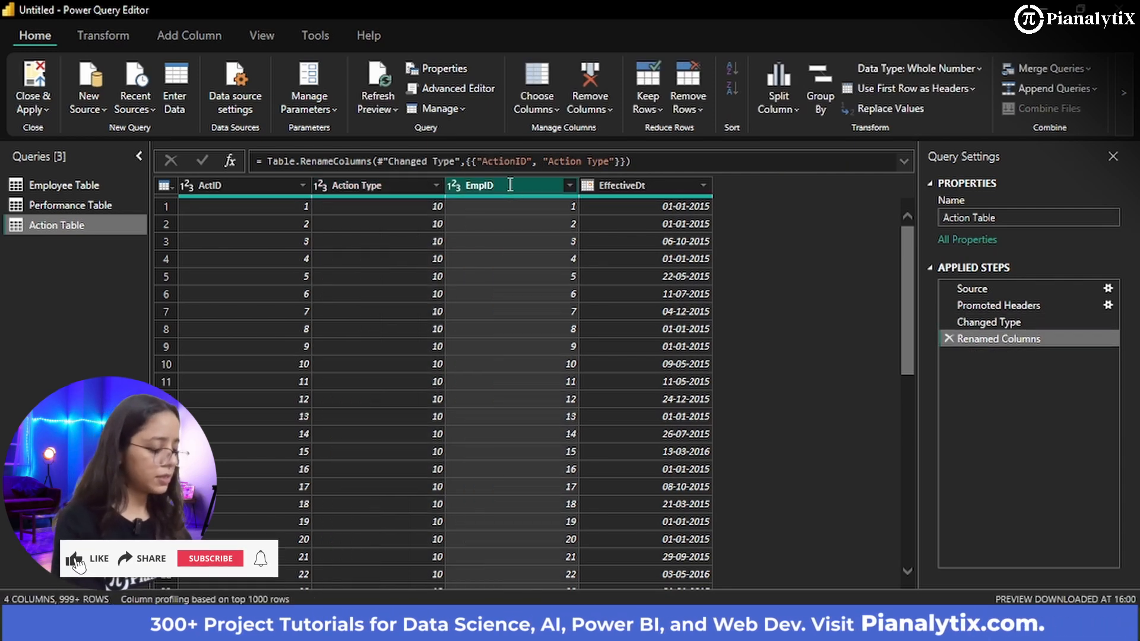
{"action": "double_click", "coordinate": [510, 184]}
{"action": "key", "text": "BackSpace"}
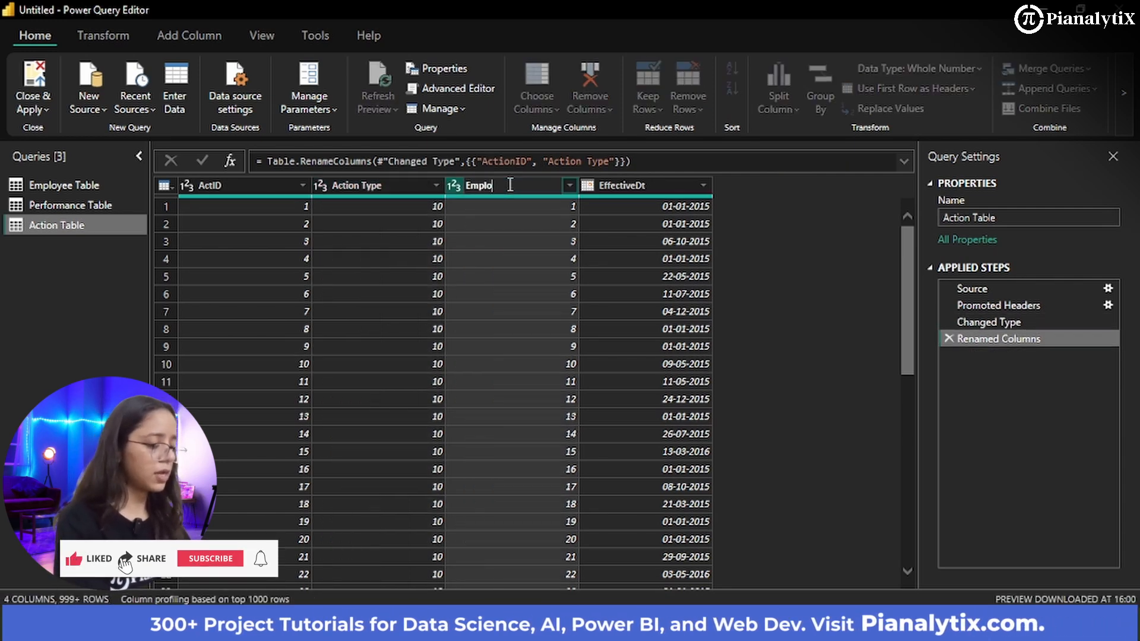
{"action": "key", "text": "Return"}
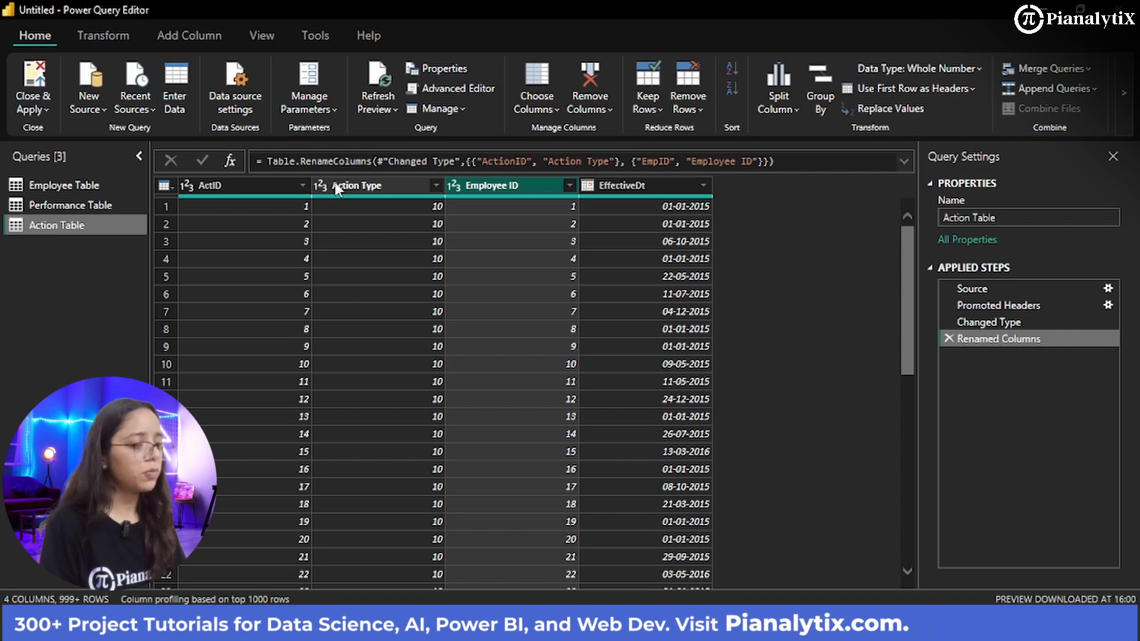
{"action": "left_click", "coordinate": [540, 203]}
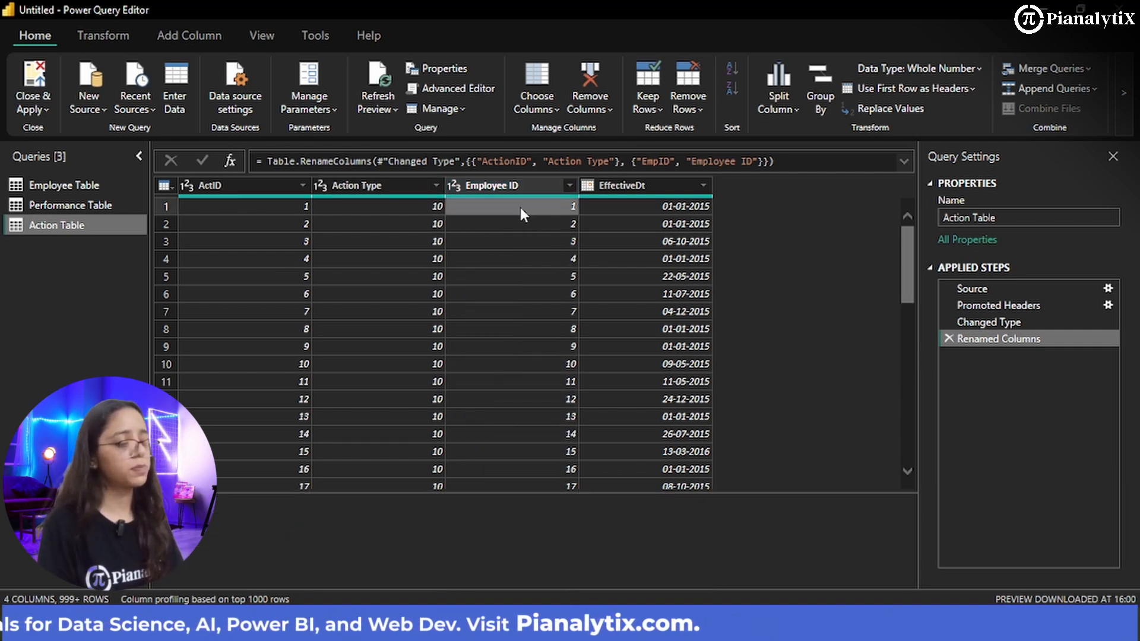
{"action": "left_click", "coordinate": [357, 204]}
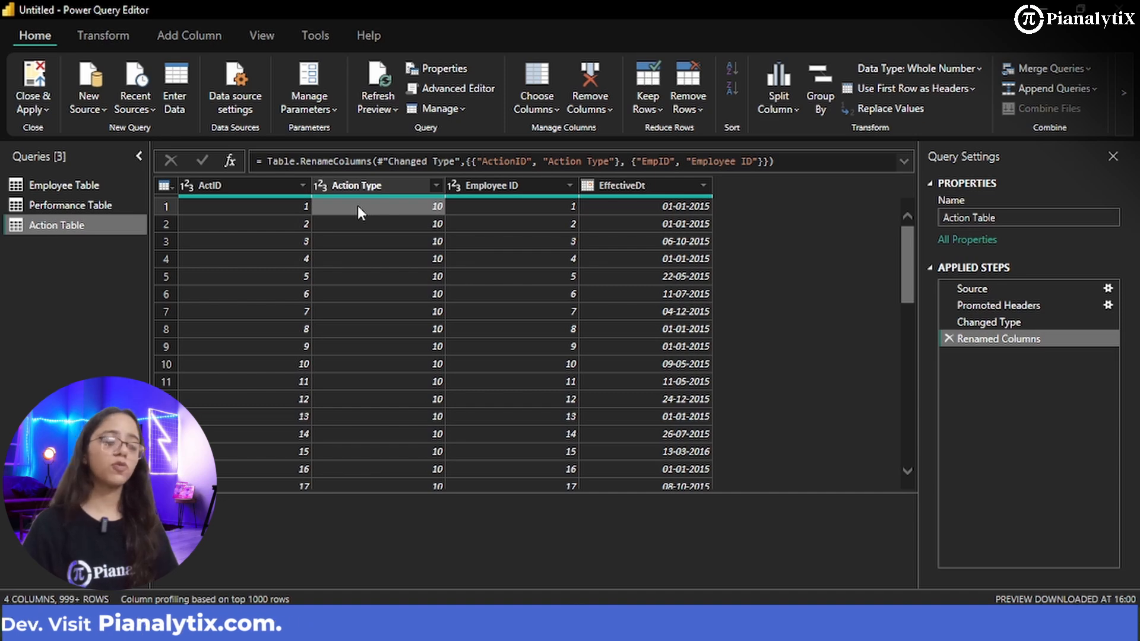
{"action": "left_click", "coordinate": [483, 206]}
{"action": "left_click", "coordinate": [440, 204]}
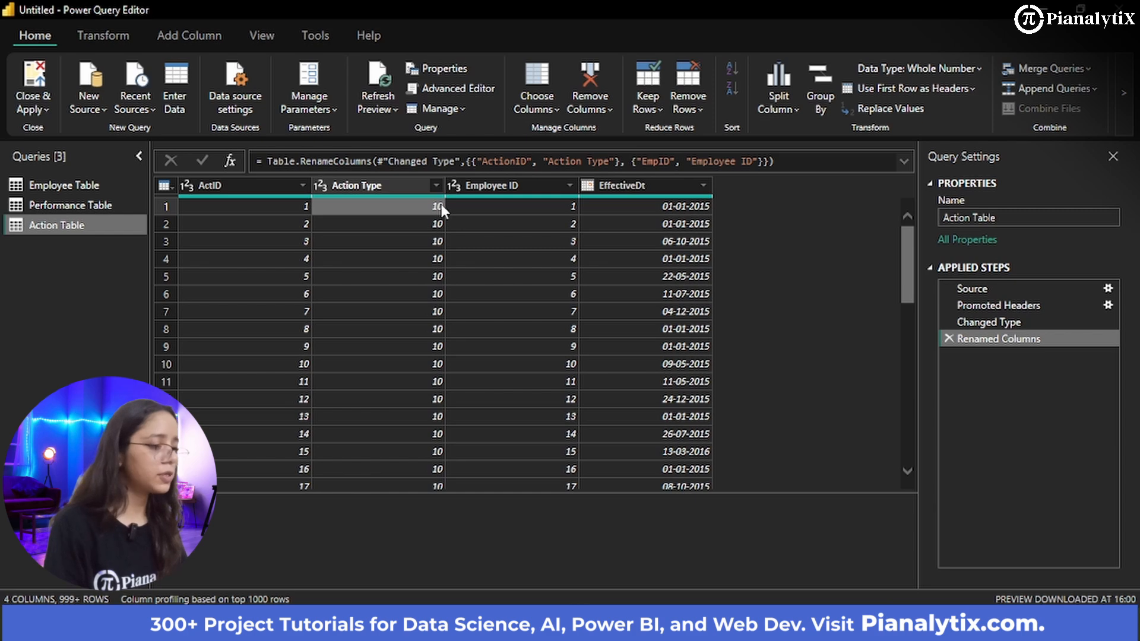
- Change the data type of the Action Table's Action Type column to Text
{"action": "left_click_drag", "start_coordinate": [311, 186], "coordinate": [321, 185]}
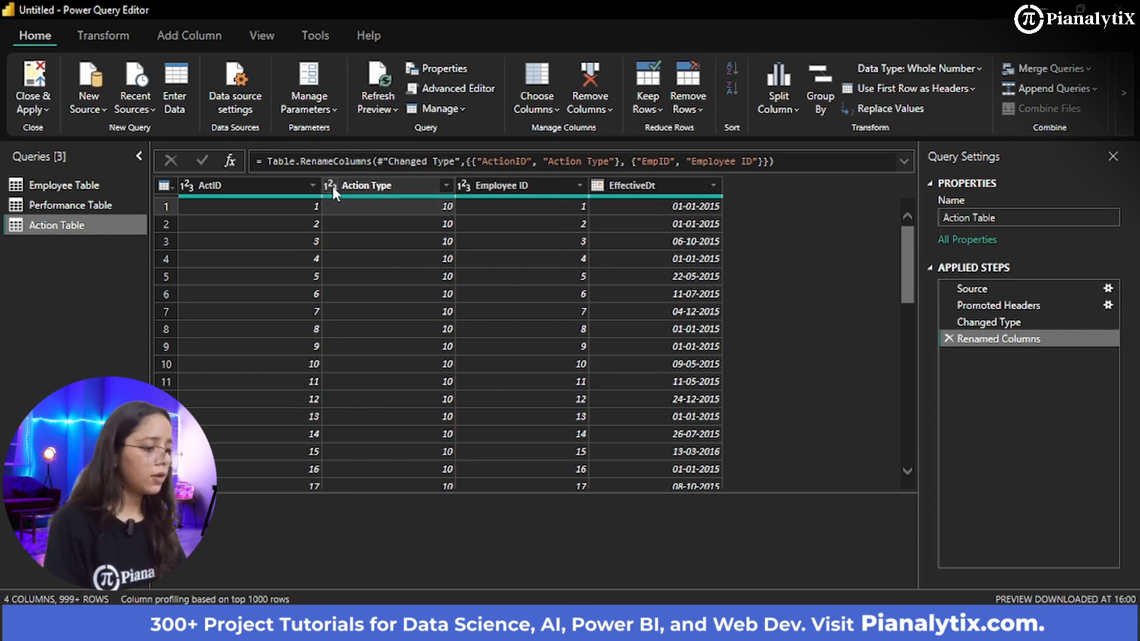
{"action": "left_click", "coordinate": [332, 187]}
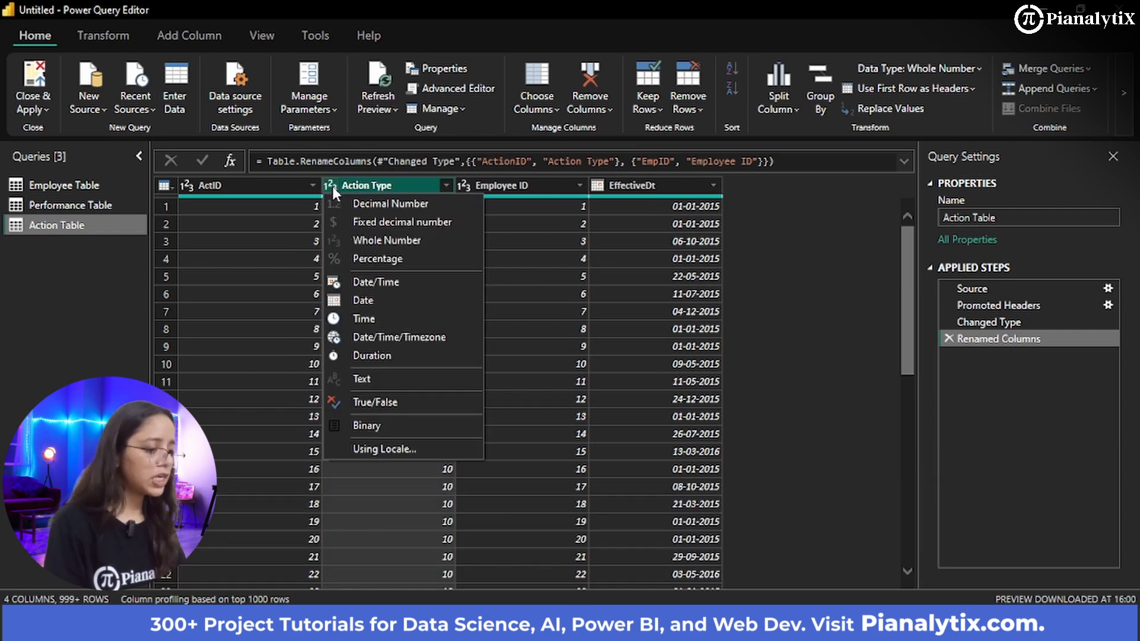
{"action": "left_click", "coordinate": [375, 376]}
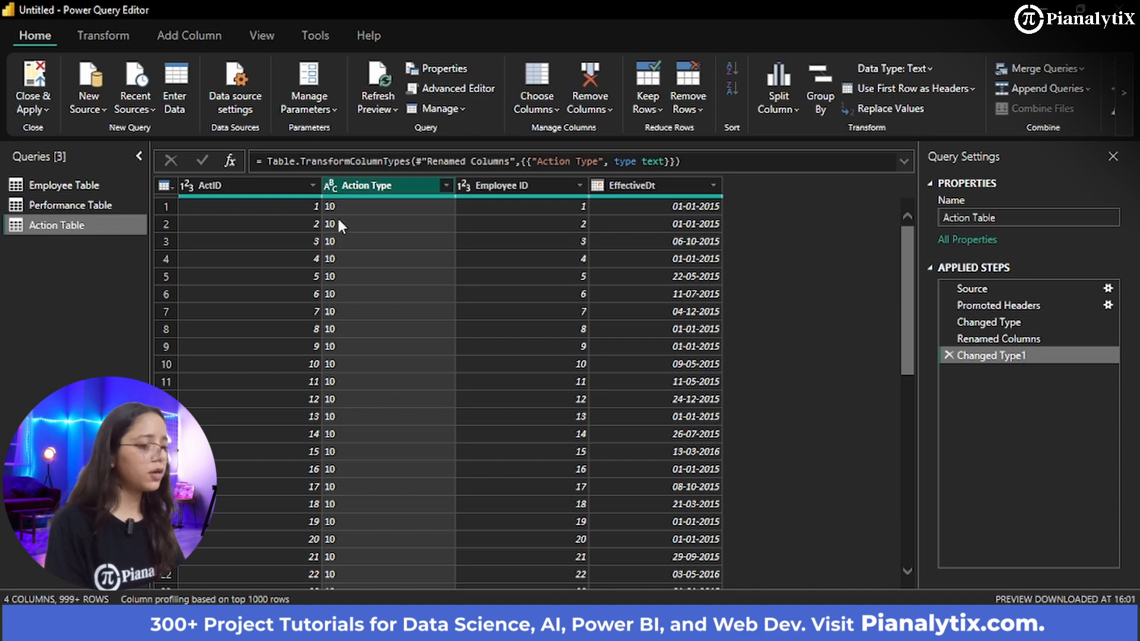
- Replace the value 10 with Hiring in the Action Type column
{"action": "right_click", "coordinate": [346, 197]}
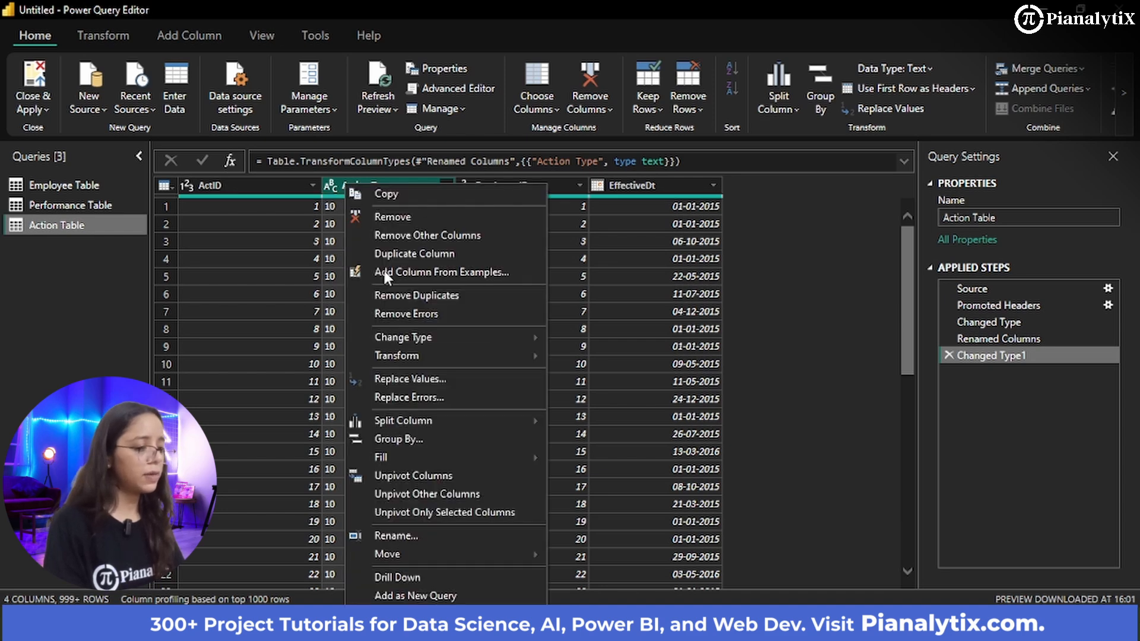
{"action": "left_click", "coordinate": [439, 380]}
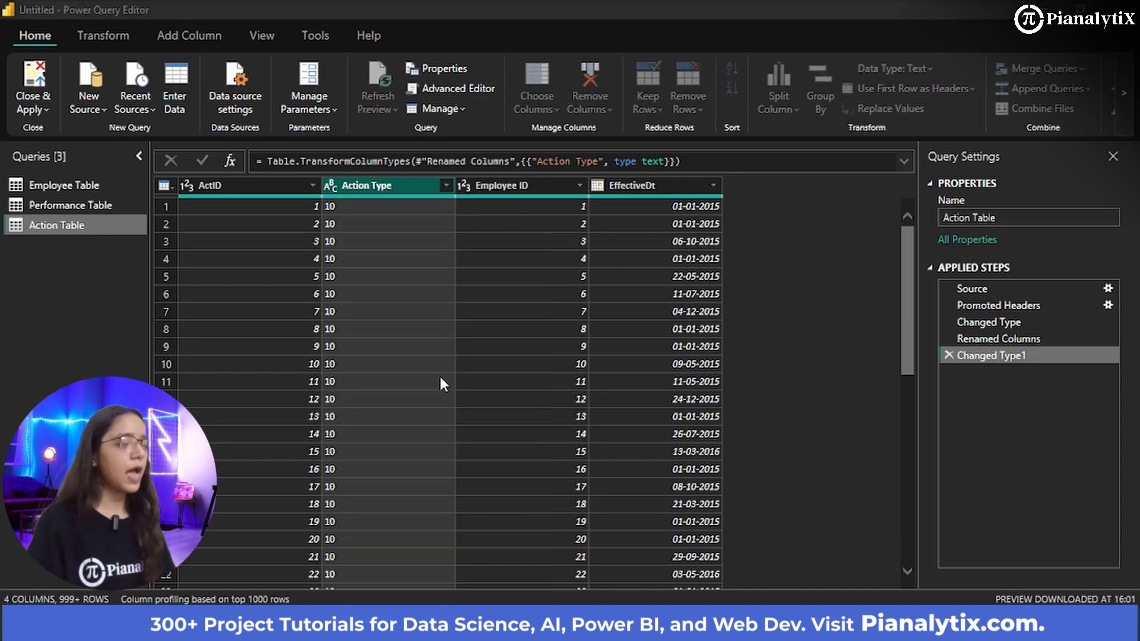
{"action": "type", "text": "10"}
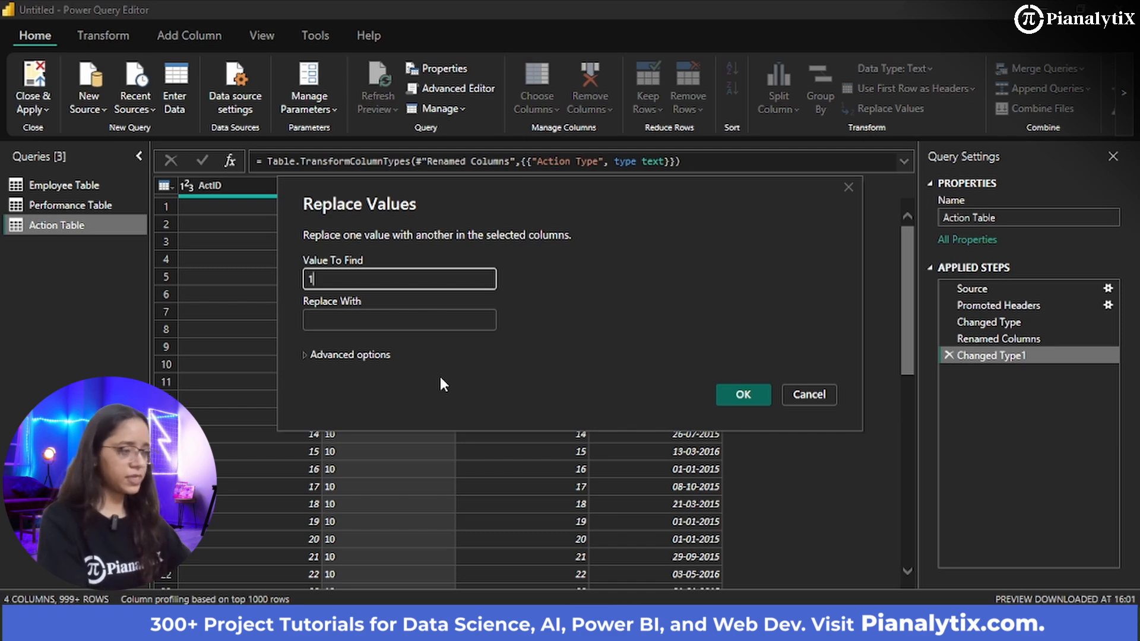
{"action": "left_click", "coordinate": [455, 321]}
{"action": "type", "text": "H"}
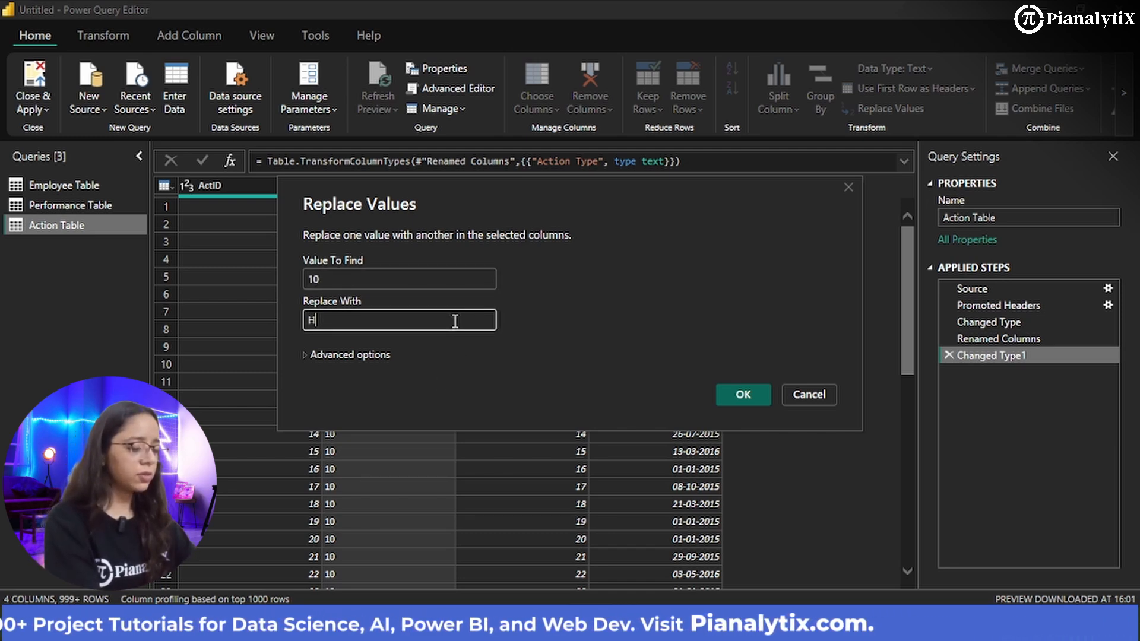
{"action": "type", "text": "iring"}
{"action": "key", "text": "Return"}
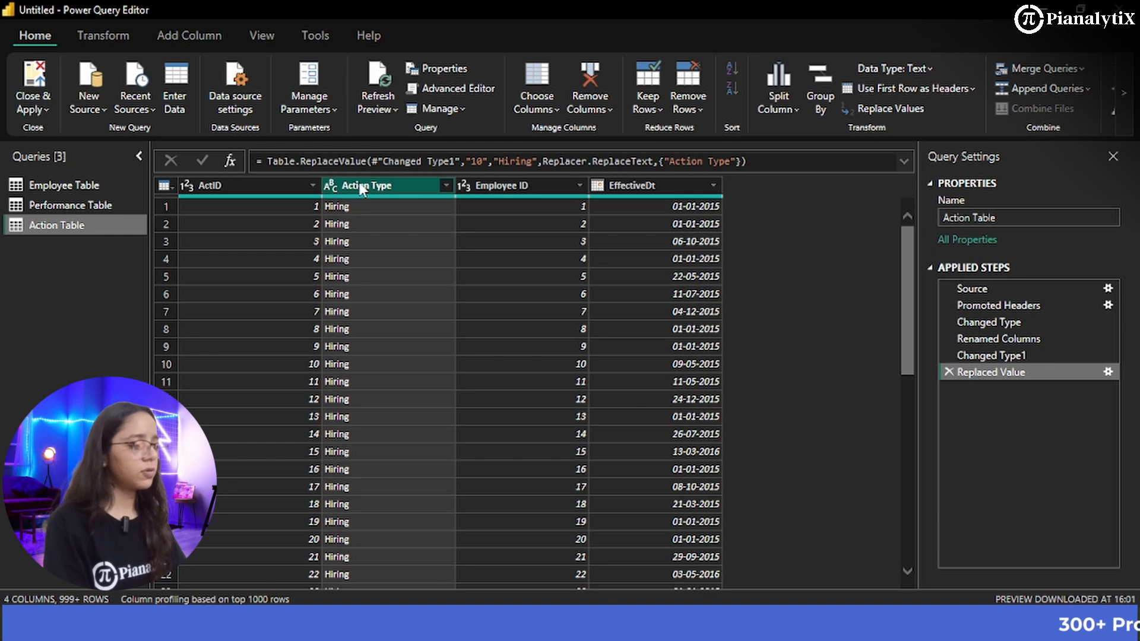
- Replace the value 90 with Promotion in the Action Type column
{"action": "right_click", "coordinate": [342, 185]}
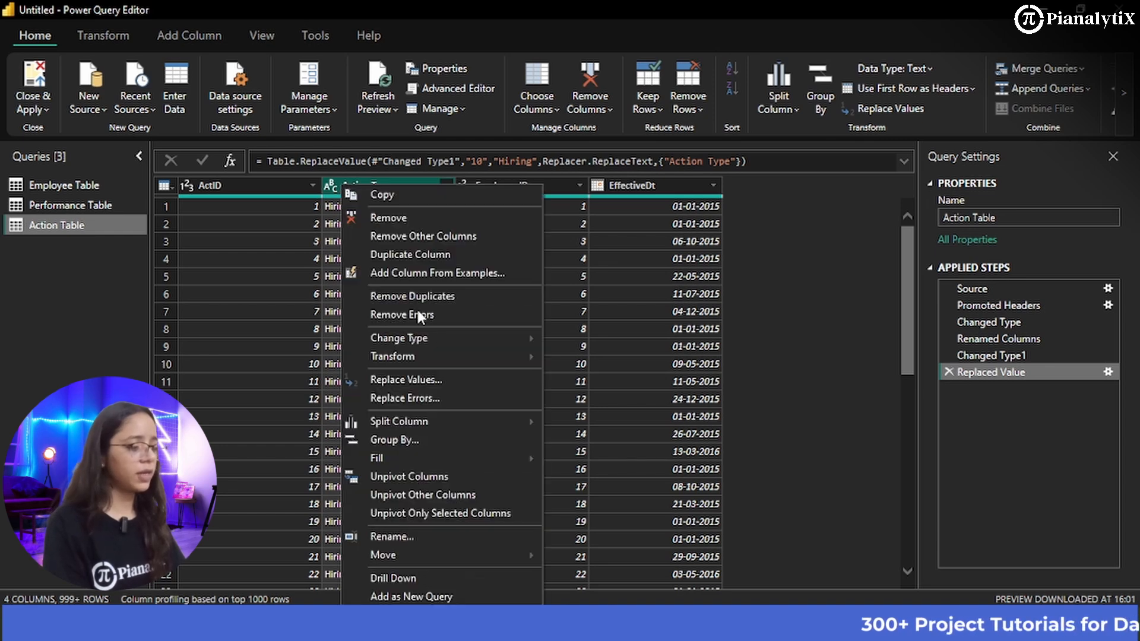
{"action": "left_click", "coordinate": [436, 382]}
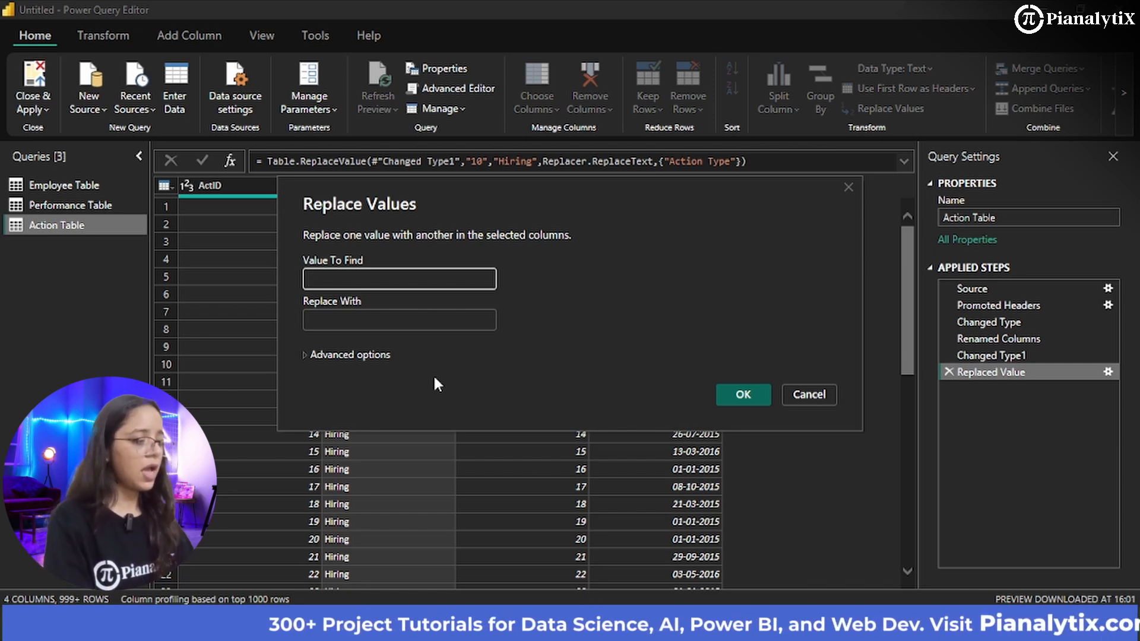
{"action": "type", "text": "90"}
{"action": "left_click", "coordinate": [430, 322]}
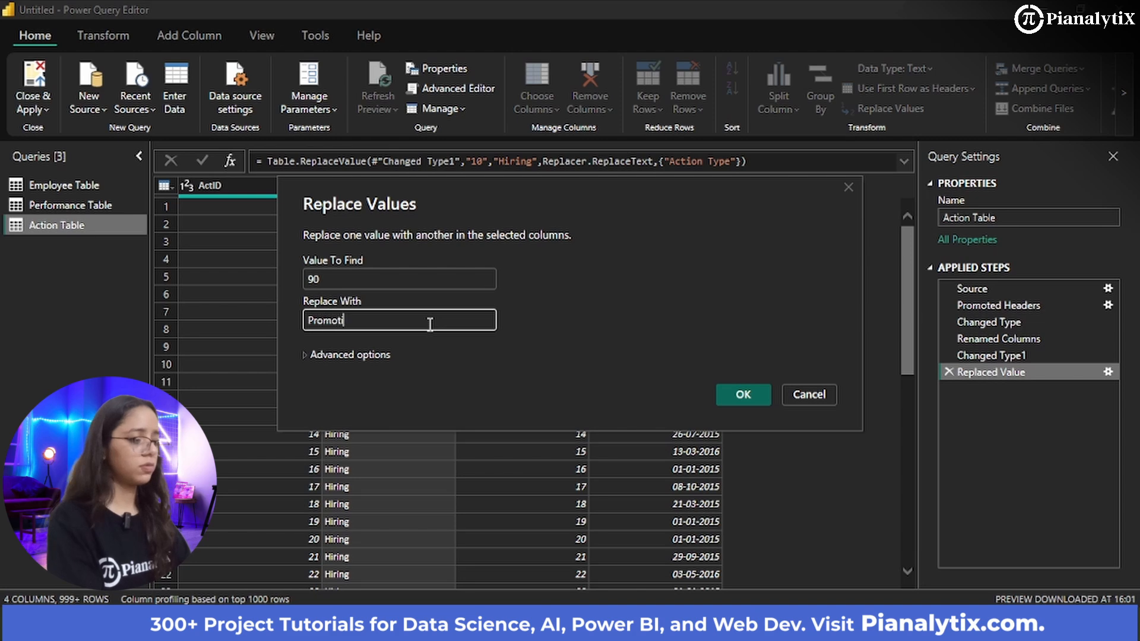
{"action": "key", "text": "Return"}
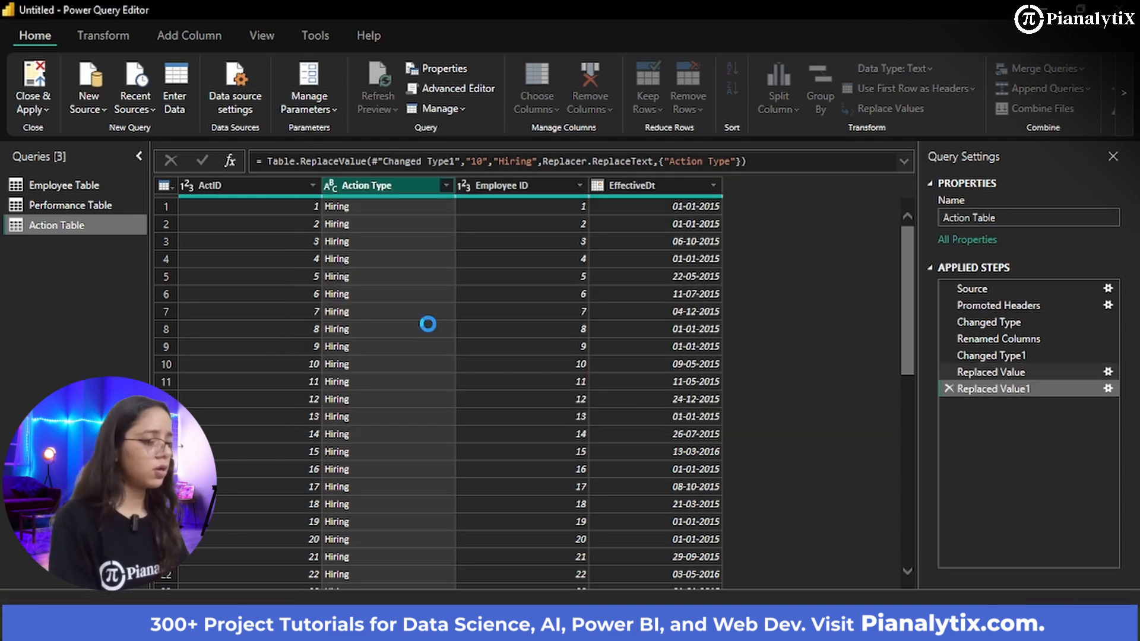
- Replace the value 91 with Termination in the Action Type column
{"action": "right_click", "coordinate": [366, 189]}
{"action": "left_click", "coordinate": [451, 380]}
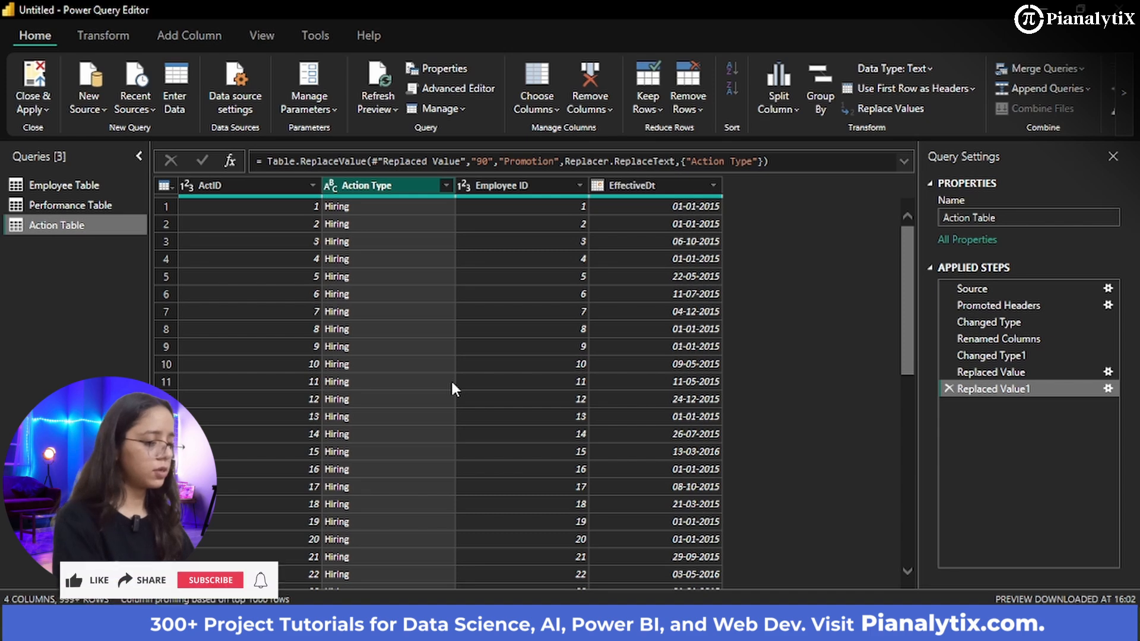
{"action": "type", "text": "91"}
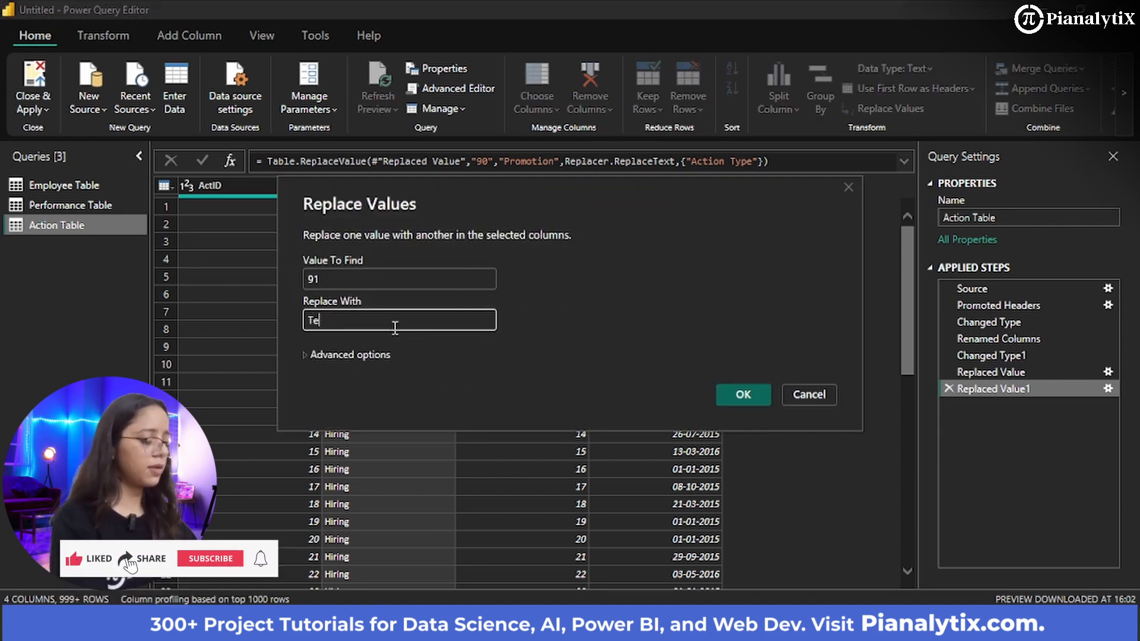
{"action": "left_click", "coordinate": [394, 320]}
{"action": "type", "text": "Termination"}
{"action": "key", "text": "Return"}
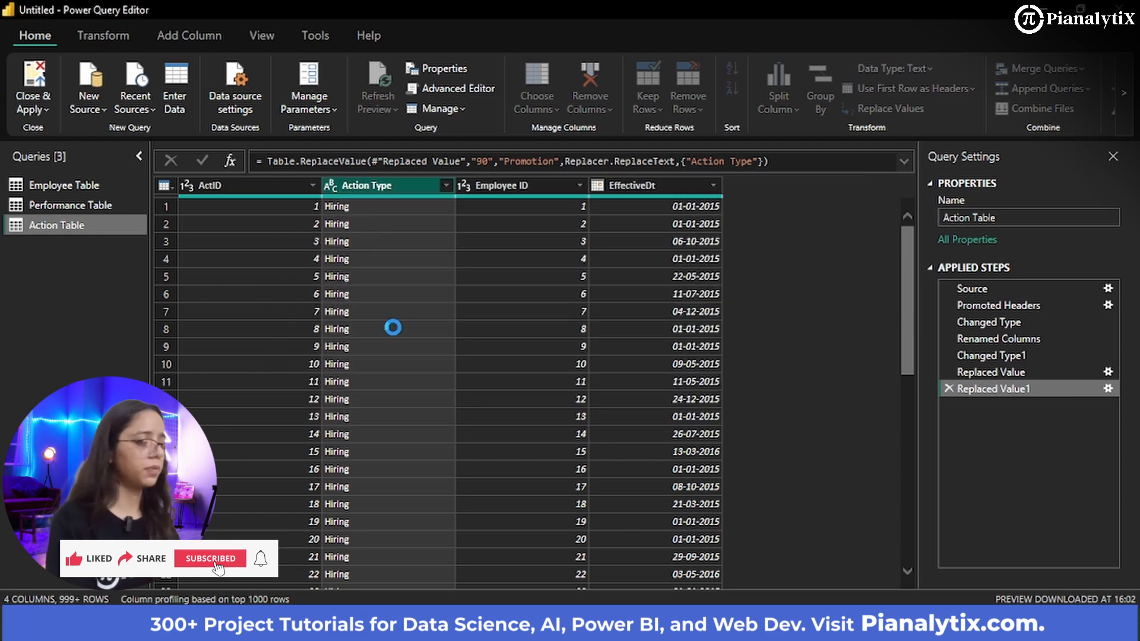
- Replace the value 30 with Training and Seminar in the Action Type column
{"action": "right_click", "coordinate": [381, 194]}
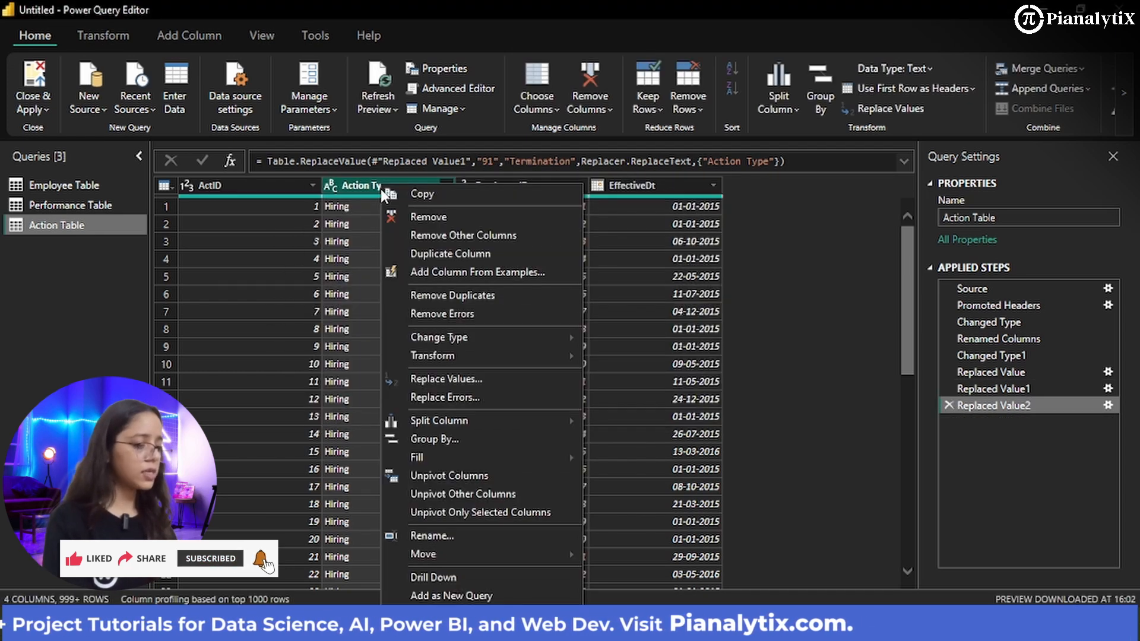
{"action": "left_click", "coordinate": [475, 379]}
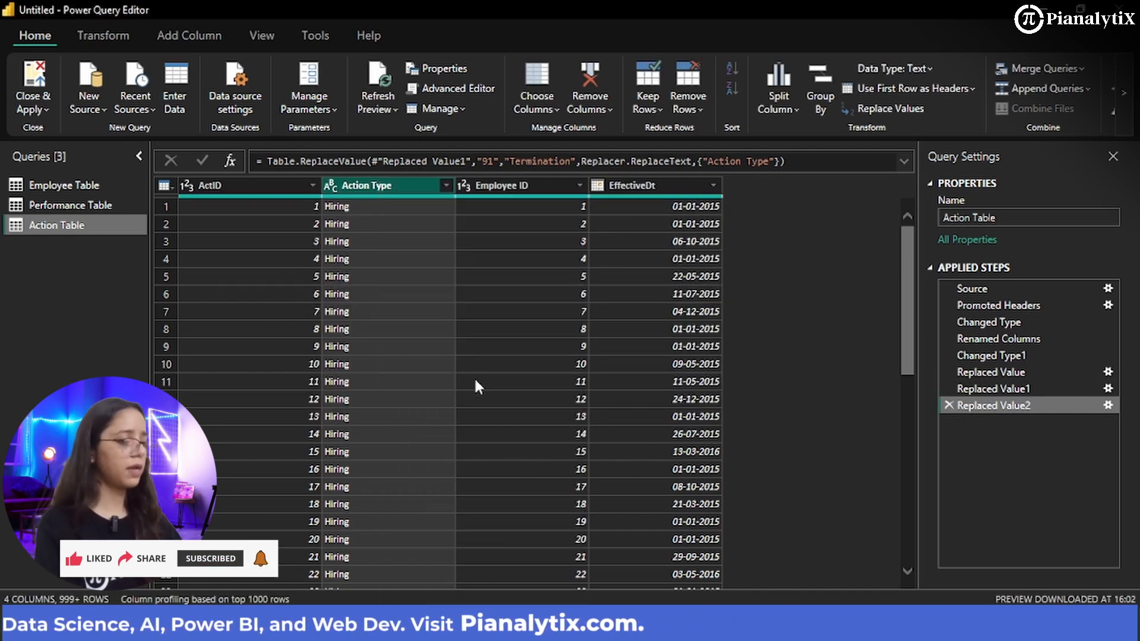
{"action": "type", "text": "30"}
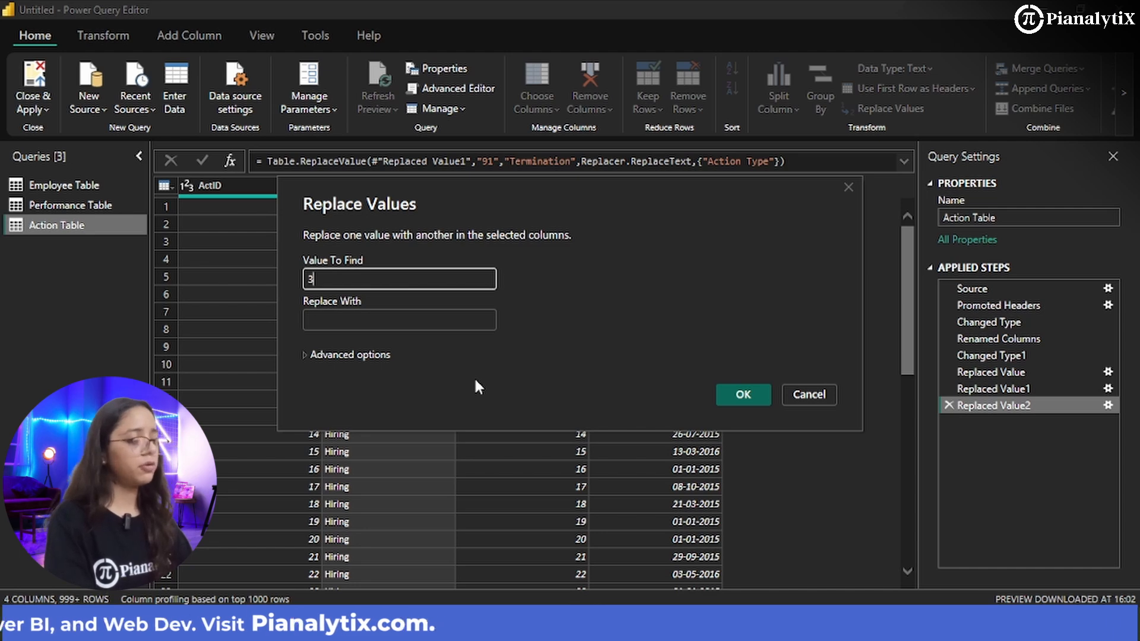
{"action": "left_click", "coordinate": [407, 321]}
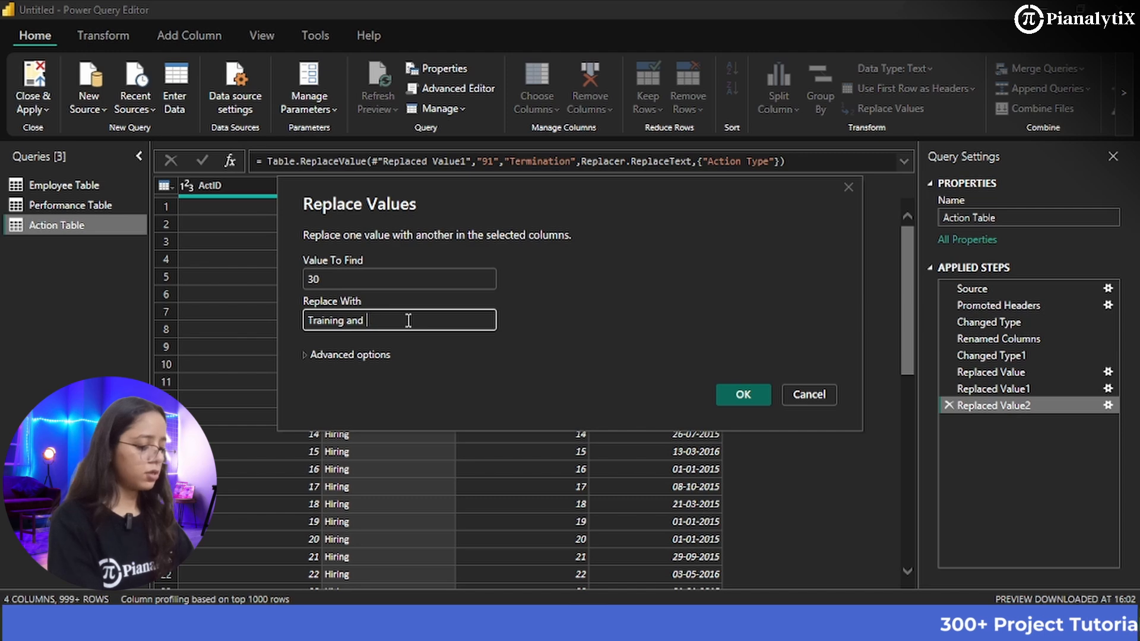
{"action": "type", "text": "Training and Seminar"}
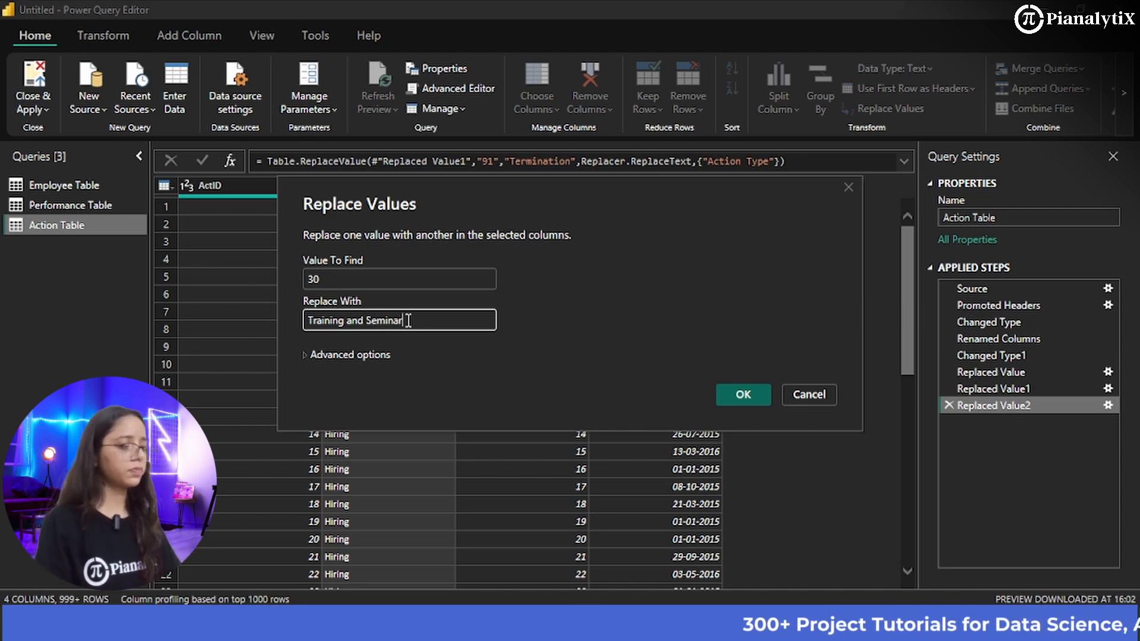
{"action": "key", "text": "Return"}
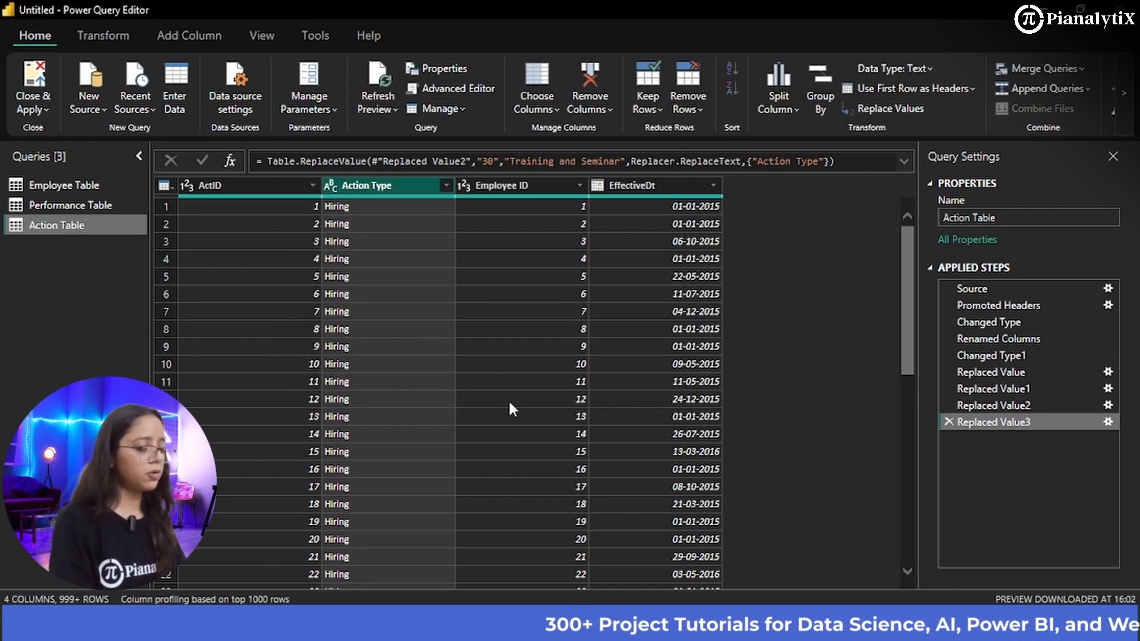
{"action": "scroll", "coordinate": [510, 404], "scroll_direction": "down", "scroll_amount": 5}
{"action": "scroll", "coordinate": [510, 403], "scroll_direction": "up", "scroll_amount": 3}
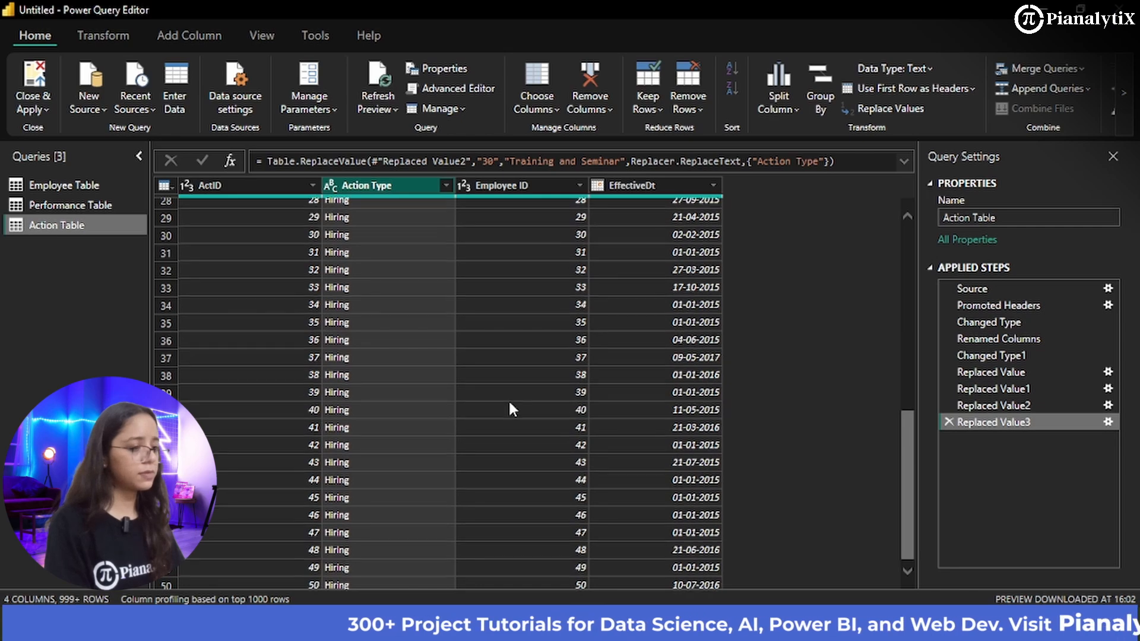
{"action": "scroll", "coordinate": [509, 404], "scroll_direction": "up", "scroll_amount": 3}
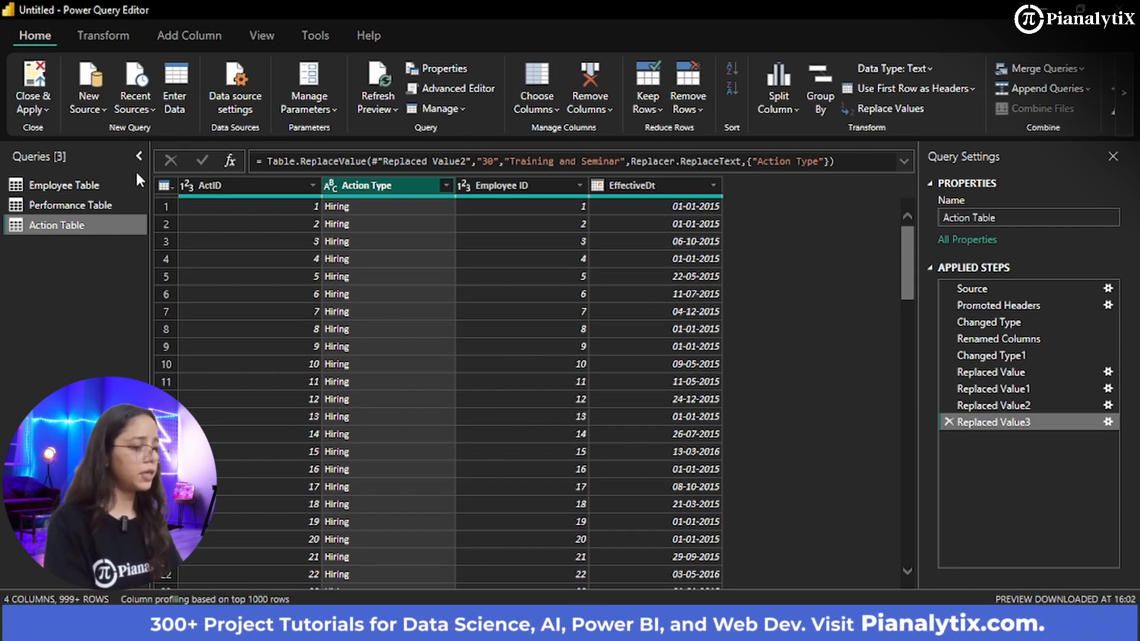
- Apply all pending query changes and close the Power Query Editor to return to the report
{"action": "left_click", "coordinate": [115, 189]}
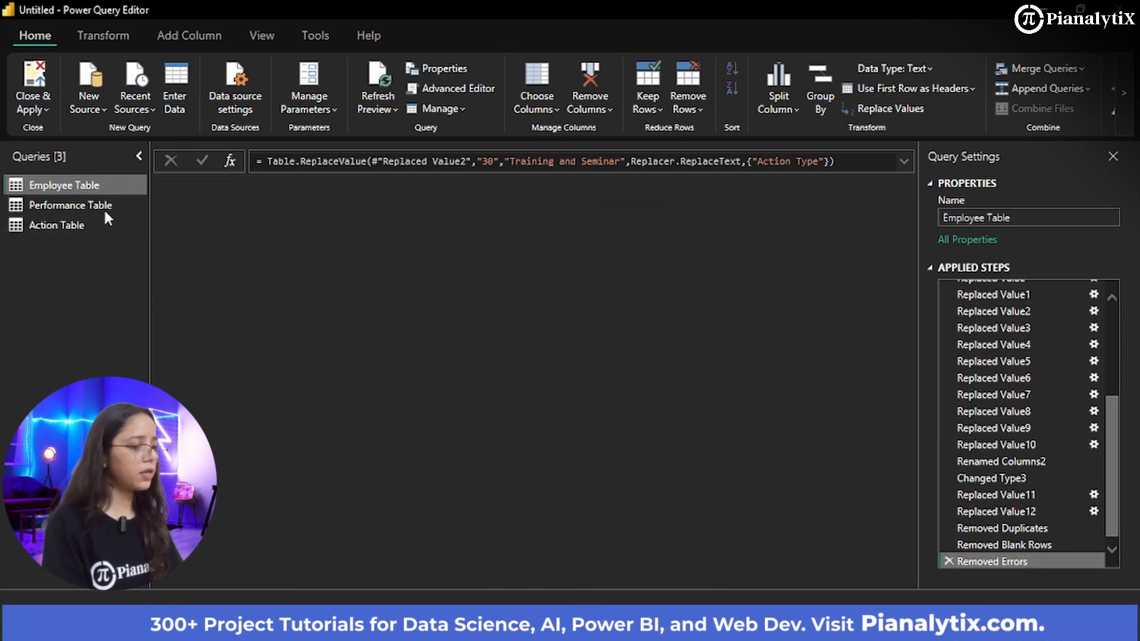
{"action": "left_click", "coordinate": [100, 226]}
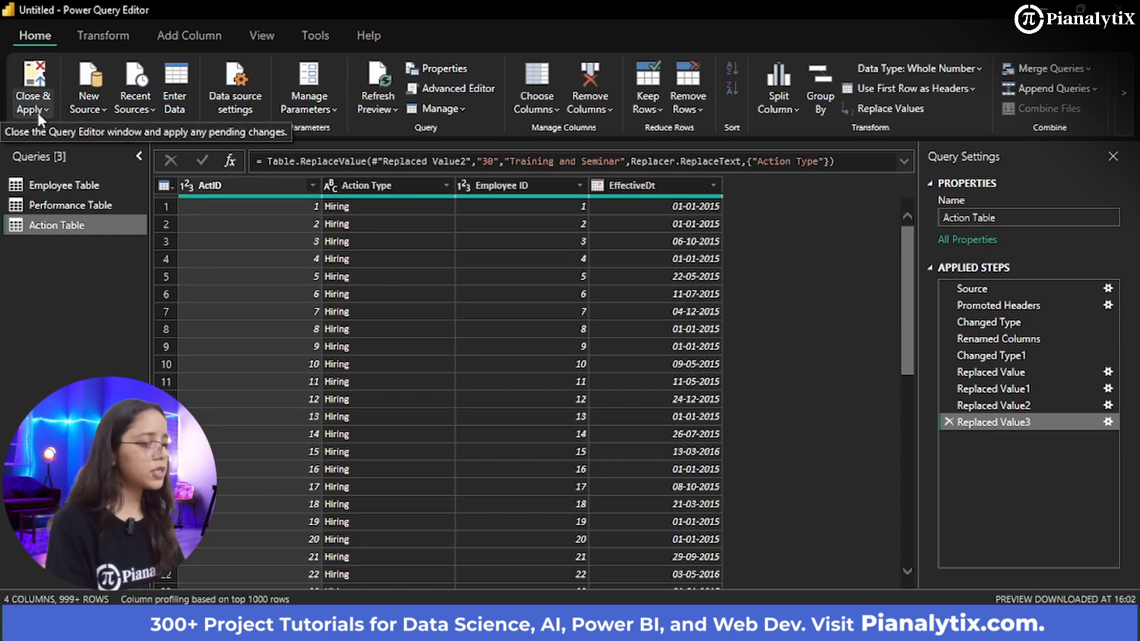
{"action": "left_click", "coordinate": [35, 107]}
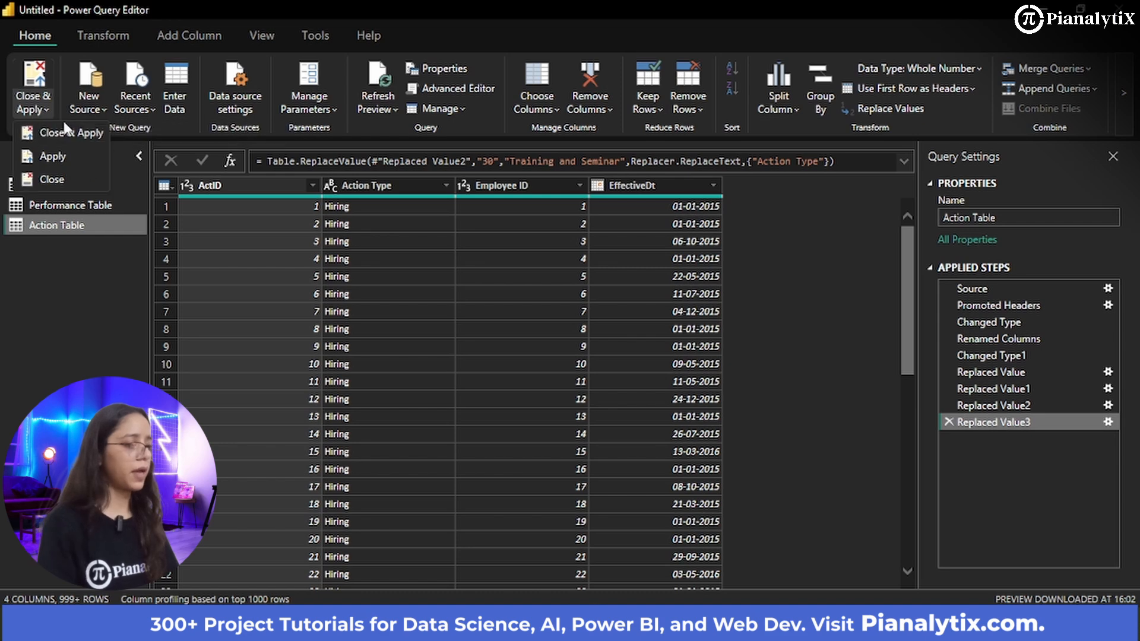
{"action": "left_click", "coordinate": [74, 131]}
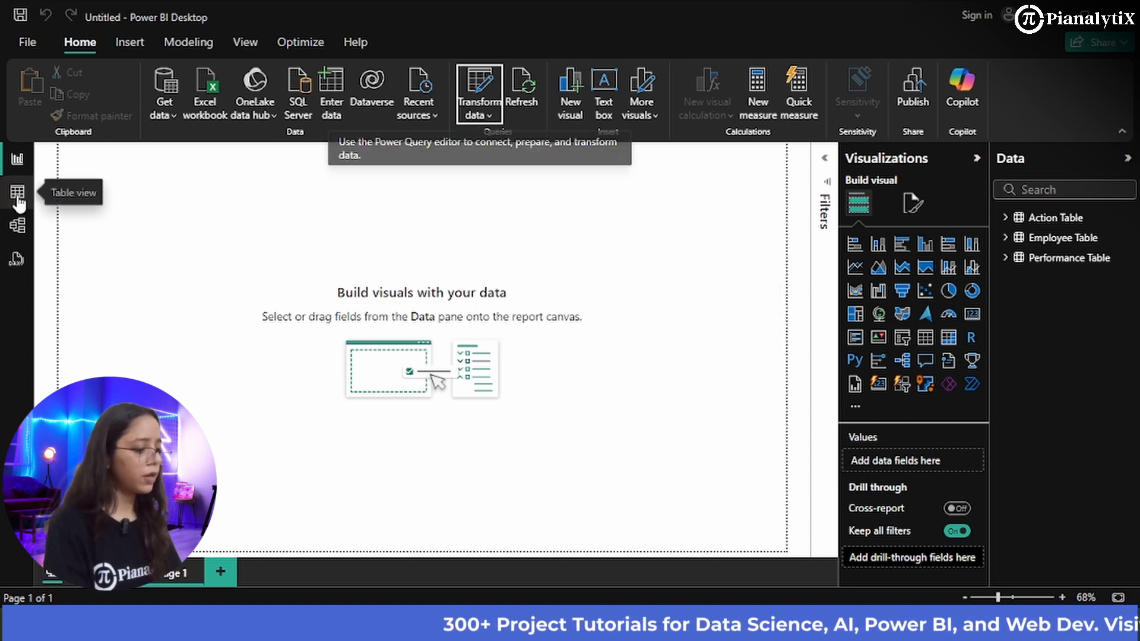
- Review the loaded rows of the Performance Table, Employee Table and Action Table in Table view
{"action": "left_click", "coordinate": [20, 199]}
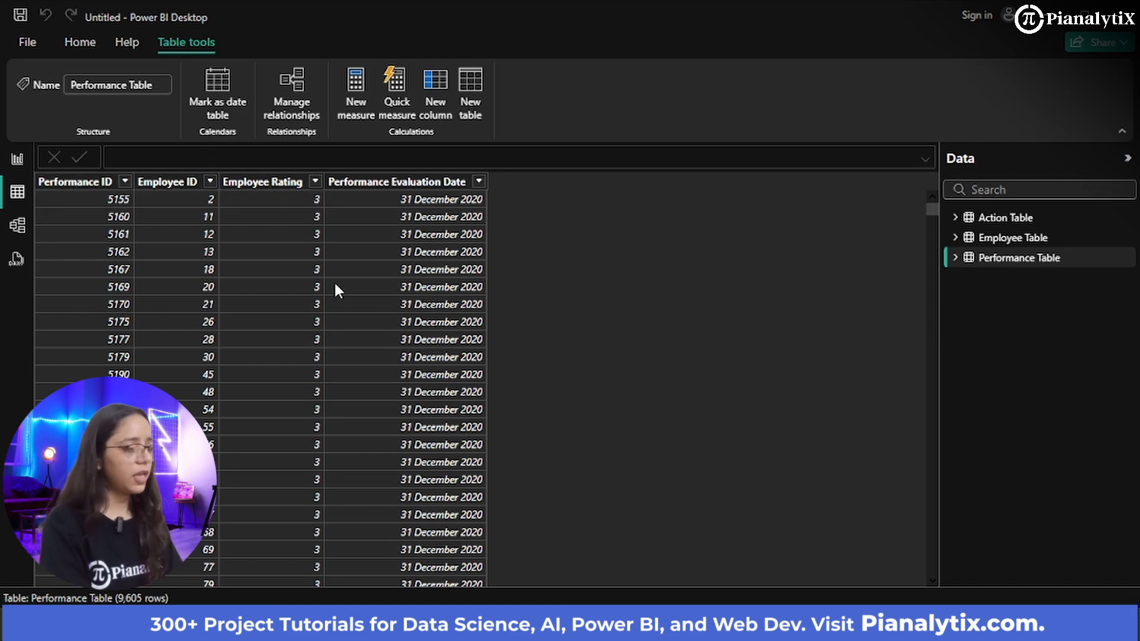
{"action": "left_click", "coordinate": [1020, 244]}
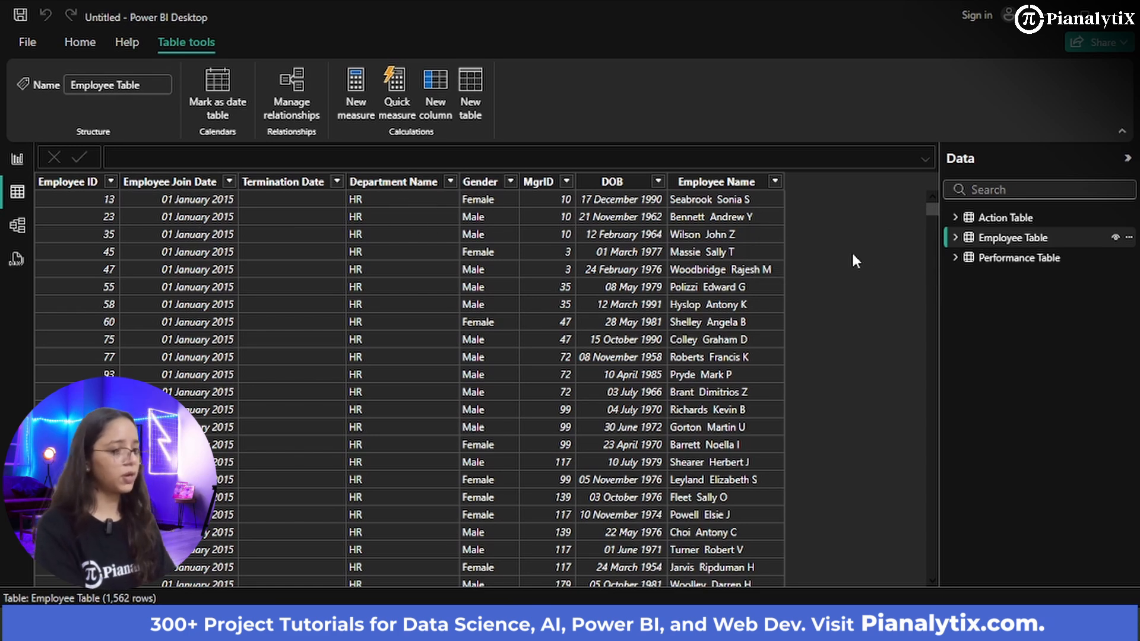
{"action": "left_click", "coordinate": [988, 218]}
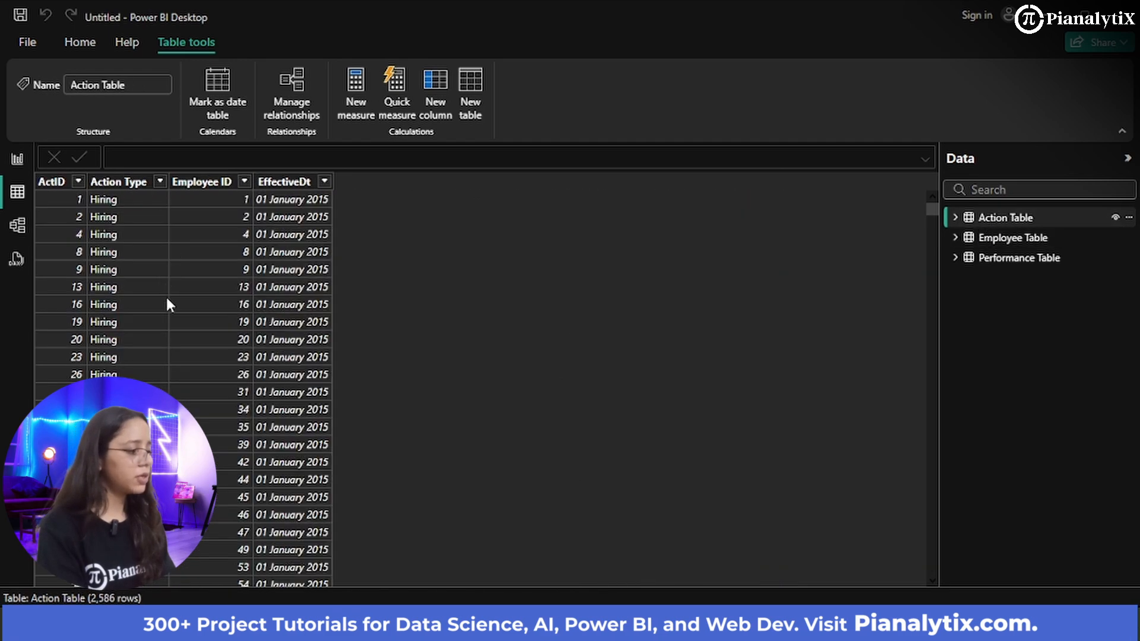
{"action": "scroll", "coordinate": [215, 418], "scroll_direction": "down", "scroll_amount": 3}
{"action": "scroll", "coordinate": [214, 419], "scroll_direction": "up", "scroll_amount": 3}
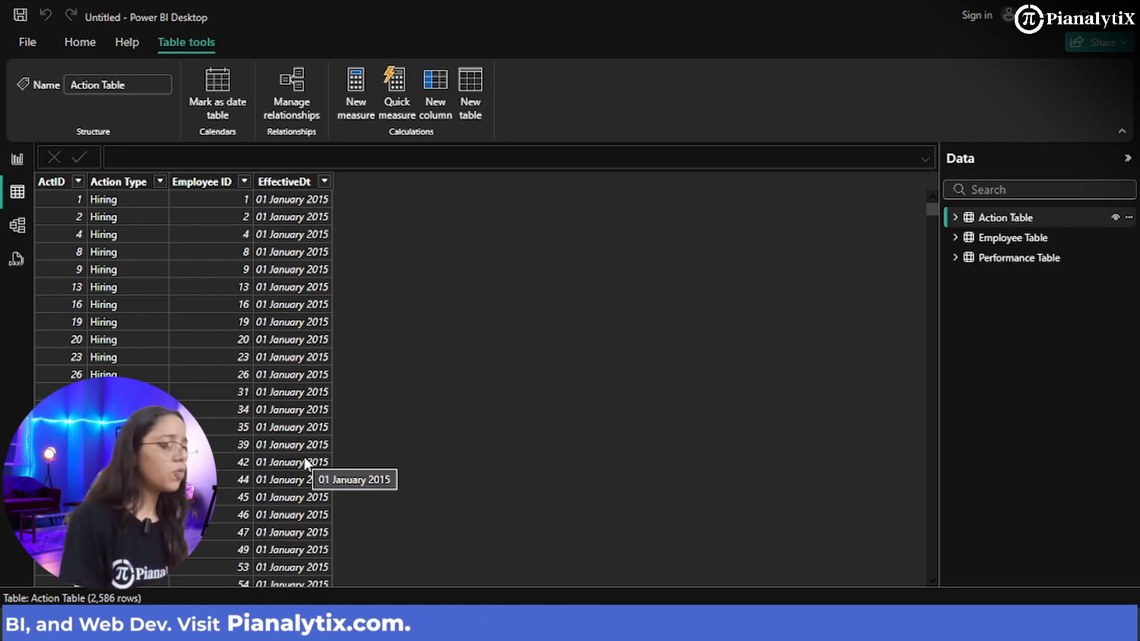
- Arrange the model diagram with the Performance Table above the Action Table, both to the right of the Employee Table
{"action": "left_click", "coordinate": [10, 233]}
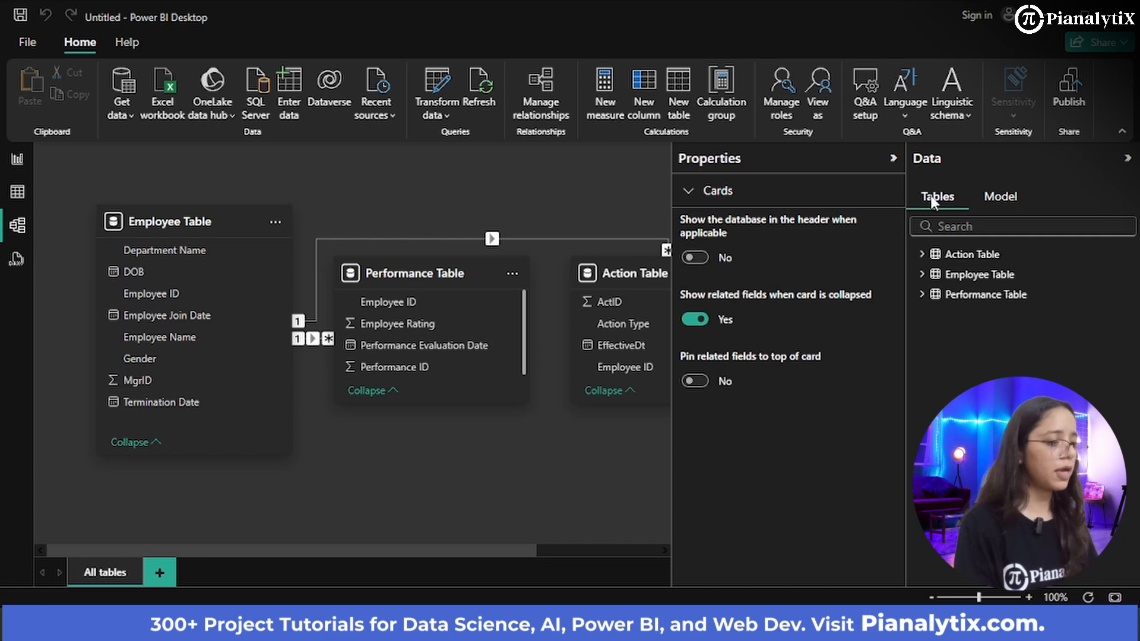
{"action": "left_click", "coordinate": [892, 161]}
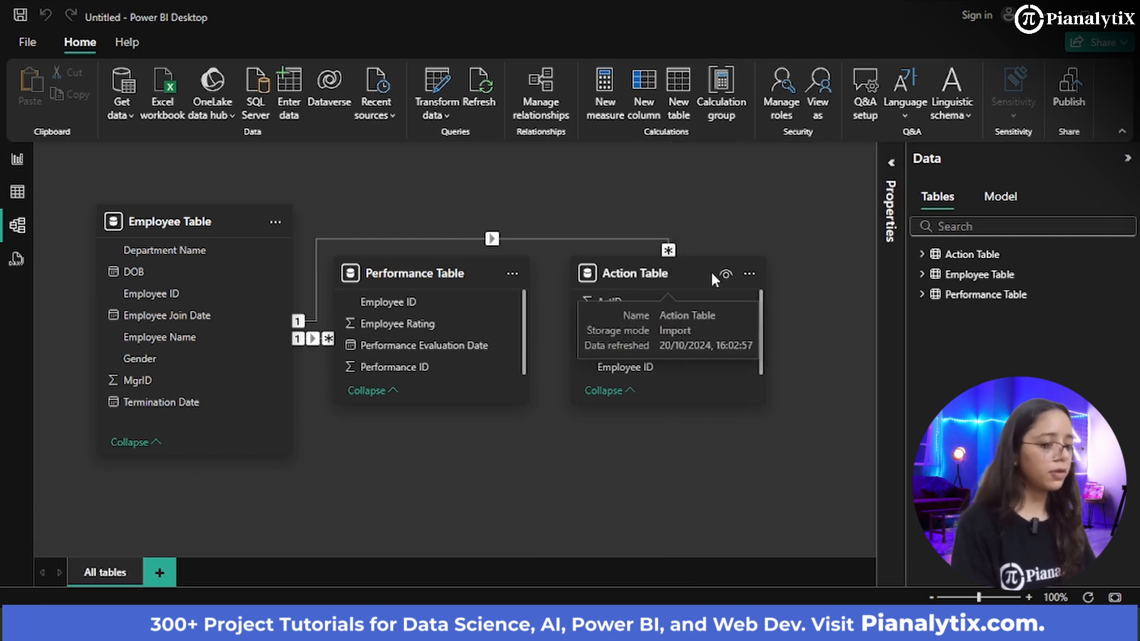
{"action": "left_click_drag", "start_coordinate": [710, 269], "coordinate": [807, 425]}
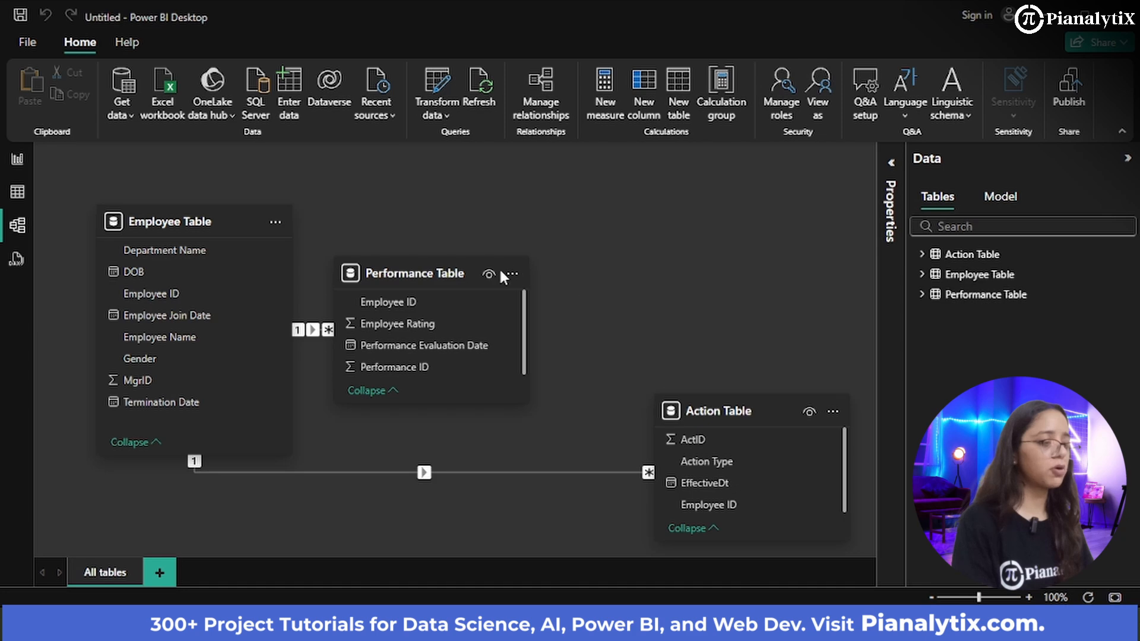
{"action": "left_click_drag", "start_coordinate": [473, 265], "coordinate": [725, 135]}
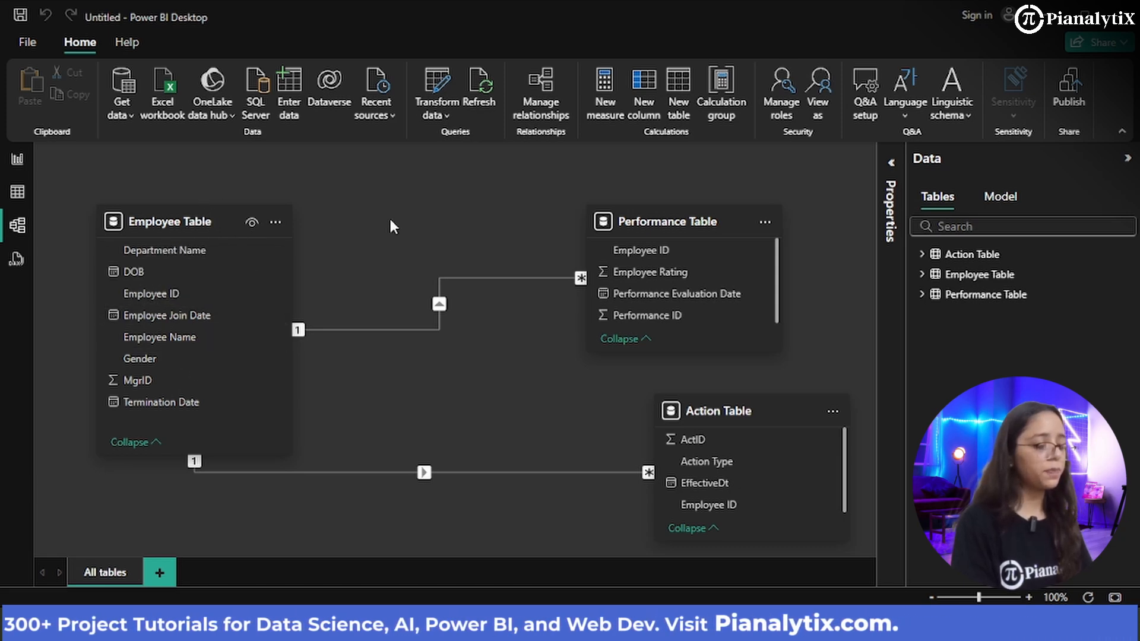
- Examine the relationships between the Employee, Performance and Action Tables in the model diagram and return to the report canvas
{"action": "mouse_move", "coordinate": [622, 225]}
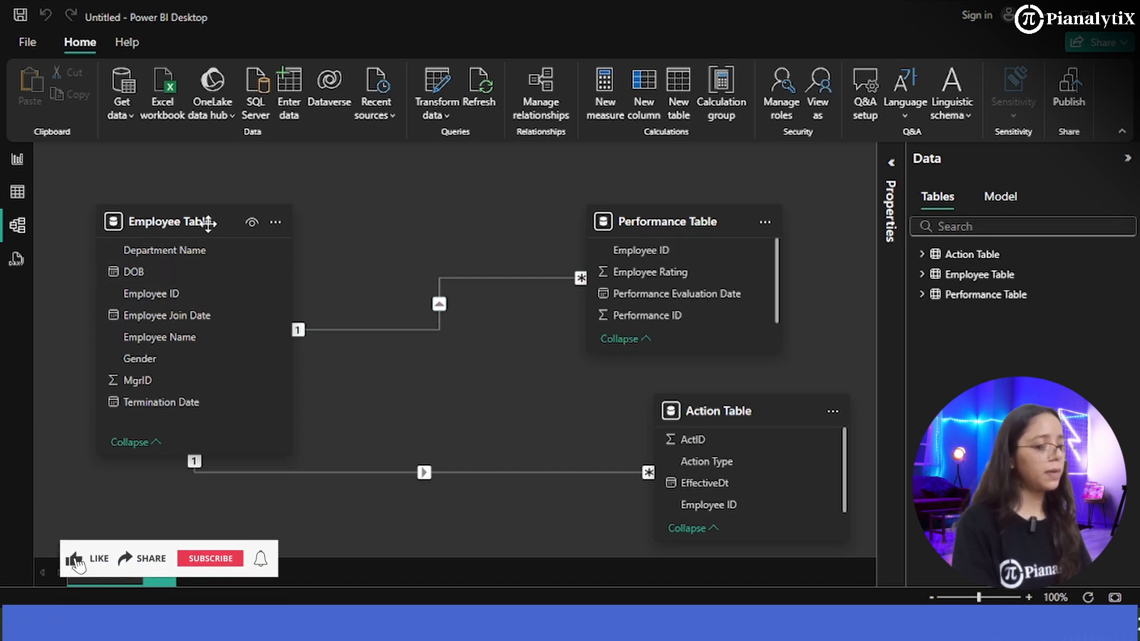
{"action": "mouse_move", "coordinate": [208, 221]}
{"action": "mouse_move", "coordinate": [687, 411]}
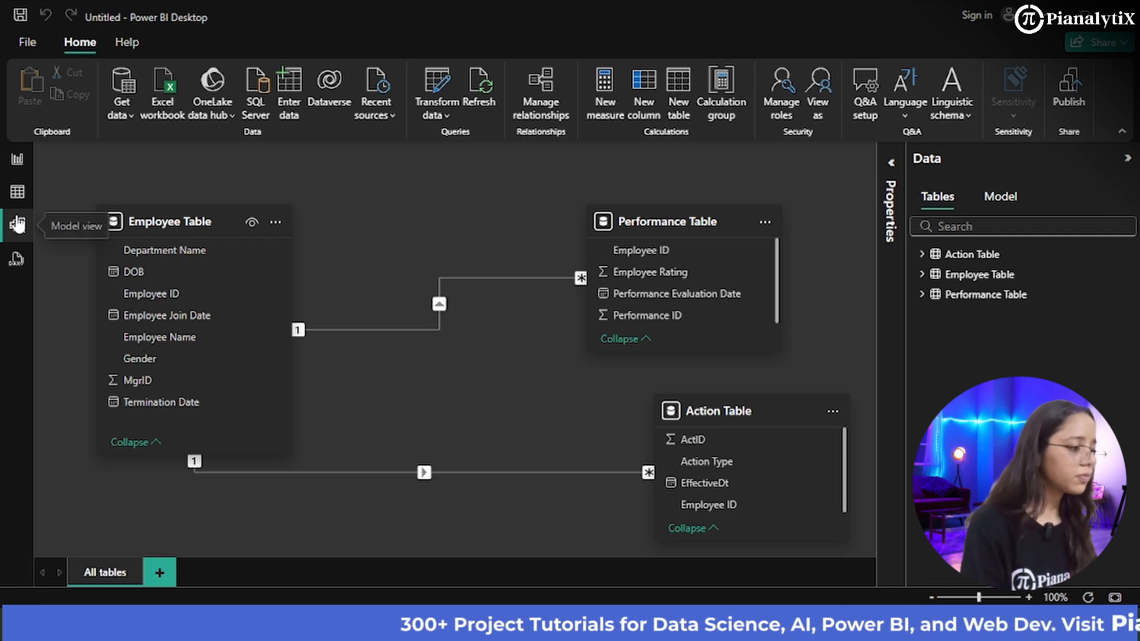
{"action": "left_click", "coordinate": [16, 160]}
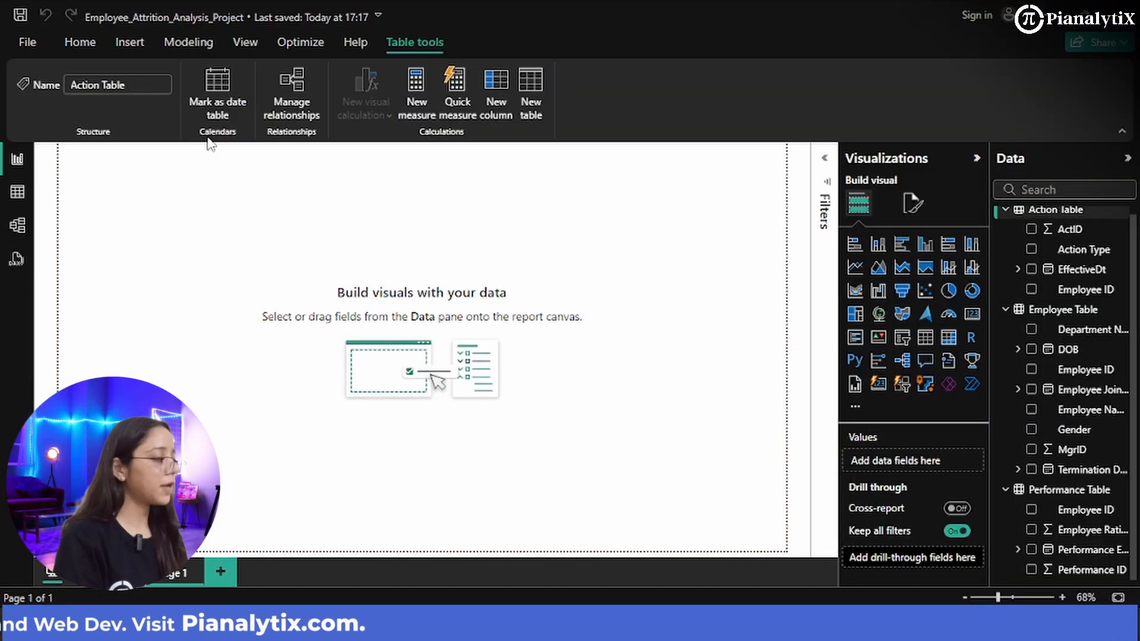
- Set the report page's canvas background to colour #062C37 with 0% transparency
{"action": "left_click", "coordinate": [80, 42]}
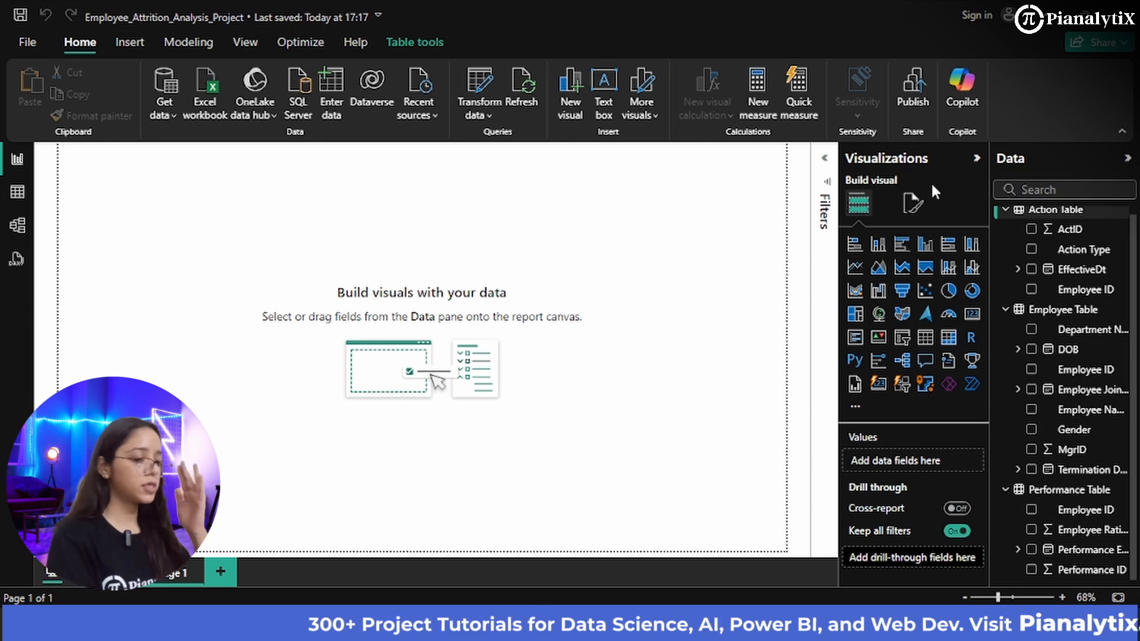
{"action": "left_click", "coordinate": [914, 205]}
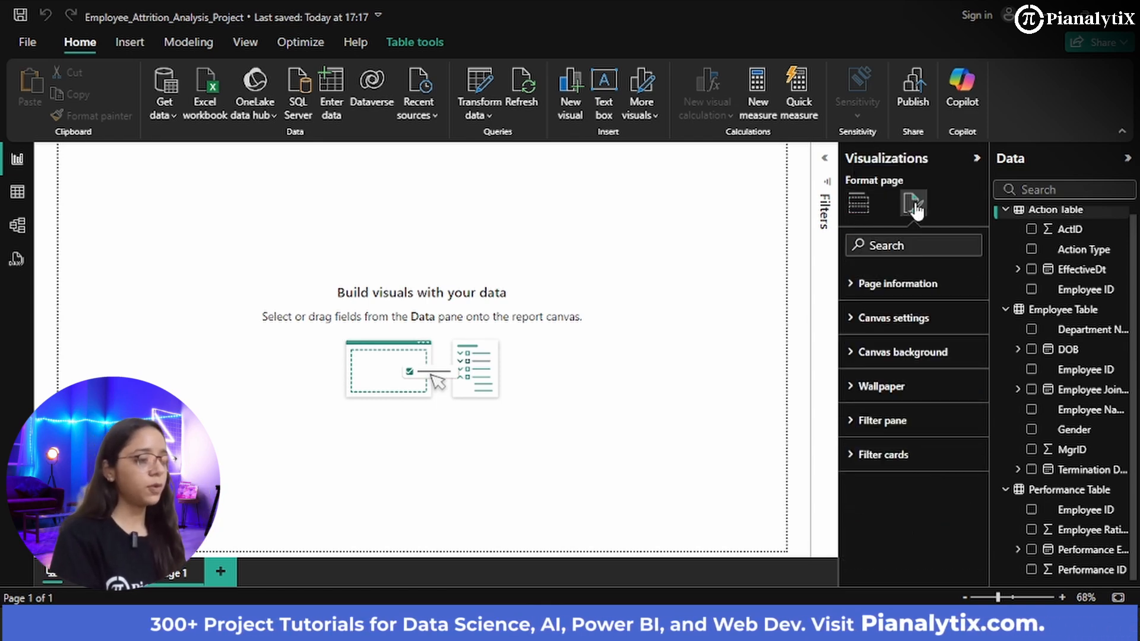
{"action": "left_click", "coordinate": [910, 354]}
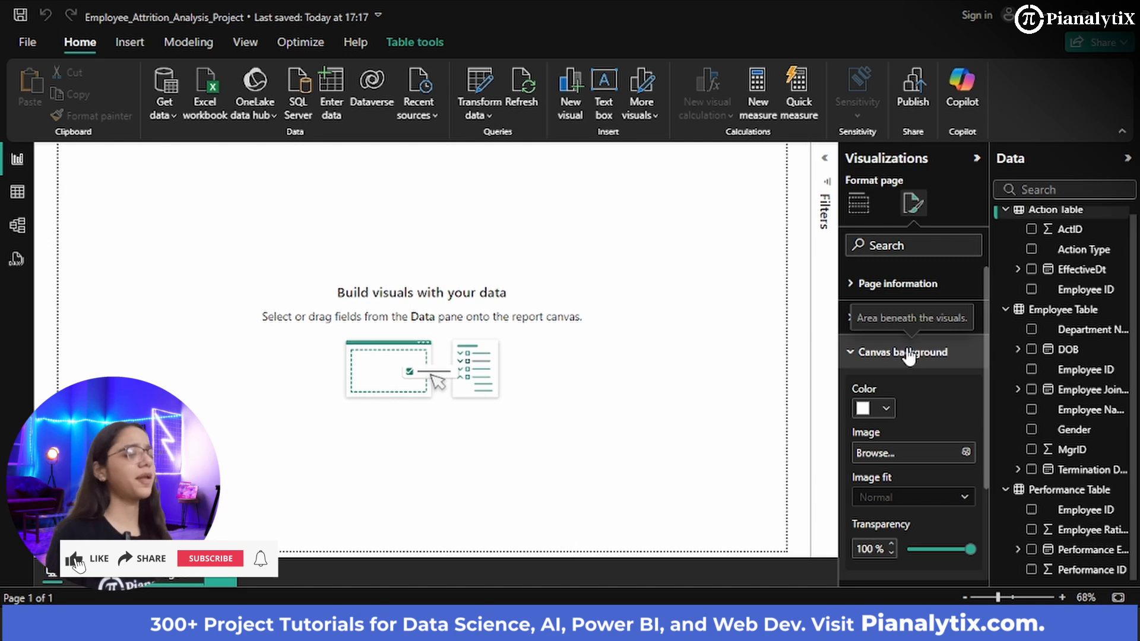
{"action": "left_click", "coordinate": [885, 410]}
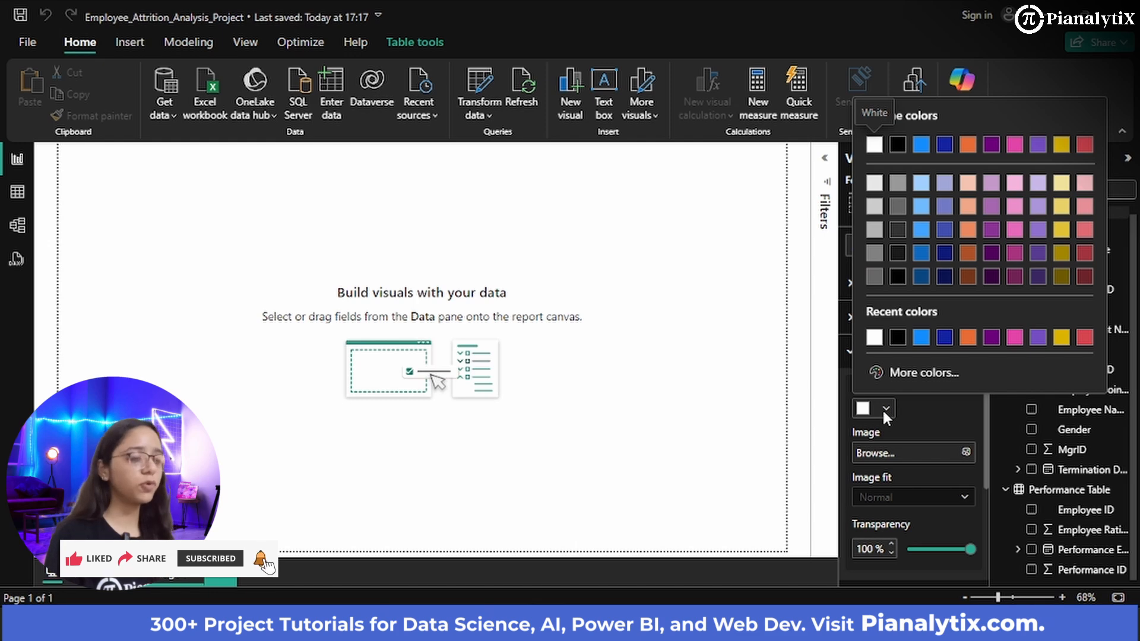
{"action": "left_click", "coordinate": [924, 373]}
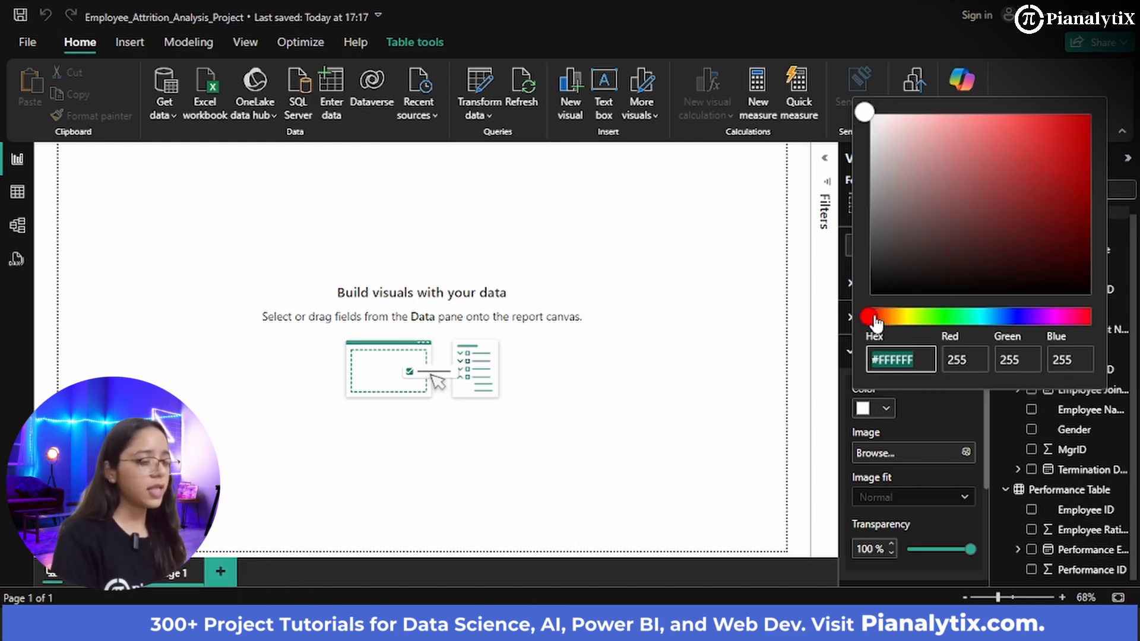
{"action": "left_click_drag", "start_coordinate": [875, 323], "coordinate": [1006, 332]}
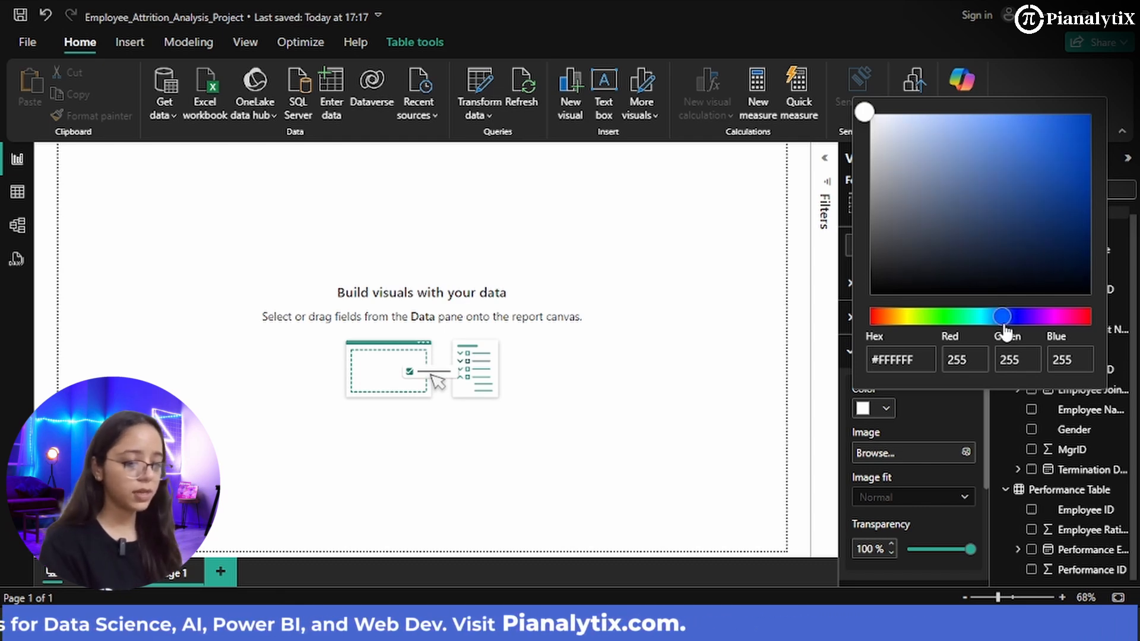
{"action": "left_click", "coordinate": [919, 360]}
{"action": "key", "text": "BackSpace"}
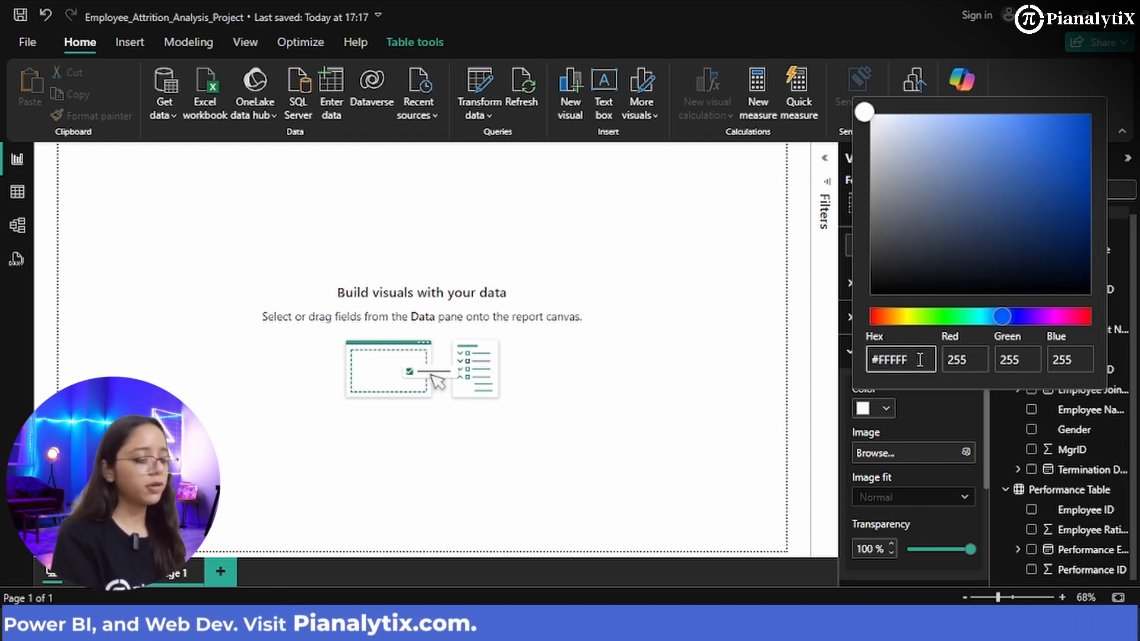
{"action": "type", "text": "#"}
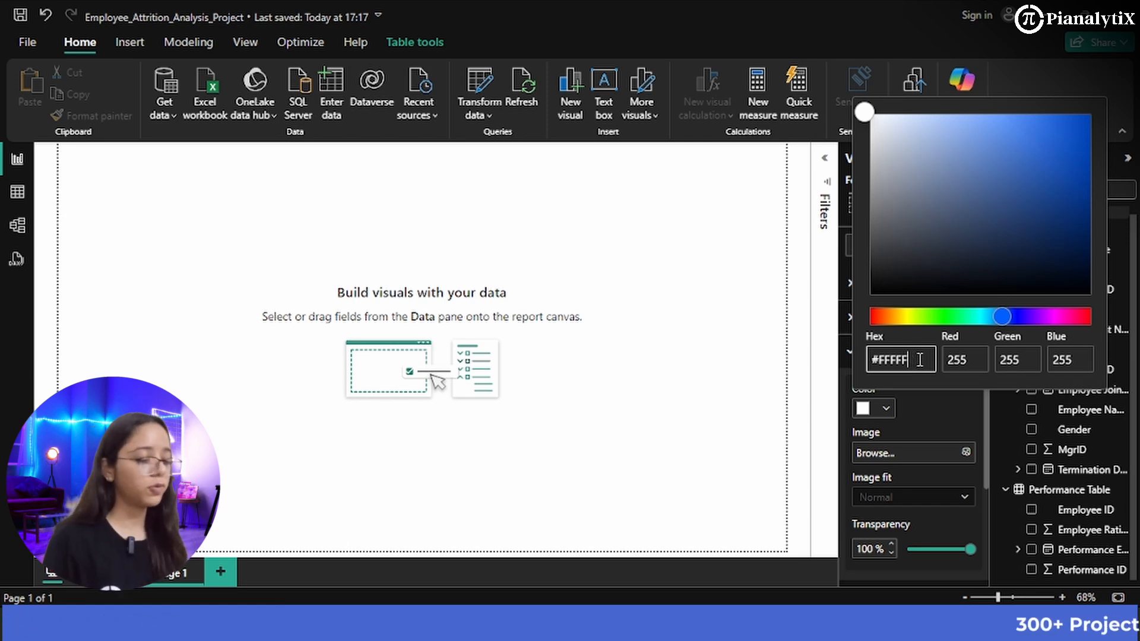
{"action": "type", "text": "#"}
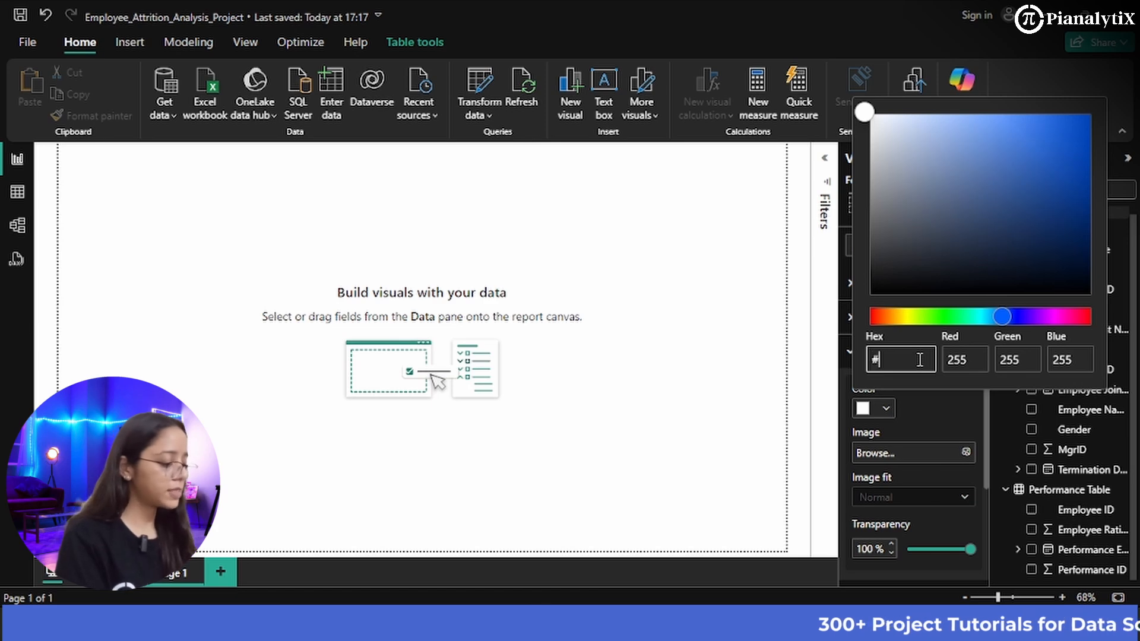
{"action": "type", "text": "0"}
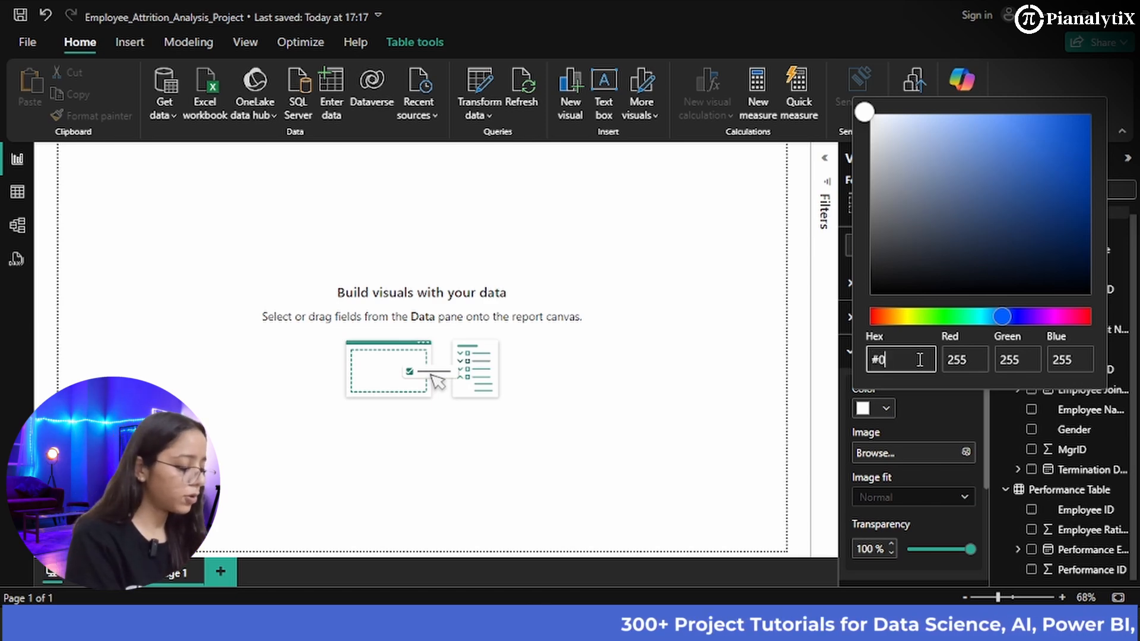
{"action": "type", "text": "62C36"}
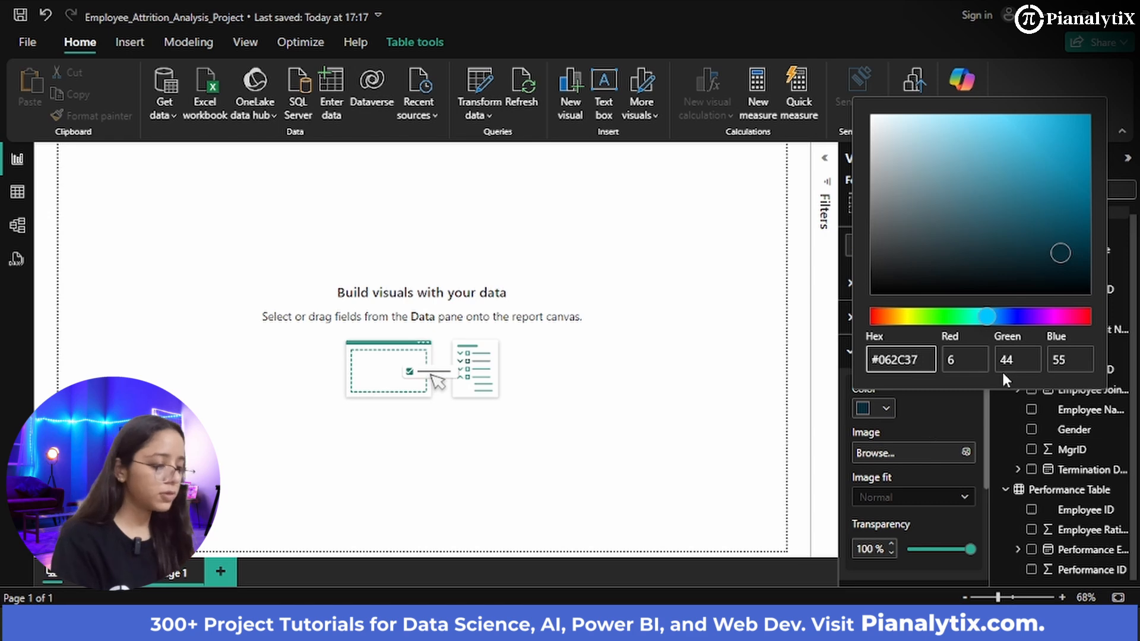
{"action": "left_click", "coordinate": [934, 407]}
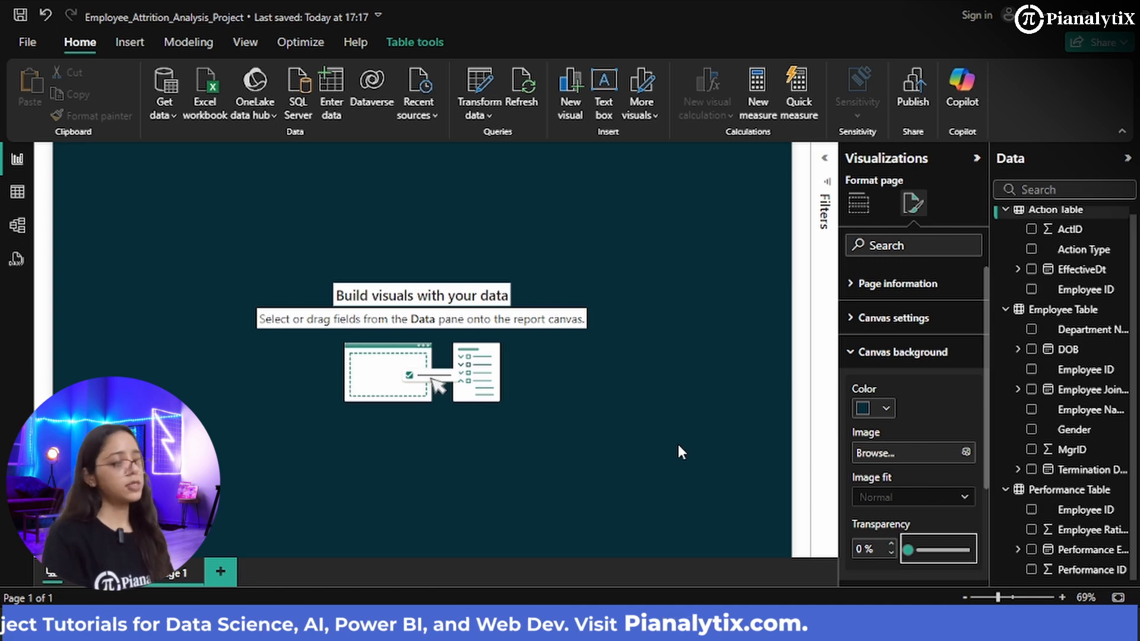
- Compare the Fit to page and Fit to width page views and keep Fit to width
{"action": "left_click", "coordinate": [248, 44]}
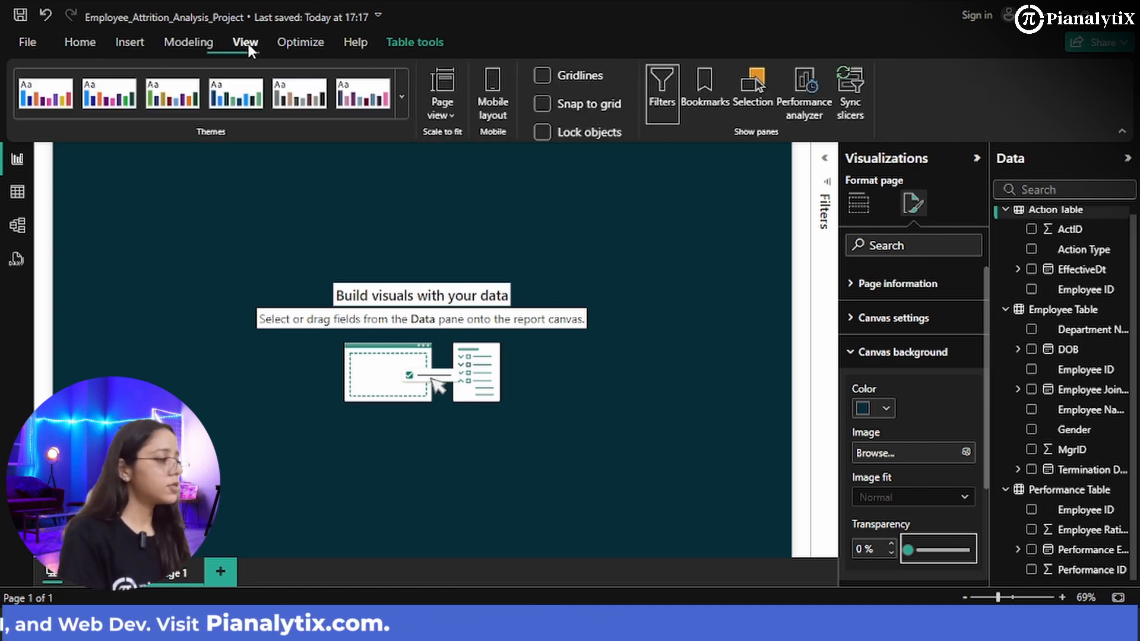
{"action": "left_click", "coordinate": [444, 120]}
{"action": "left_click", "coordinate": [469, 169]}
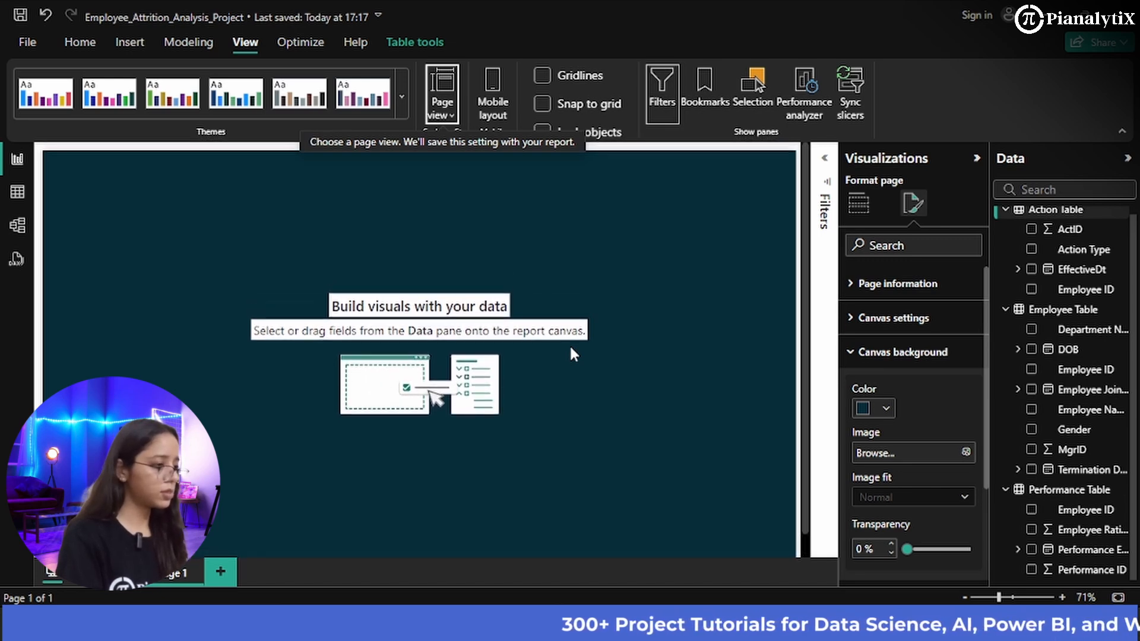
{"action": "left_click", "coordinate": [441, 114]}
{"action": "left_click", "coordinate": [472, 146]}
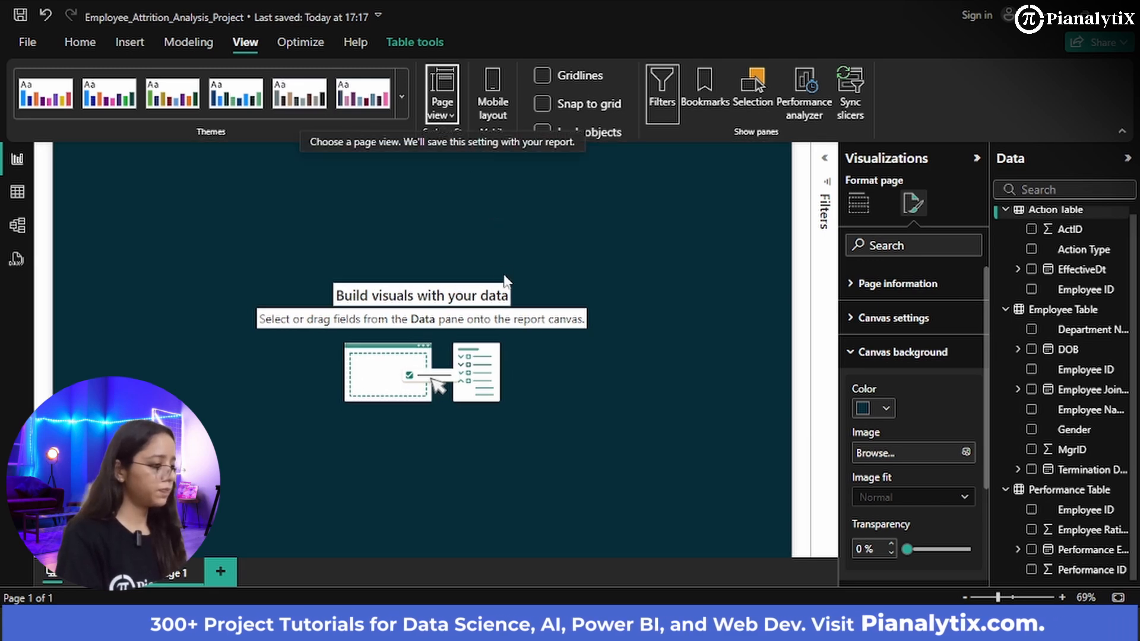
{"action": "left_click", "coordinate": [450, 112]}
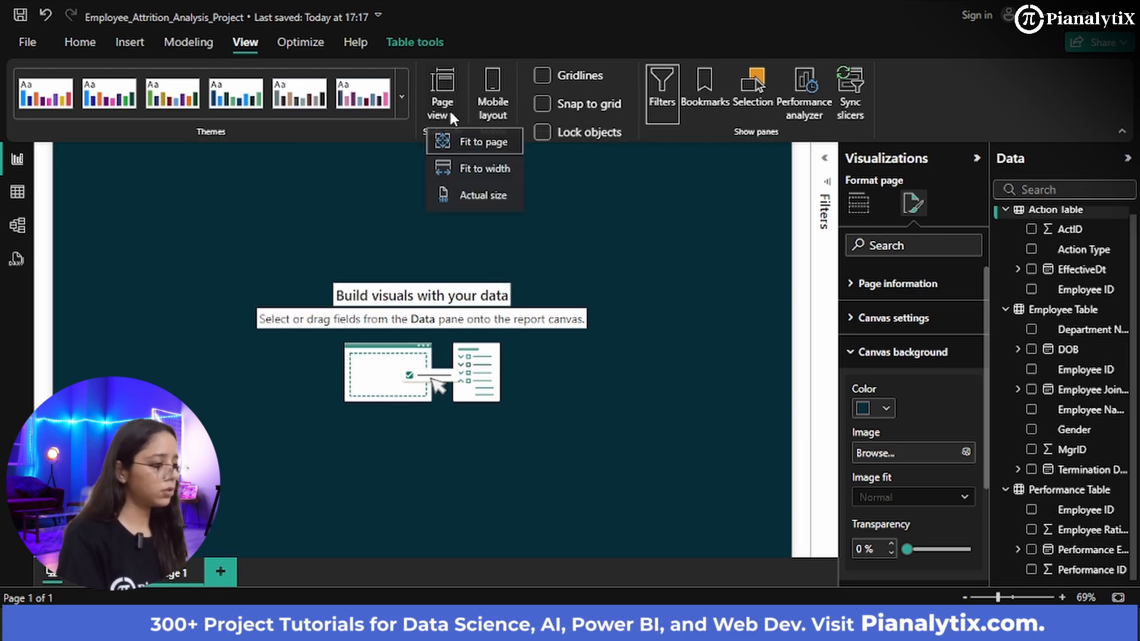
{"action": "left_click", "coordinate": [468, 170]}
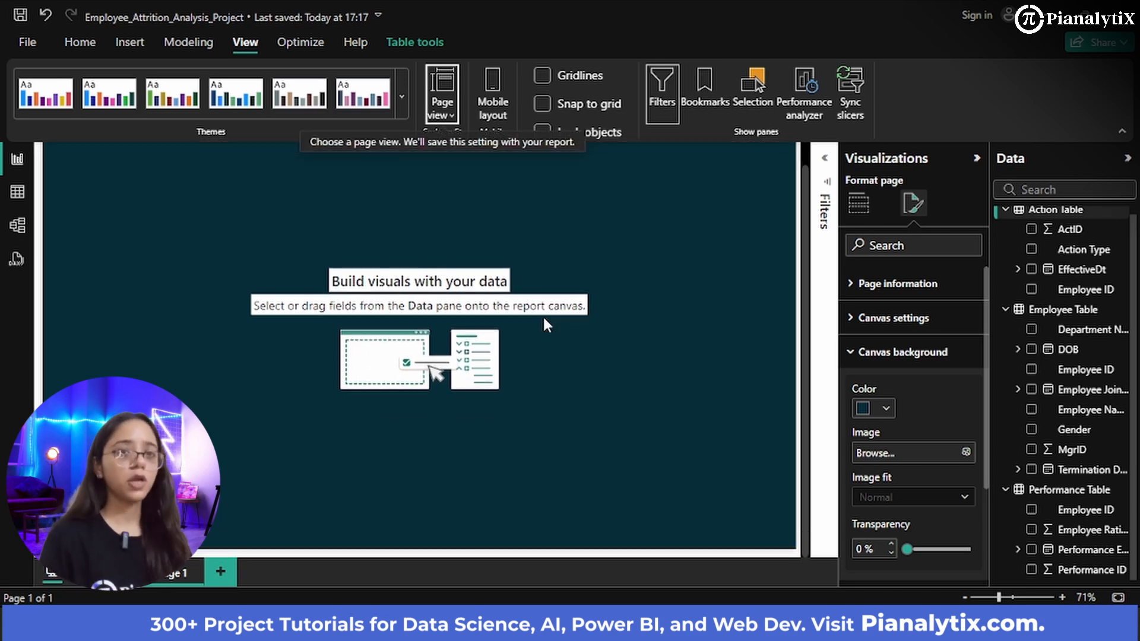
- Add an area chart and move it to the lower-right corner of the report canvas
{"action": "left_click", "coordinate": [859, 204]}
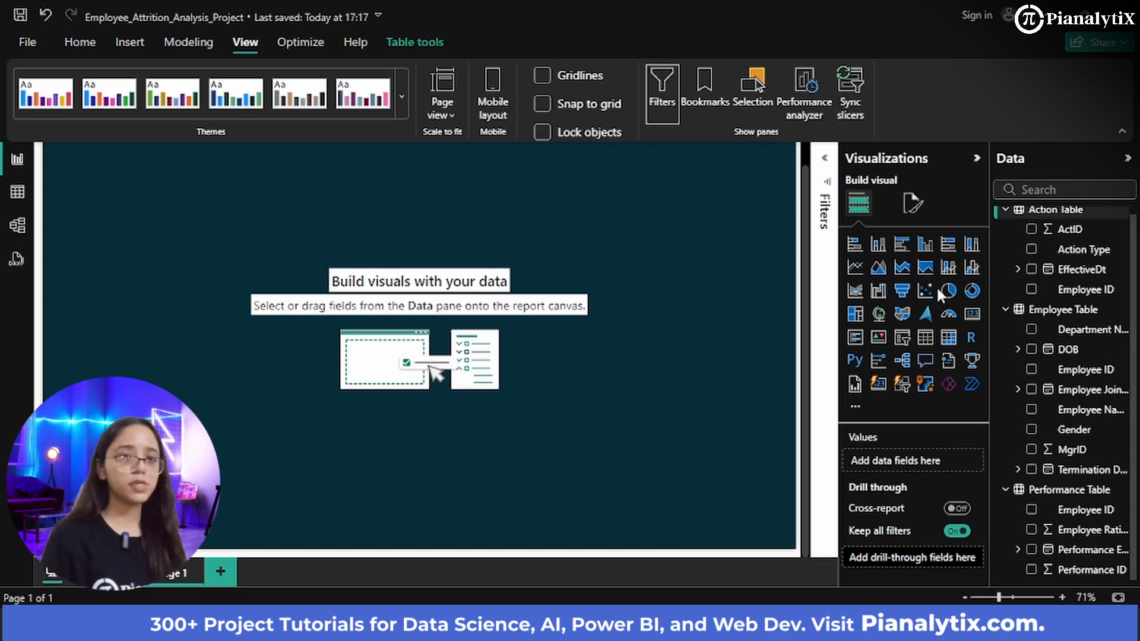
{"action": "left_click", "coordinate": [878, 268]}
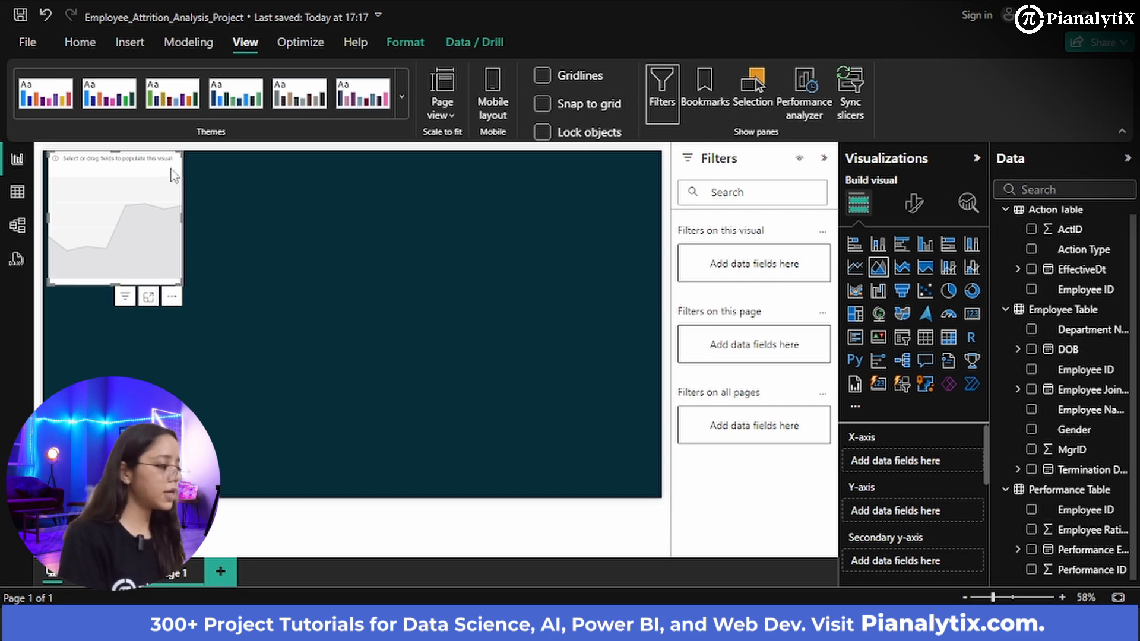
{"action": "left_click_drag", "start_coordinate": [172, 173], "coordinate": [641, 381]}
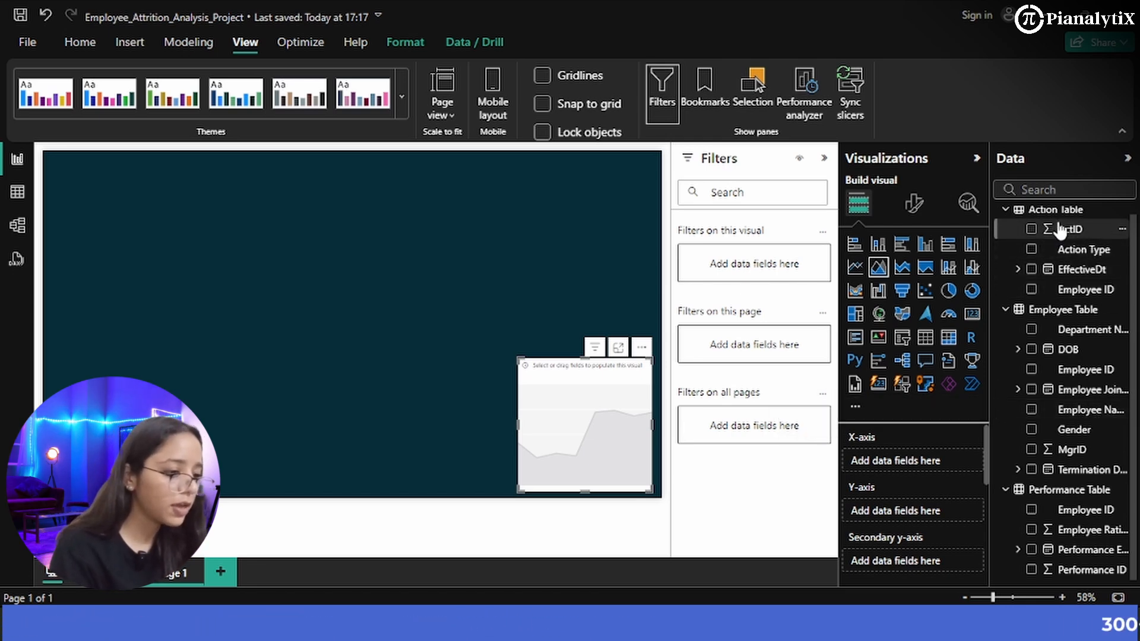
- Put EffectiveDt from the Action Table on the area chart's X-axis and keep only its Month level
{"action": "left_click_drag", "start_coordinate": [1083, 276], "coordinate": [928, 460]}
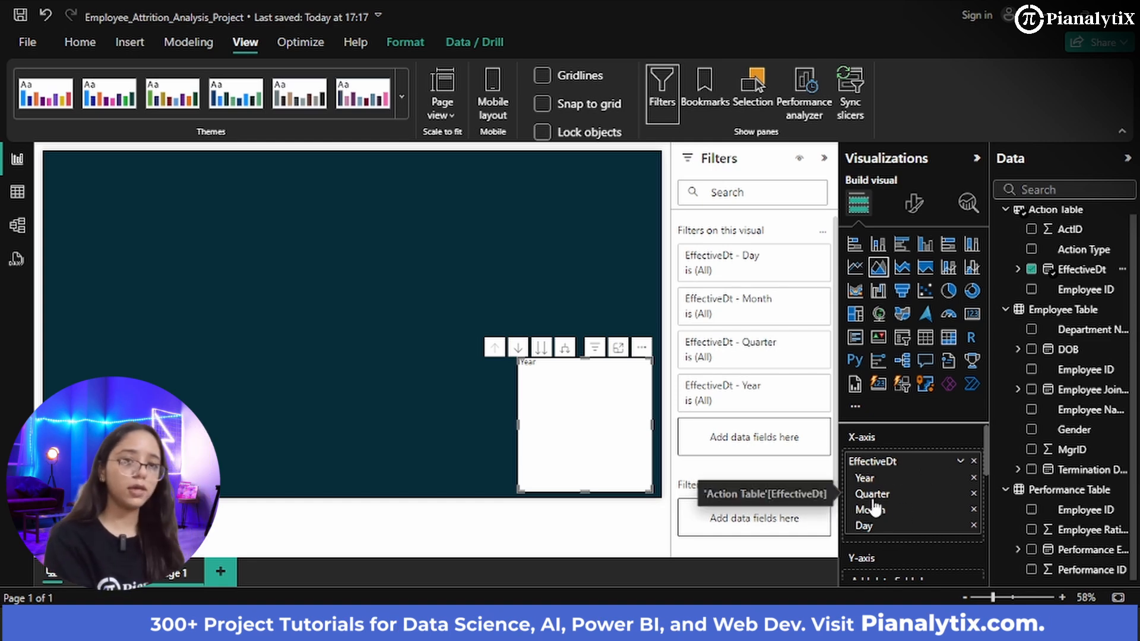
{"action": "left_click", "coordinate": [974, 477]}
{"action": "left_click", "coordinate": [973, 478]}
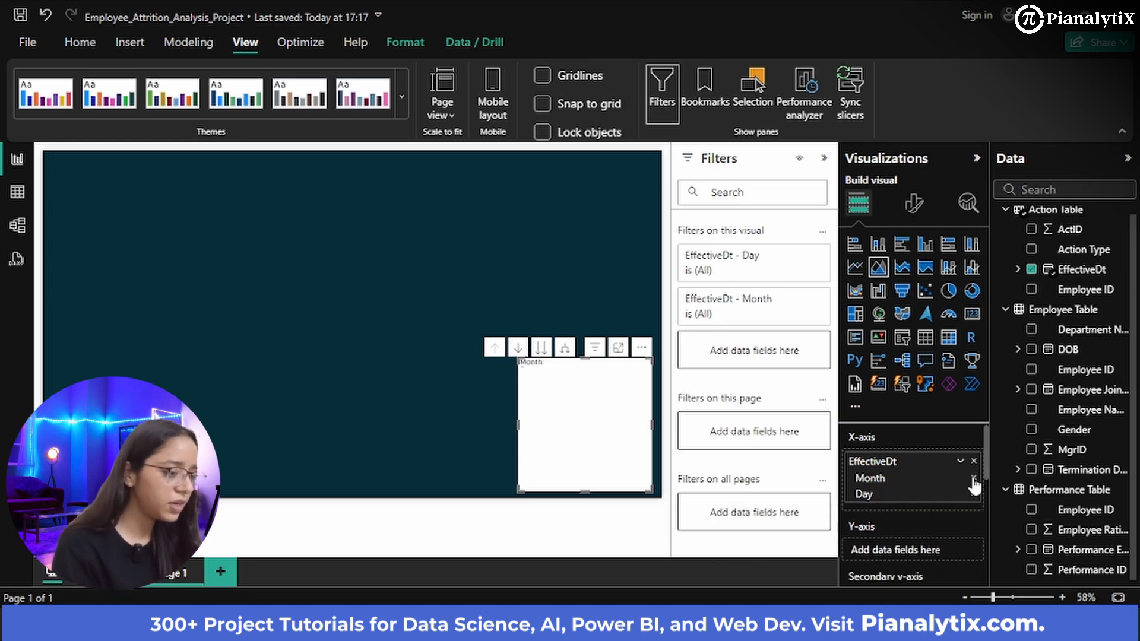
{"action": "left_click", "coordinate": [974, 494]}
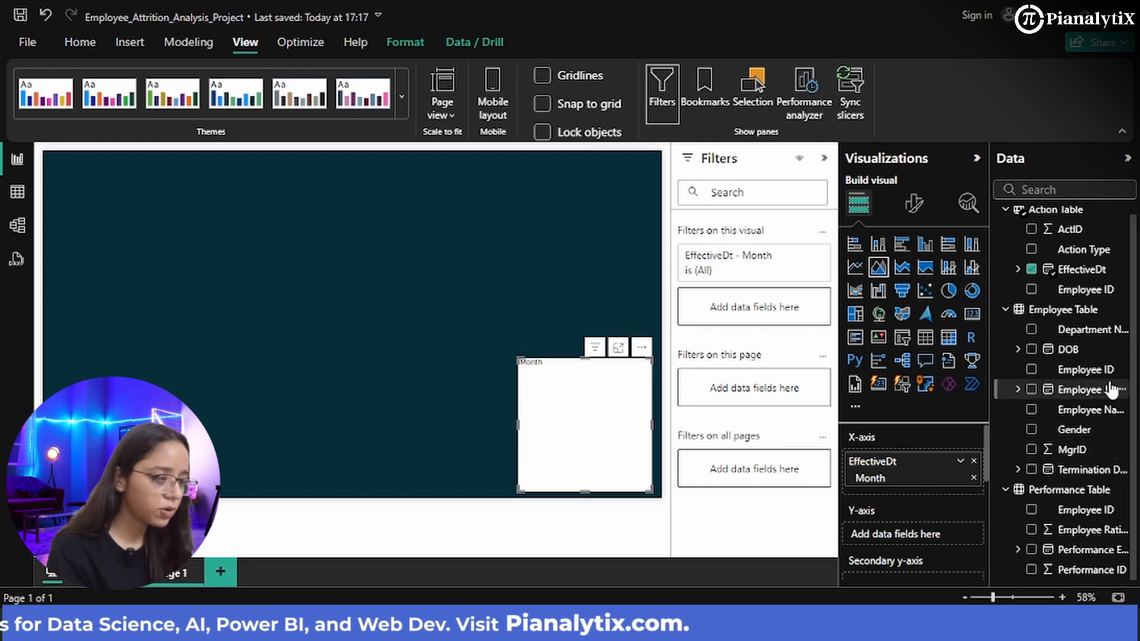
- Set the area chart's Y-axis to the count of Action Type and widen the chart leftward to just over half the canvas width
{"action": "left_click_drag", "start_coordinate": [1085, 370], "coordinate": [935, 534]}
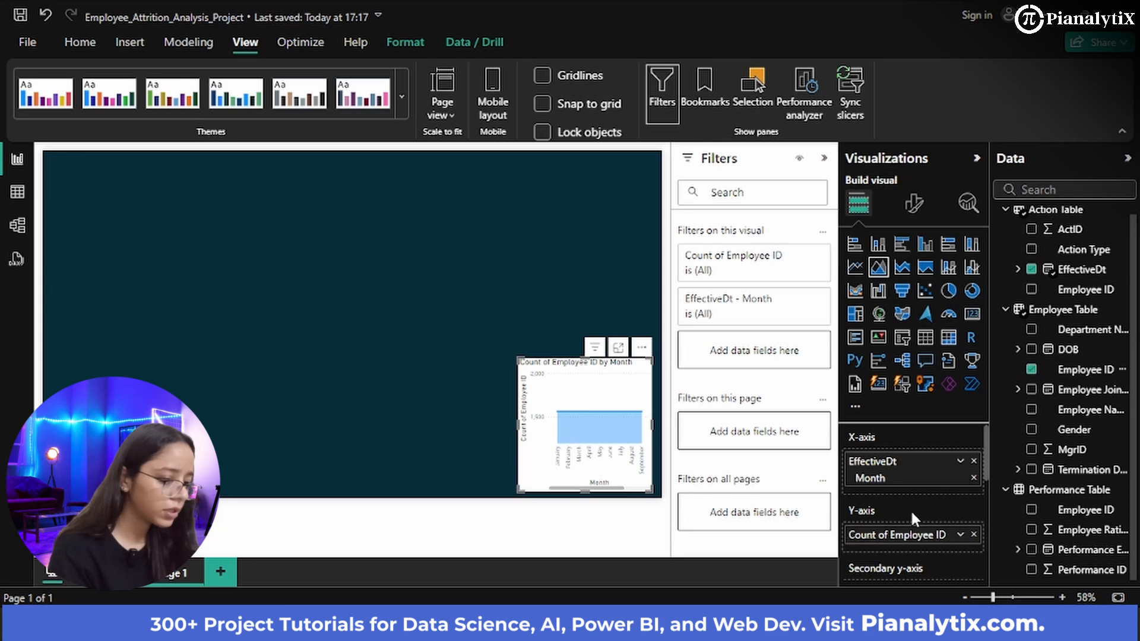
{"action": "left_click_drag", "start_coordinate": [518, 424], "coordinate": [427, 425]}
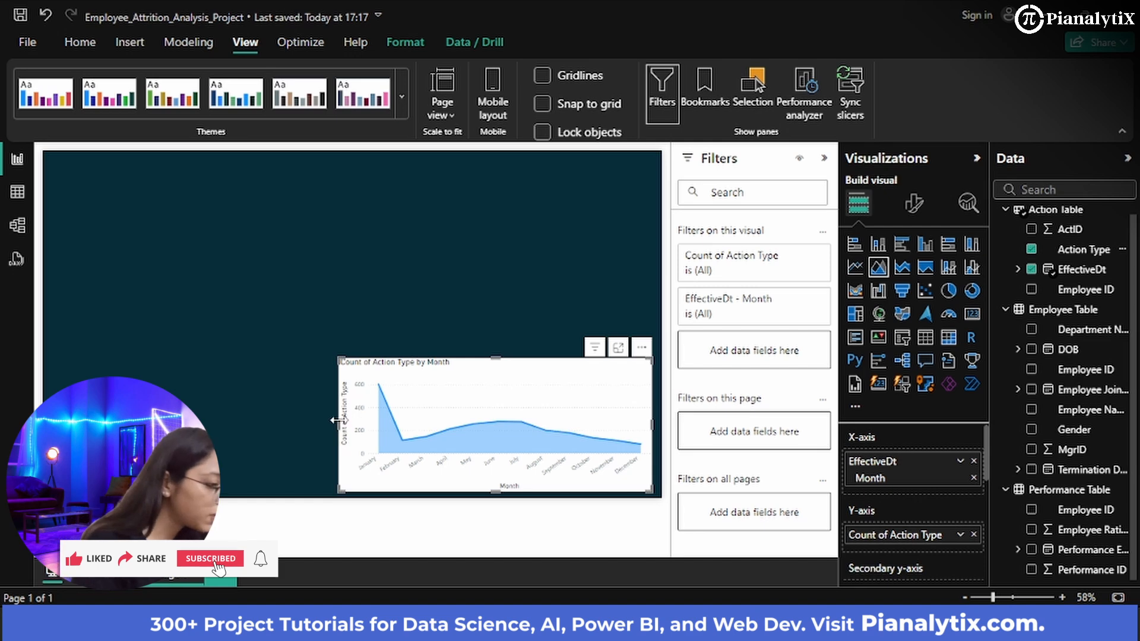
{"action": "left_click_drag", "start_coordinate": [336, 425], "coordinate": [268, 437]}
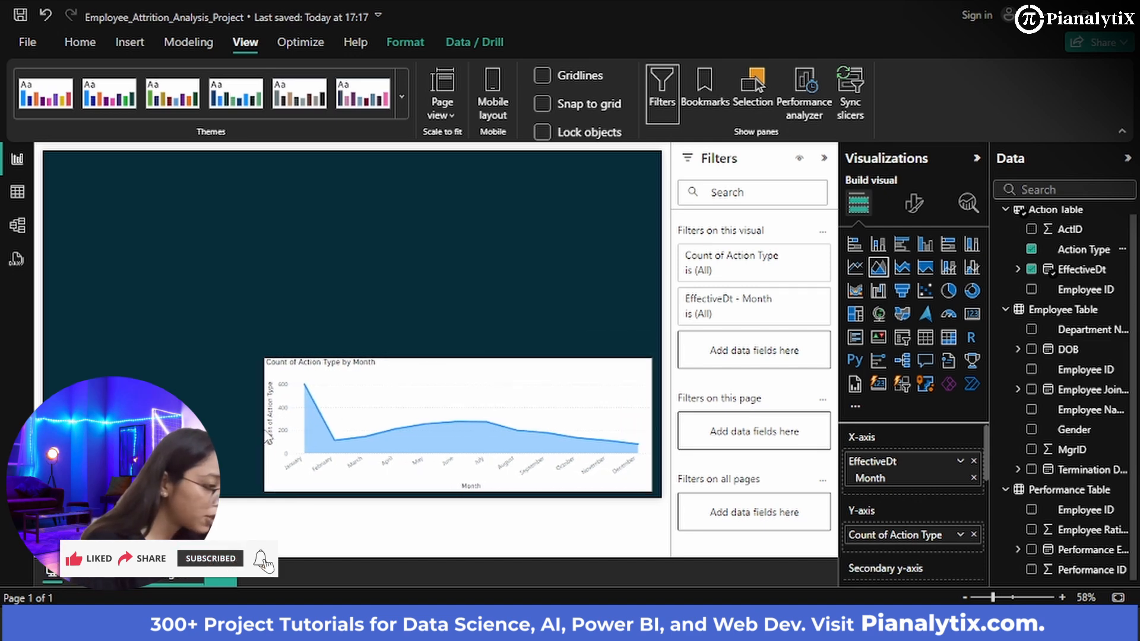
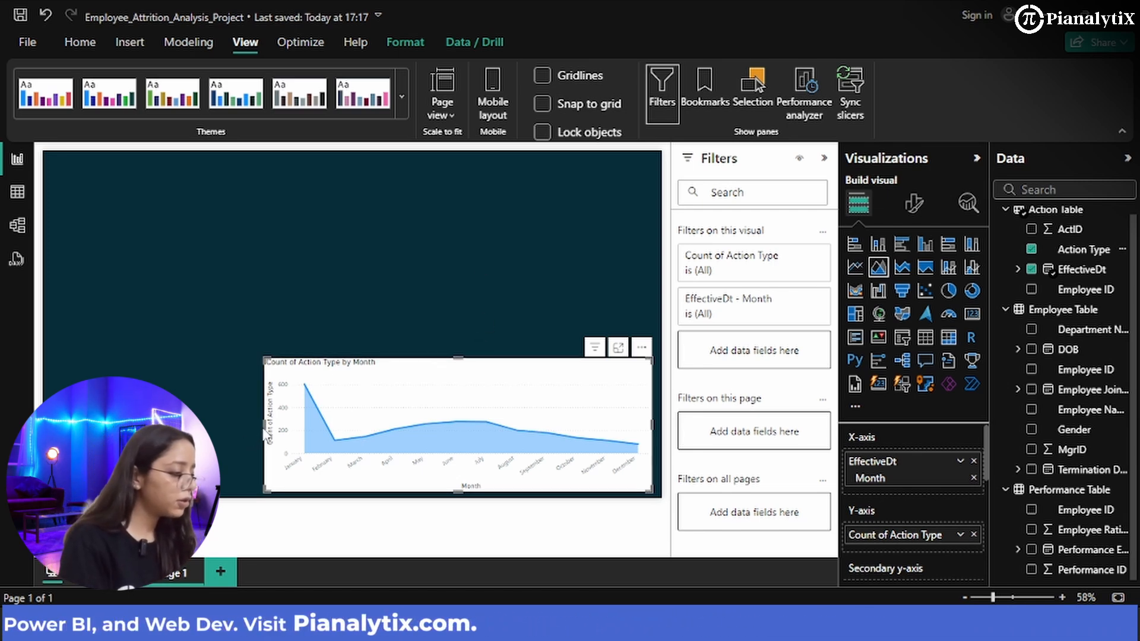
{"action": "left_click_drag", "start_coordinate": [261, 426], "coordinate": [310, 427]}
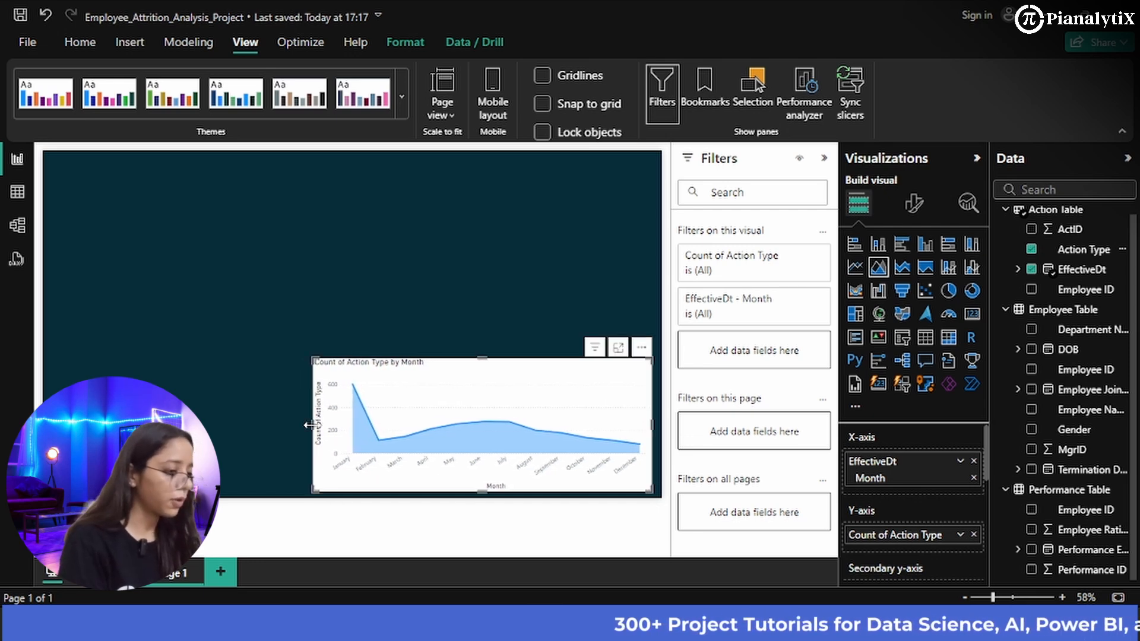
- Set the area chart's background to the page's recent dark teal colour with 39% transparency
{"action": "left_click", "coordinate": [914, 209]}
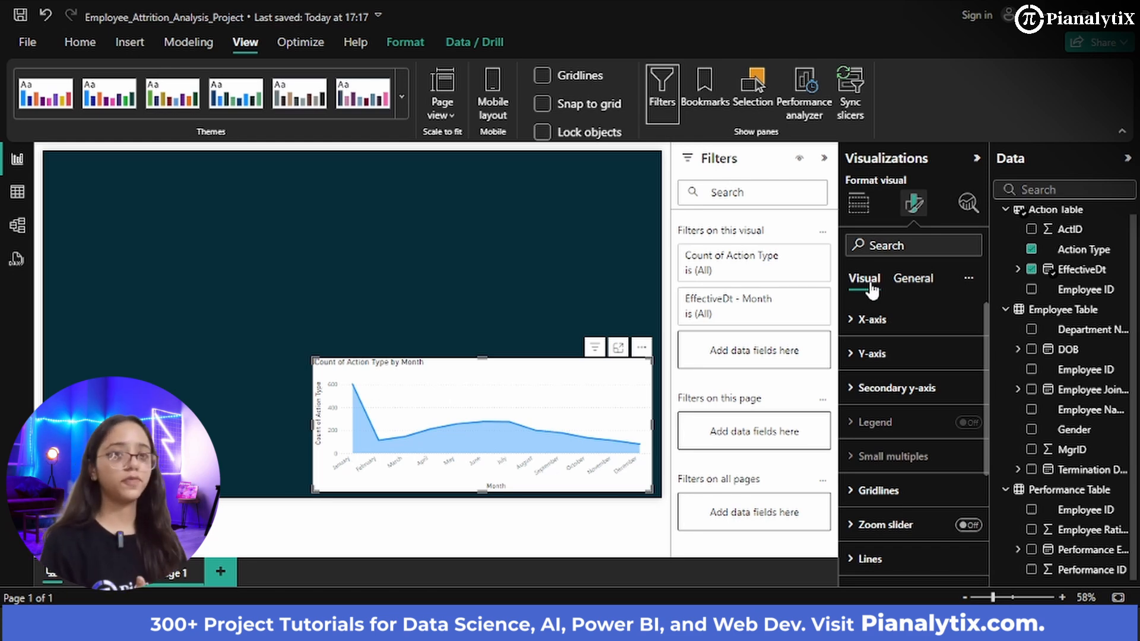
{"action": "left_click", "coordinate": [914, 279]}
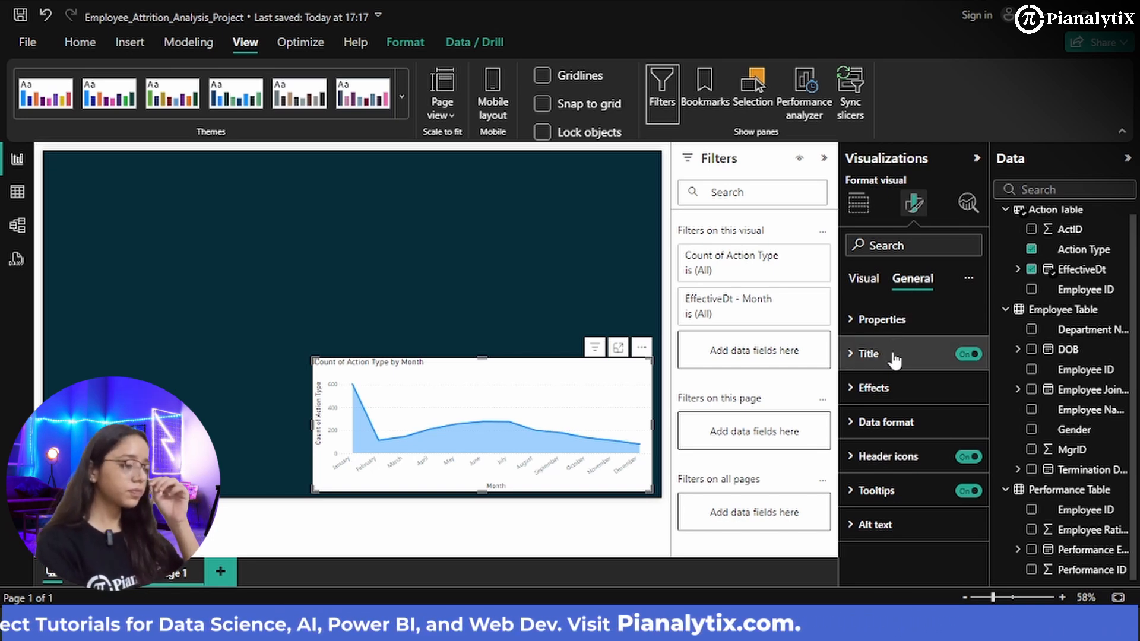
{"action": "left_click", "coordinate": [870, 387]}
{"action": "scroll", "coordinate": [892, 439], "scroll_direction": "down", "scroll_amount": 2}
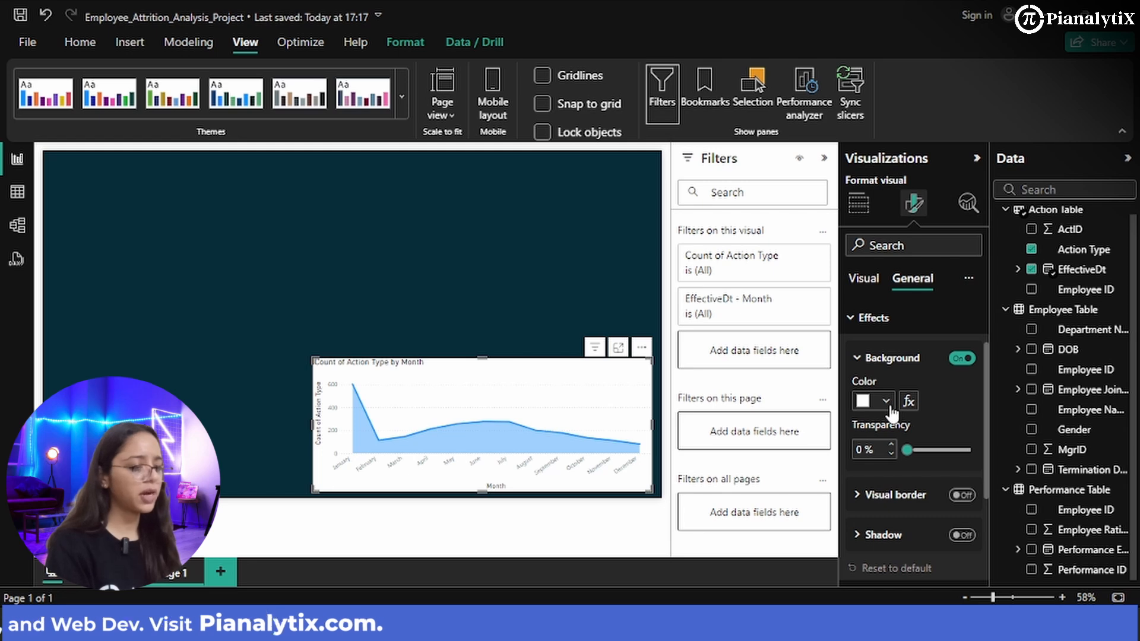
{"action": "left_click", "coordinate": [885, 401]}
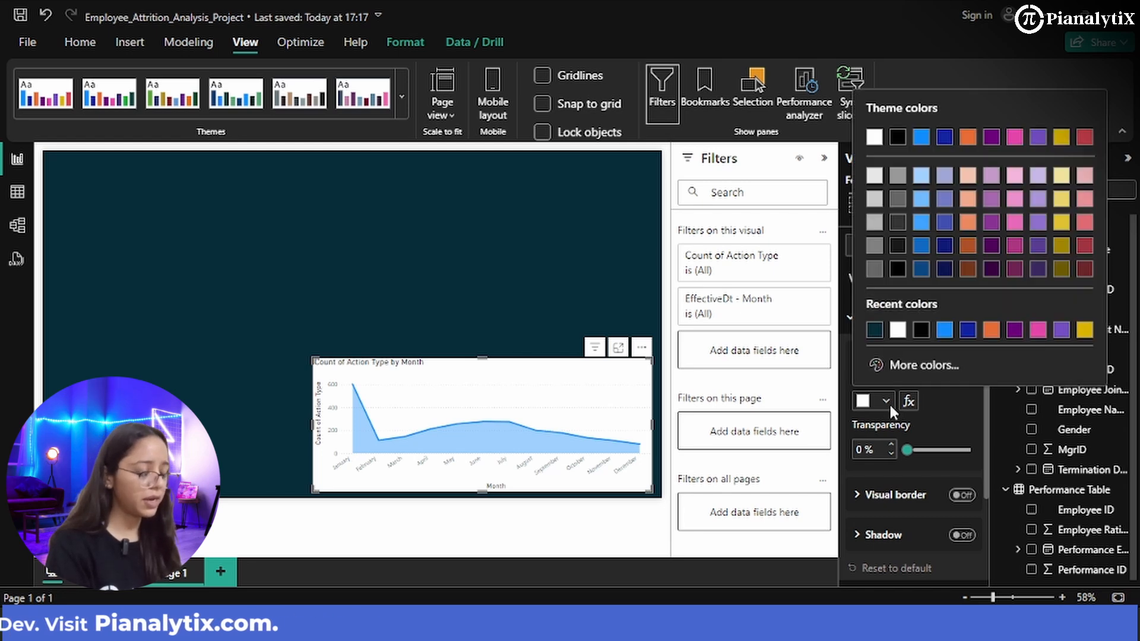
{"action": "left_click", "coordinate": [874, 330]}
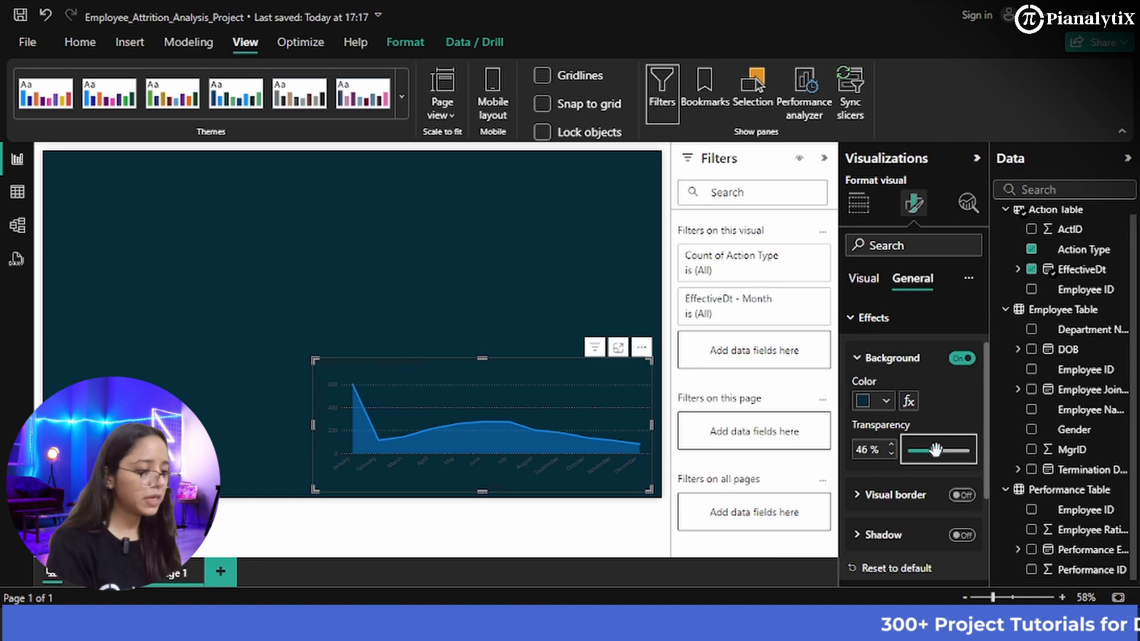
{"action": "mouse_move", "coordinate": [935, 449]}
{"action": "left_mouse_down"}
{"action": "mouse_move", "coordinate": [959, 450]}
{"action": "mouse_move", "coordinate": [911, 450]}
{"action": "mouse_move", "coordinate": [931, 450]}
{"action": "left_mouse_up"}
- Change the area chart's background to a custom teal slightly lighter than the page background
{"action": "left_click", "coordinate": [886, 401]}
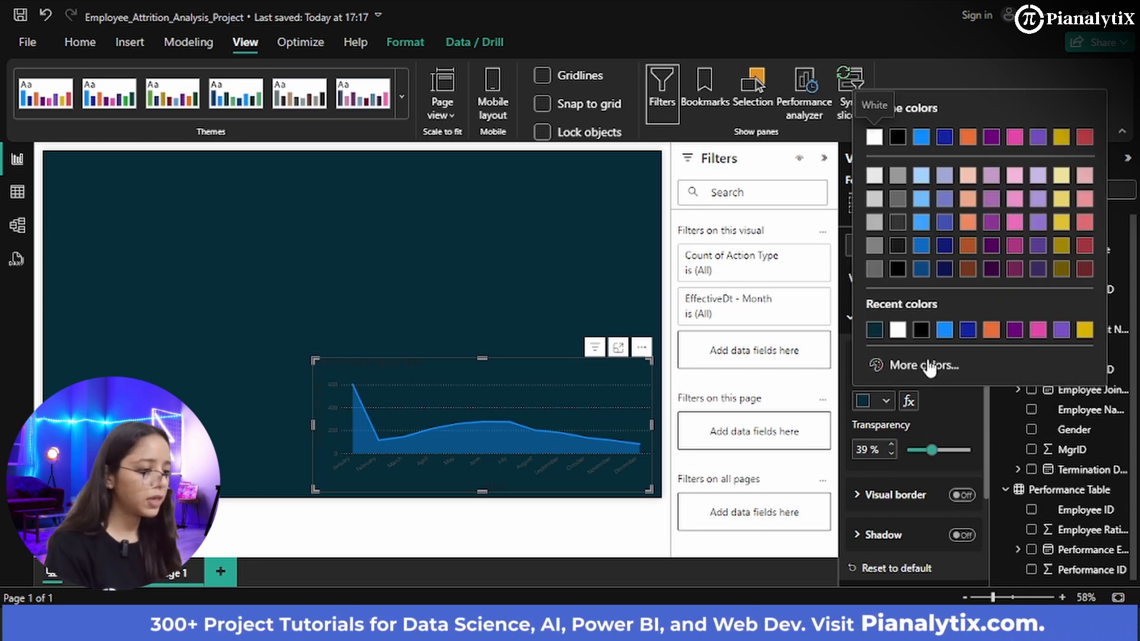
{"action": "left_click", "coordinate": [929, 366]}
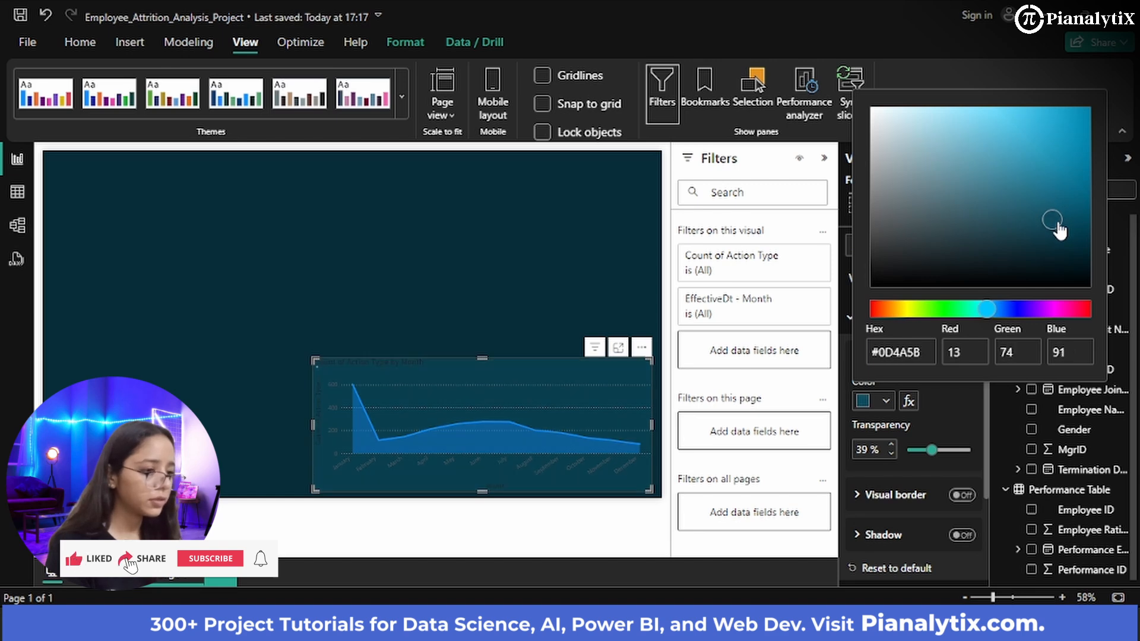
{"action": "left_click", "coordinate": [554, 262]}
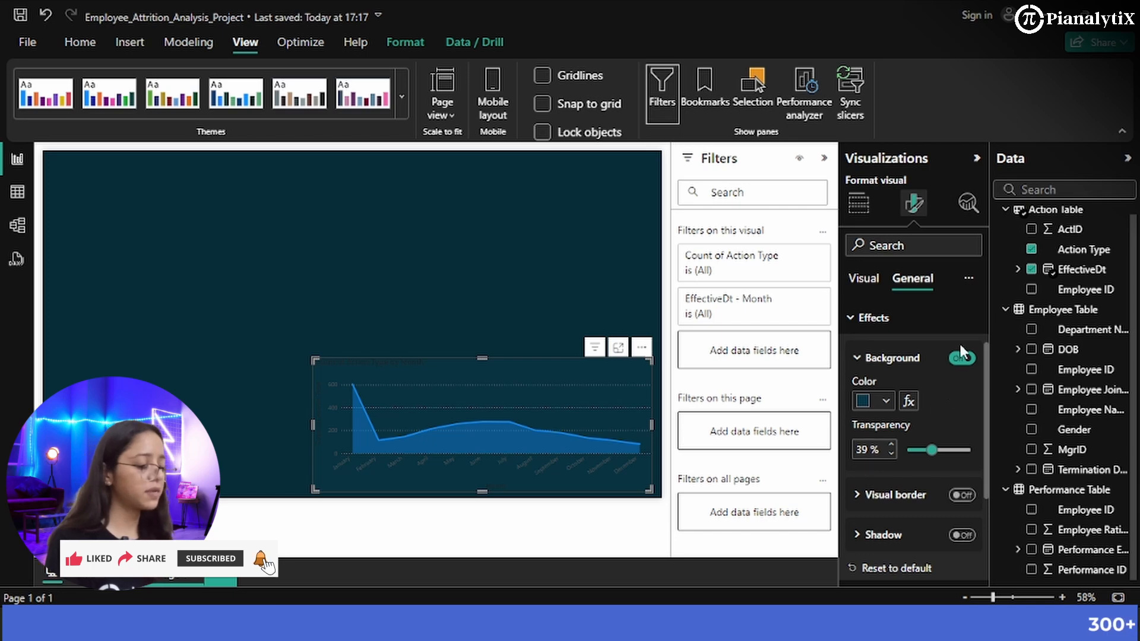
- Turn off the area chart's horizontal gridlines
{"action": "left_click", "coordinate": [862, 278]}
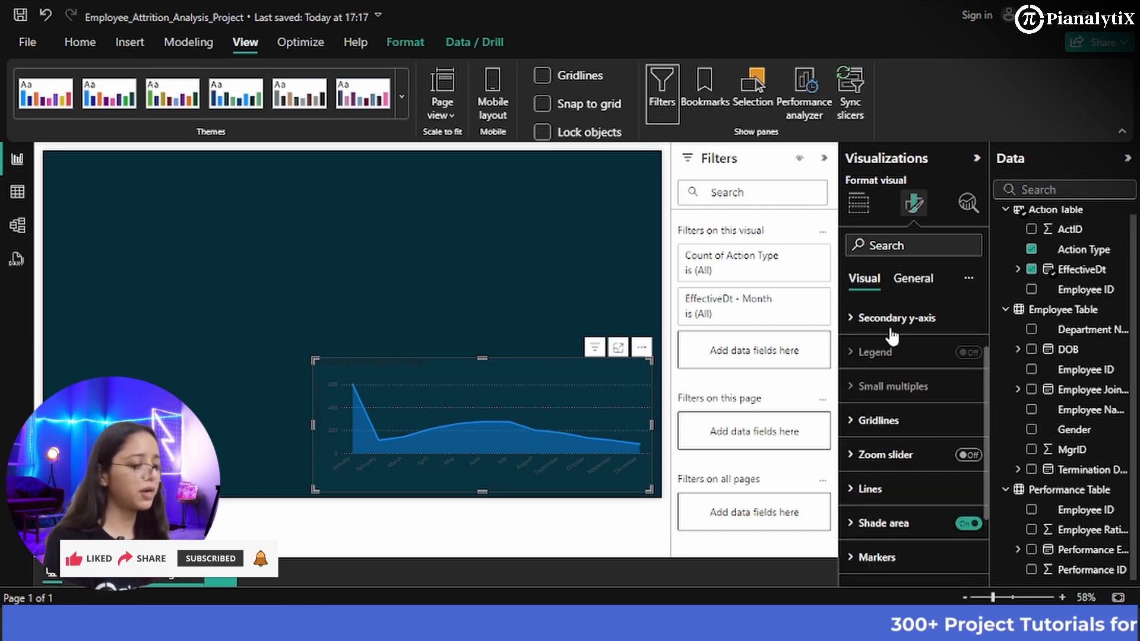
{"action": "left_click", "coordinate": [903, 423]}
{"action": "scroll", "coordinate": [904, 425], "scroll_direction": "down", "scroll_amount": 1}
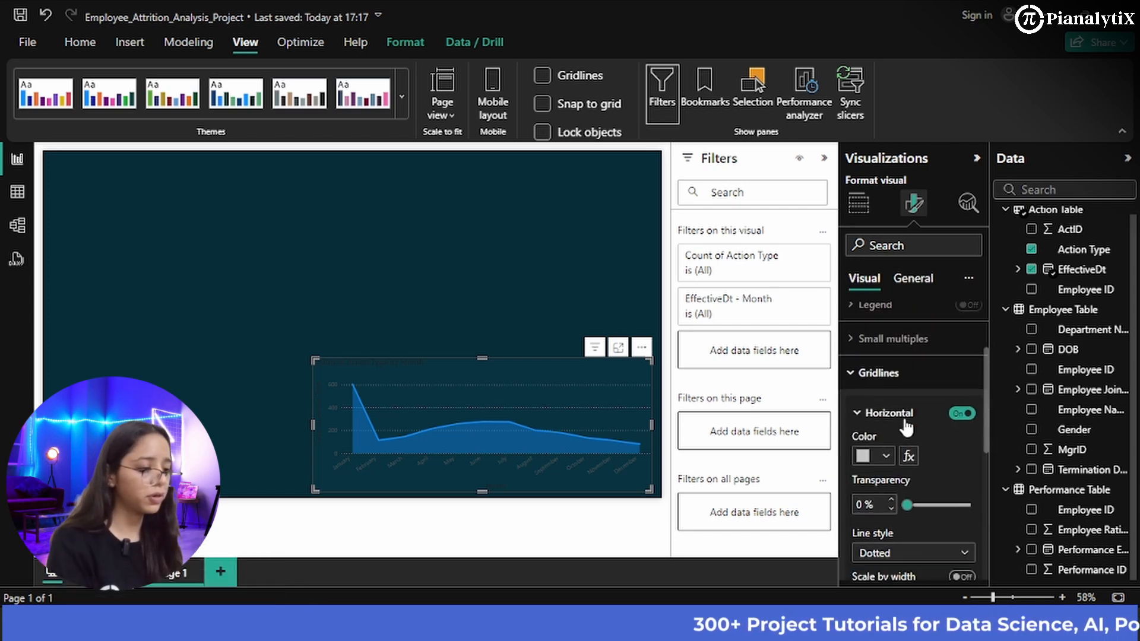
{"action": "left_click", "coordinate": [966, 411]}
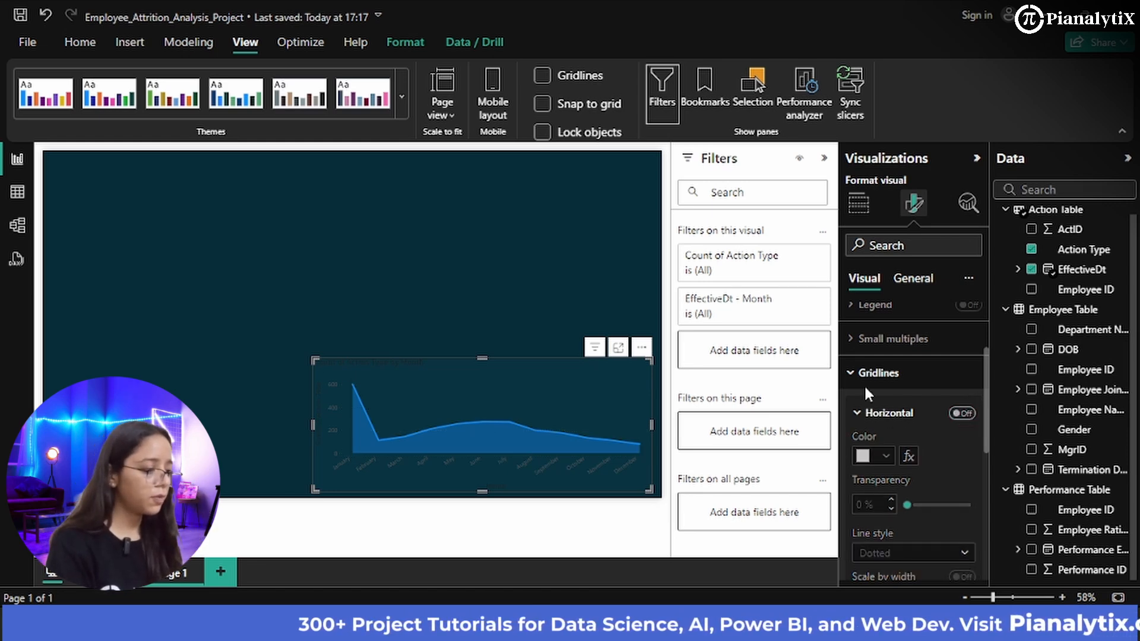
- Set the area chart's X-axis value labels to white with font size 10
{"action": "scroll", "coordinate": [924, 380], "scroll_direction": "up", "scroll_amount": 2}
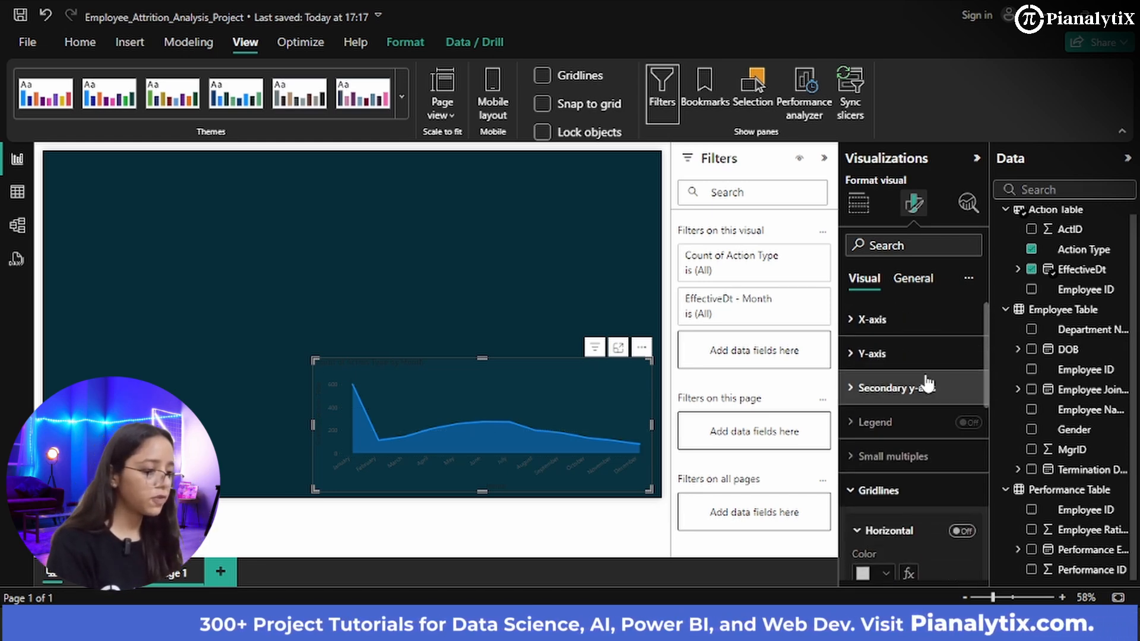
{"action": "left_click", "coordinate": [872, 319]}
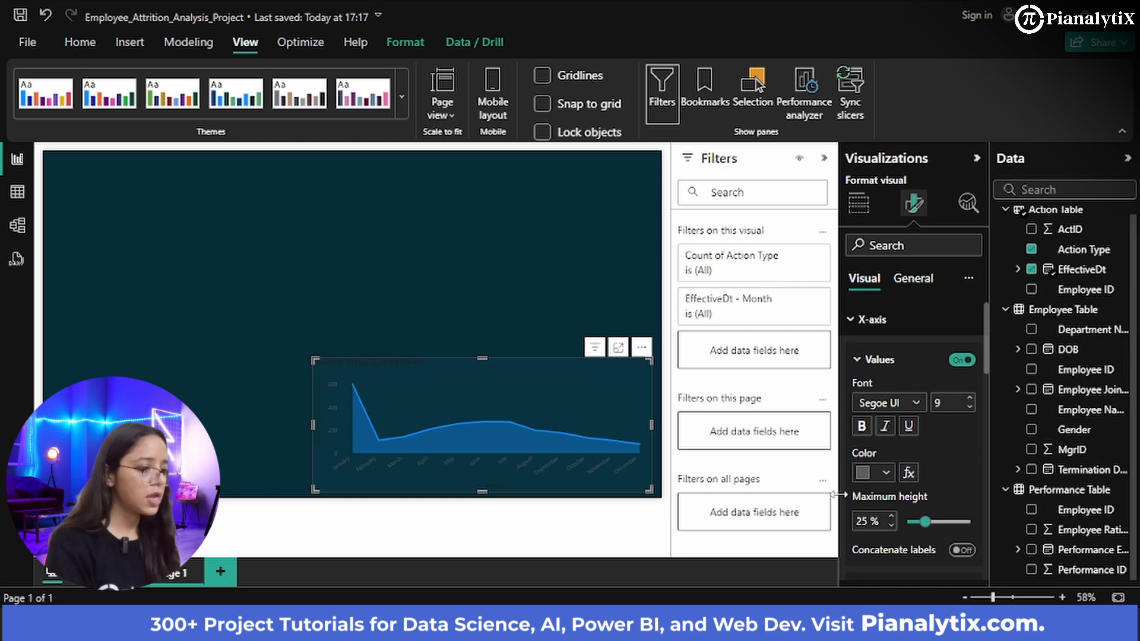
{"action": "left_click", "coordinate": [886, 473]}
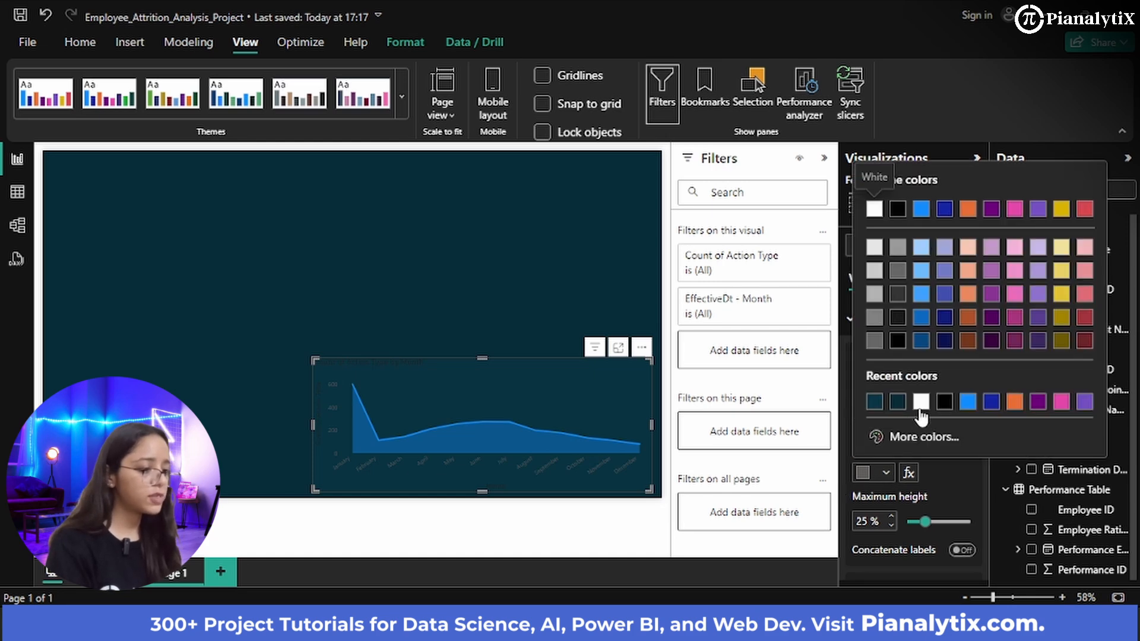
{"action": "left_click", "coordinate": [921, 406]}
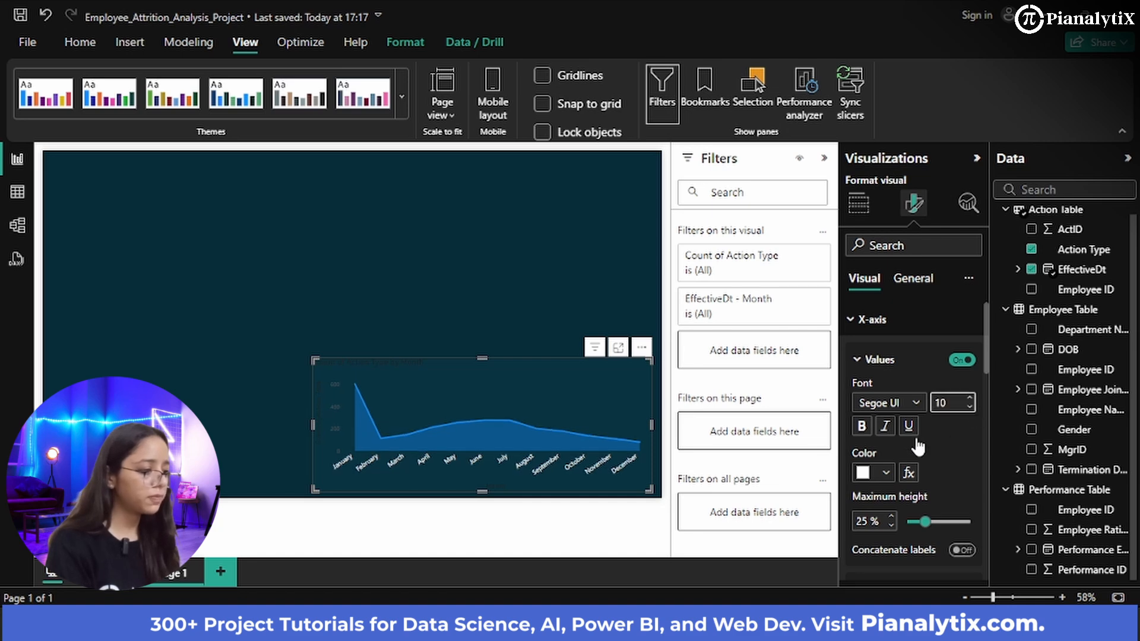
- Change the font of the area chart's X-axis value labels to Segoe UI Bold
{"action": "left_click", "coordinate": [906, 404]}
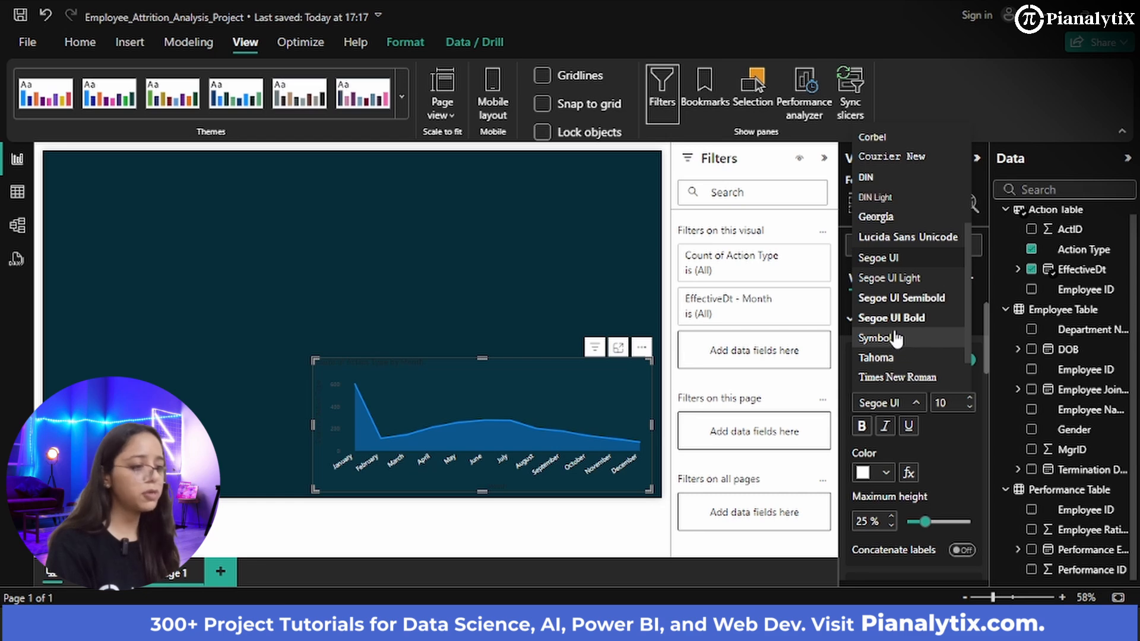
{"action": "scroll", "coordinate": [895, 338], "scroll_direction": "down", "scroll_amount": 2}
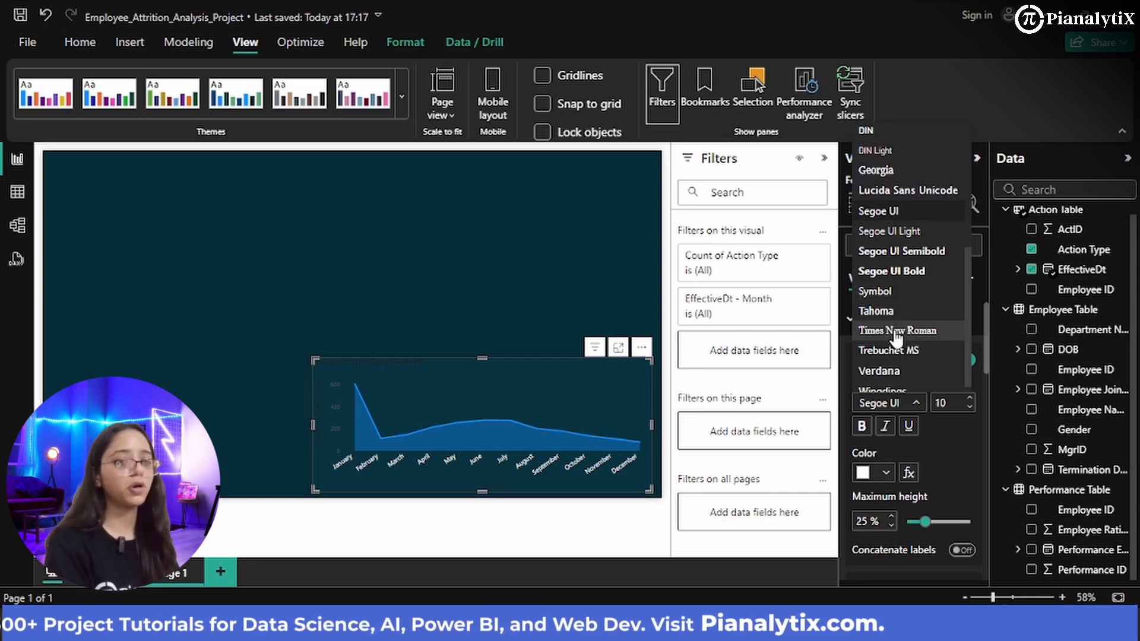
{"action": "scroll", "coordinate": [896, 337], "scroll_direction": "down", "scroll_amount": 1}
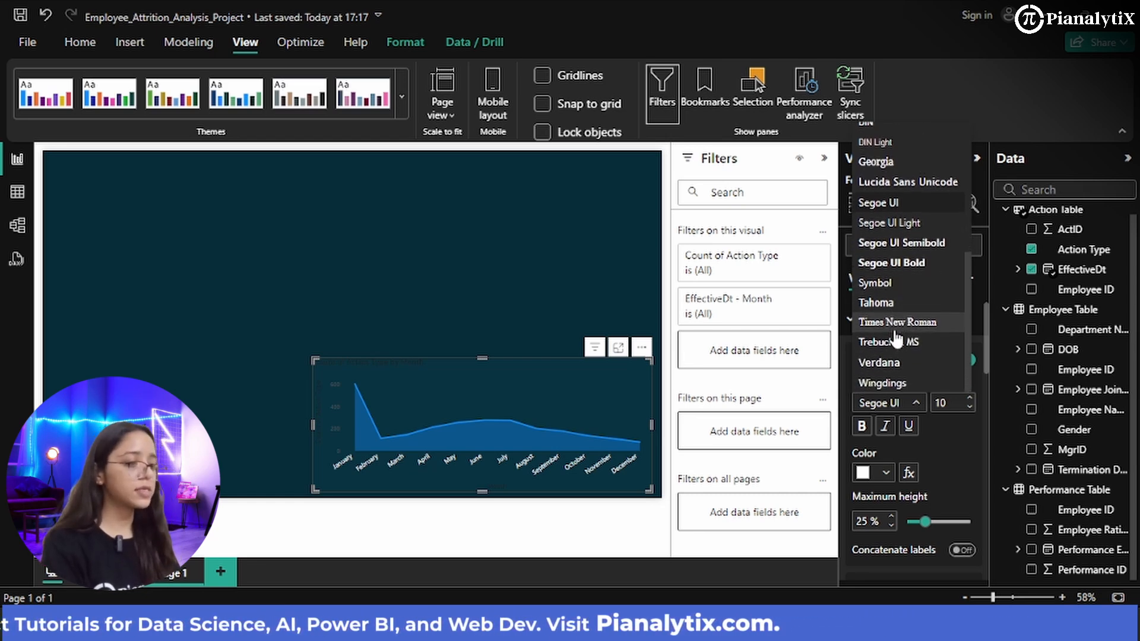
{"action": "left_click", "coordinate": [905, 263]}
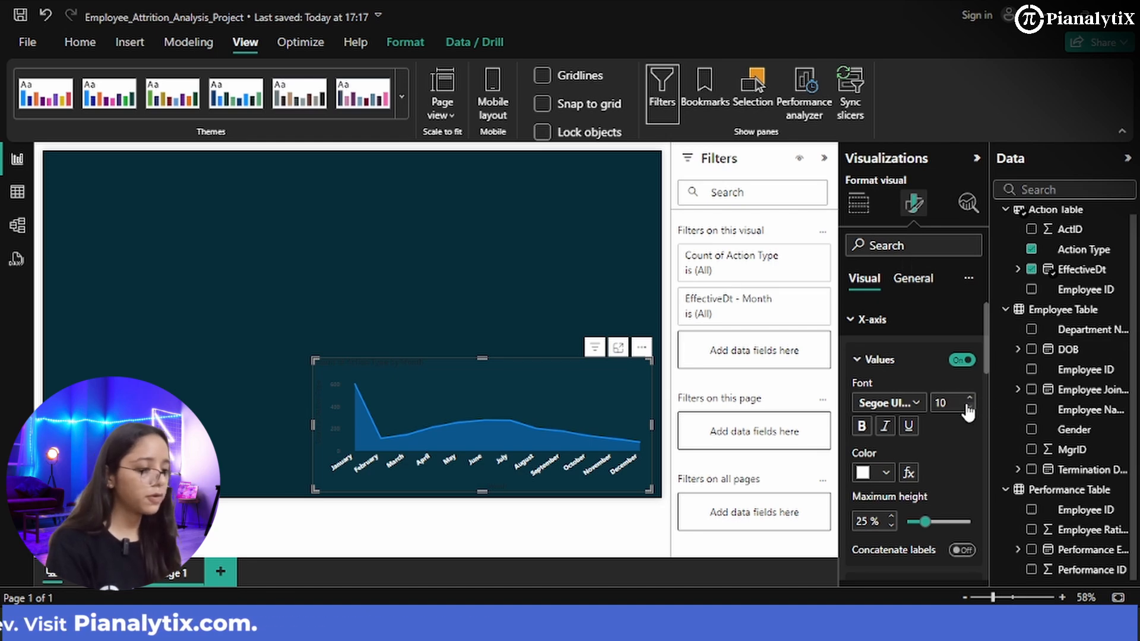
{"action": "left_click", "coordinate": [561, 247]}
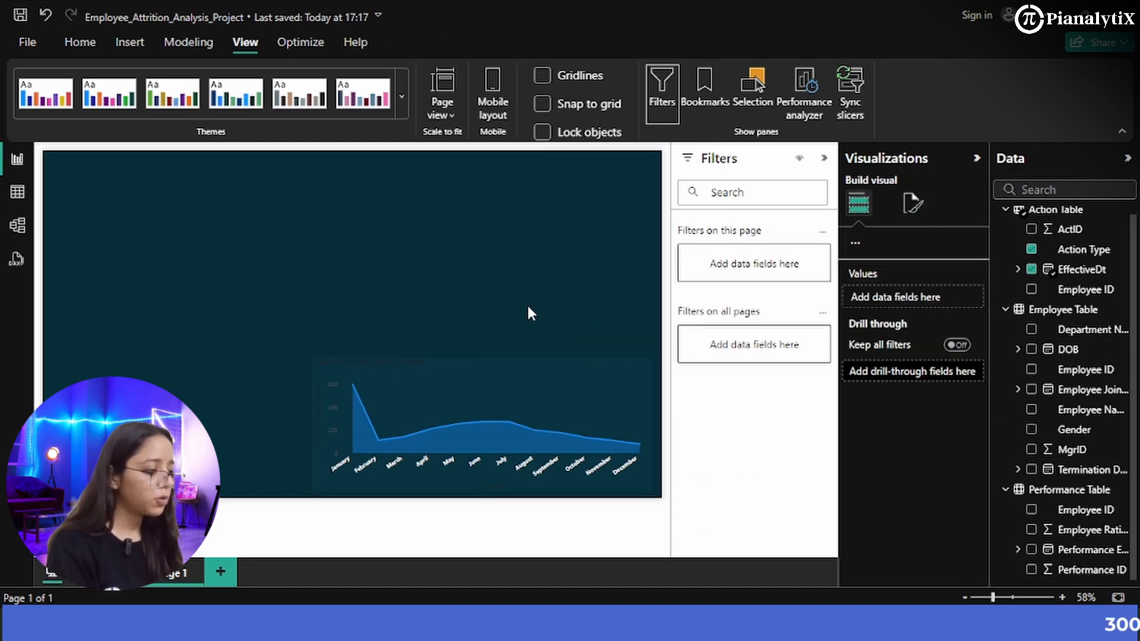
- Format the area chart's Y-axis value labels in white Segoe UI Bold at size 10
{"action": "left_click", "coordinate": [554, 377]}
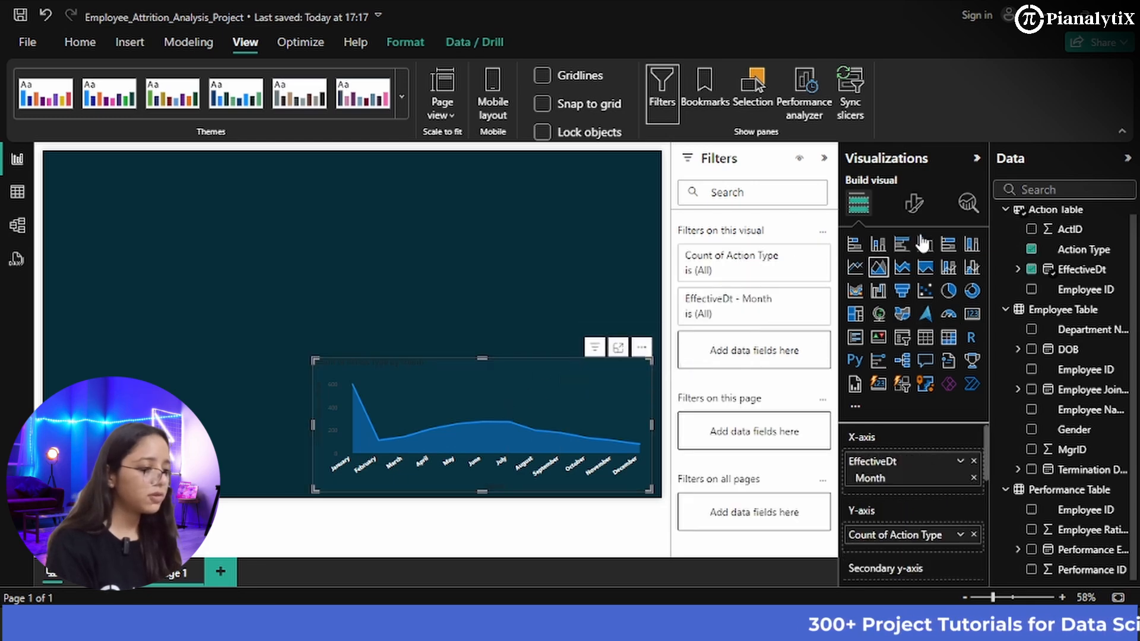
{"action": "left_click", "coordinate": [914, 203]}
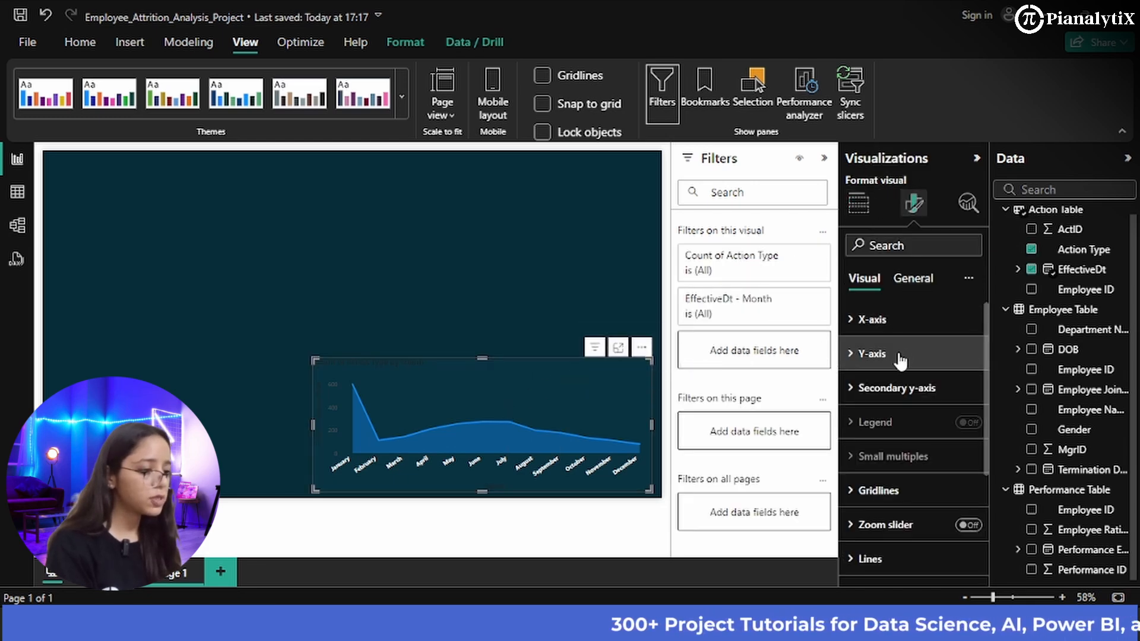
{"action": "left_click", "coordinate": [901, 356]}
{"action": "scroll", "coordinate": [896, 356], "scroll_direction": "down", "scroll_amount": 2}
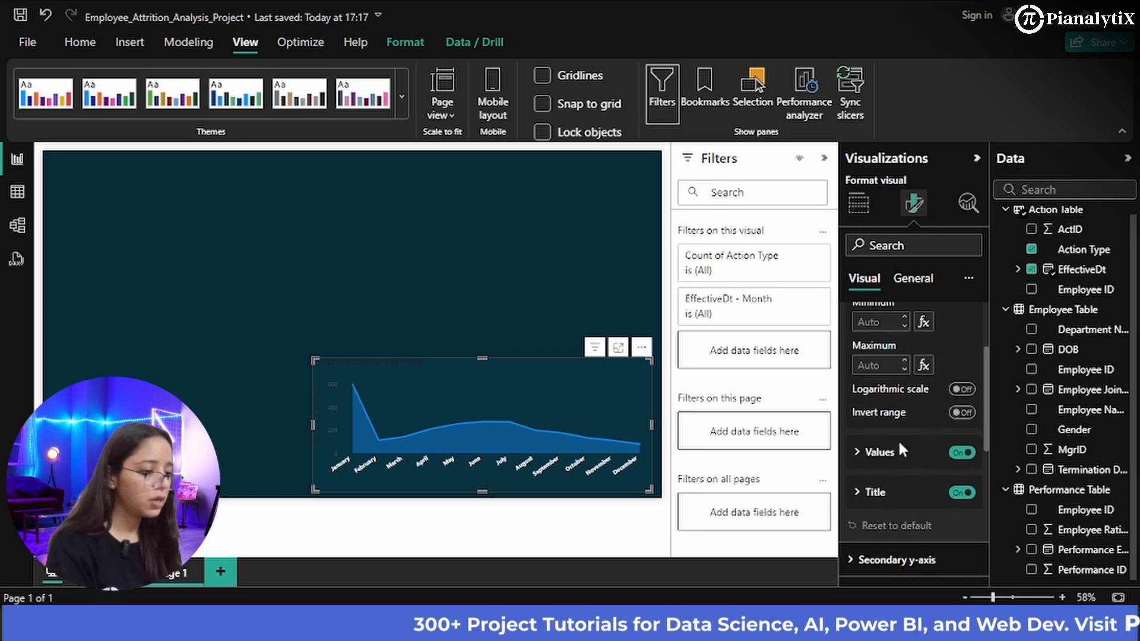
{"action": "left_click", "coordinate": [895, 451]}
{"action": "scroll", "coordinate": [893, 451], "scroll_direction": "down", "scroll_amount": 2}
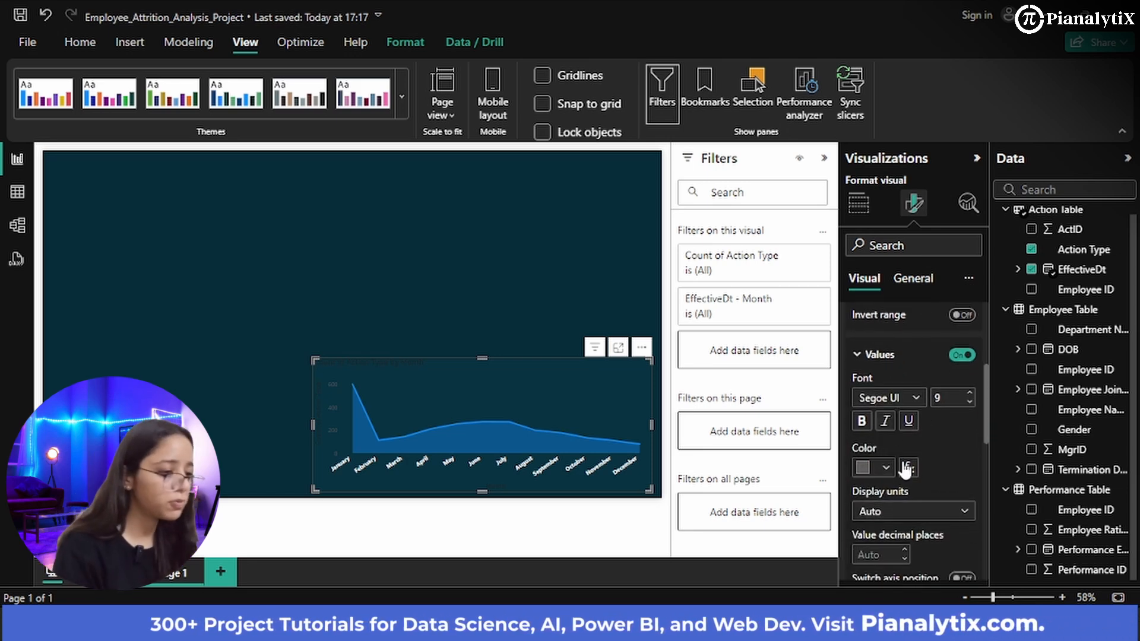
{"action": "left_click", "coordinate": [886, 468]}
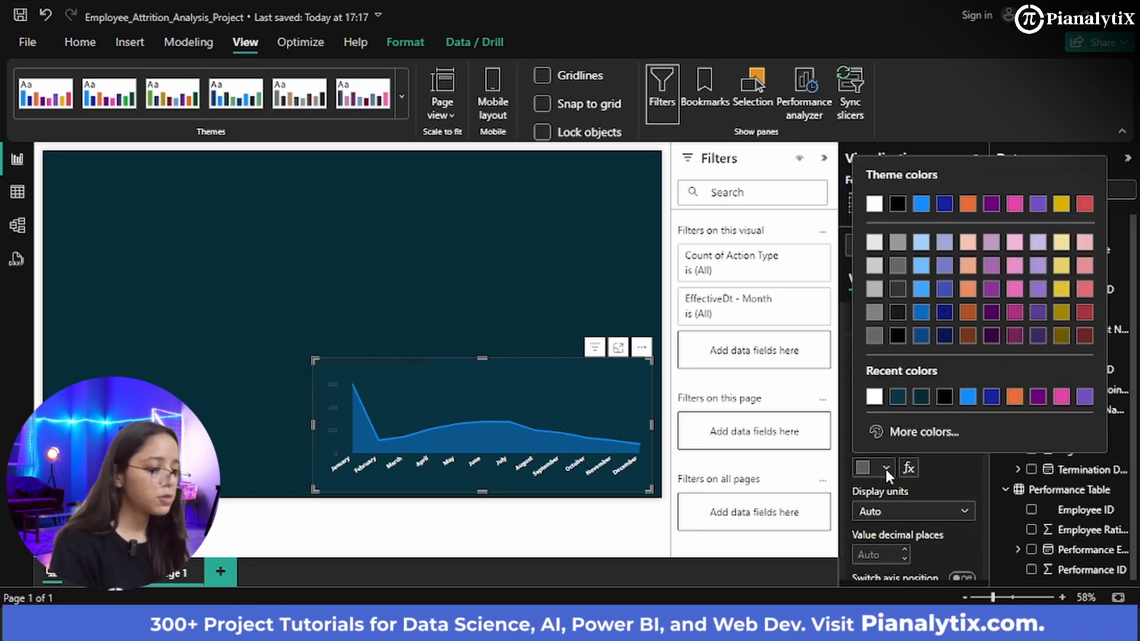
{"action": "left_click", "coordinate": [874, 397]}
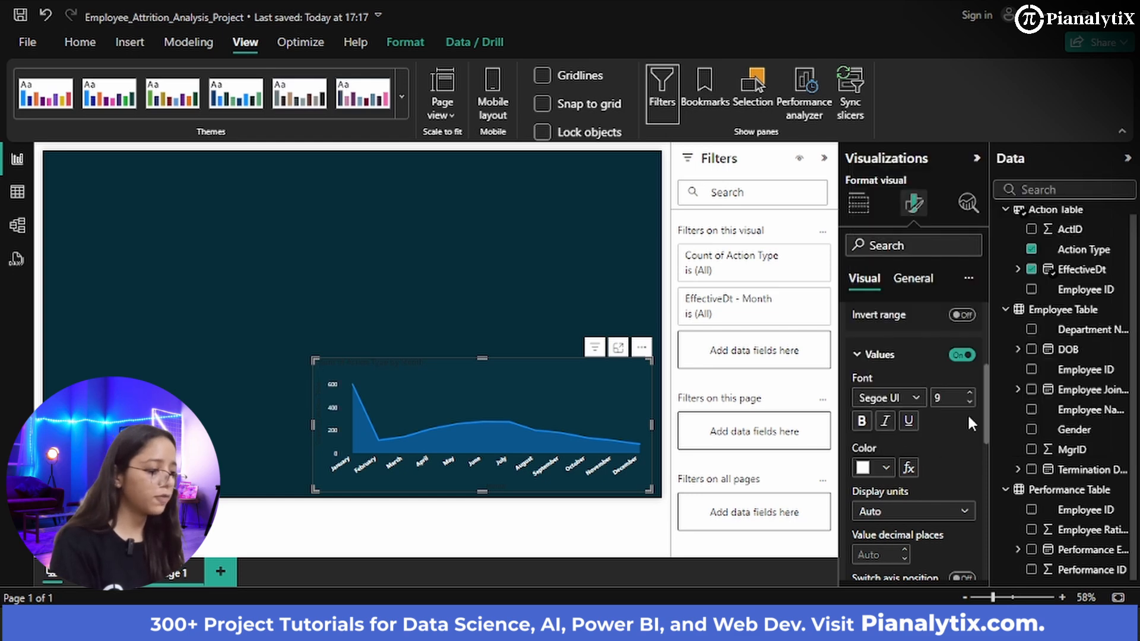
{"action": "left_click", "coordinate": [912, 401]}
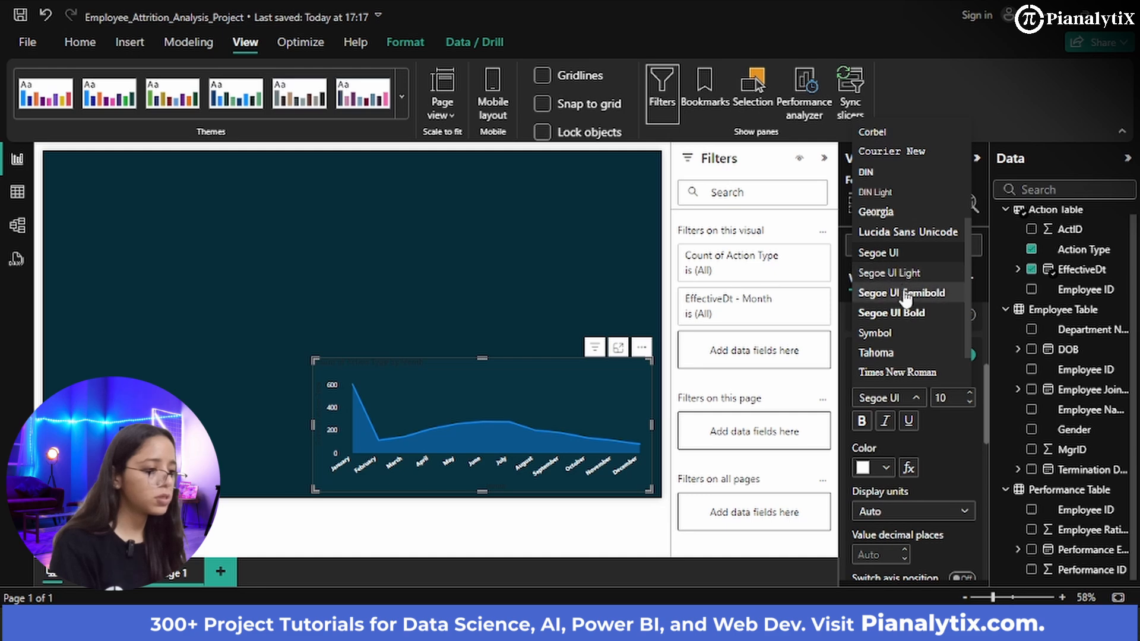
{"action": "left_click", "coordinate": [908, 317]}
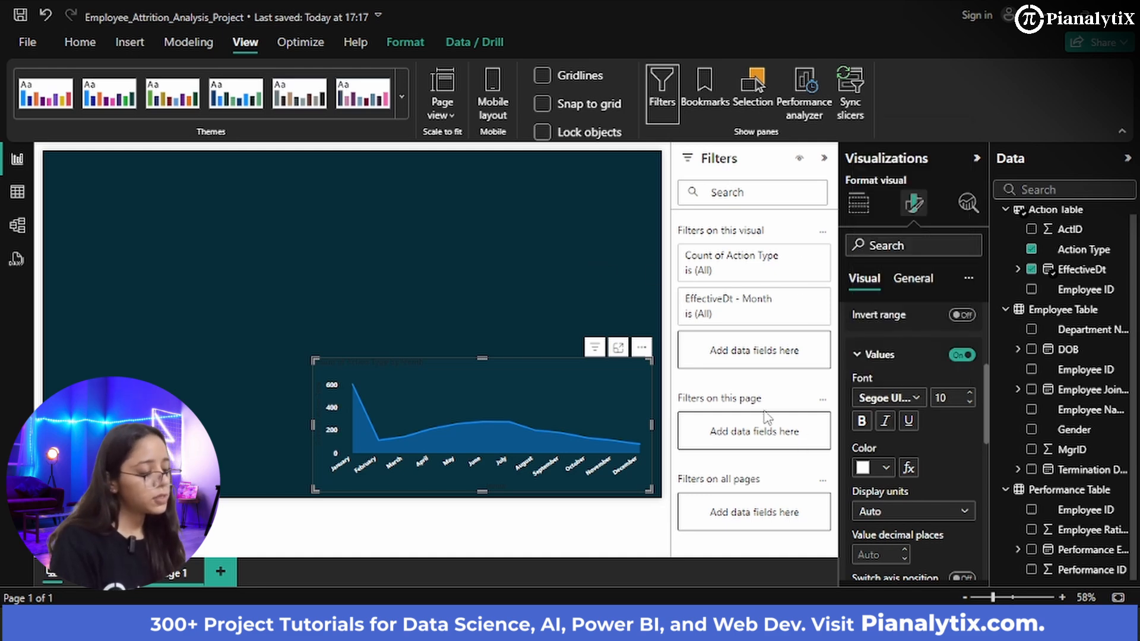
- Replace the area chart's title text with "Monthly Distribution of Actions Performed on Employees"
{"action": "scroll", "coordinate": [939, 434], "scroll_direction": "down", "scroll_amount": 7}
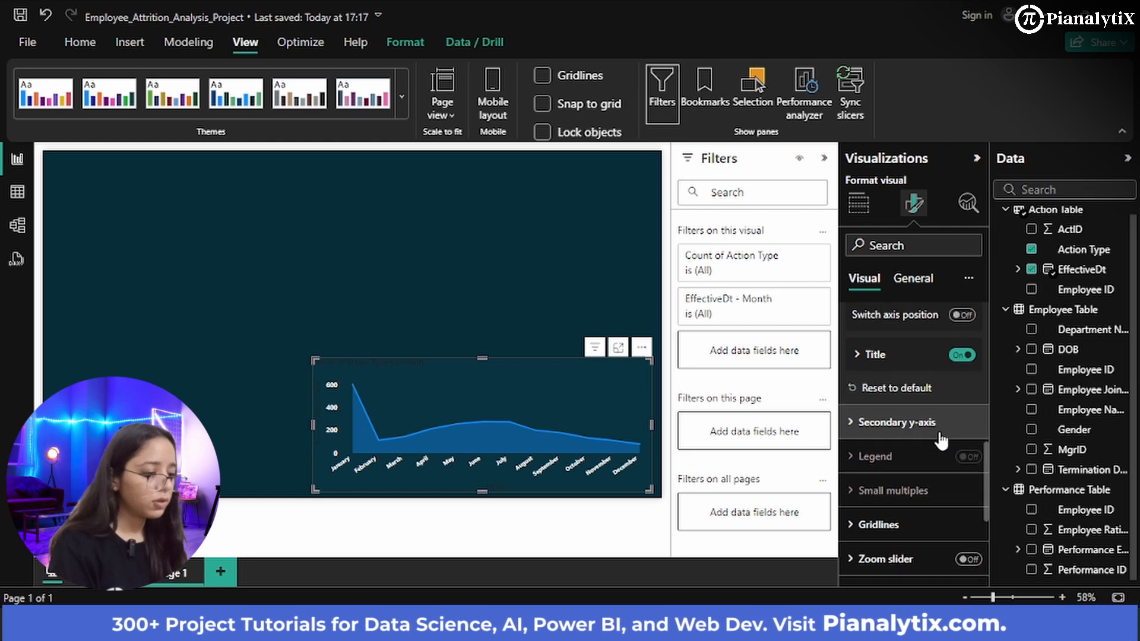
{"action": "scroll", "coordinate": [939, 434], "scroll_direction": "up", "scroll_amount": 5}
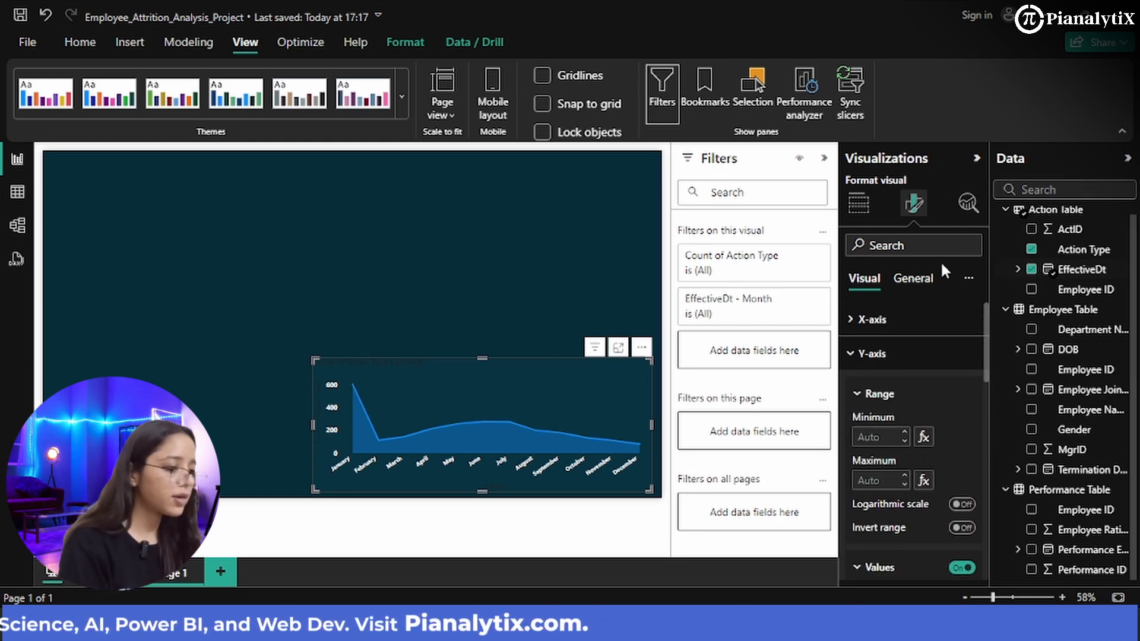
{"action": "left_click", "coordinate": [921, 294]}
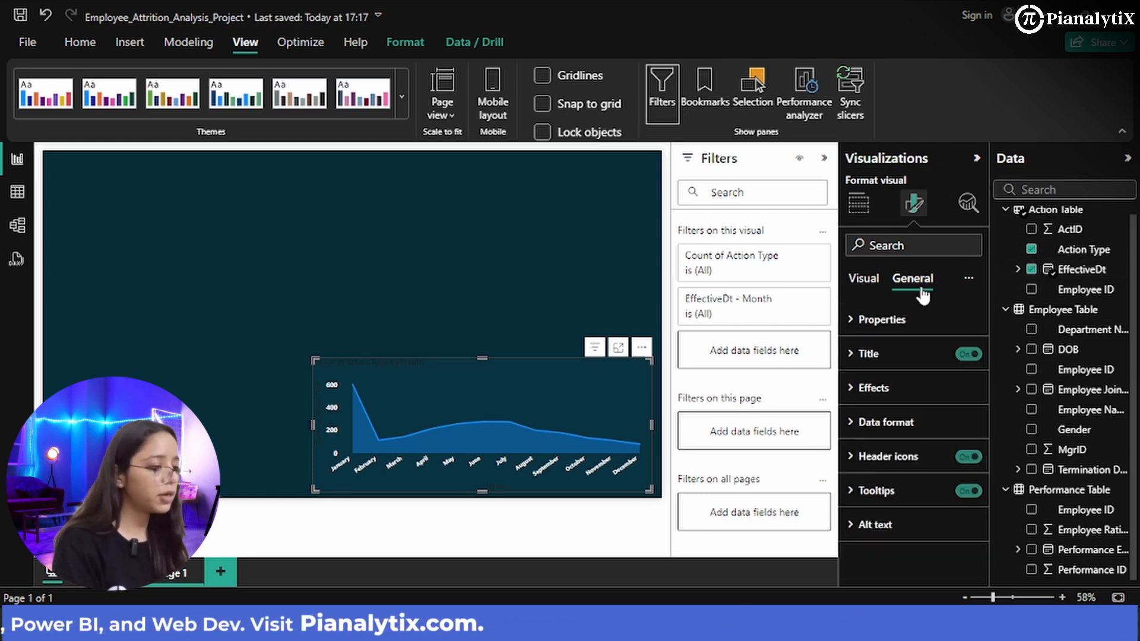
{"action": "left_click", "coordinate": [890, 357]}
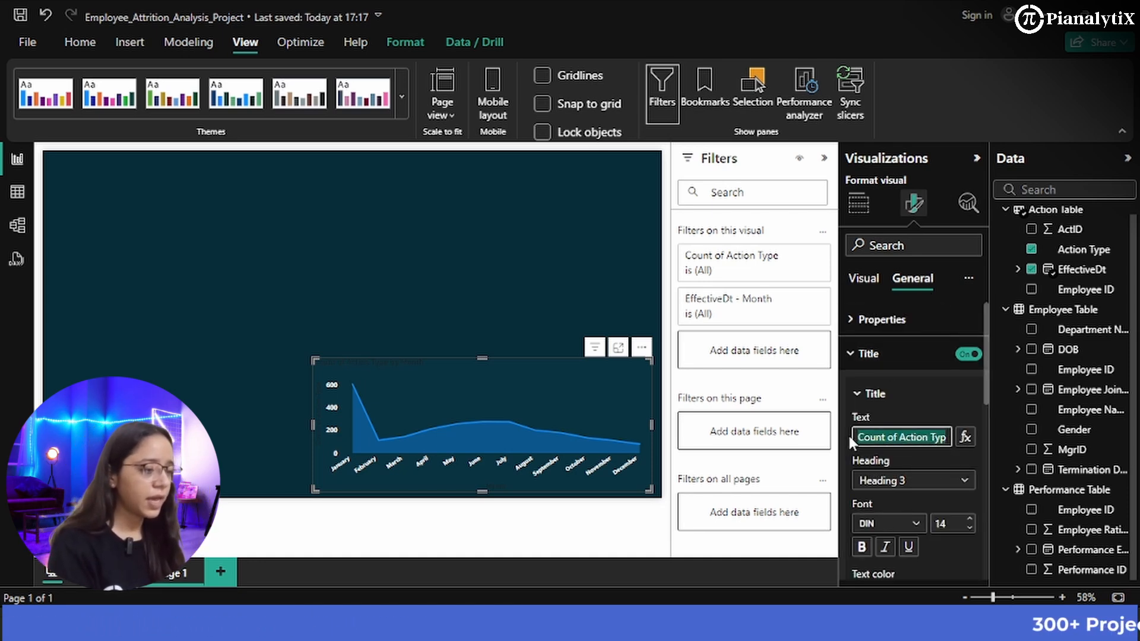
{"action": "key", "text": "BackSpace"}
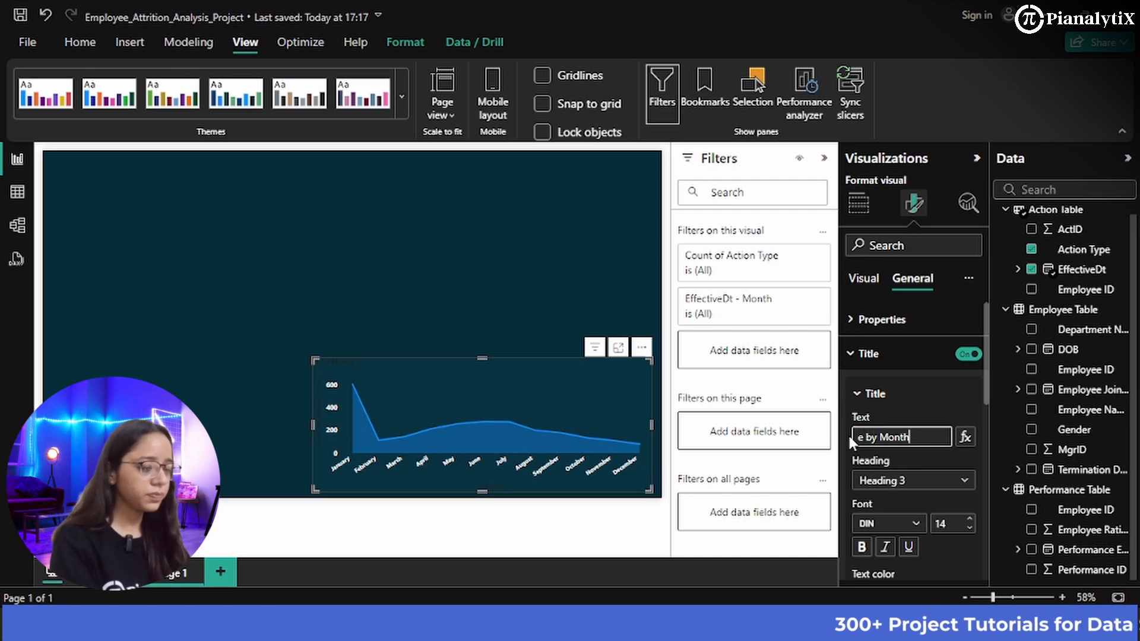
{"action": "key", "text": "Delete"}
{"action": "key", "text": "Delete"}
{"action": "key", "text": "Delete"}
{"action": "key", "text": "Delete"}
{"action": "key", "text": "Delete"}
{"action": "key", "text": "Delete"}
{"action": "key", "text": "Delete"}
{"action": "key", "text": "Delete"}
{"action": "key", "text": "Delete"}
{"action": "key", "text": "Delete"}
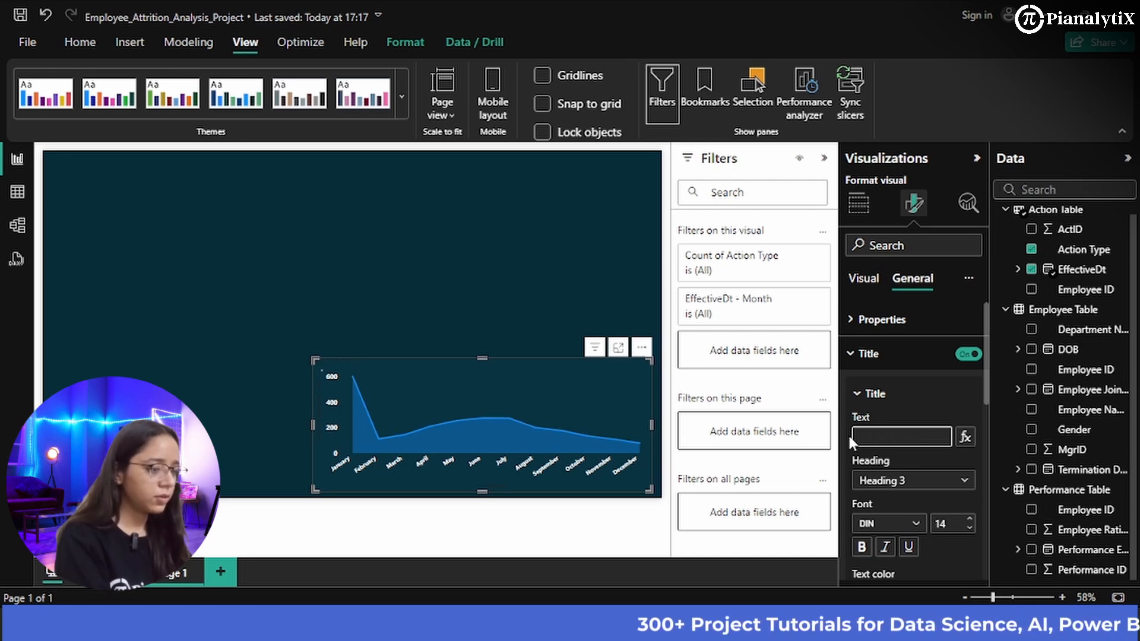
{"action": "type", "text": "Monthl"}
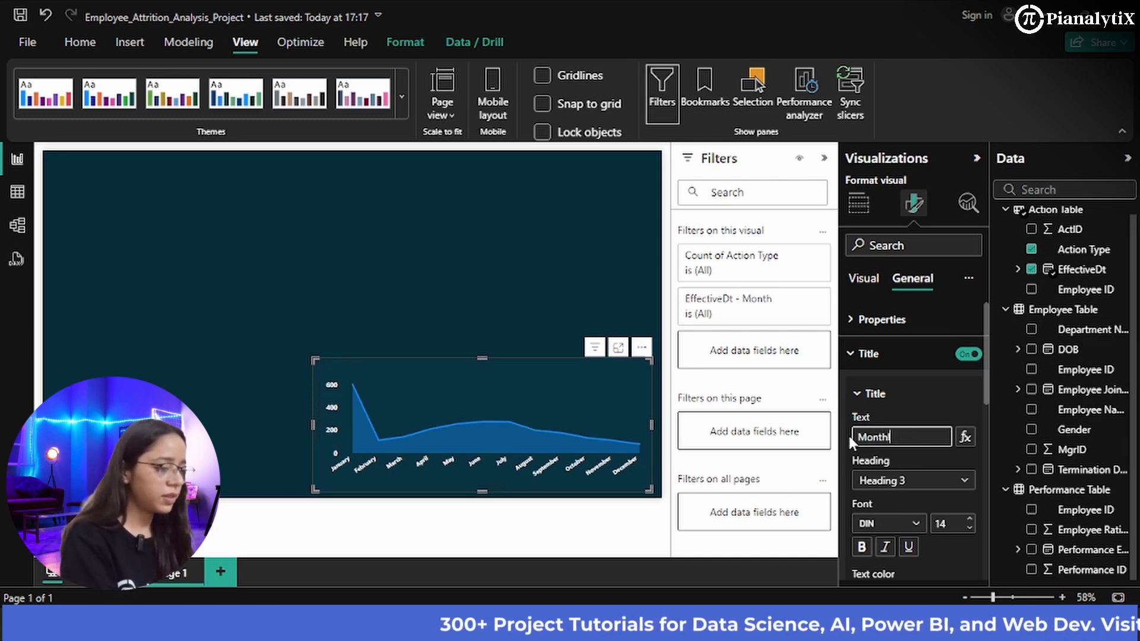
{"action": "type", "text": "y Distrib"}
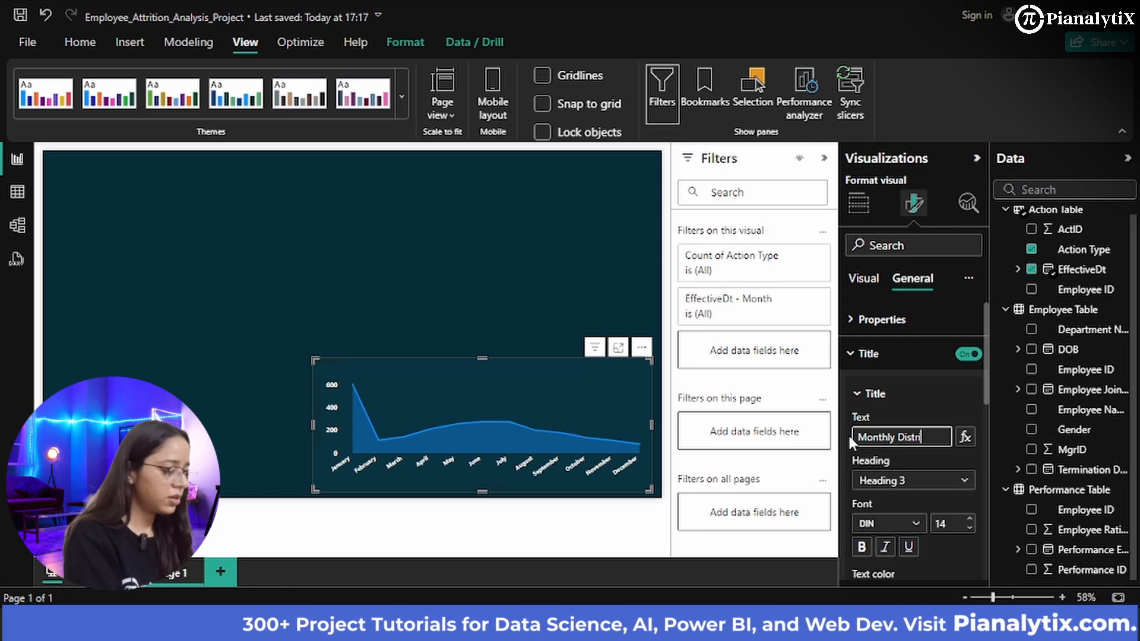
{"action": "type", "text": "uti"}
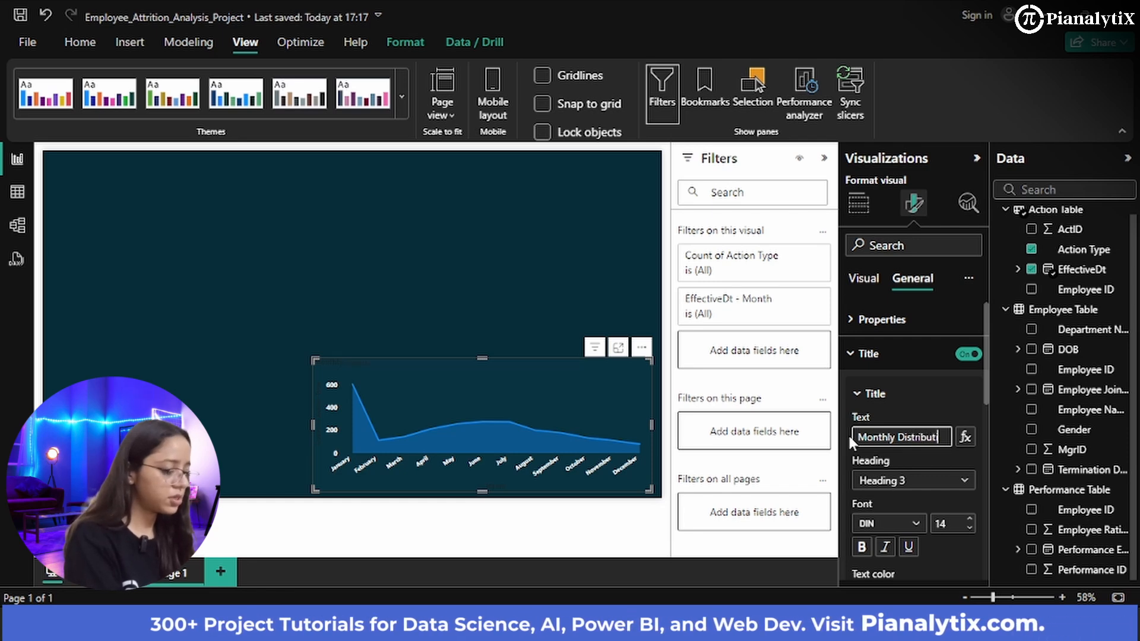
{"action": "type", "text": "on of"}
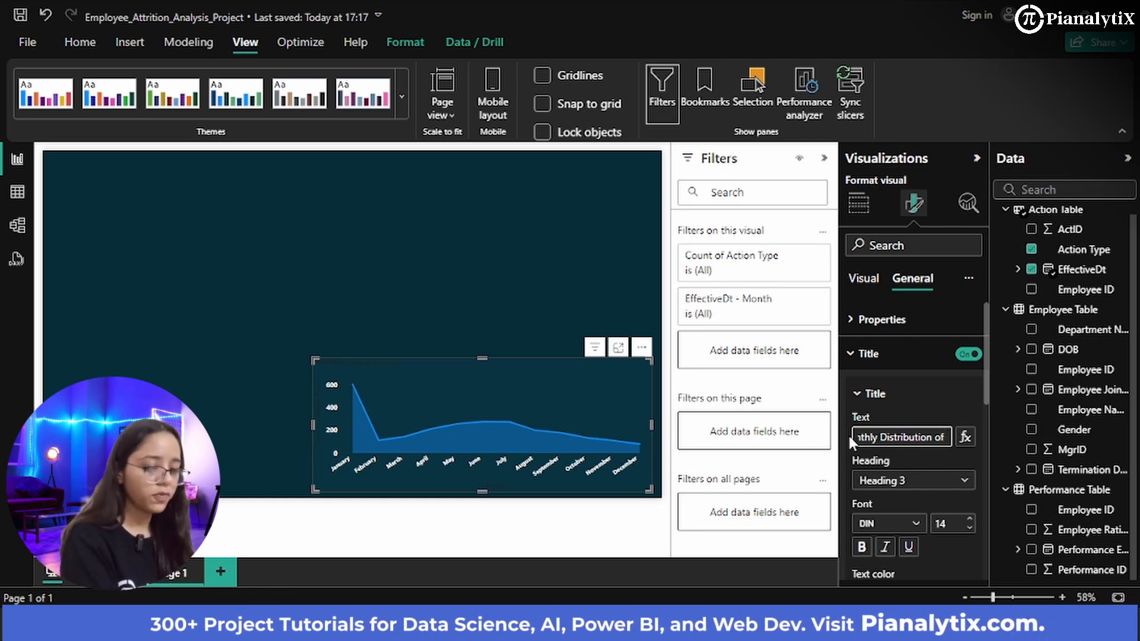
{"action": "type", "text": " Actions"}
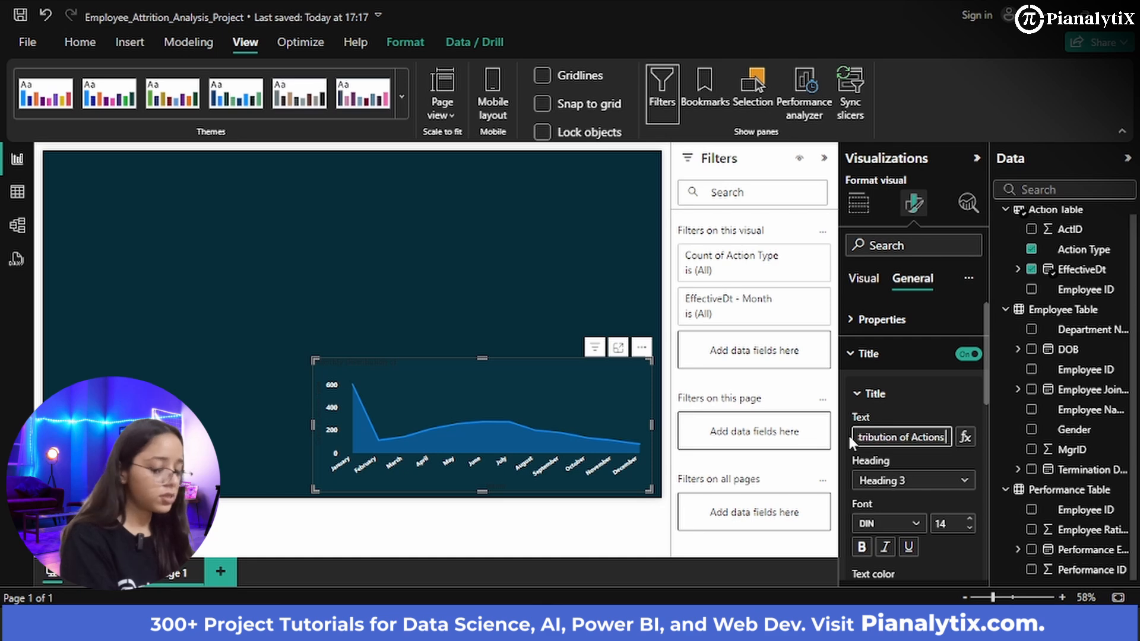
{"action": "type", "text": " Performed"}
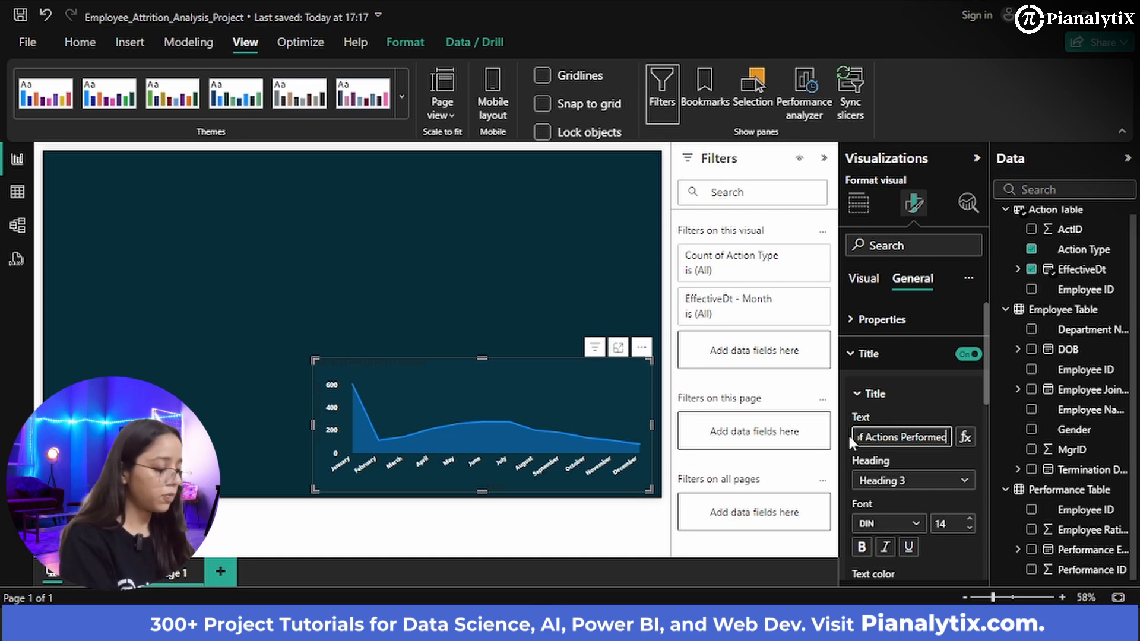
{"action": "type", "text": " on Employees"}
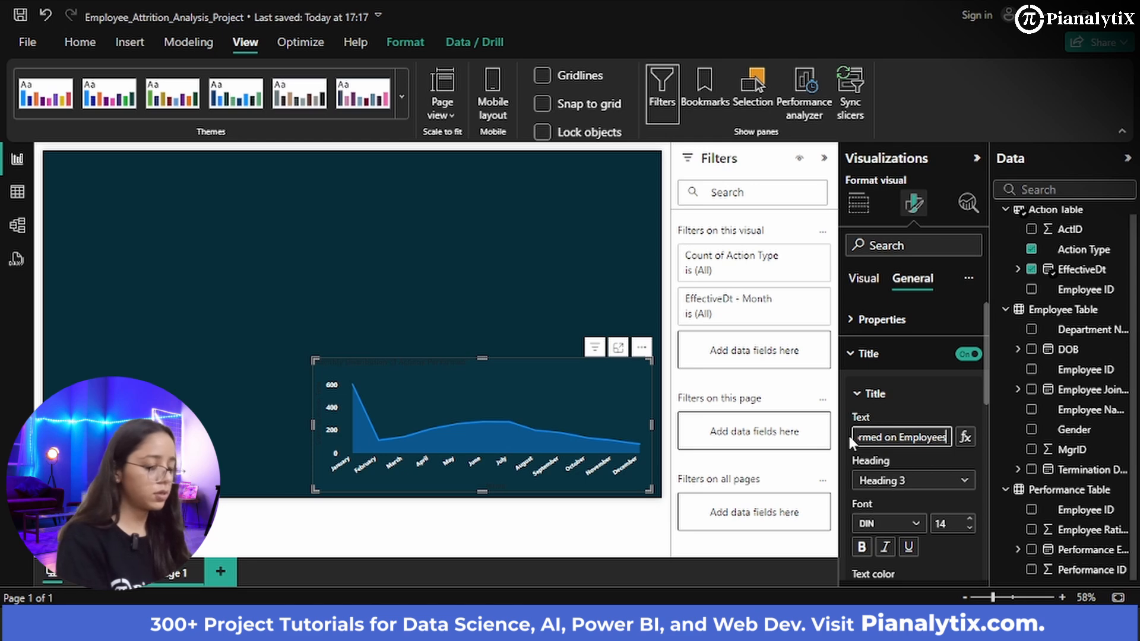
- Set the area chart title's font to Segoe UI Bold and its text color to white
{"action": "scroll", "coordinate": [936, 486], "scroll_direction": "down", "scroll_amount": 1}
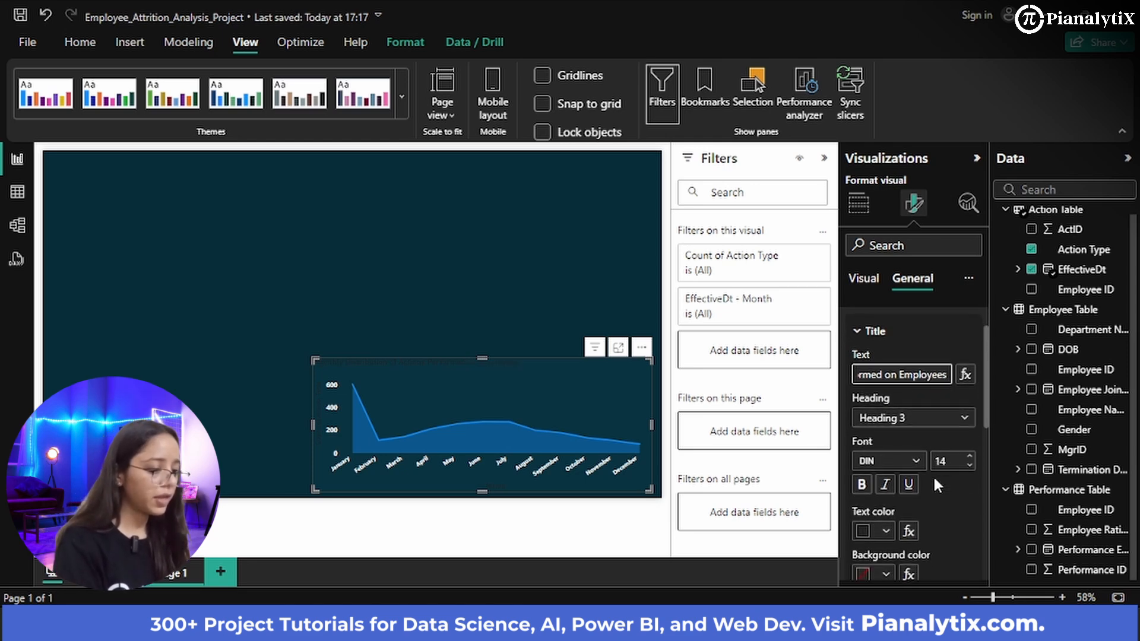
{"action": "left_click", "coordinate": [917, 461]}
{"action": "scroll", "coordinate": [918, 371], "scroll_direction": "down", "scroll_amount": 5}
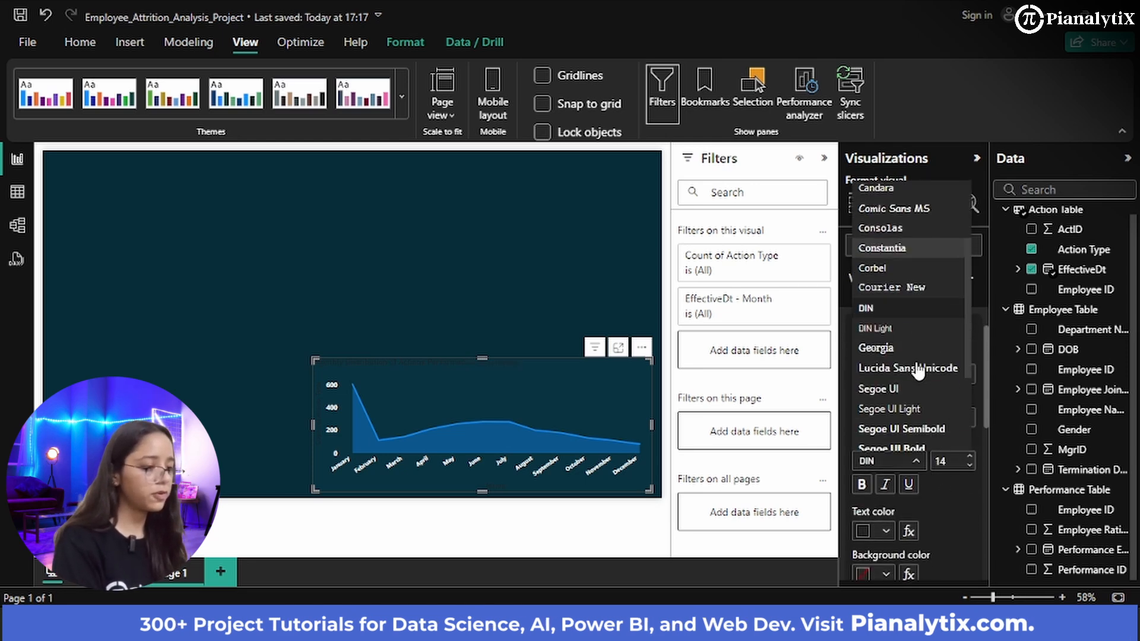
{"action": "left_click", "coordinate": [890, 333]}
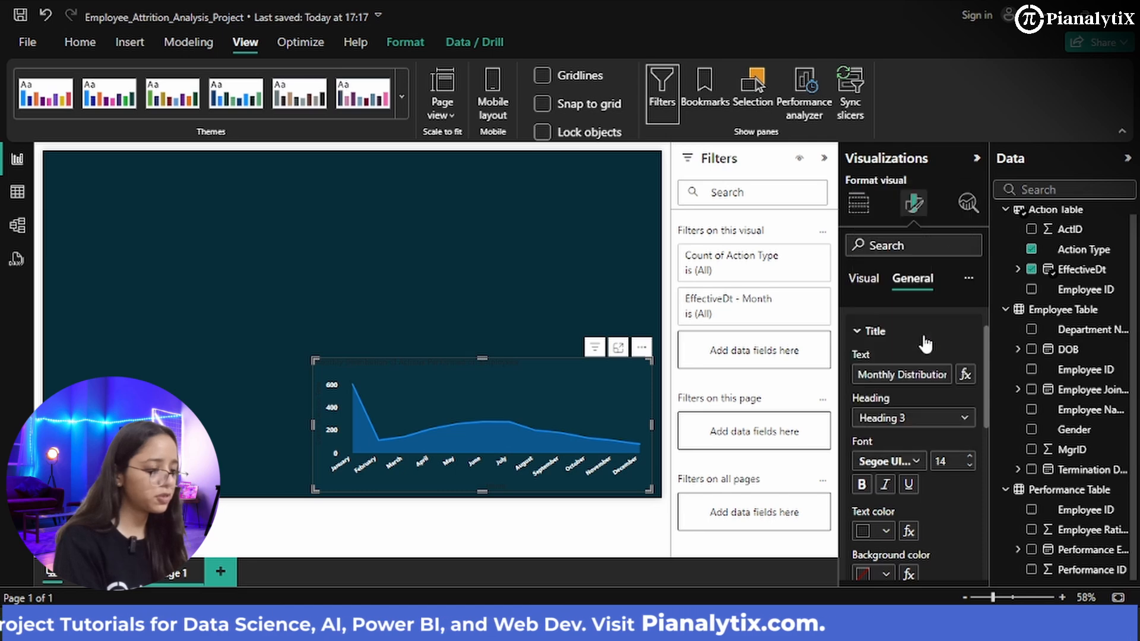
{"action": "left_click", "coordinate": [886, 531]}
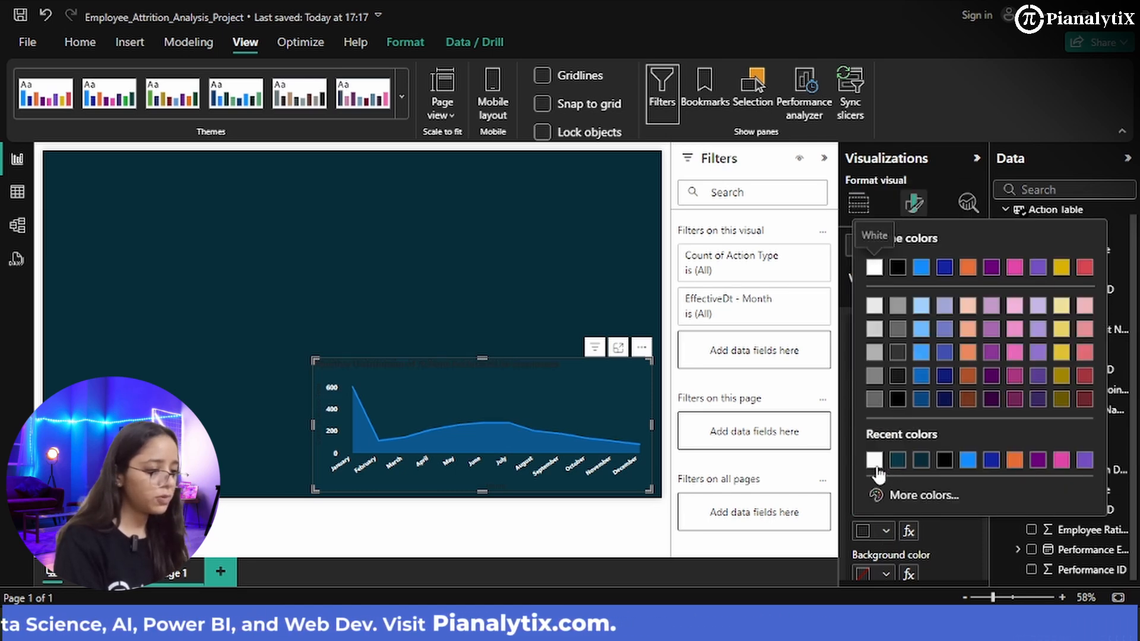
{"action": "left_click", "coordinate": [875, 461]}
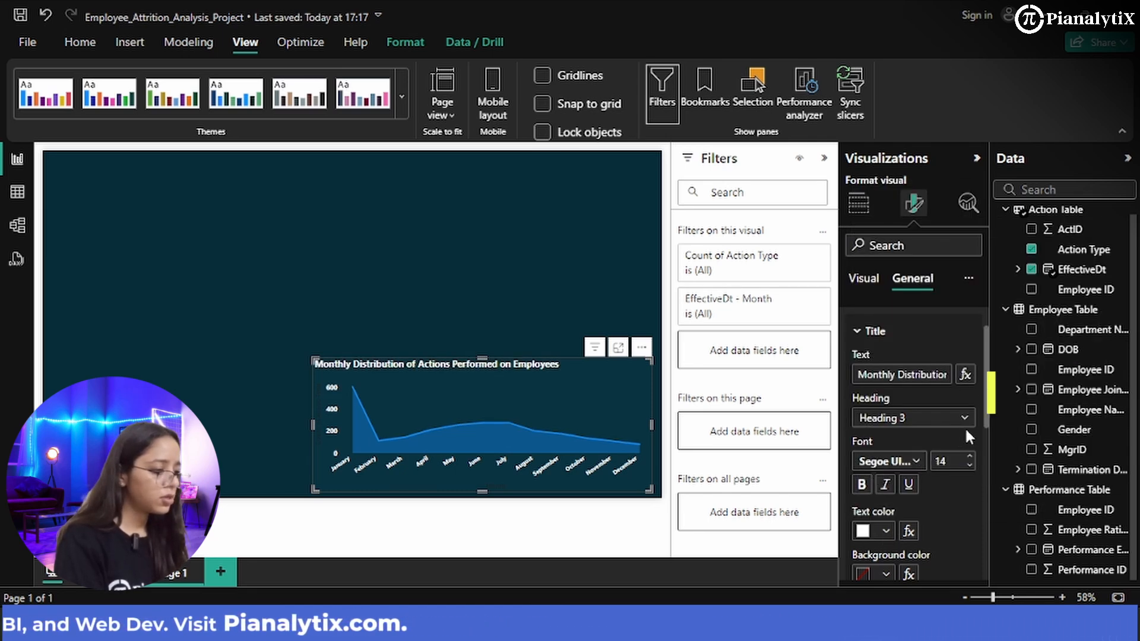
- Reduce the chart title's font size to 13 and center it horizontally
{"action": "left_click", "coordinate": [969, 466]}
{"action": "left_click", "coordinate": [969, 466]}
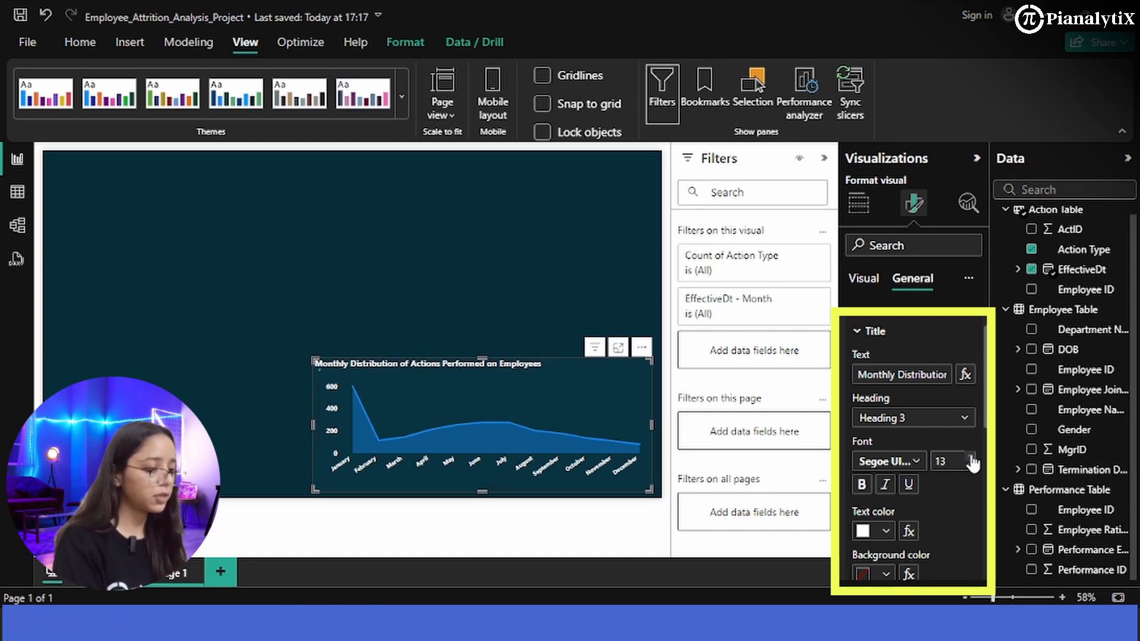
{"action": "scroll", "coordinate": [907, 530], "scroll_direction": "down", "scroll_amount": 3}
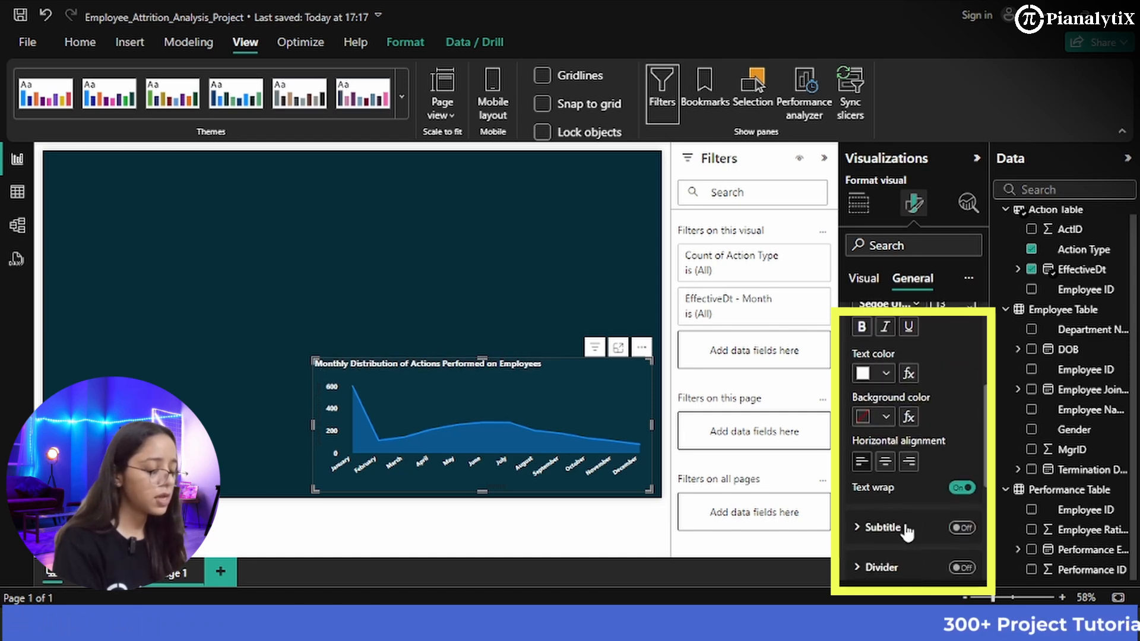
{"action": "left_click", "coordinate": [880, 465]}
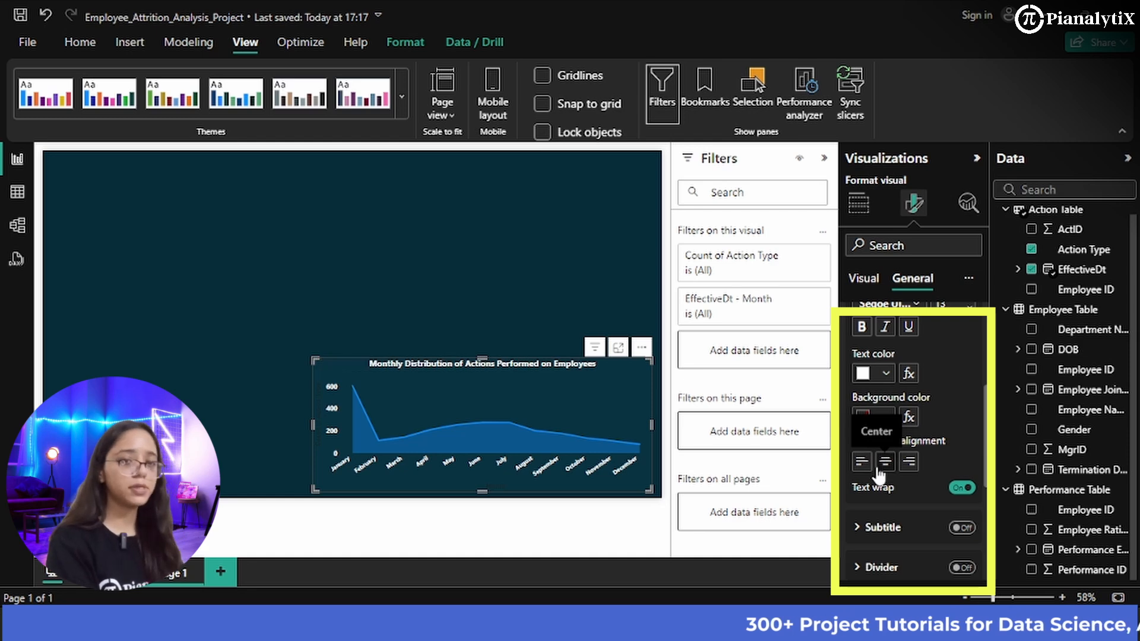
{"action": "left_click", "coordinate": [910, 464]}
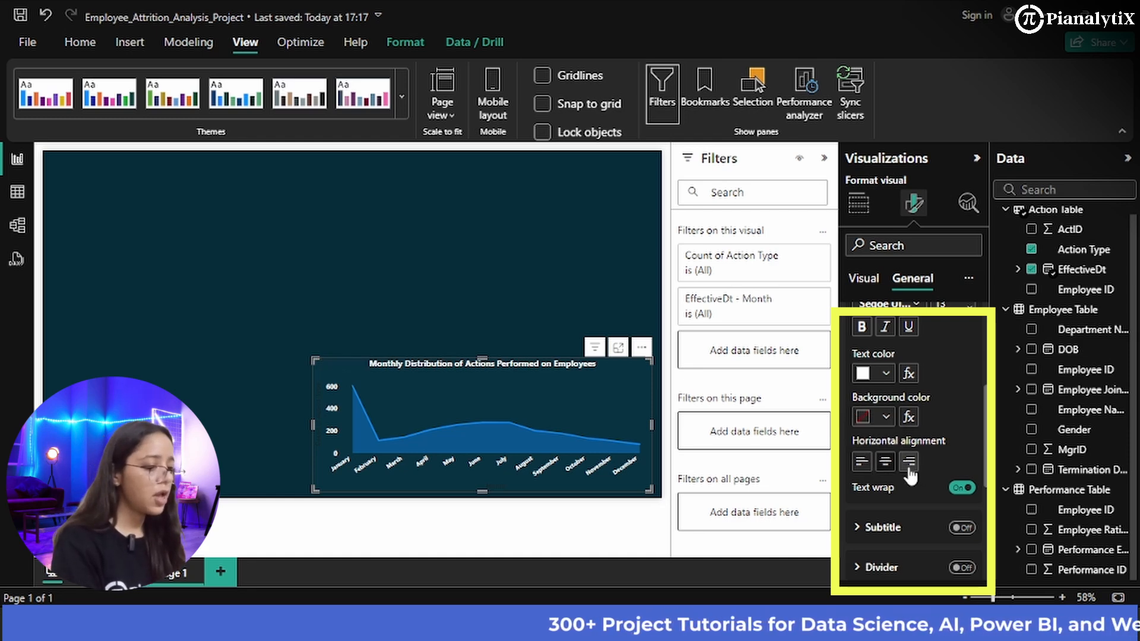
- Center the area chart's title horizontally and set its font size to 14
{"action": "left_click", "coordinate": [884, 464]}
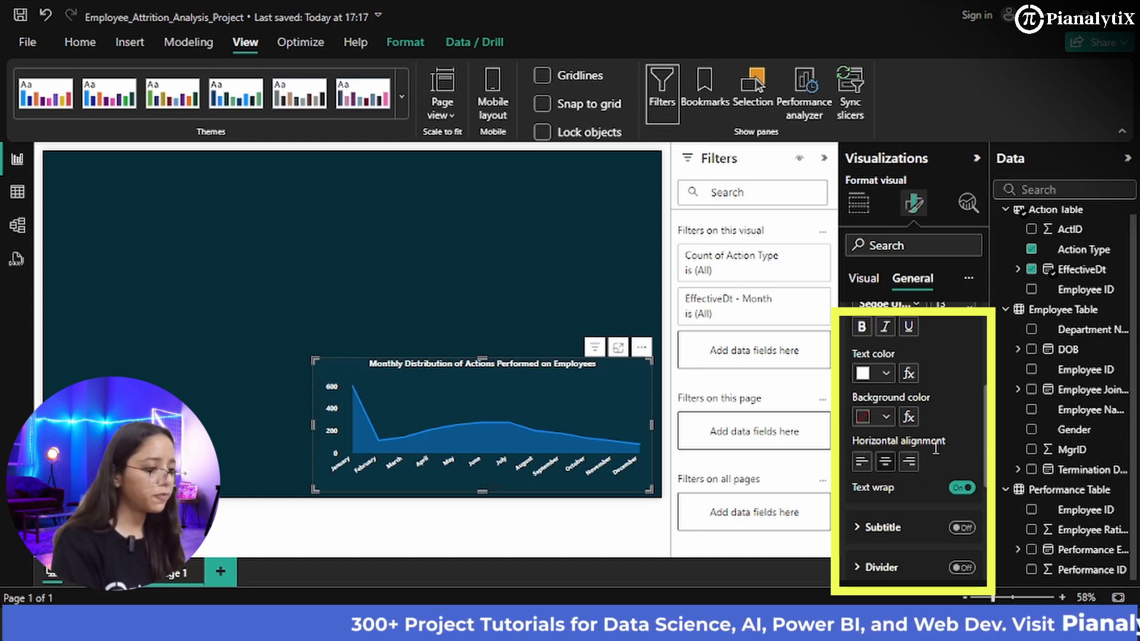
{"action": "scroll", "coordinate": [956, 334], "scroll_direction": "up", "scroll_amount": 1}
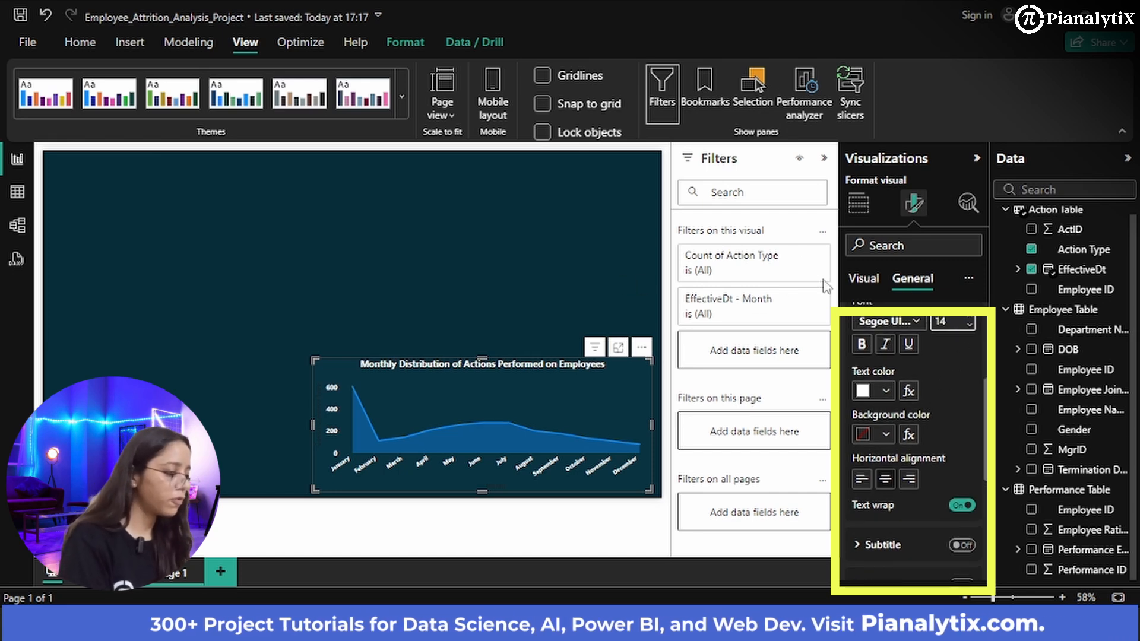
{"action": "left_click", "coordinate": [578, 215]}
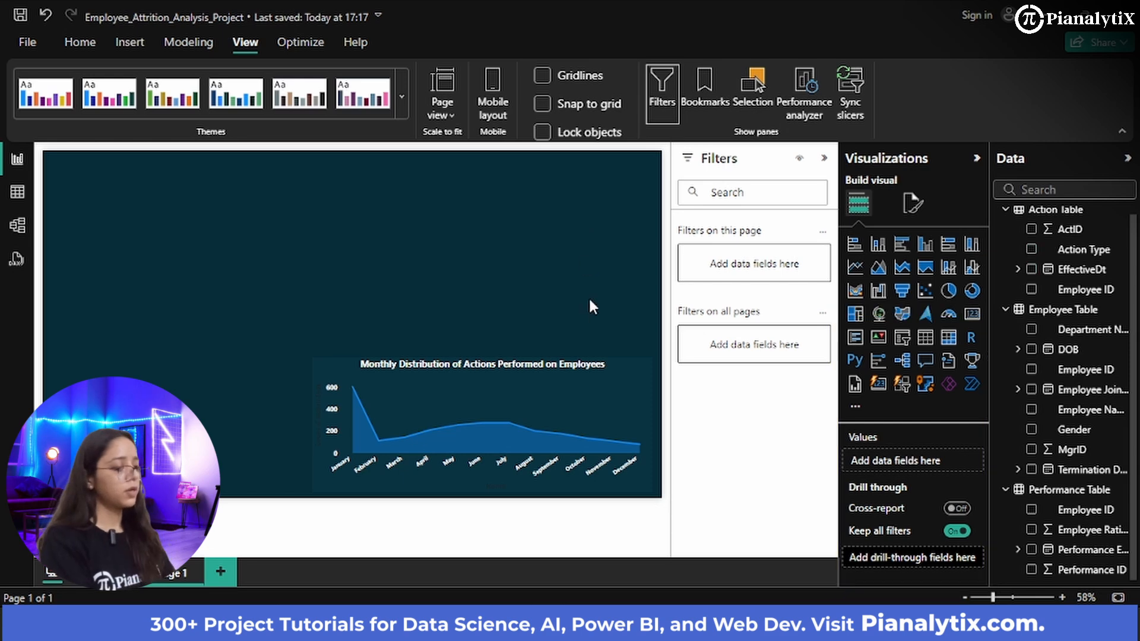
- Turn on data labels for the monthly actions area chart
{"action": "left_click", "coordinate": [609, 382]}
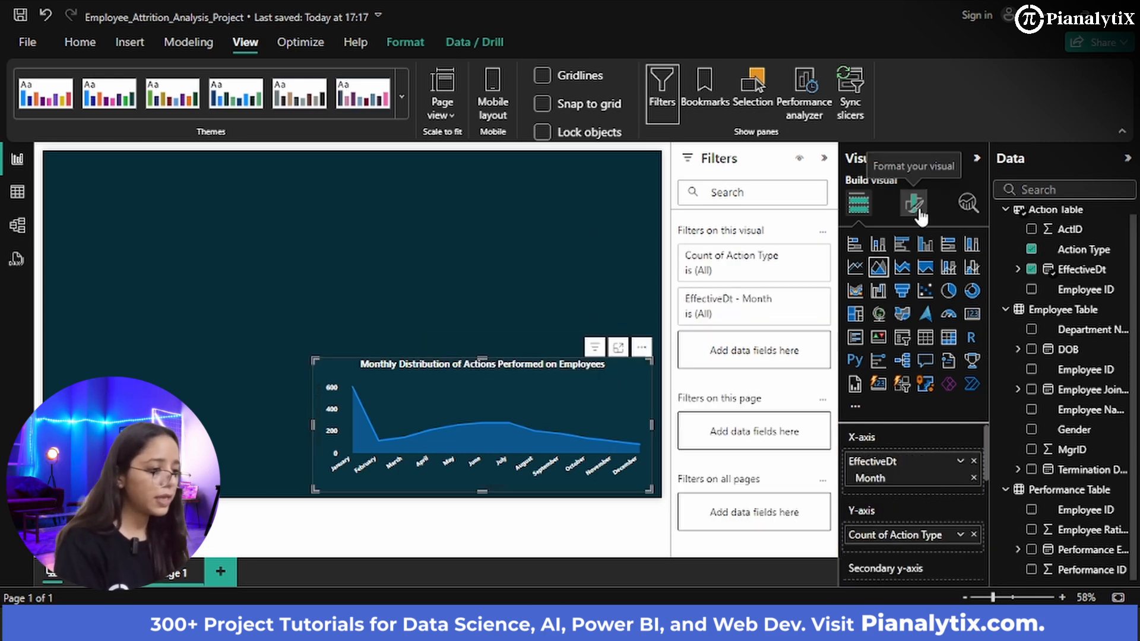
{"action": "left_click", "coordinate": [914, 205]}
{"action": "scroll", "coordinate": [905, 493], "scroll_direction": "down", "scroll_amount": 3}
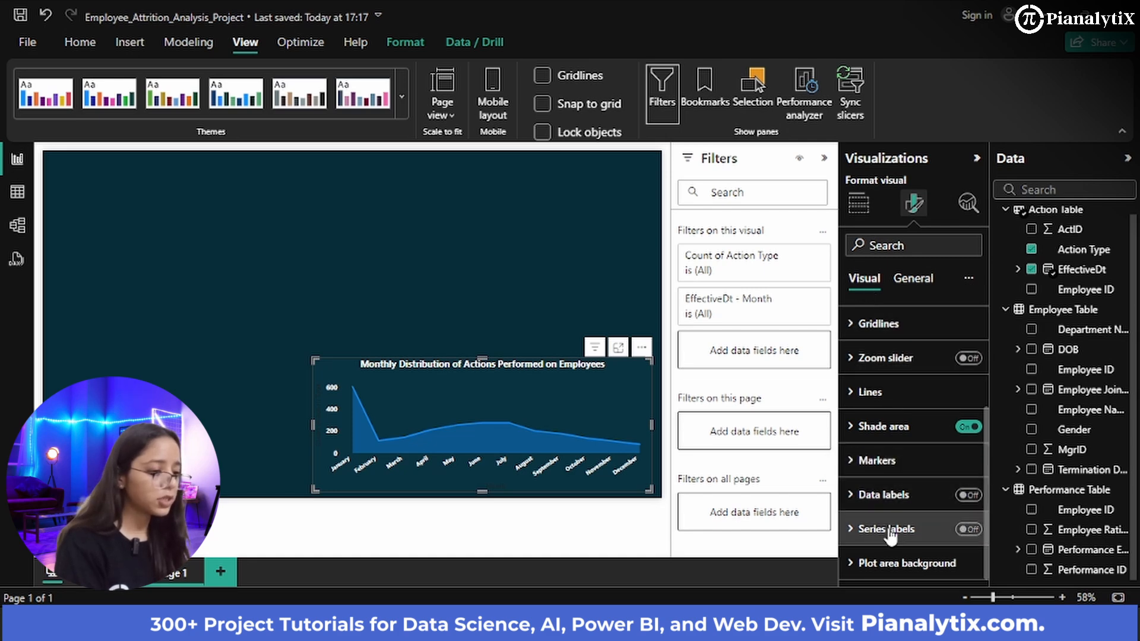
{"action": "left_click", "coordinate": [966, 496]}
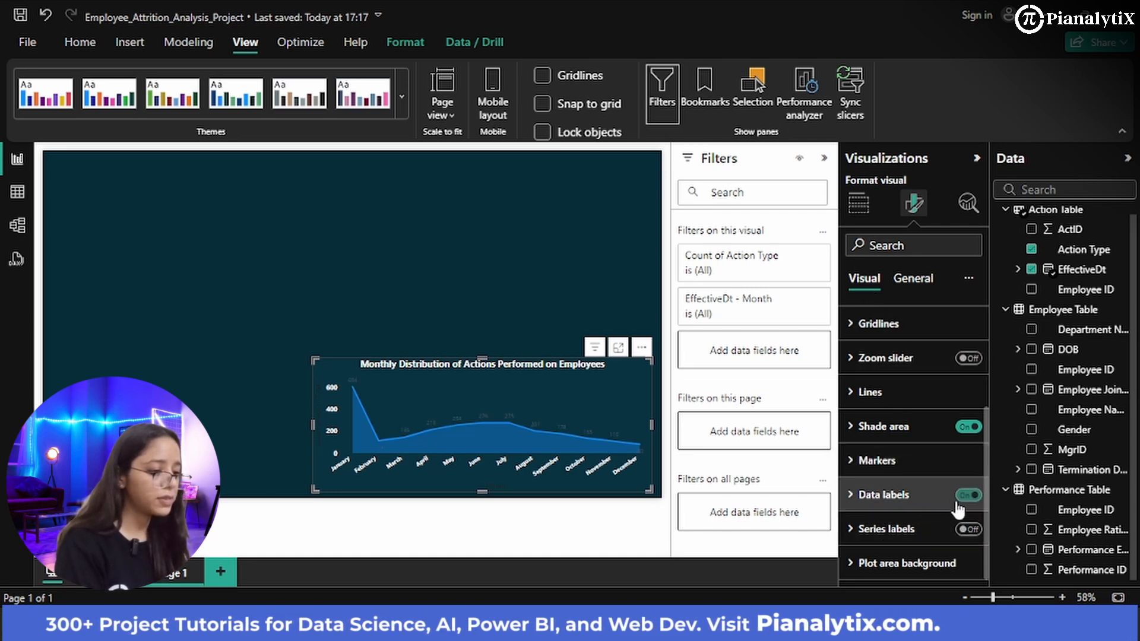
- Set the data label values' color to white with a font size of 9
{"action": "left_click", "coordinate": [929, 496]}
{"action": "scroll", "coordinate": [926, 474], "scroll_direction": "down", "scroll_amount": 6}
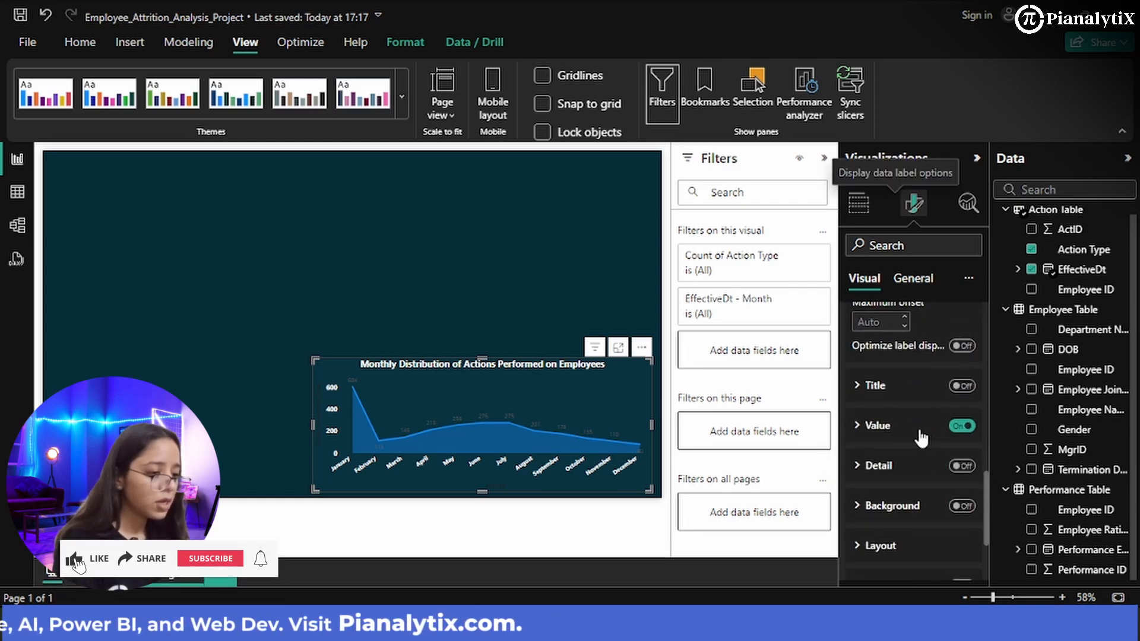
{"action": "left_click", "coordinate": [918, 429]}
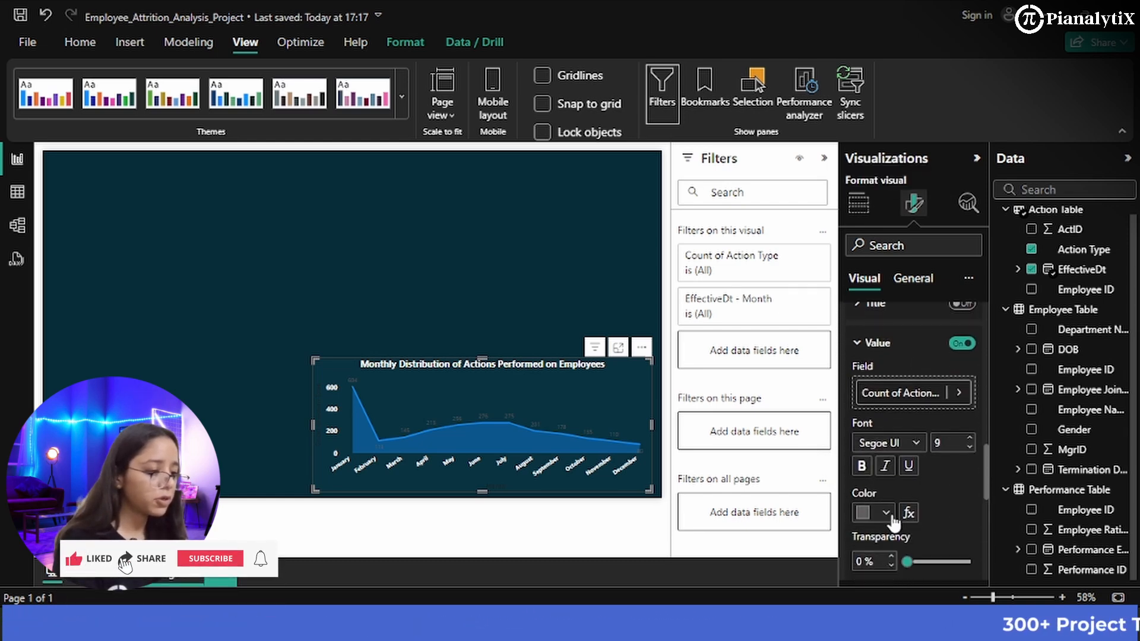
{"action": "left_click", "coordinate": [887, 514]}
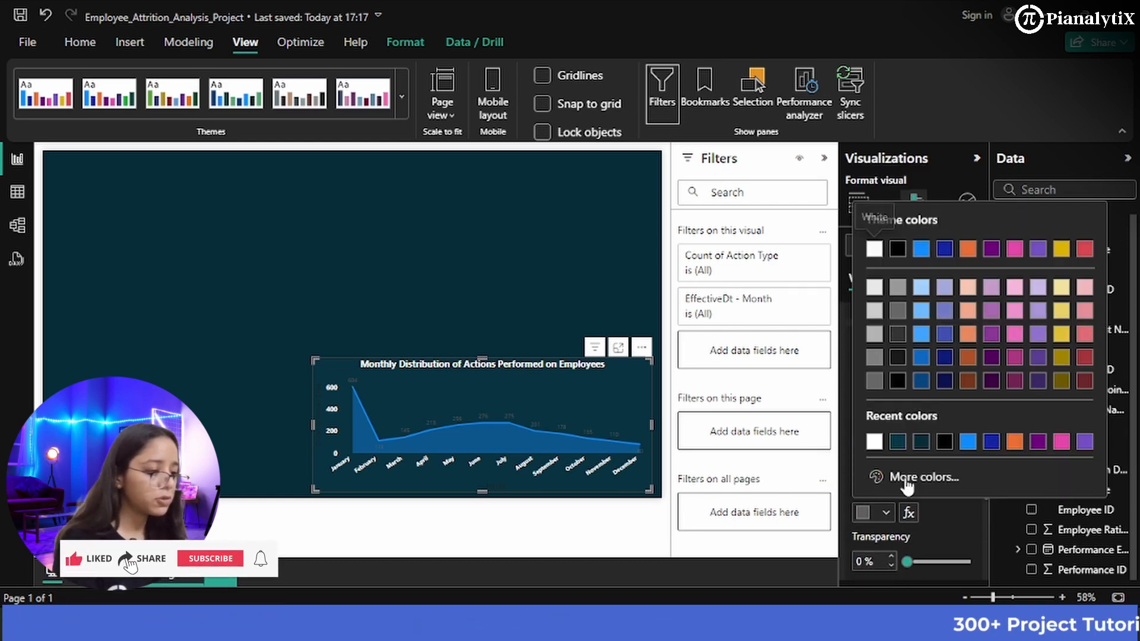
{"action": "left_click", "coordinate": [873, 443]}
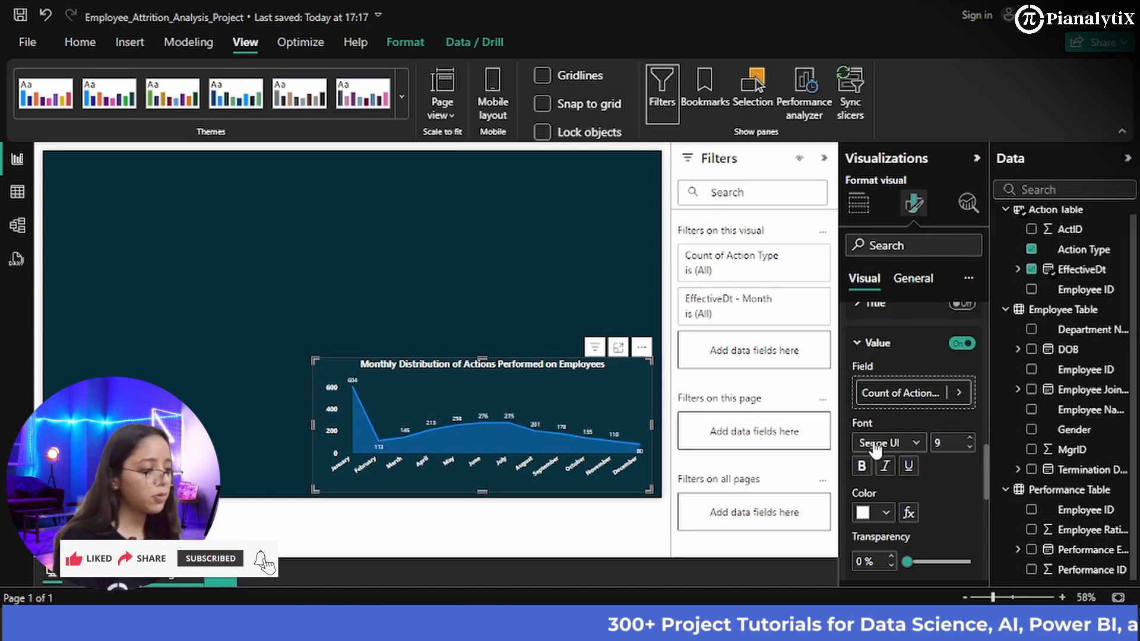
{"action": "left_click", "coordinate": [970, 439]}
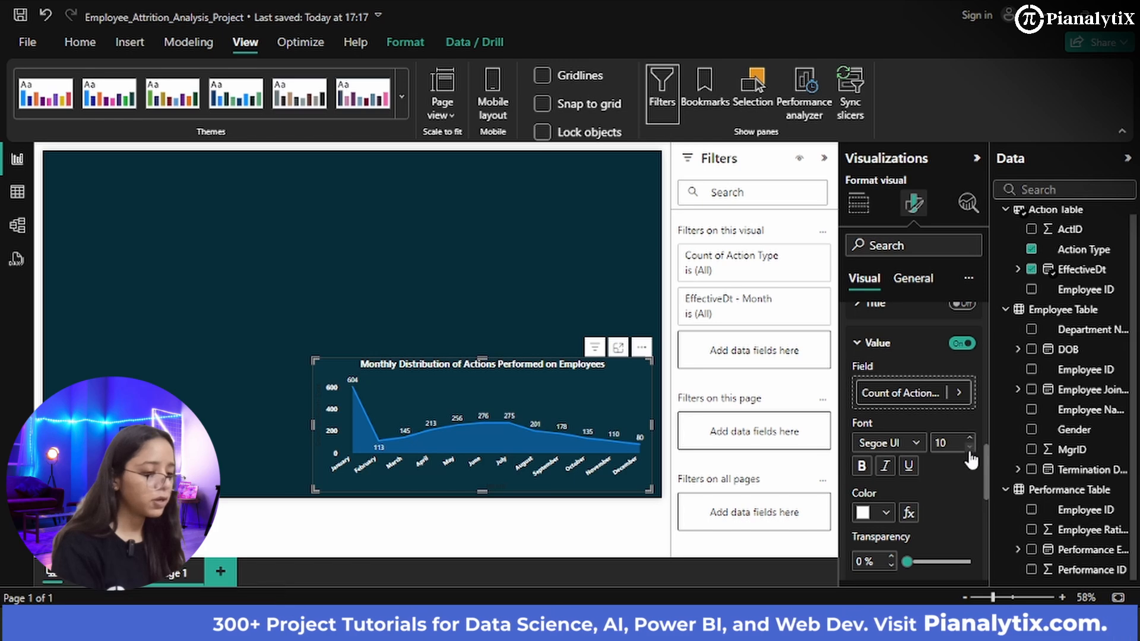
{"action": "left_click", "coordinate": [969, 446]}
- Show markers for all categories on the area chart
{"action": "scroll", "coordinate": [914, 510], "scroll_direction": "down", "scroll_amount": 2}
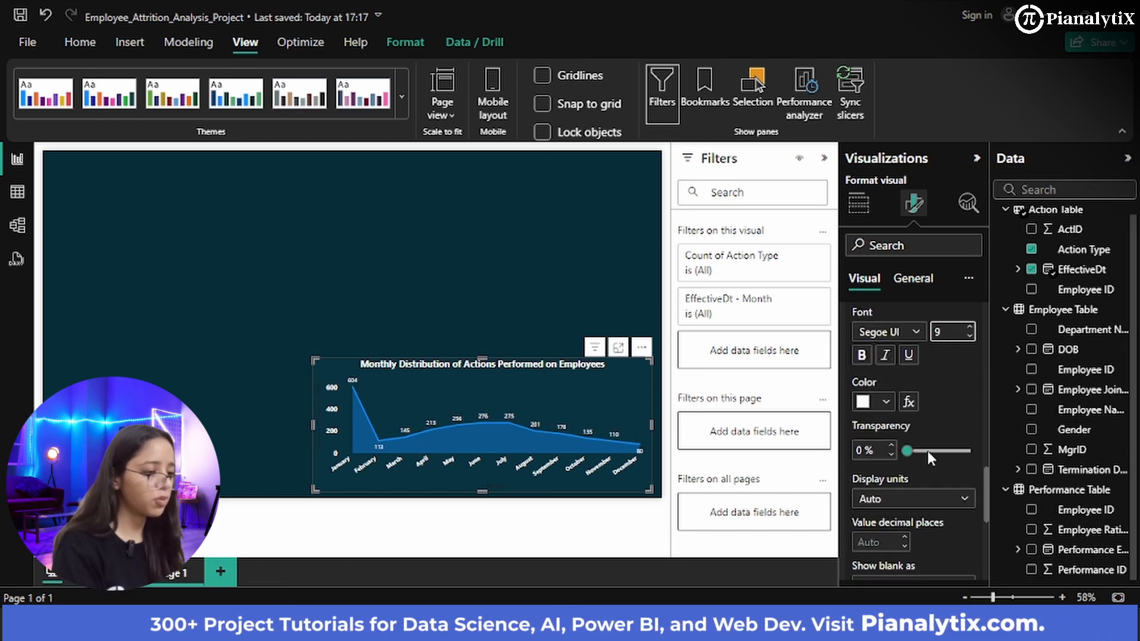
{"action": "scroll", "coordinate": [905, 490], "scroll_direction": "up", "scroll_amount": 5}
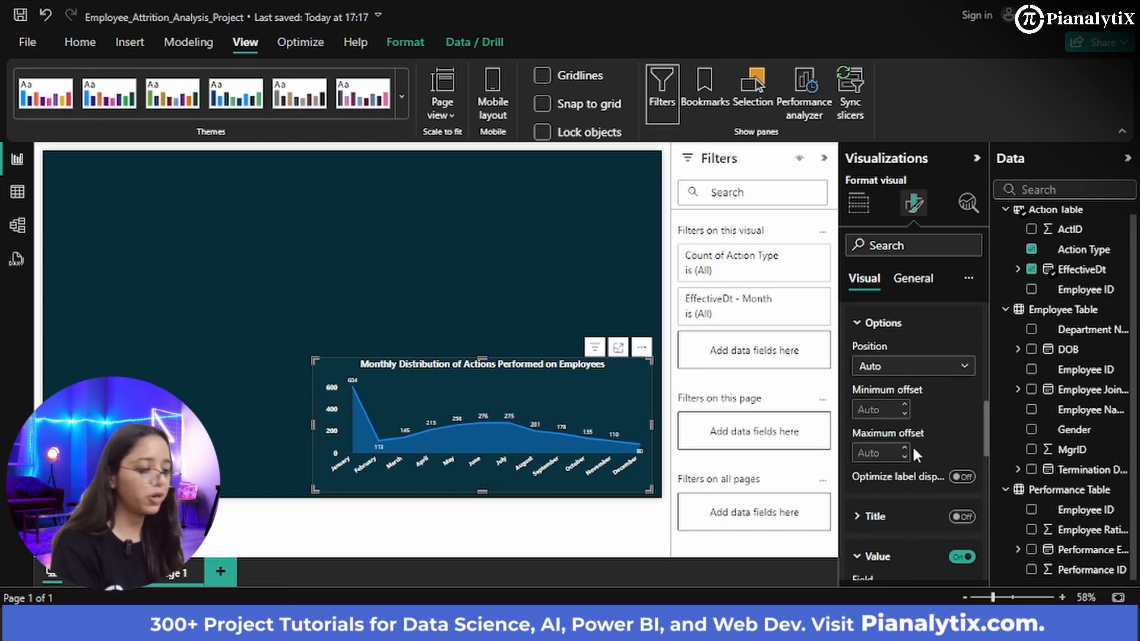
{"action": "scroll", "coordinate": [912, 444], "scroll_direction": "up", "scroll_amount": 3}
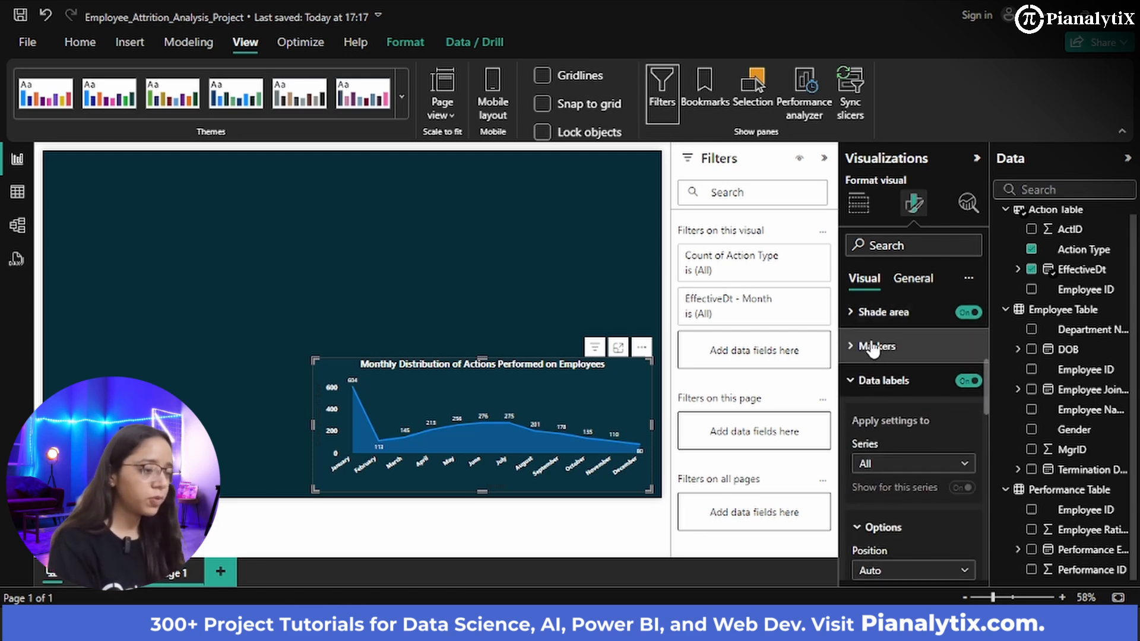
{"action": "left_click", "coordinate": [873, 350]}
{"action": "scroll", "coordinate": [909, 412], "scroll_direction": "down", "scroll_amount": 3}
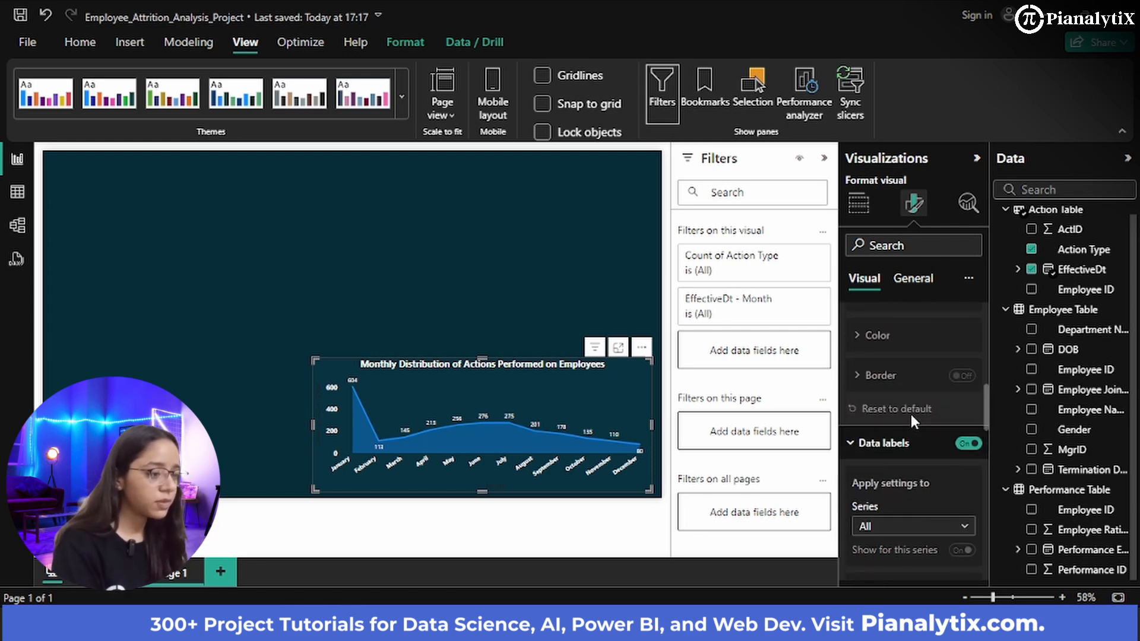
{"action": "scroll", "coordinate": [911, 419], "scroll_direction": "up", "scroll_amount": 4}
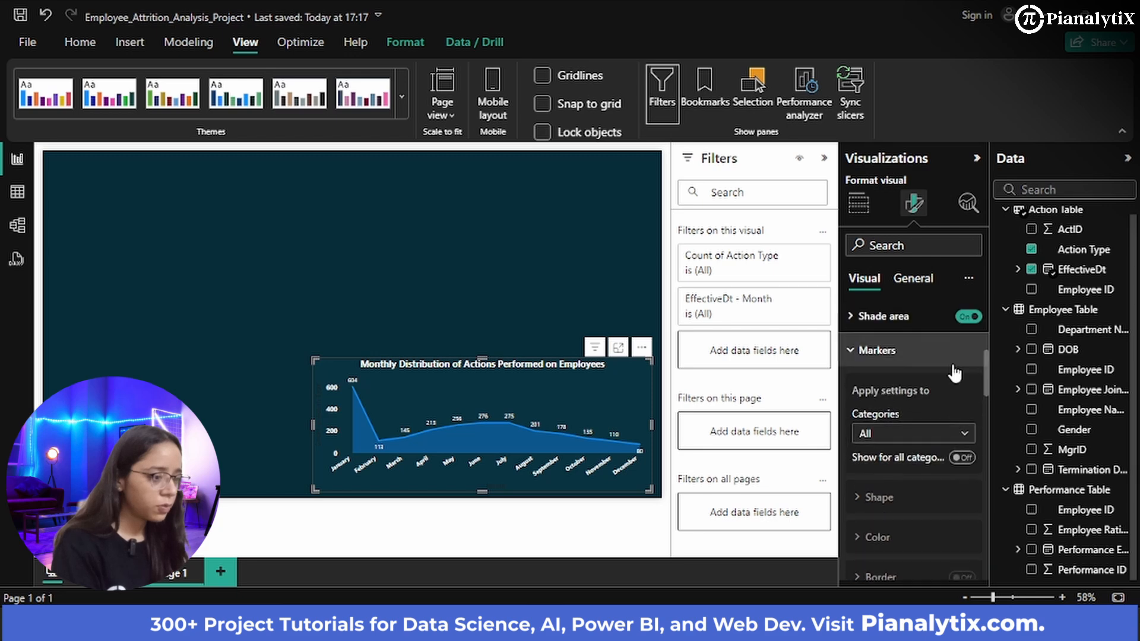
{"action": "scroll", "coordinate": [952, 371], "scroll_direction": "down", "scroll_amount": 4}
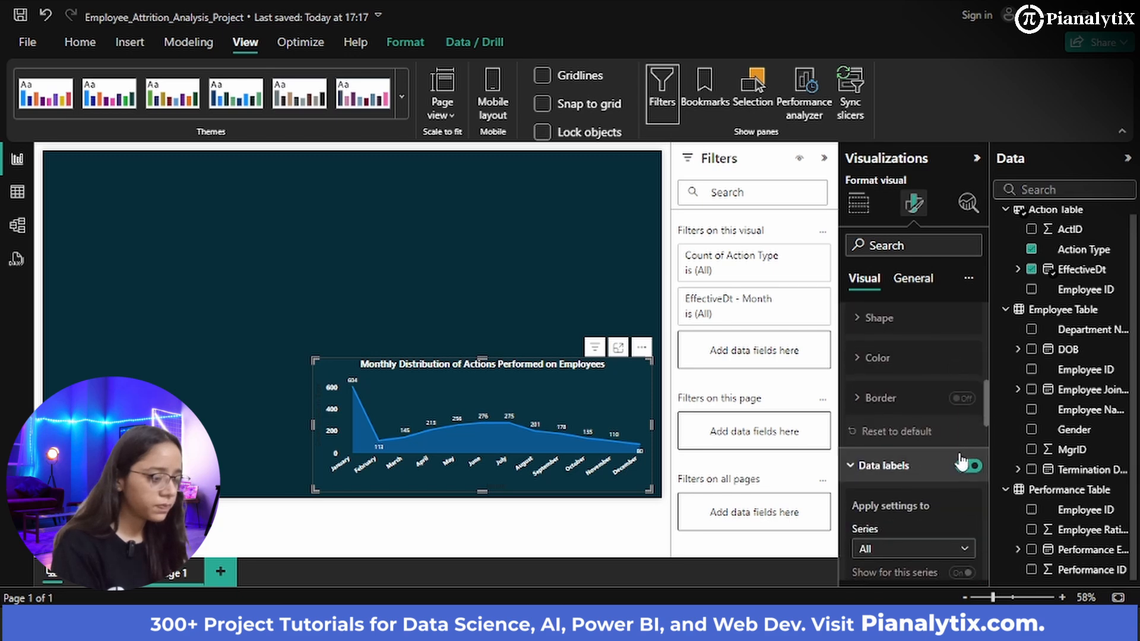
{"action": "scroll", "coordinate": [959, 428], "scroll_direction": "down", "scroll_amount": 2}
{"action": "scroll", "coordinate": [958, 452], "scroll_direction": "up", "scroll_amount": 6}
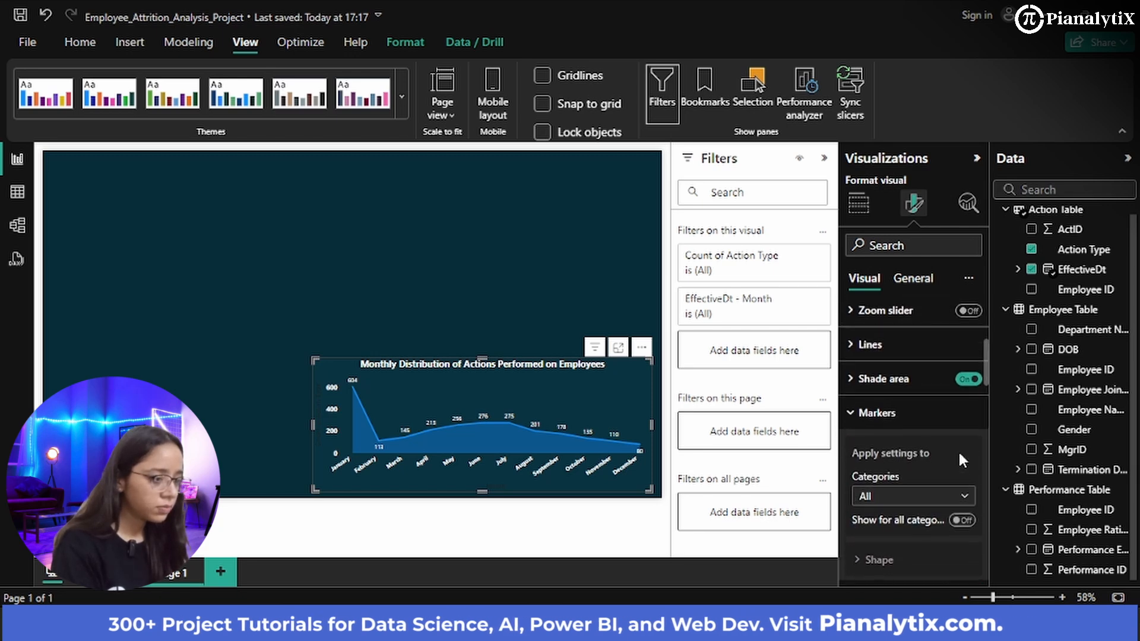
{"action": "scroll", "coordinate": [940, 499], "scroll_direction": "down", "scroll_amount": 2}
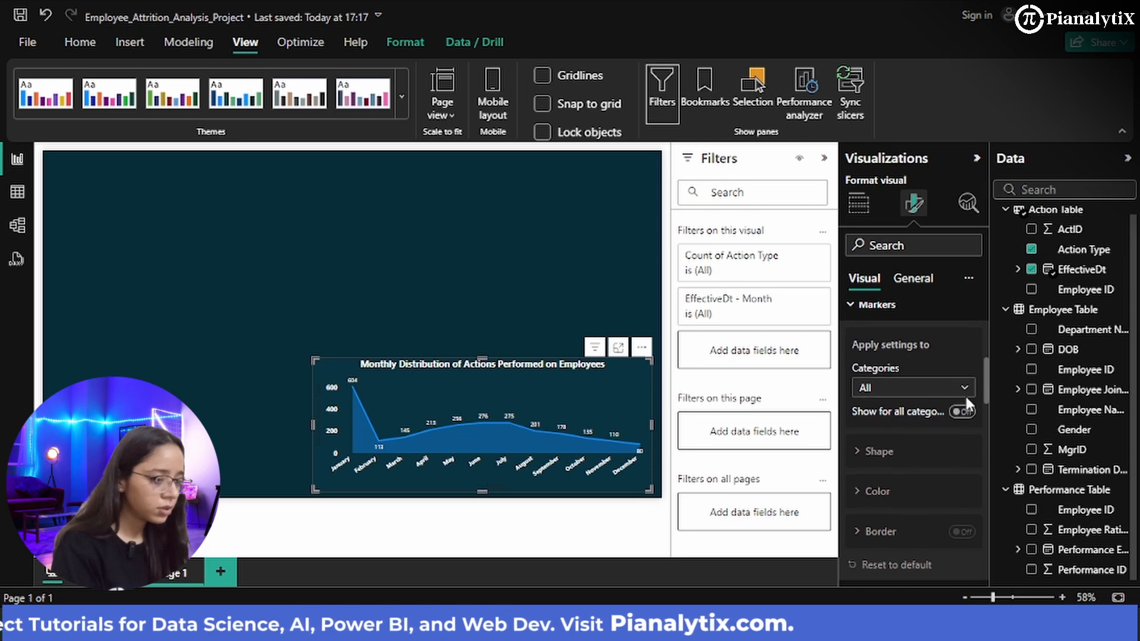
{"action": "left_click", "coordinate": [960, 414]}
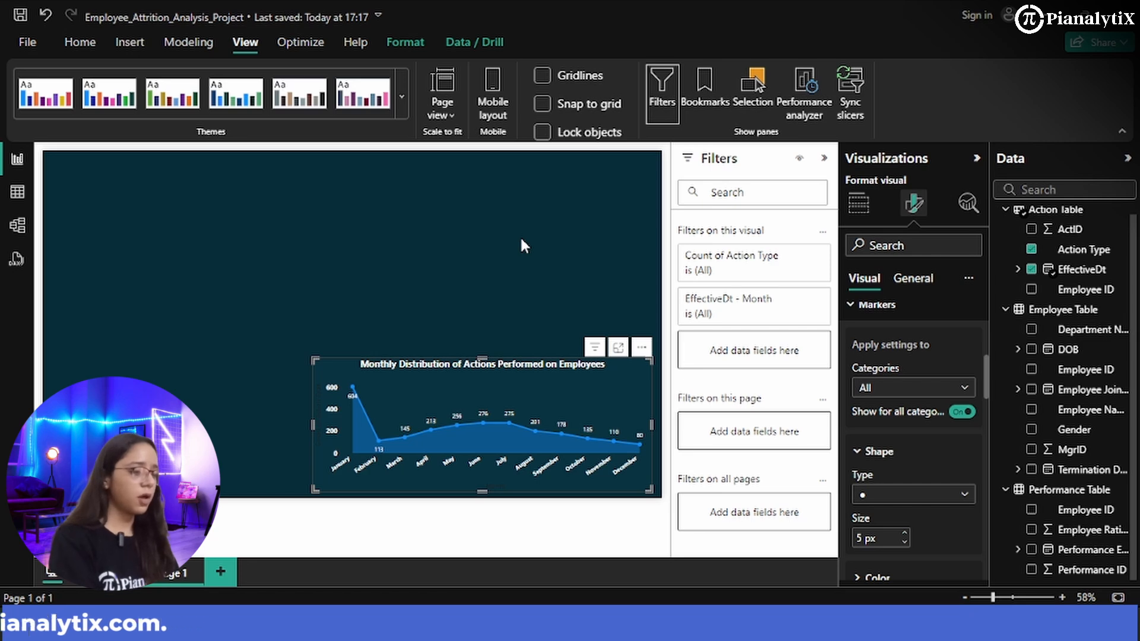
- Change the color of the area chart's line to a dark blue theme shade
{"action": "left_click", "coordinate": [917, 284]}
{"action": "left_click", "coordinate": [864, 278]}
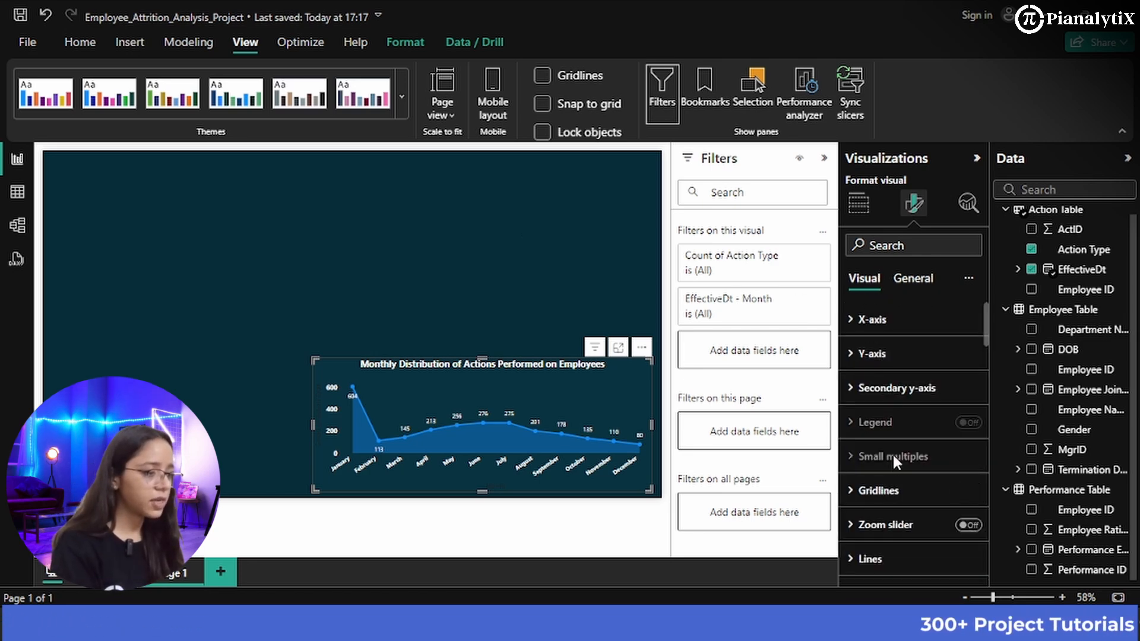
{"action": "scroll", "coordinate": [892, 452], "scroll_direction": "down", "scroll_amount": 5}
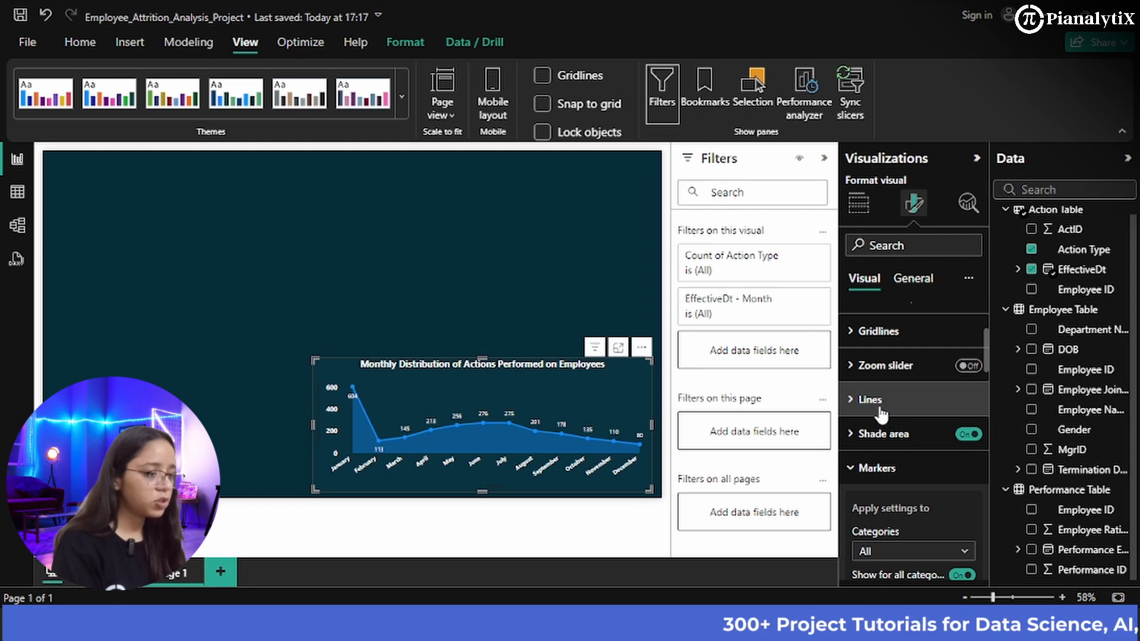
{"action": "left_click", "coordinate": [881, 414]}
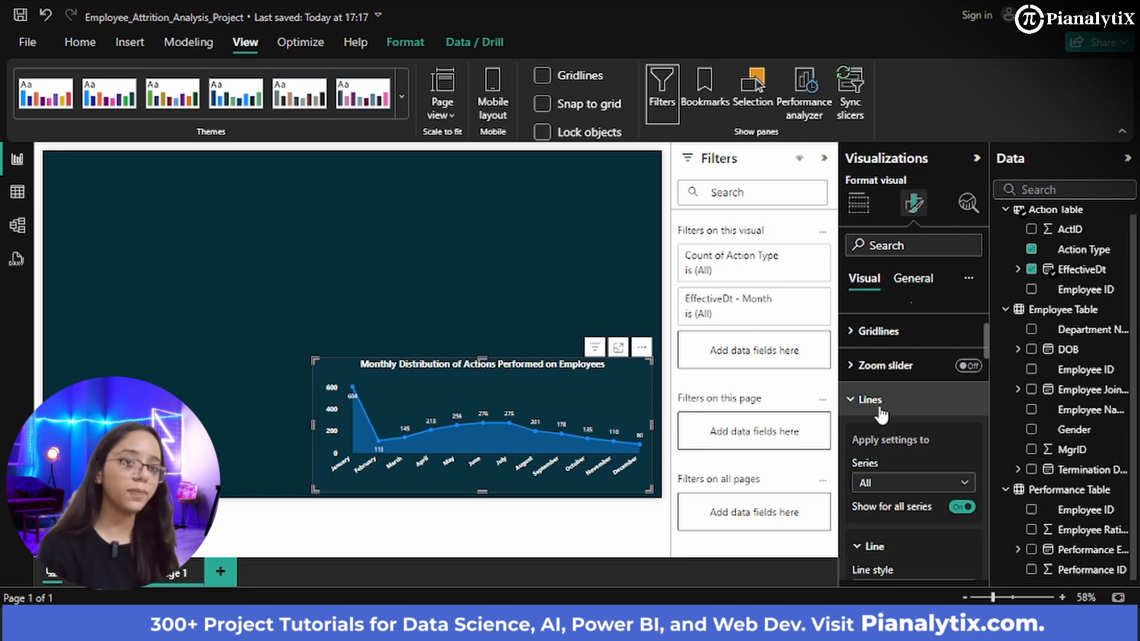
{"action": "scroll", "coordinate": [948, 528], "scroll_direction": "down", "scroll_amount": 6}
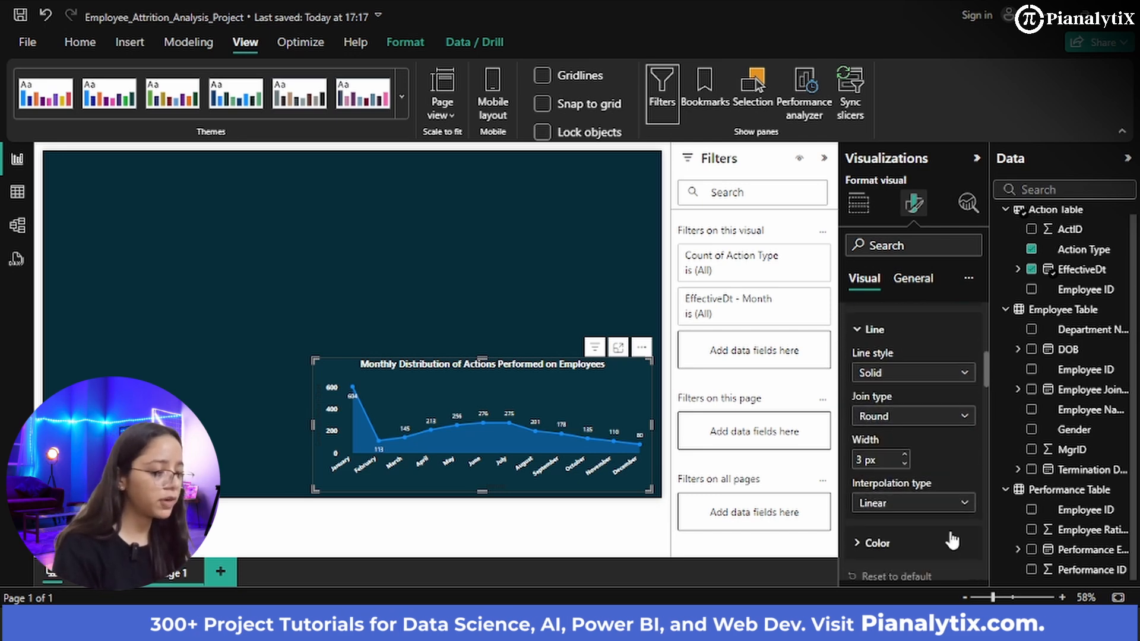
{"action": "scroll", "coordinate": [903, 439], "scroll_direction": "up", "scroll_amount": 4}
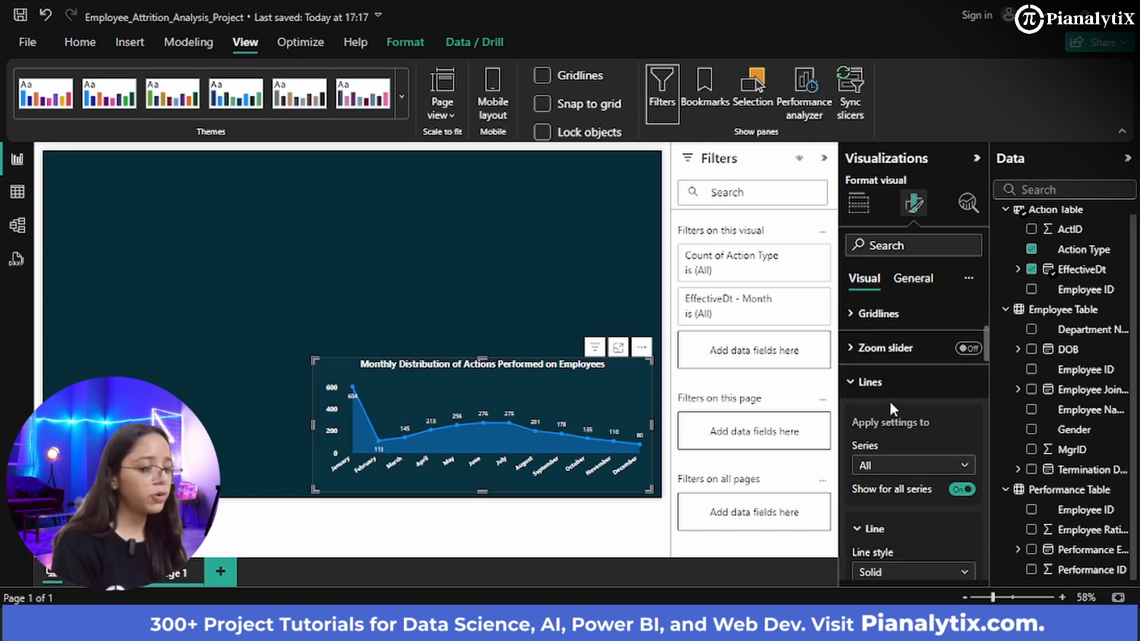
{"action": "scroll", "coordinate": [890, 401], "scroll_direction": "down", "scroll_amount": 3}
{"action": "scroll", "coordinate": [889, 401], "scroll_direction": "down", "scroll_amount": 2}
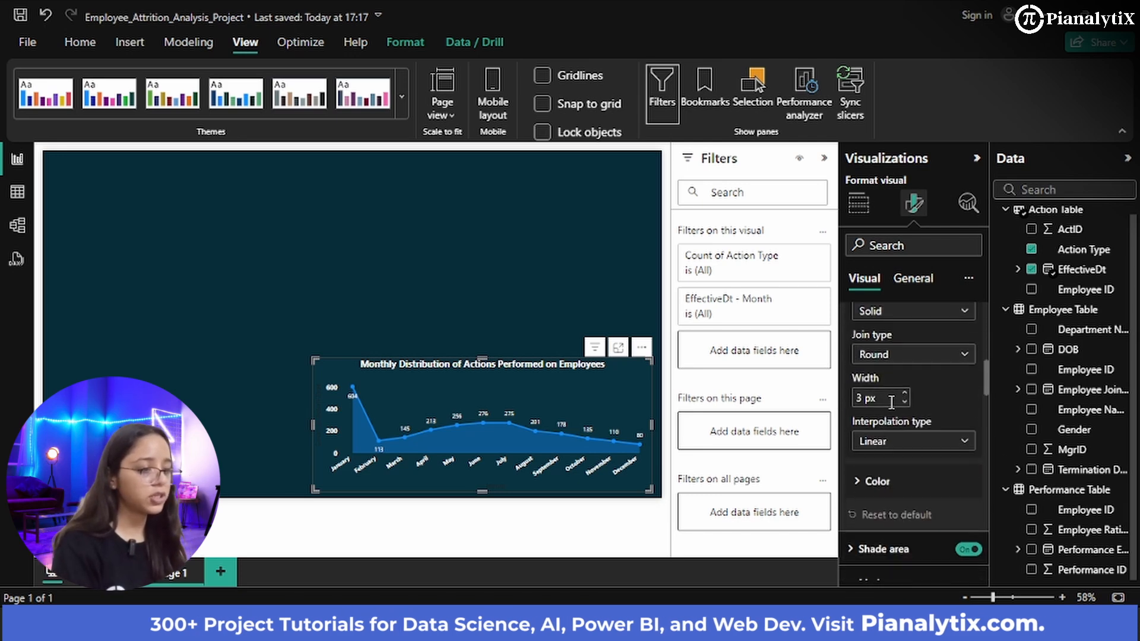
{"action": "left_click", "coordinate": [912, 488]}
{"action": "scroll", "coordinate": [896, 416], "scroll_direction": "down", "scroll_amount": 4}
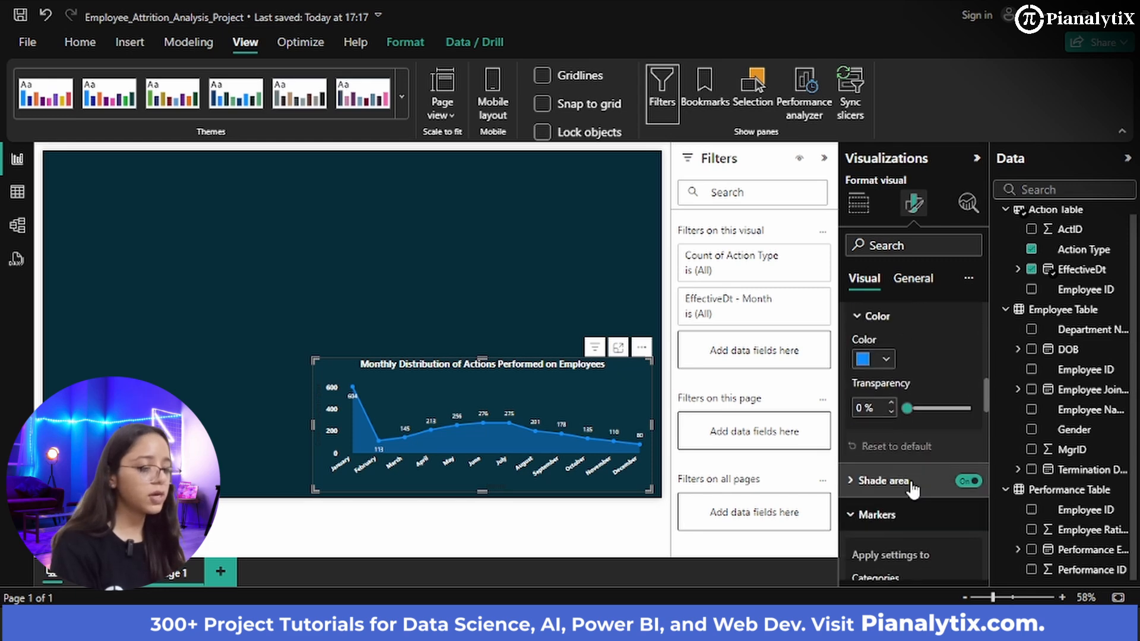
{"action": "left_click", "coordinate": [885, 361]}
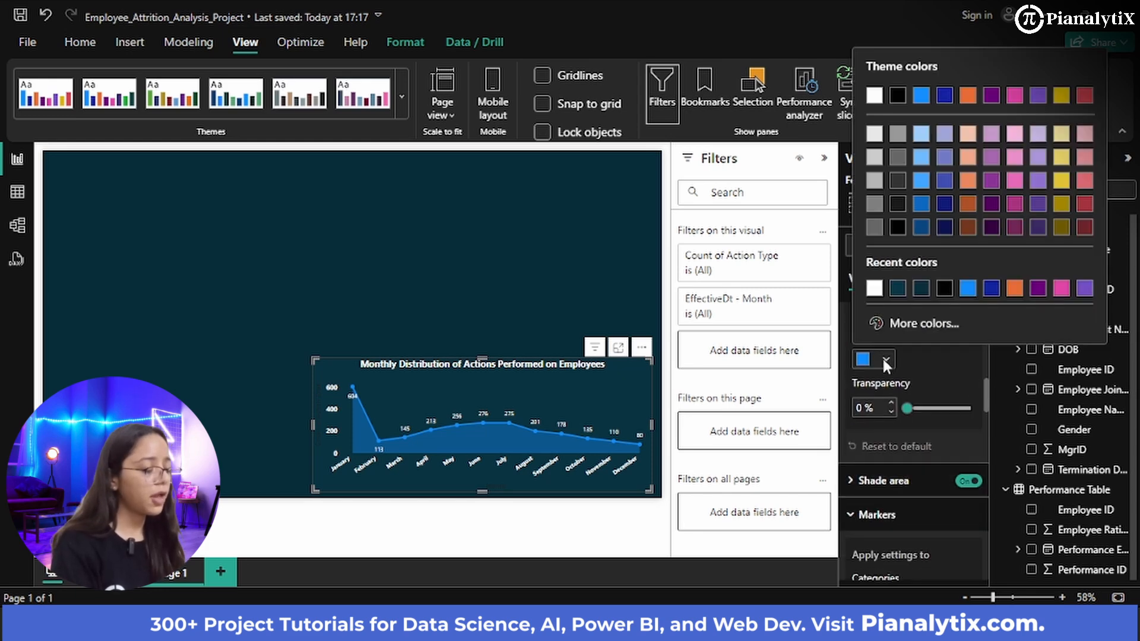
{"action": "left_click", "coordinate": [944, 205]}
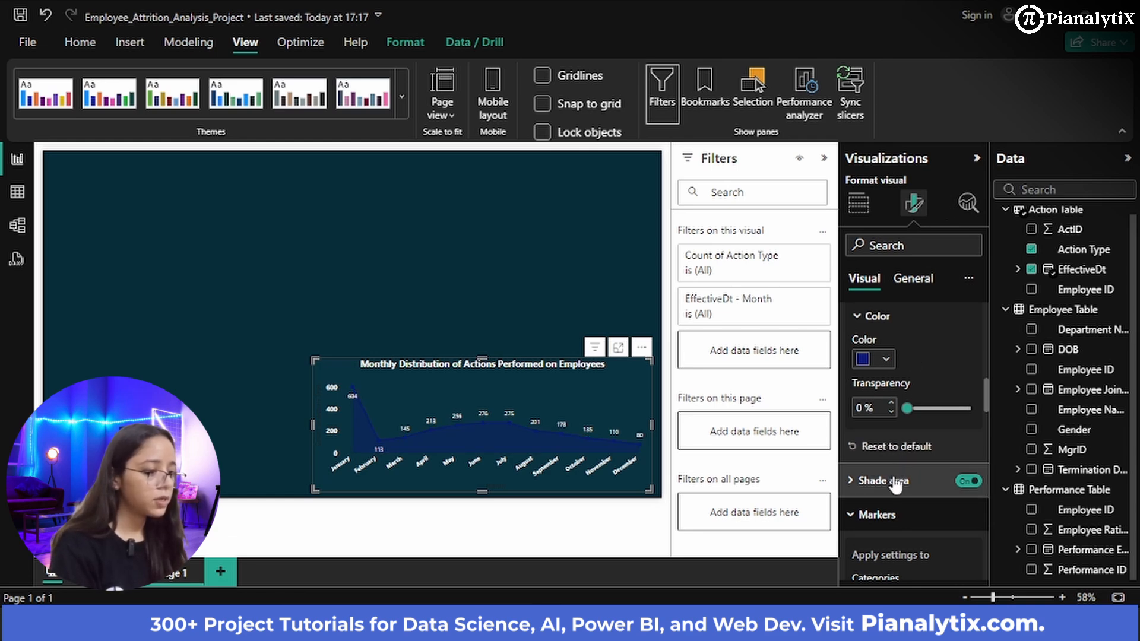
- Stop the shade area from matching the line color and set its color to a lighter blue theme shade
{"action": "scroll", "coordinate": [897, 485], "scroll_direction": "down", "scroll_amount": 1}
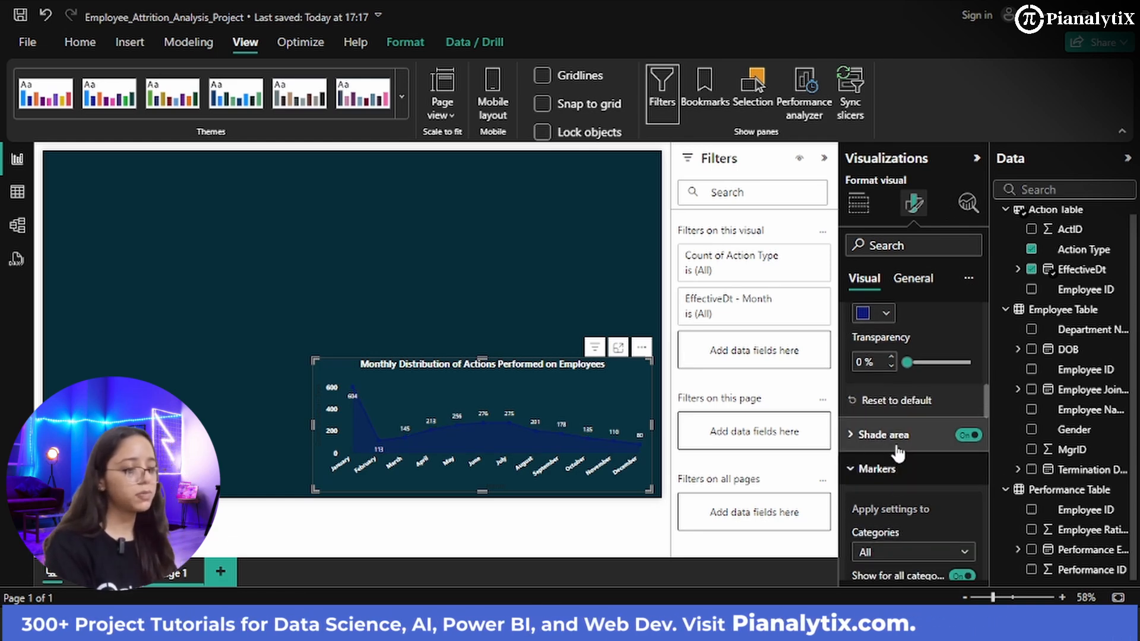
{"action": "left_click", "coordinate": [897, 452]}
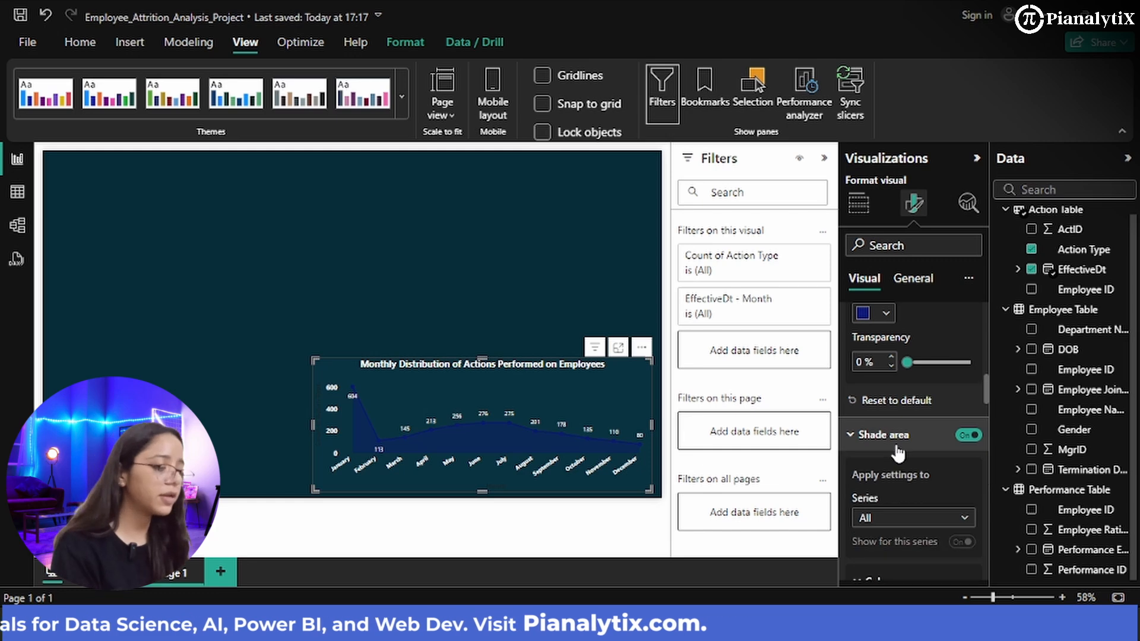
{"action": "scroll", "coordinate": [896, 450], "scroll_direction": "down", "scroll_amount": 3}
{"action": "scroll", "coordinate": [926, 427], "scroll_direction": "down", "scroll_amount": 2}
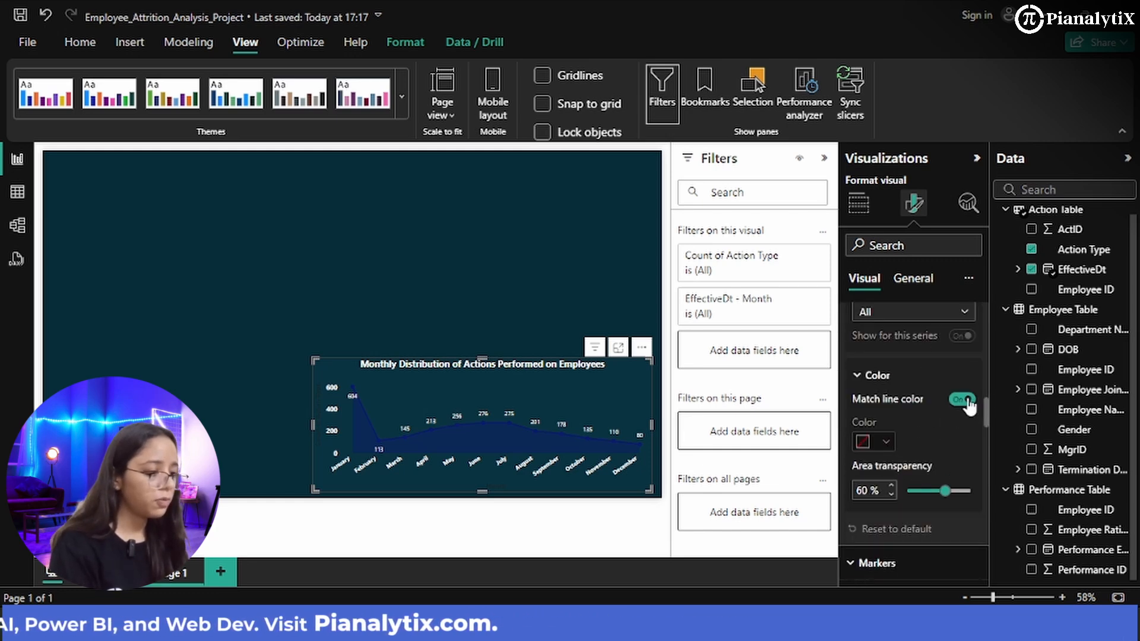
{"action": "left_click", "coordinate": [963, 399]}
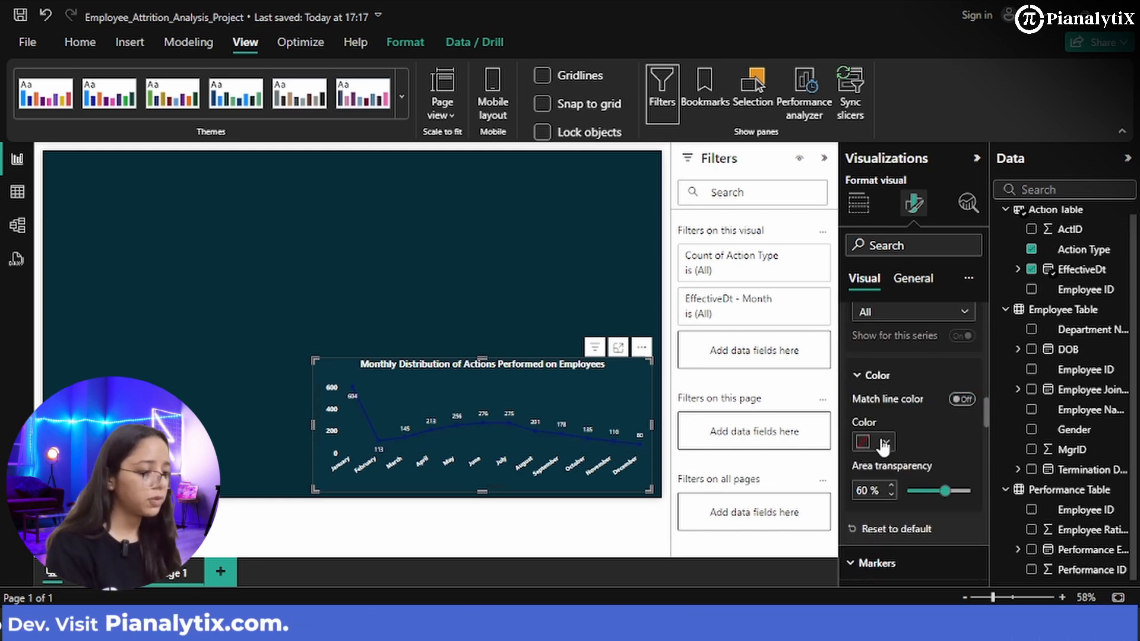
{"action": "left_click", "coordinate": [884, 443]}
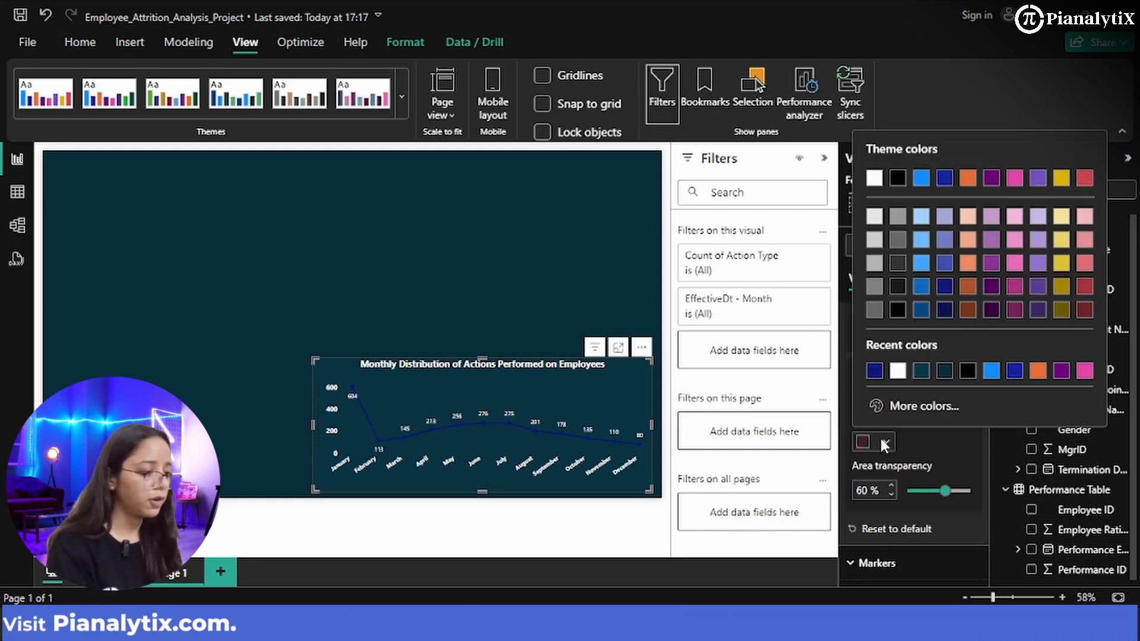
{"action": "left_click", "coordinate": [921, 265]}
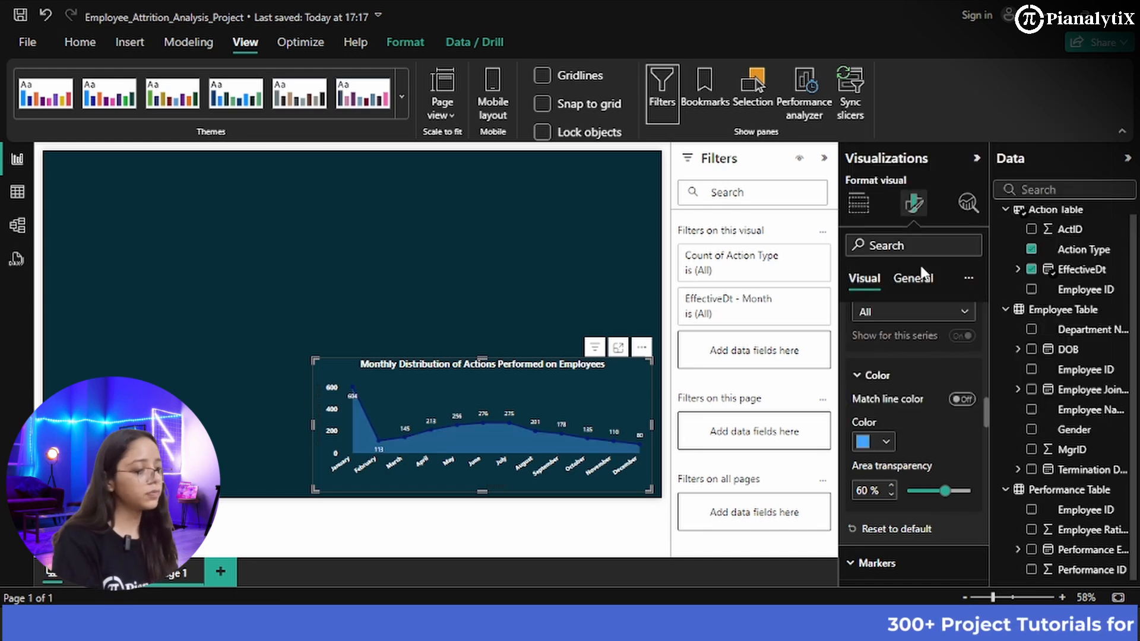
- Set the area chart's shade area to a custom, deeper blue than its present theme shade
{"action": "left_click", "coordinate": [885, 443]}
{"action": "left_click", "coordinate": [929, 407]}
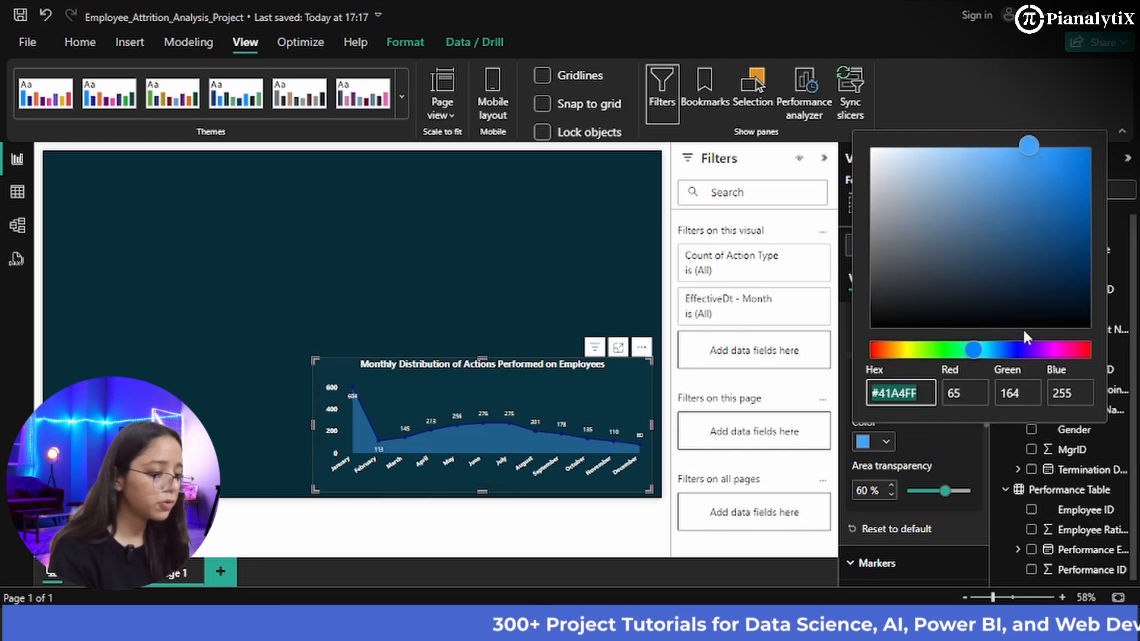
{"action": "left_click_drag", "start_coordinate": [1031, 159], "coordinate": [1047, 187]}
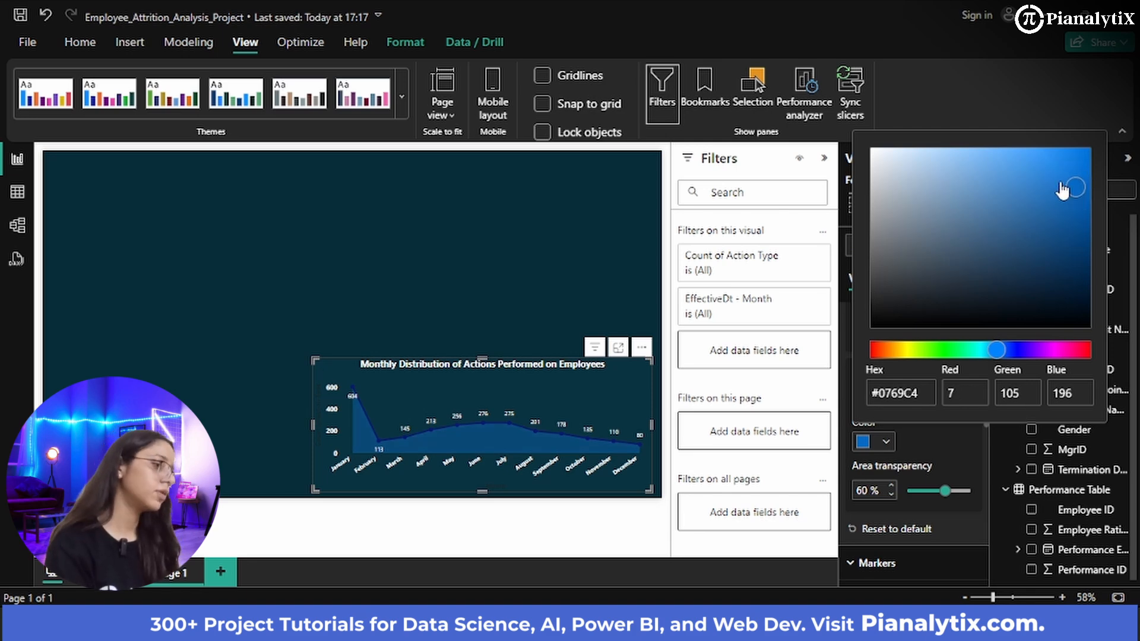
{"action": "left_click", "coordinate": [555, 241]}
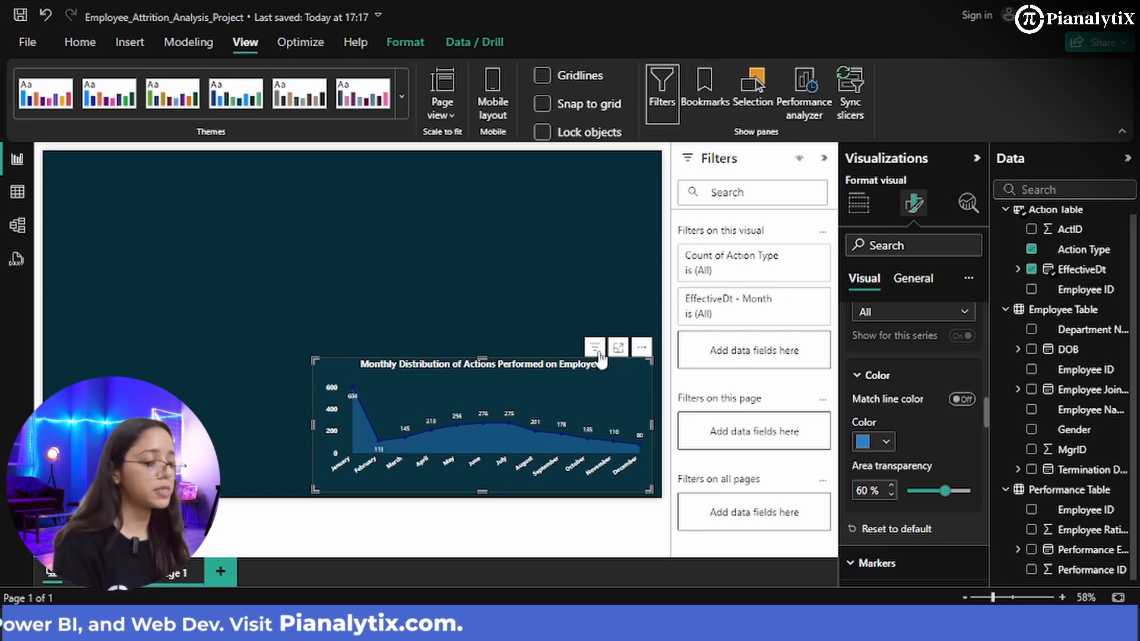
- Turn on the area chart's shadow and set the shadow color to dark blue
{"action": "left_click", "coordinate": [913, 284]}
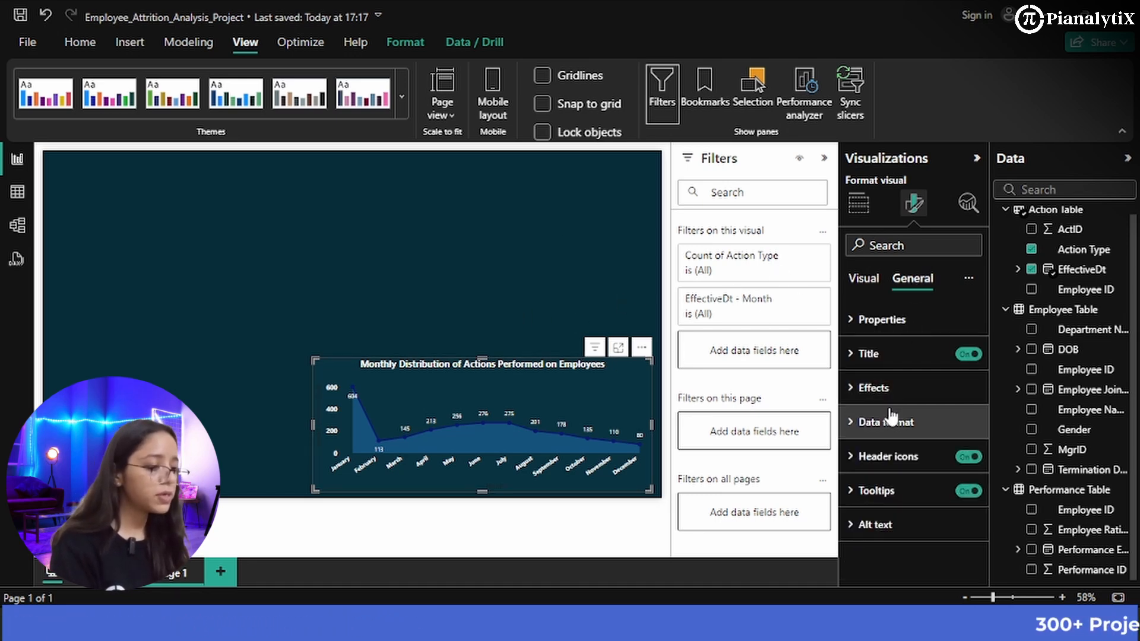
{"action": "left_click", "coordinate": [917, 386]}
{"action": "scroll", "coordinate": [917, 386], "scroll_direction": "down", "scroll_amount": 3}
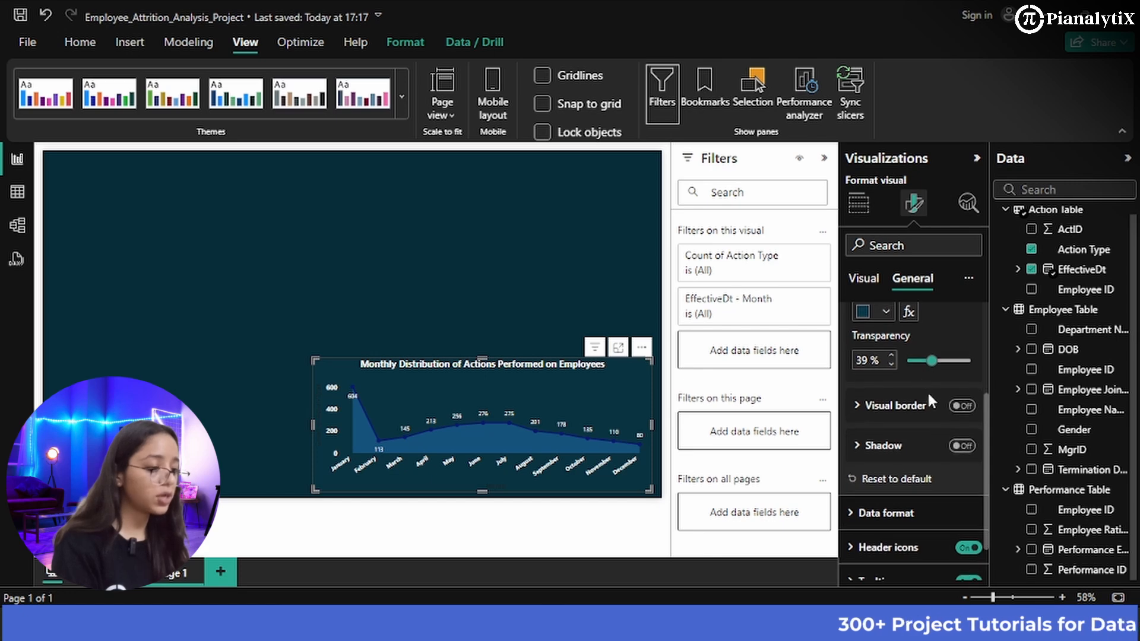
{"action": "left_click", "coordinate": [958, 407]}
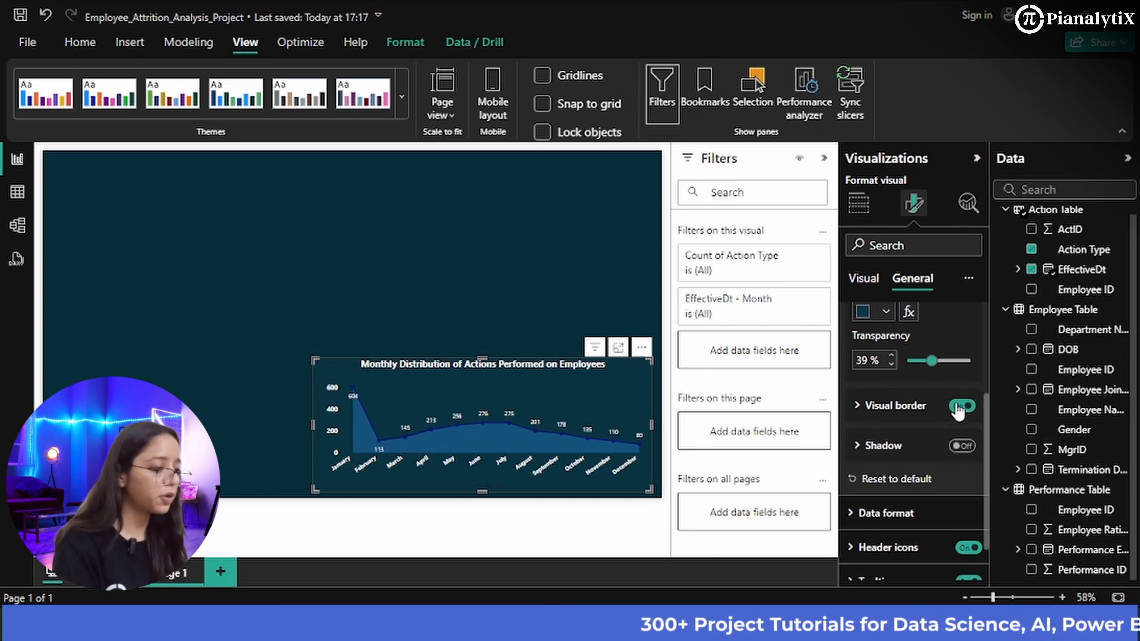
{"action": "left_click", "coordinate": [957, 444]}
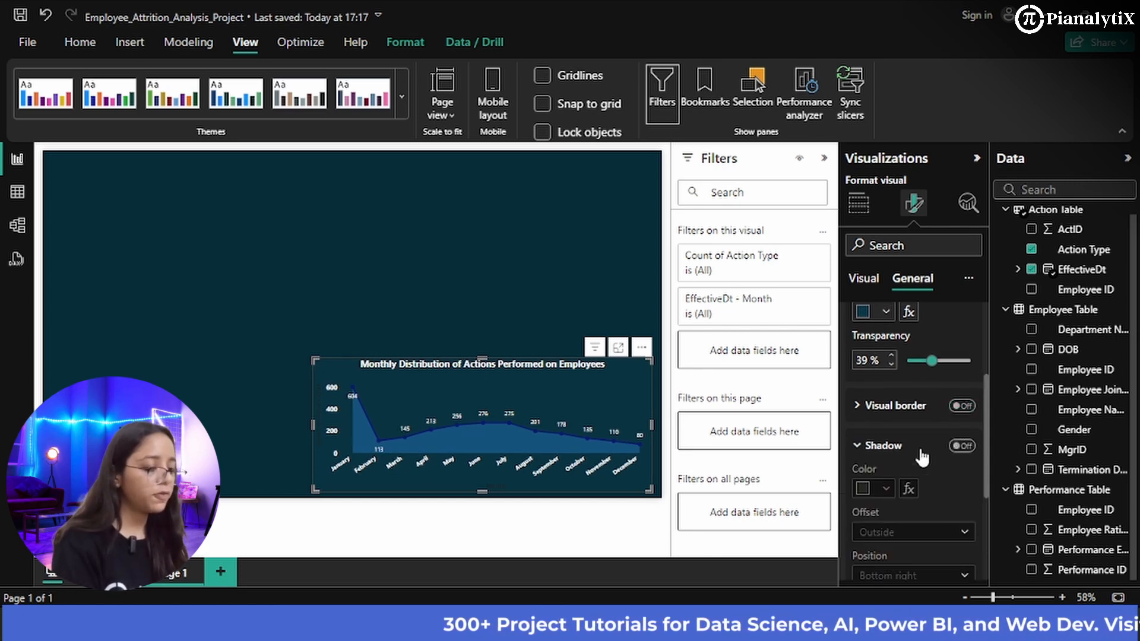
{"action": "left_click", "coordinate": [962, 446]}
{"action": "scroll", "coordinate": [963, 447], "scroll_direction": "down", "scroll_amount": 1}
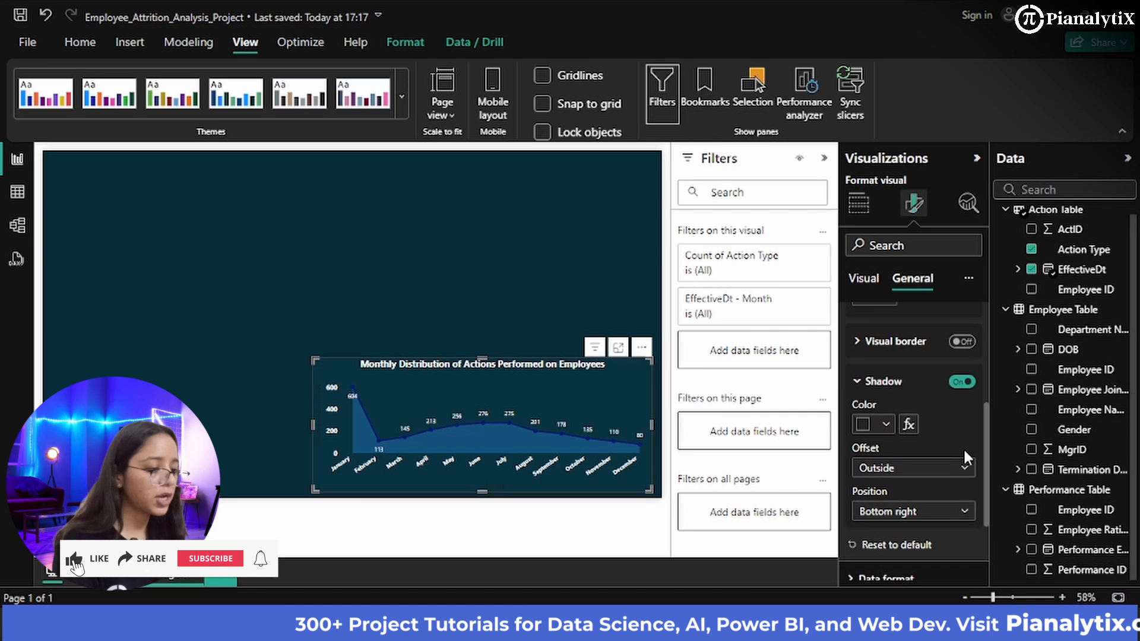
{"action": "left_click", "coordinate": [885, 416]}
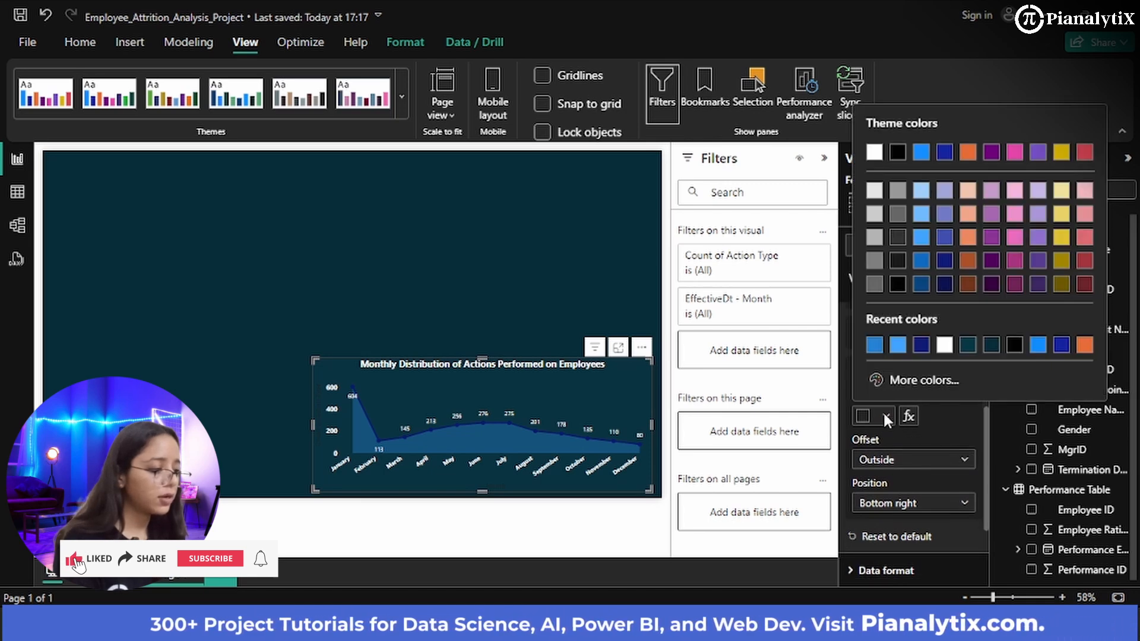
{"action": "left_click", "coordinate": [920, 345]}
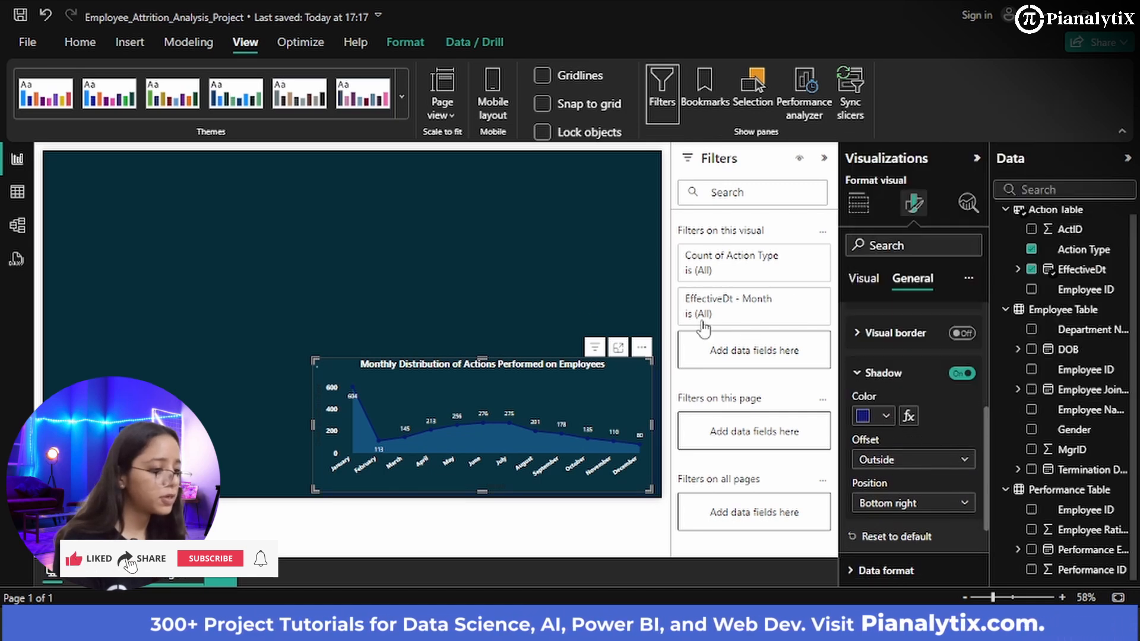
{"action": "left_click", "coordinate": [529, 278]}
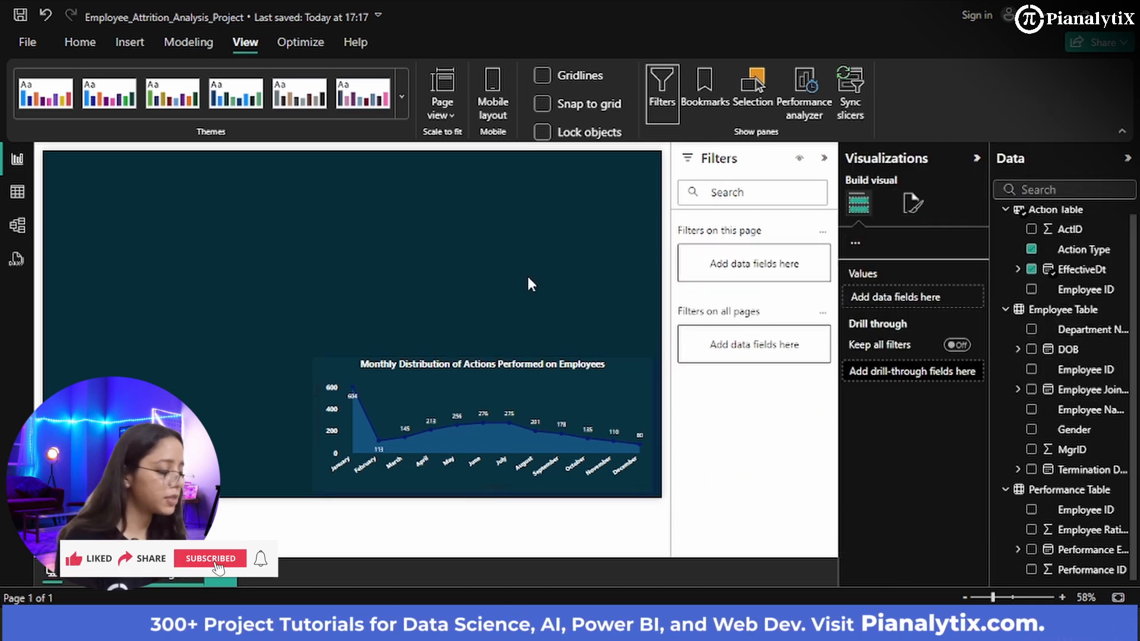
- Add a visual border to the area chart in the recent dark teal color with 11 px rounded corners
{"action": "left_click", "coordinate": [624, 395]}
{"action": "left_click", "coordinate": [914, 208]}
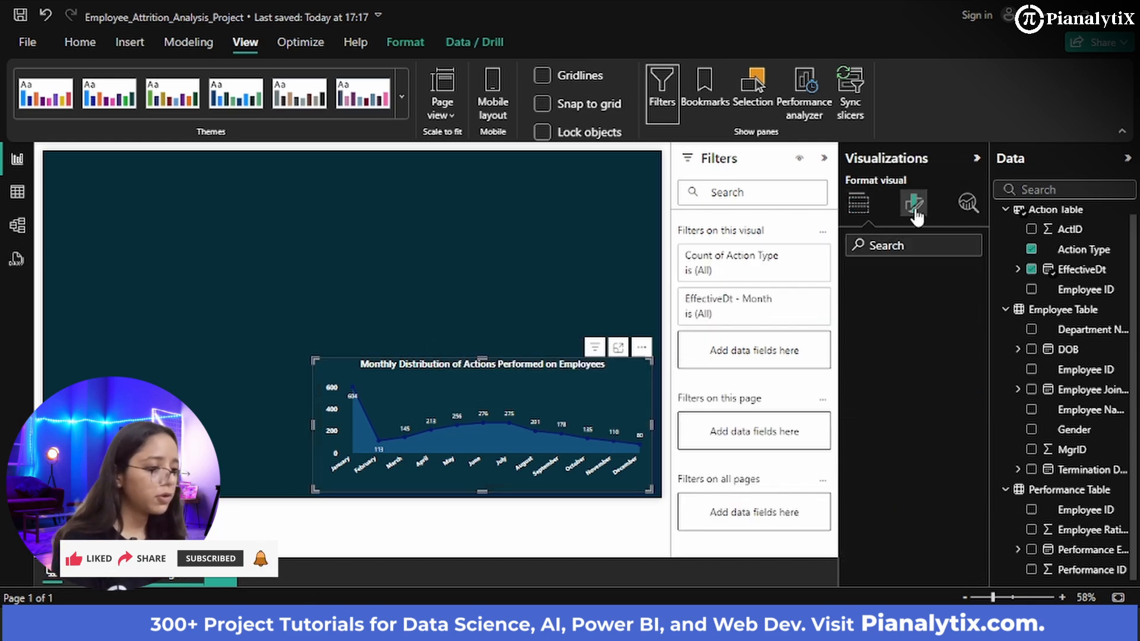
{"action": "left_click", "coordinate": [909, 285]}
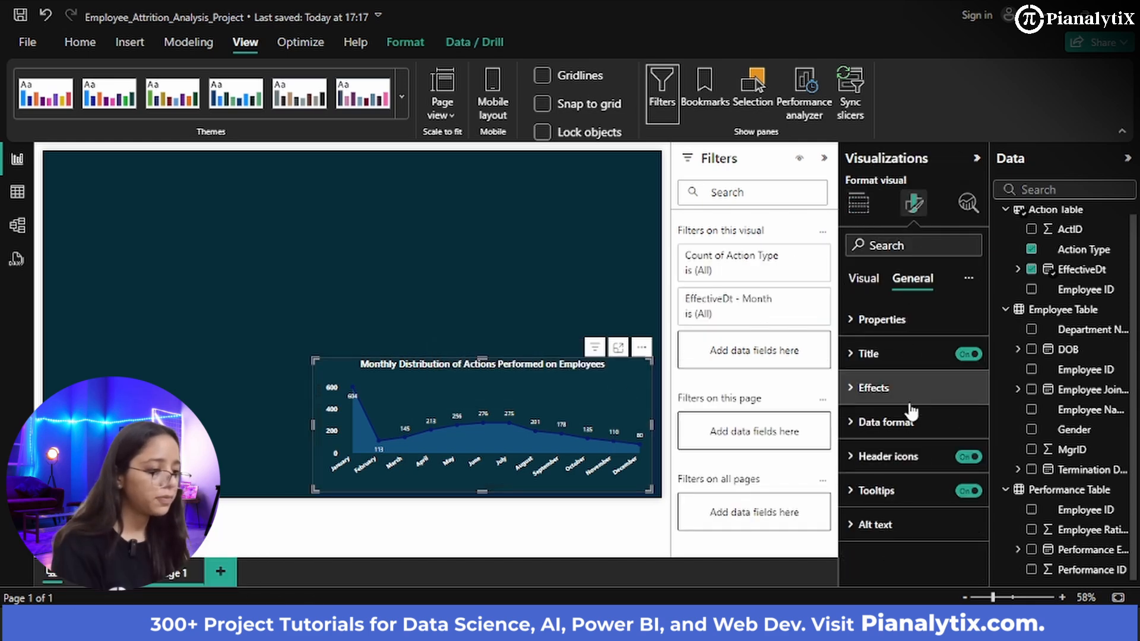
{"action": "left_click", "coordinate": [905, 394]}
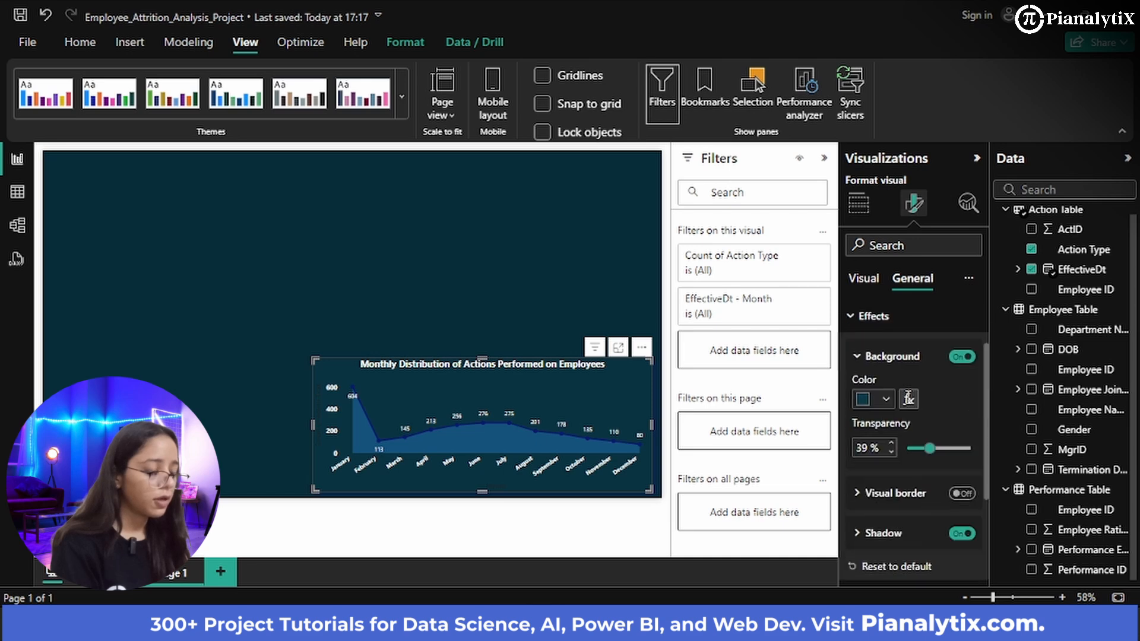
{"action": "scroll", "coordinate": [906, 397], "scroll_direction": "down", "scroll_amount": 3}
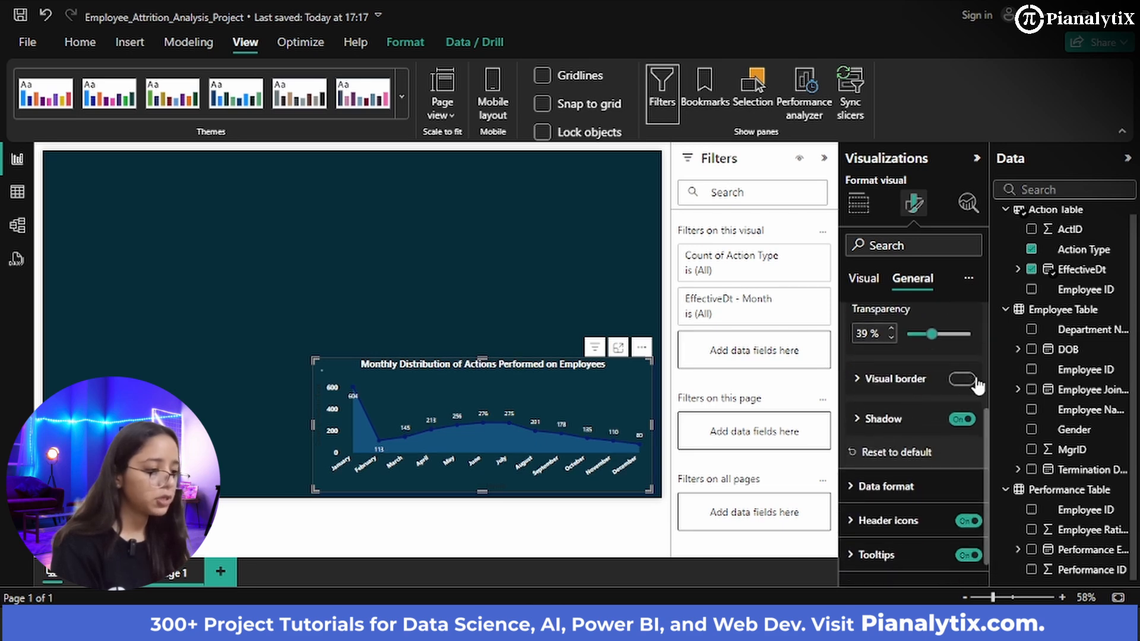
{"action": "left_click", "coordinate": [934, 389]}
{"action": "scroll", "coordinate": [931, 383], "scroll_direction": "down", "scroll_amount": 1}
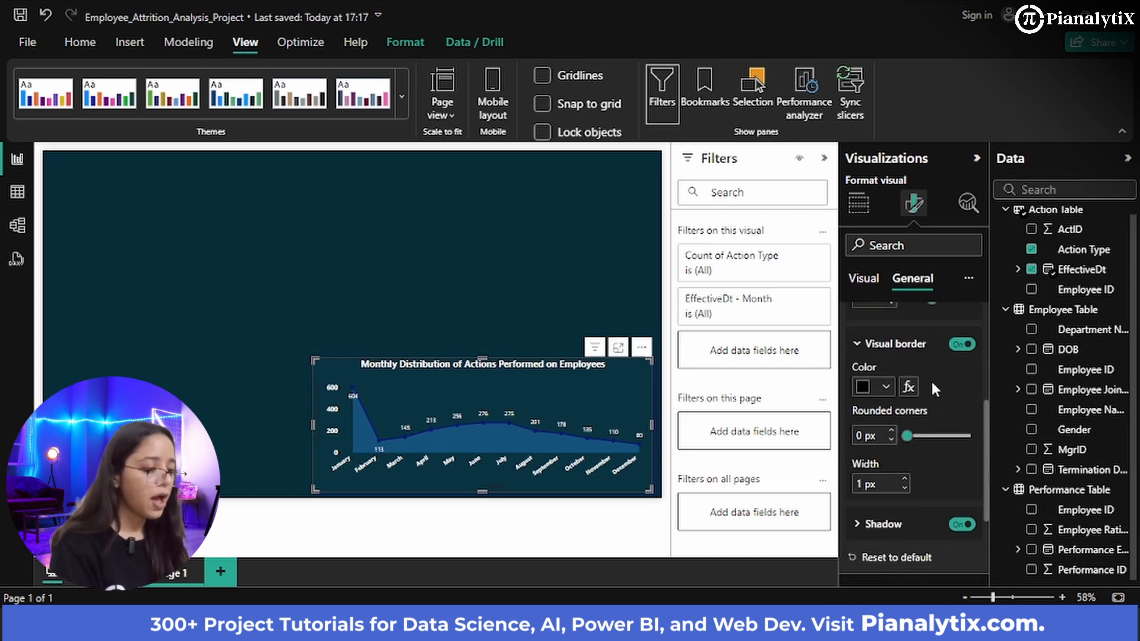
{"action": "left_click", "coordinate": [886, 386]}
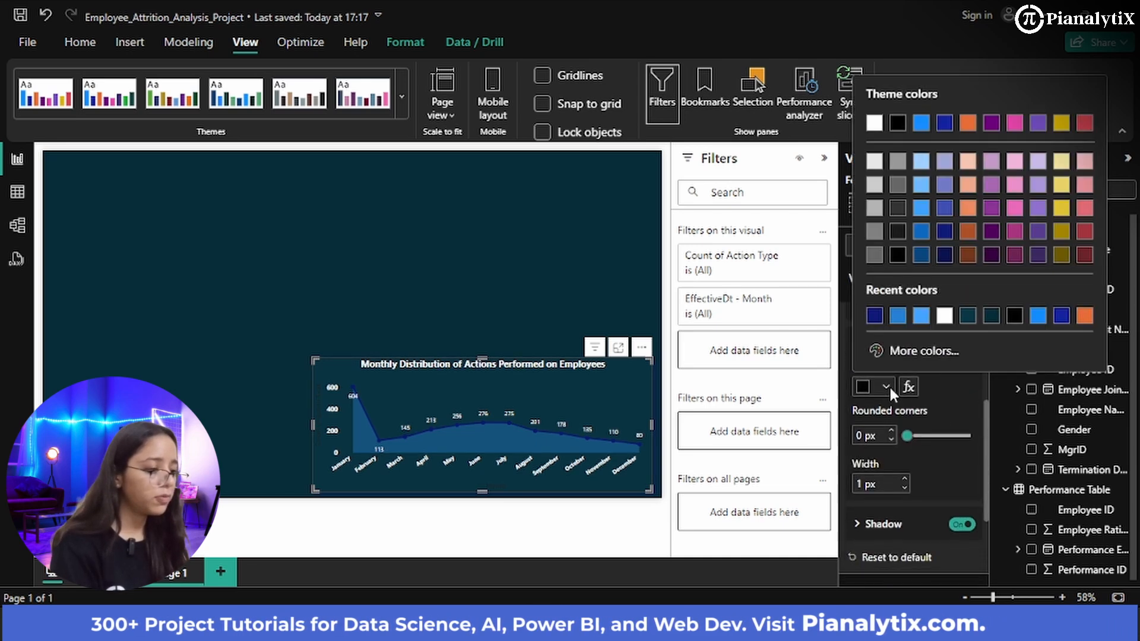
{"action": "left_click", "coordinate": [968, 315]}
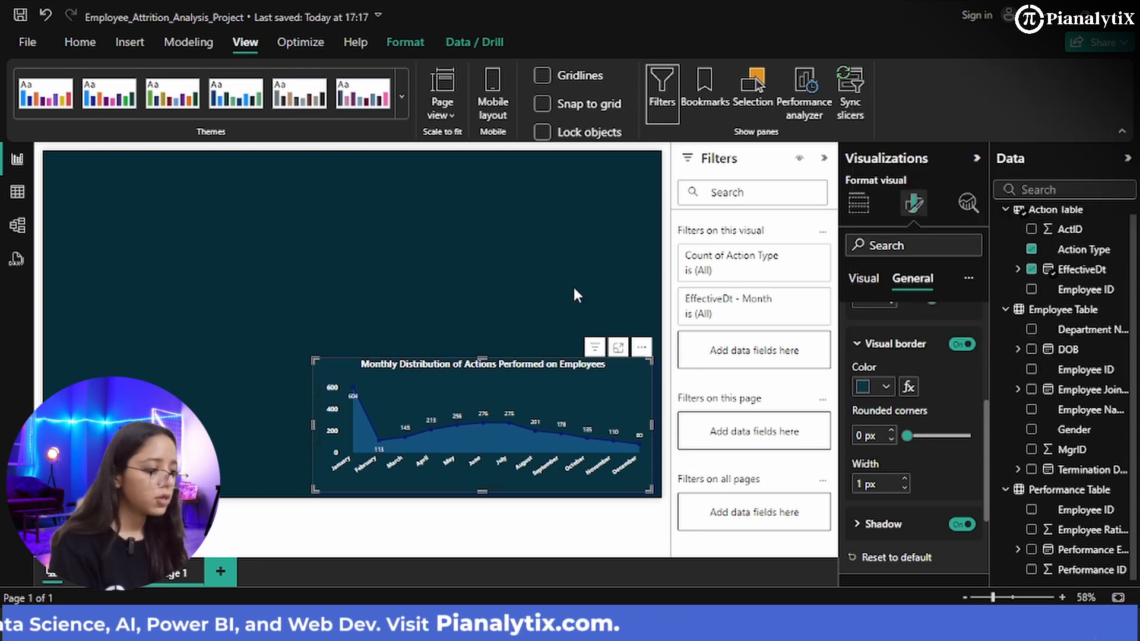
{"action": "left_click_drag", "start_coordinate": [906, 436], "coordinate": [930, 434]}
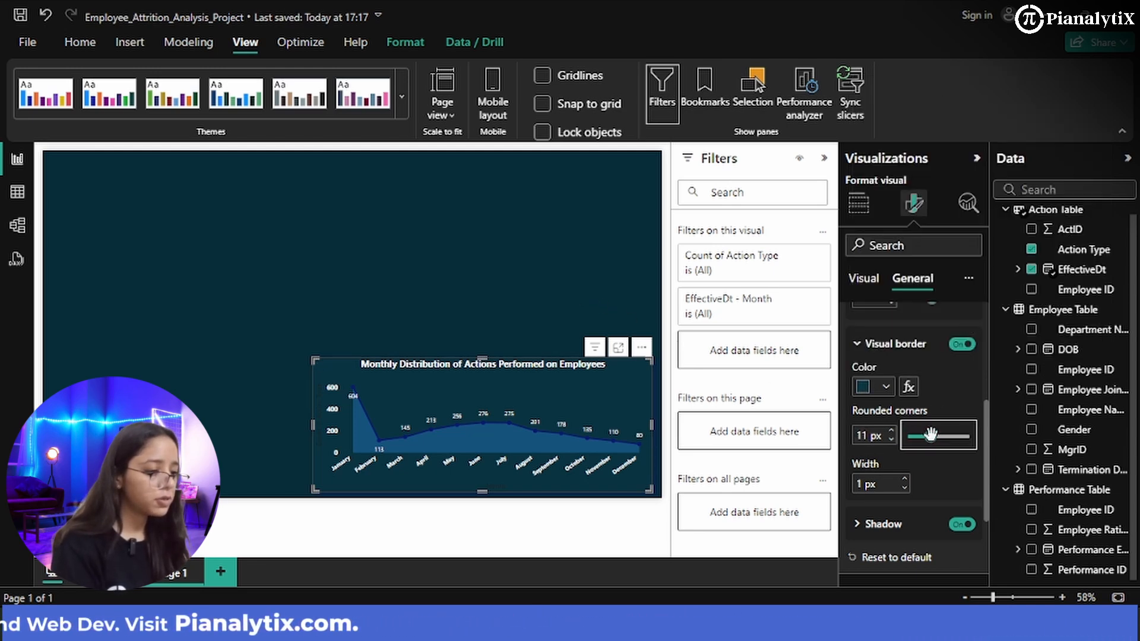
{"action": "left_click", "coordinate": [594, 301]}
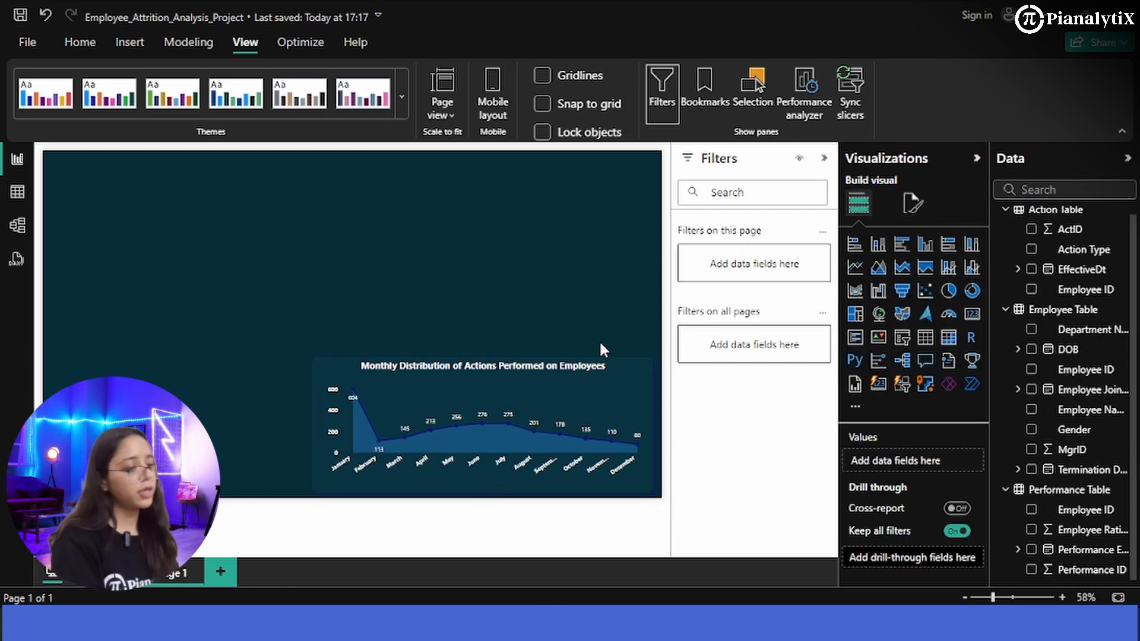
- Change the area chart's shadow color to black, keeping the offset outside and the position bottom right
{"action": "left_click", "coordinate": [626, 395]}
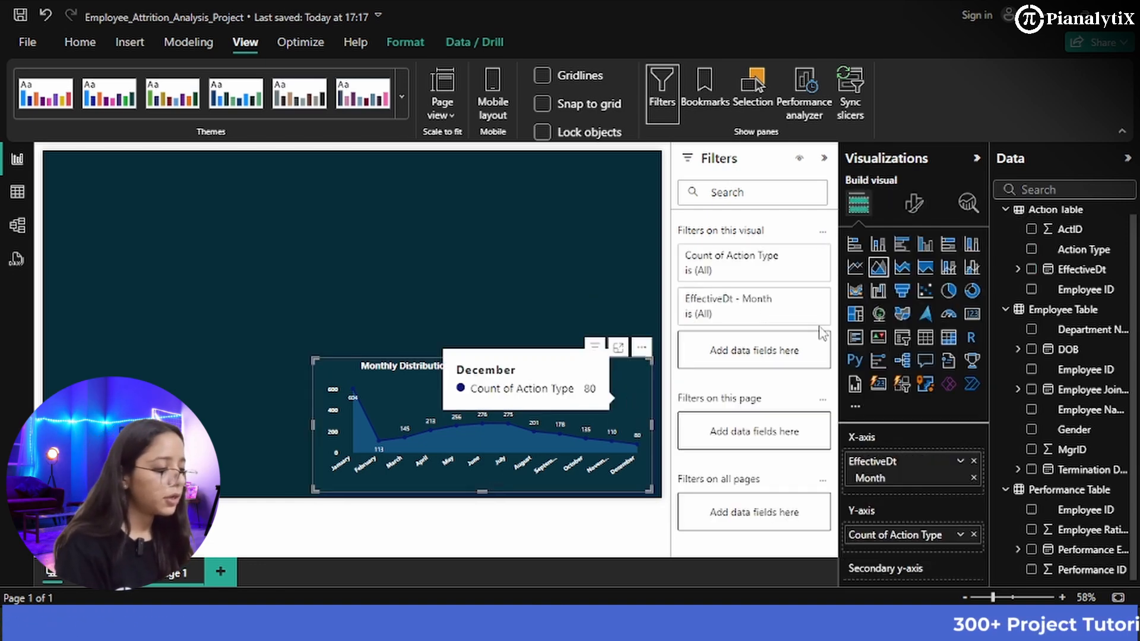
{"action": "left_click", "coordinate": [914, 203]}
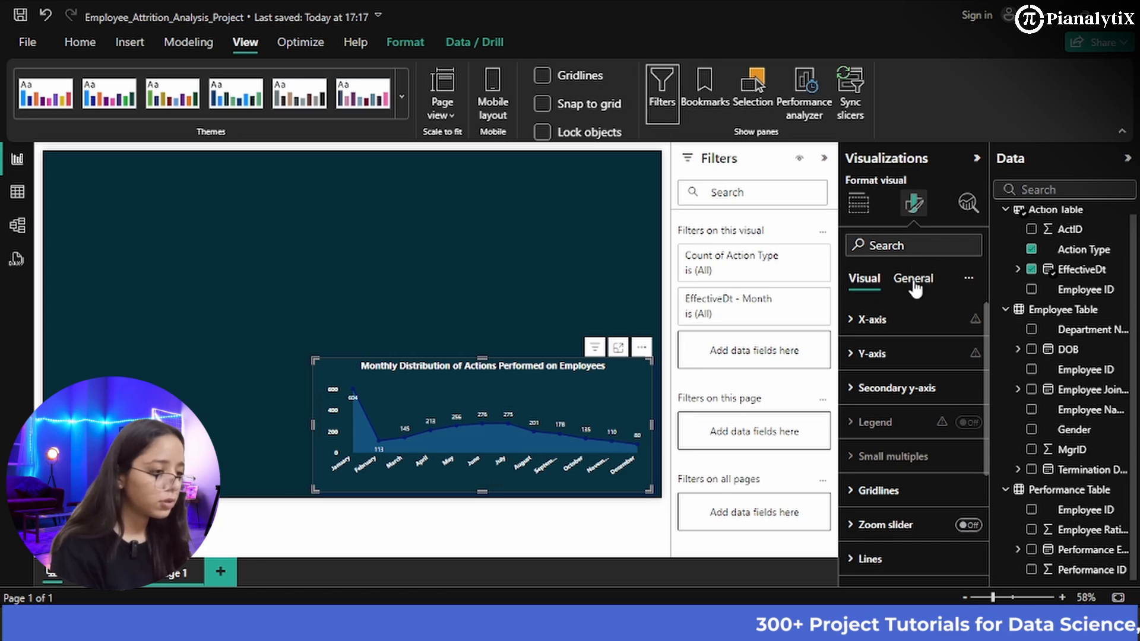
{"action": "left_click", "coordinate": [912, 279]}
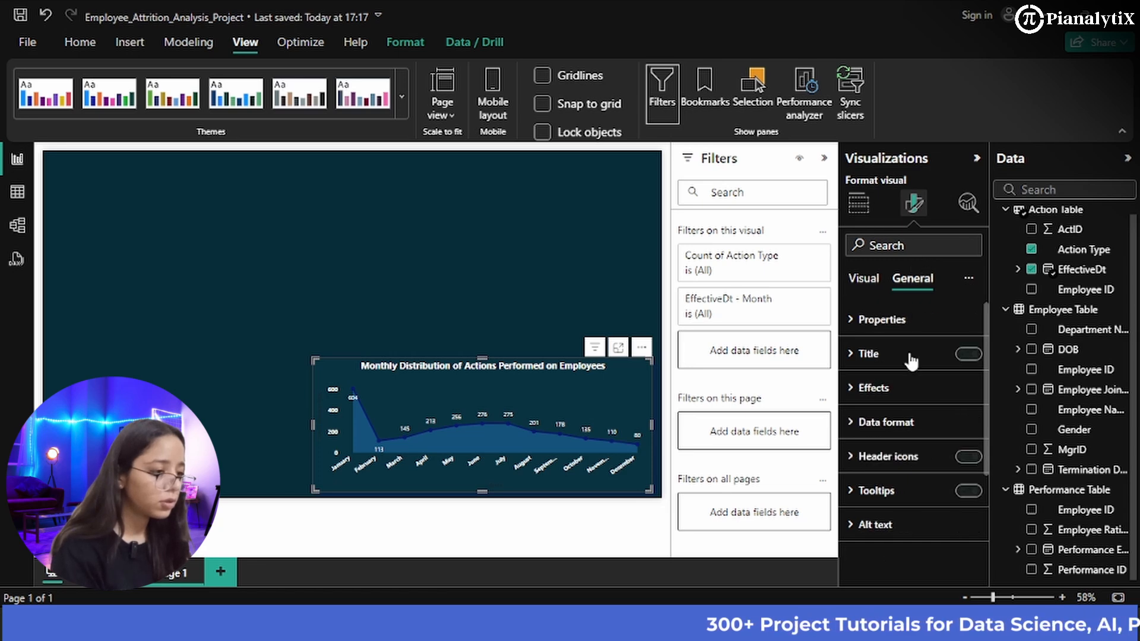
{"action": "left_click", "coordinate": [898, 389]}
{"action": "scroll", "coordinate": [895, 383], "scroll_direction": "down", "scroll_amount": 3}
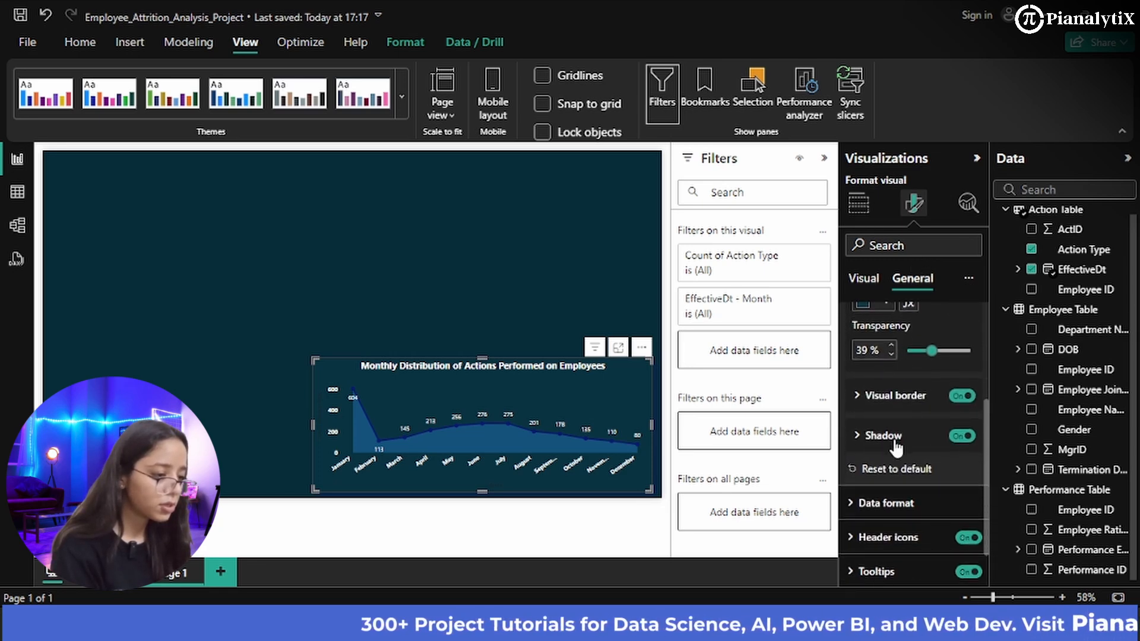
{"action": "left_click", "coordinate": [893, 433]}
{"action": "scroll", "coordinate": [894, 439], "scroll_direction": "down", "scroll_amount": 2}
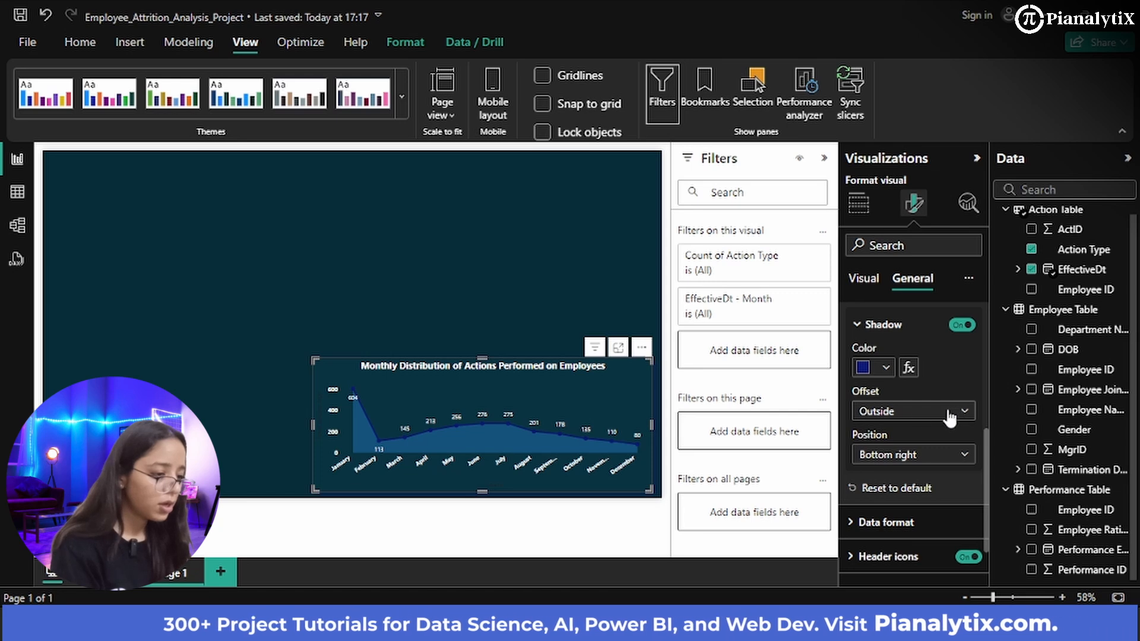
{"action": "scroll", "coordinate": [928, 471], "scroll_direction": "down", "scroll_amount": 1}
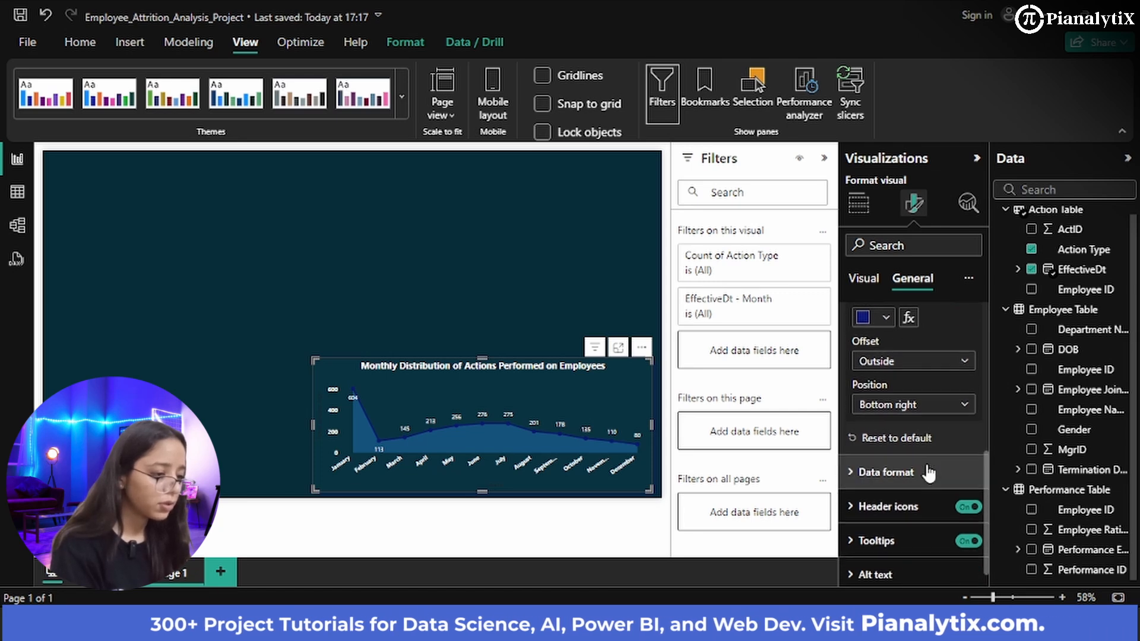
{"action": "scroll", "coordinate": [928, 473], "scroll_direction": "down", "scroll_amount": 1}
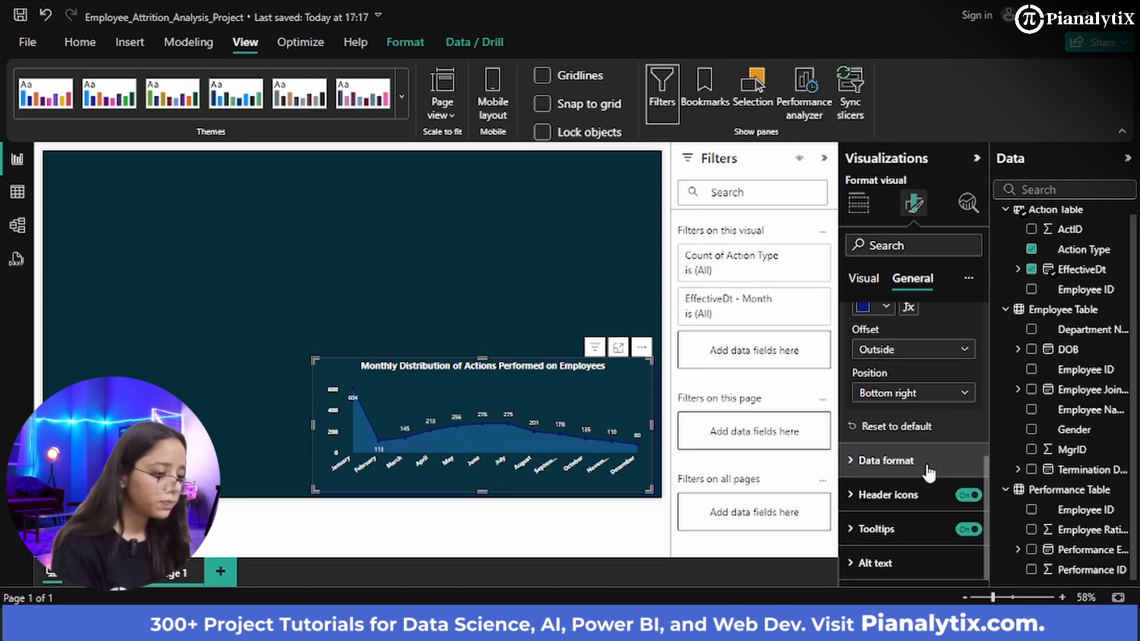
{"action": "scroll", "coordinate": [926, 469], "scroll_direction": "up", "scroll_amount": 1}
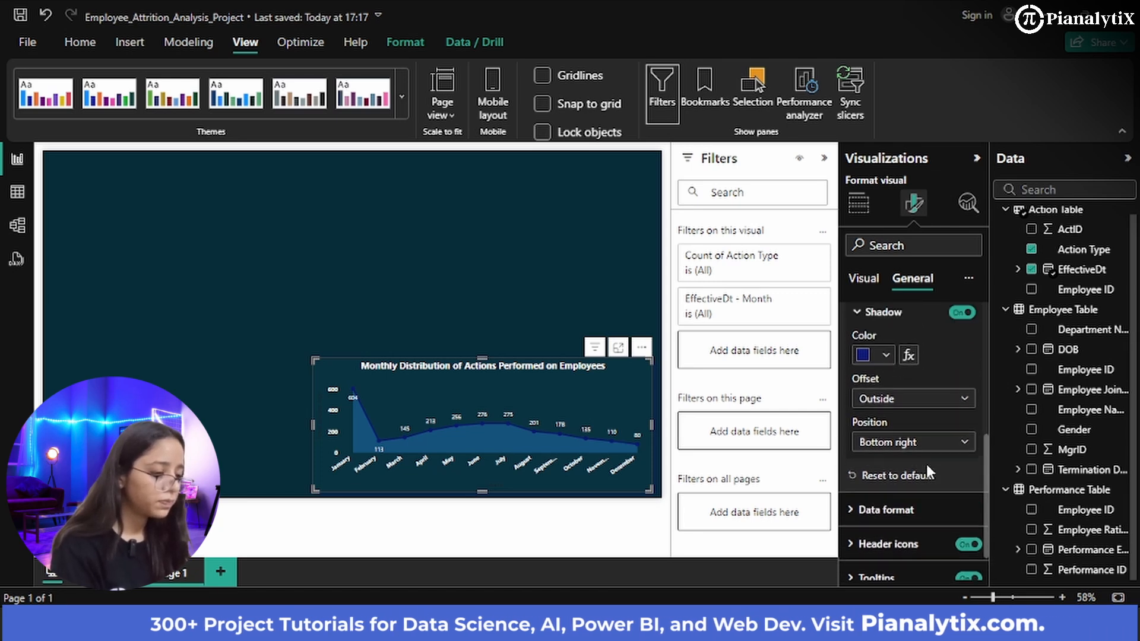
{"action": "left_click", "coordinate": [884, 363]}
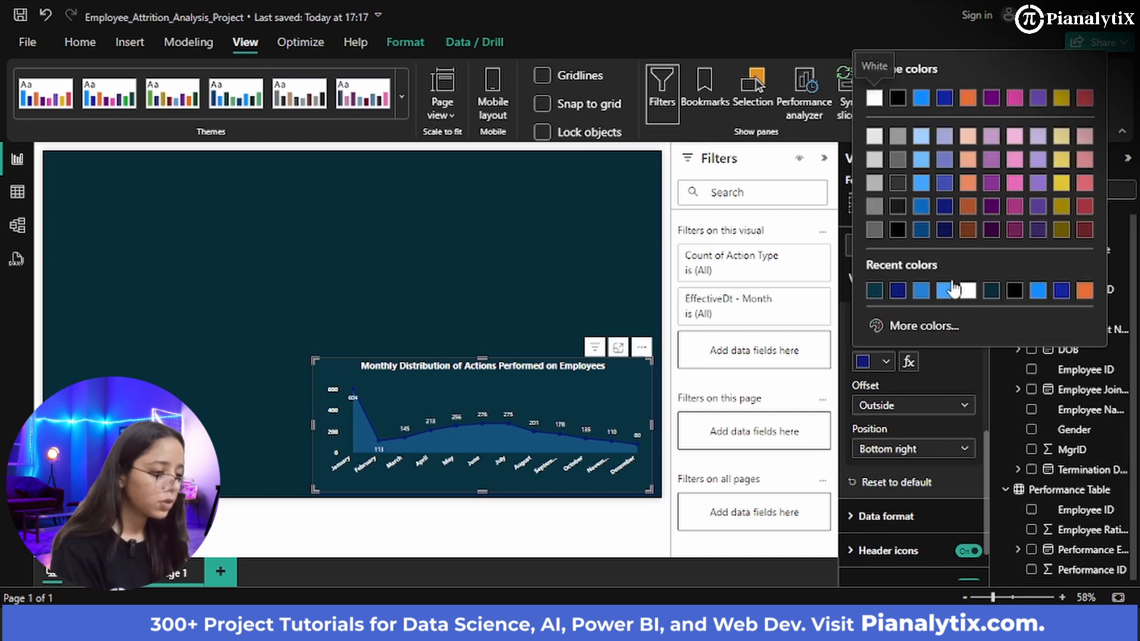
{"action": "left_click", "coordinate": [897, 229]}
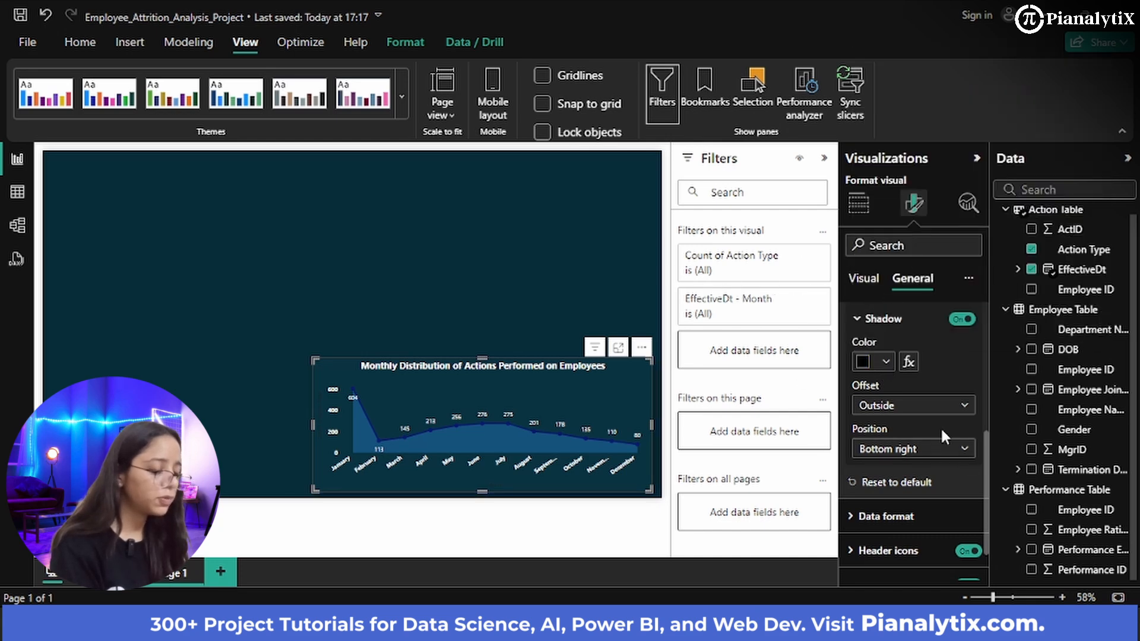
{"action": "left_click", "coordinate": [545, 298]}
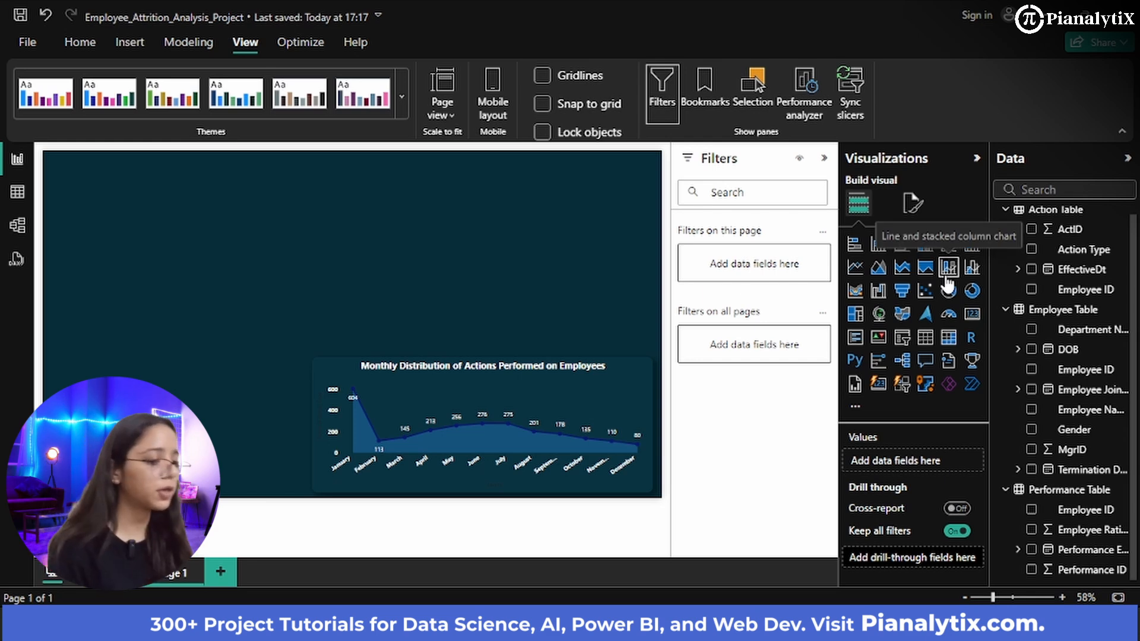
- Add an empty stacked column chart, place it directly above the area chart, and widen it to match that chart's width
{"action": "left_click", "coordinate": [877, 245]}
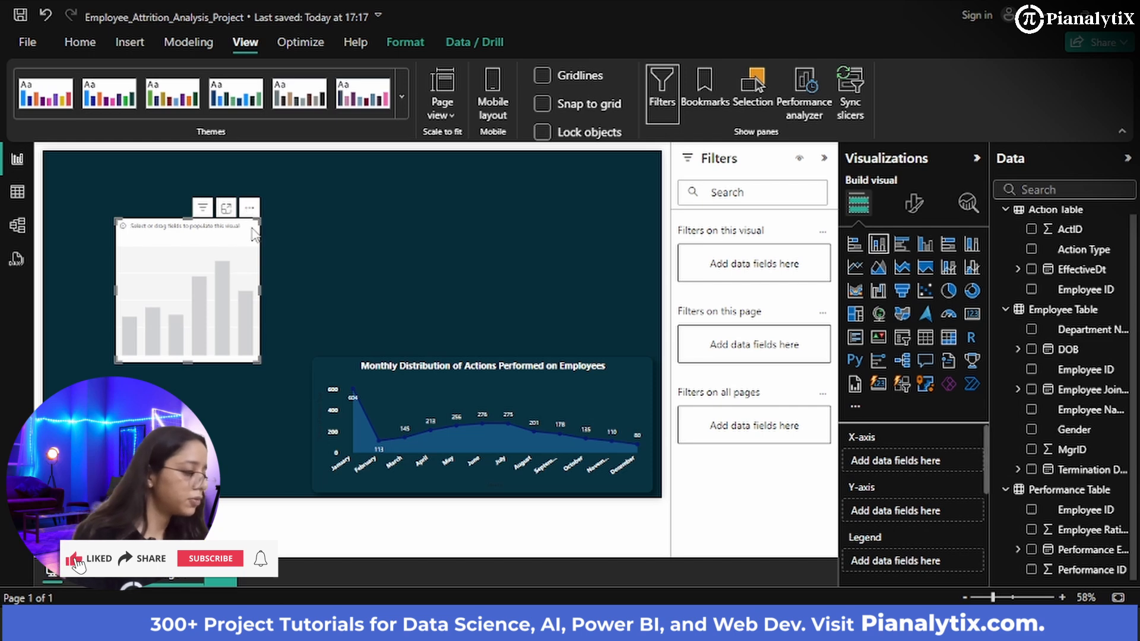
{"action": "left_click_drag", "start_coordinate": [231, 240], "coordinate": [392, 256]}
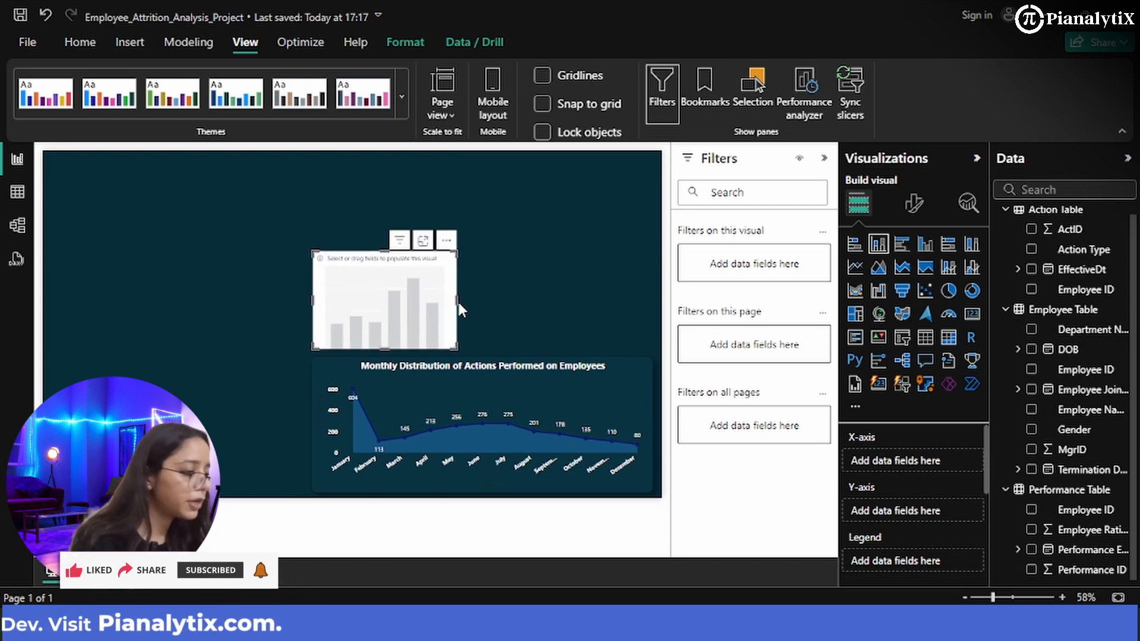
{"action": "left_click_drag", "start_coordinate": [454, 300], "coordinate": [646, 324]}
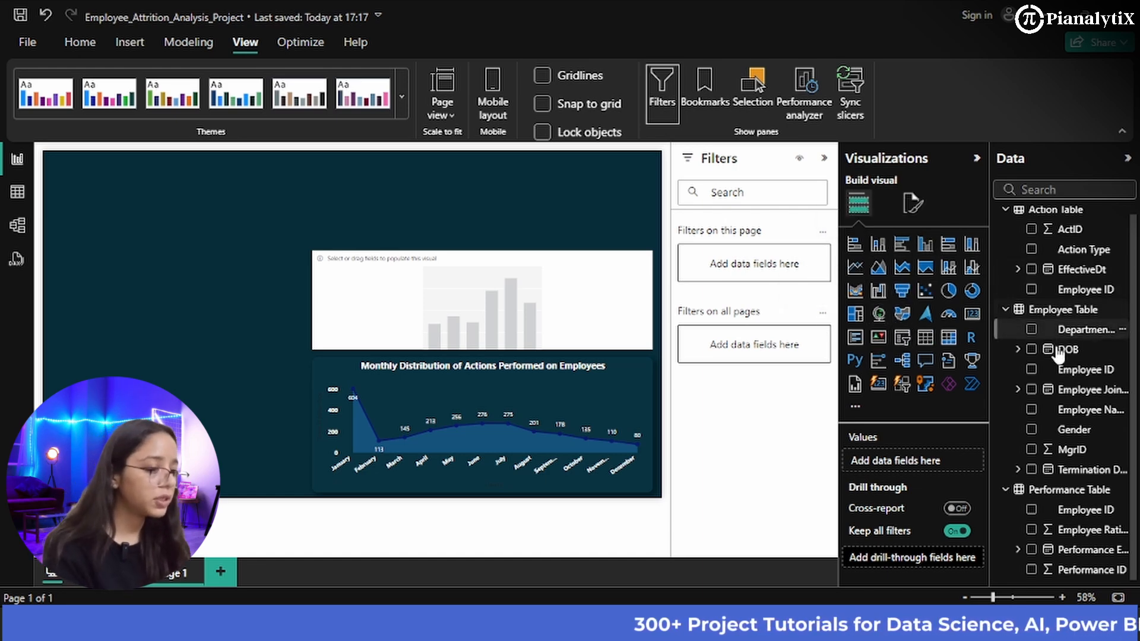
{"action": "left_click", "coordinate": [623, 301]}
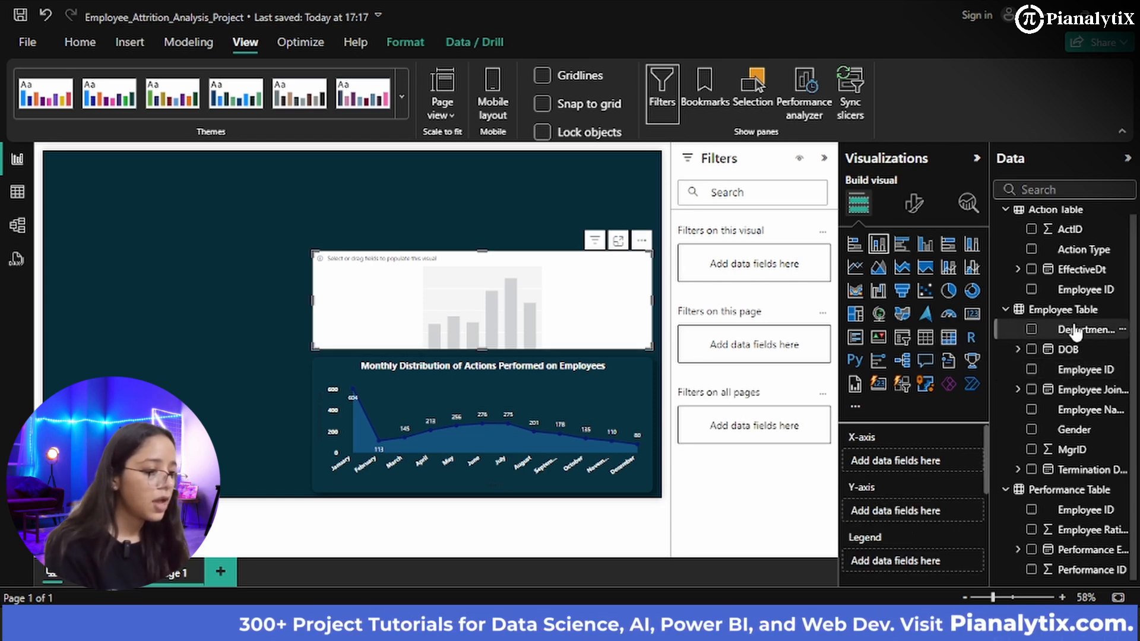
- Populate the stacked column chart with Department Name on the X-axis and the count of Employee ID on the Y-axis
{"action": "left_click_drag", "start_coordinate": [1076, 329], "coordinate": [923, 464]}
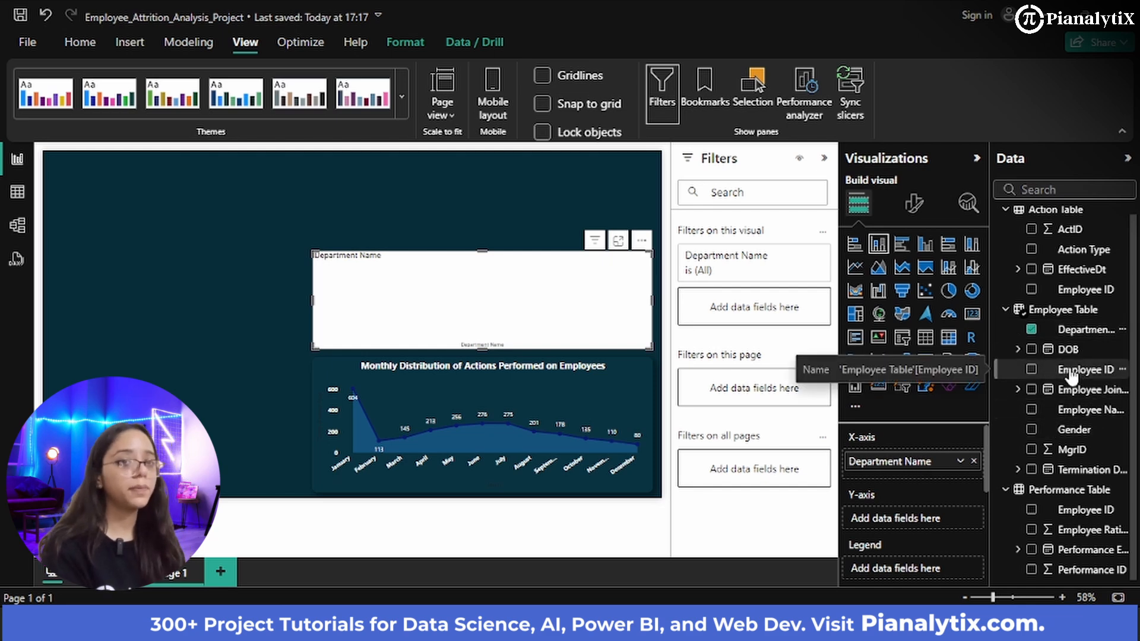
{"action": "mouse_move", "coordinate": [1066, 378]}
{"action": "left_mouse_down"}
{"action": "mouse_move", "coordinate": [1044, 385]}
{"action": "mouse_move", "coordinate": [914, 525]}
{"action": "left_mouse_up"}
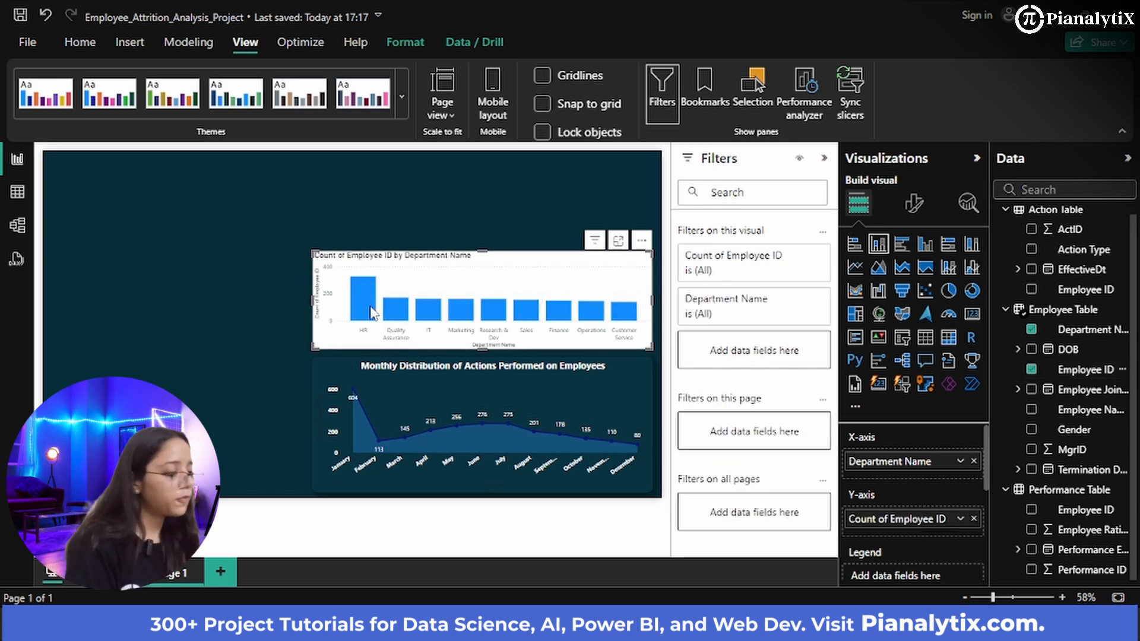
{"action": "mouse_move", "coordinate": [372, 312]}
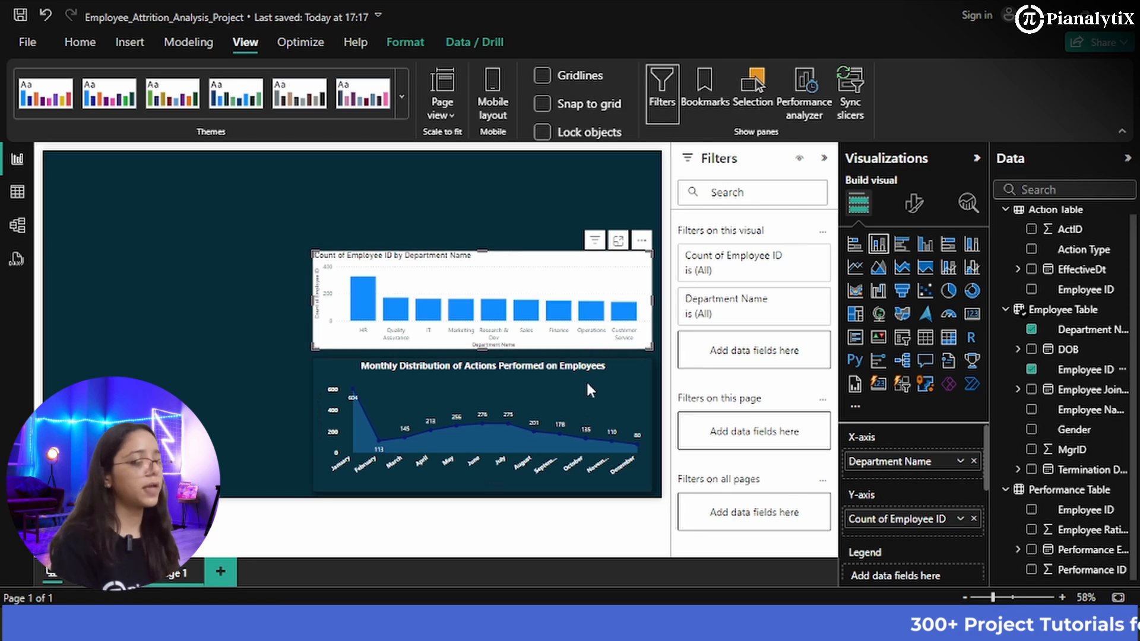
- Copy the area chart's formatting onto the department column chart with the format painter, then extend the column chart slightly upward
{"action": "left_click", "coordinate": [635, 391]}
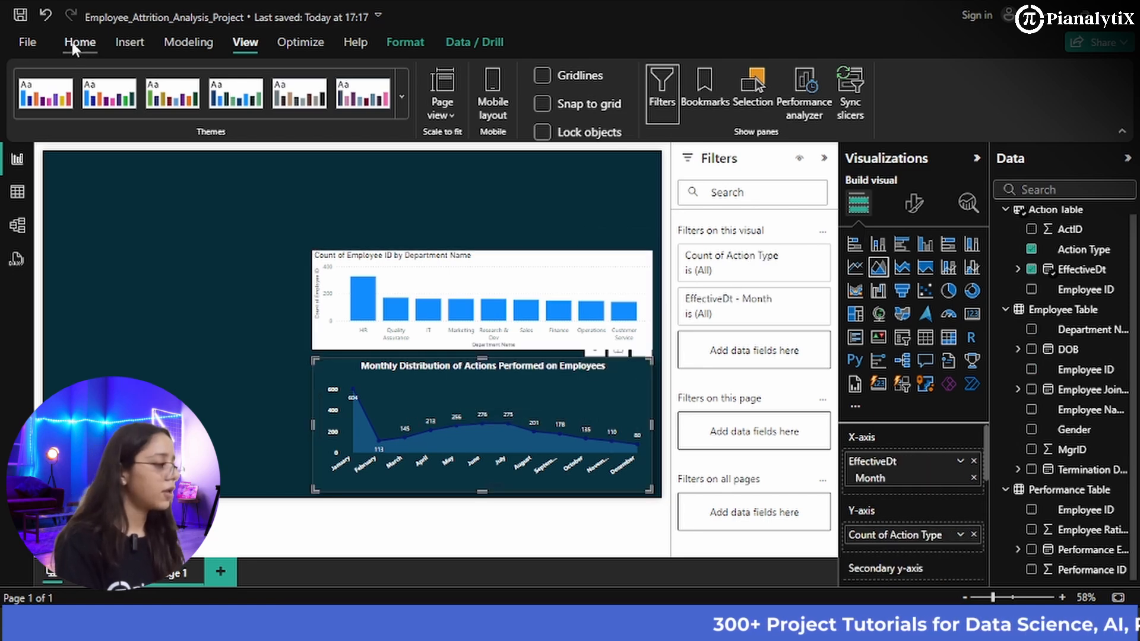
{"action": "left_click", "coordinate": [73, 43]}
{"action": "left_click", "coordinate": [84, 113]}
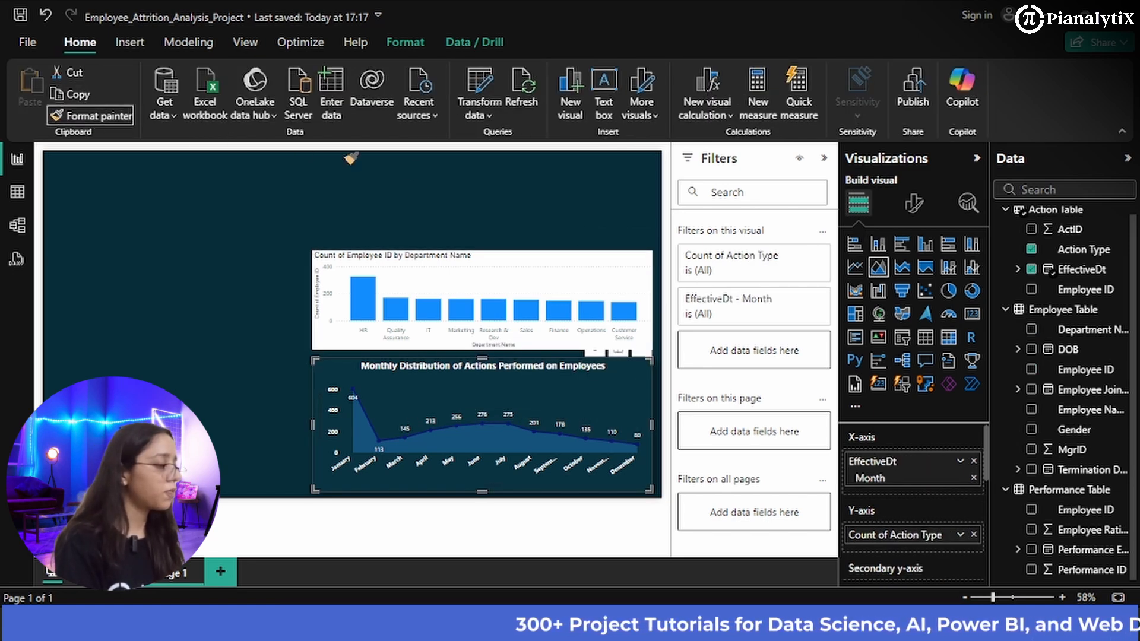
{"action": "left_click", "coordinate": [546, 259]}
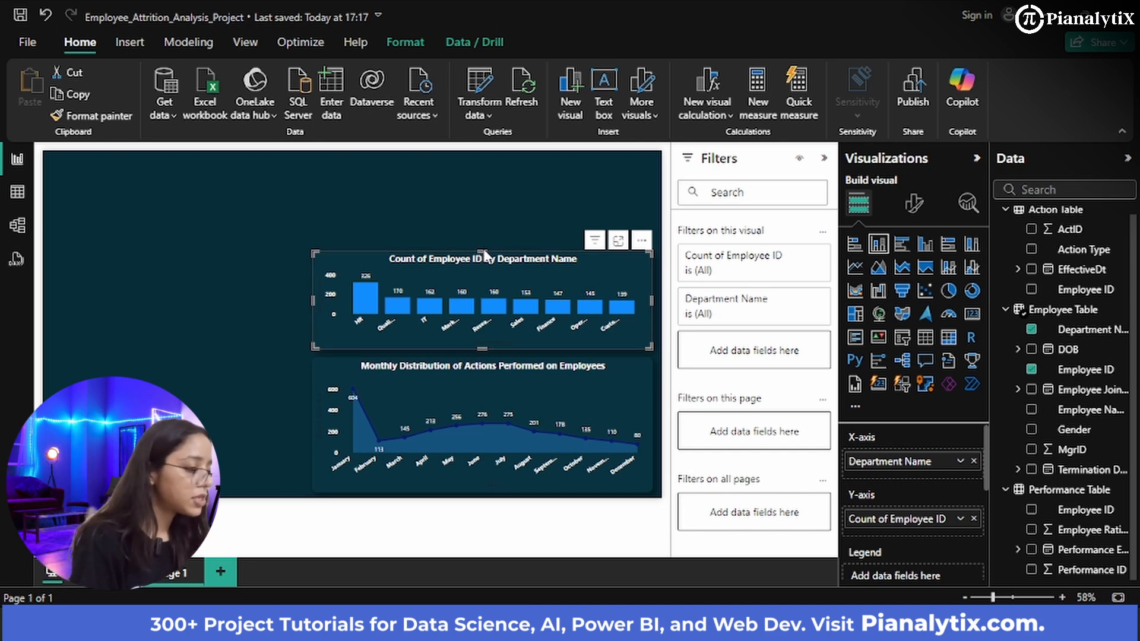
{"action": "left_click_drag", "start_coordinate": [483, 248], "coordinate": [485, 234]}
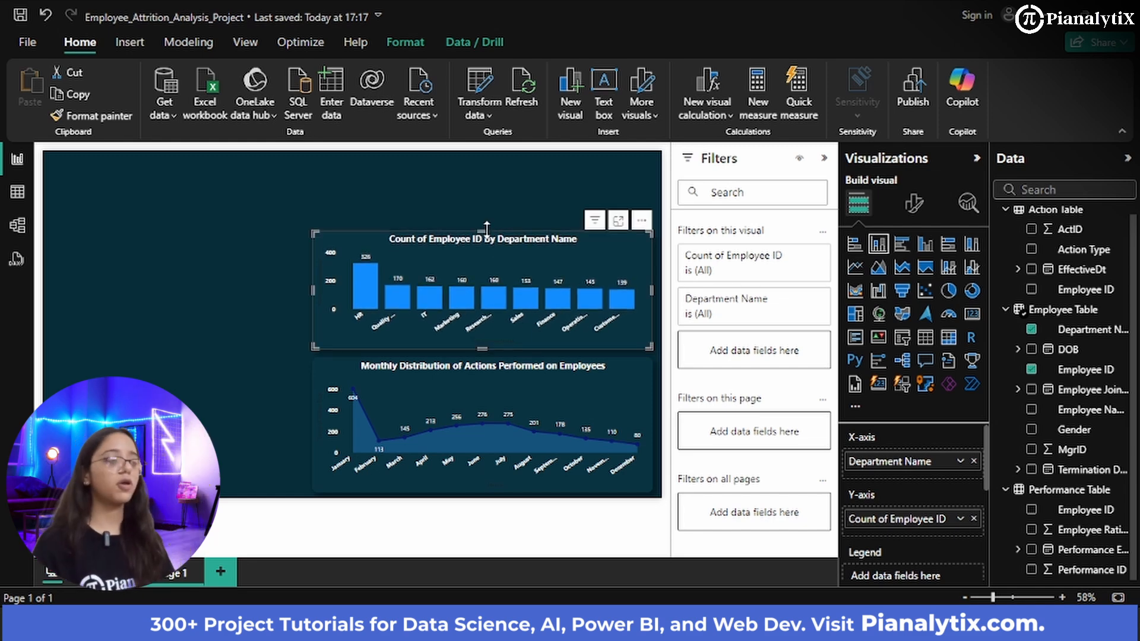
- Open the column chart's column formatting and limit the settings to the HR category
{"action": "left_click", "coordinate": [923, 211]}
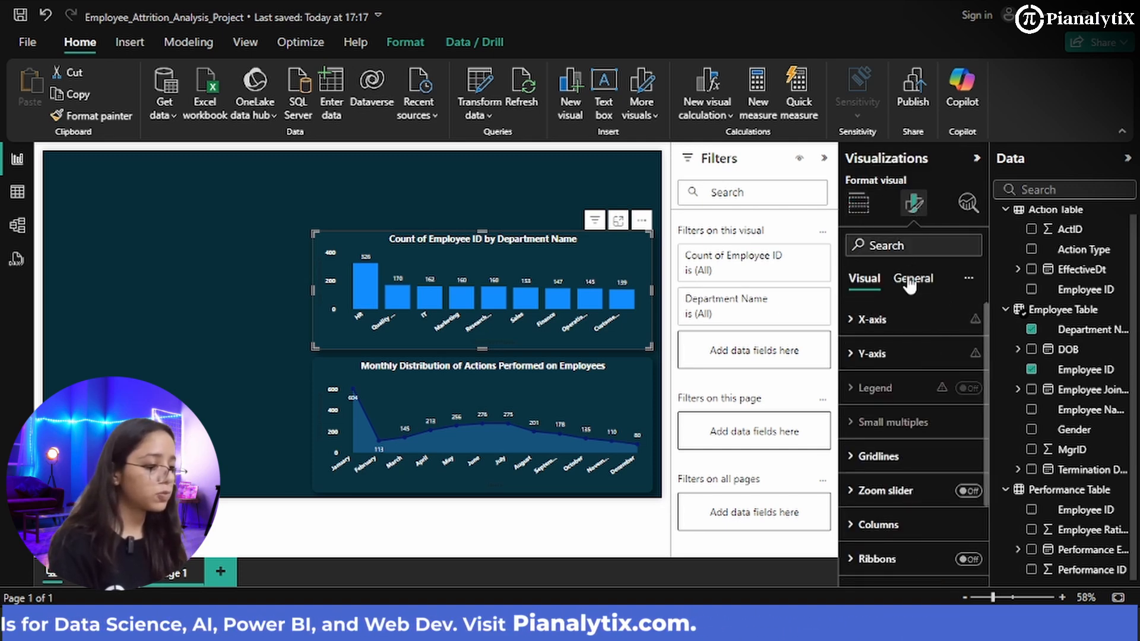
{"action": "scroll", "coordinate": [879, 426], "scroll_direction": "down", "scroll_amount": 2}
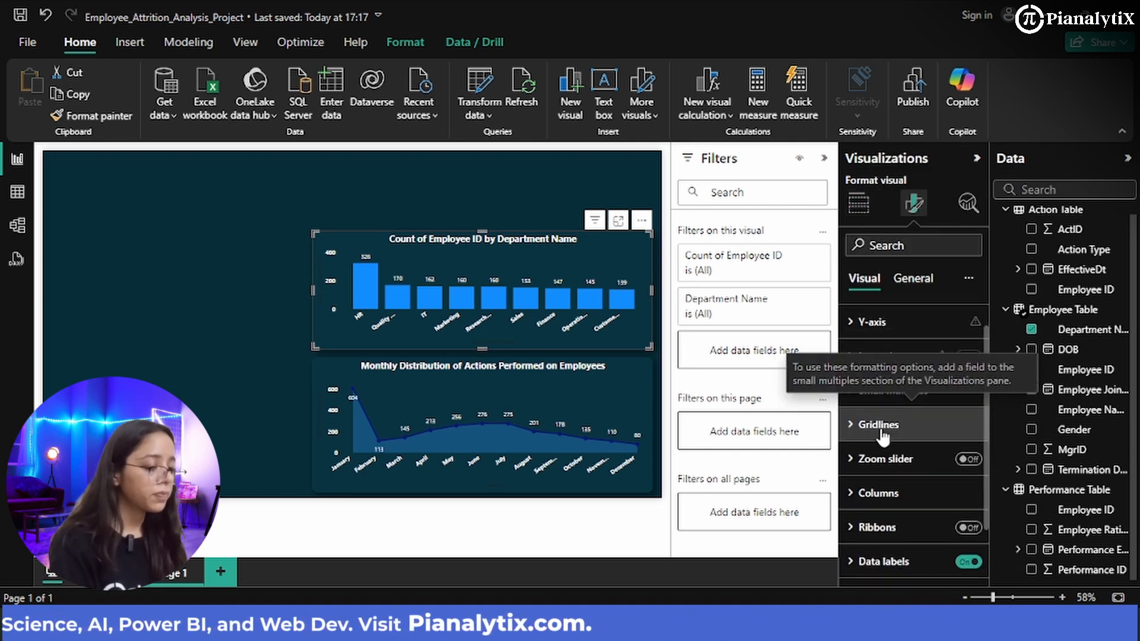
{"action": "left_click", "coordinate": [878, 484]}
{"action": "scroll", "coordinate": [884, 484], "scroll_direction": "down", "scroll_amount": 2}
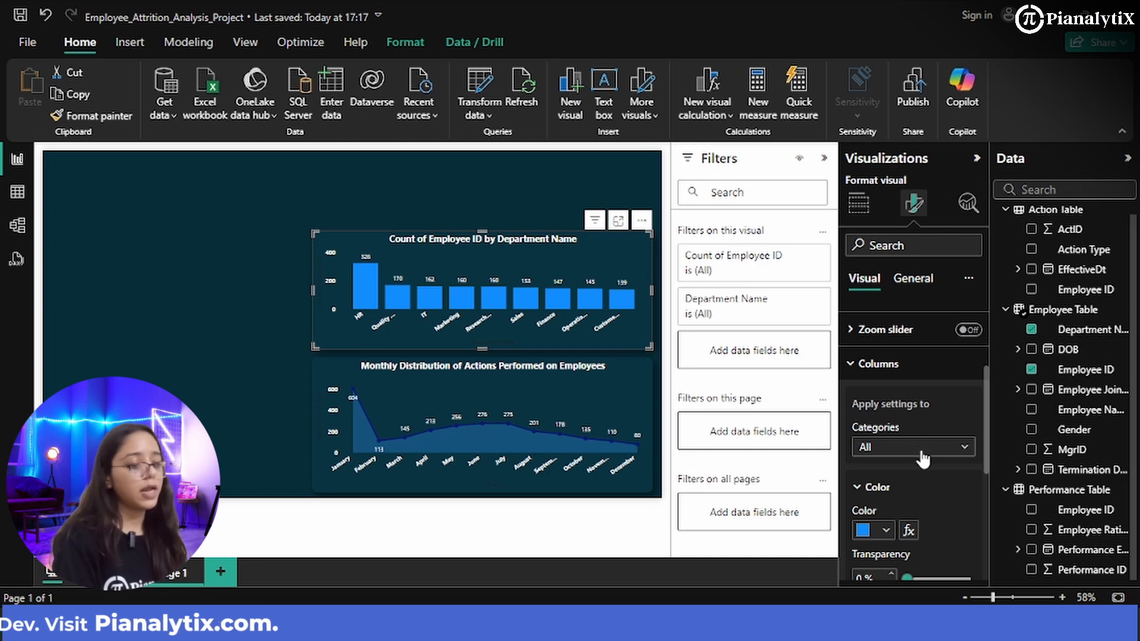
{"action": "scroll", "coordinate": [920, 451], "scroll_direction": "down", "scroll_amount": 1}
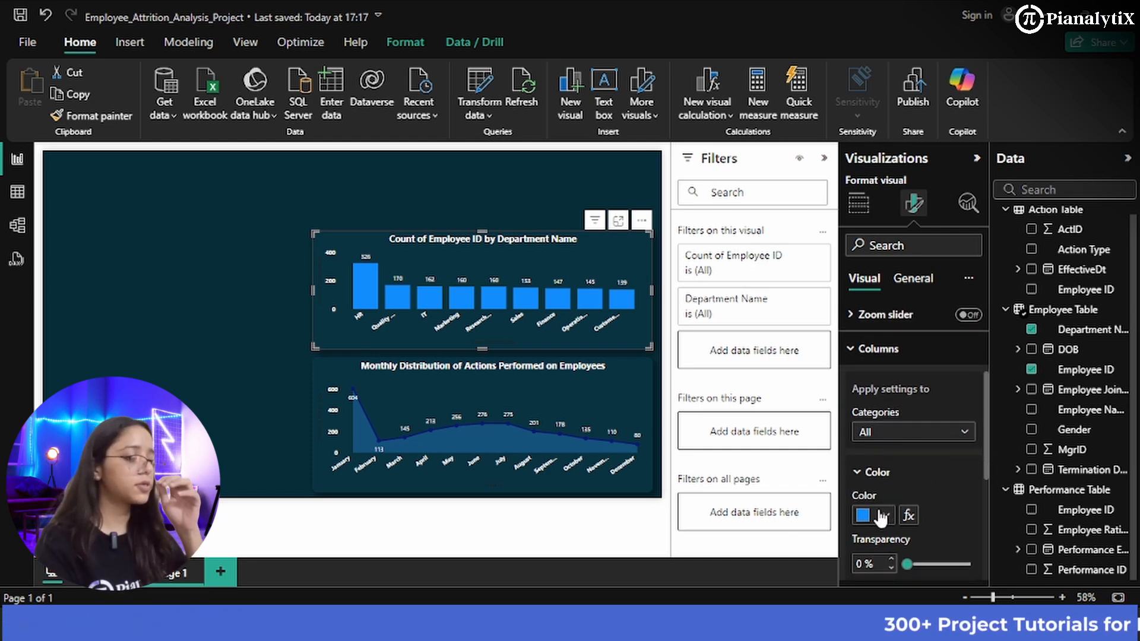
{"action": "left_click", "coordinate": [889, 433]}
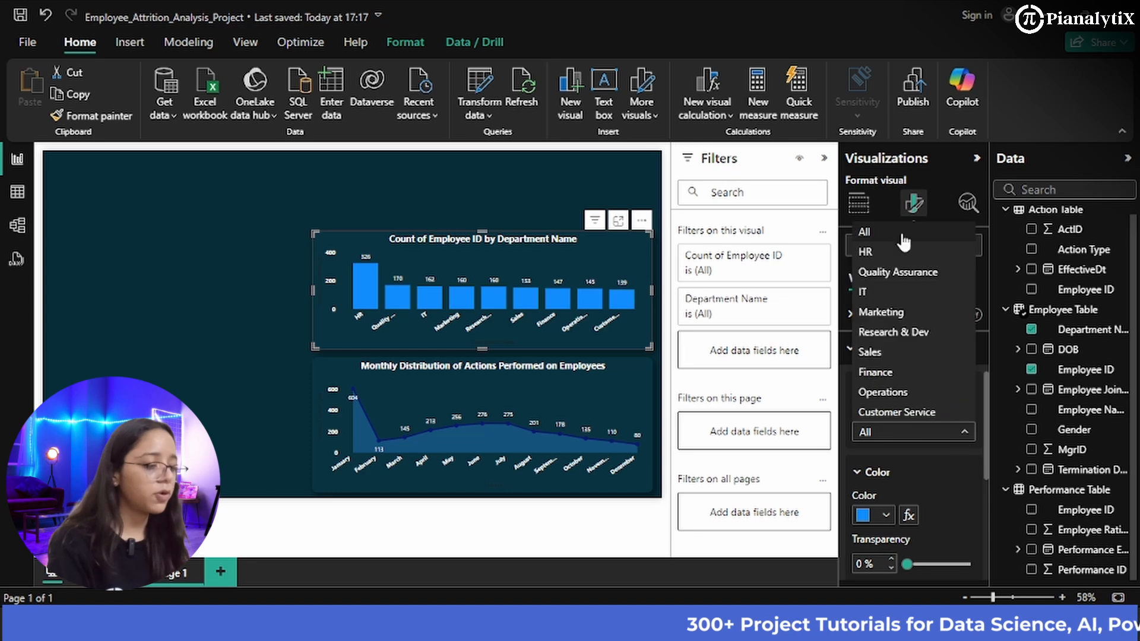
{"action": "left_click", "coordinate": [865, 252]}
{"action": "scroll", "coordinate": [889, 460], "scroll_direction": "down", "scroll_amount": 3}
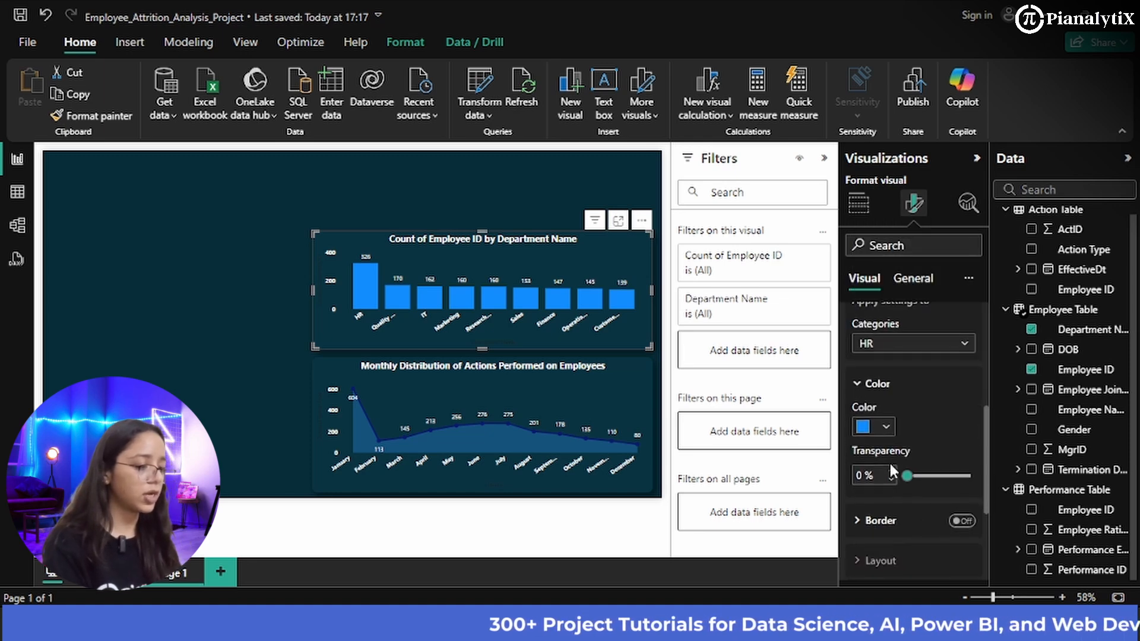
- Copy color 03045E from the Coolors blue palette in the browser and set it as the HR column's custom color in Power BI
{"action": "left_click", "coordinate": [879, 427]}
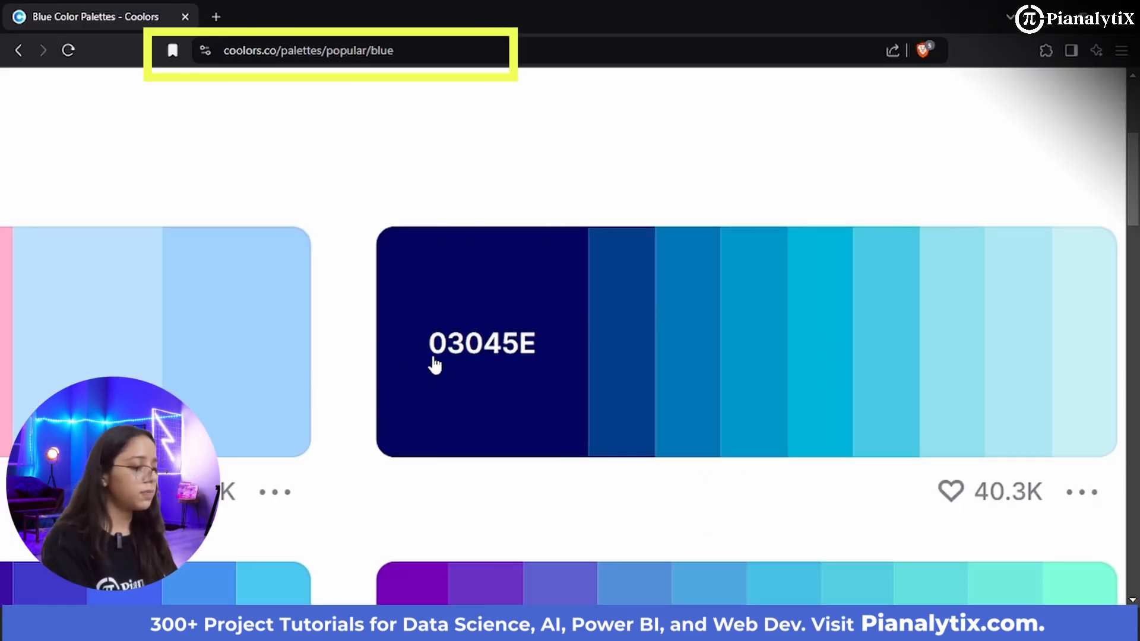
{"action": "left_click", "coordinate": [435, 365]}
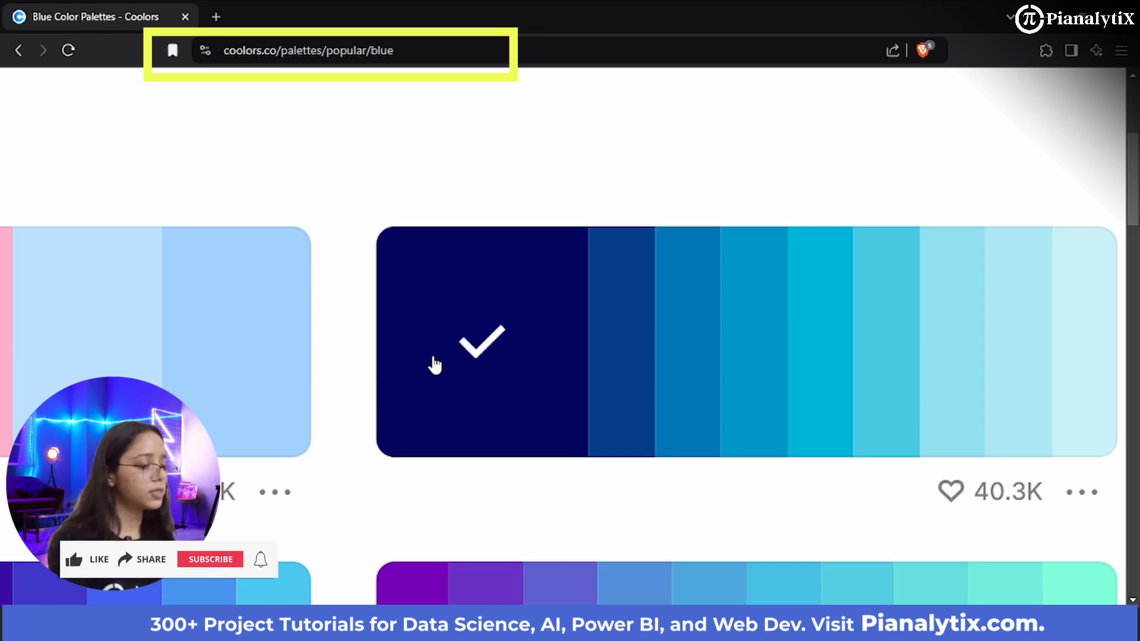
{"action": "mouse_move", "coordinate": [547, 623]}
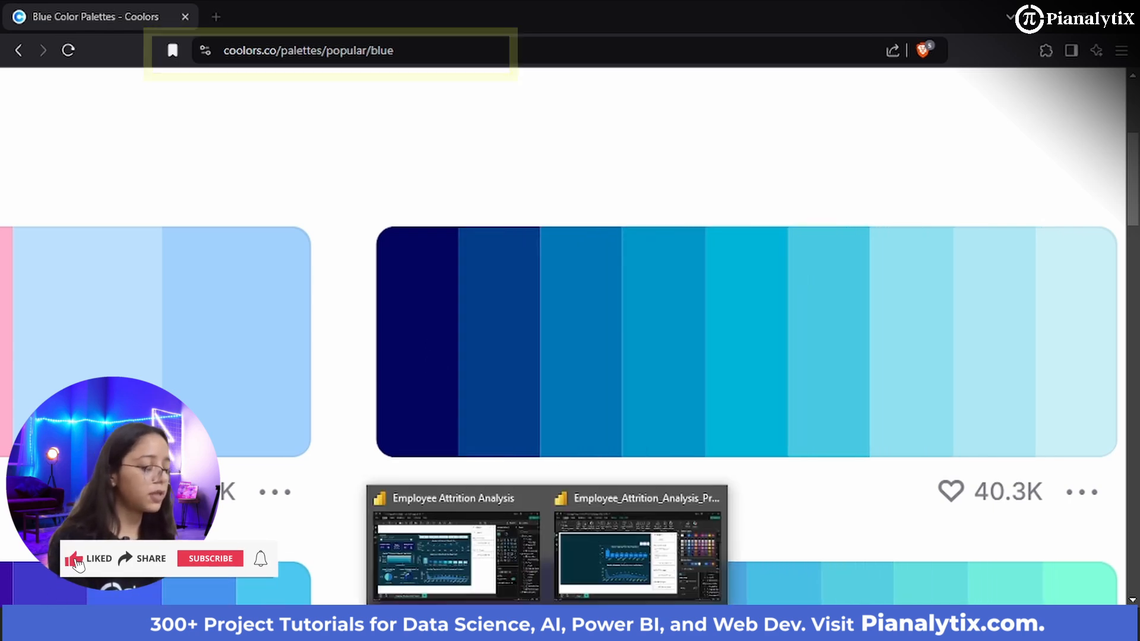
{"action": "left_click", "coordinate": [616, 585]}
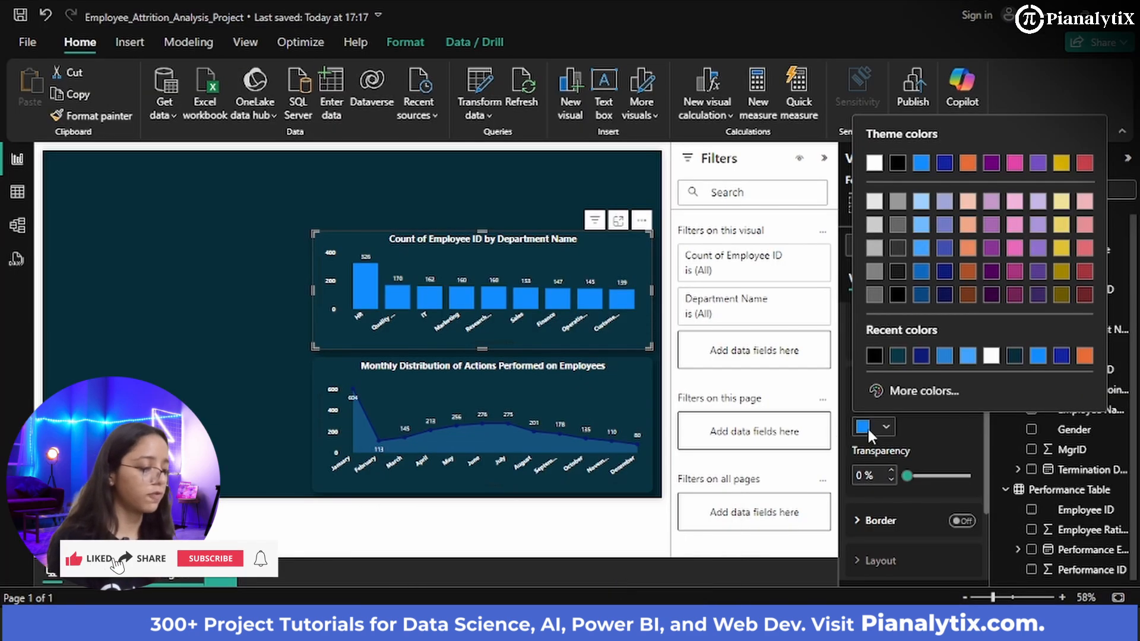
{"action": "left_click", "coordinate": [934, 402]}
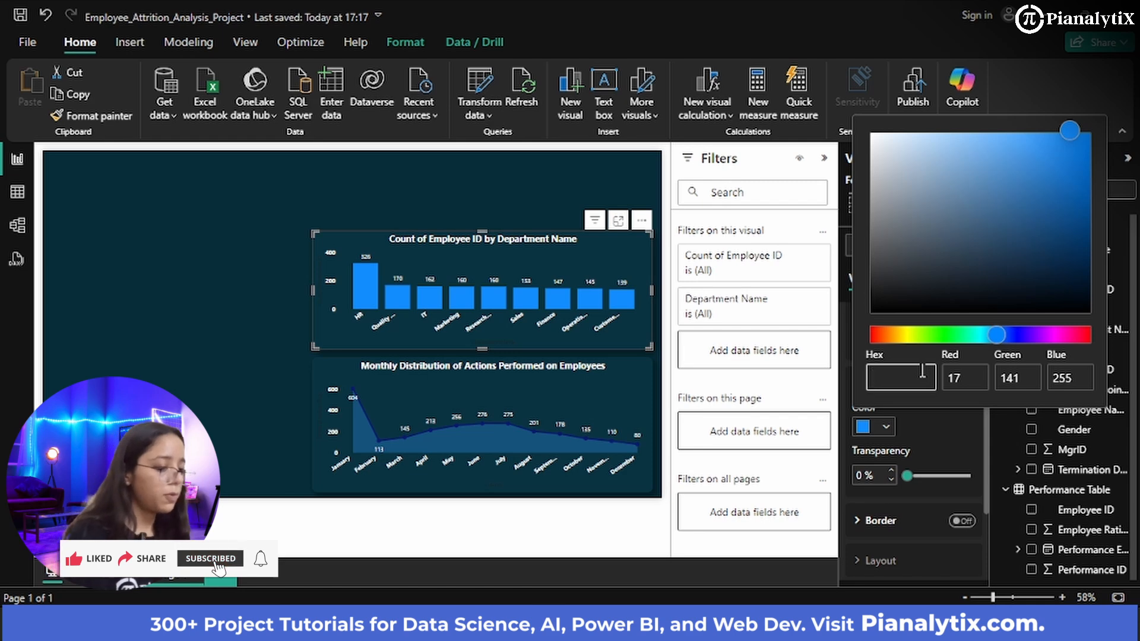
{"action": "type", "text": "#03045E"}
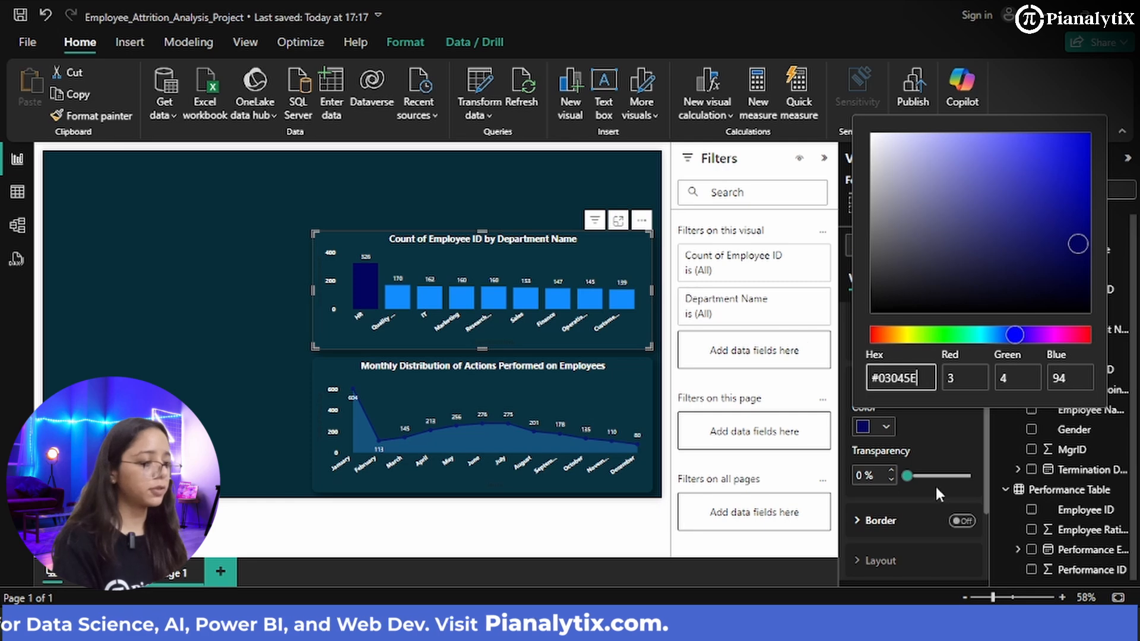
{"action": "left_click", "coordinate": [942, 440]}
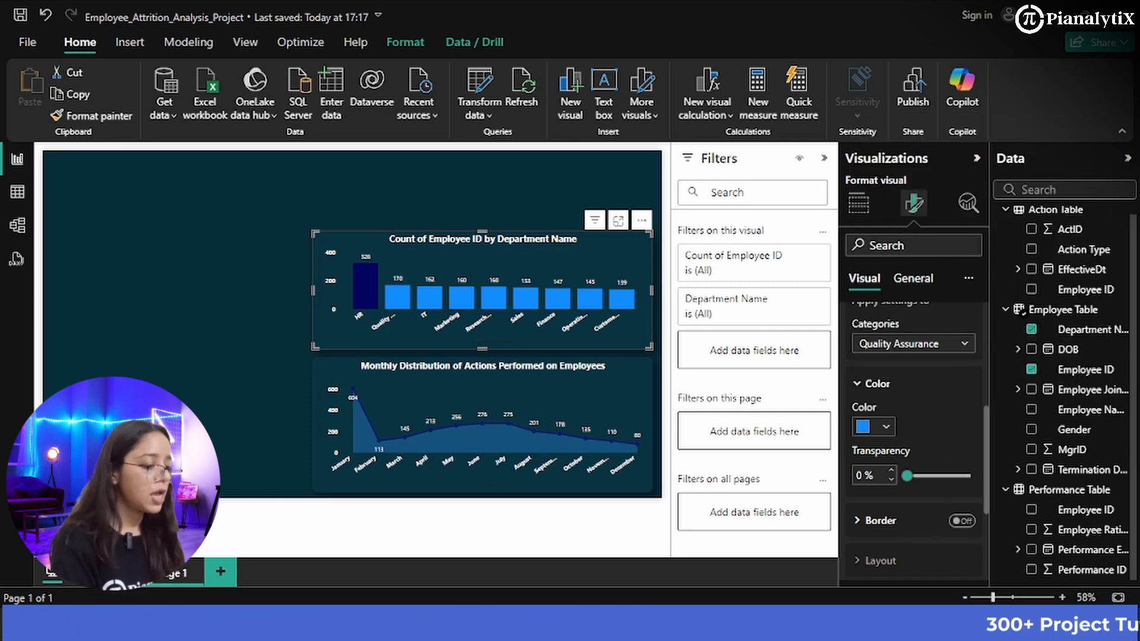
- Copy color 023E8A from the Coolors palette in the browser and apply it to the Quality Assurance column in Power BI
{"action": "left_click", "coordinate": [606, 626]}
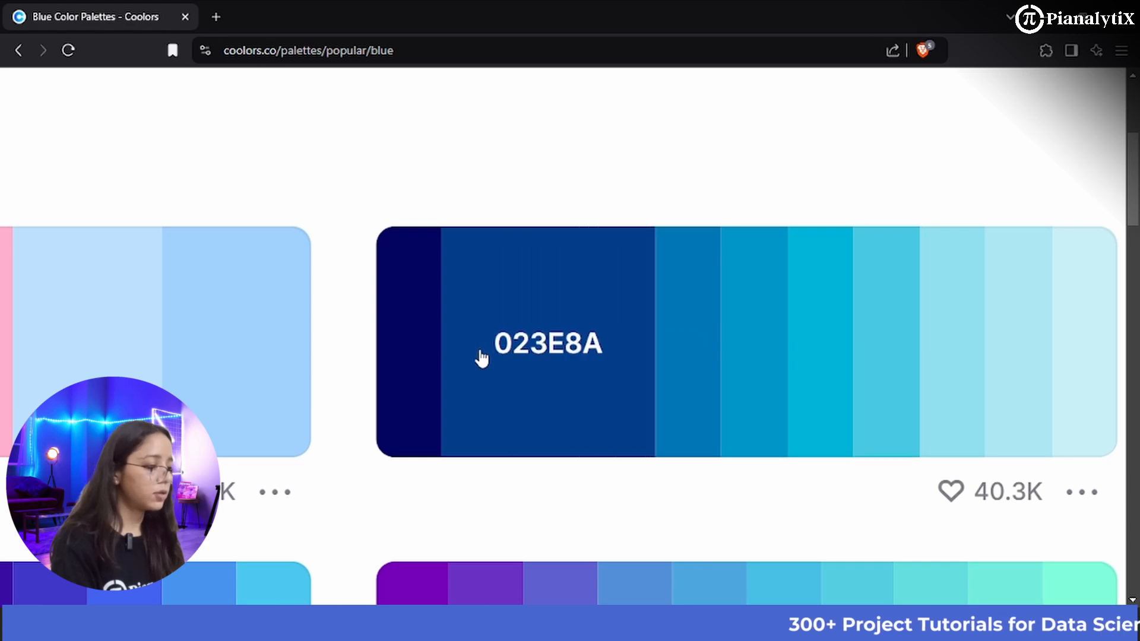
{"action": "left_click", "coordinate": [480, 358]}
{"action": "mouse_move", "coordinate": [602, 623]}
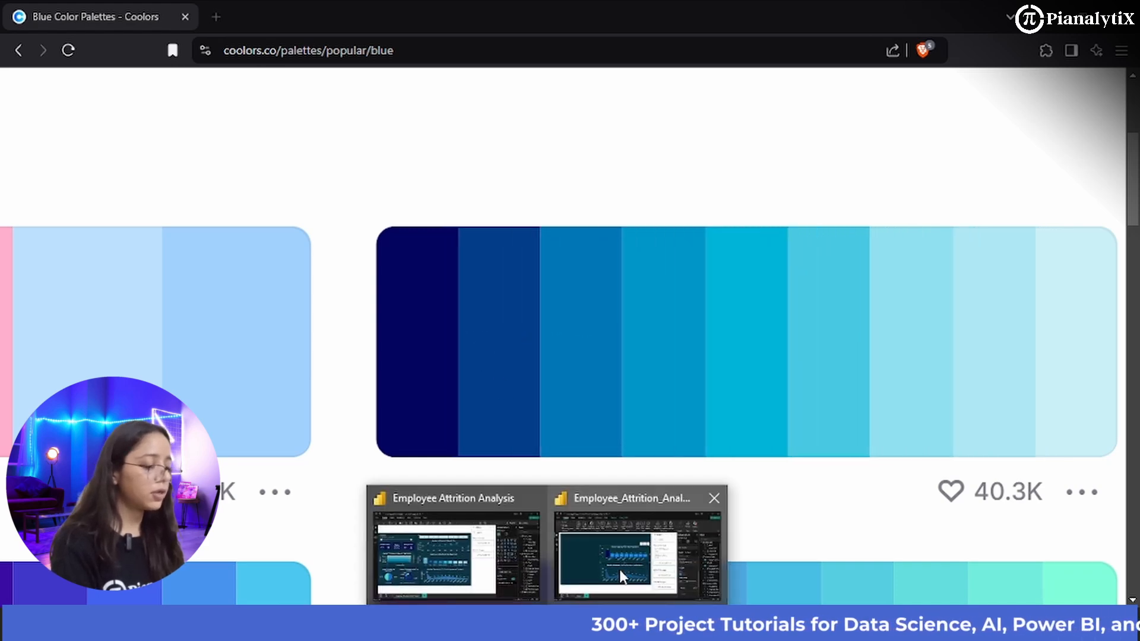
{"action": "left_click", "coordinate": [641, 549]}
{"action": "left_click", "coordinate": [883, 425]}
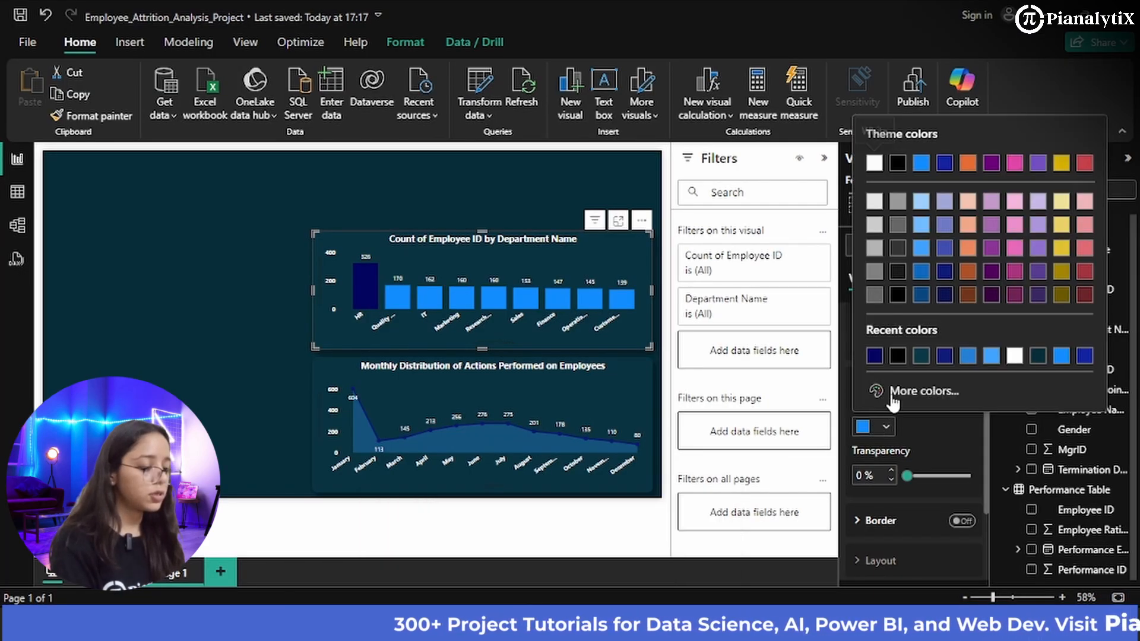
{"action": "left_click", "coordinate": [901, 390]}
{"action": "key", "text": "BackSpace"}
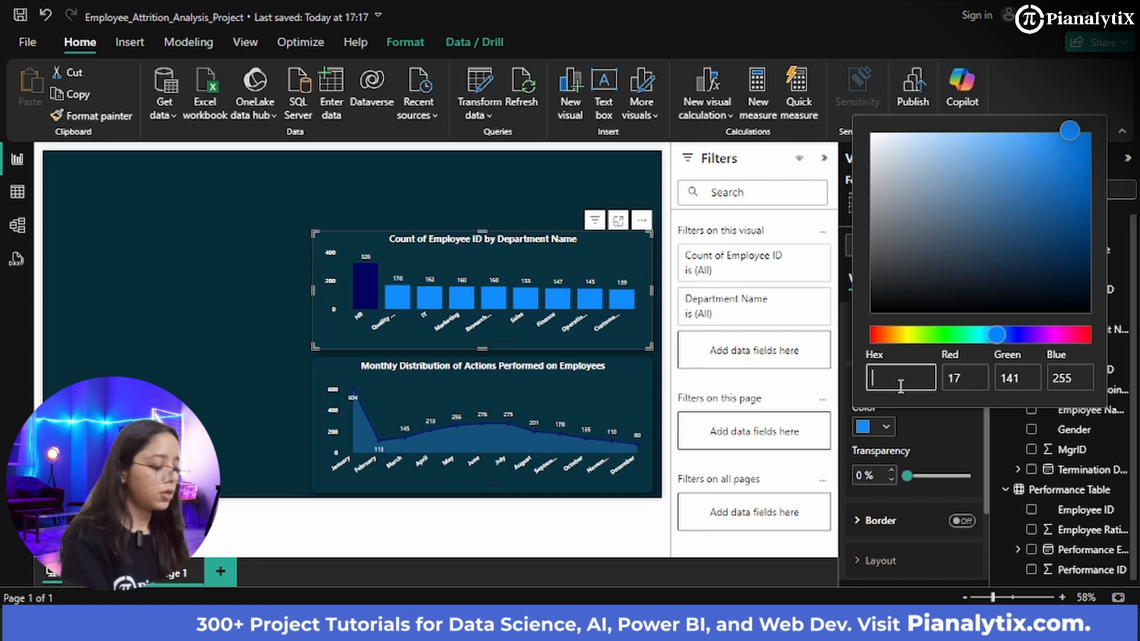
{"action": "key", "text": "ctrl+v"}
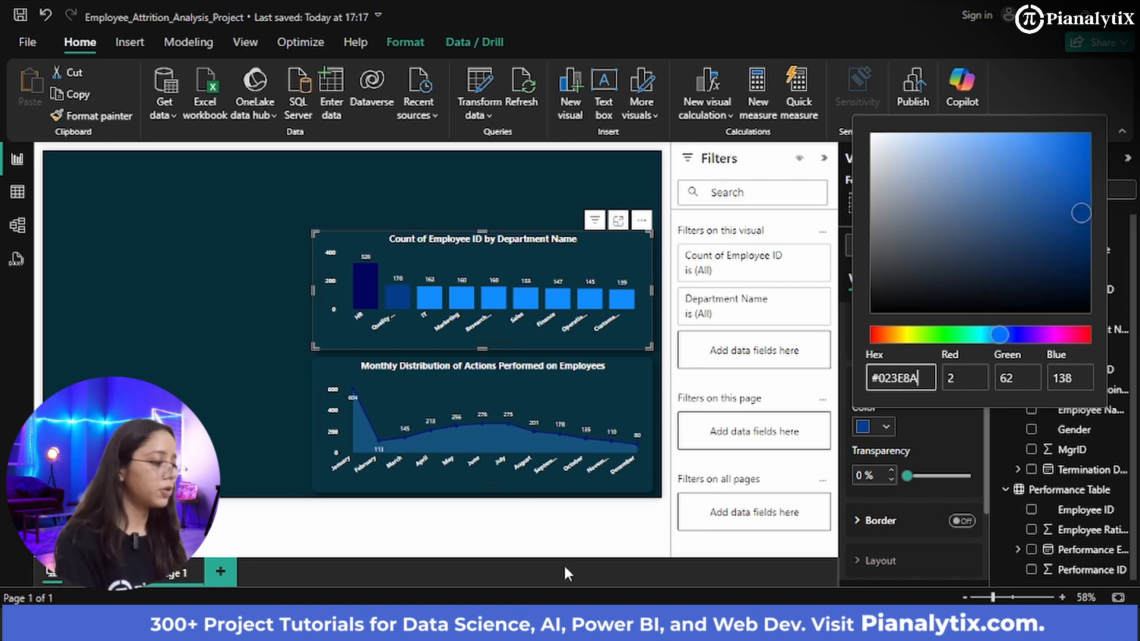
- Get the third palette blue from Coolors in the browser and set the IT column's color to #0077B6 in Power BI
{"action": "mouse_move", "coordinate": [487, 623]}
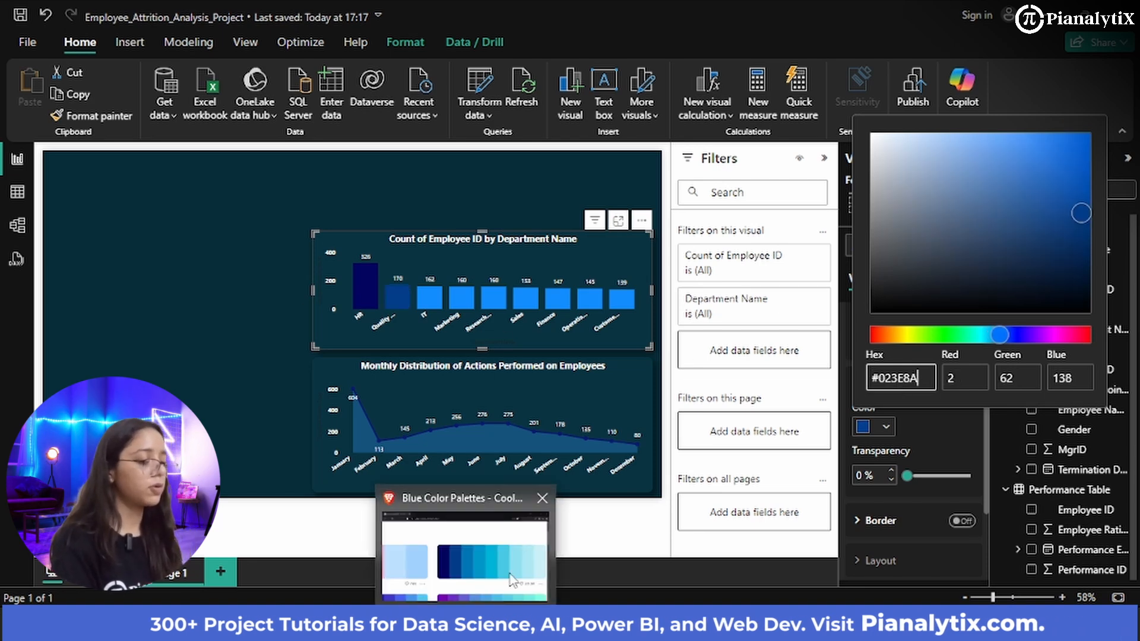
{"action": "left_click", "coordinate": [483, 564]}
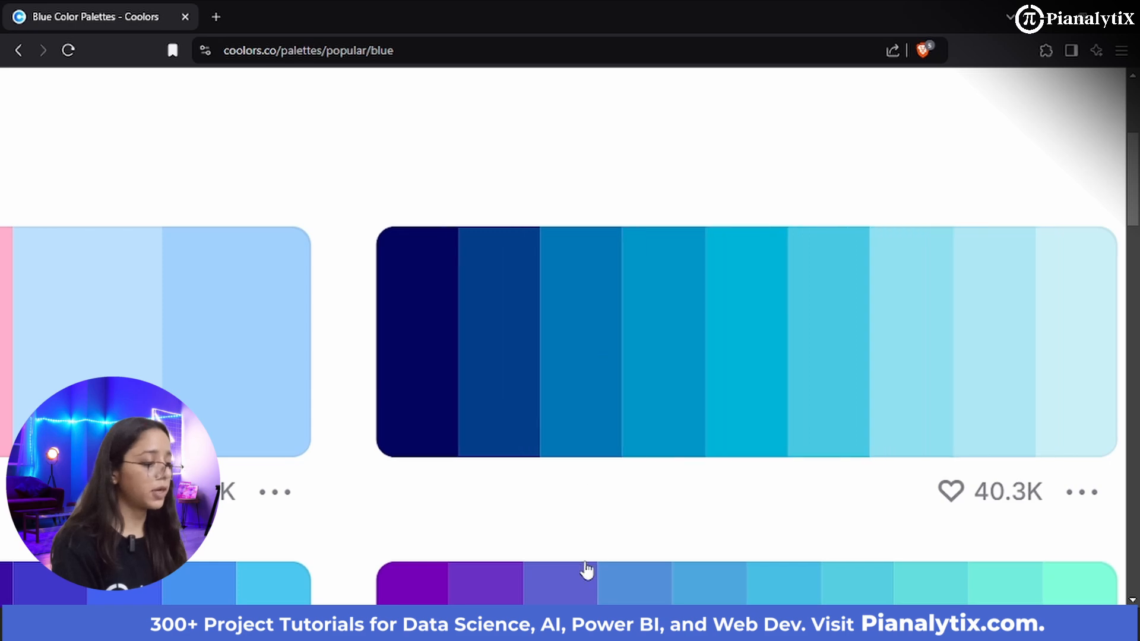
{"action": "mouse_move", "coordinate": [549, 623]}
{"action": "left_click", "coordinate": [657, 565]}
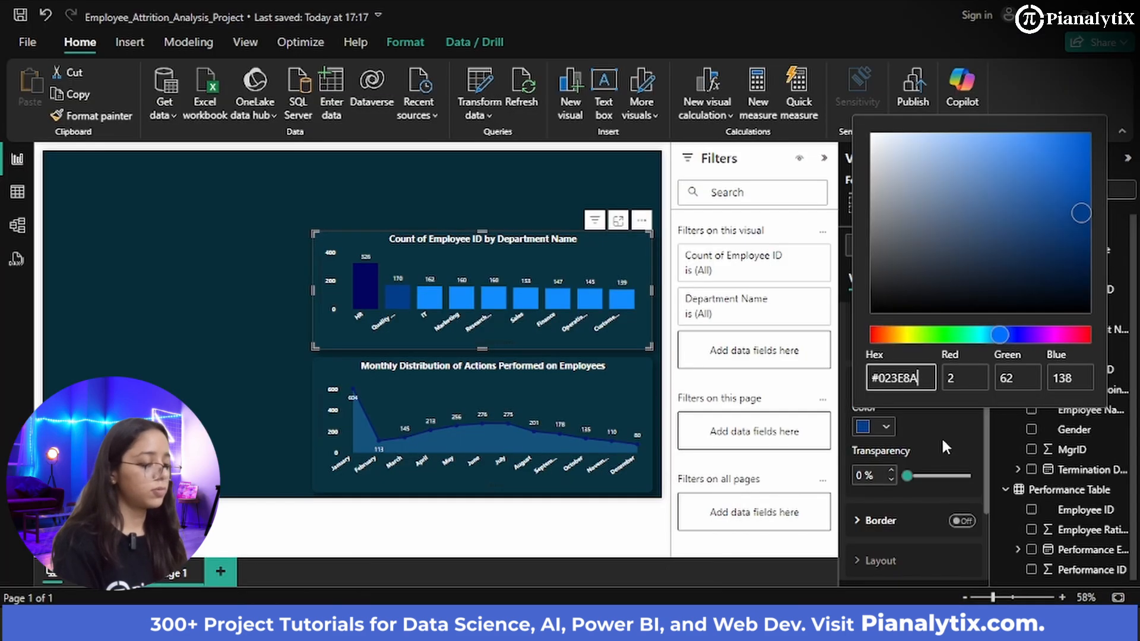
{"action": "key", "text": "Return"}
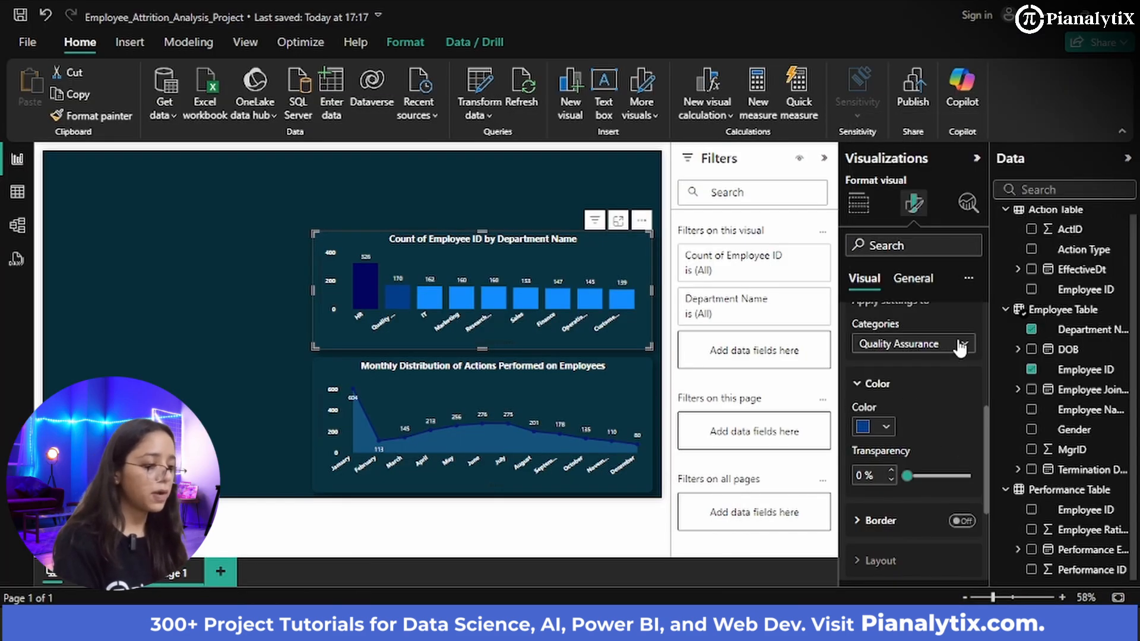
{"action": "left_click", "coordinate": [960, 346]}
{"action": "key", "text": "Escape"}
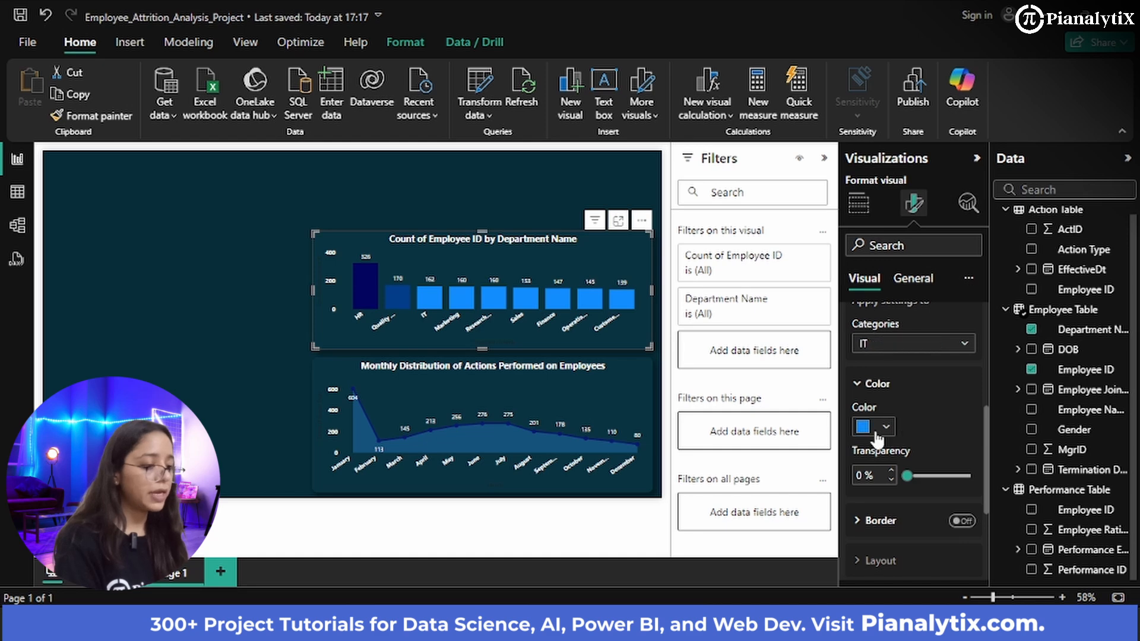
{"action": "left_click", "coordinate": [877, 430]}
{"action": "left_click", "coordinate": [924, 391]}
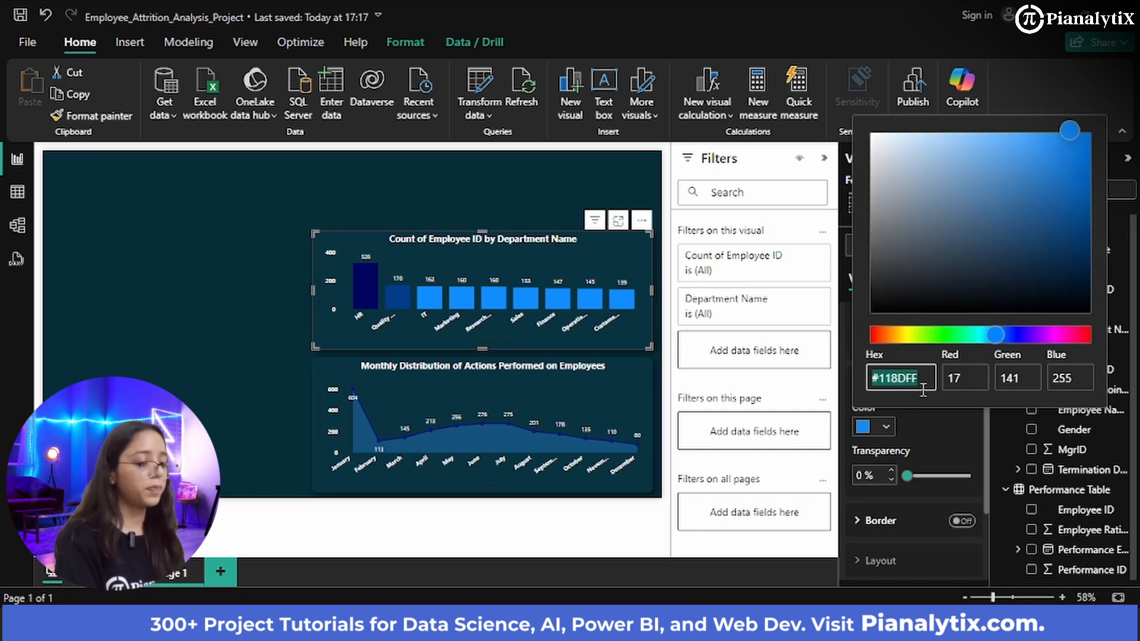
{"action": "type", "text": "#0077B6"}
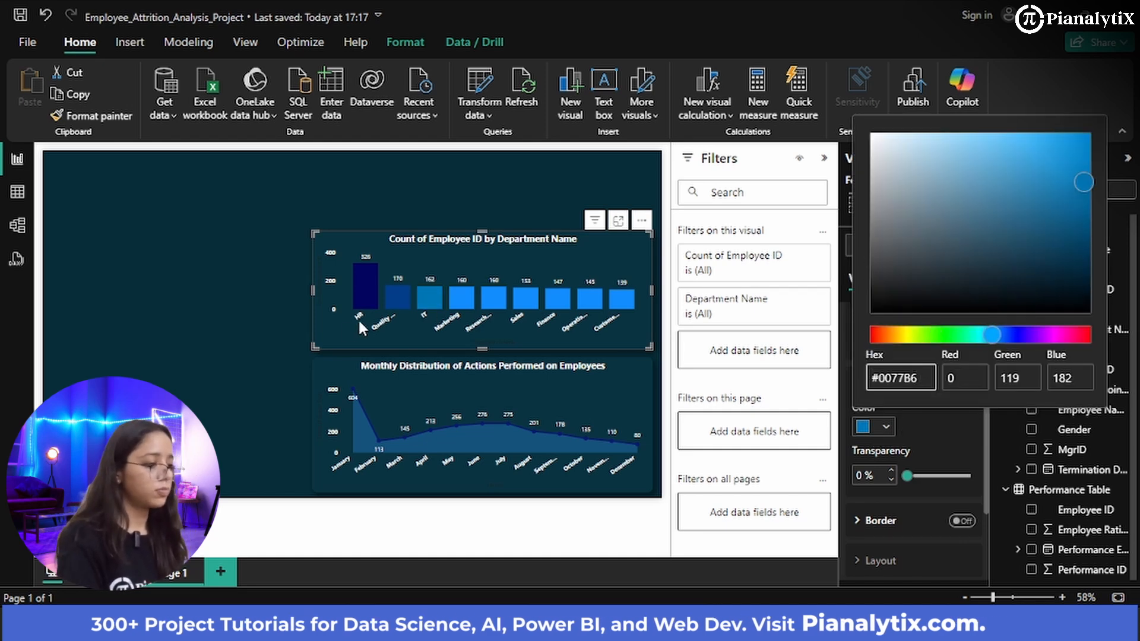
{"action": "left_click", "coordinate": [243, 347]}
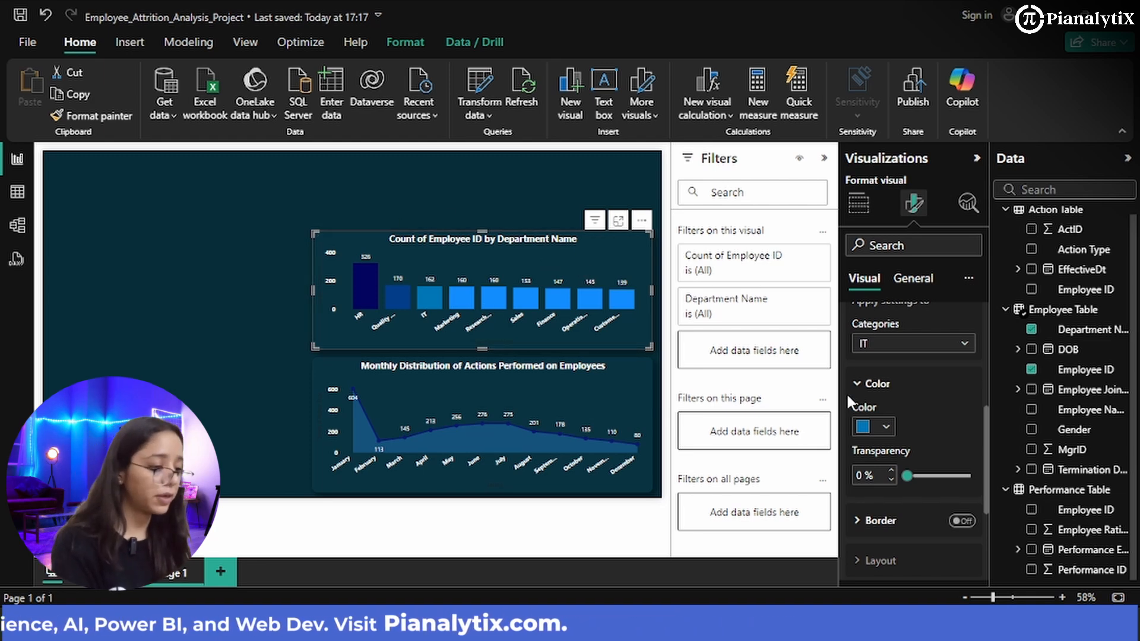
- Select the Marketing category, copy the fourth palette blue from Coolors in the browser, and set Marketing's column color to #0096C7 in Power BI
{"action": "left_click", "coordinate": [929, 345]}
{"action": "left_click", "coordinate": [777, 462]}
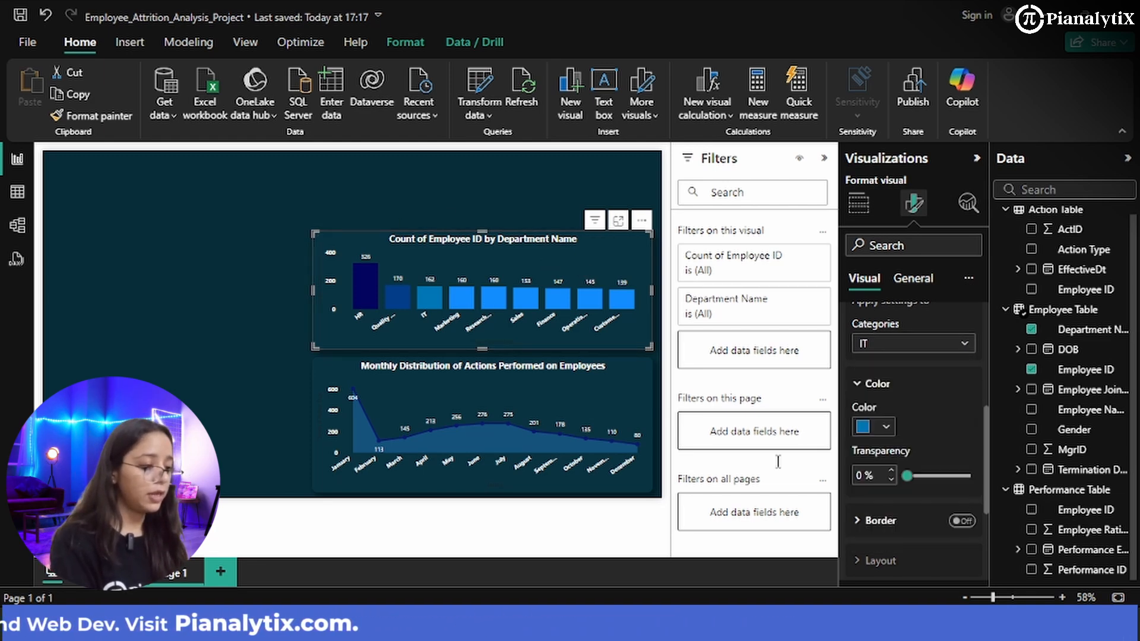
{"action": "key", "text": "alt+Tab"}
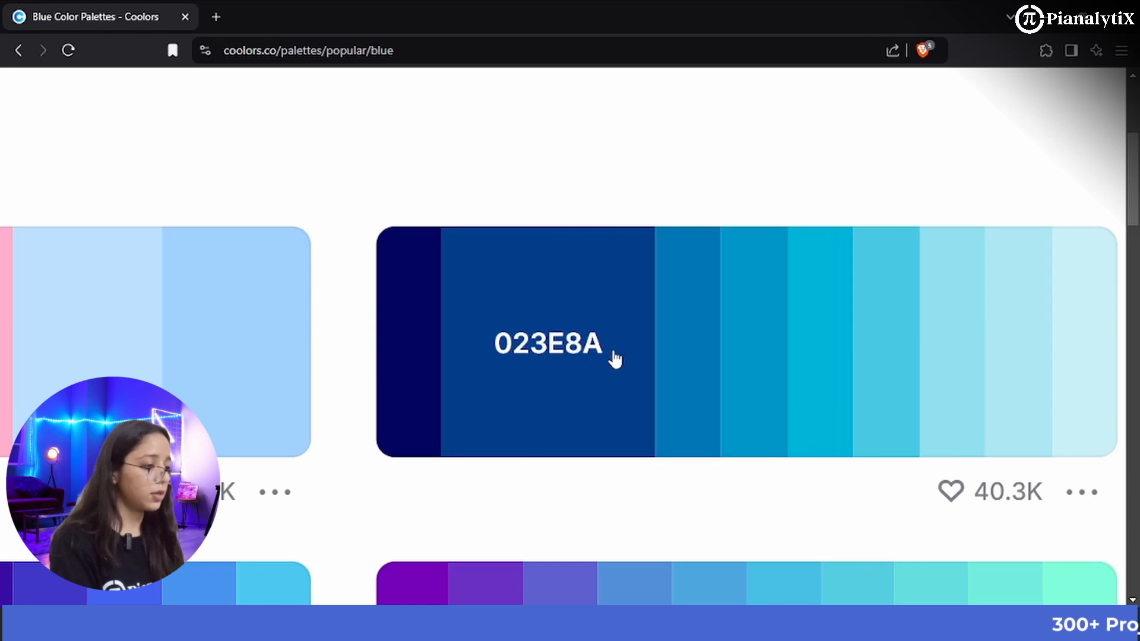
{"action": "left_click", "coordinate": [739, 333]}
{"action": "mouse_move", "coordinate": [546, 629]}
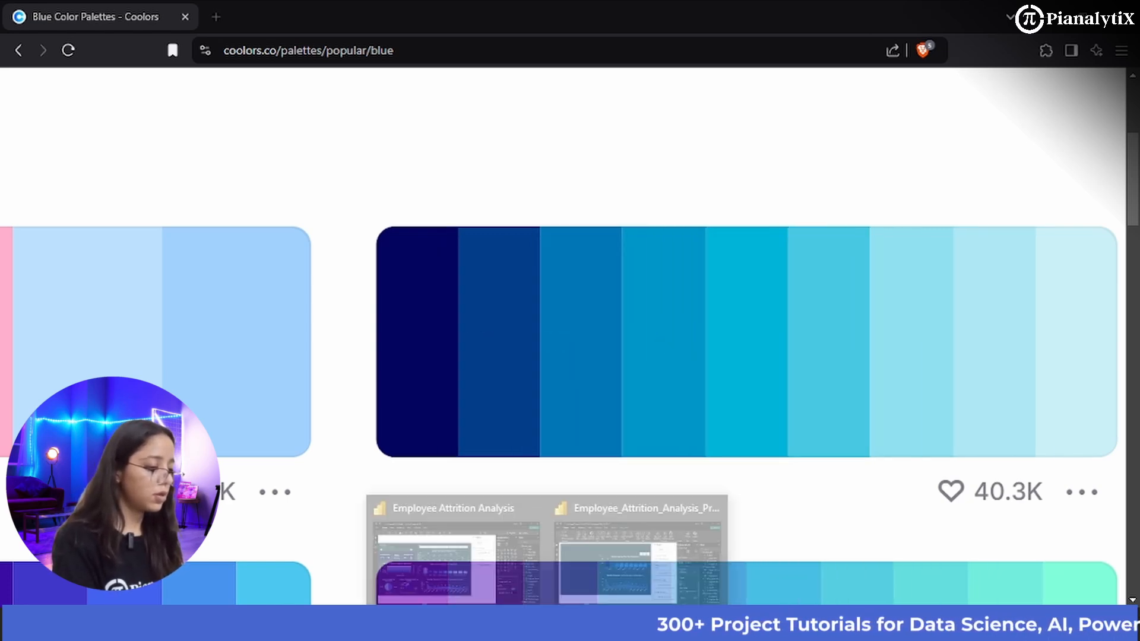
{"action": "left_click", "coordinate": [640, 552]}
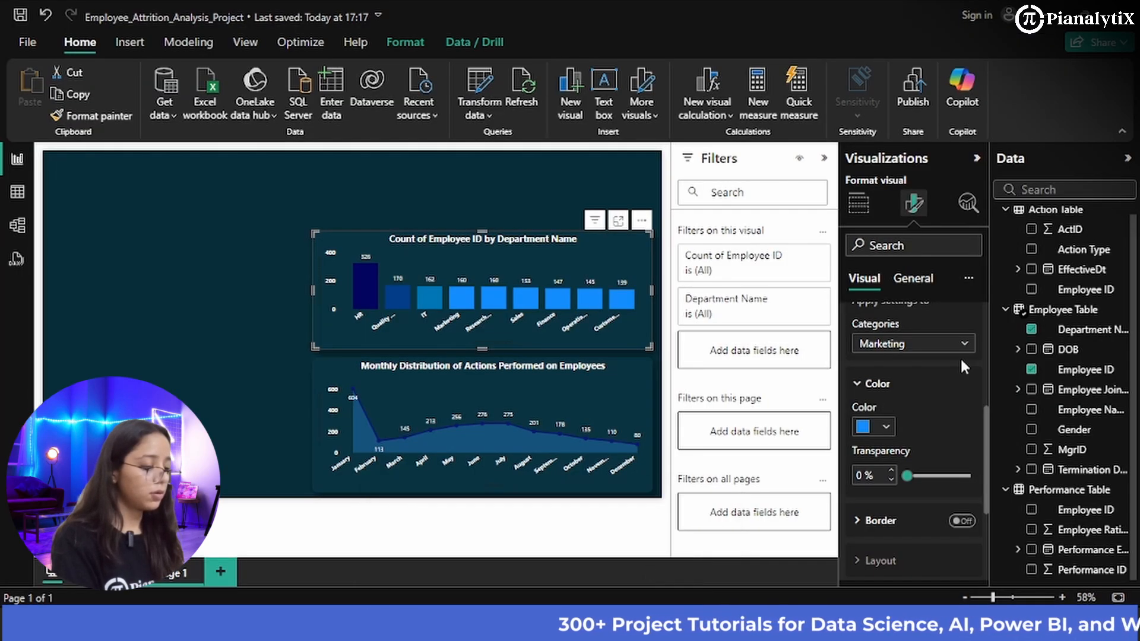
{"action": "left_click", "coordinate": [884, 429]}
{"action": "left_click", "coordinate": [927, 389]}
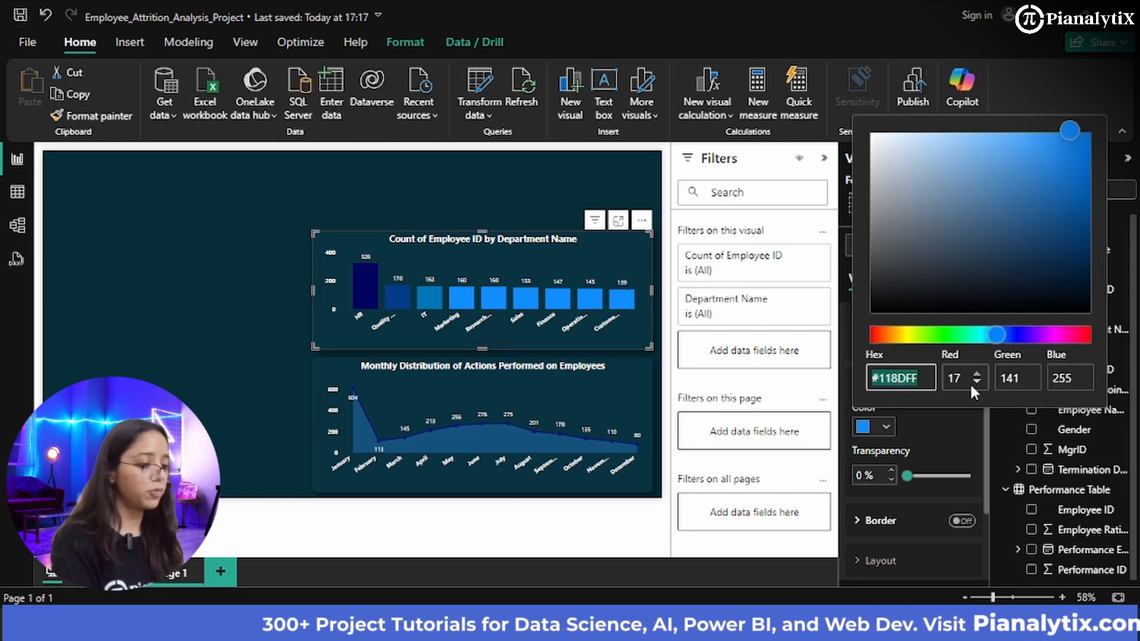
{"action": "type", "text": "#0096C7"}
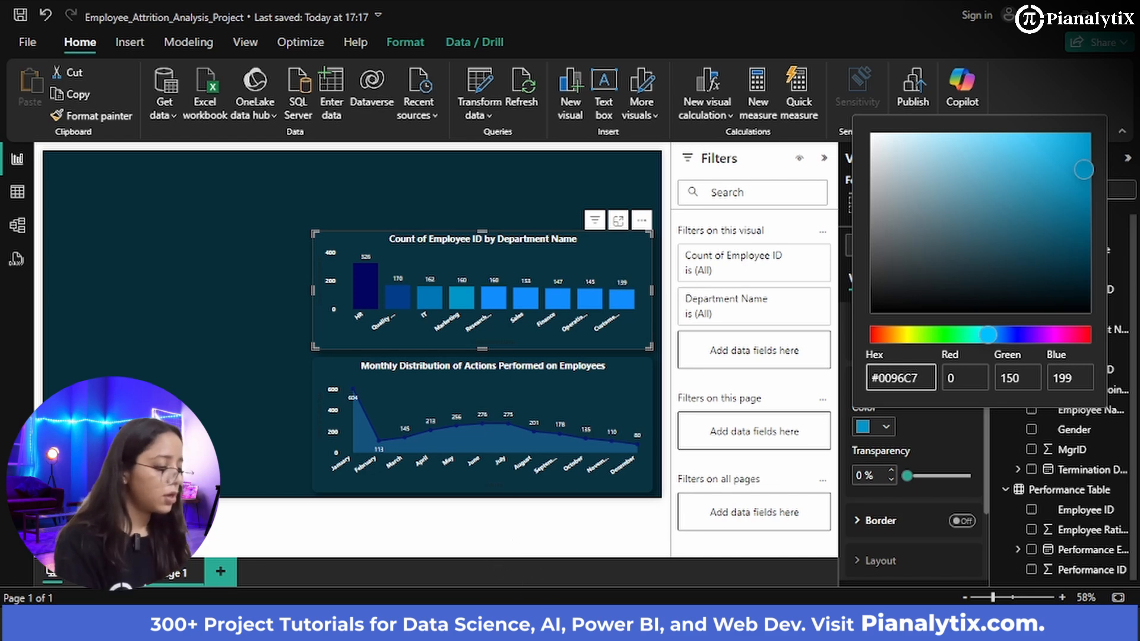
- Copy the fifth palette blue from Coolors in the browser and set the Research & Dev column's color to #00B4D8 in Power BI
{"action": "key", "text": "alt+Tab"}
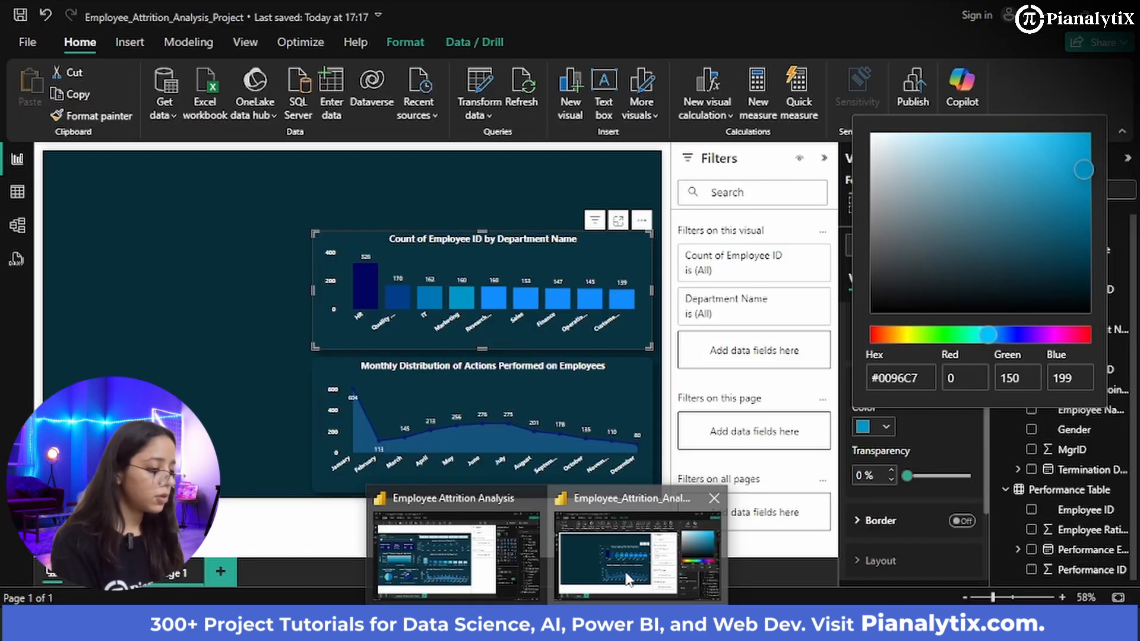
{"action": "left_click", "coordinate": [628, 579]}
{"action": "left_click", "coordinate": [916, 457]}
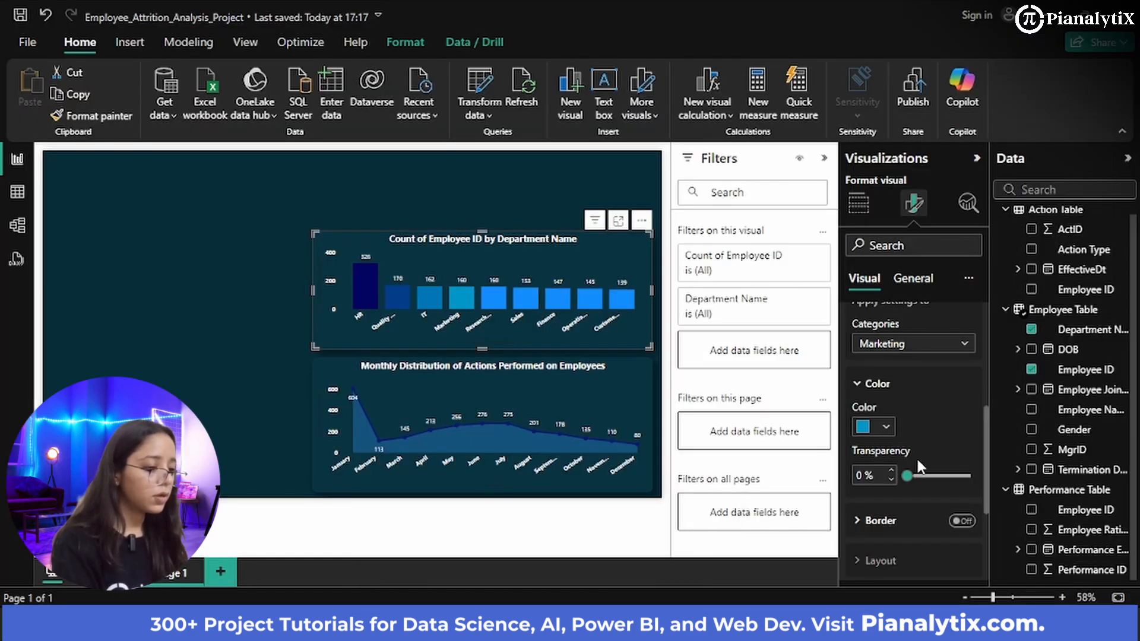
{"action": "left_click", "coordinate": [921, 346]}
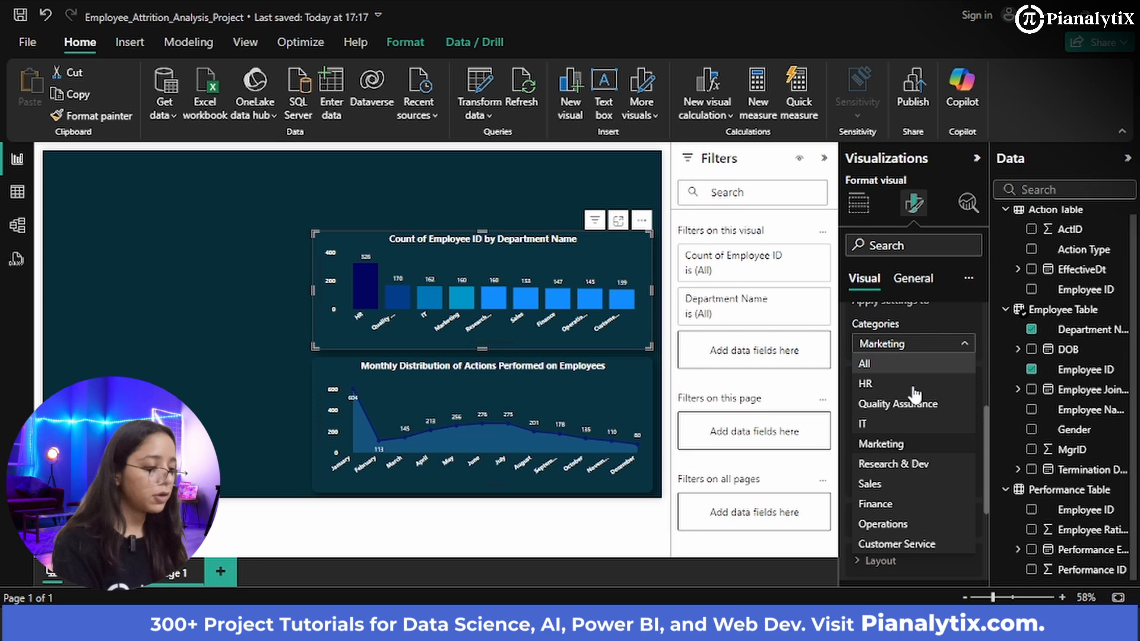
{"action": "left_click", "coordinate": [896, 464]}
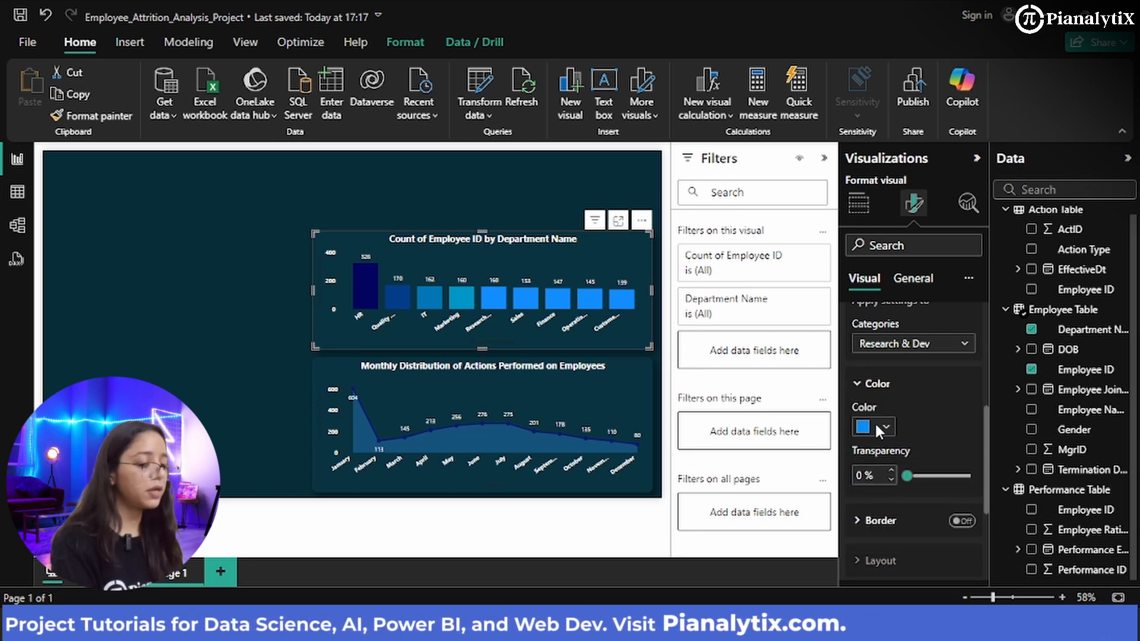
{"action": "left_click", "coordinate": [876, 426]}
{"action": "left_click", "coordinate": [902, 389]}
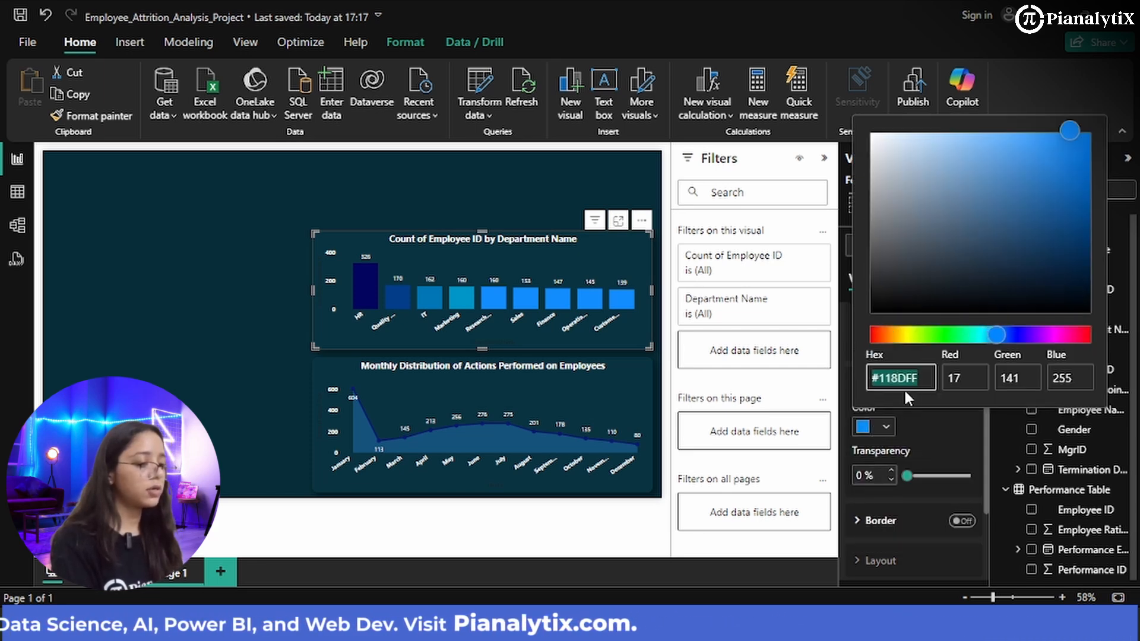
{"action": "key", "text": "BackSpace"}
{"action": "type", "text": "#00B4D8"}
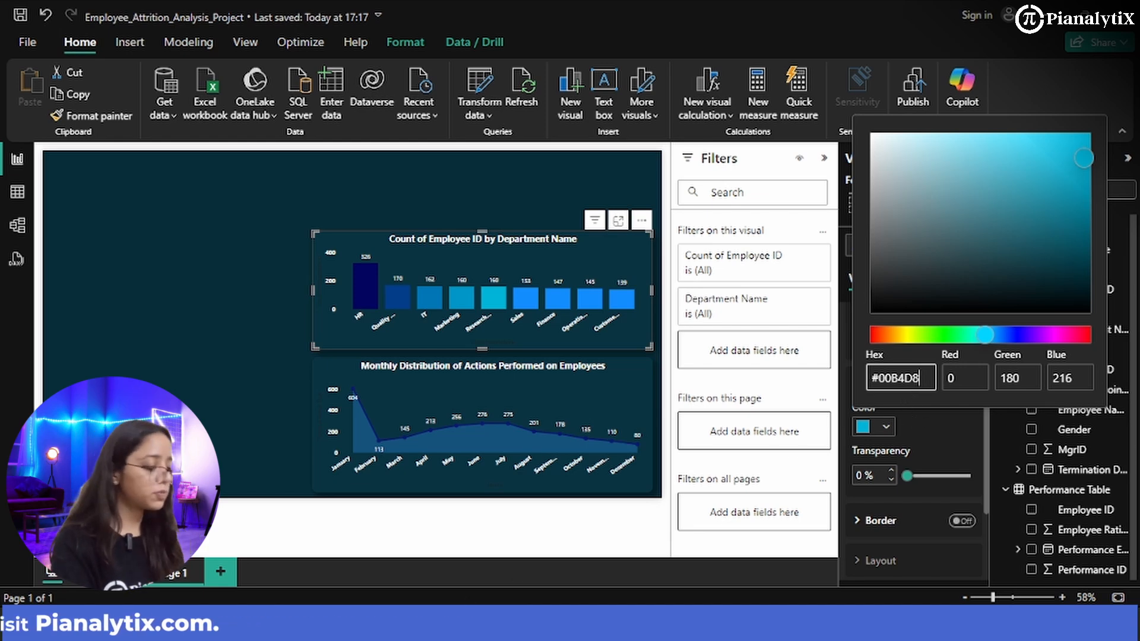
- Copy the sixth palette blue from Coolors in the browser and set the Sales column's color to #48CAE4 in Power BI
{"action": "key", "text": "alt+Tab"}
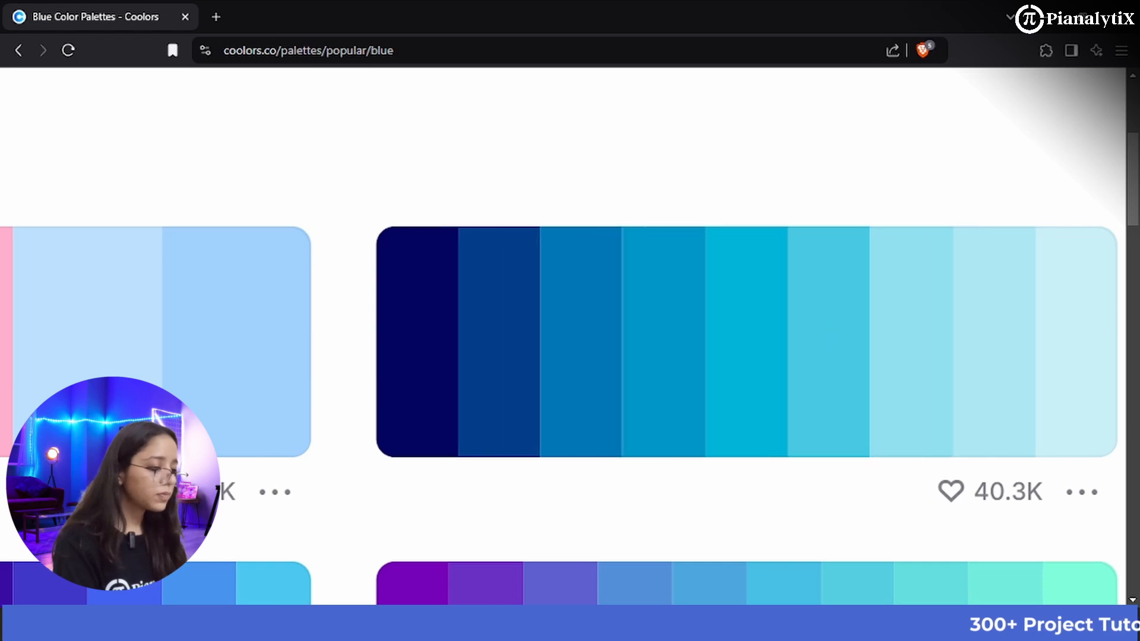
{"action": "left_click", "coordinate": [640, 563]}
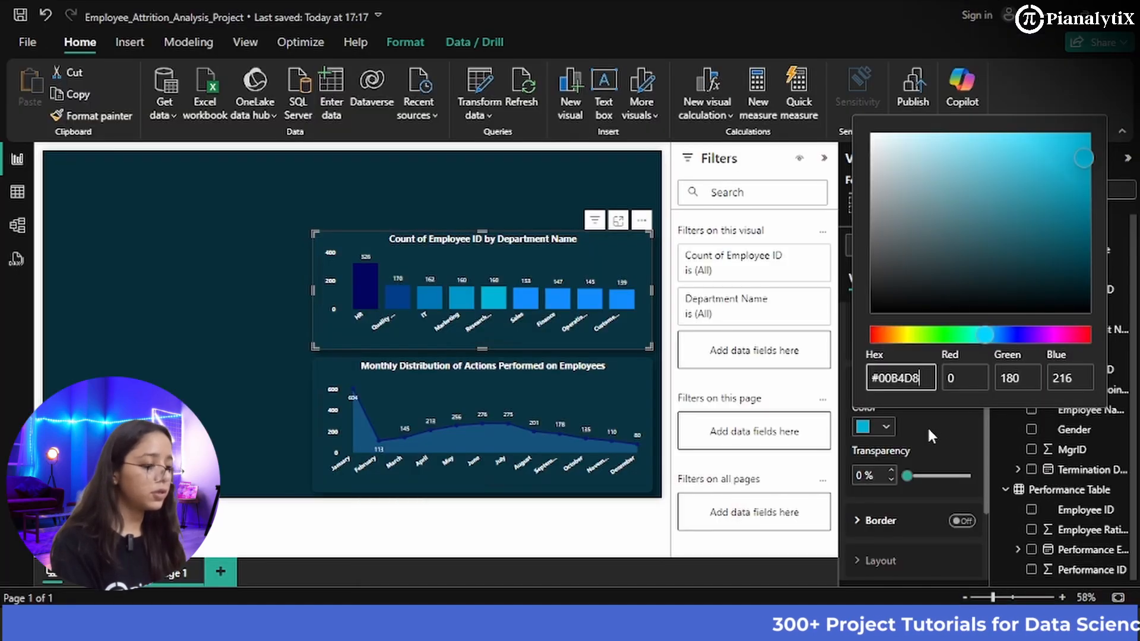
{"action": "left_click", "coordinate": [890, 426]}
{"action": "left_click", "coordinate": [880, 429]}
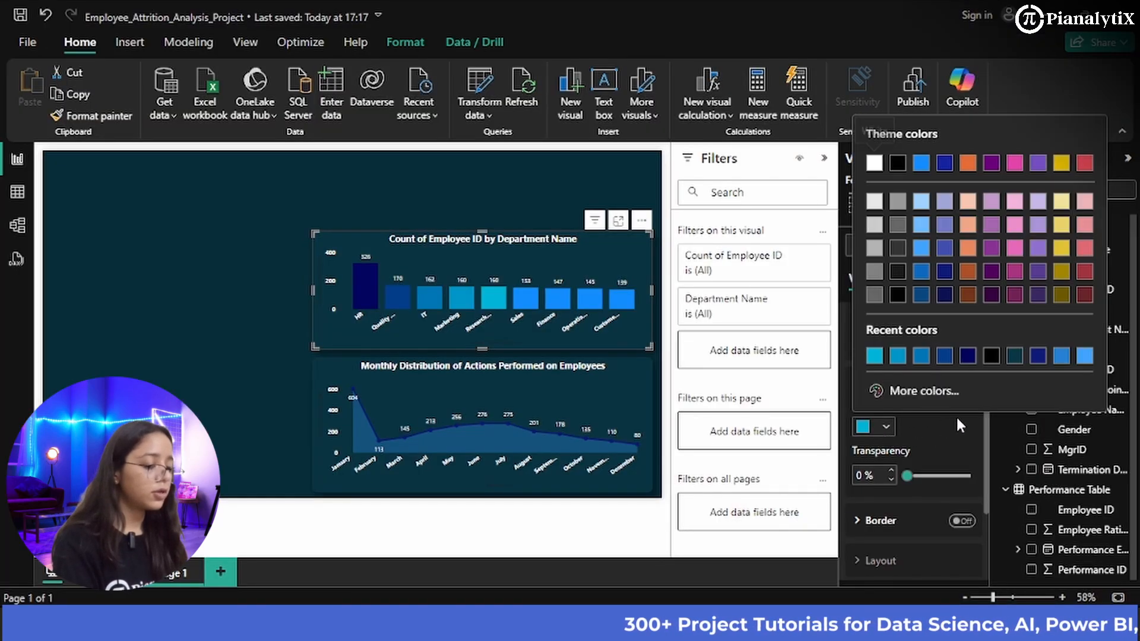
{"action": "left_click", "coordinate": [945, 450]}
{"action": "left_click", "coordinate": [942, 343]}
{"action": "left_click", "coordinate": [901, 483]}
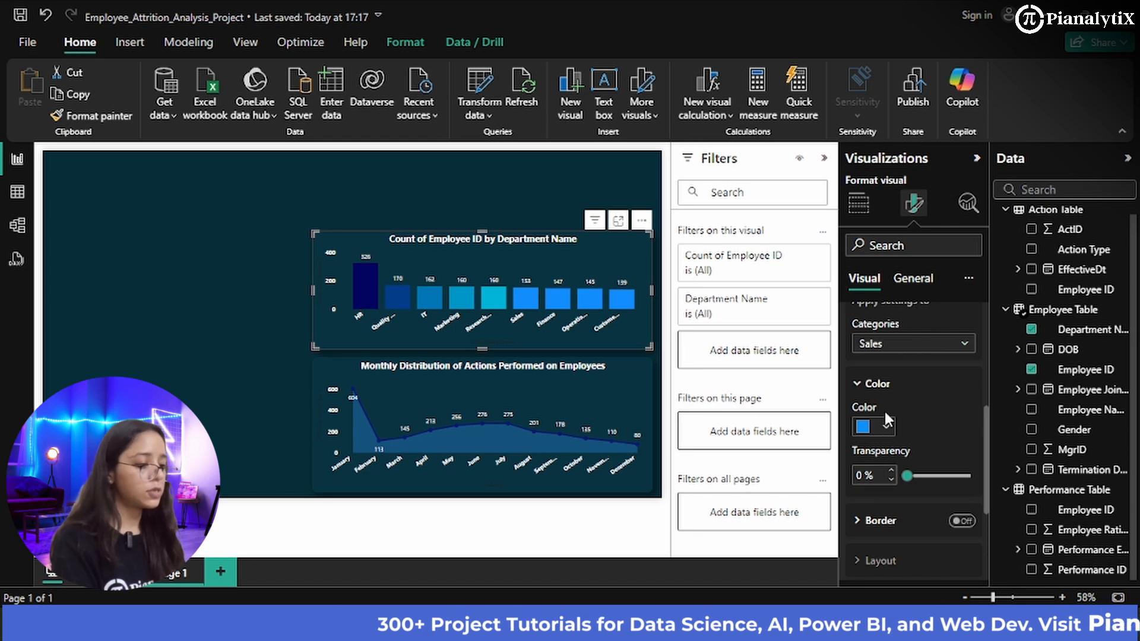
{"action": "left_click", "coordinate": [887, 426]}
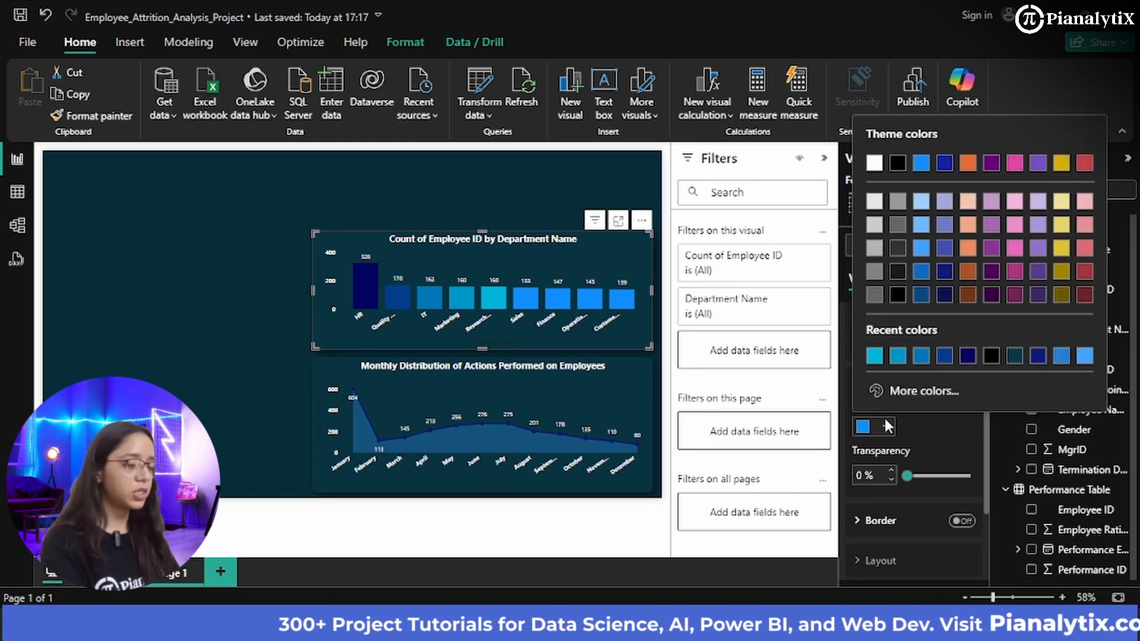
{"action": "left_click", "coordinate": [927, 389]}
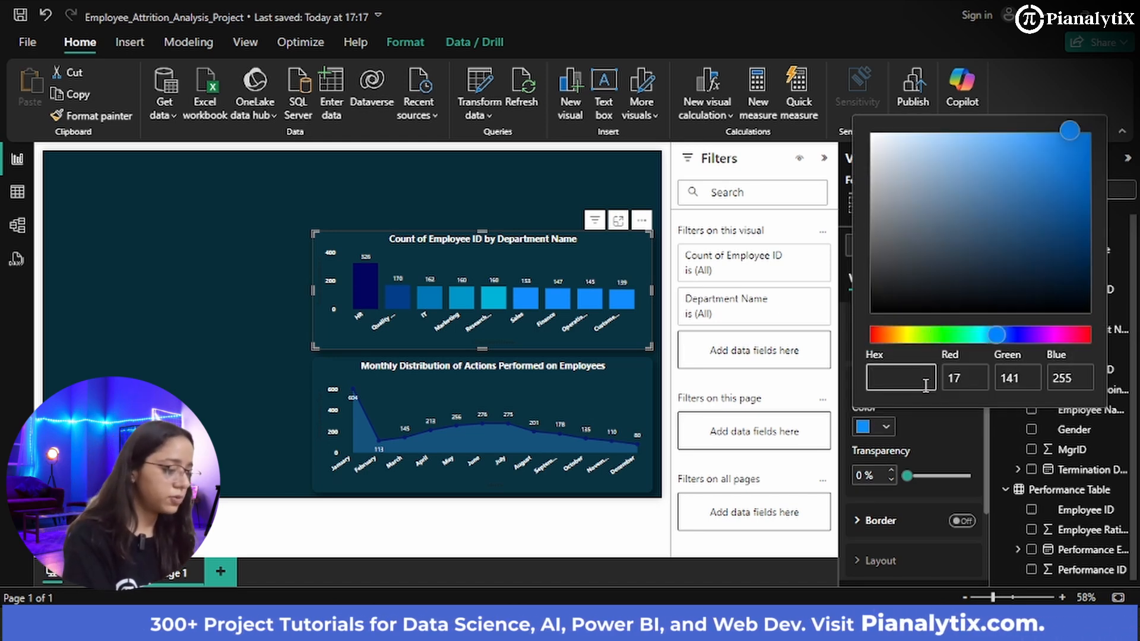
{"action": "type", "text": "#48CAE4"}
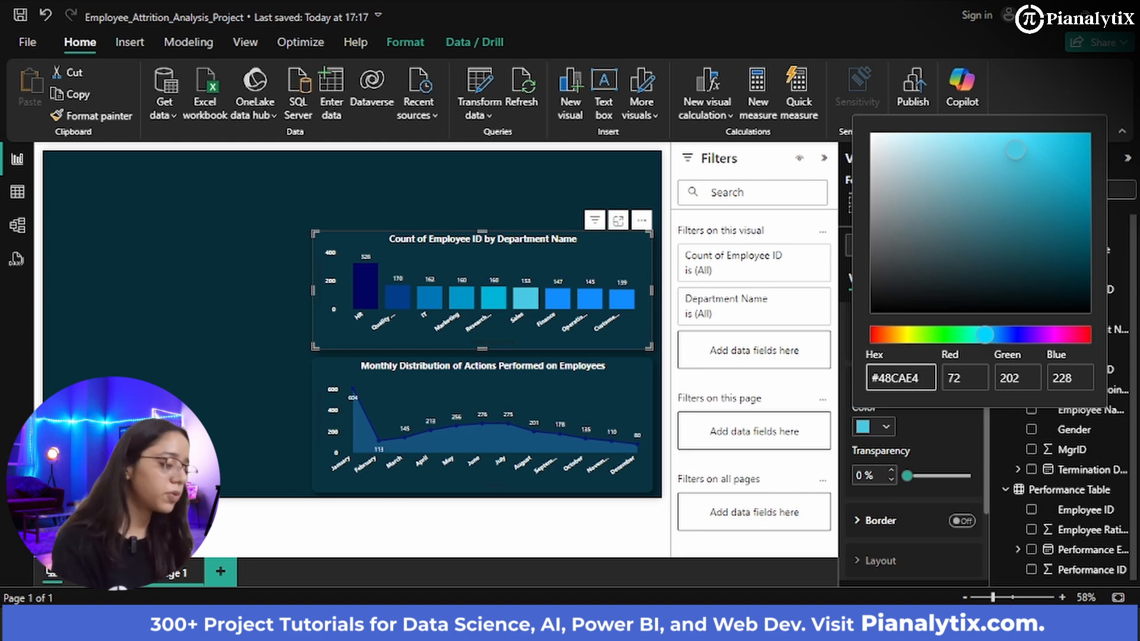
- Apply the seventh Coolors palette blue, #90E0EF, to the Sales column in Power BI and try to undo that color change
{"action": "key", "text": "alt+Tab"}
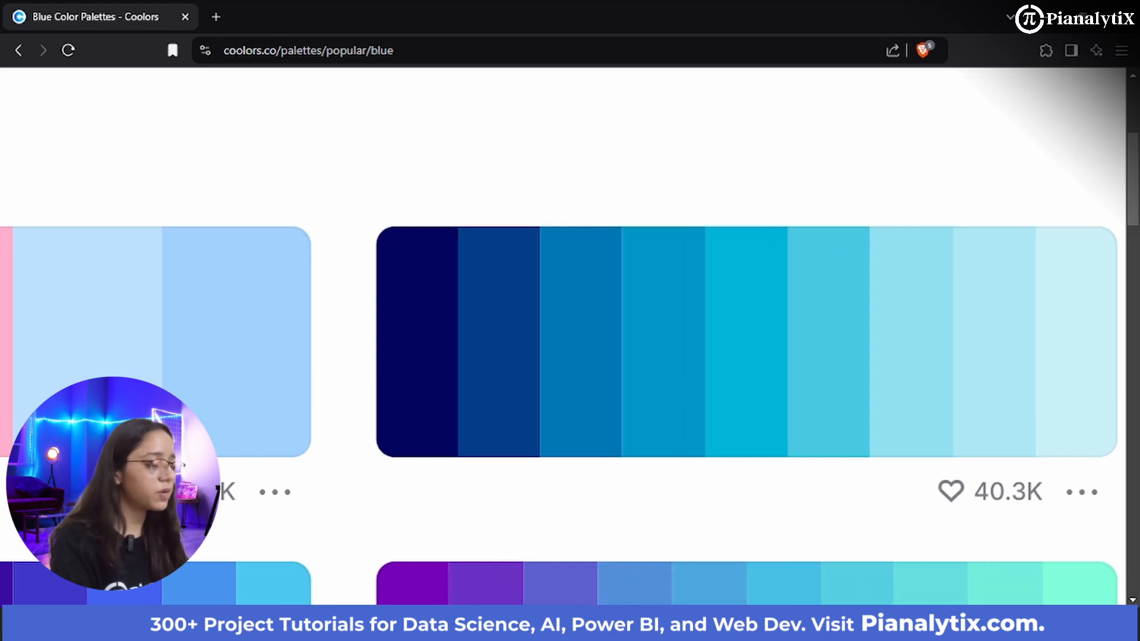
{"action": "left_click", "coordinate": [547, 627]}
{"action": "left_click", "coordinate": [637, 555]}
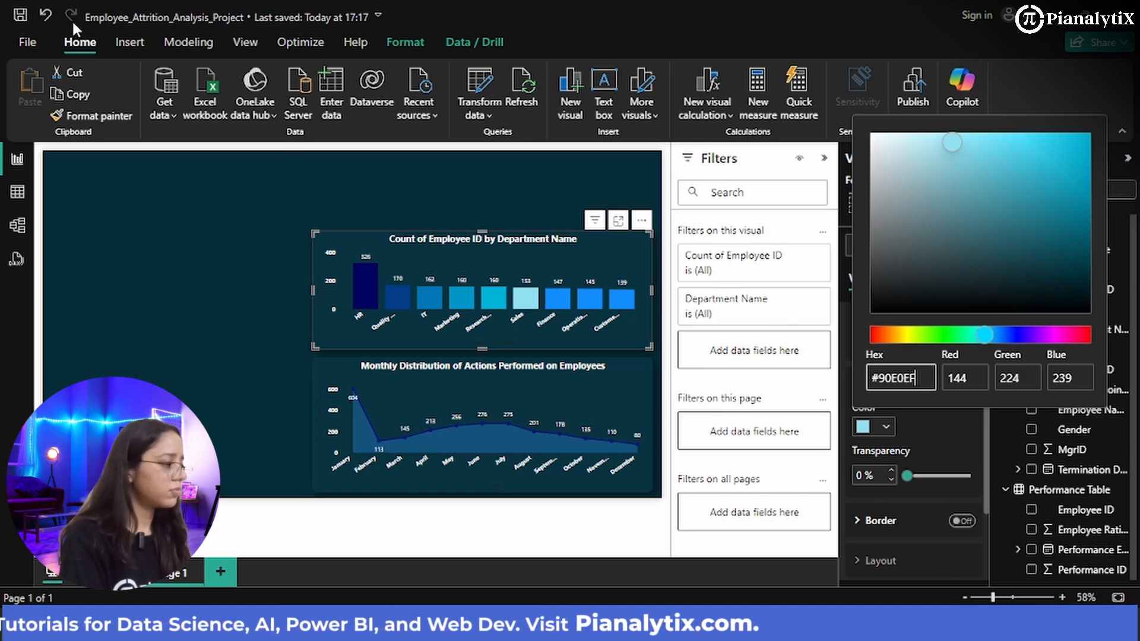
{"action": "left_click", "coordinate": [41, 16]}
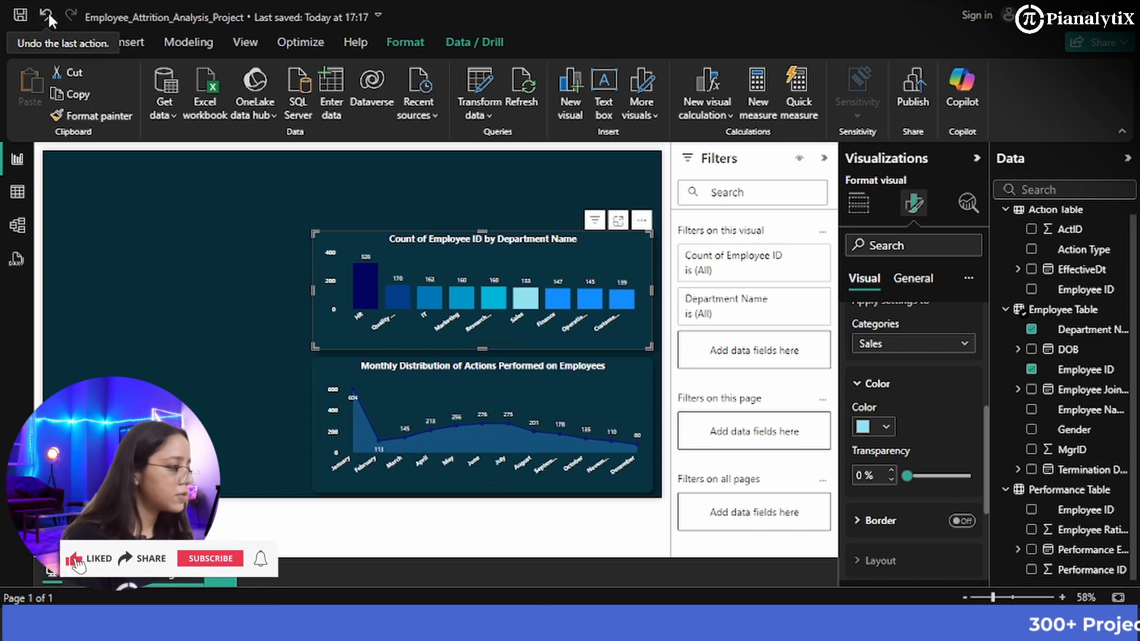
{"action": "left_click", "coordinate": [48, 18]}
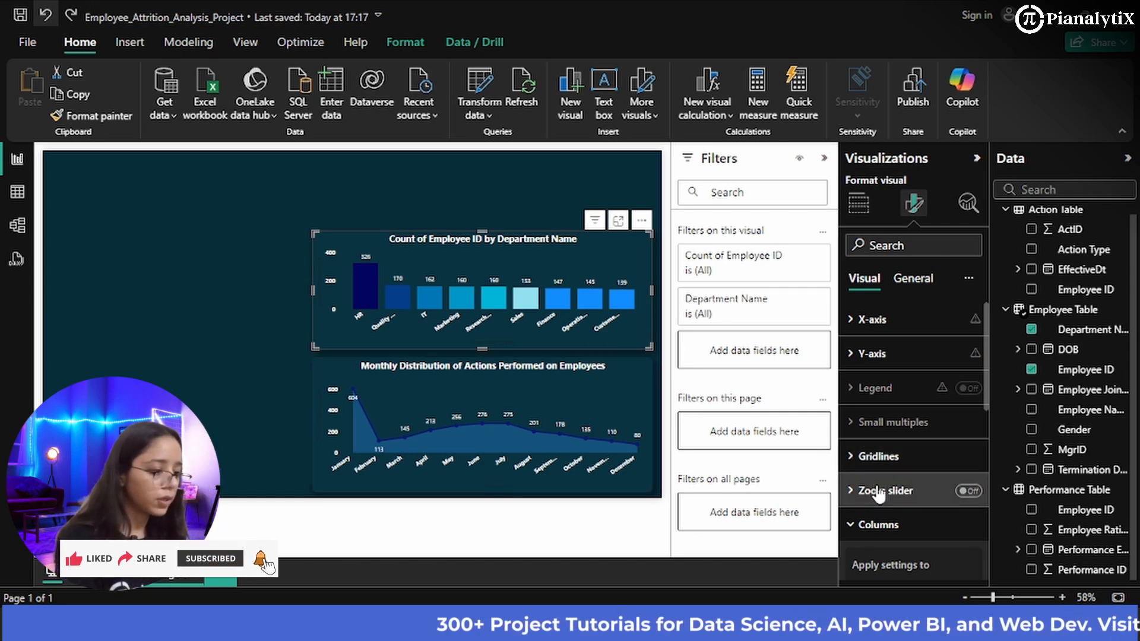
- Copy color 48CAE4 from the Coolors palette in the browser again and restore it as the Sales column's custom color in Power BI
{"action": "scroll", "coordinate": [885, 475], "scroll_direction": "down", "scroll_amount": 5}
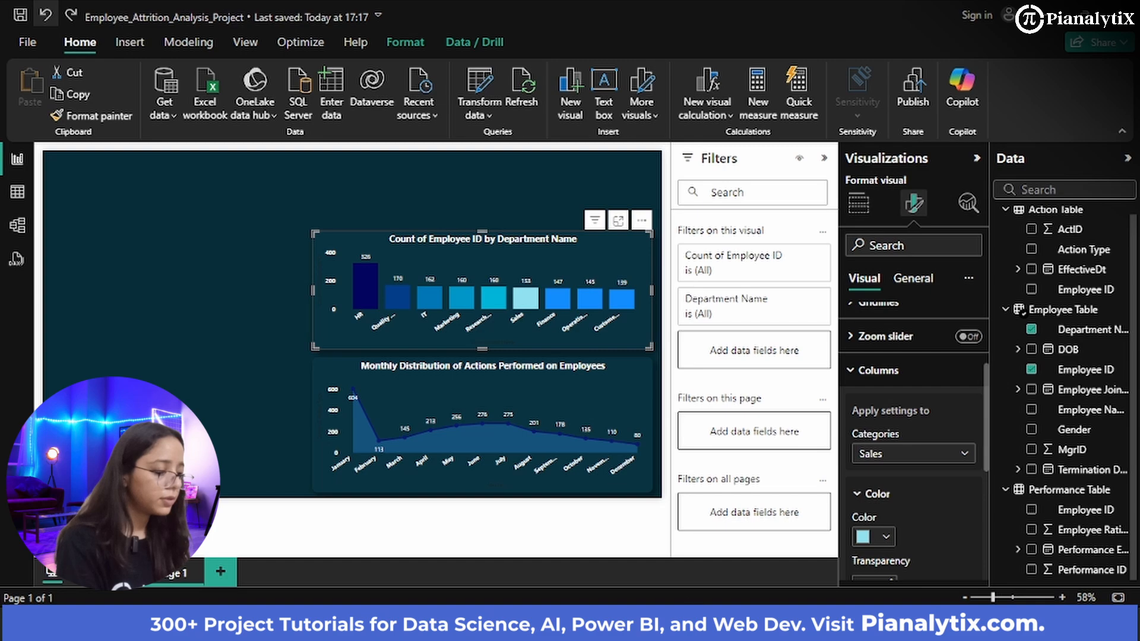
{"action": "key", "text": "alt+Tab"}
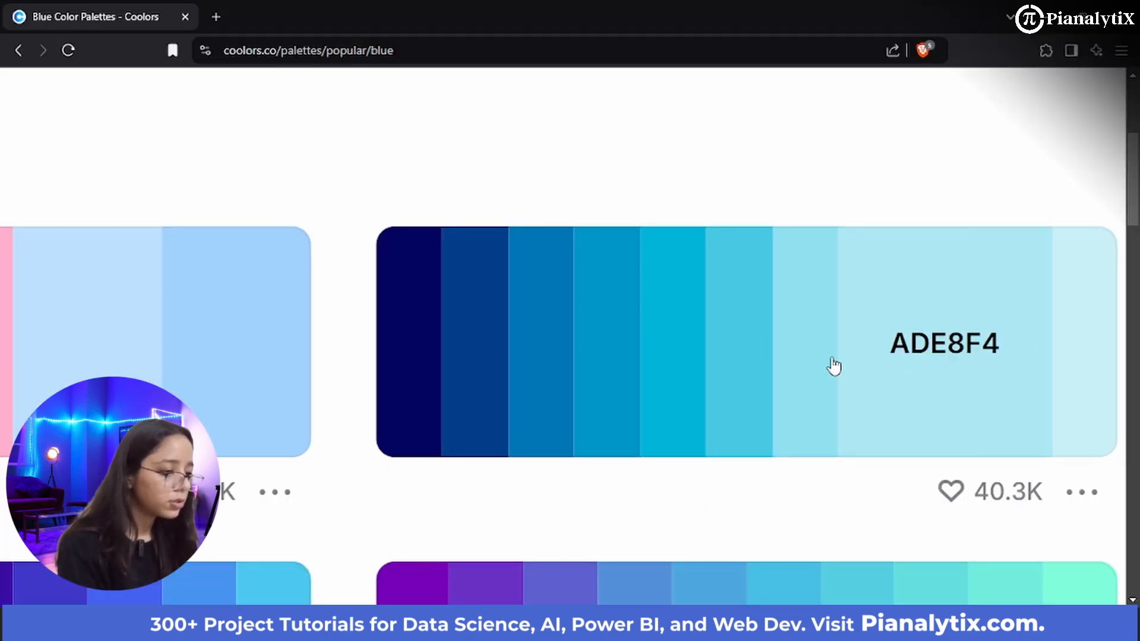
{"action": "key", "text": "alt+Tab"}
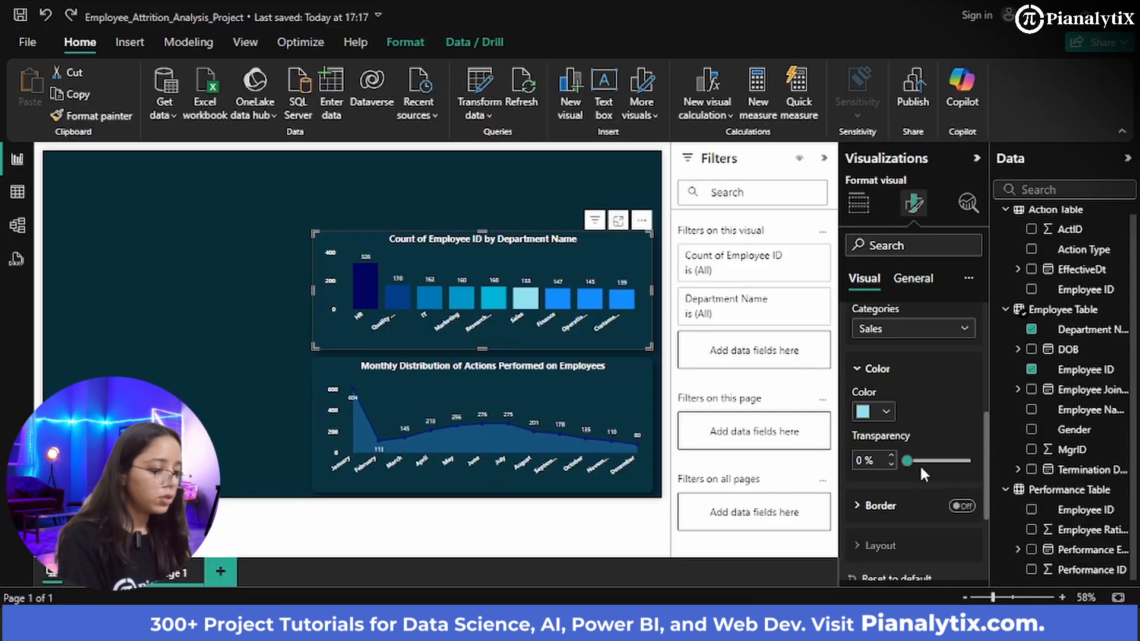
{"action": "left_click", "coordinate": [885, 413]}
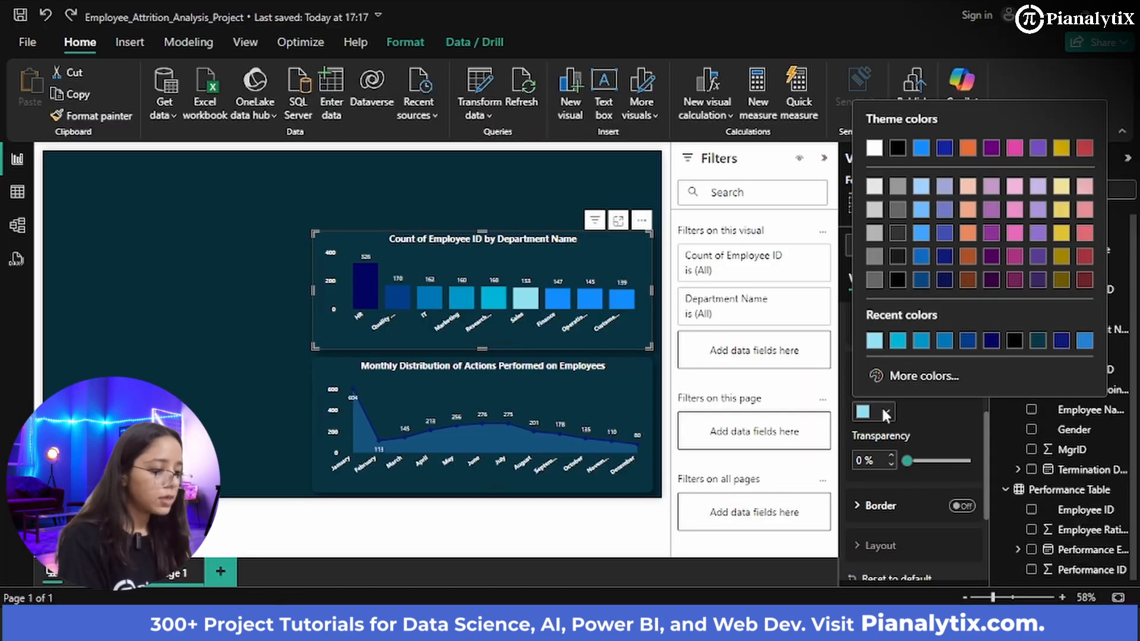
{"action": "left_click", "coordinate": [908, 380]}
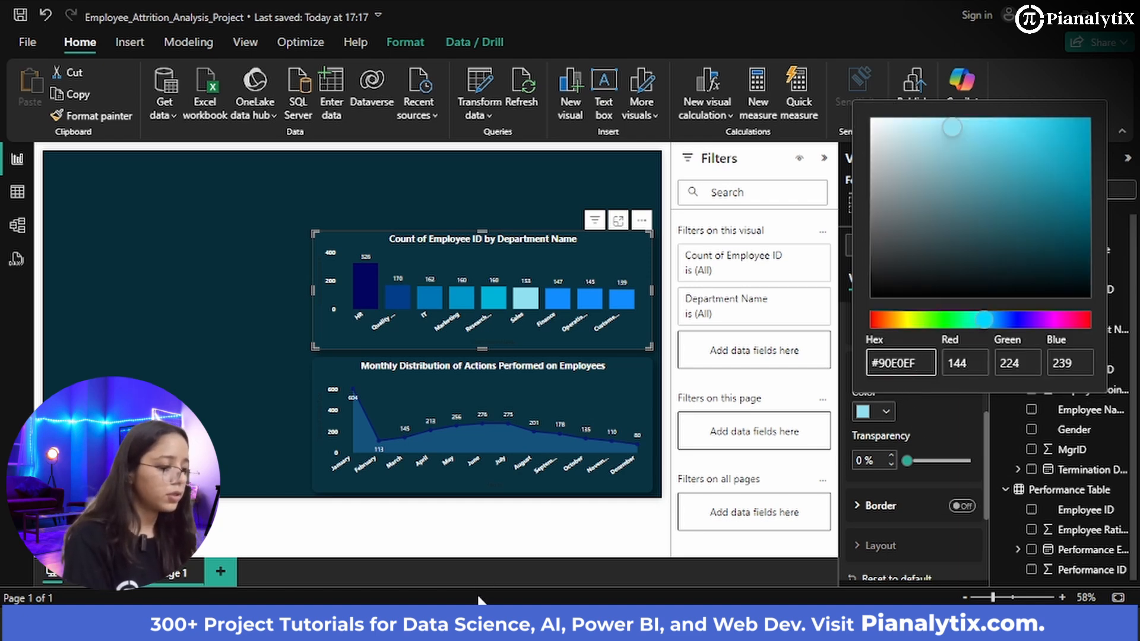
{"action": "left_click", "coordinate": [689, 627]}
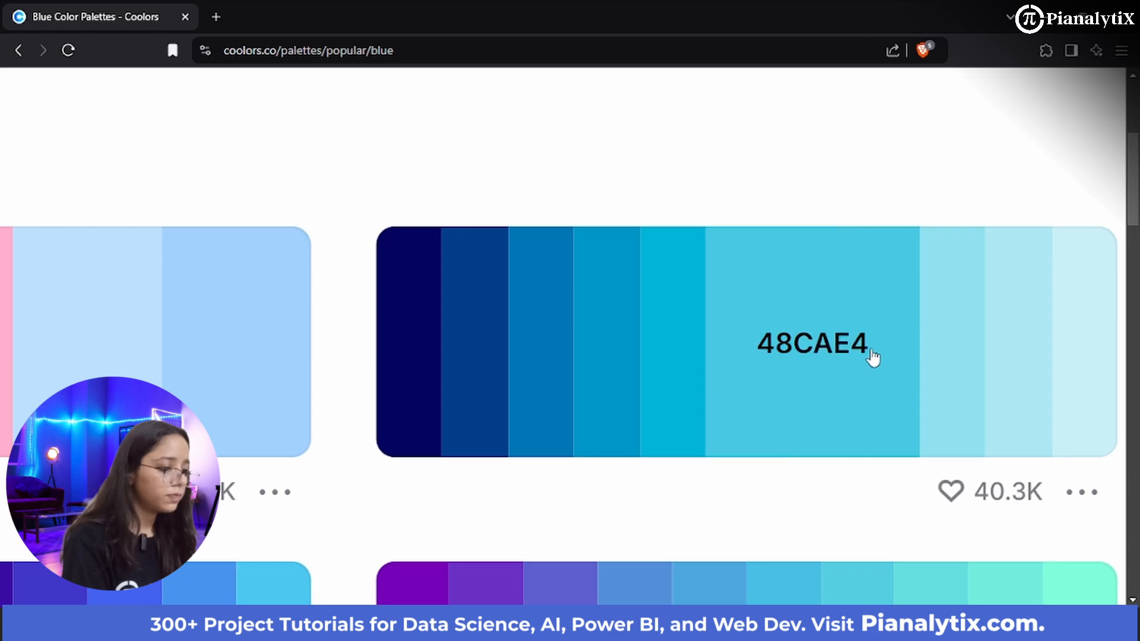
{"action": "left_click", "coordinate": [761, 376]}
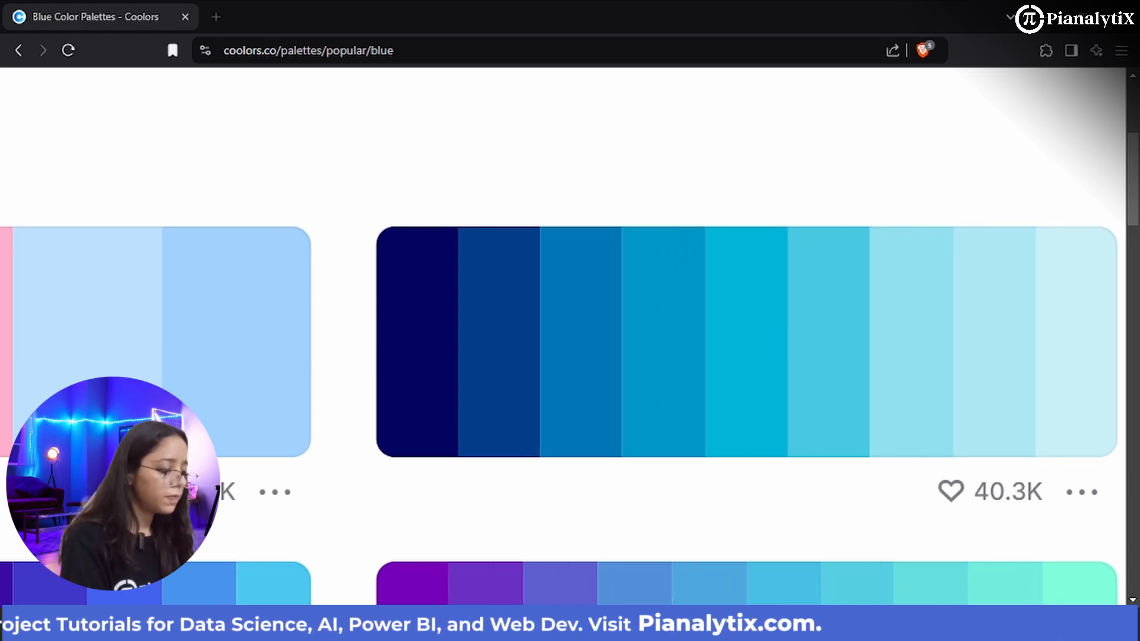
{"action": "mouse_move", "coordinate": [547, 623]}
{"action": "left_click", "coordinate": [632, 555]}
{"action": "key", "text": "BackSpace"}
{"action": "key", "text": "BackSpace"}
{"action": "key", "text": "BackSpace"}
{"action": "key", "text": "BackSpace"}
{"action": "key", "text": "BackSpace"}
{"action": "key", "text": "BackSpace"}
{"action": "key", "text": "BackSpace"}
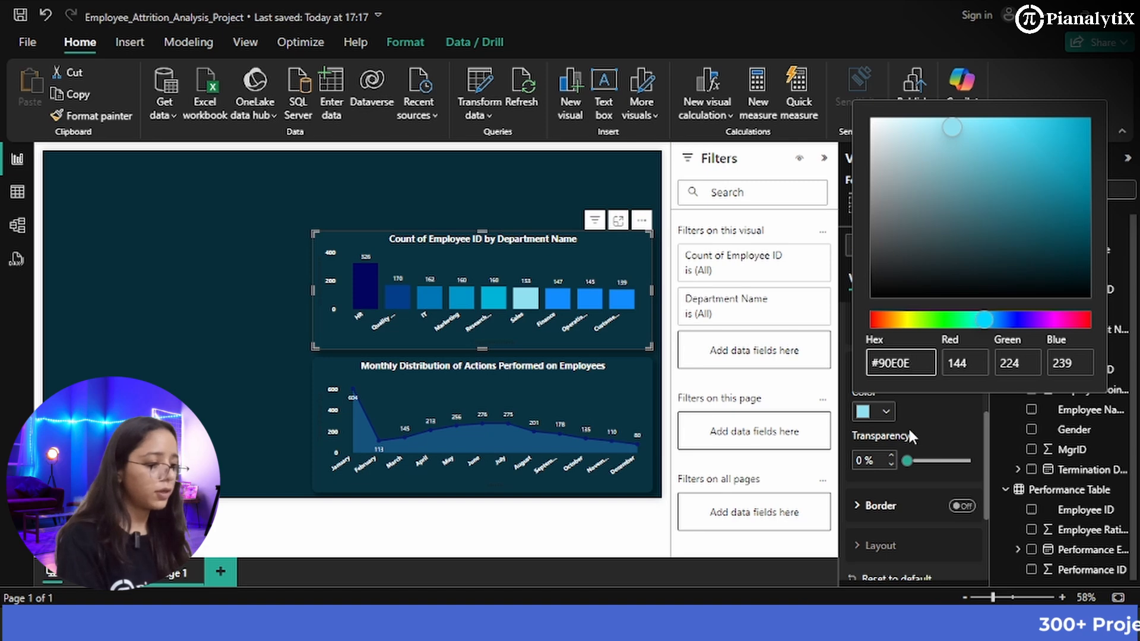
{"action": "type", "text": "#48CAE4"}
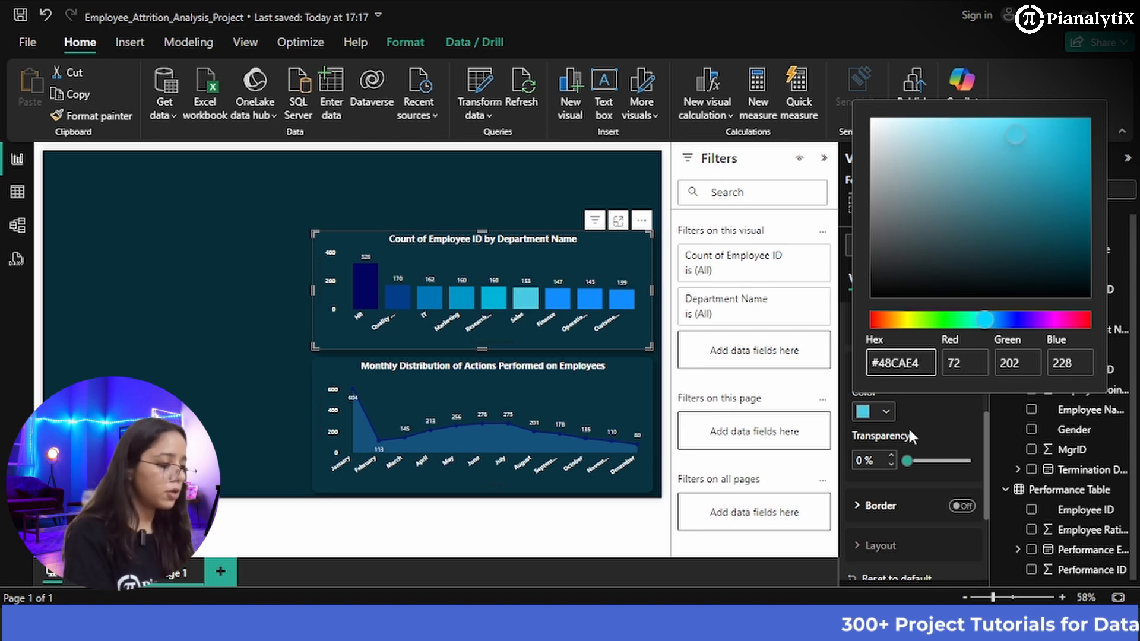
{"action": "left_click", "coordinate": [945, 411]}
- Copy the seventh palette blue from Coolors in the browser and set the Finance column's color to #90E0EF in Power BI
{"action": "left_click", "coordinate": [949, 331]}
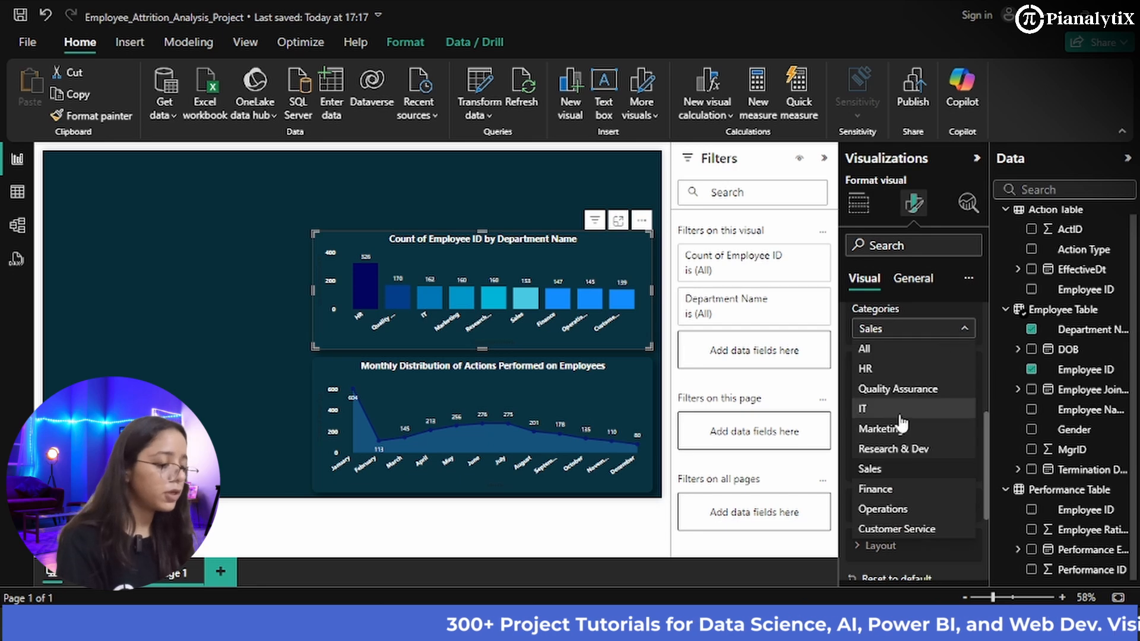
{"action": "left_click", "coordinate": [894, 490]}
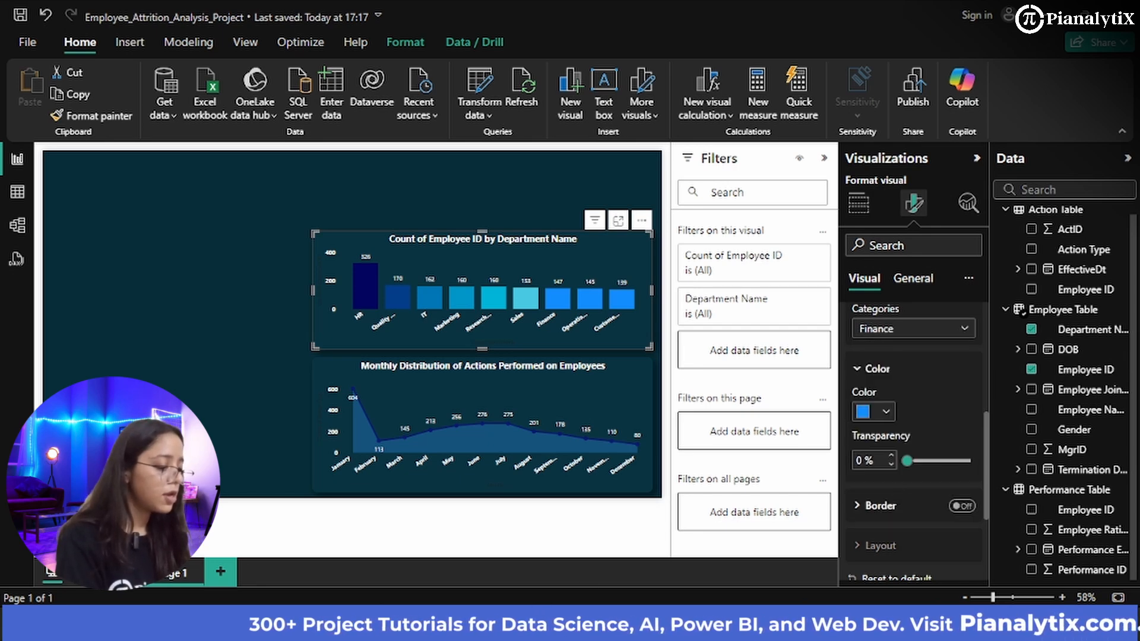
{"action": "key", "text": "alt+Tab"}
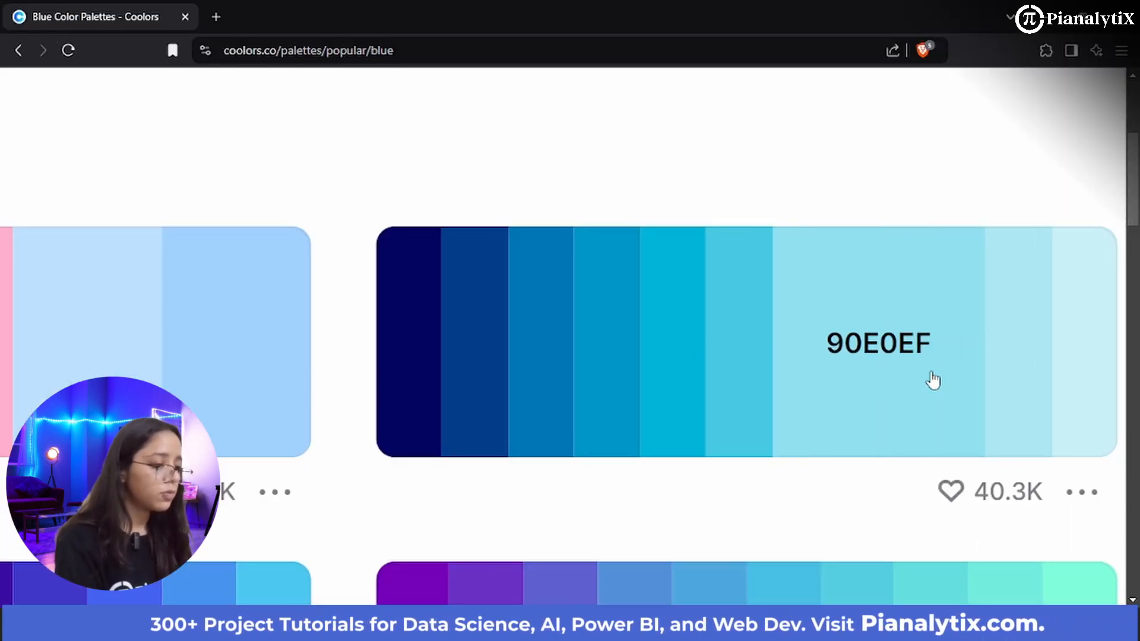
{"action": "mouse_move", "coordinate": [546, 629]}
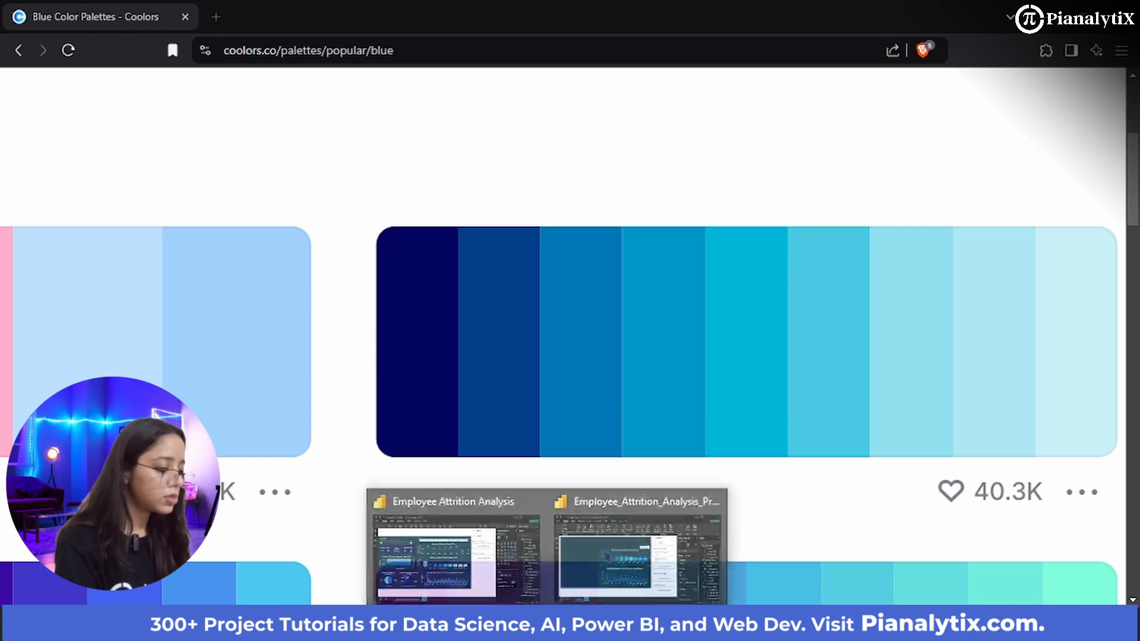
{"action": "left_click", "coordinate": [638, 571]}
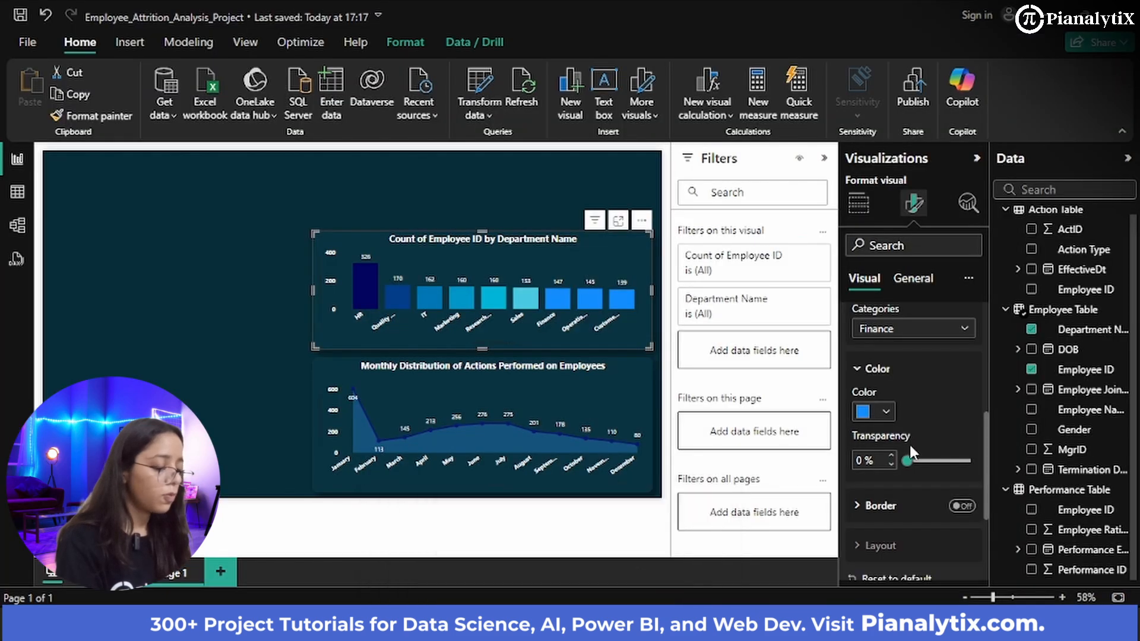
{"action": "left_click", "coordinate": [885, 412]}
{"action": "left_click", "coordinate": [912, 377]}
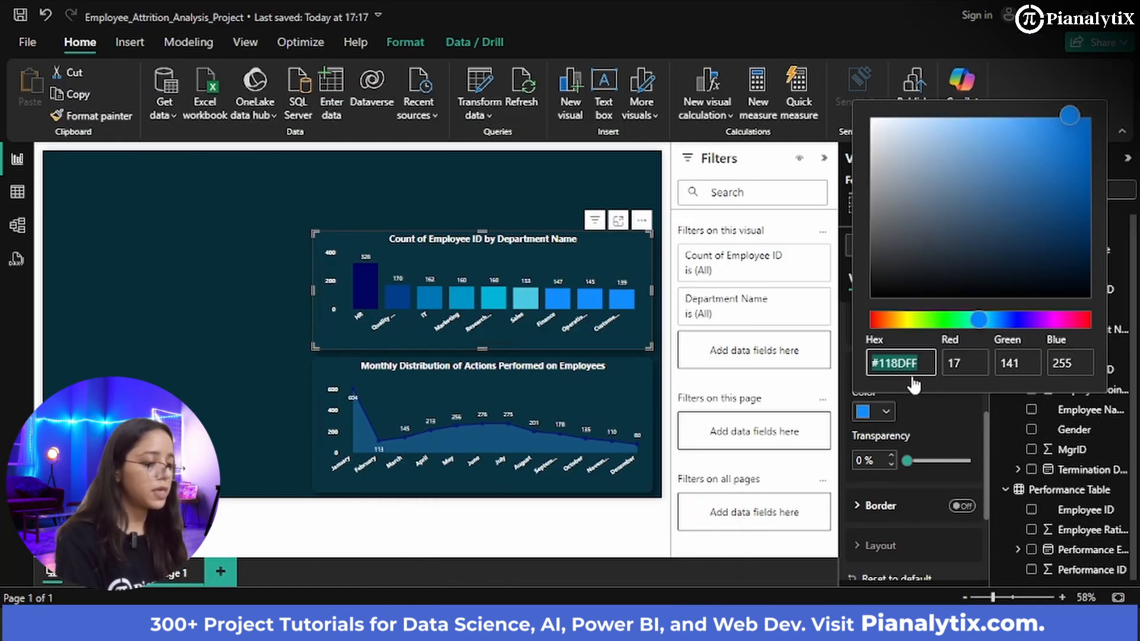
{"action": "type", "text": "#90E0EF"}
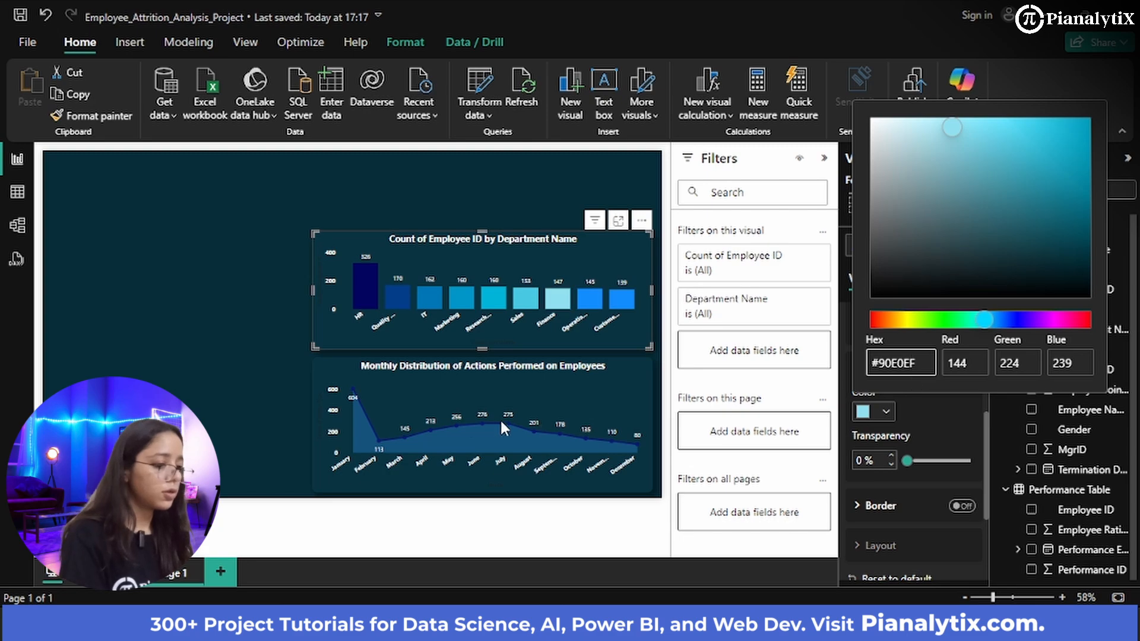
- Copy the eighth palette blue from Coolors in the browser and set the Finance column's color to #ADE8F4 in Power BI
{"action": "key", "text": "alt+Tab"}
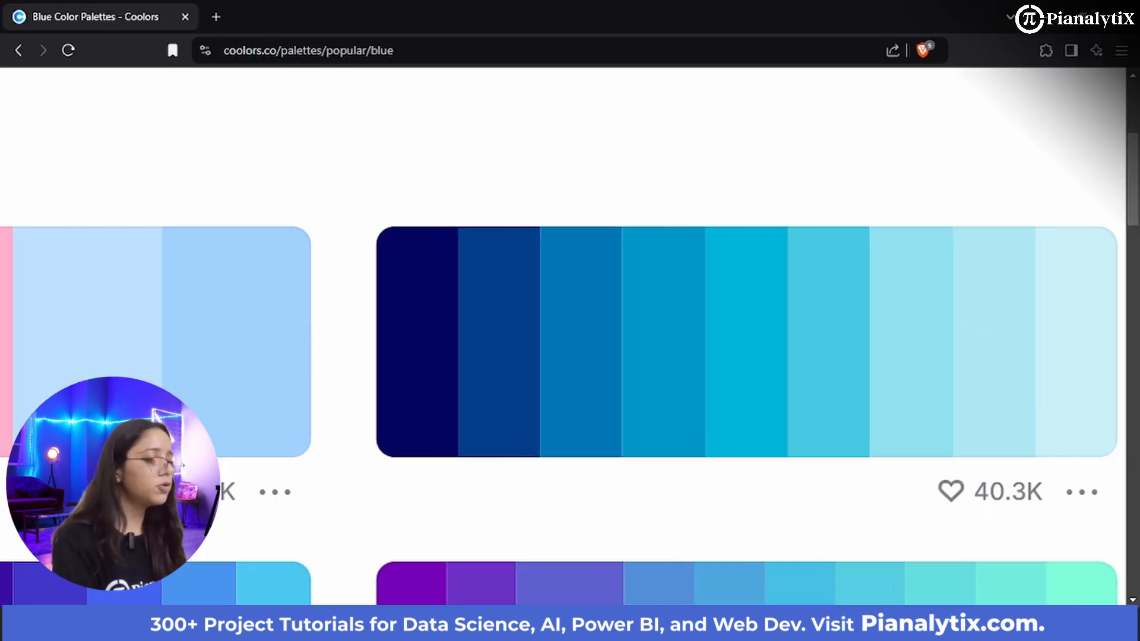
{"action": "left_click", "coordinate": [632, 565]}
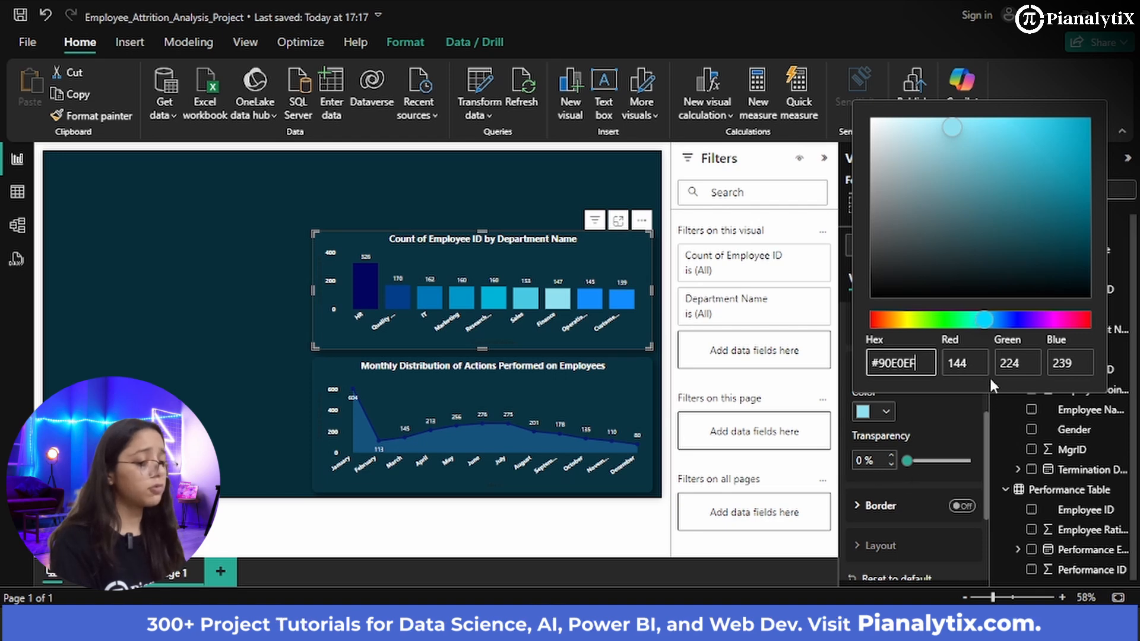
{"action": "left_click", "coordinate": [936, 362]}
{"action": "key", "text": "BackSpace"}
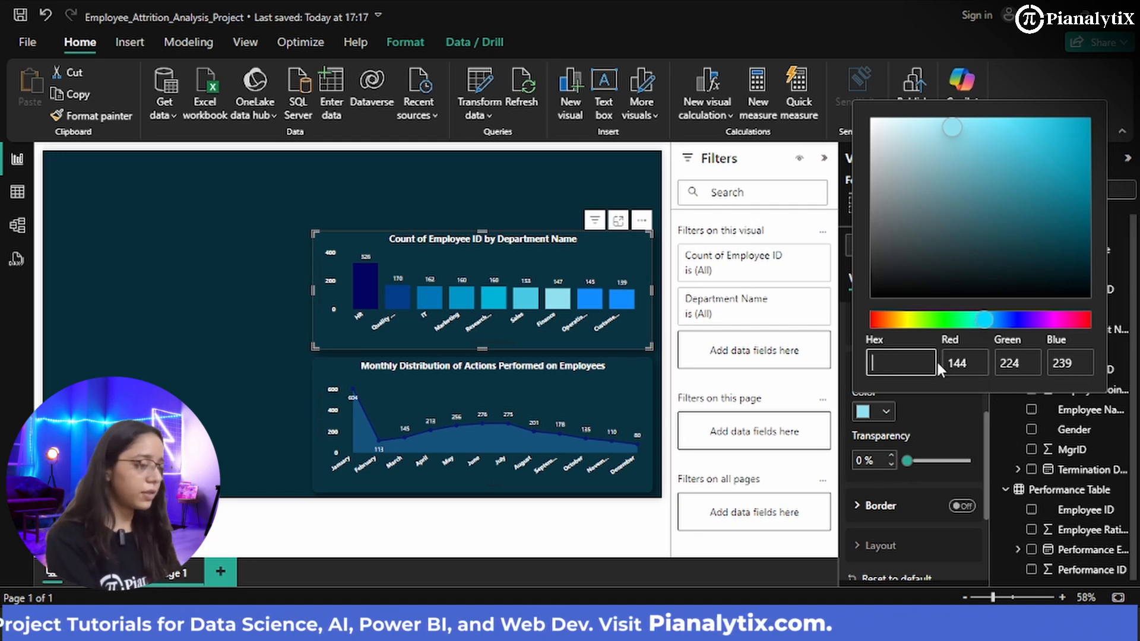
{"action": "type", "text": "#ADE8F4"}
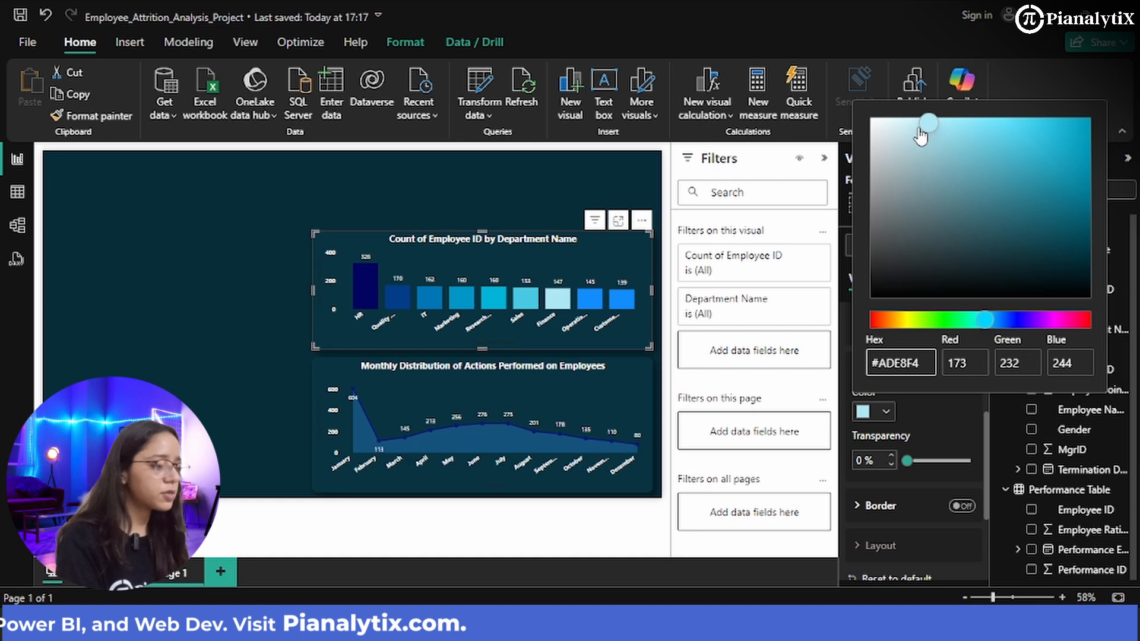
- Set the Operations column's color to the lightest tint of the theme blue
{"action": "left_click", "coordinate": [938, 422]}
{"action": "left_click", "coordinate": [958, 334]}
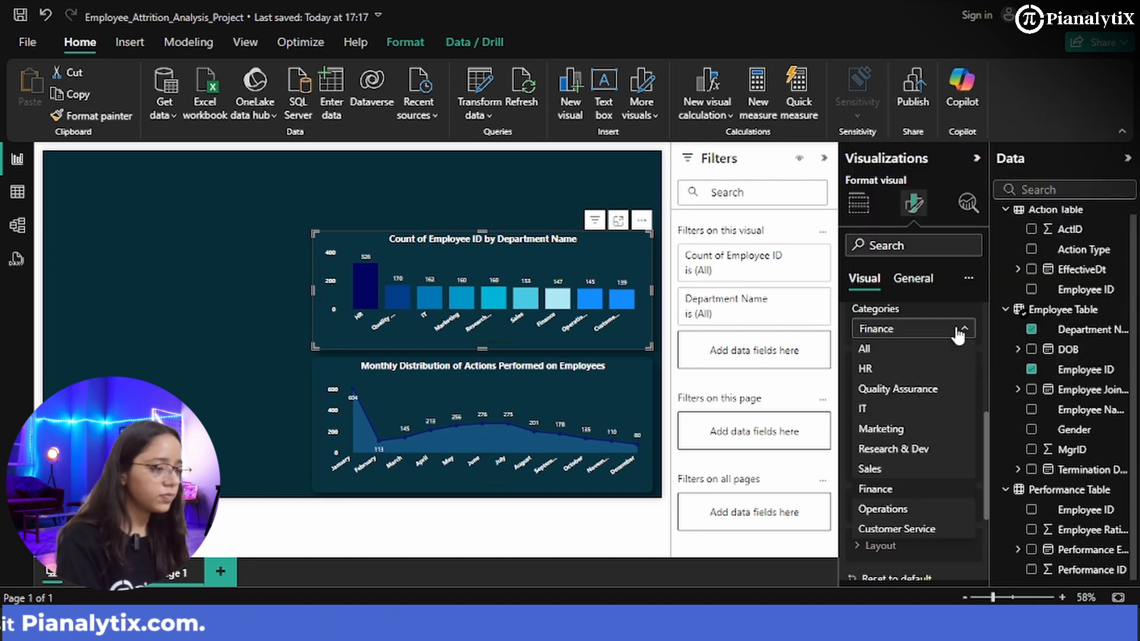
{"action": "key", "text": "Escape"}
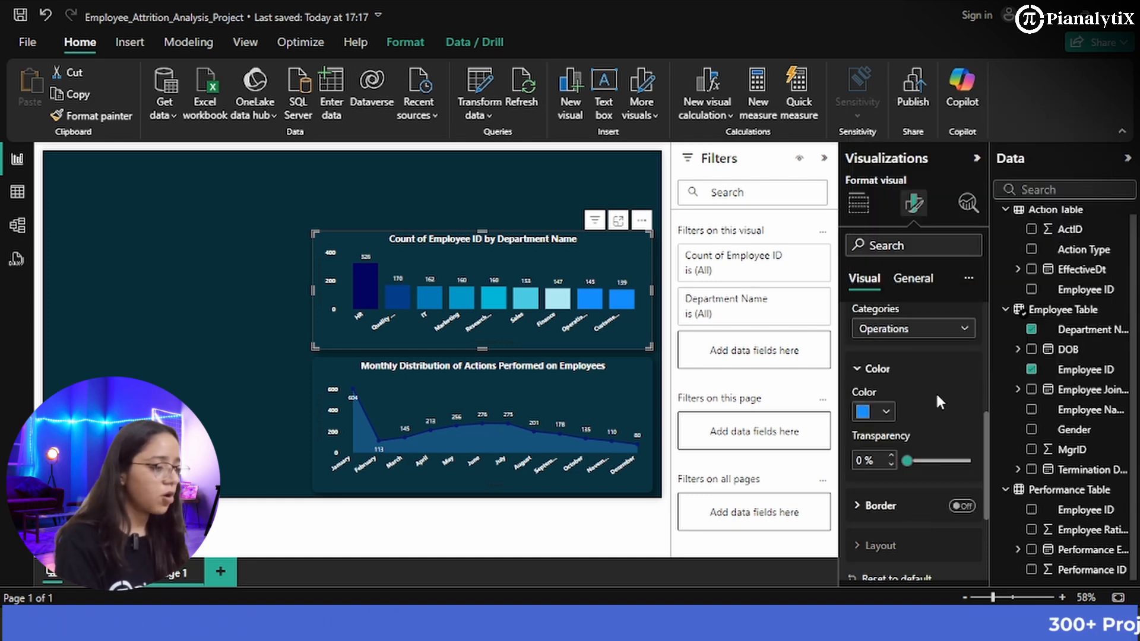
{"action": "left_click", "coordinate": [888, 410]}
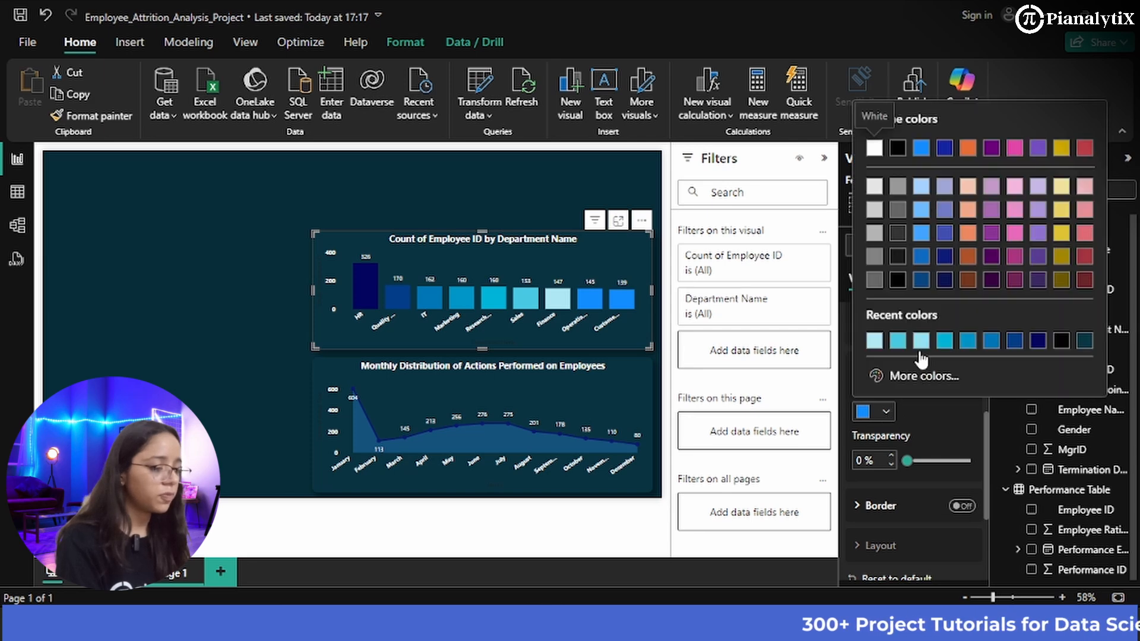
{"action": "left_click", "coordinate": [917, 188]}
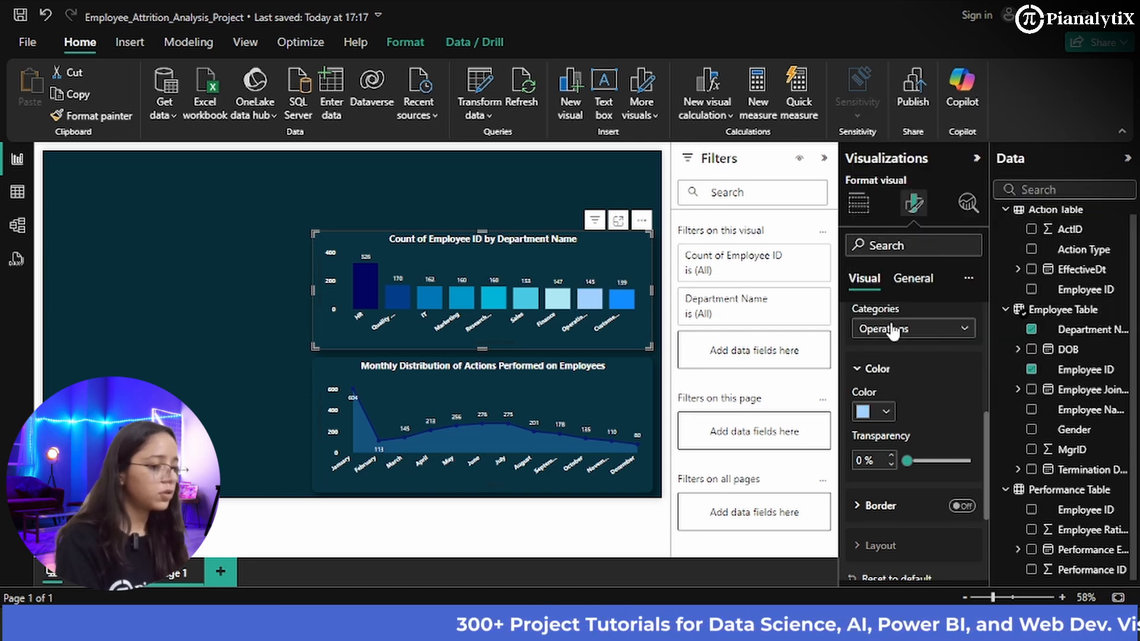
- Pick a slightly darker custom light blue, #7FD7EB, for the Finance column
{"action": "left_click", "coordinate": [960, 330]}
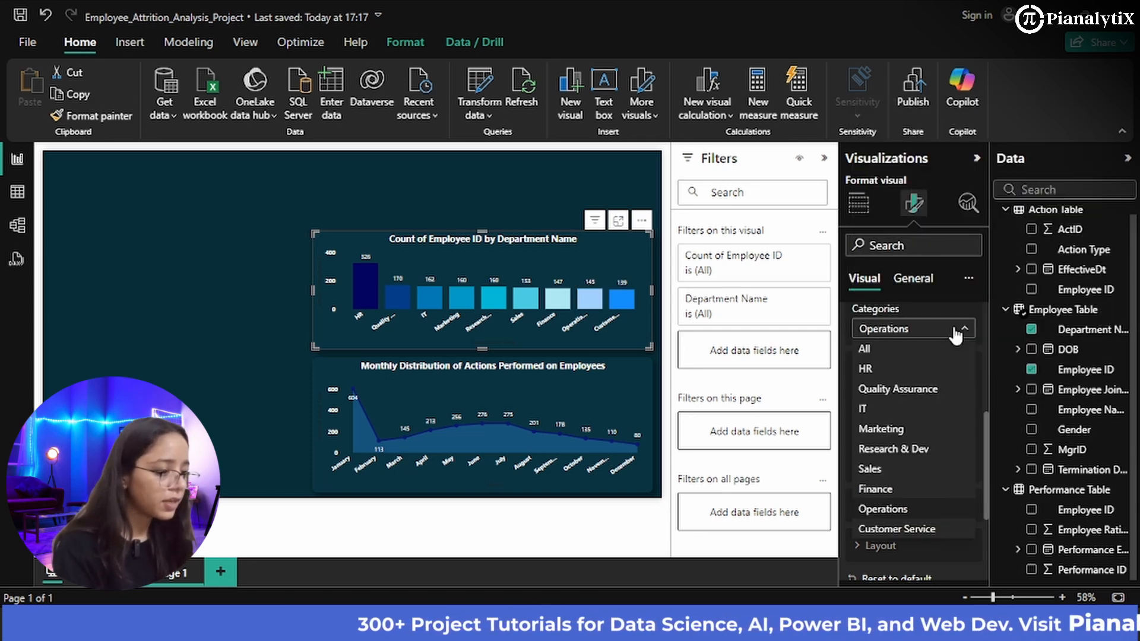
{"action": "left_click", "coordinate": [895, 491]}
{"action": "left_click", "coordinate": [886, 411]}
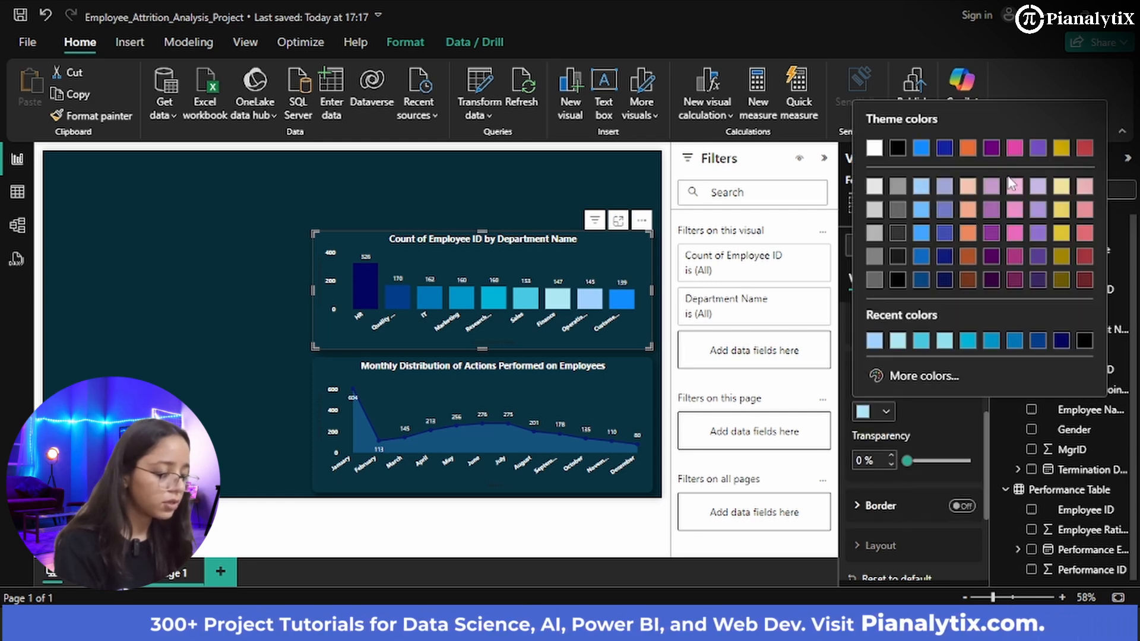
{"action": "left_click", "coordinate": [936, 385]}
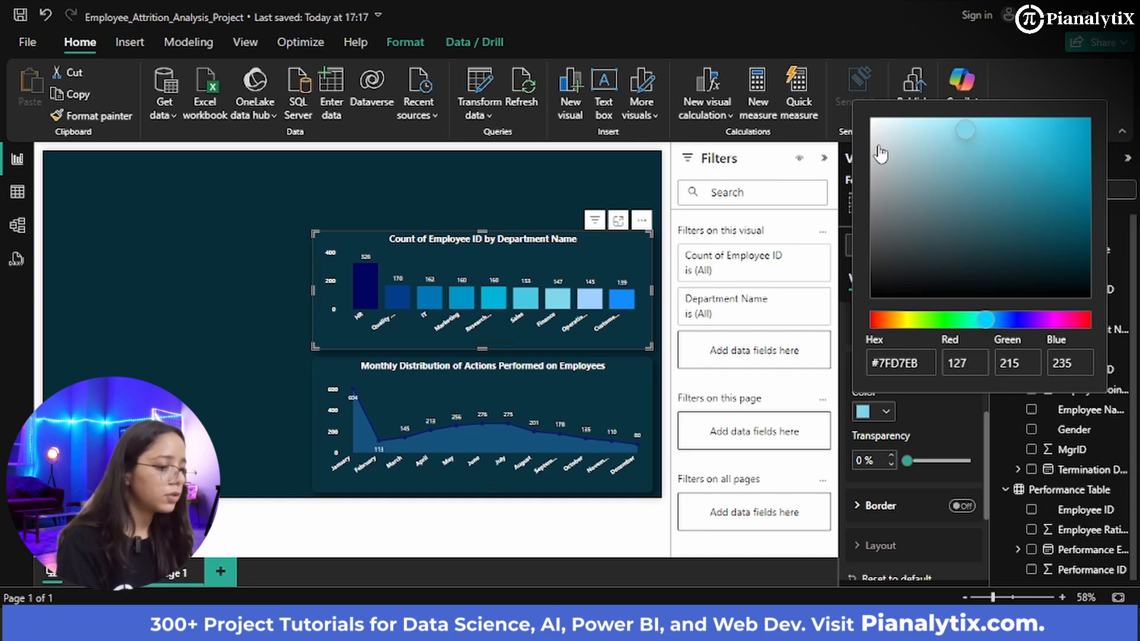
{"action": "left_click", "coordinate": [522, 182]}
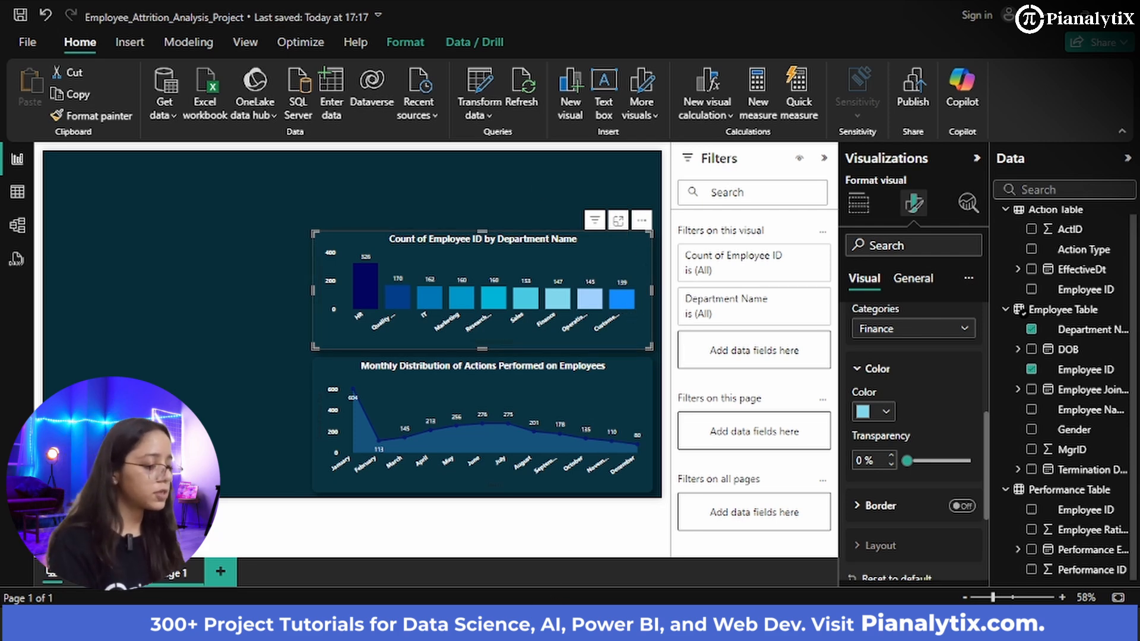
- Copy the last palette blue from Coolors in the browser and set the Customer Service column's color to #CAF0F8 in Power BI
{"action": "mouse_move", "coordinate": [546, 623]}
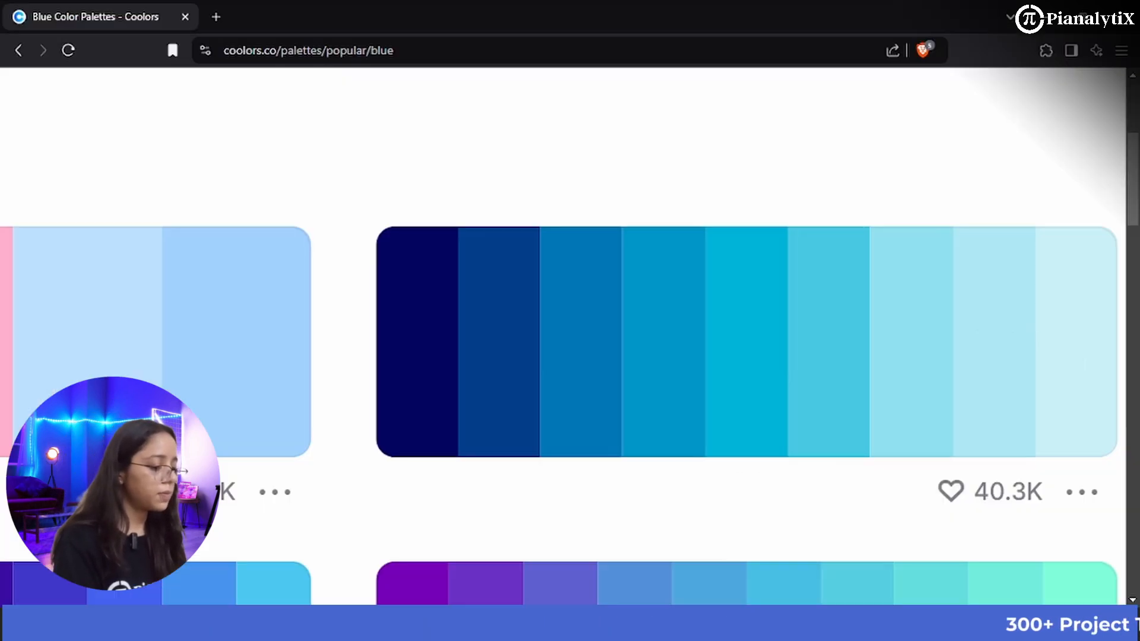
{"action": "left_click", "coordinate": [1080, 359]}
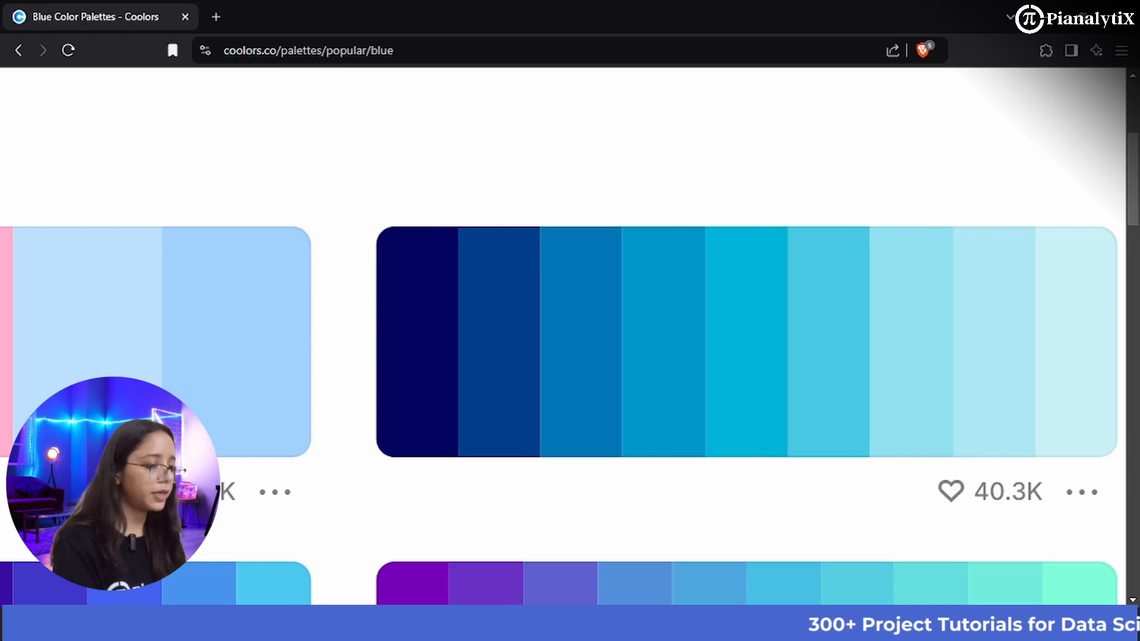
{"action": "mouse_move", "coordinate": [547, 623]}
{"action": "left_click", "coordinate": [653, 584]}
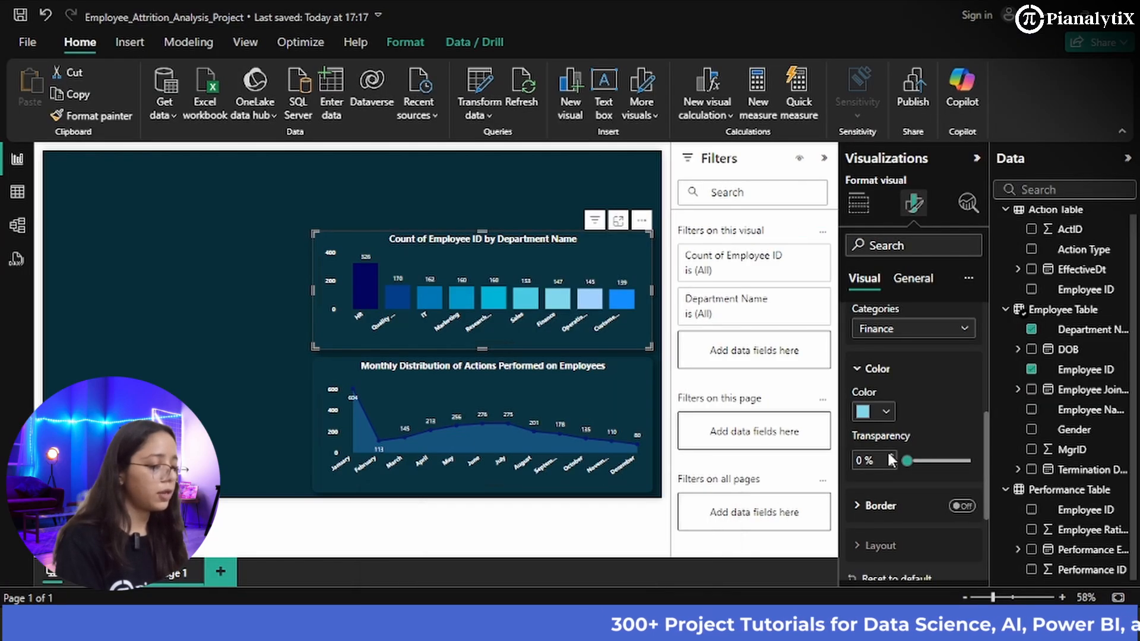
{"action": "left_click", "coordinate": [938, 329]}
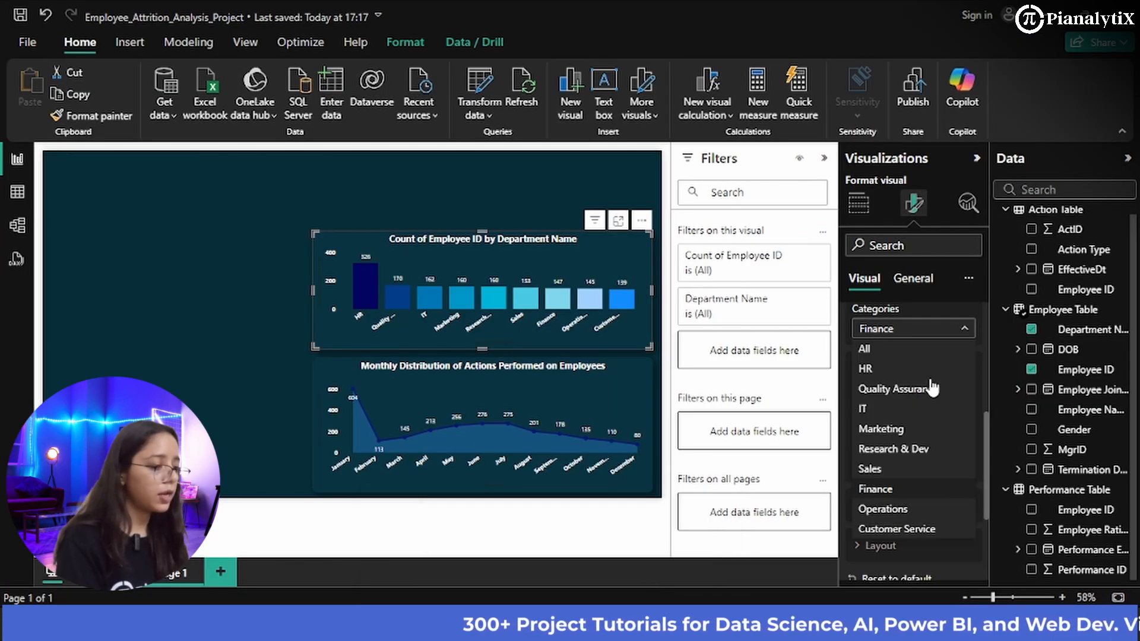
{"action": "left_click", "coordinate": [899, 525]}
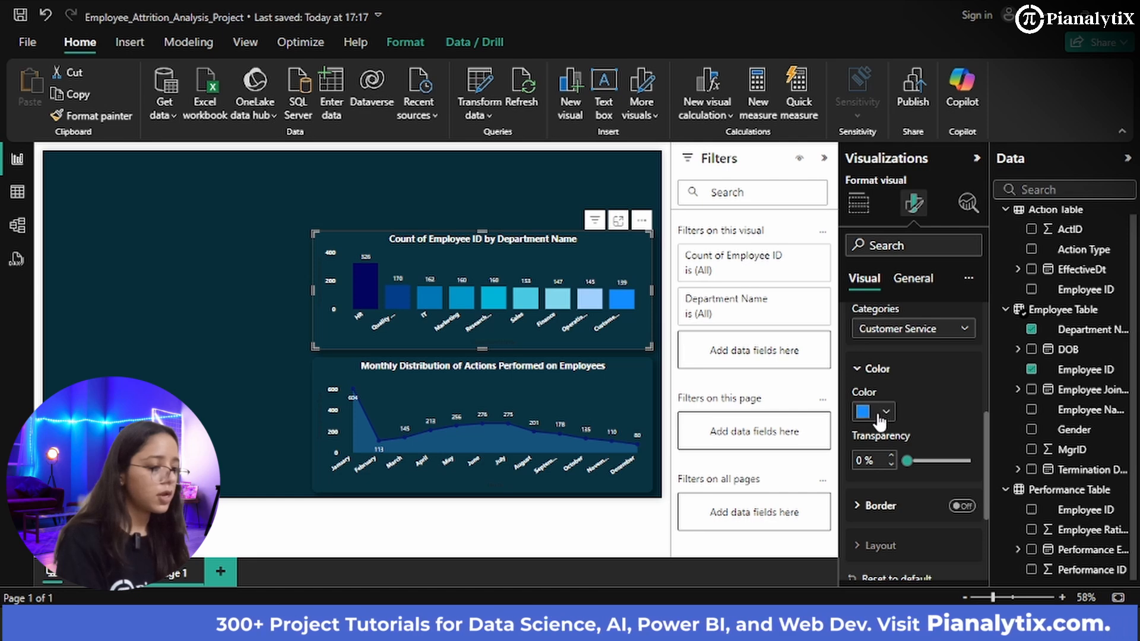
{"action": "left_click", "coordinate": [883, 410]}
{"action": "left_click", "coordinate": [921, 379]}
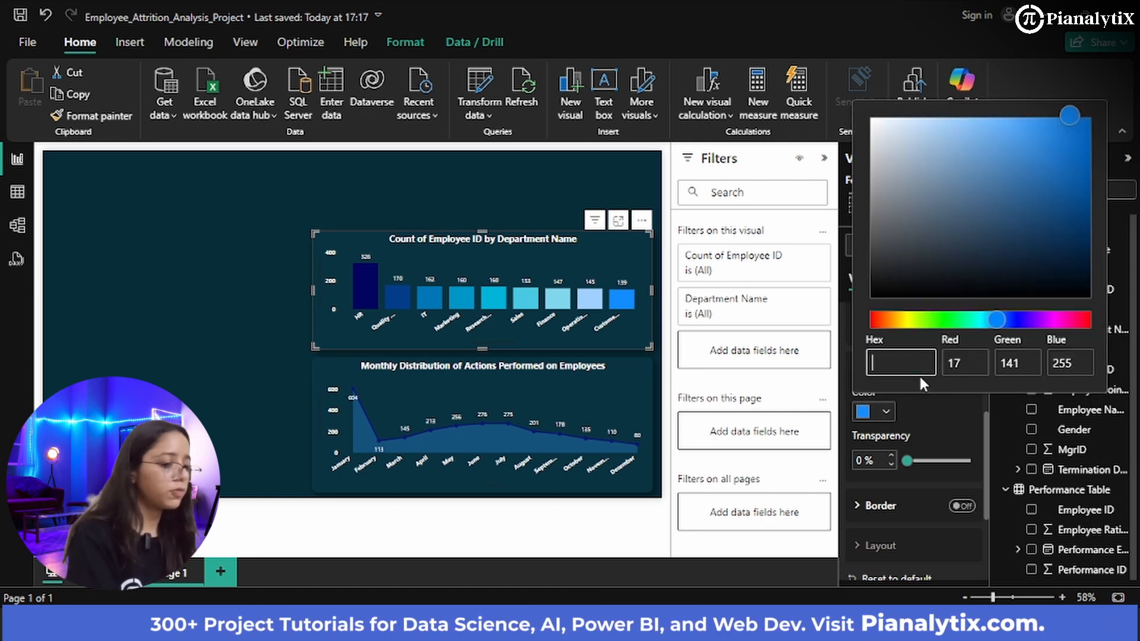
{"action": "type", "text": "#CAF0F8"}
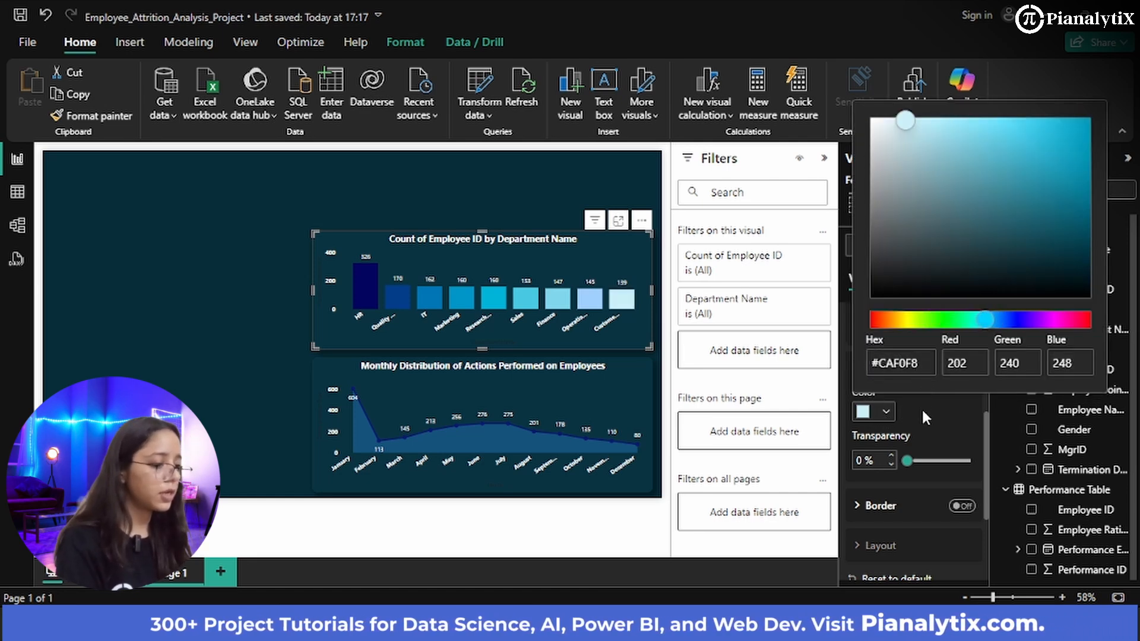
{"action": "left_click", "coordinate": [921, 407]}
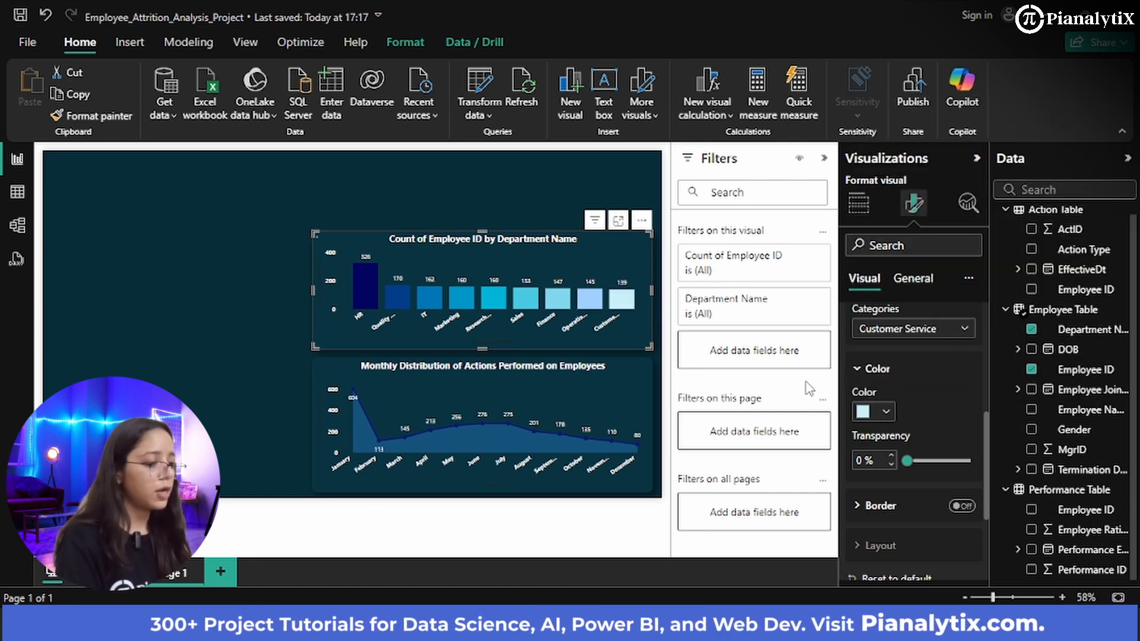
{"action": "left_click", "coordinate": [205, 342]}
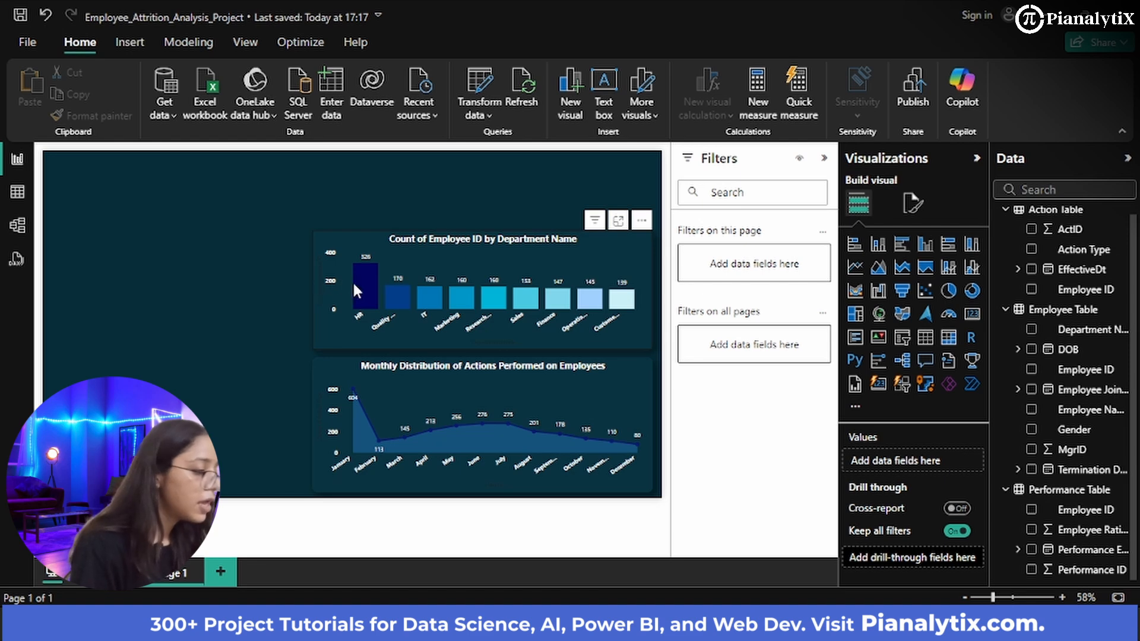
- Set the Y-axis title color of the Monthly Distribution of Actions Performed on Employees chart to white
{"action": "mouse_move", "coordinate": [359, 285]}
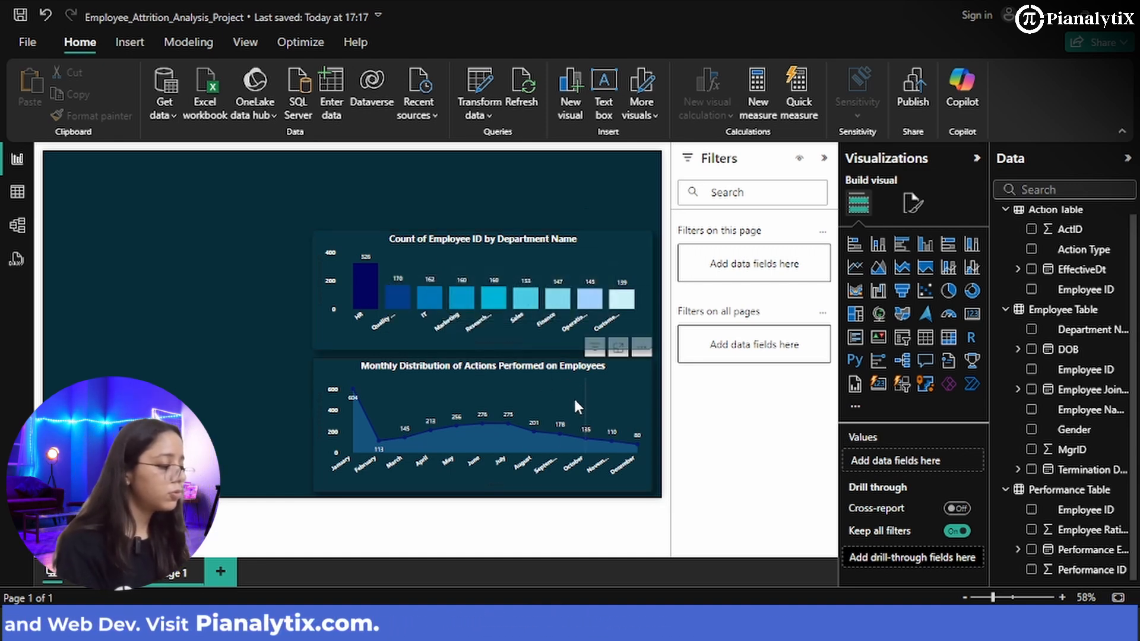
{"action": "left_click", "coordinate": [622, 384]}
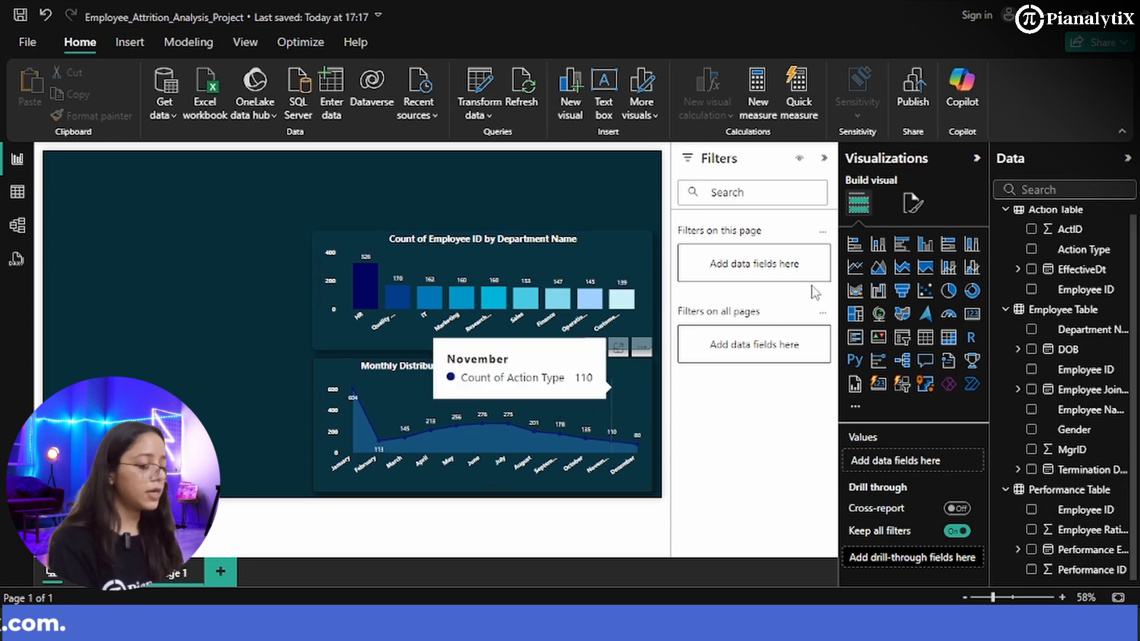
{"action": "left_click", "coordinate": [913, 208]}
{"action": "left_click", "coordinate": [899, 354]}
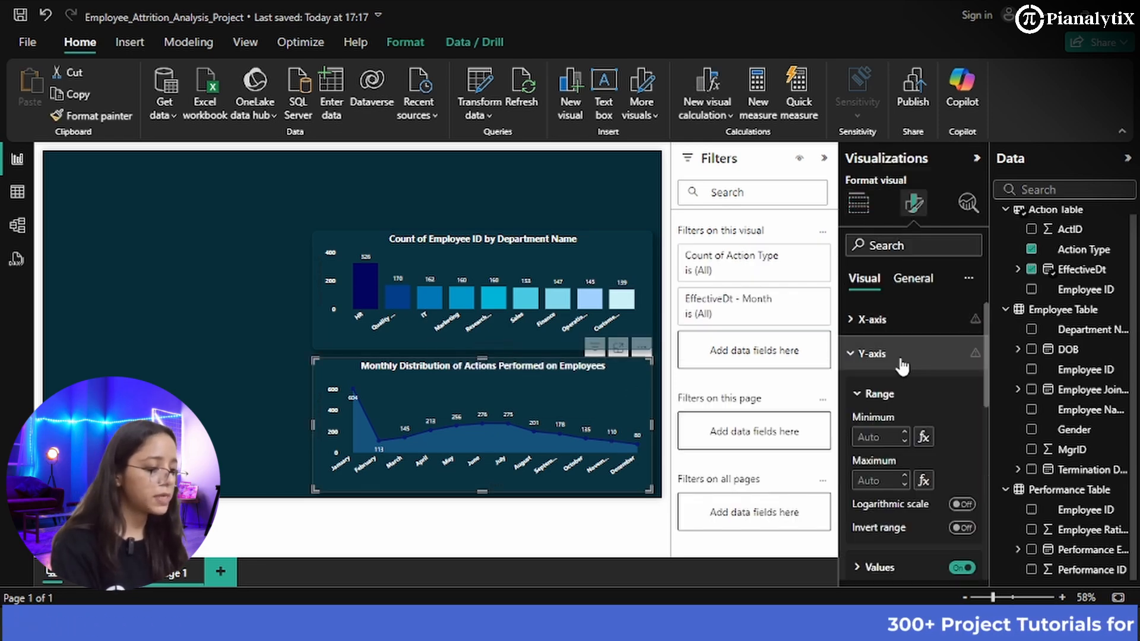
{"action": "scroll", "coordinate": [898, 354], "scroll_direction": "down", "scroll_amount": 3}
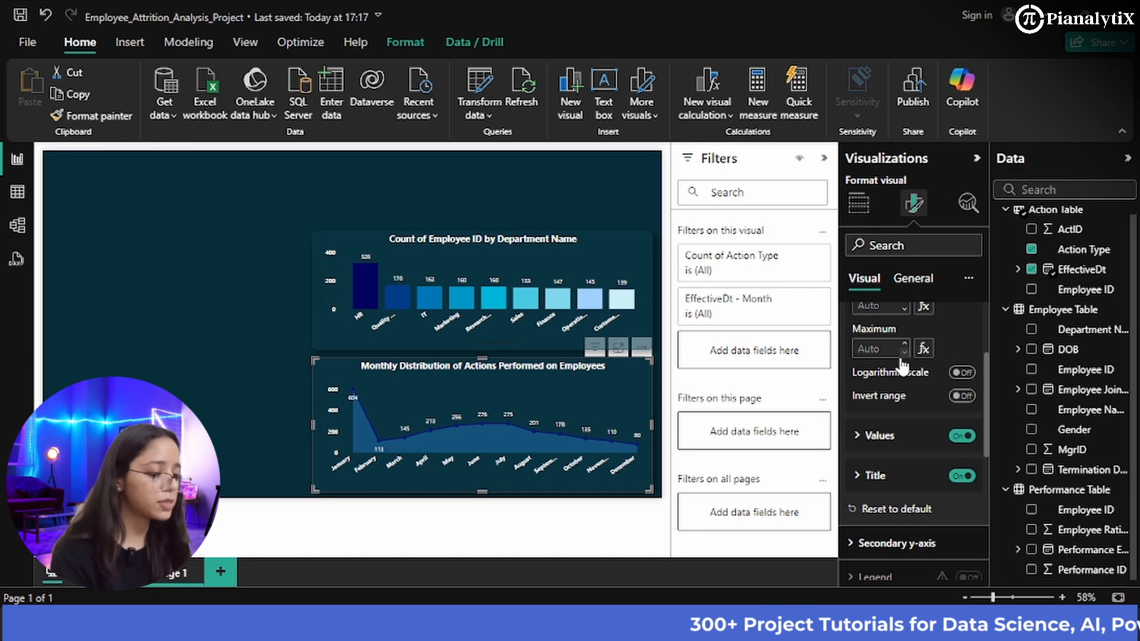
{"action": "left_click", "coordinate": [895, 491]}
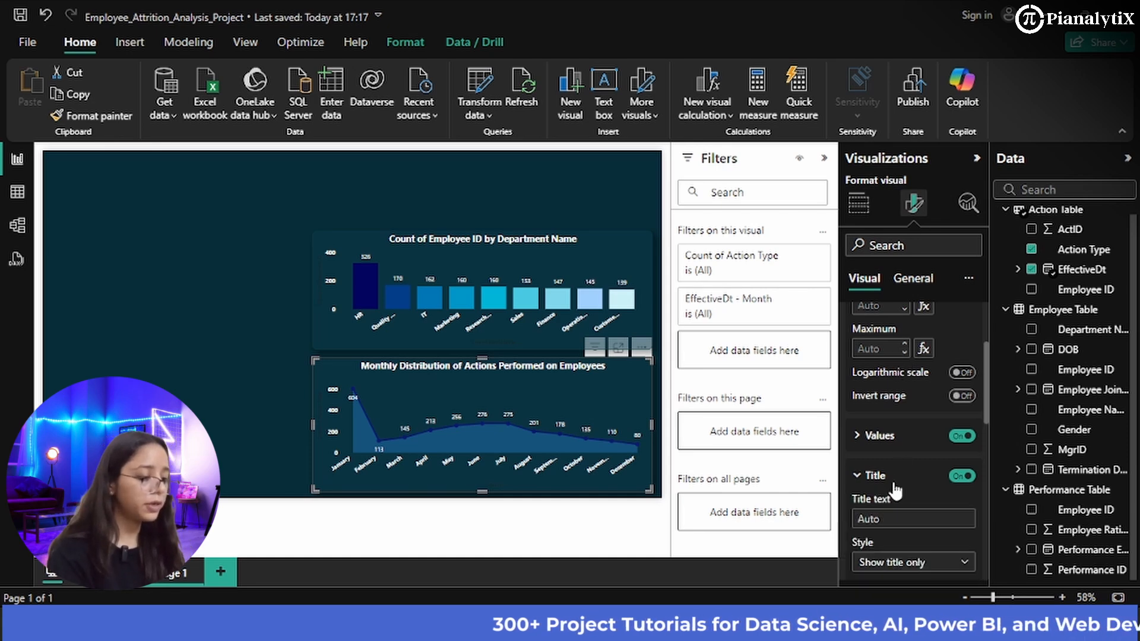
{"action": "scroll", "coordinate": [894, 487], "scroll_direction": "down", "scroll_amount": 3}
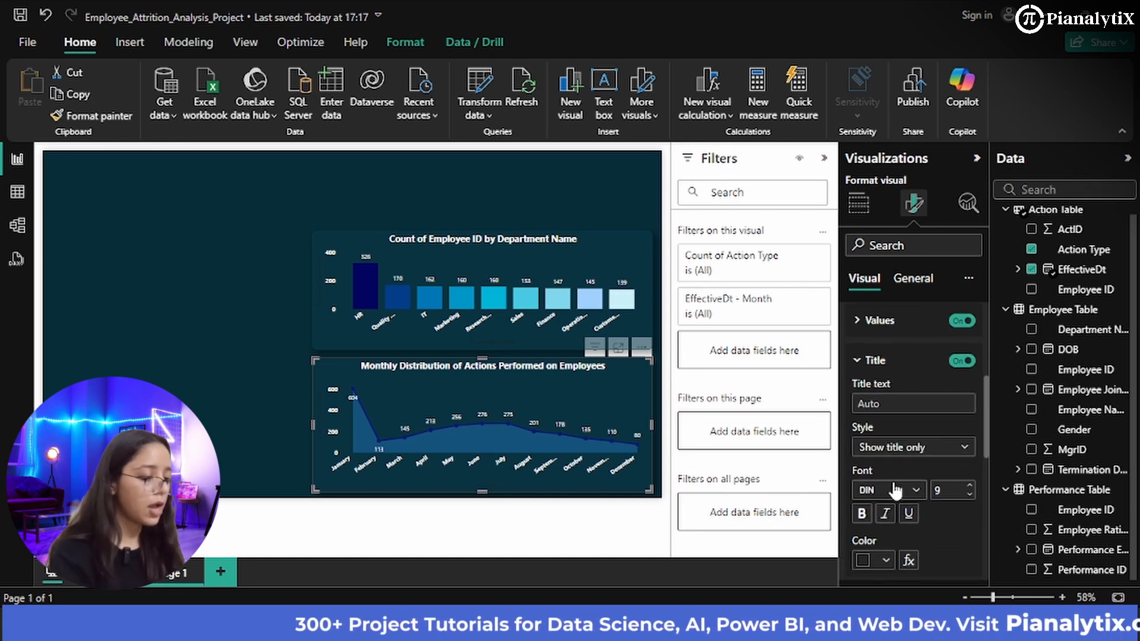
{"action": "left_click", "coordinate": [885, 508]}
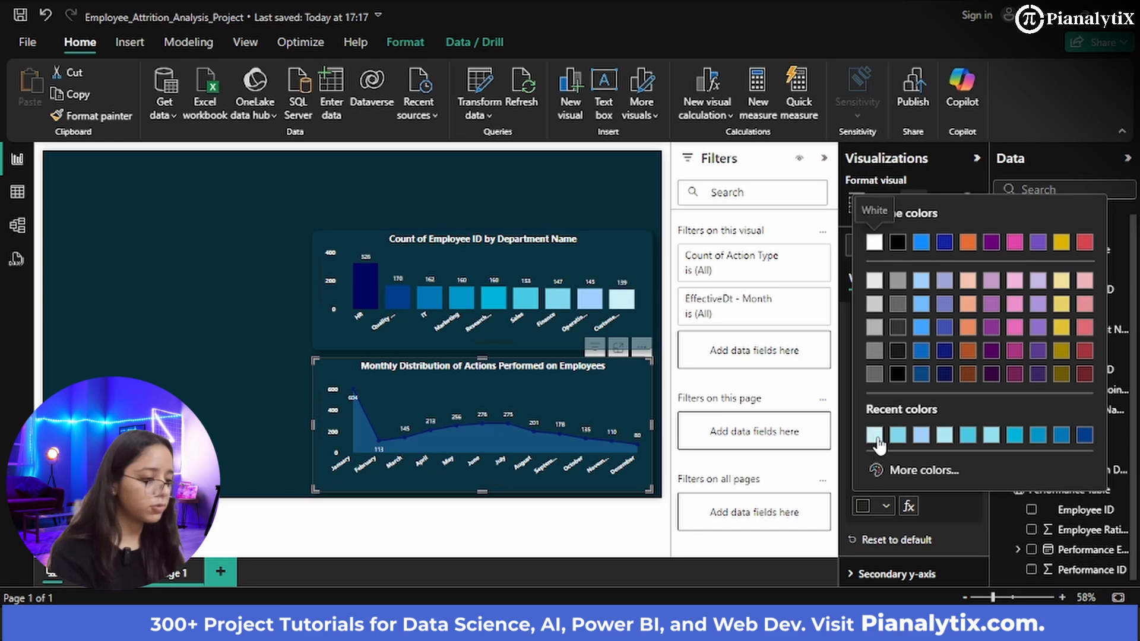
{"action": "left_click", "coordinate": [873, 436]}
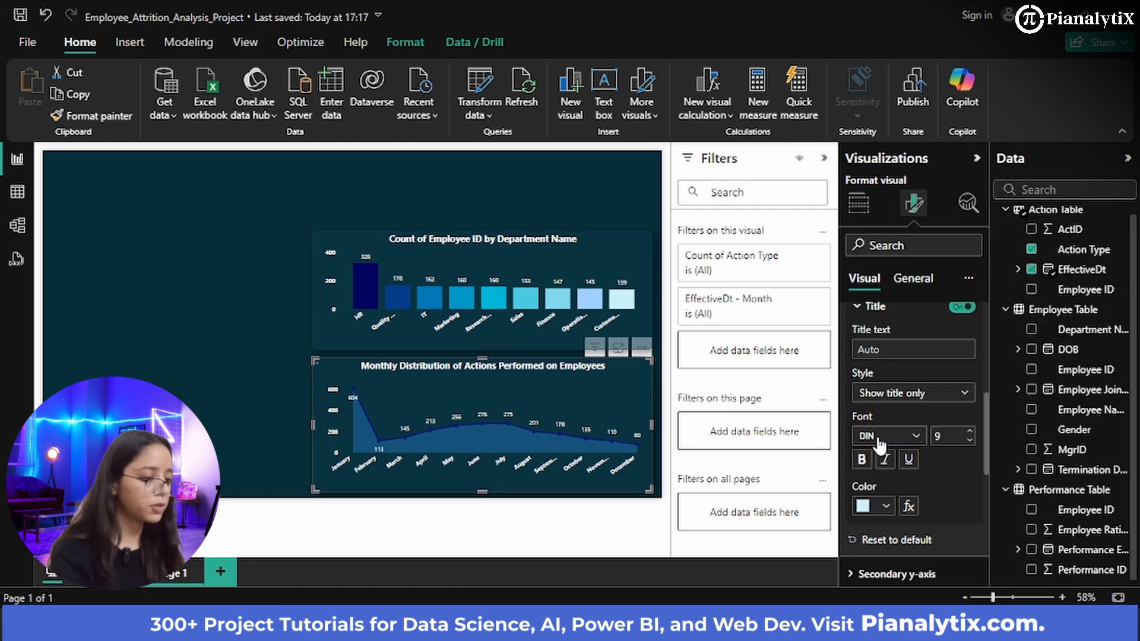
{"action": "left_click", "coordinate": [877, 510]}
{"action": "left_click", "coordinate": [873, 242]}
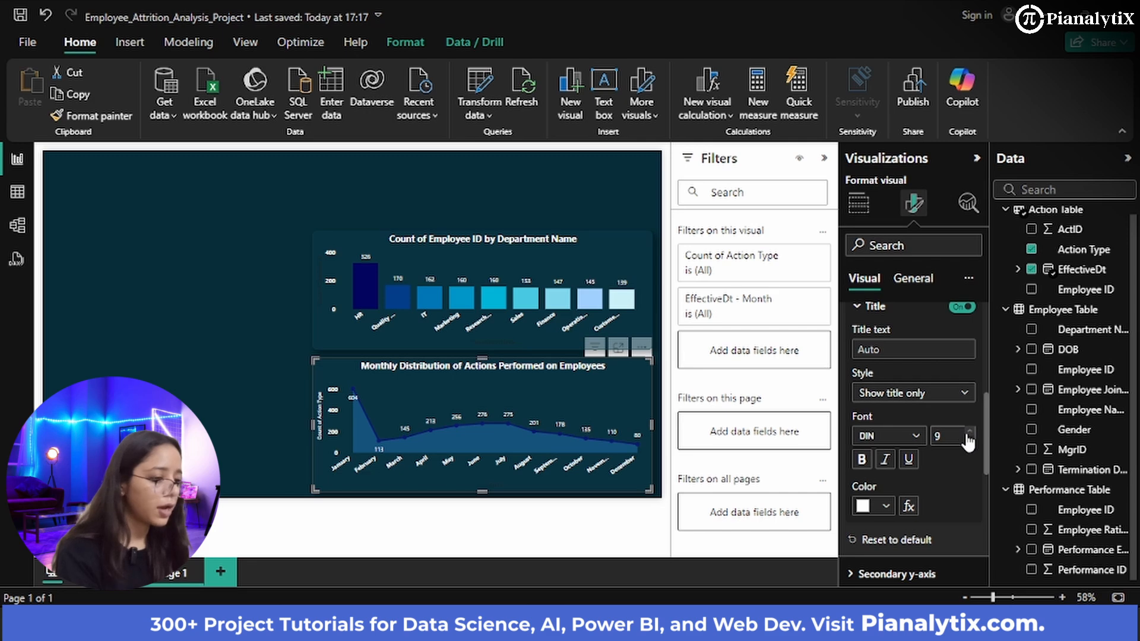
- Set the monthly actions chart's Y-axis title font to Segoe UI Bold at size 11
{"action": "left_click", "coordinate": [904, 442]}
{"action": "scroll", "coordinate": [920, 332], "scroll_direction": "down", "scroll_amount": 4}
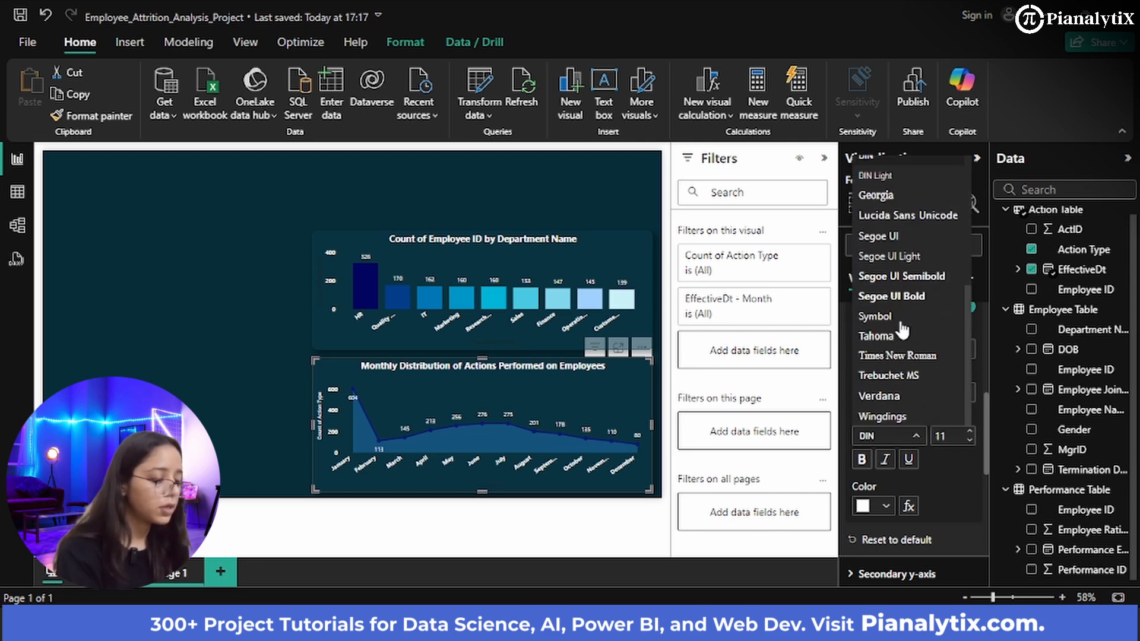
{"action": "left_click", "coordinate": [904, 297]}
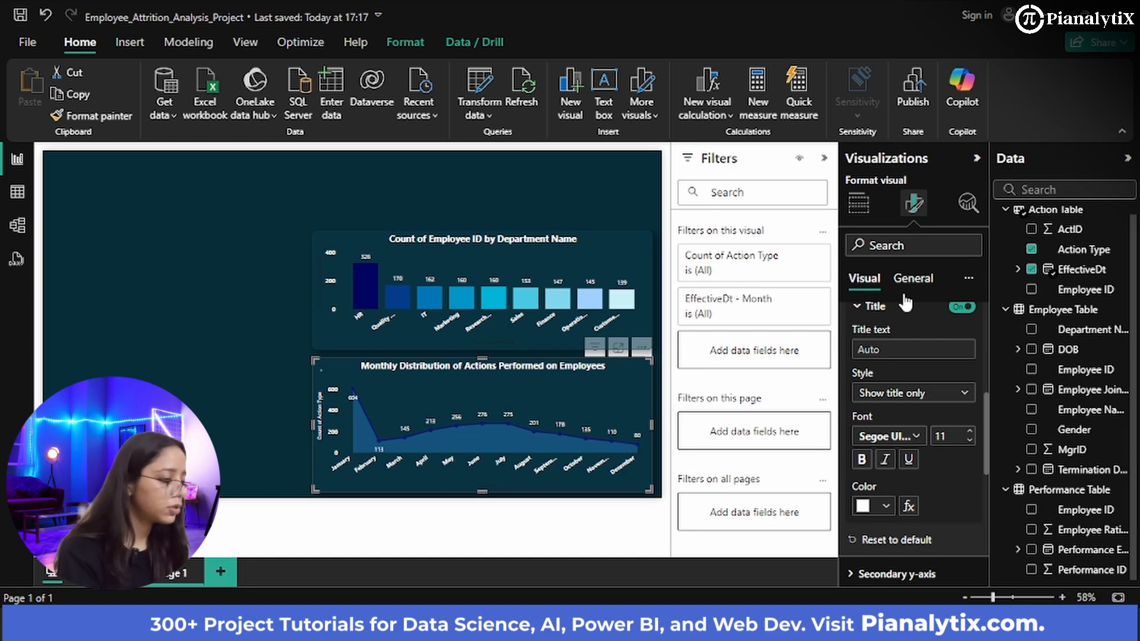
{"action": "left_click", "coordinate": [238, 392]}
- Set the Y-axis title color of the Count of Employee ID by Department Name chart to white
{"action": "left_click", "coordinate": [573, 258]}
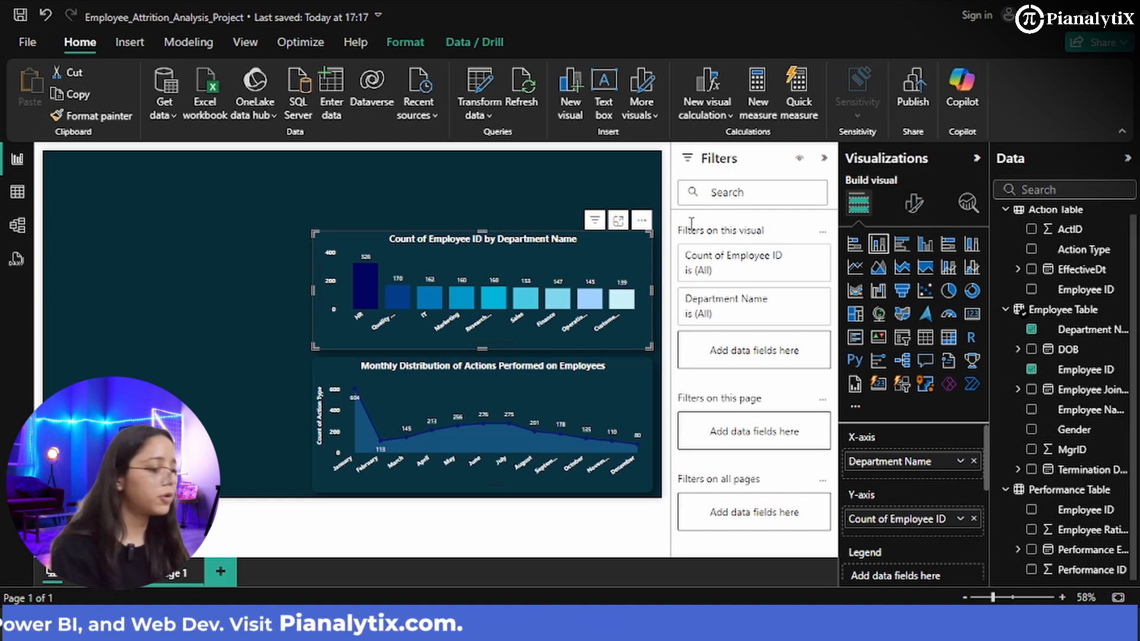
{"action": "left_click", "coordinate": [924, 211]}
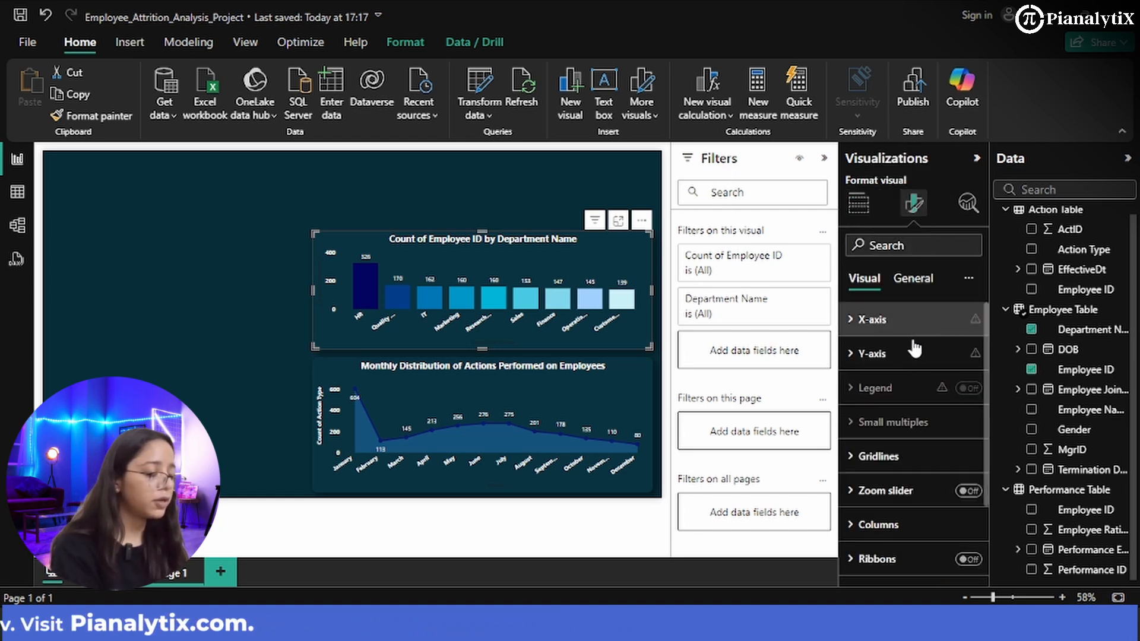
{"action": "left_click", "coordinate": [908, 356]}
{"action": "scroll", "coordinate": [908, 353], "scroll_direction": "down", "scroll_amount": 1}
{"action": "scroll", "coordinate": [907, 350], "scroll_direction": "down", "scroll_amount": 2}
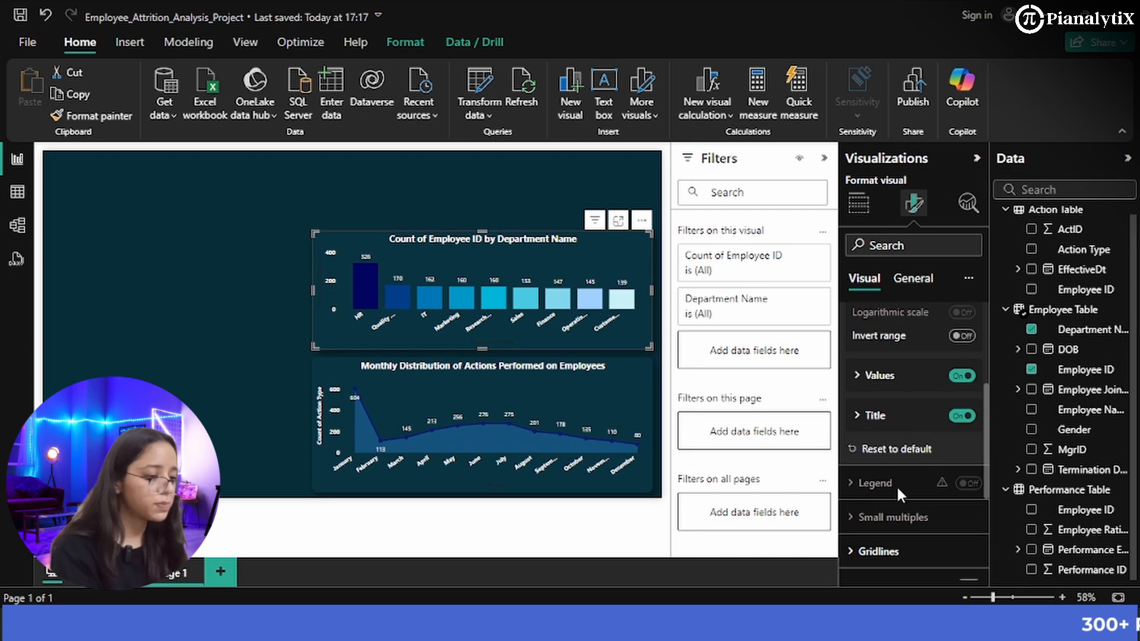
{"action": "left_click", "coordinate": [899, 414]}
{"action": "scroll", "coordinate": [900, 412], "scroll_direction": "down", "scroll_amount": 3}
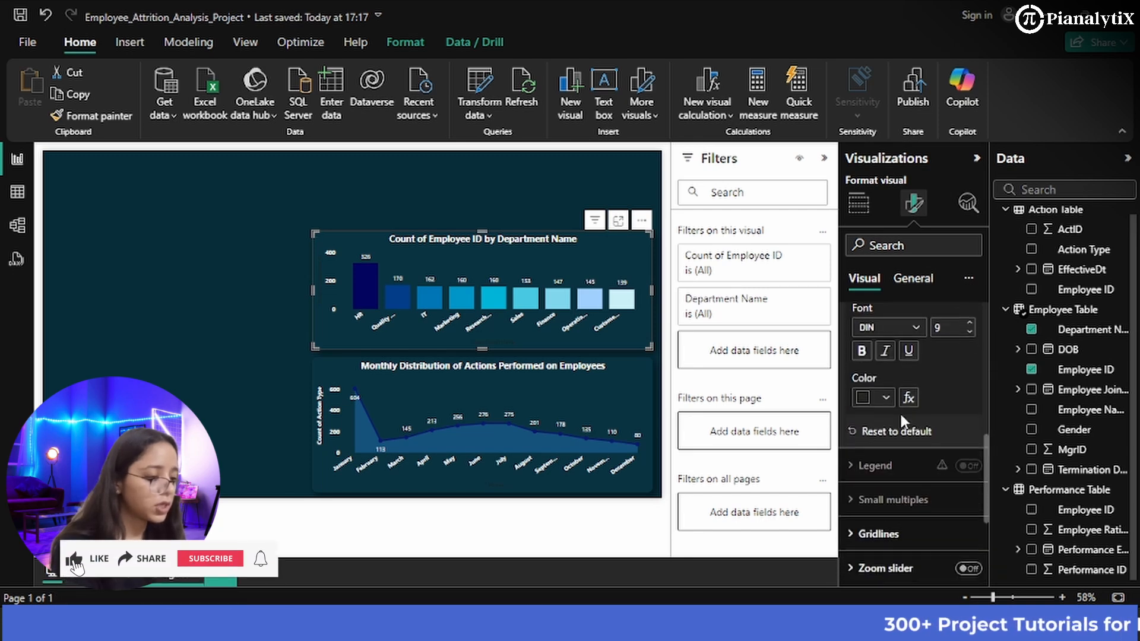
{"action": "left_click", "coordinate": [885, 397]}
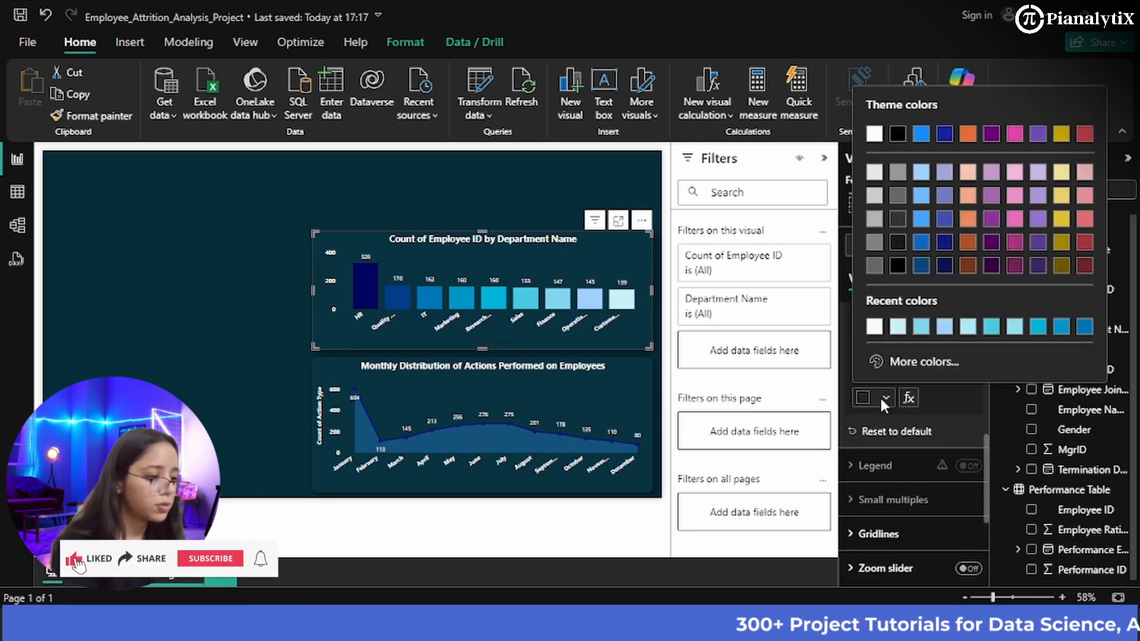
{"action": "left_click", "coordinate": [873, 327]}
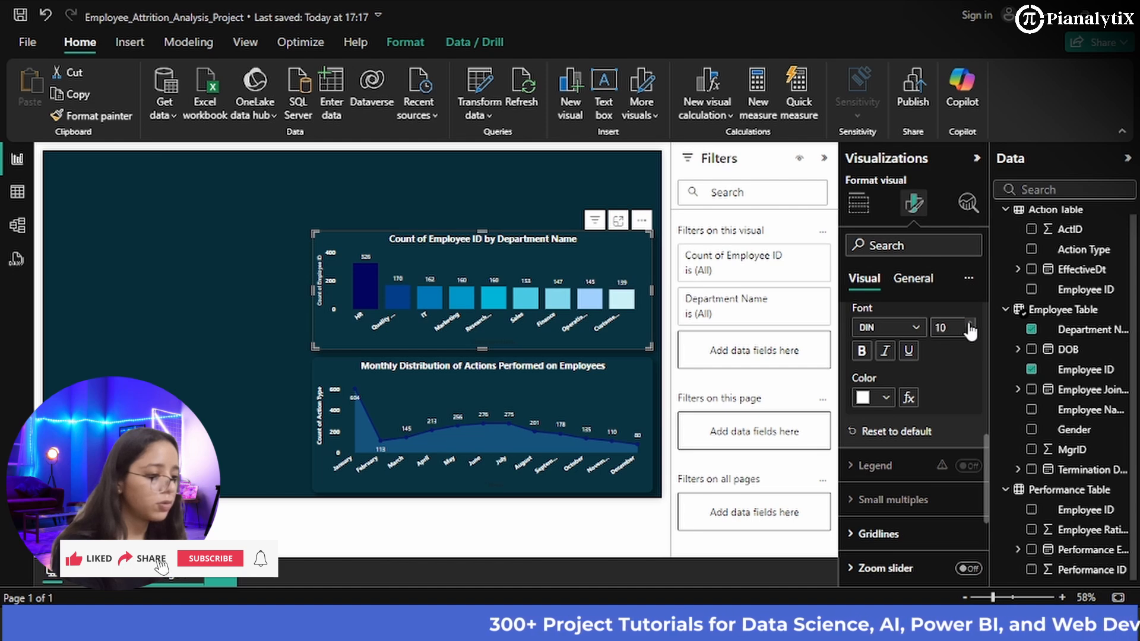
- Set the department chart's Y-axis title font to Segoe UI Bold at size 10
{"action": "left_click", "coordinate": [888, 327]}
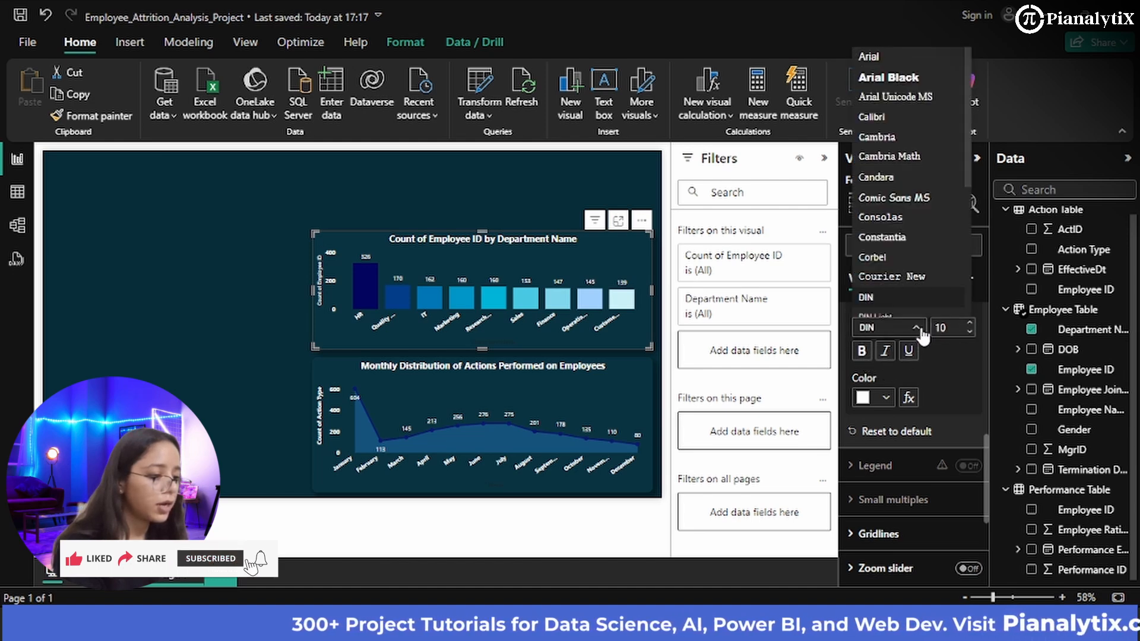
{"action": "scroll", "coordinate": [908, 225], "scroll_direction": "down", "scroll_amount": 5}
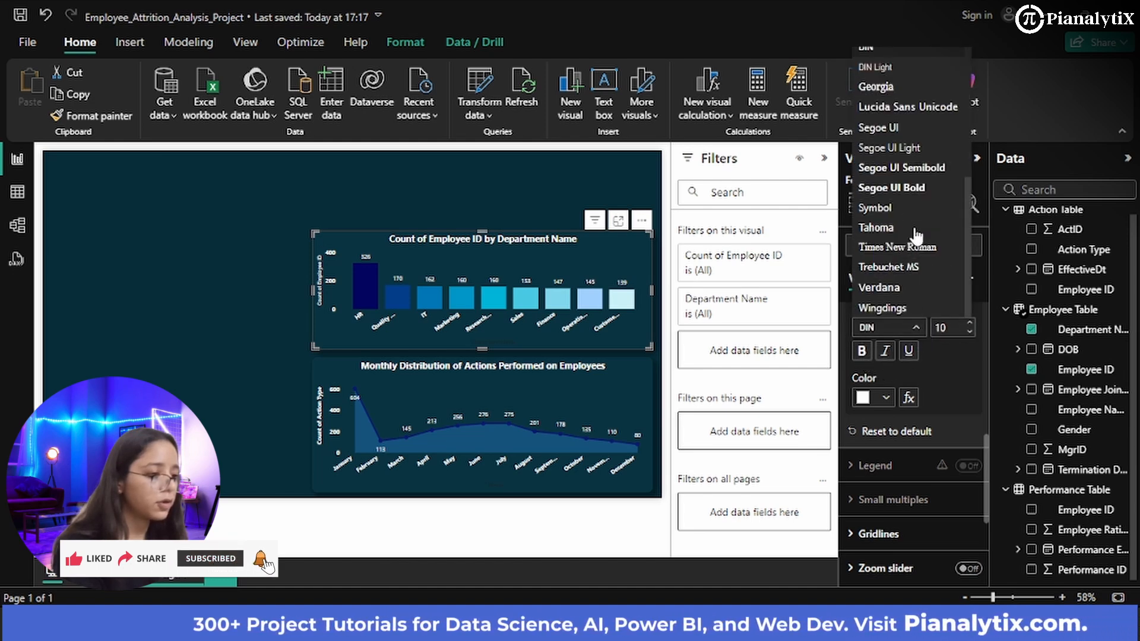
{"action": "left_click", "coordinate": [899, 184]}
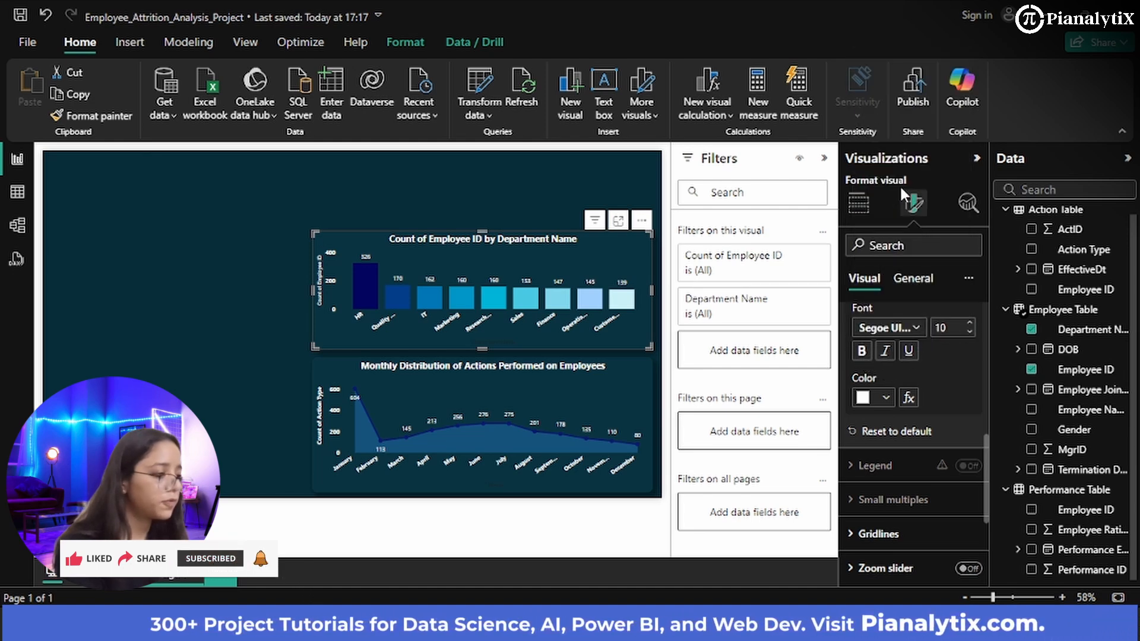
{"action": "left_click", "coordinate": [227, 343]}
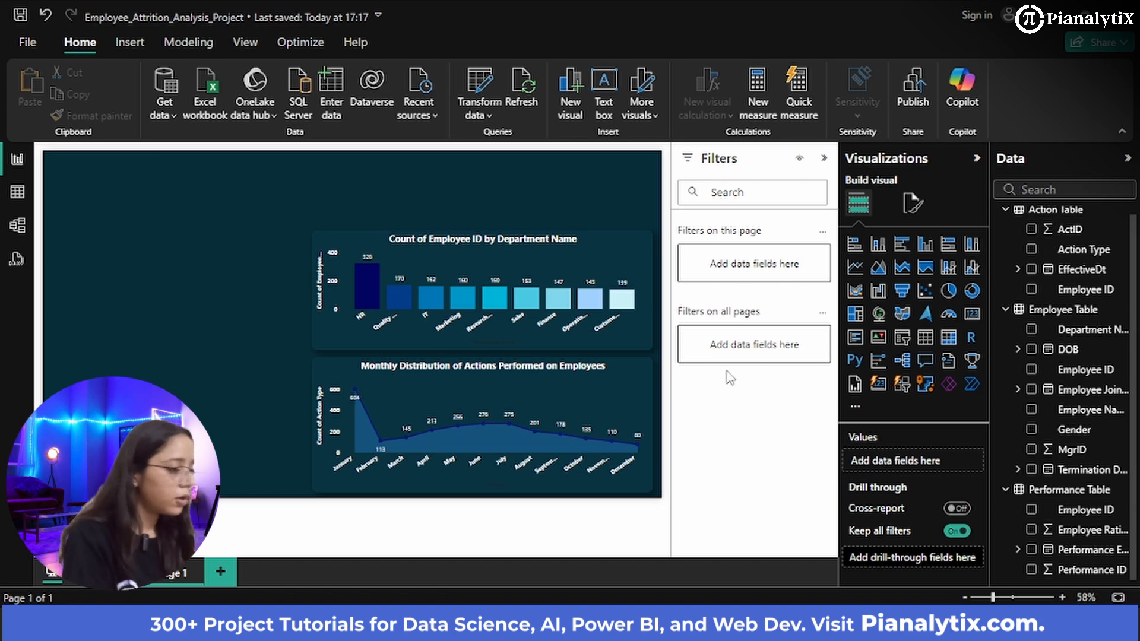
- Reduce the monthly actions chart's height from its upper edge and move the department chart down close above it
{"action": "left_click", "coordinate": [635, 392]}
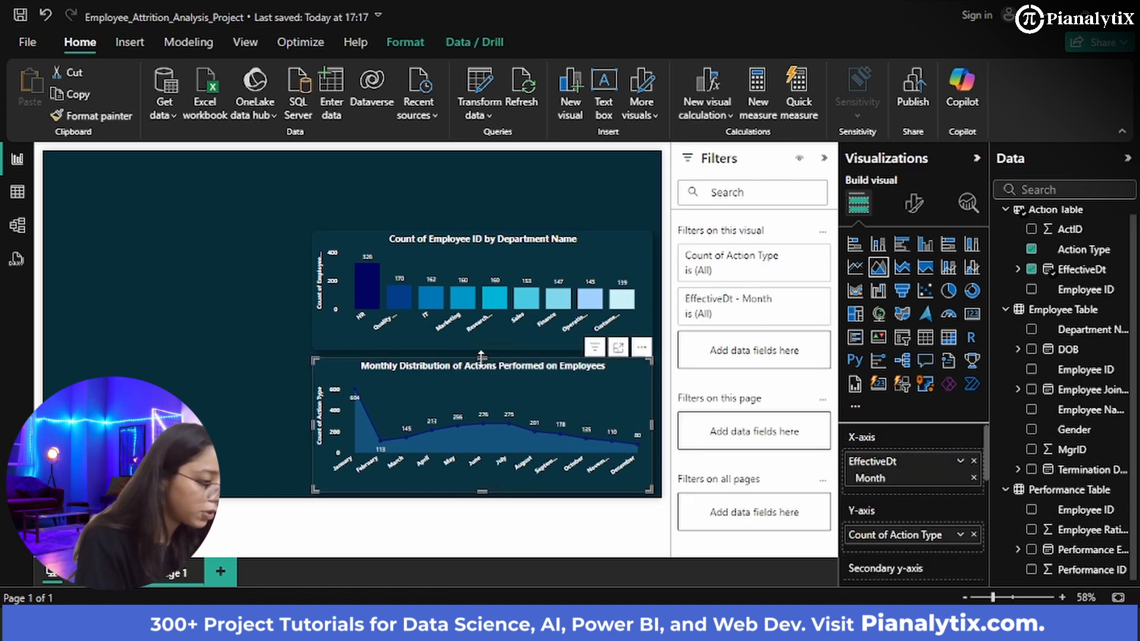
{"action": "left_click_drag", "start_coordinate": [480, 363], "coordinate": [481, 381]}
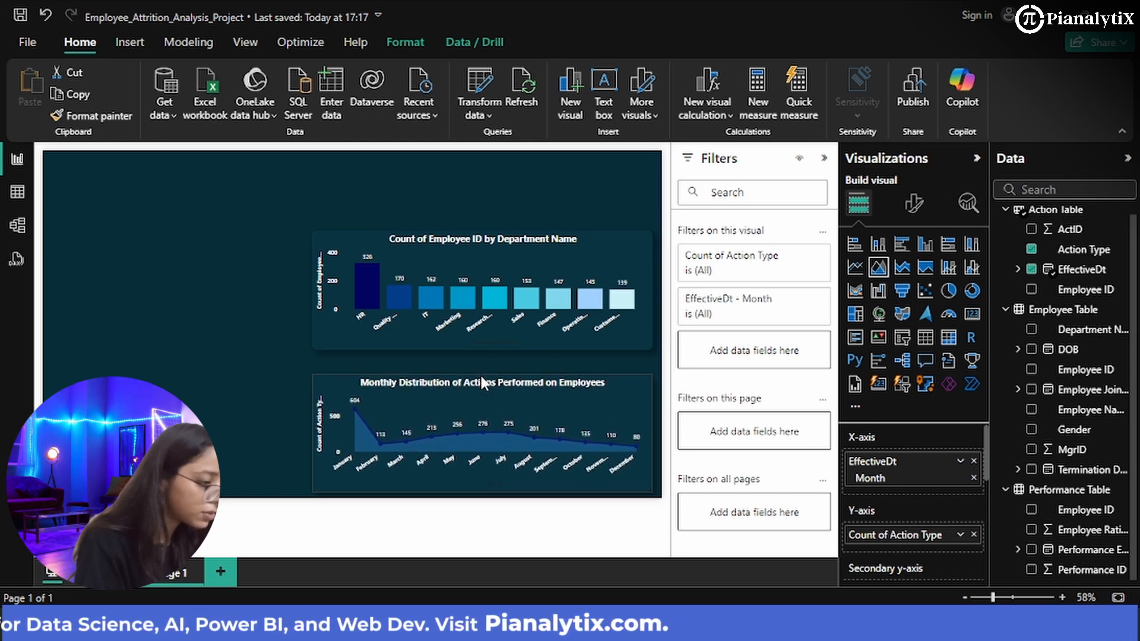
{"action": "left_click_drag", "start_coordinate": [481, 375], "coordinate": [481, 377]}
{"action": "left_click_drag", "start_coordinate": [591, 248], "coordinate": [589, 264]}
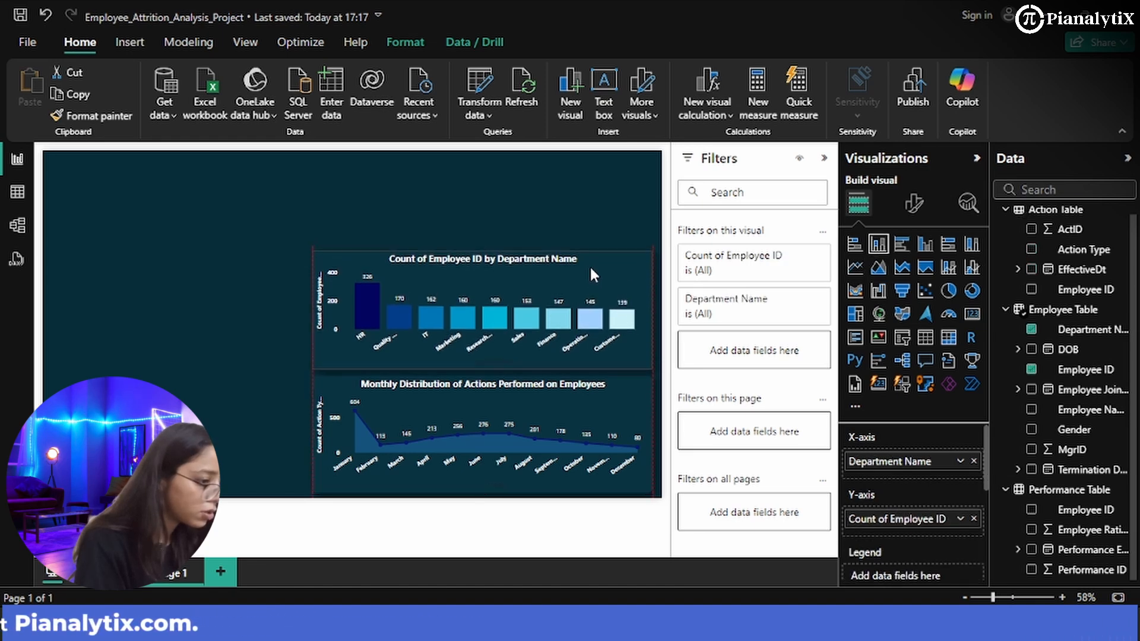
{"action": "left_click", "coordinate": [423, 214]}
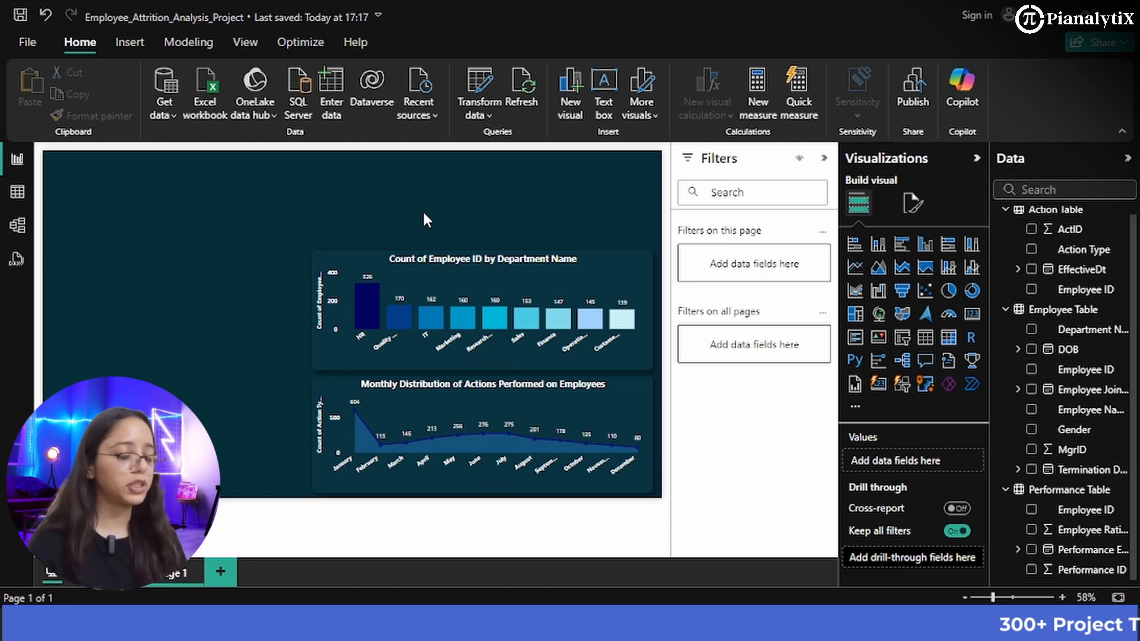
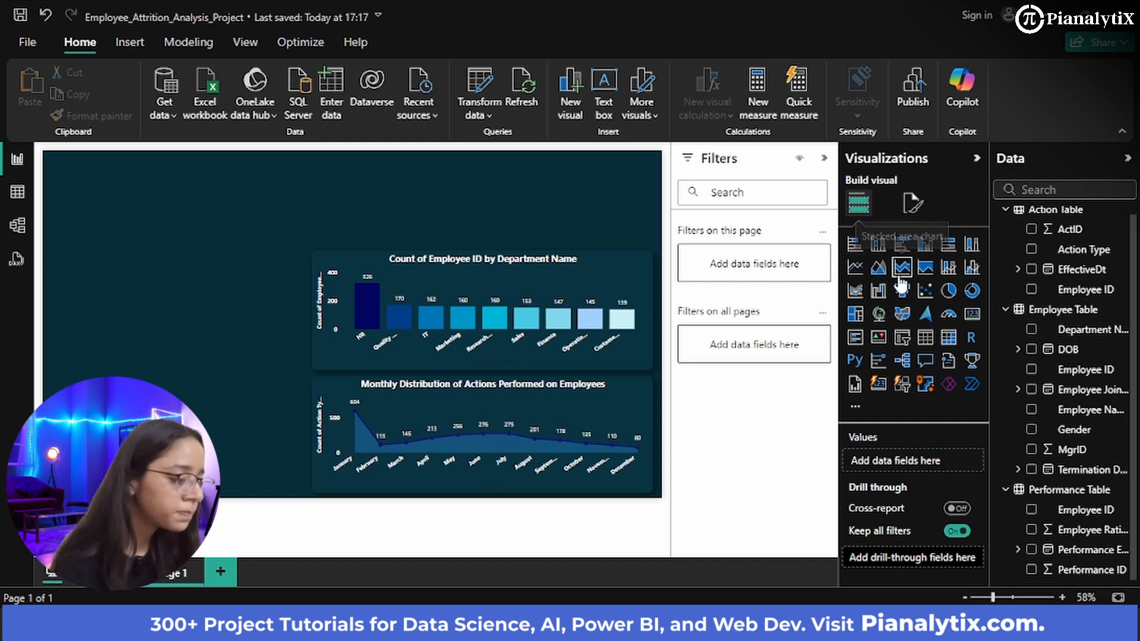
- Add a line chart with Employee Rating from the Performance Table on its Y-axis, aggregated as Average
{"action": "left_click", "coordinate": [855, 271]}
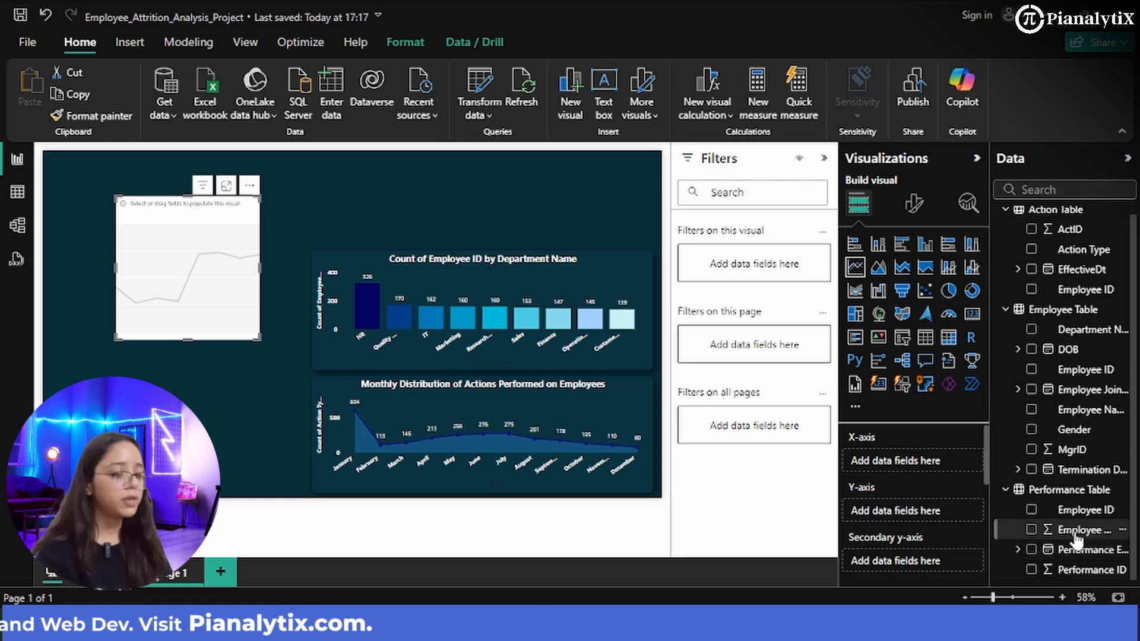
{"action": "left_click_drag", "start_coordinate": [1076, 537], "coordinate": [933, 521]}
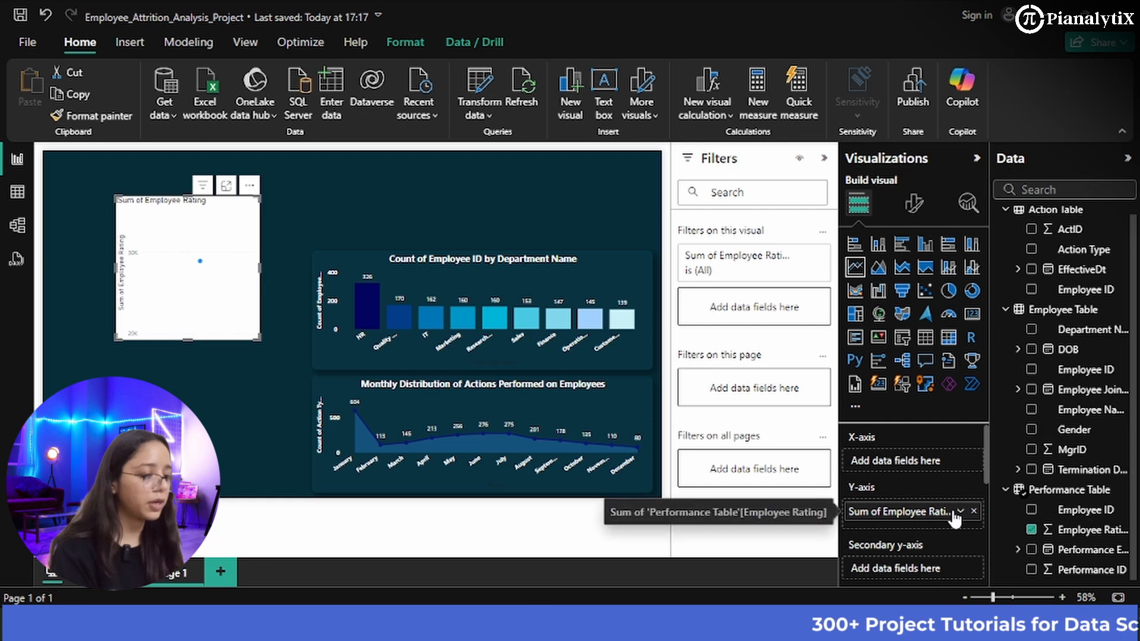
{"action": "left_click", "coordinate": [960, 513]}
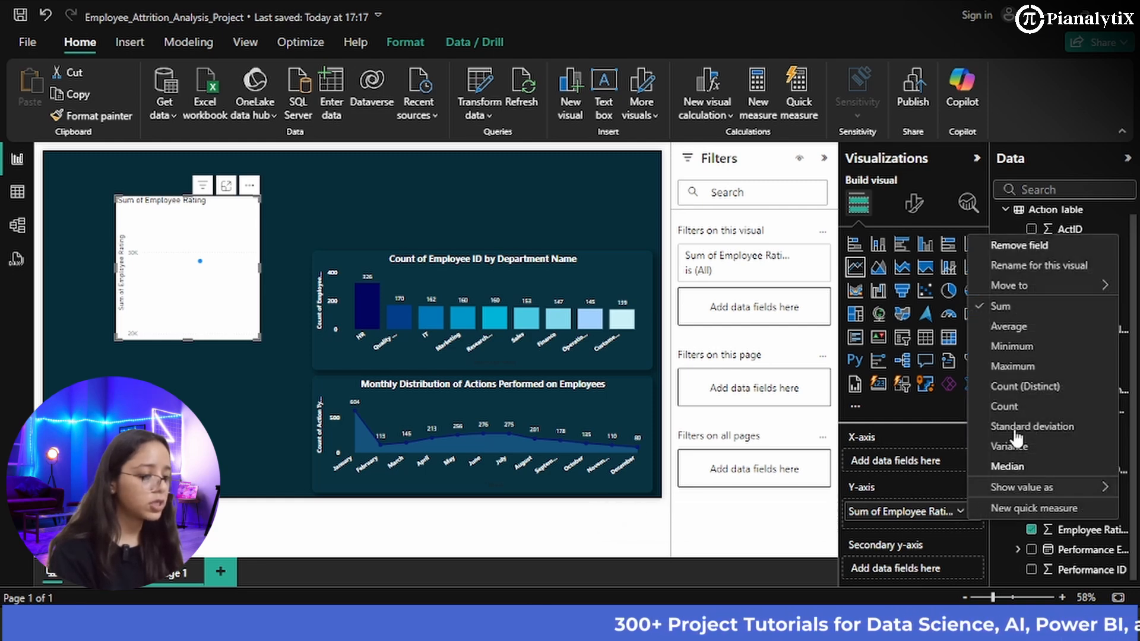
{"action": "left_click", "coordinate": [1007, 327]}
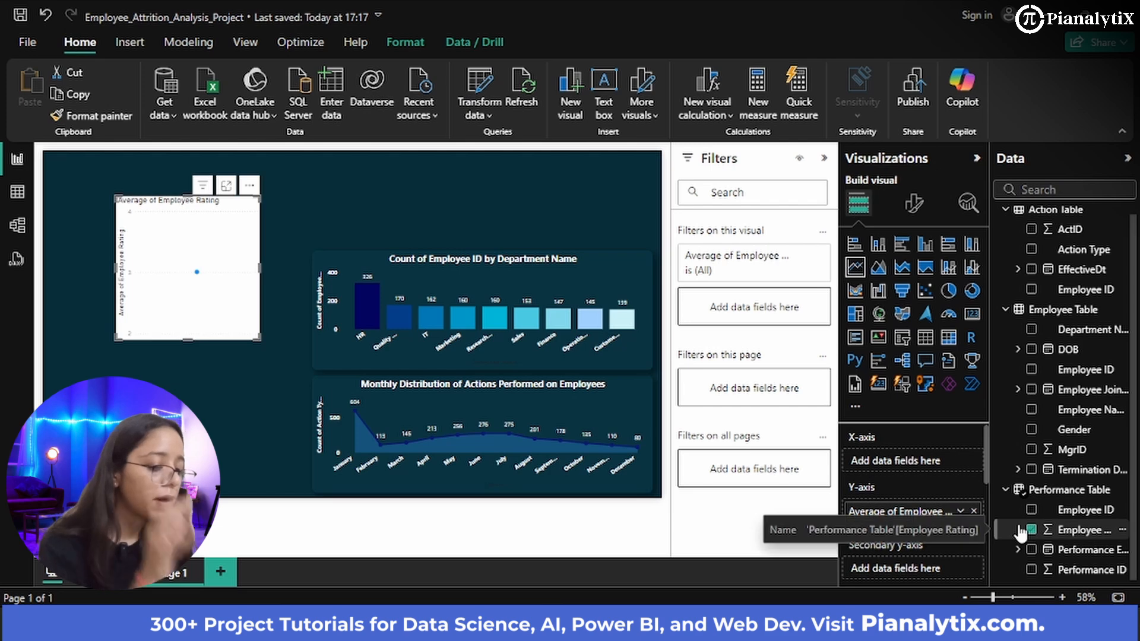
- Put Performance Evaluation Date on the line chart's X-axis with only the Year level, and widen the chart
{"action": "left_click_drag", "start_coordinate": [1080, 555], "coordinate": [919, 468]}
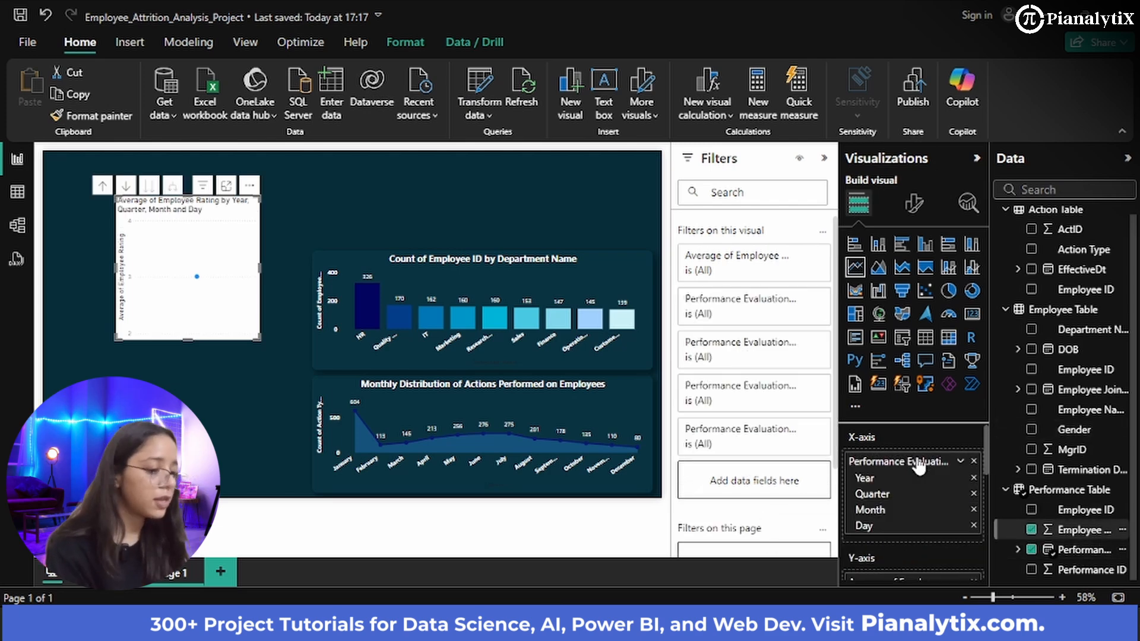
{"action": "left_click", "coordinate": [973, 525]}
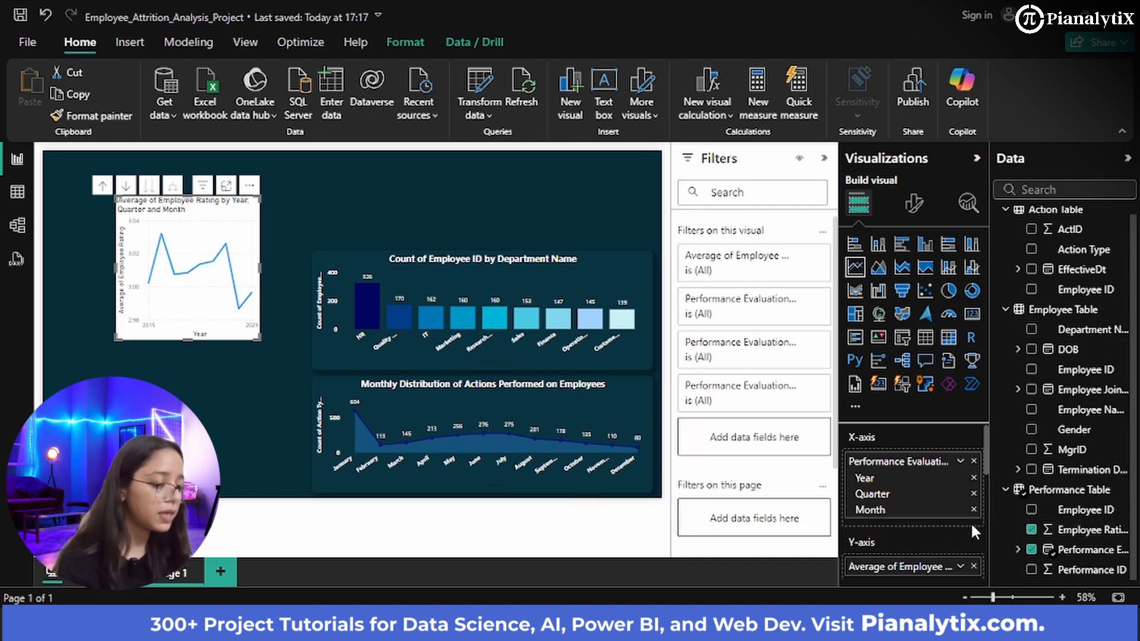
{"action": "left_click", "coordinate": [973, 510]}
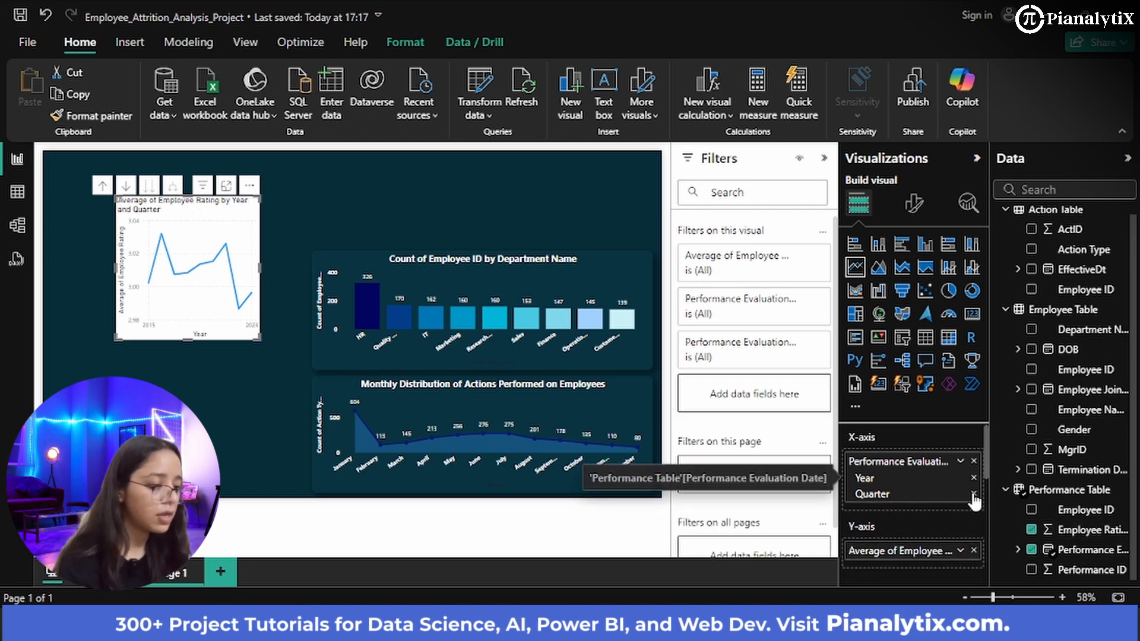
{"action": "left_click", "coordinate": [973, 493]}
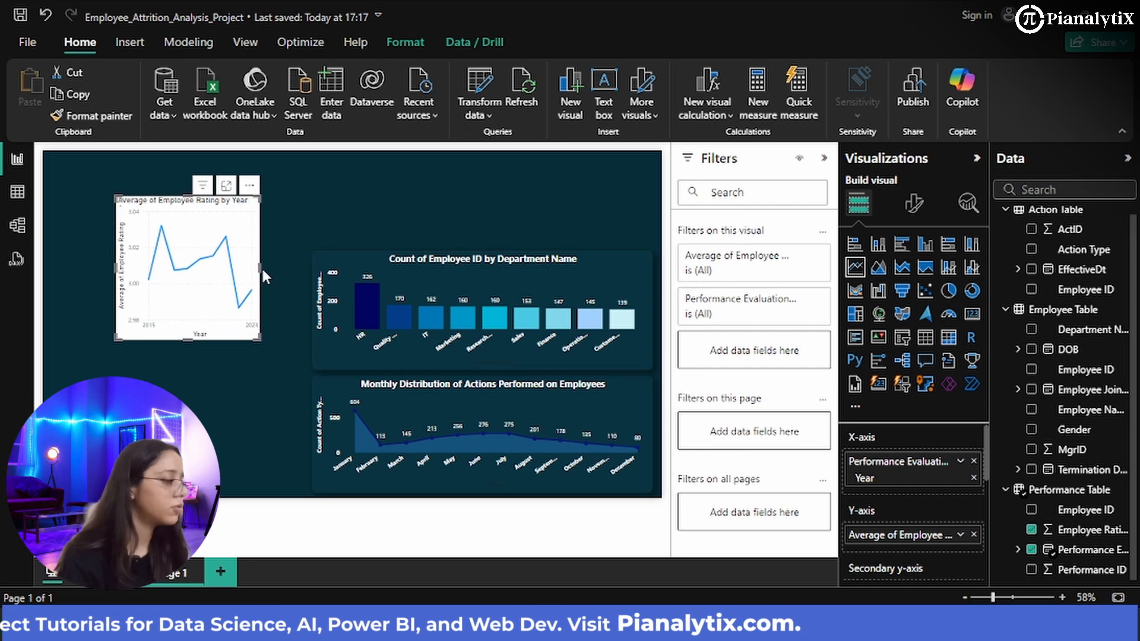
{"action": "left_click_drag", "start_coordinate": [260, 265], "coordinate": [534, 279]}
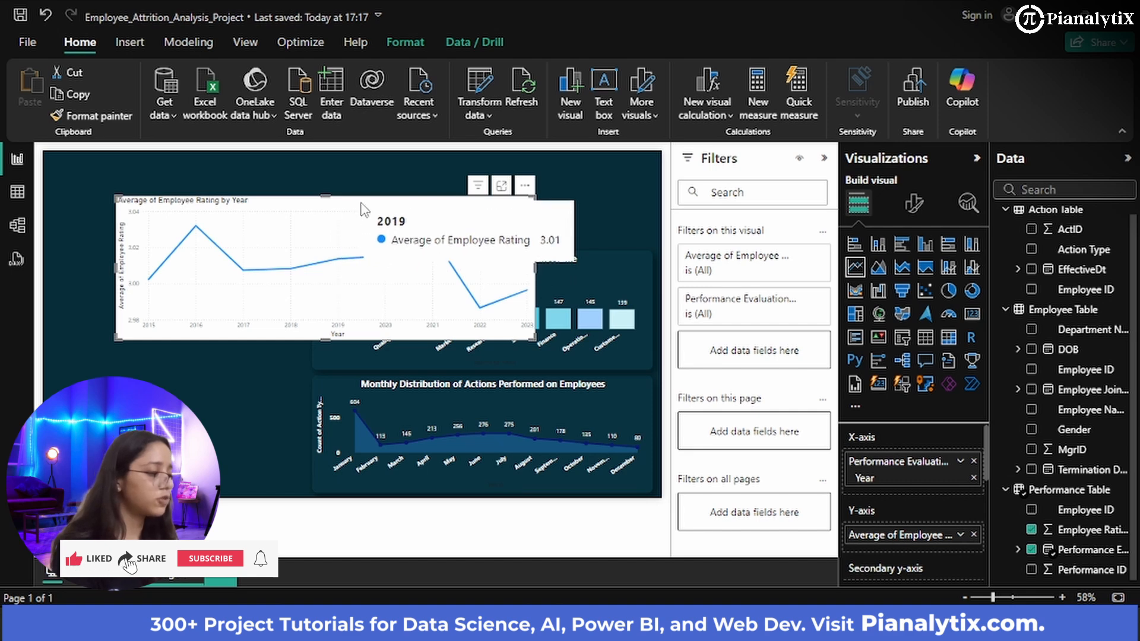
- Shrink the average employee rating line chart and place it in the canvas's upper-right corner, above the department chart
{"action": "left_click_drag", "start_coordinate": [372, 210], "coordinate": [475, 181]}
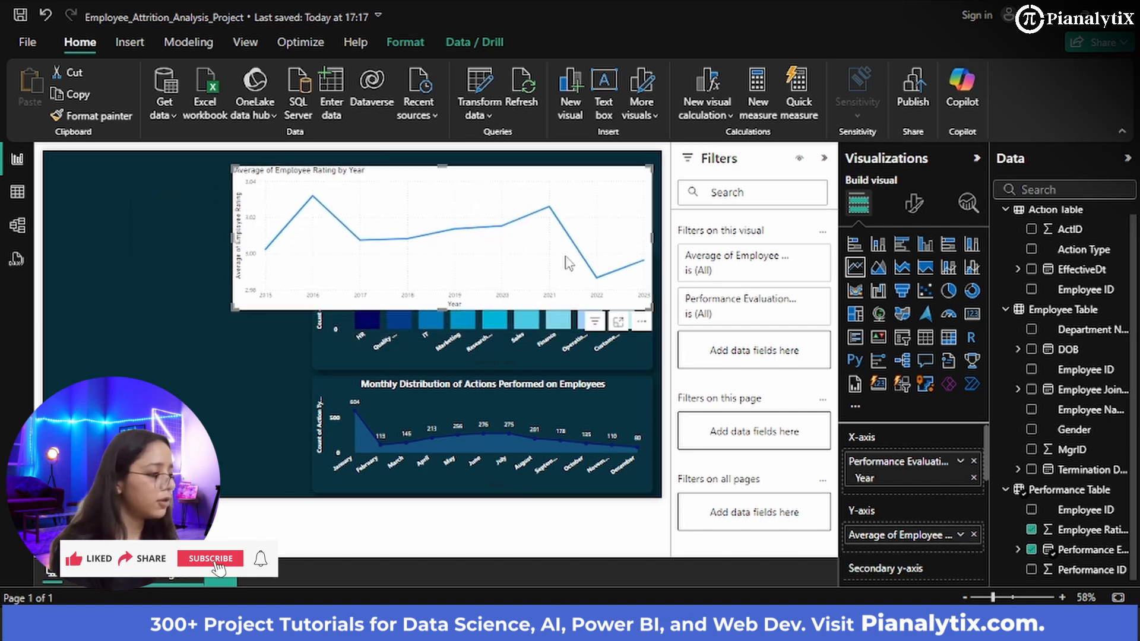
{"action": "left_click_drag", "start_coordinate": [649, 307], "coordinate": [506, 239]}
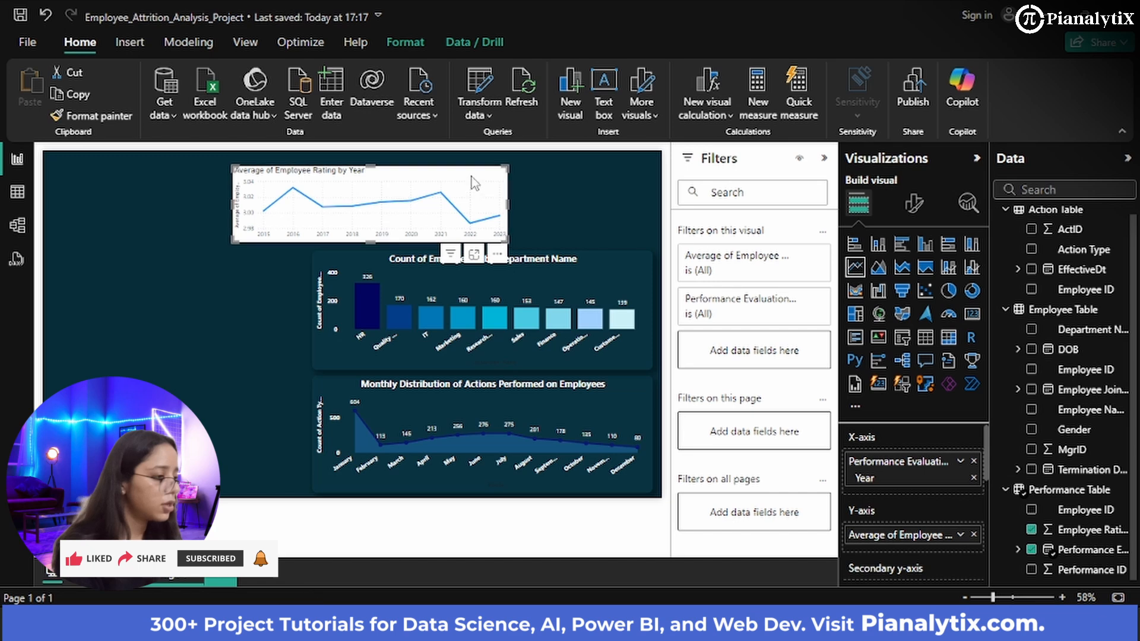
{"action": "left_click_drag", "start_coordinate": [488, 182], "coordinate": [616, 177]}
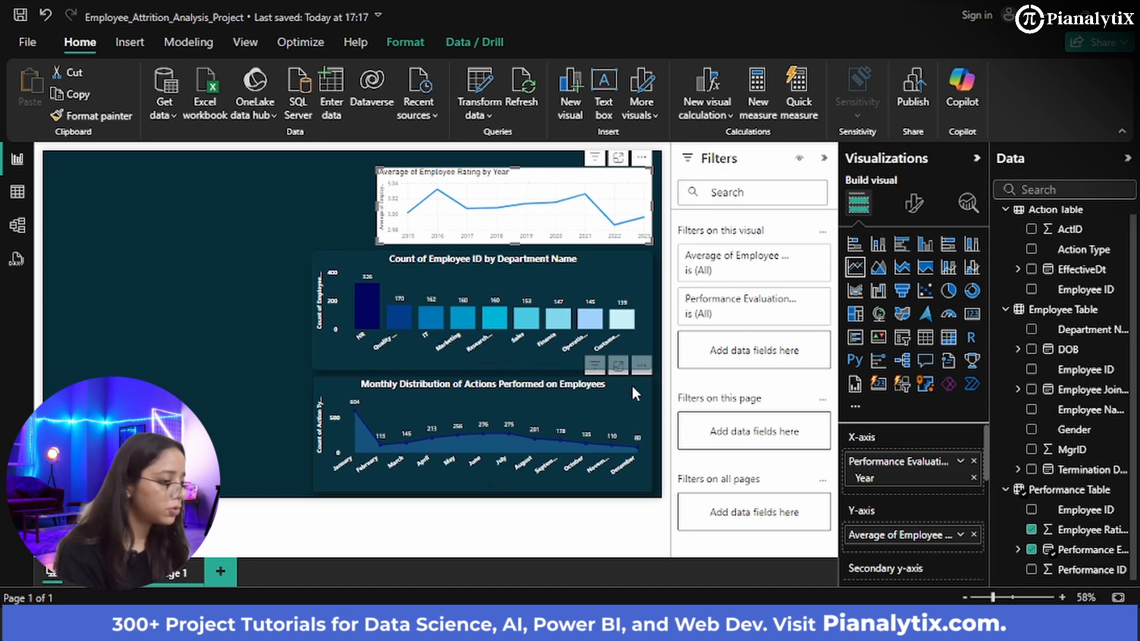
- Widen and shorten the monthly actions chart, then move the department chart down close above it and resize it to the same width
{"action": "left_click", "coordinate": [321, 387]}
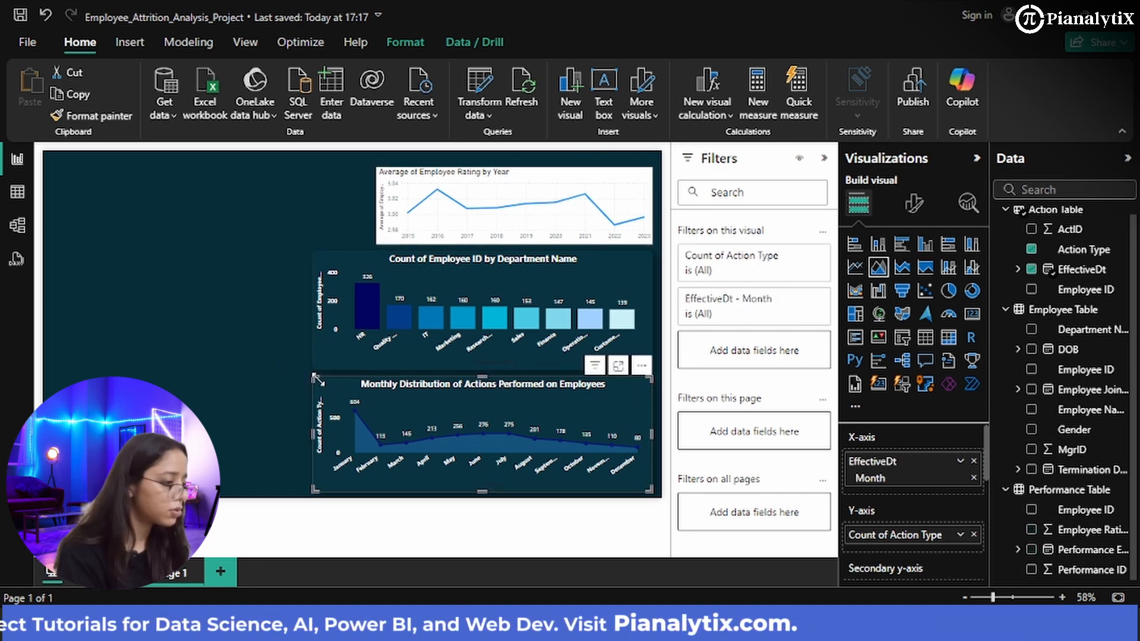
{"action": "left_click_drag", "start_coordinate": [321, 383], "coordinate": [294, 391]}
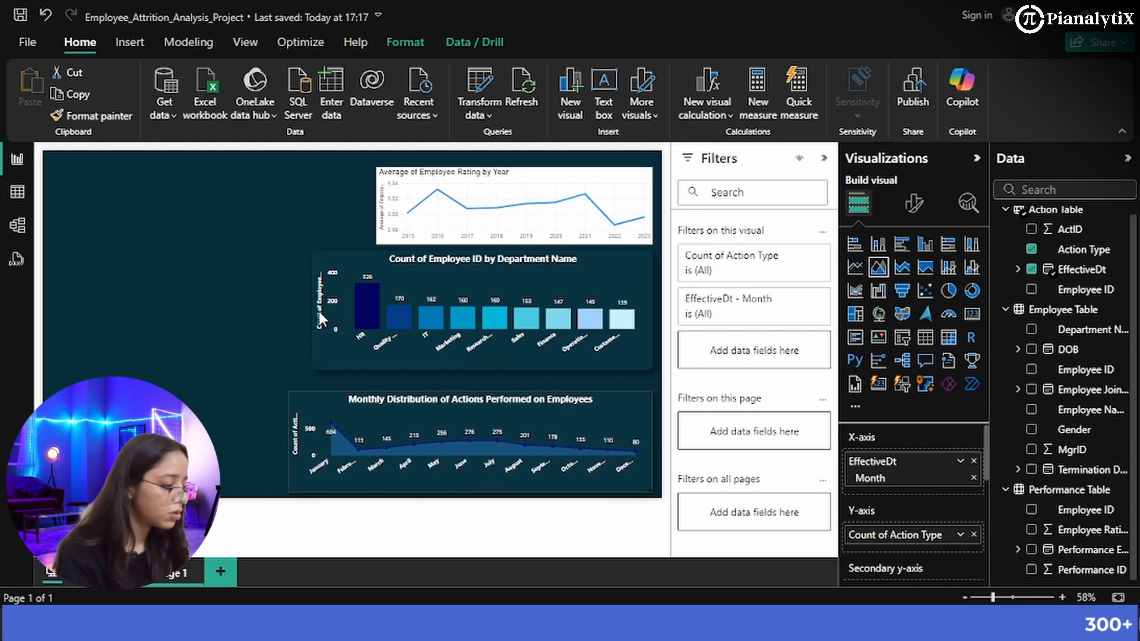
{"action": "left_click", "coordinate": [327, 295]}
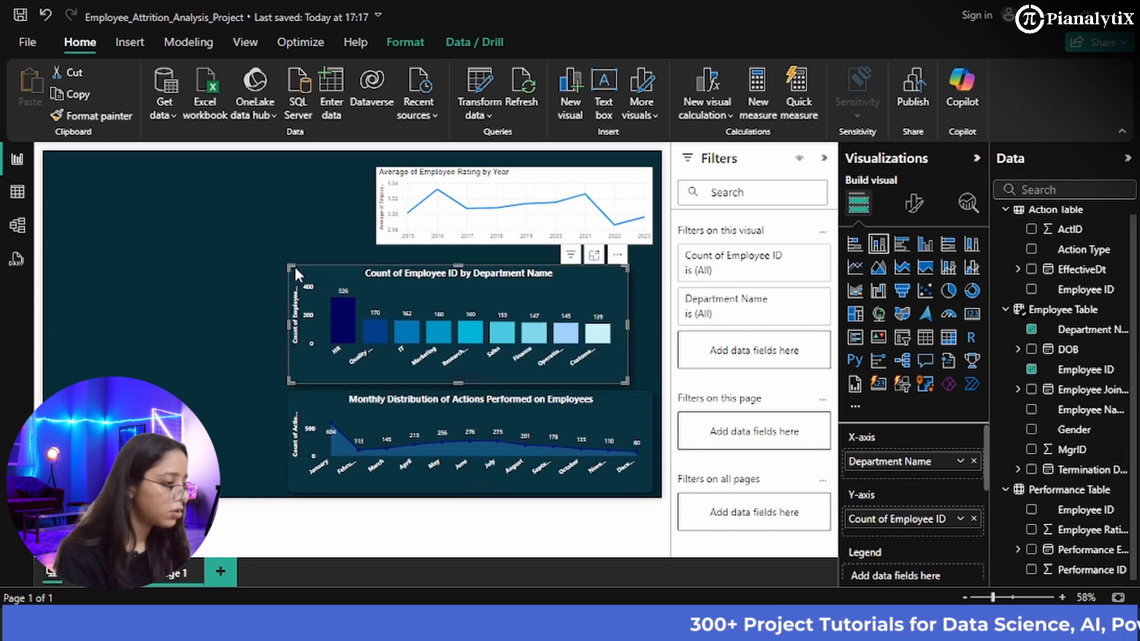
{"action": "mouse_move", "coordinate": [295, 267]}
{"action": "left_mouse_down"}
{"action": "mouse_move", "coordinate": [306, 272]}
{"action": "mouse_move", "coordinate": [291, 272]}
{"action": "left_mouse_up"}
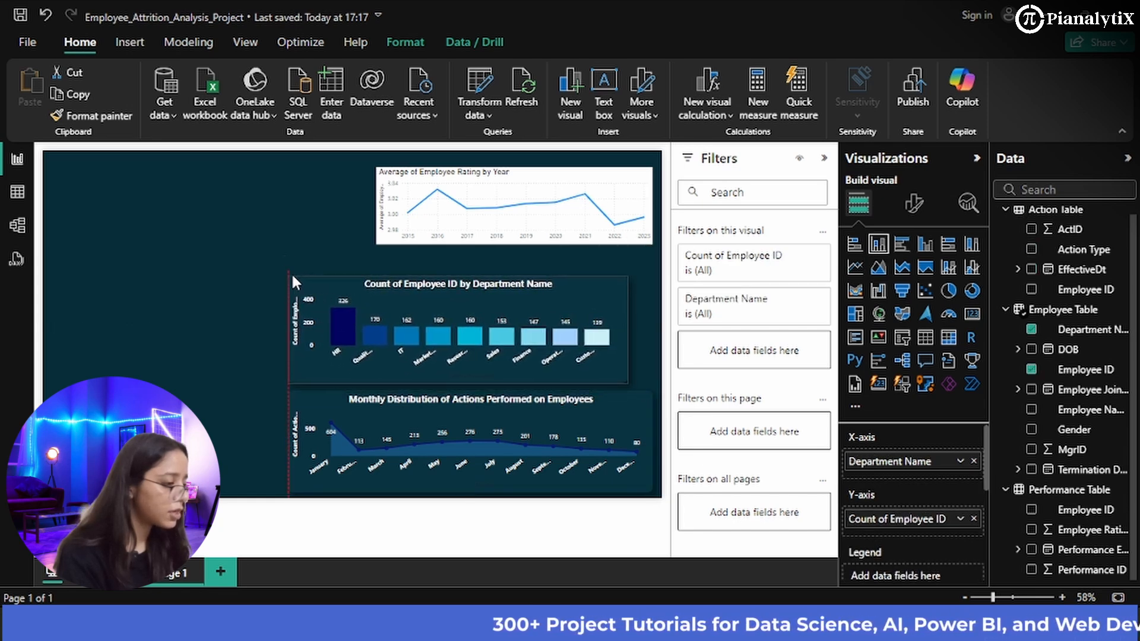
{"action": "left_click_drag", "start_coordinate": [625, 334], "coordinate": [653, 332]}
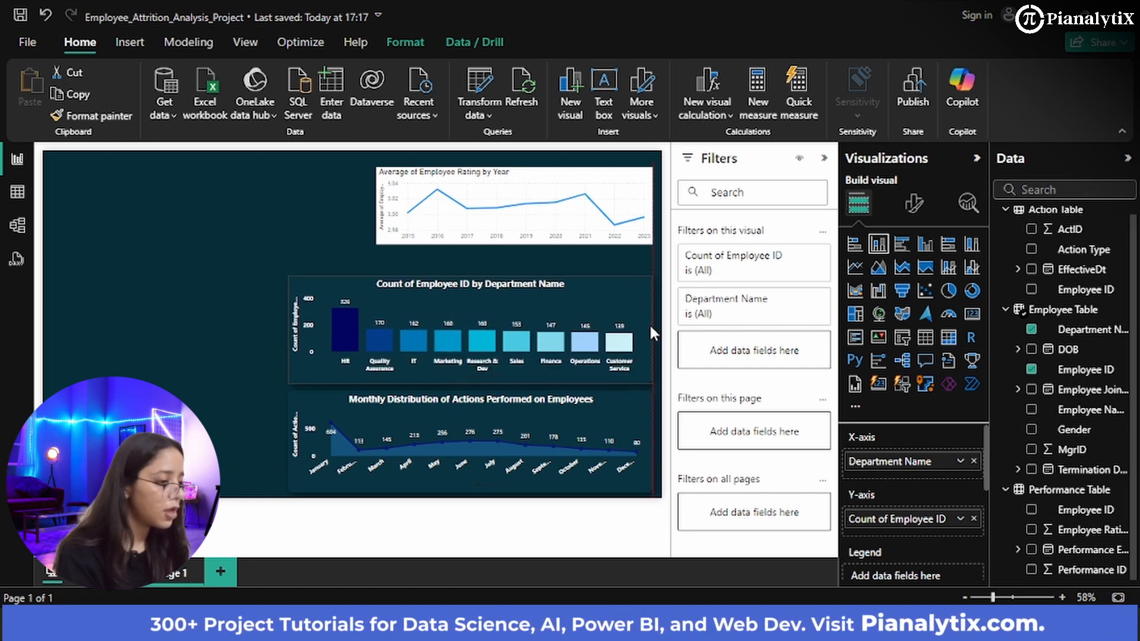
{"action": "left_click", "coordinate": [651, 325]}
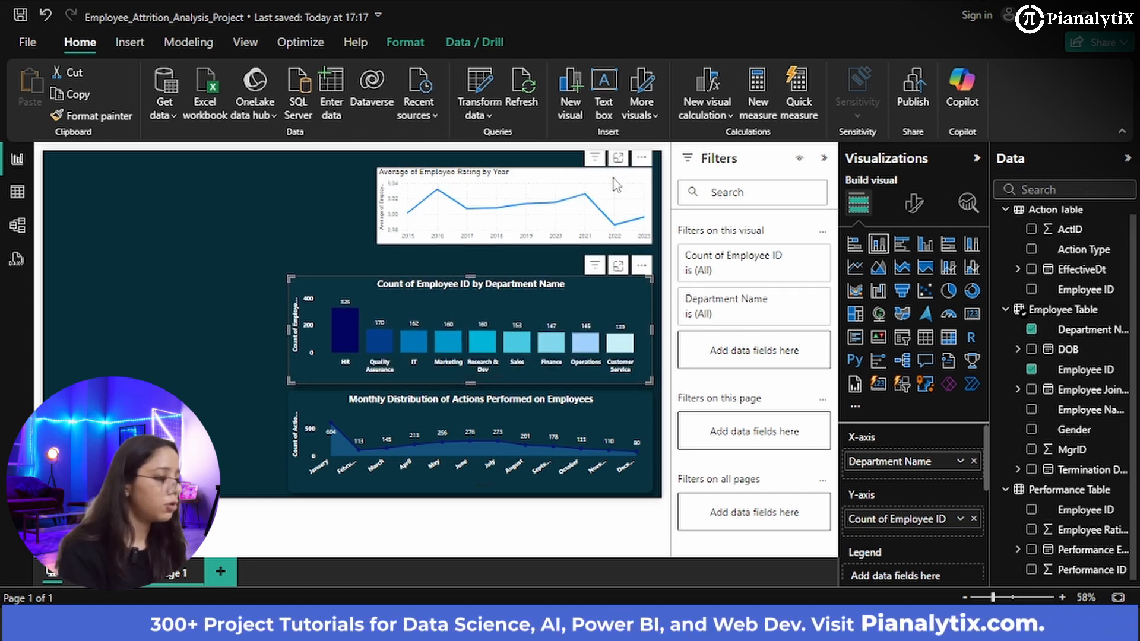
- Move the line chart down closer to the department chart and widen it to align with that chart's left edge
{"action": "left_click_drag", "start_coordinate": [608, 195], "coordinate": [617, 203]}
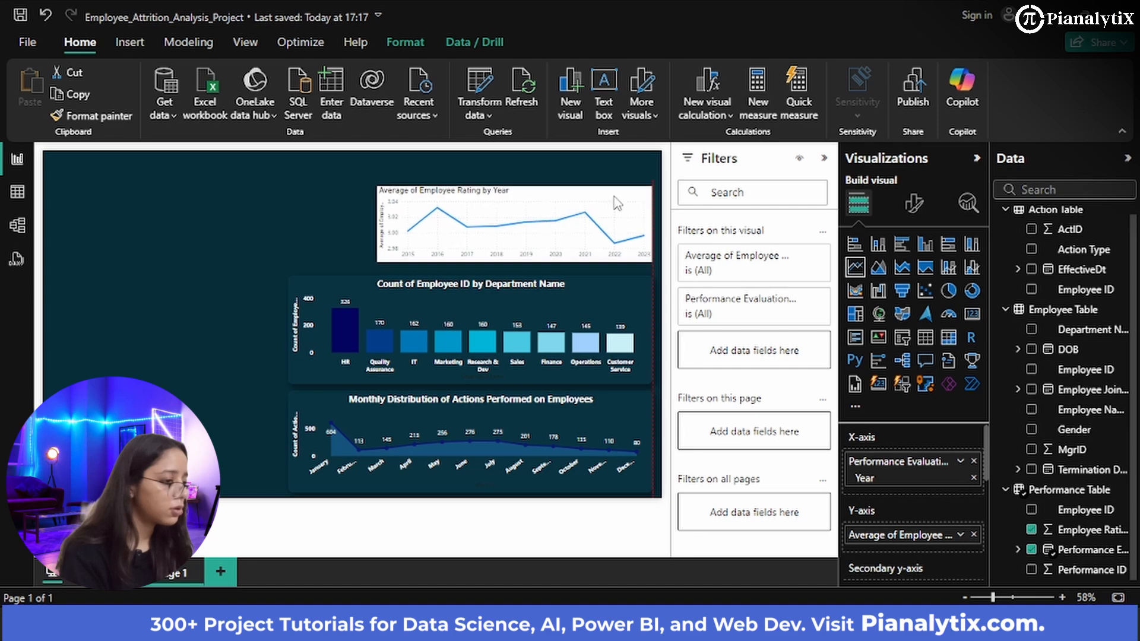
{"action": "left_click_drag", "start_coordinate": [377, 225], "coordinate": [342, 236]}
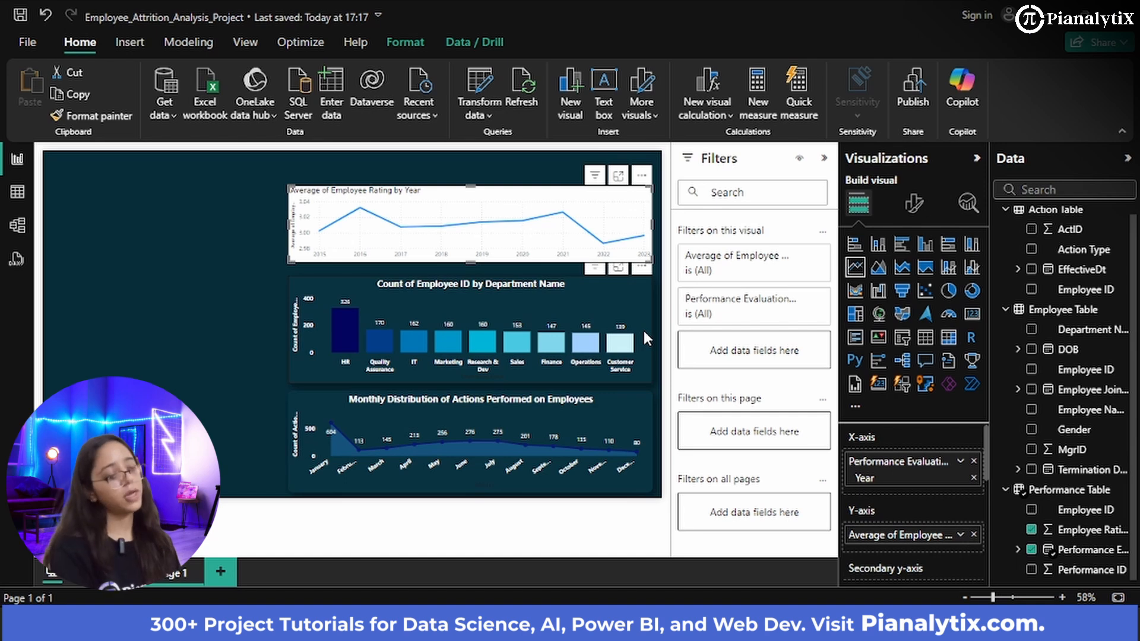
- Copy the department chart's formatting onto the average employee rating line chart with Format painter
{"action": "left_click", "coordinate": [628, 298]}
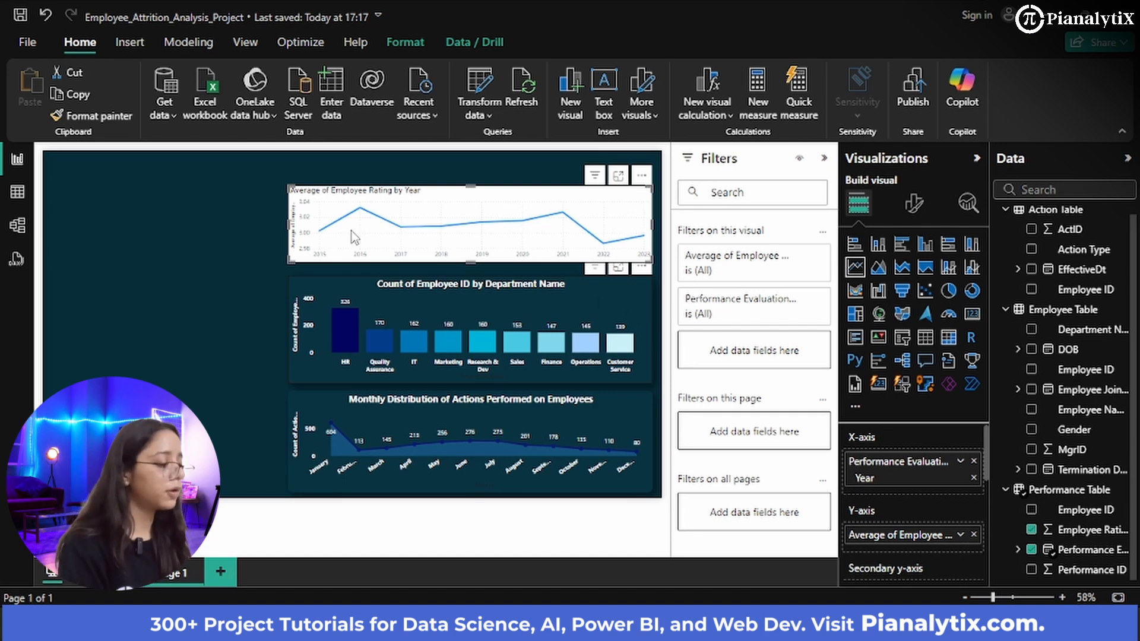
{"action": "left_click", "coordinate": [112, 116]}
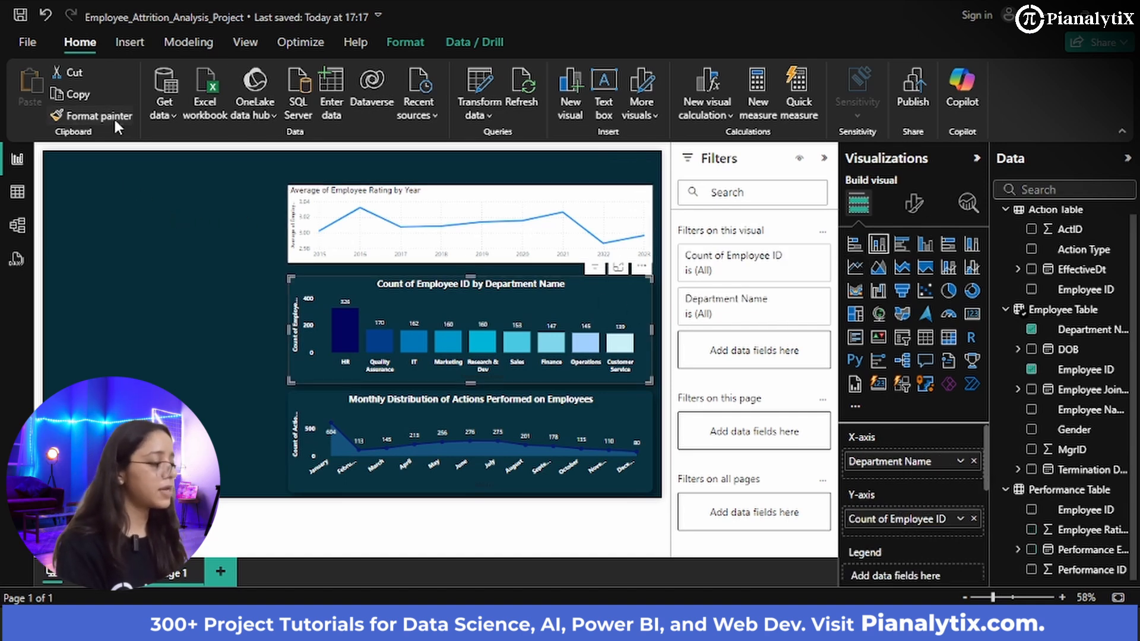
{"action": "left_click", "coordinate": [456, 185]}
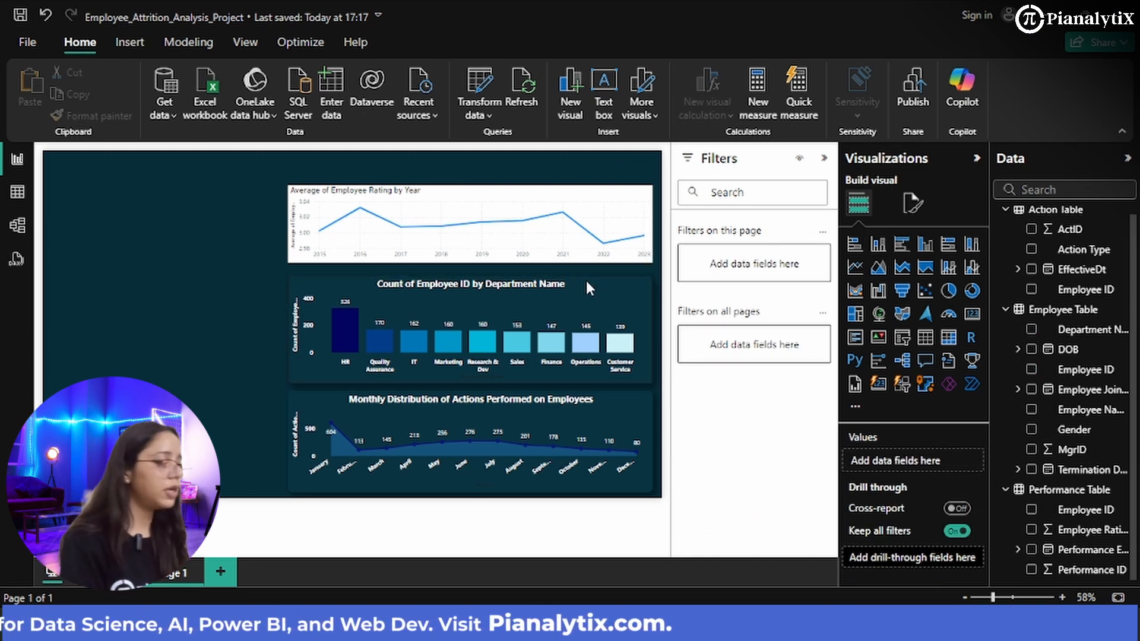
{"action": "left_click", "coordinate": [115, 116]}
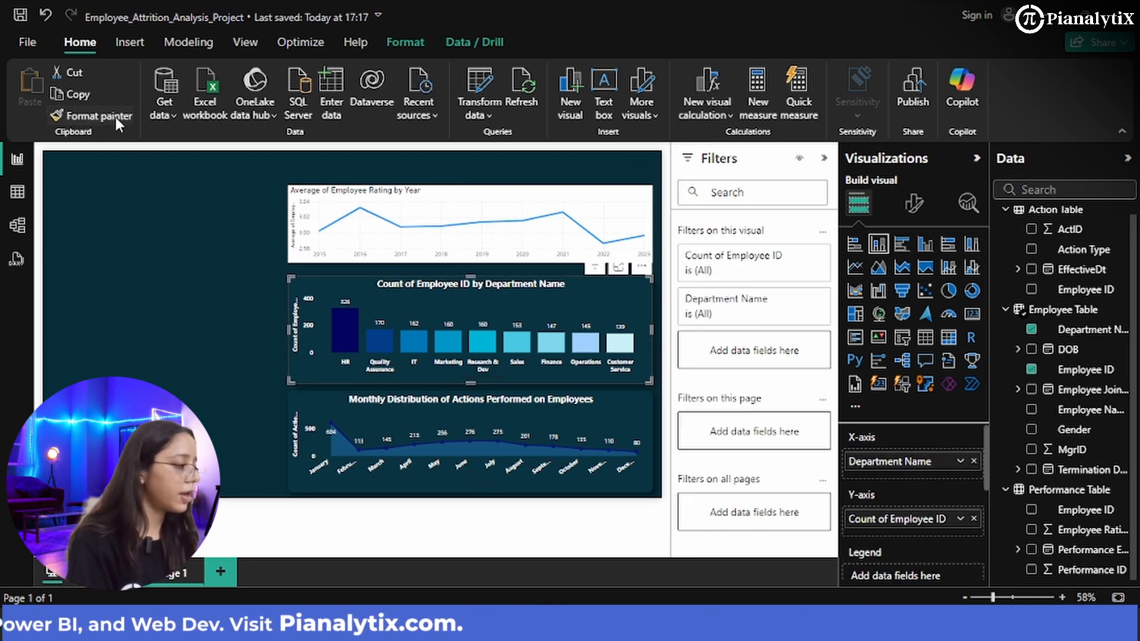
{"action": "left_click", "coordinate": [417, 203]}
{"action": "left_click", "coordinate": [417, 203]}
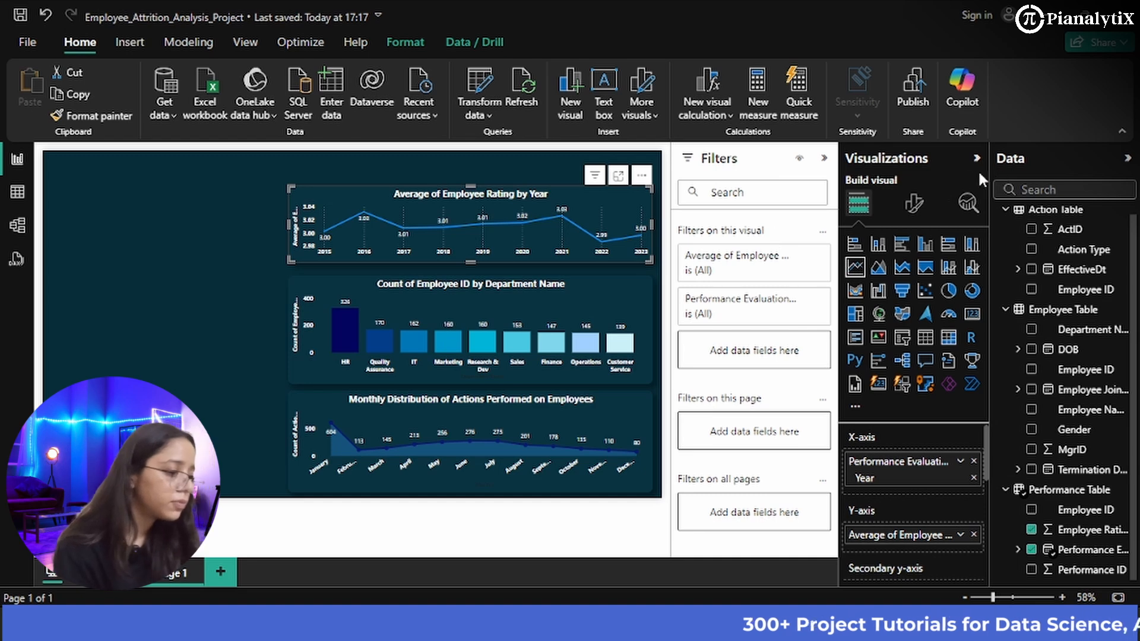
- Turn off the vertical gridlines of the average employee rating line chart
{"action": "left_click", "coordinate": [914, 203]}
{"action": "scroll", "coordinate": [910, 411], "scroll_direction": "down", "scroll_amount": 3}
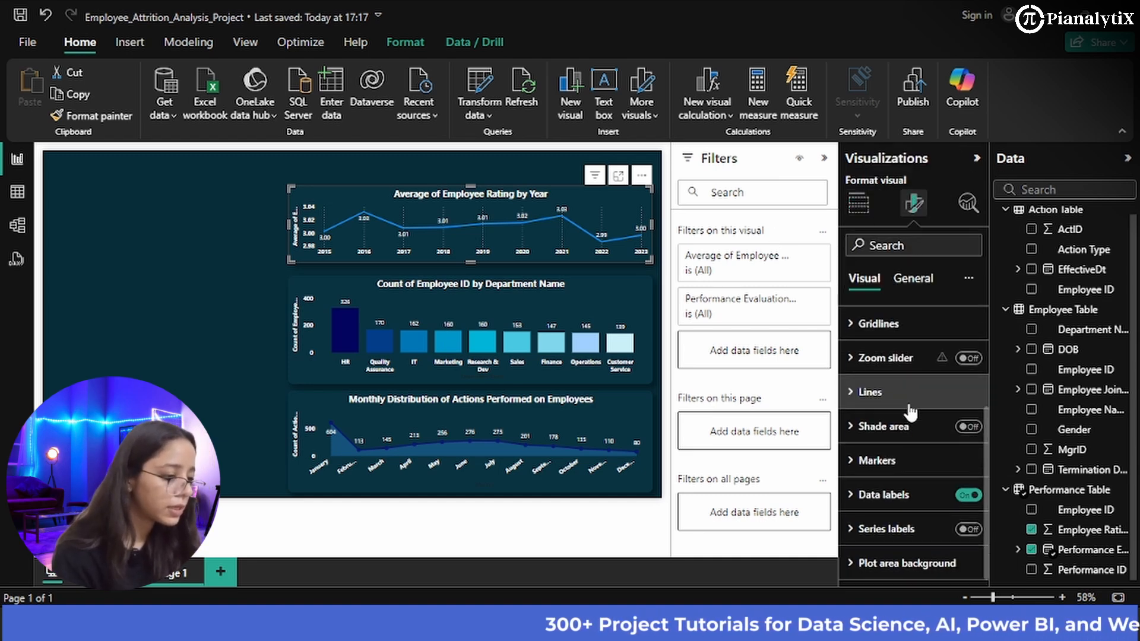
{"action": "left_click", "coordinate": [917, 328]}
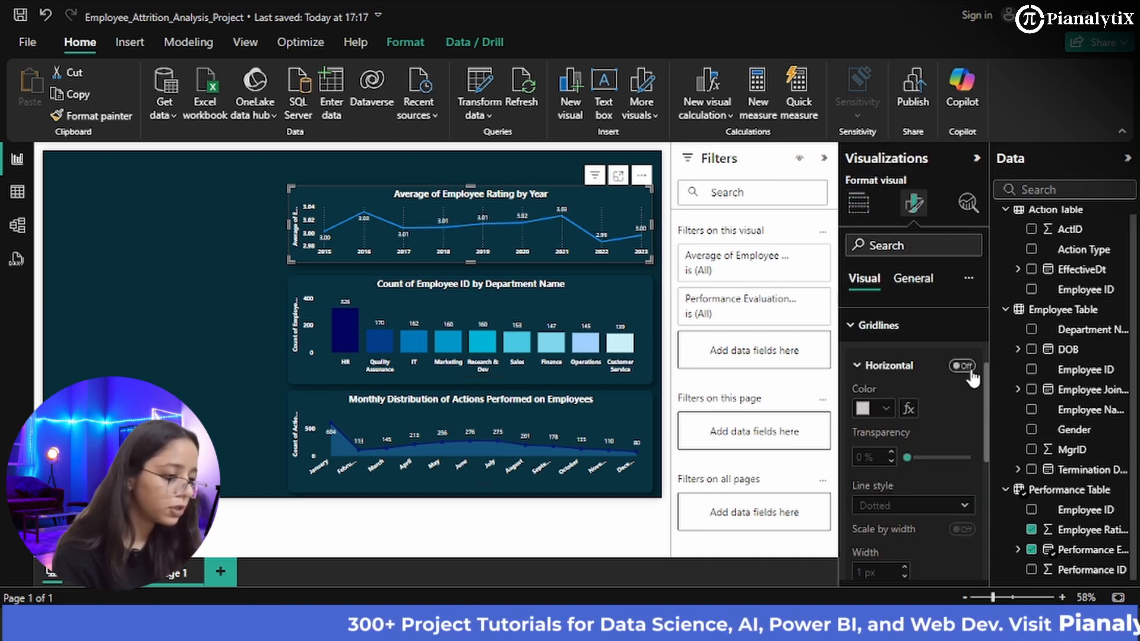
{"action": "scroll", "coordinate": [928, 511], "scroll_direction": "down", "scroll_amount": 3}
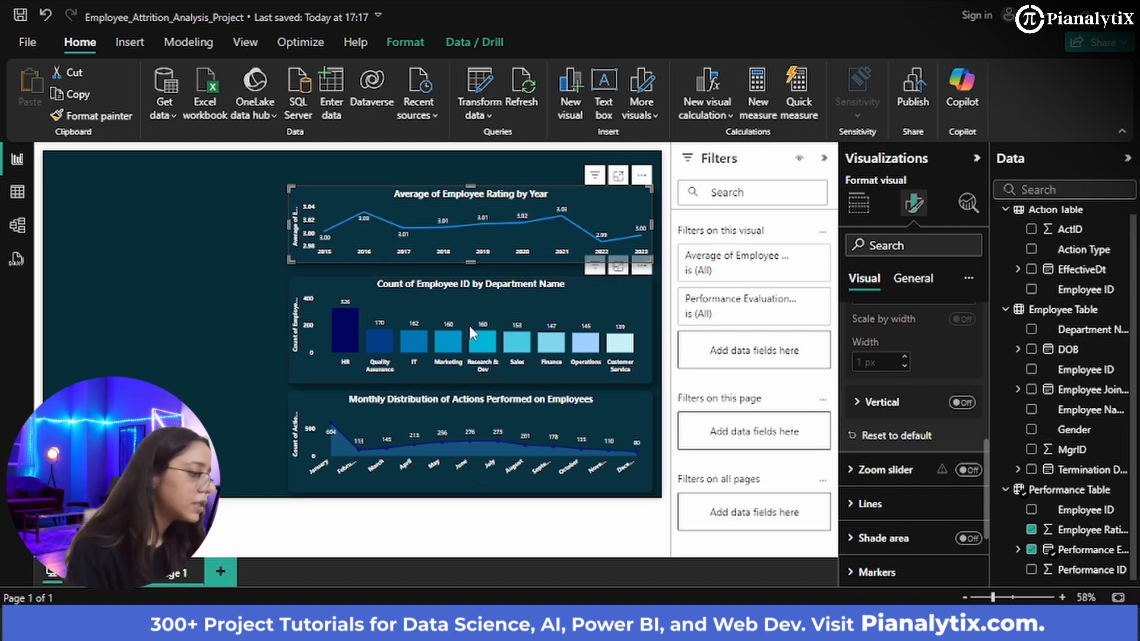
- Review the line chart's X-axis settings and turn off its Y-axis title
{"action": "scroll", "coordinate": [890, 410], "scroll_direction": "up", "scroll_amount": 5}
{"action": "left_click", "coordinate": [893, 326]}
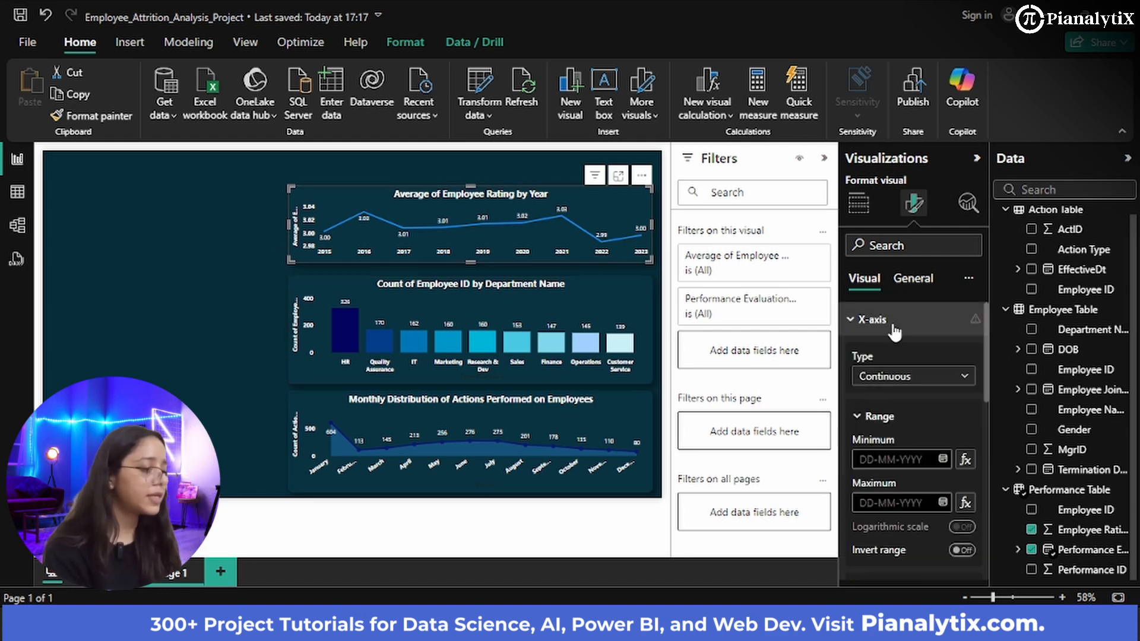
{"action": "scroll", "coordinate": [902, 376], "scroll_direction": "down", "scroll_amount": 3}
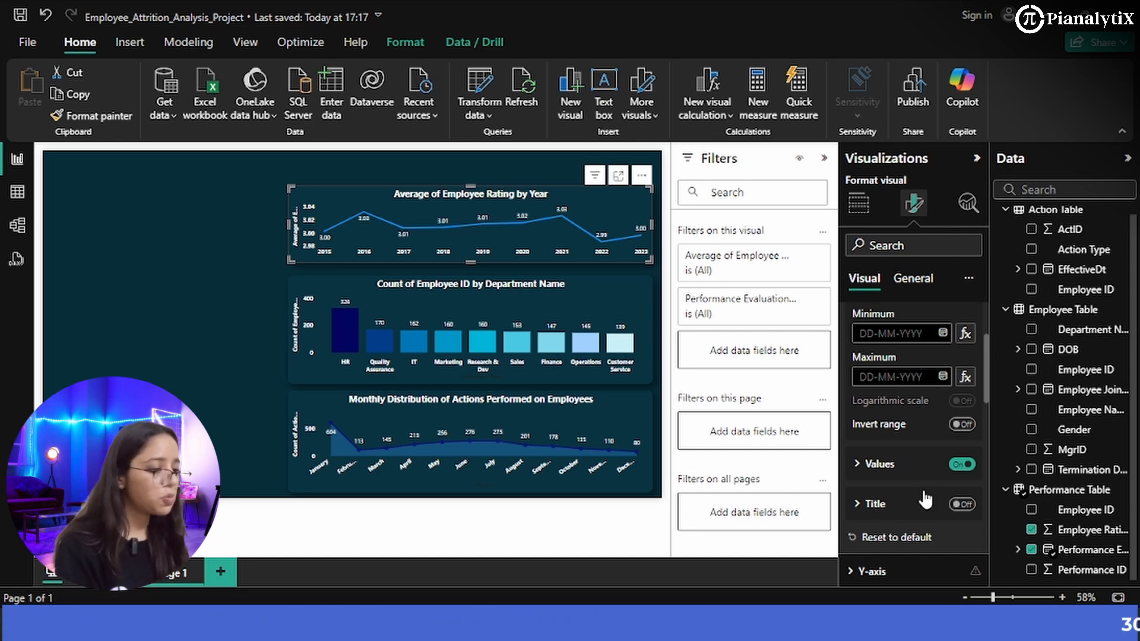
{"action": "scroll", "coordinate": [924, 500], "scroll_direction": "down", "scroll_amount": 1}
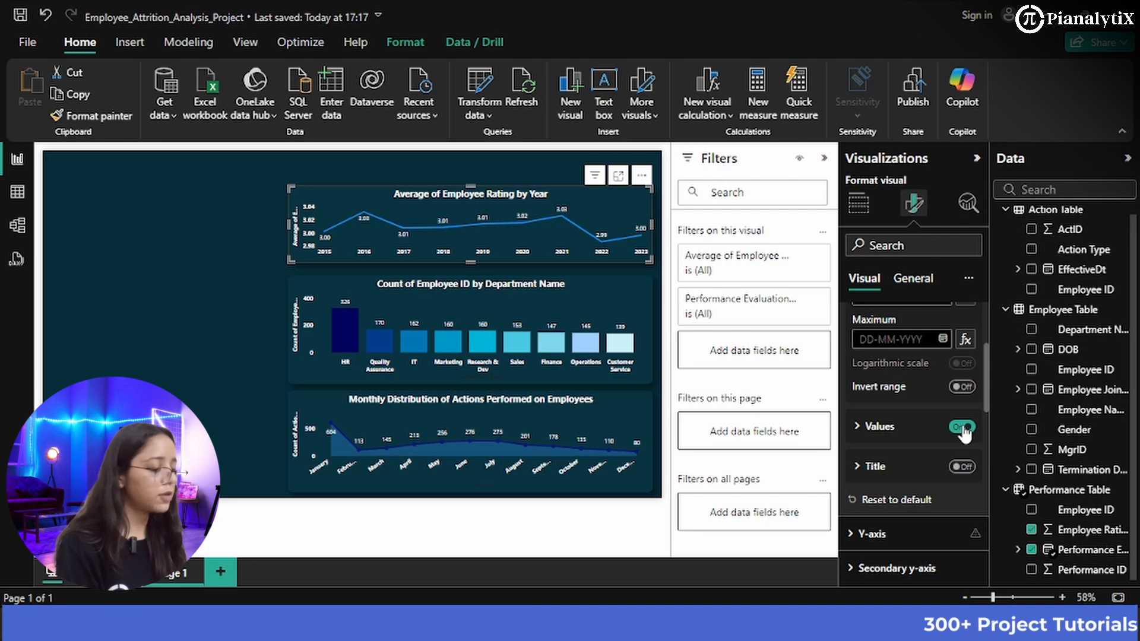
{"action": "scroll", "coordinate": [914, 475], "scroll_direction": "up", "scroll_amount": 4}
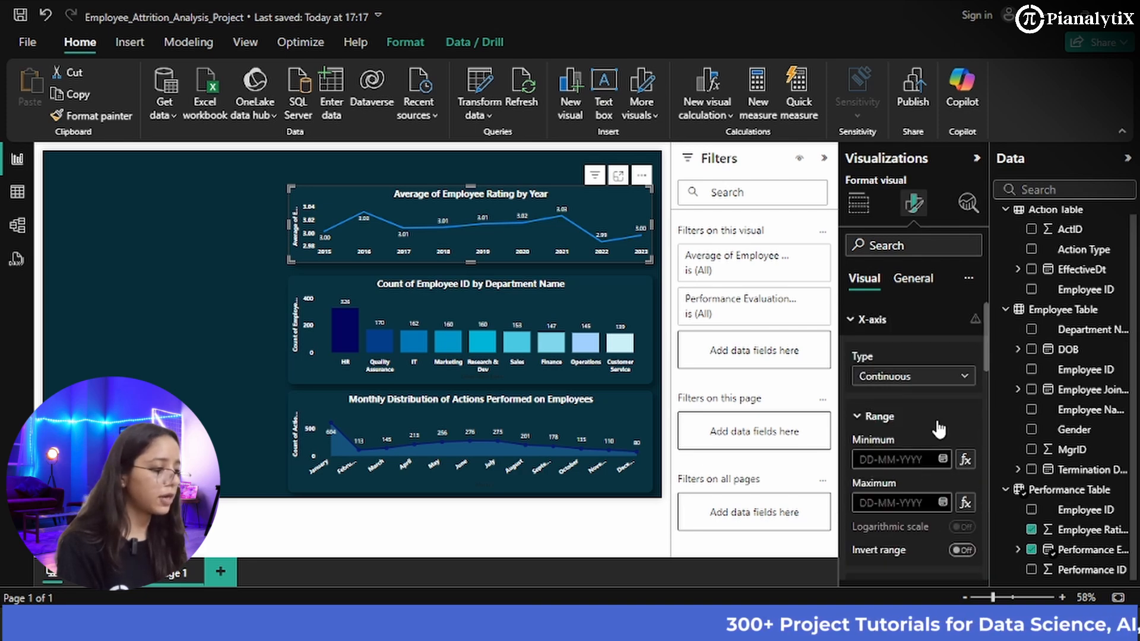
{"action": "left_click", "coordinate": [896, 321]}
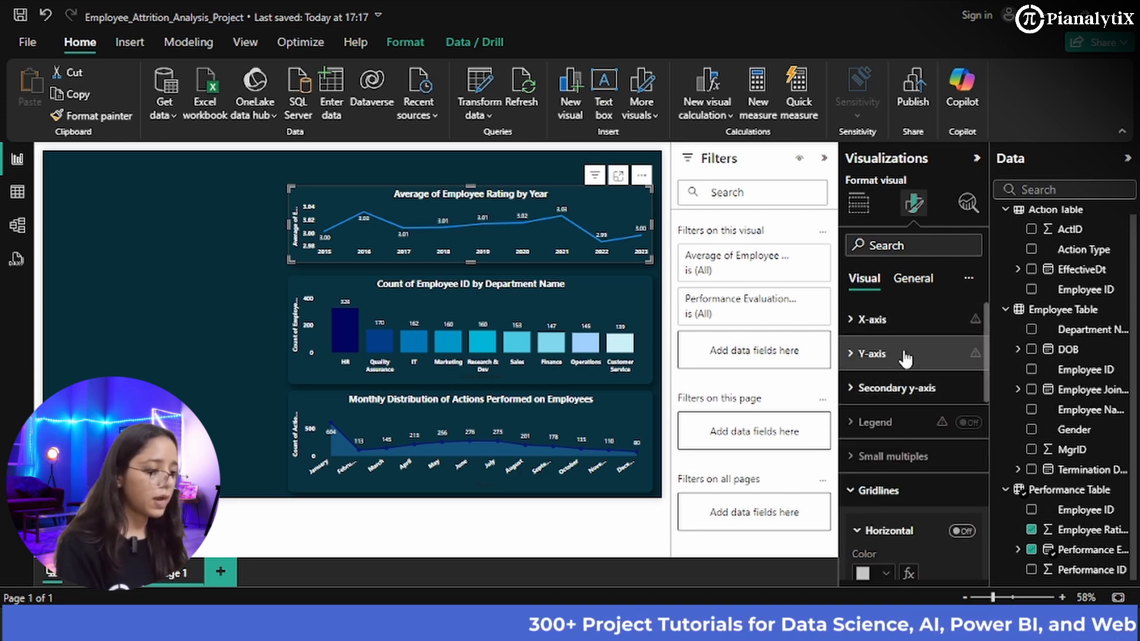
{"action": "left_click", "coordinate": [905, 351]}
{"action": "scroll", "coordinate": [905, 350], "scroll_direction": "down", "scroll_amount": 3}
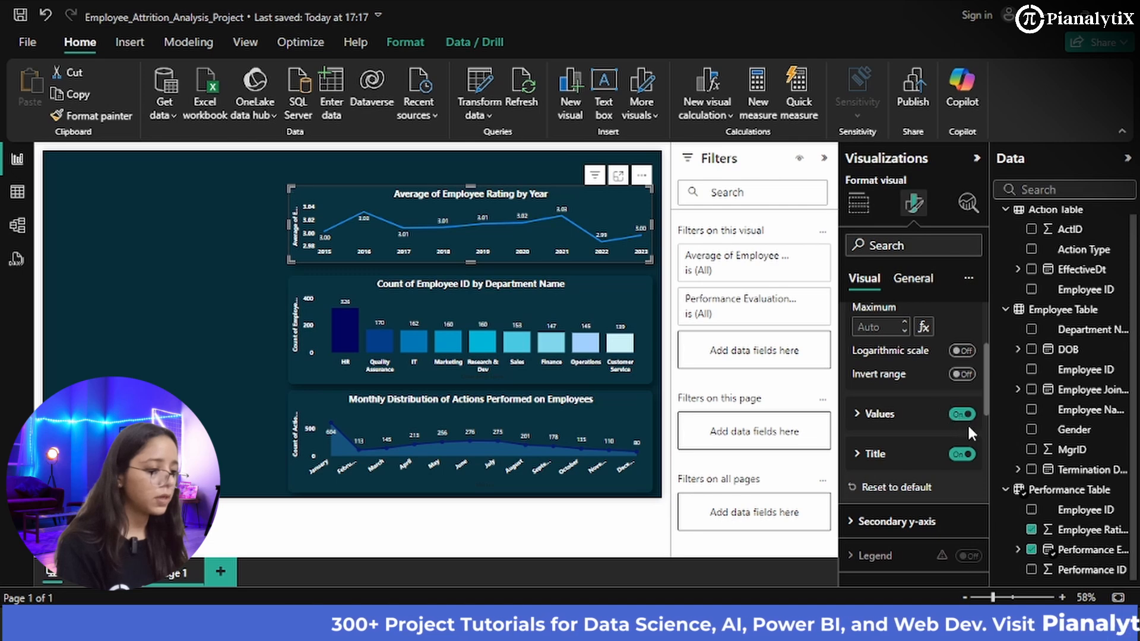
{"action": "left_click", "coordinate": [963, 455]}
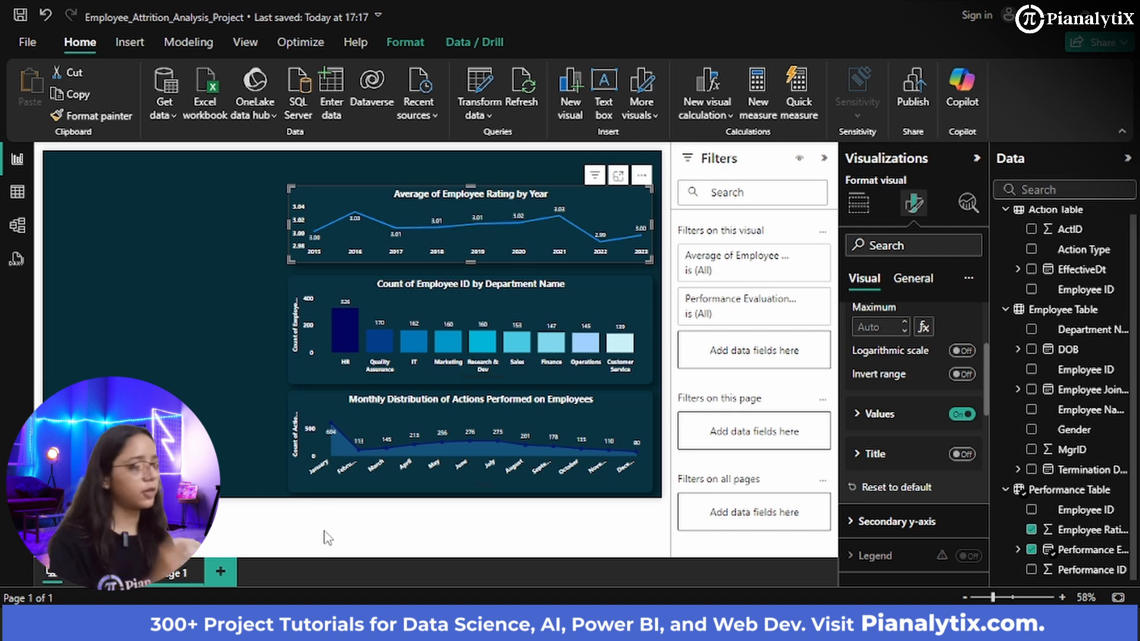
- Insert a separate pie chart, move it to the canvas's lower-left area and narrow it to fit beside the monthly actions chart
{"action": "left_click", "coordinate": [191, 390]}
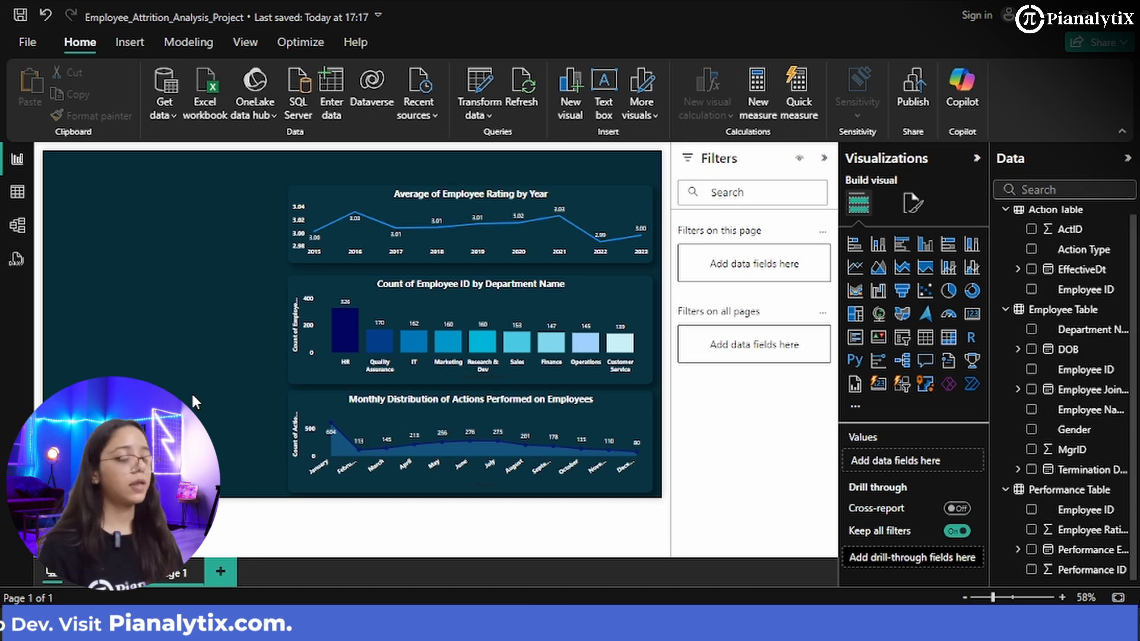
{"action": "left_click", "coordinate": [949, 291]}
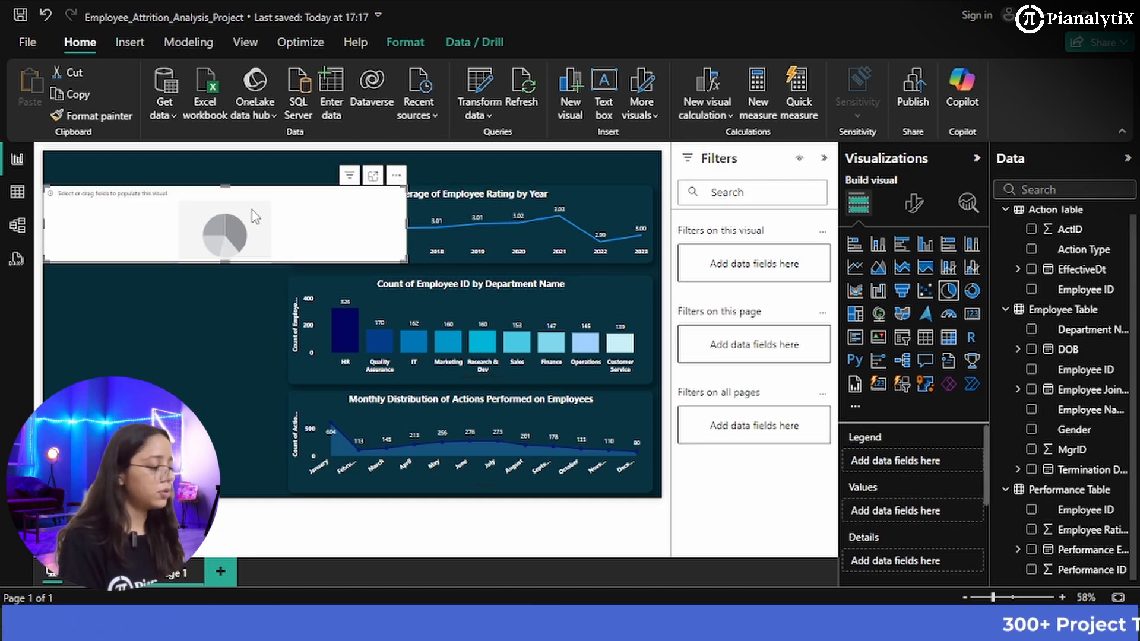
{"action": "left_click_drag", "start_coordinate": [306, 232], "coordinate": [305, 404]}
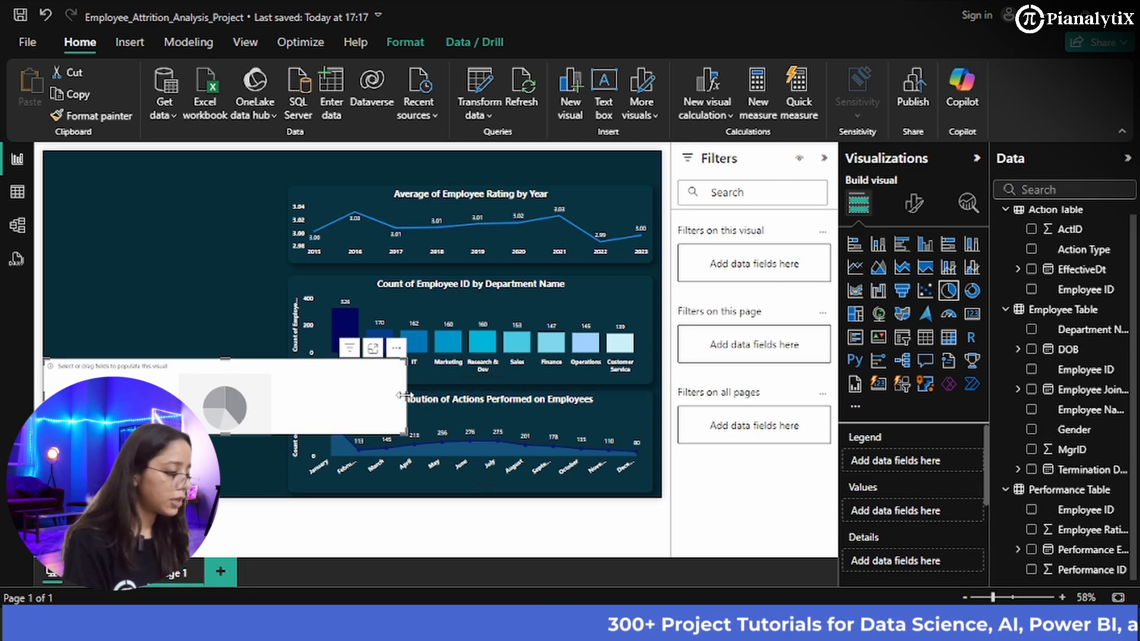
{"action": "left_click_drag", "start_coordinate": [407, 404], "coordinate": [145, 412]}
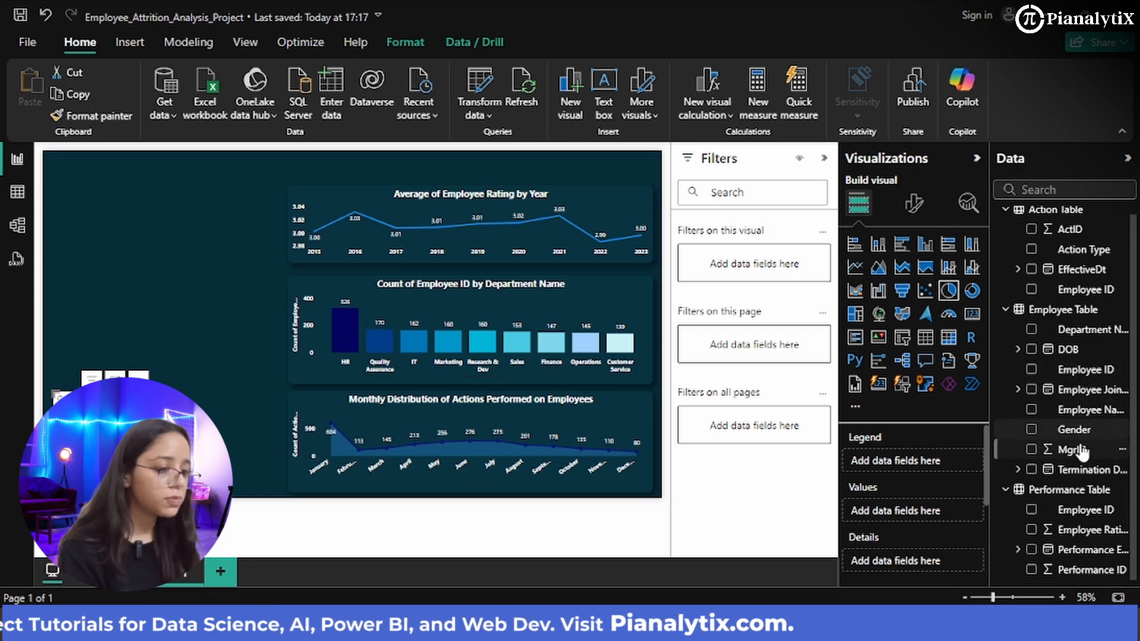
- Set Gender as the pie chart's legend and the count of Employee ID from the Employee Table as its values
{"action": "left_click_drag", "start_coordinate": [1076, 440], "coordinate": [935, 473]}
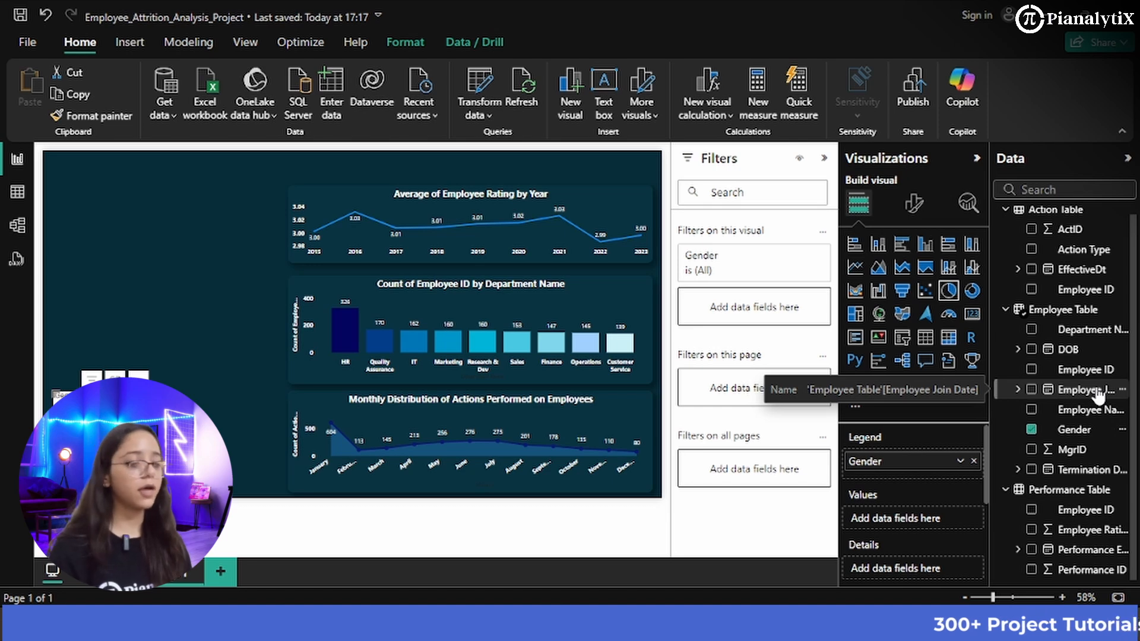
{"action": "left_click_drag", "start_coordinate": [1086, 369], "coordinate": [934, 529]}
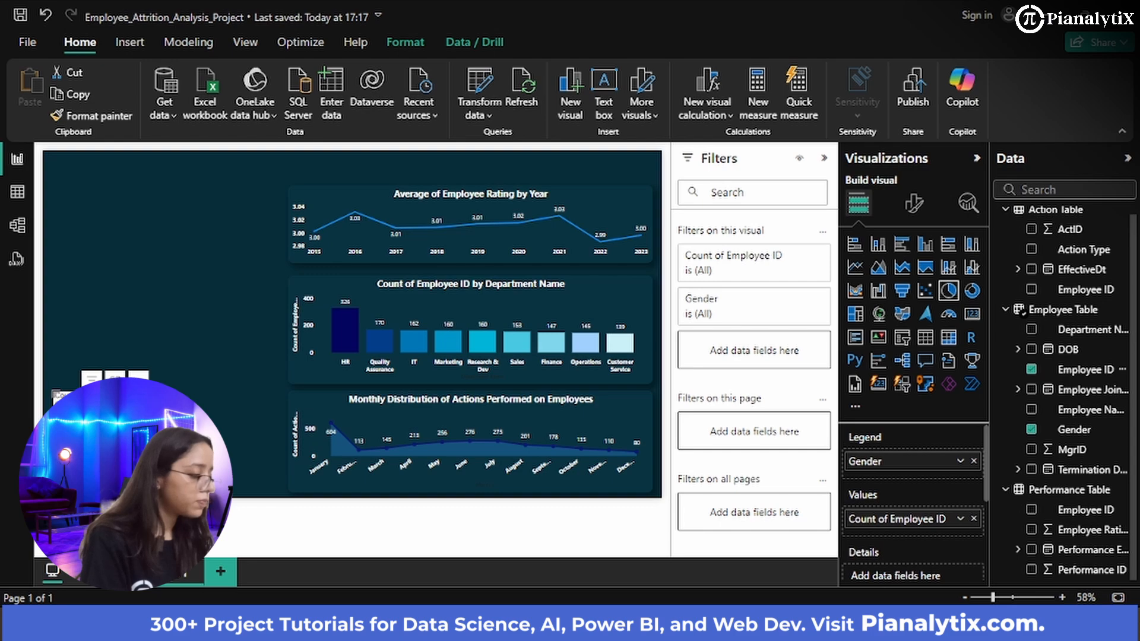
{"action": "left_click_drag", "start_coordinate": [179, 440], "coordinate": [181, 440]}
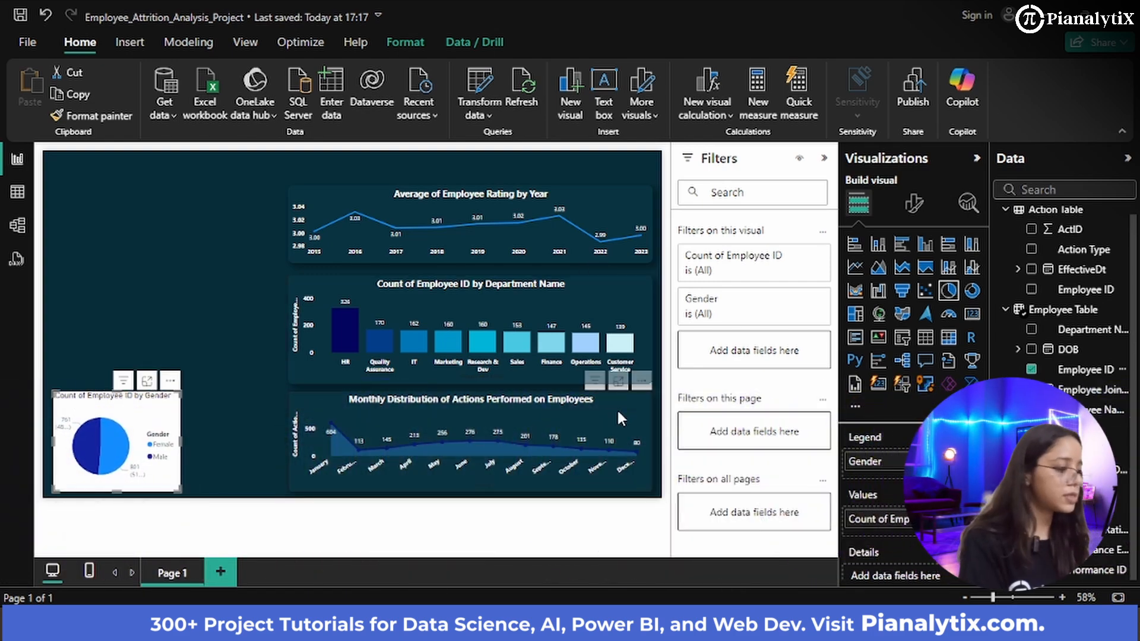
- Set the gender pie chart's legend position to Bottom center
{"action": "left_click", "coordinate": [914, 205]}
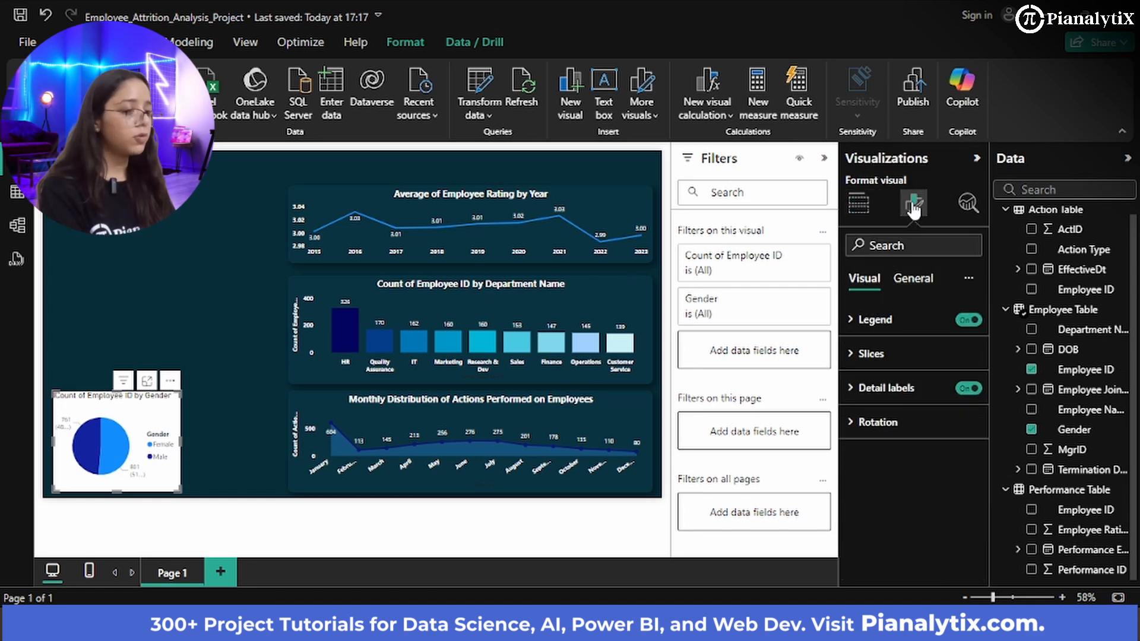
{"action": "left_click", "coordinate": [902, 320]}
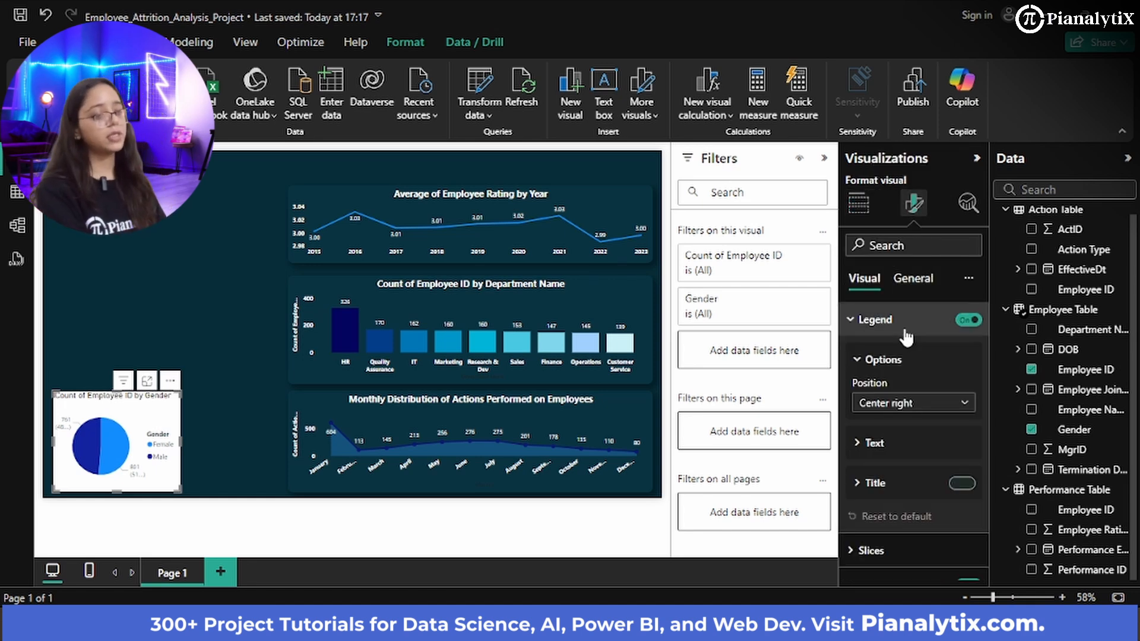
{"action": "left_click", "coordinate": [937, 403]}
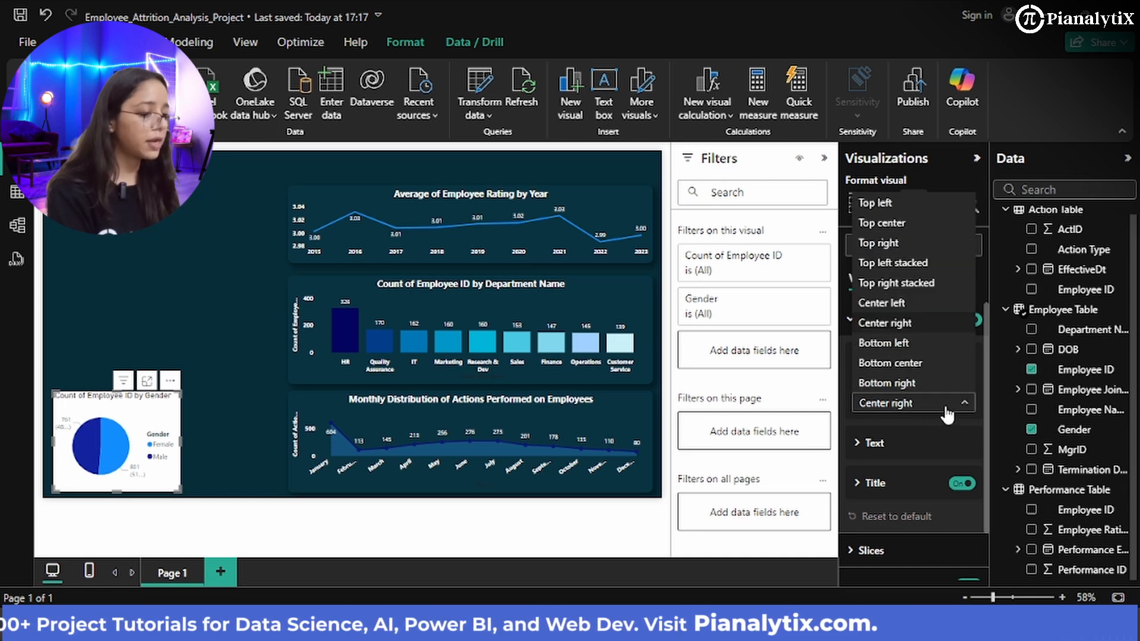
{"action": "left_click", "coordinate": [920, 363]}
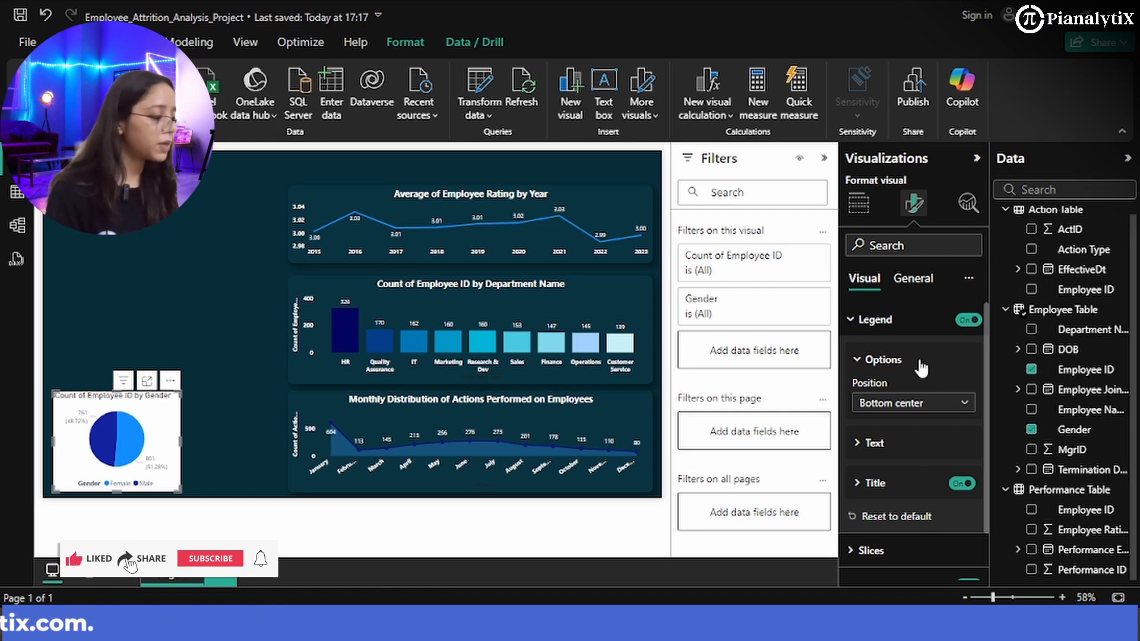
- Set the label contents of the gender pie chart's detail labels to Percent of total
{"action": "scroll", "coordinate": [914, 469], "scroll_direction": "down", "scroll_amount": 2}
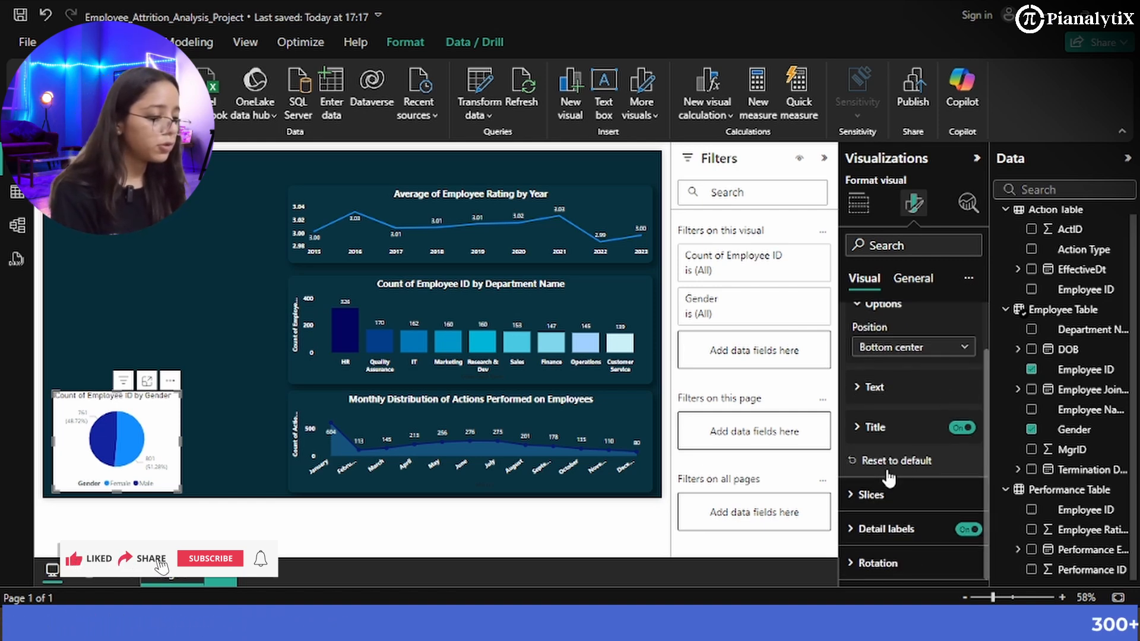
{"action": "left_click", "coordinate": [891, 528]}
{"action": "scroll", "coordinate": [889, 526], "scroll_direction": "down", "scroll_amount": 6}
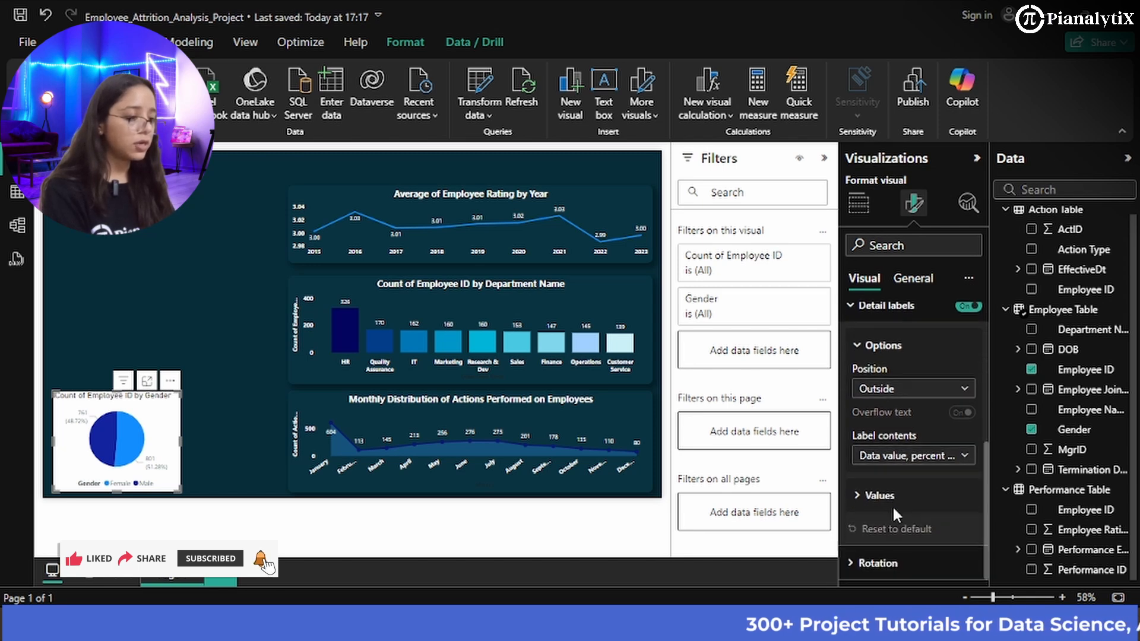
{"action": "left_click", "coordinate": [962, 456]}
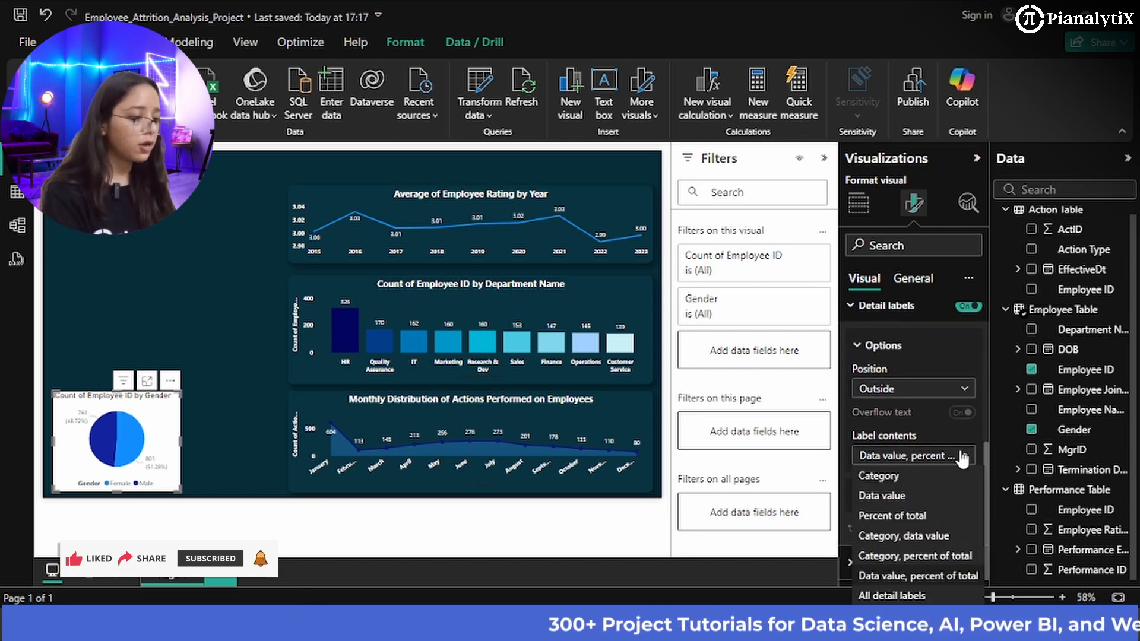
{"action": "left_click", "coordinate": [905, 515]}
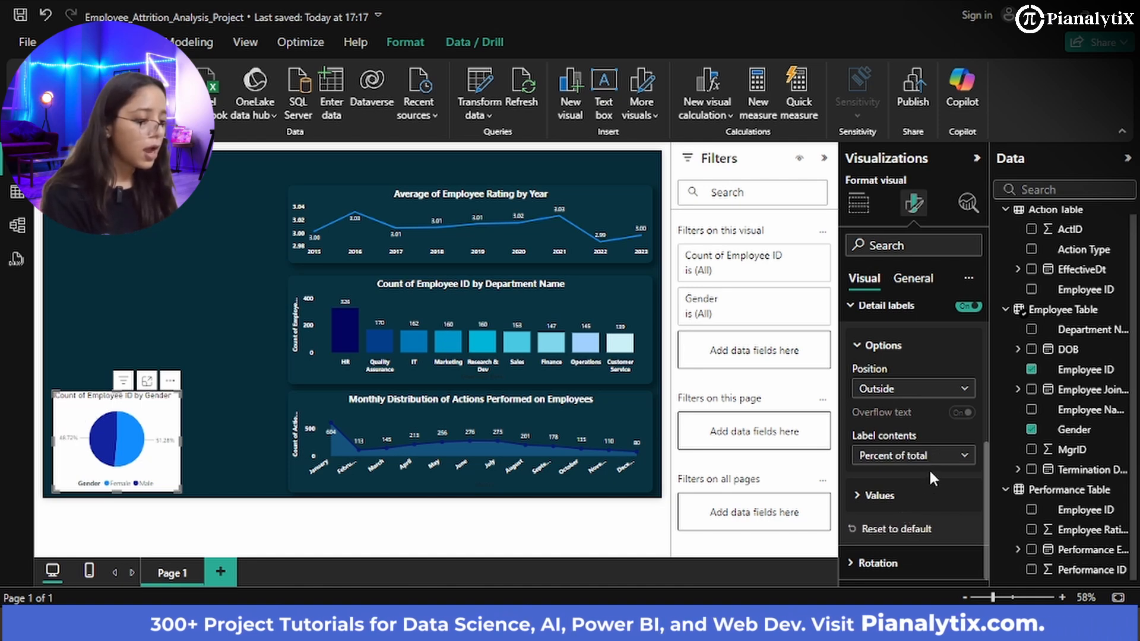
- Copy the monthly actions chart's formatting onto the gender pie chart with the format painter
{"action": "scroll", "coordinate": [925, 427], "scroll_direction": "up", "scroll_amount": 5}
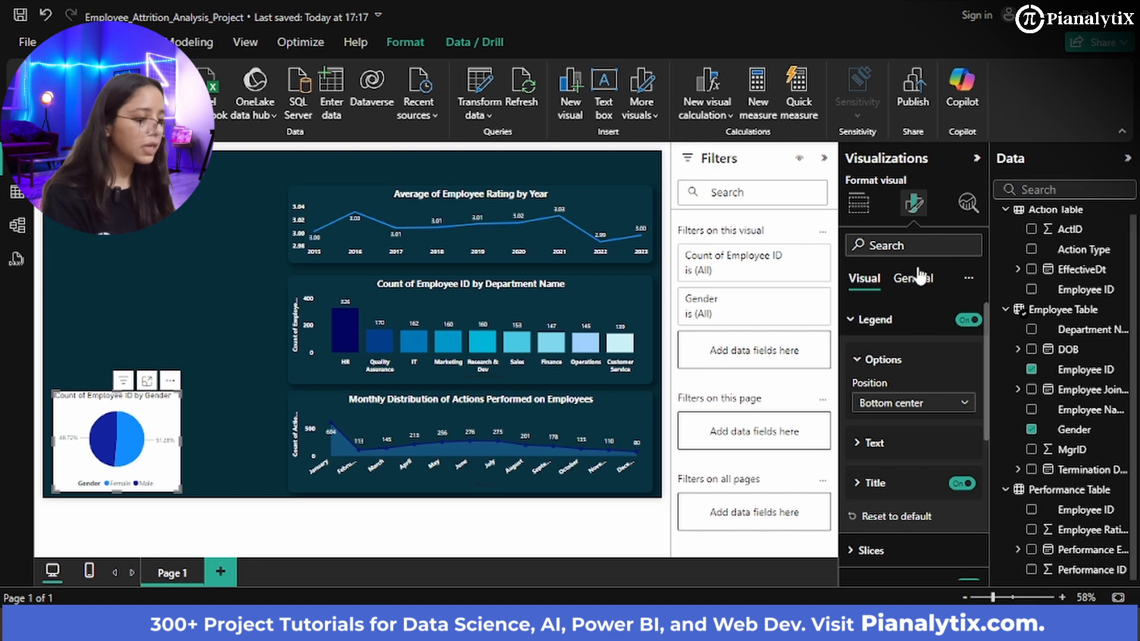
{"action": "left_click", "coordinate": [914, 279]}
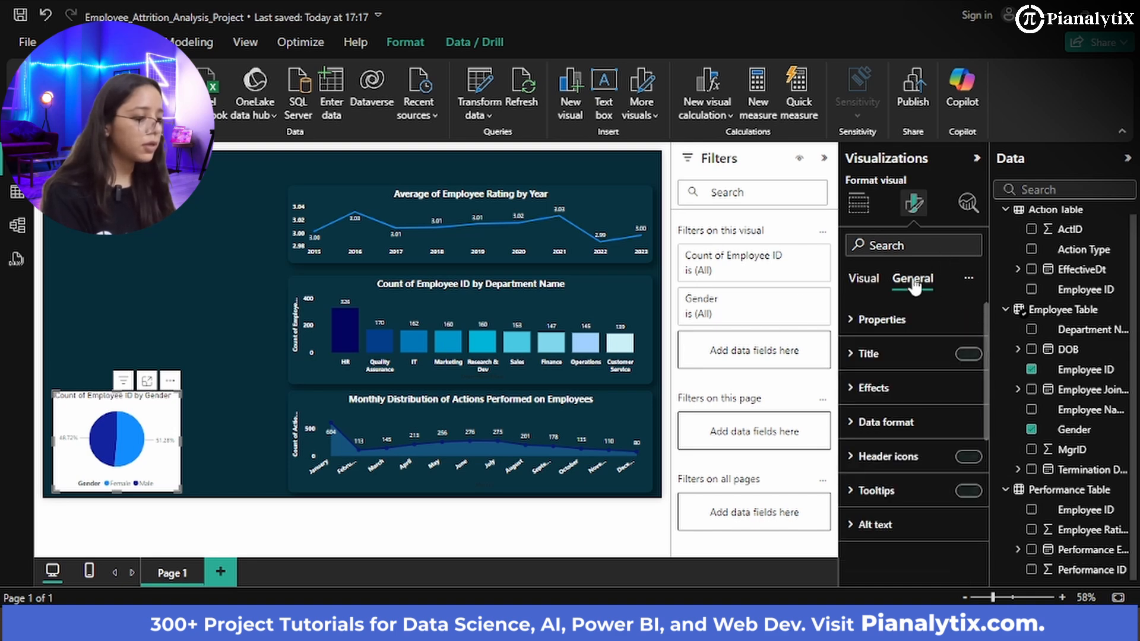
{"action": "left_click", "coordinate": [469, 409]}
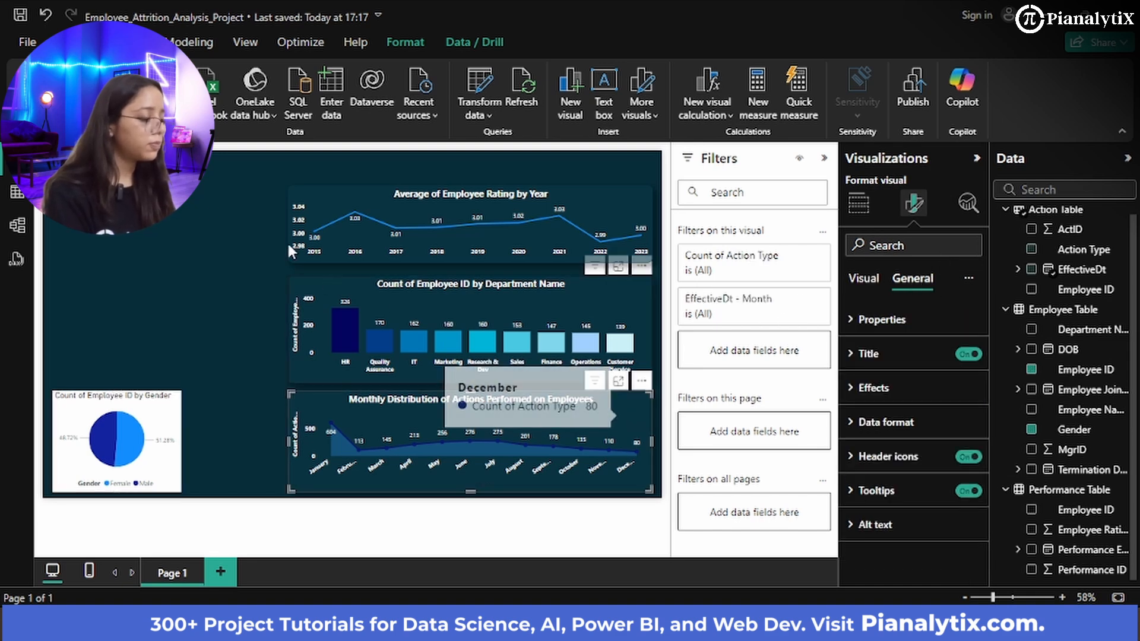
{"action": "left_click", "coordinate": [80, 411]}
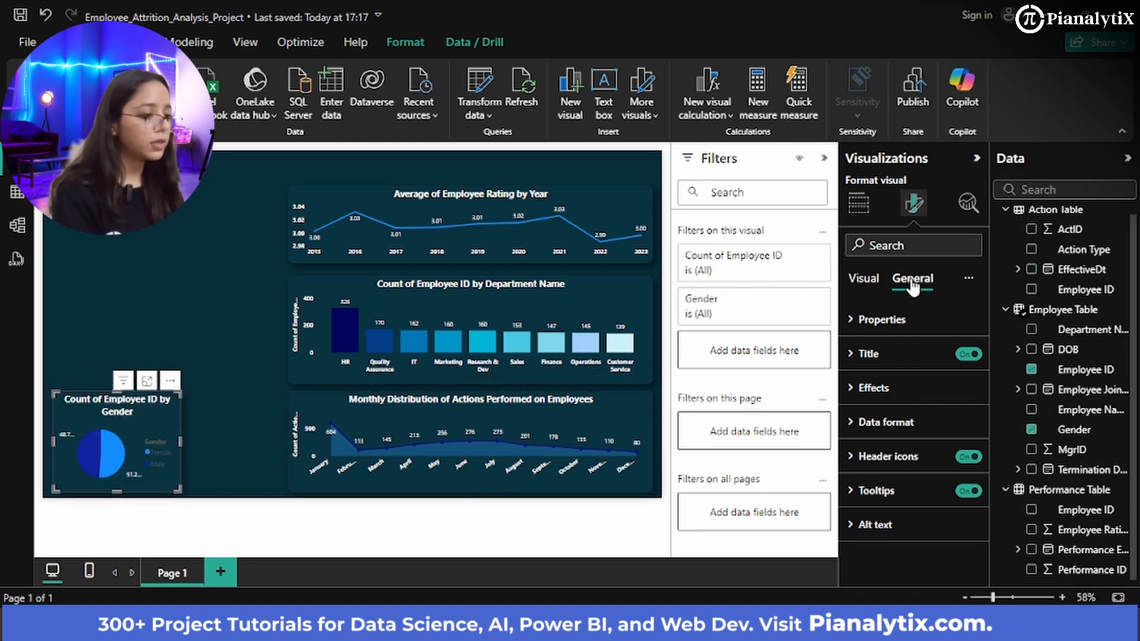
- Set the gender pie chart's legend position to Bottom center and its legend text color to white
{"action": "left_click", "coordinate": [862, 279]}
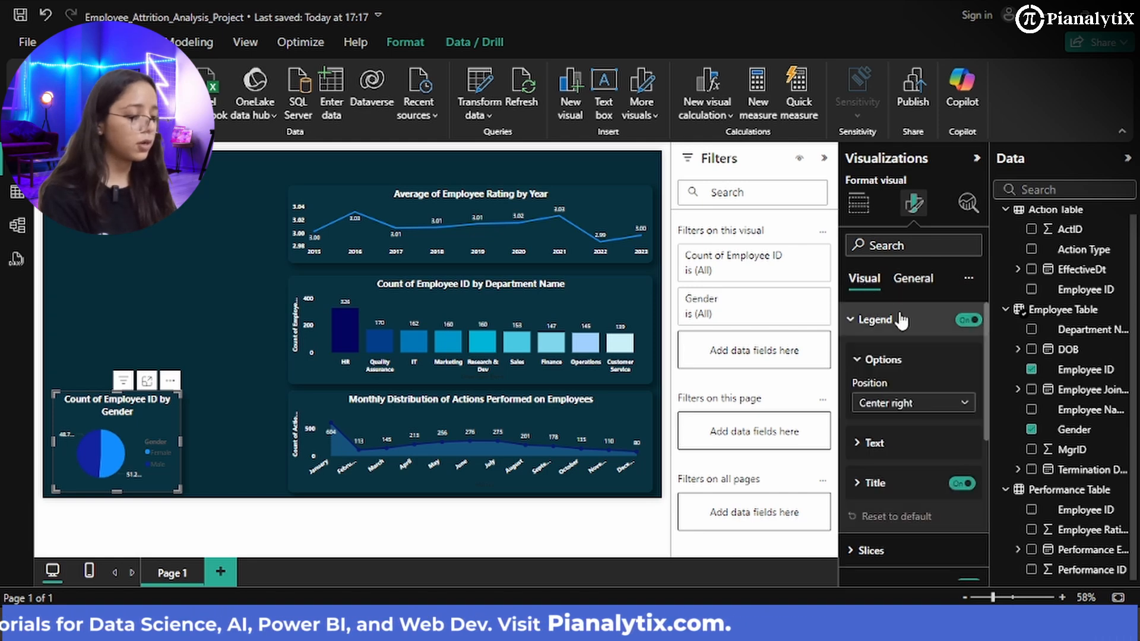
{"action": "left_click", "coordinate": [943, 404]}
{"action": "key", "text": "Escape"}
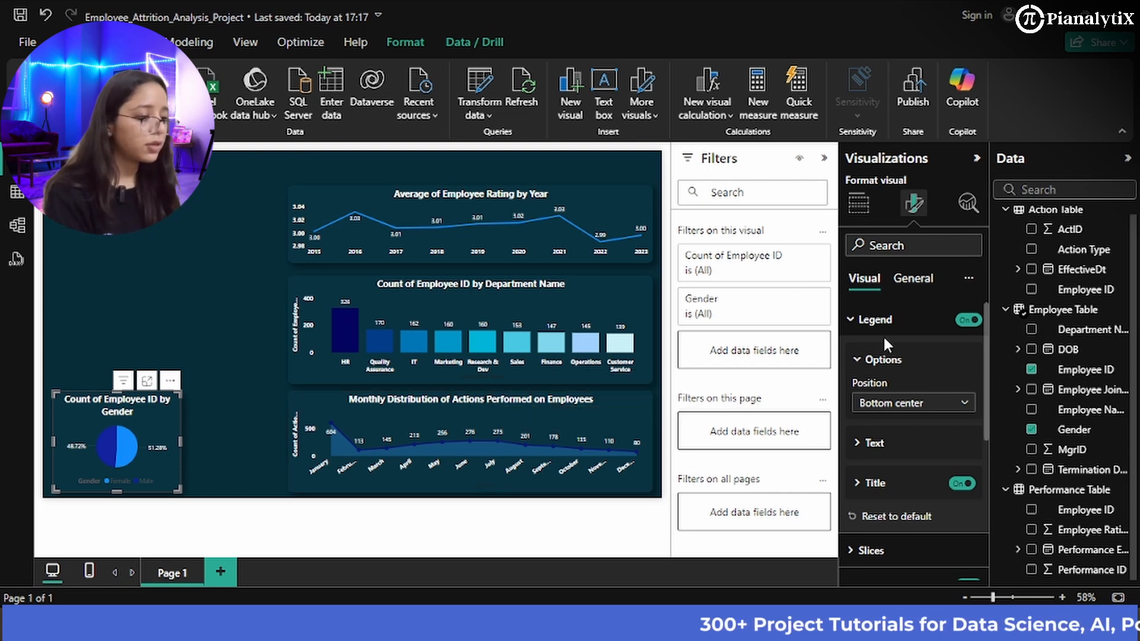
{"action": "scroll", "coordinate": [882, 335], "scroll_direction": "down", "scroll_amount": 2}
{"action": "left_click", "coordinate": [887, 315]}
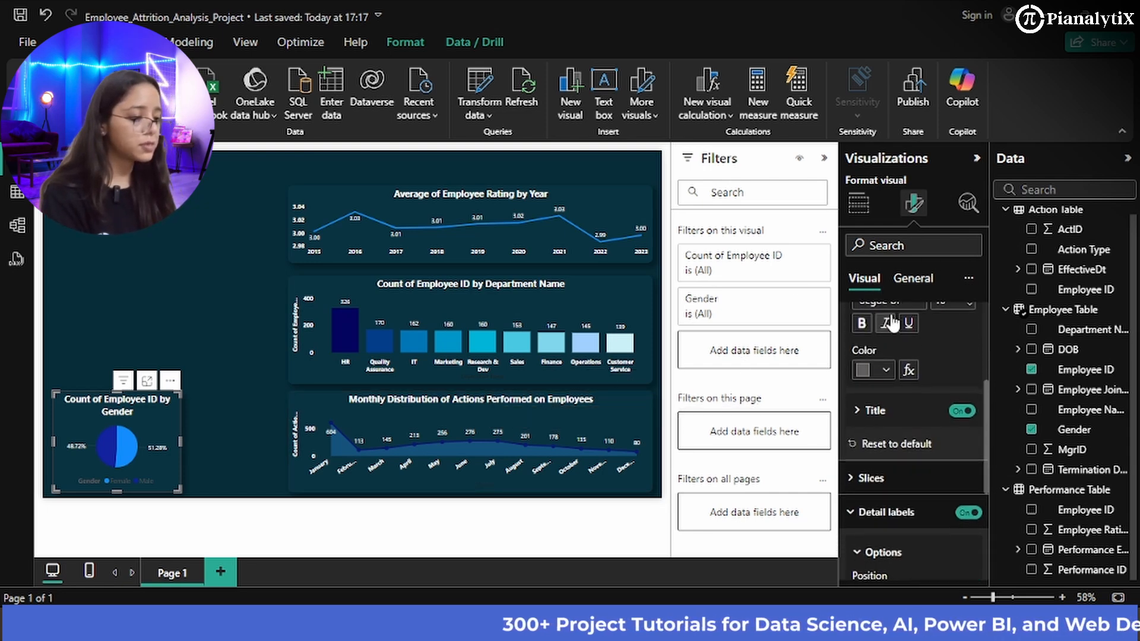
{"action": "left_click", "coordinate": [884, 370]}
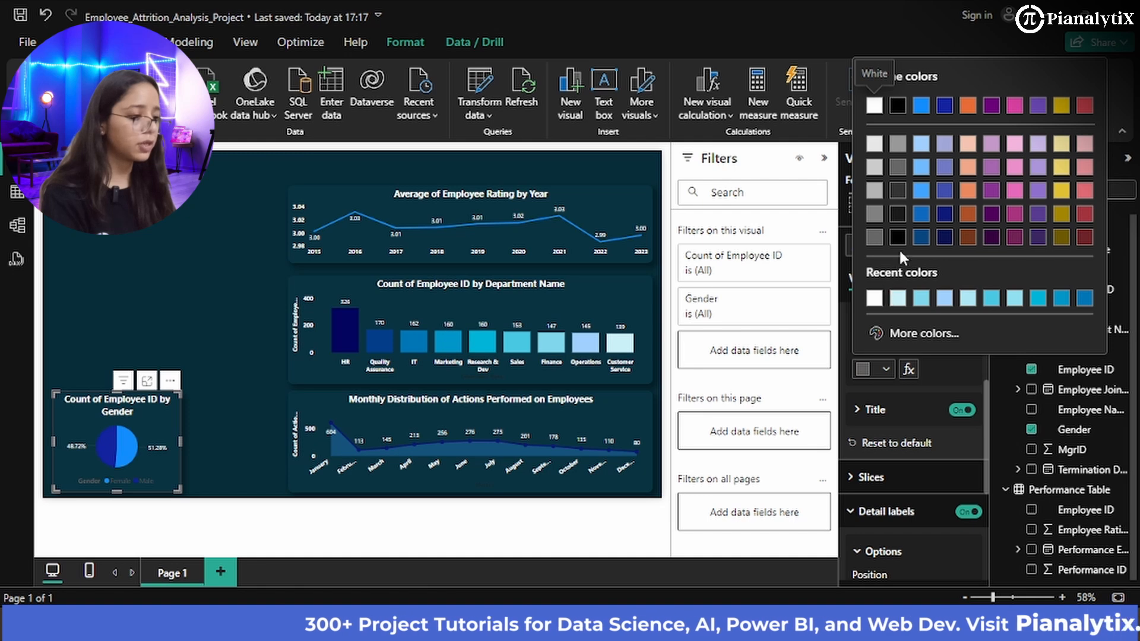
{"action": "left_click", "coordinate": [873, 106]}
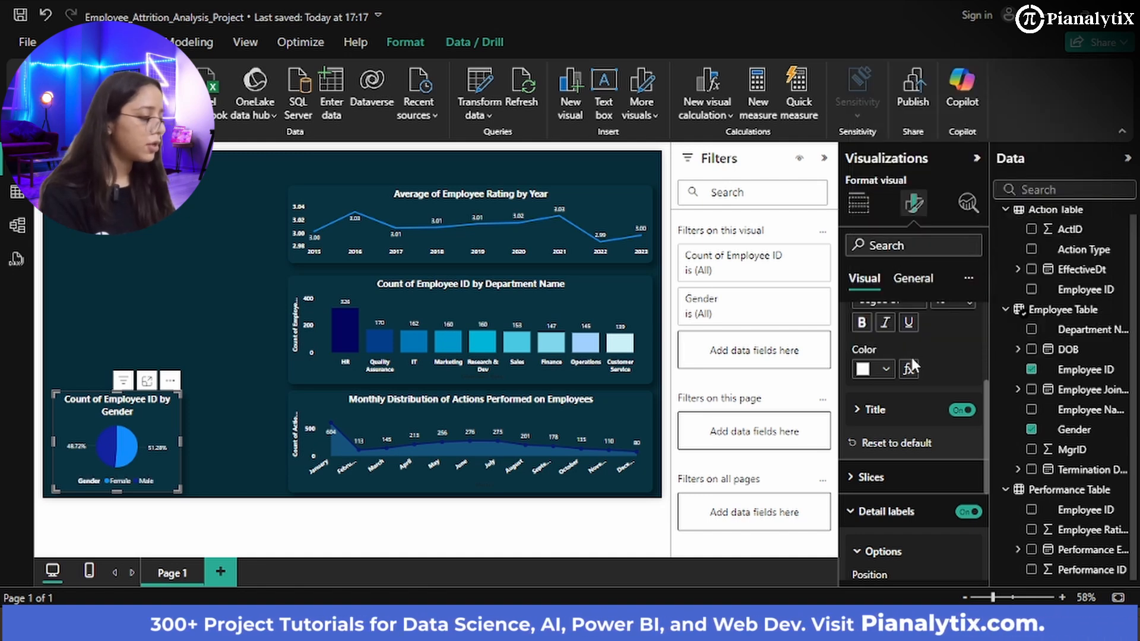
- Set the font of the pie chart's detail label values to Segoe UI Bold, size 10
{"action": "scroll", "coordinate": [913, 450], "scroll_direction": "down", "scroll_amount": 2}
{"action": "left_click", "coordinate": [901, 406]}
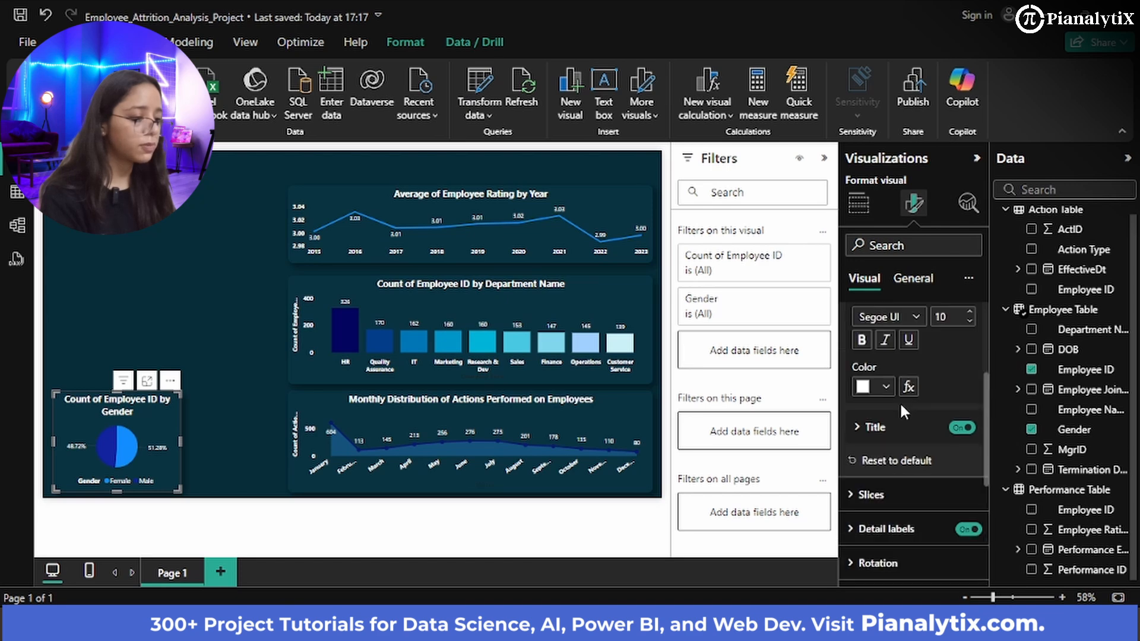
{"action": "left_click", "coordinate": [900, 534]}
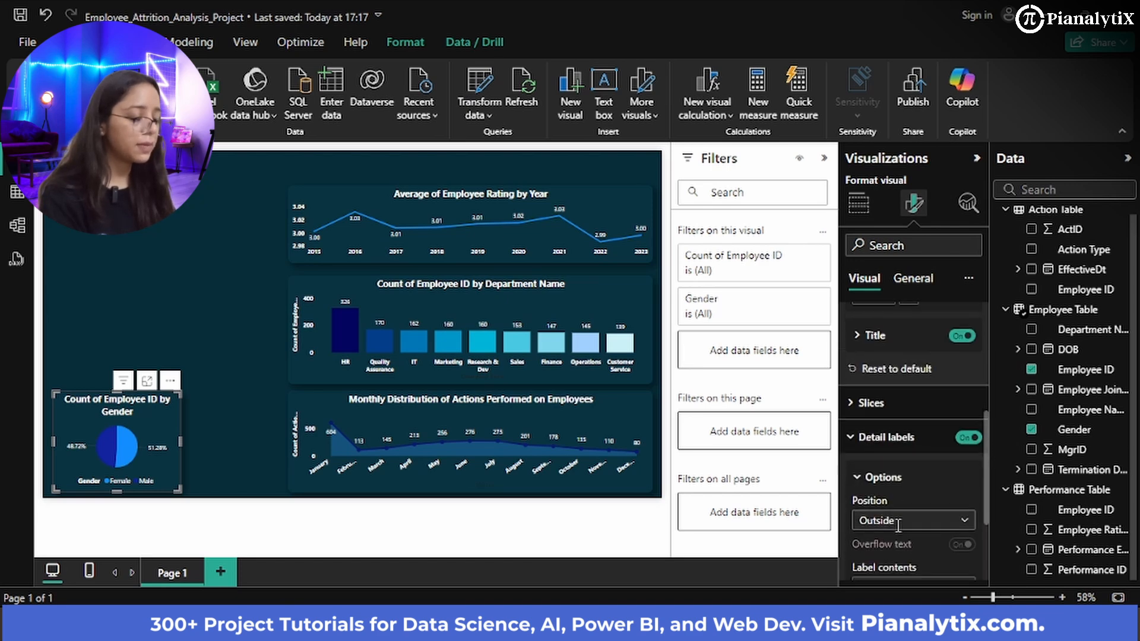
{"action": "left_click", "coordinate": [908, 509]}
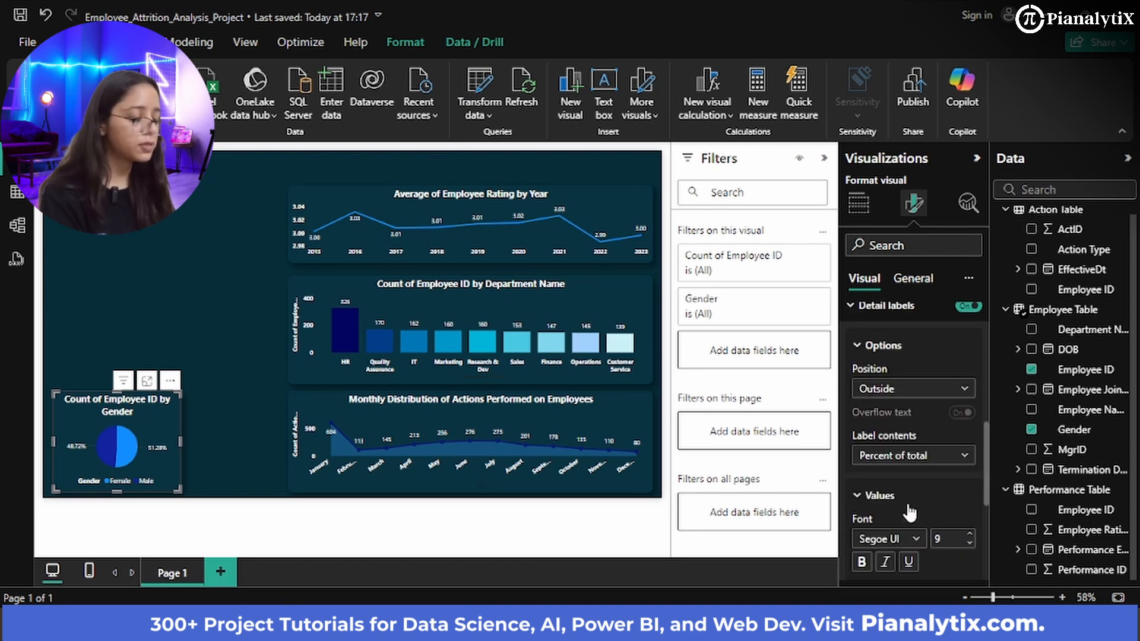
{"action": "left_click", "coordinate": [884, 457]}
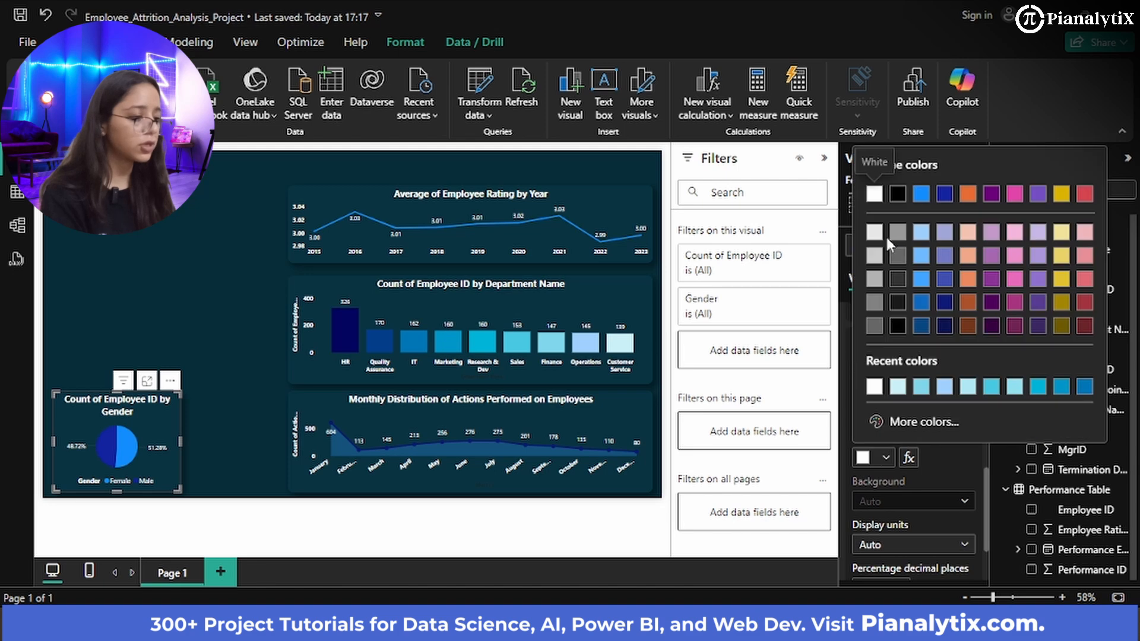
{"action": "left_click", "coordinate": [921, 388]}
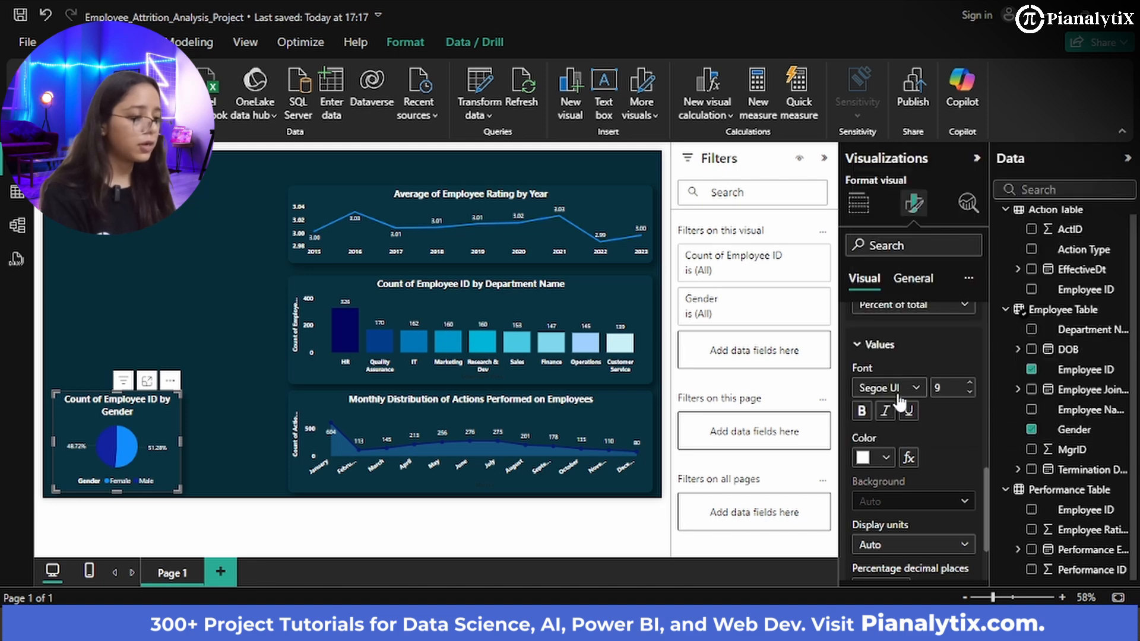
{"action": "left_click", "coordinate": [896, 389]}
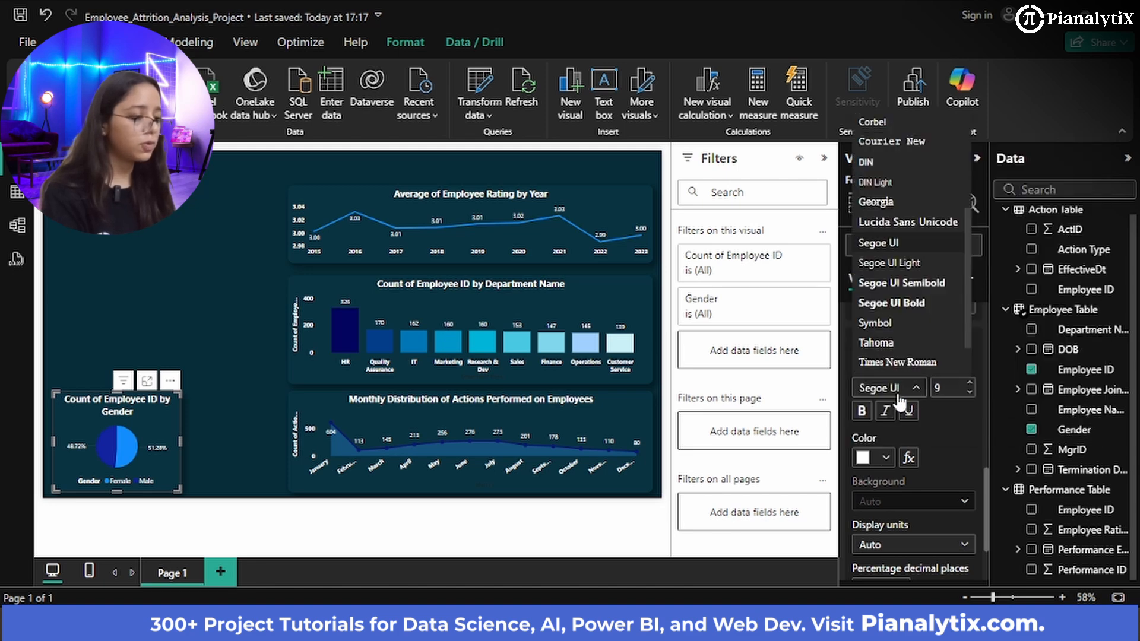
{"action": "left_click", "coordinate": [901, 303]}
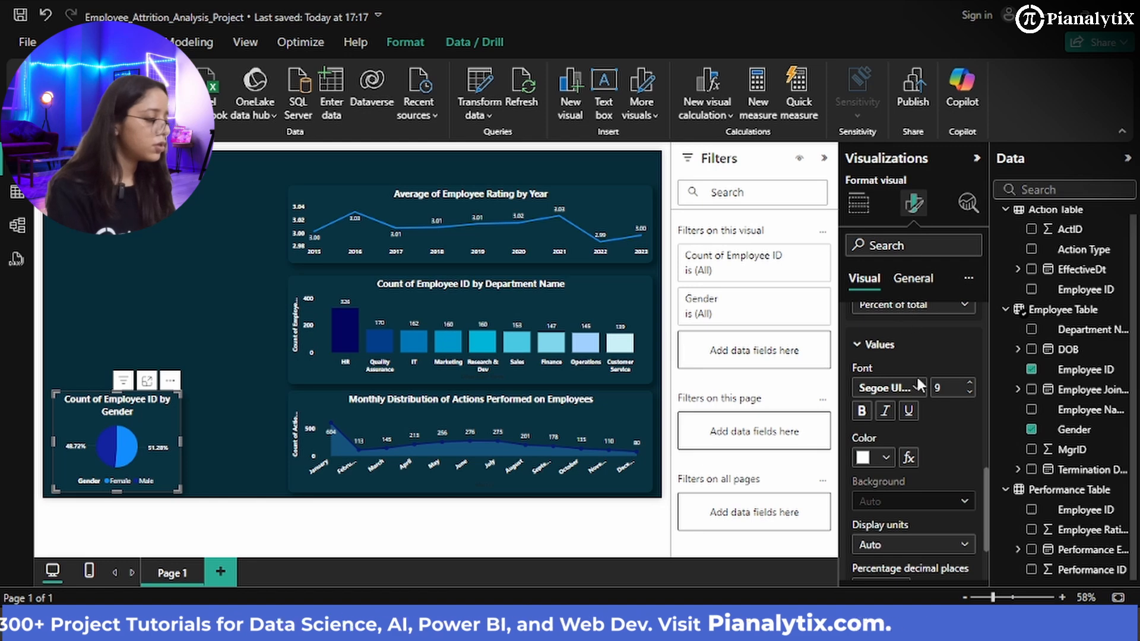
{"action": "left_click", "coordinate": [969, 383]}
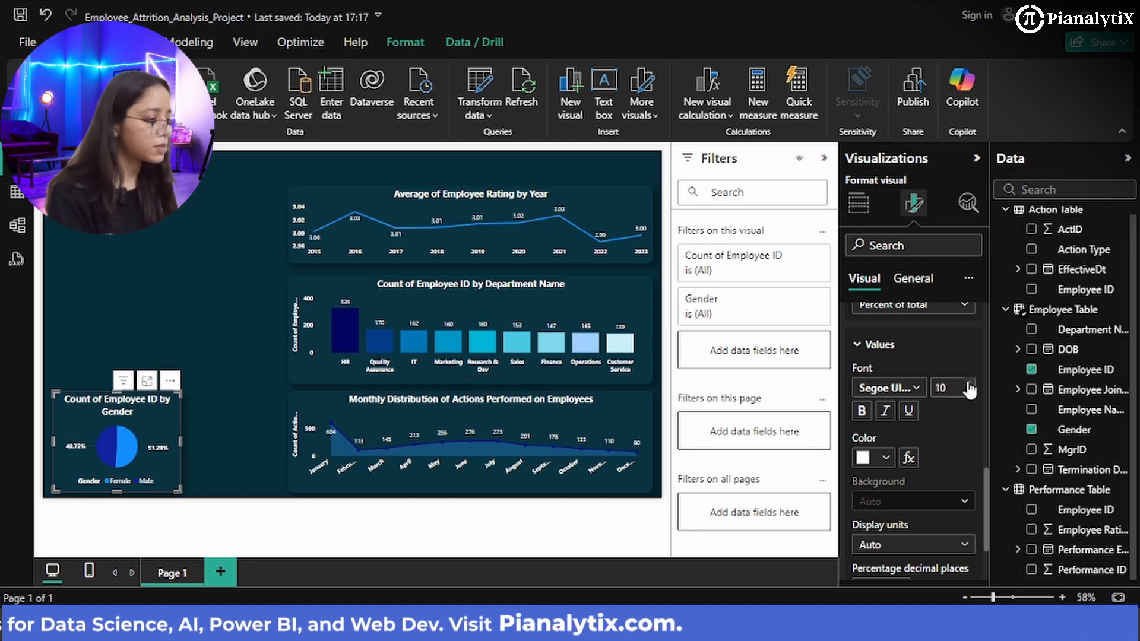
{"action": "left_click", "coordinate": [230, 403]}
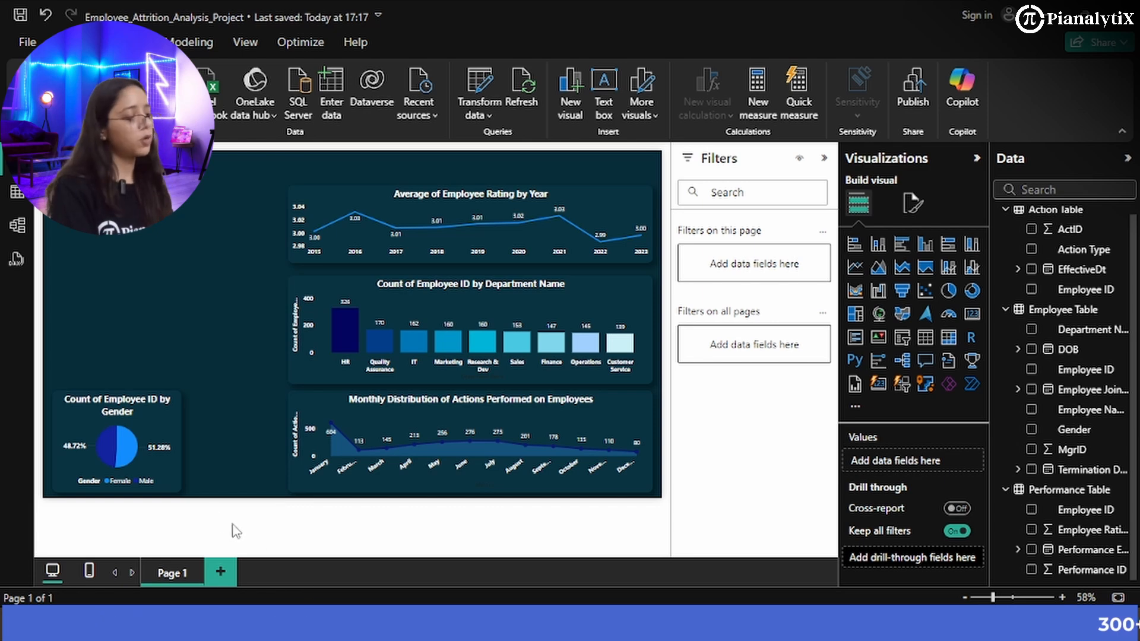
- Reduce the gender pie chart's title font size to 12 and deselect the chart
{"action": "left_click", "coordinate": [165, 416]}
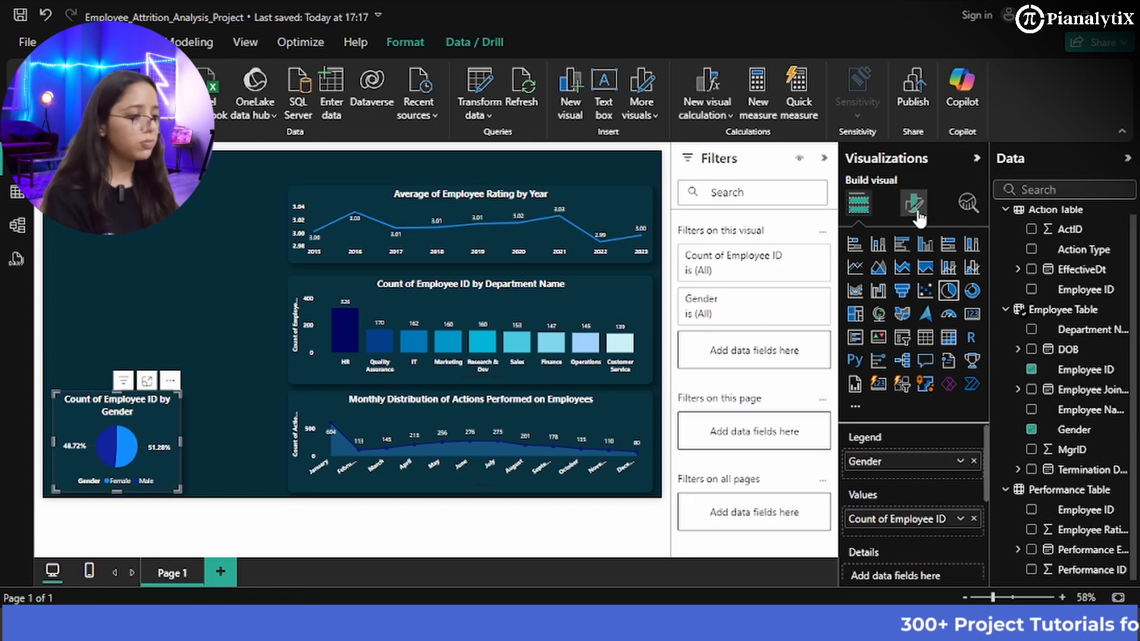
{"action": "left_click", "coordinate": [914, 211]}
{"action": "left_click", "coordinate": [913, 279]}
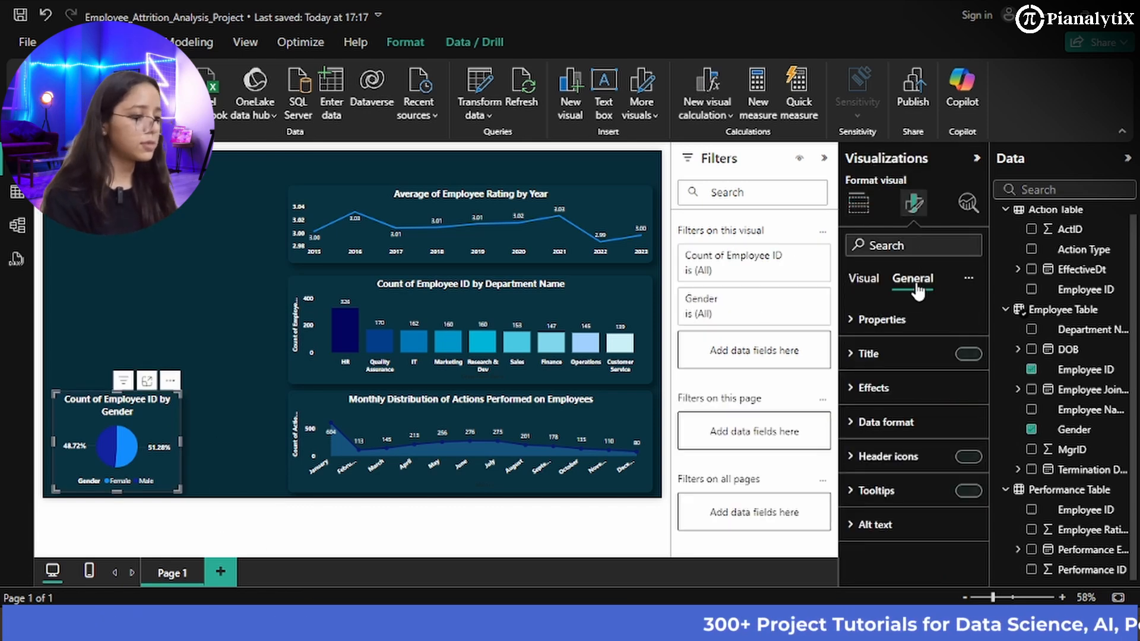
{"action": "left_click", "coordinate": [902, 353]}
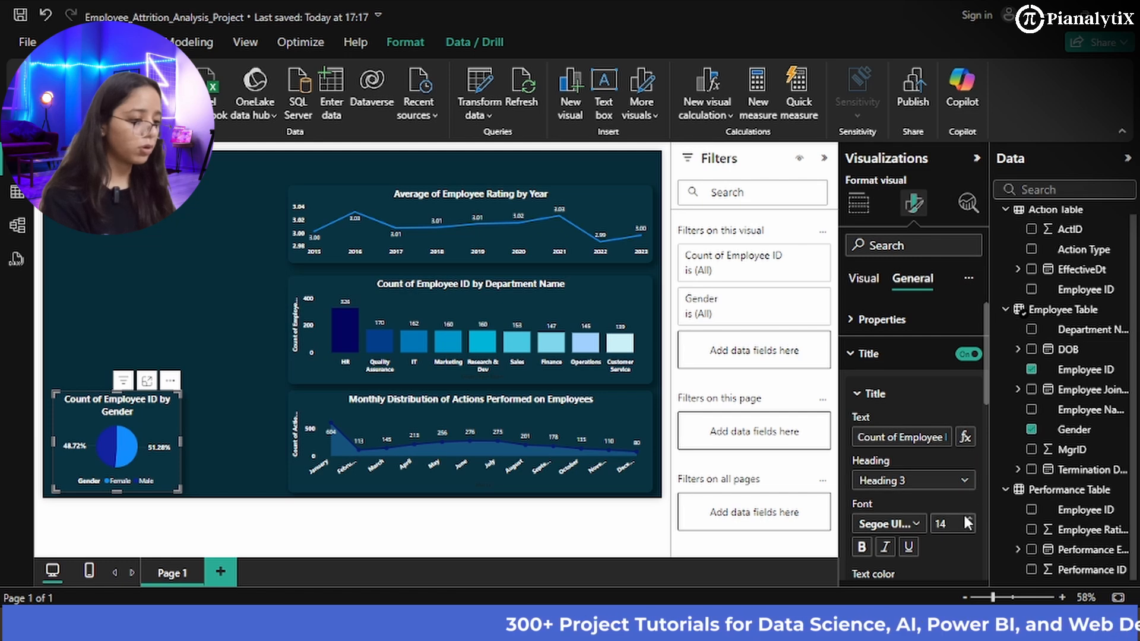
{"action": "scroll", "coordinate": [962, 511], "scroll_direction": "down", "scroll_amount": 2}
{"action": "double_click", "coordinate": [969, 442]}
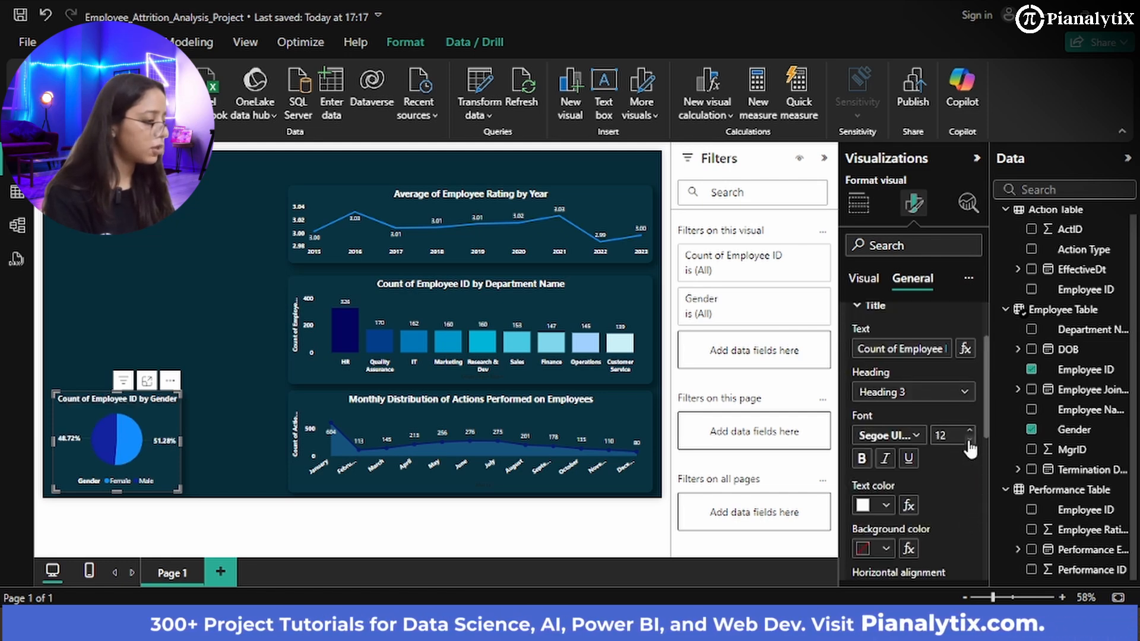
{"action": "left_click", "coordinate": [240, 413]}
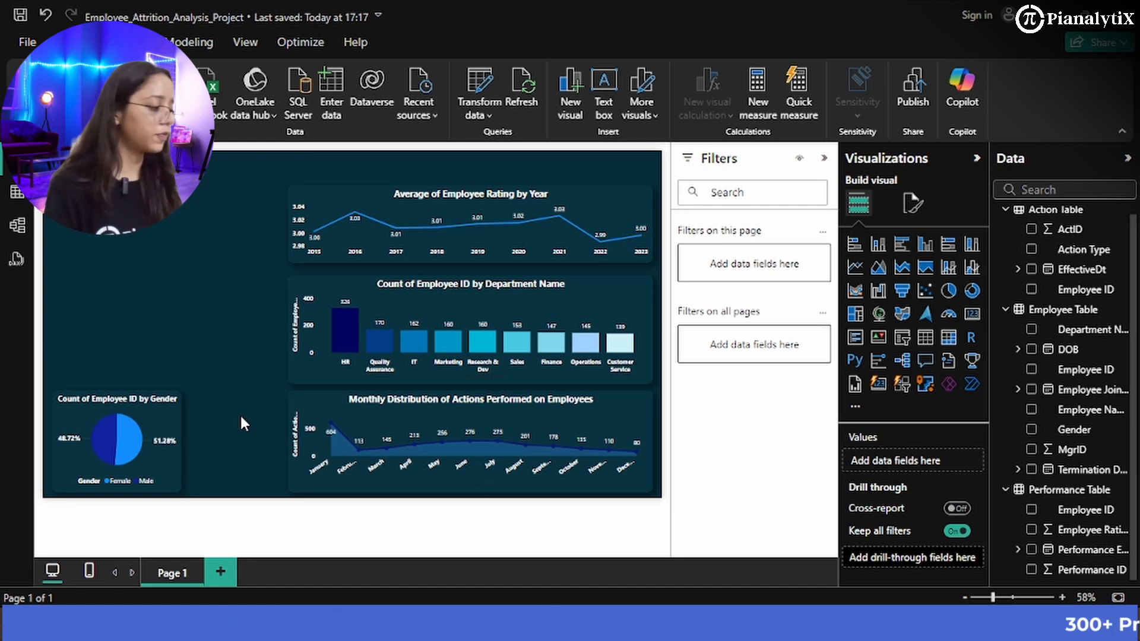
- Insert a donut chart and fit it between the gender pie chart and the monthly actions chart, nudging the pie chart toward the page edge
{"action": "left_click", "coordinate": [972, 291]}
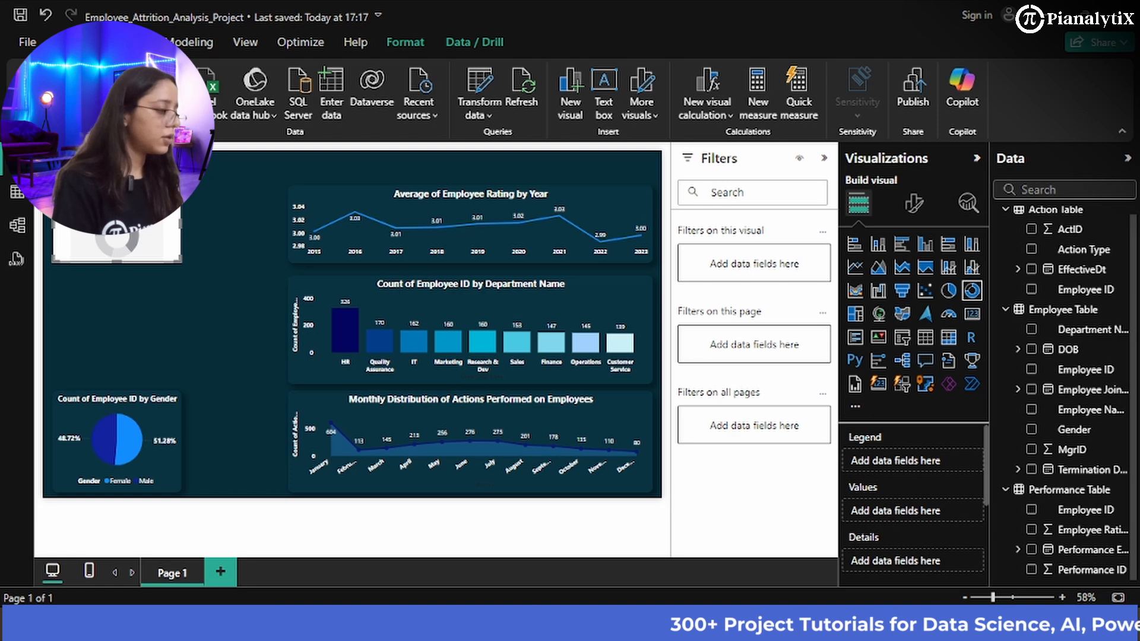
{"action": "left_click_drag", "start_coordinate": [172, 246], "coordinate": [319, 447]}
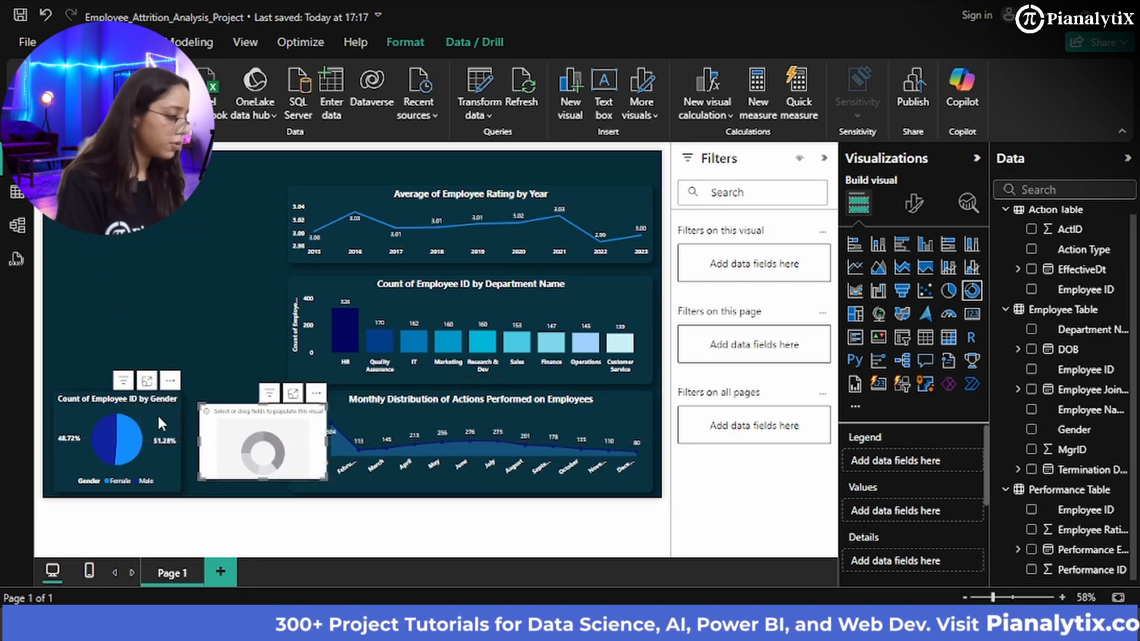
{"action": "left_click_drag", "start_coordinate": [157, 413], "coordinate": [159, 411]}
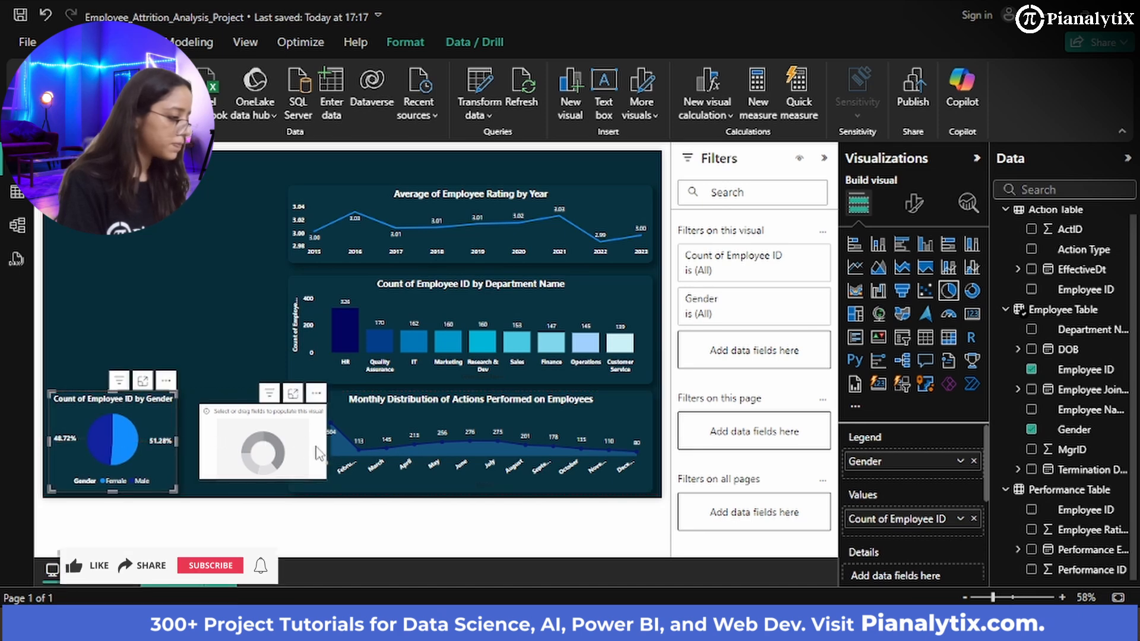
{"action": "left_click_drag", "start_coordinate": [297, 453], "coordinate": [276, 436]}
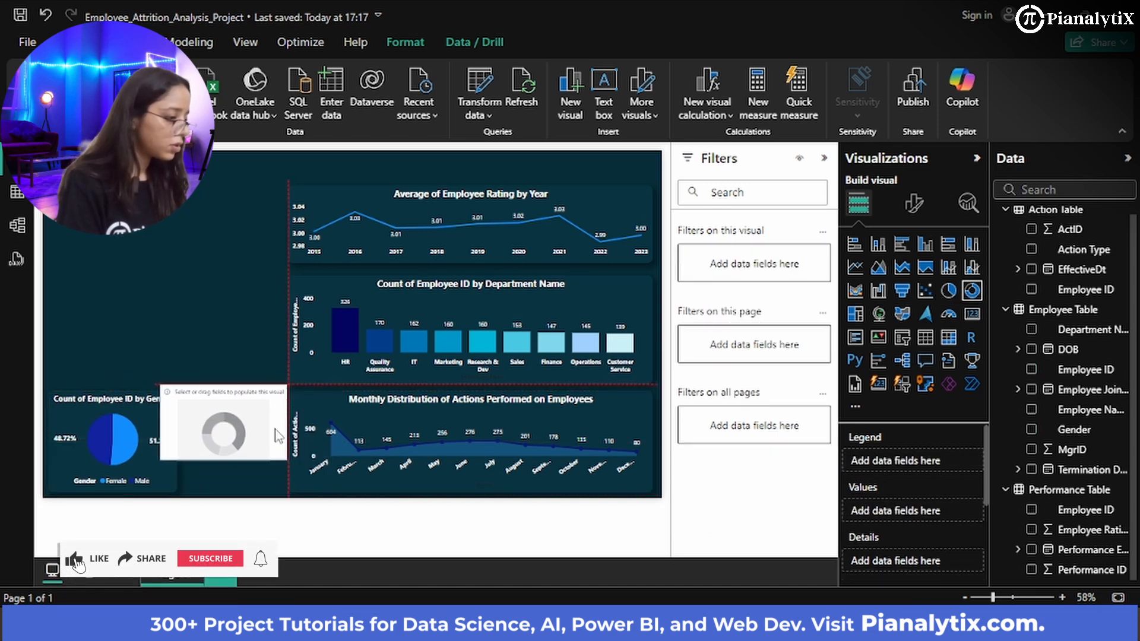
{"action": "left_click_drag", "start_coordinate": [162, 383], "coordinate": [201, 403]}
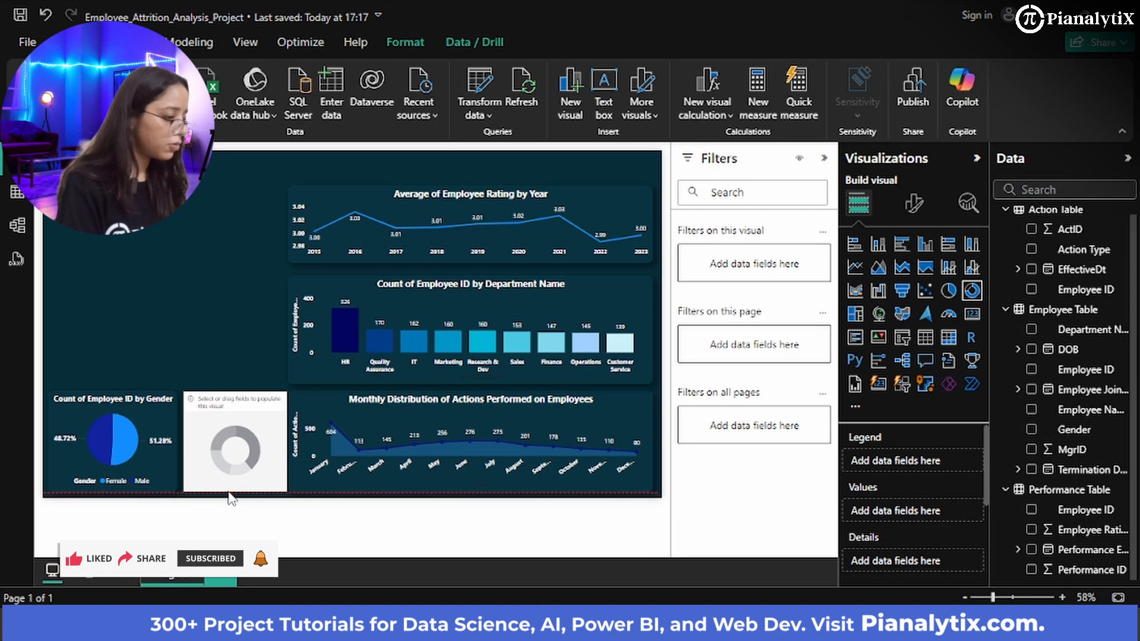
- Narrow the monthly actions and department charts so their left edges clear the donut chart, keeping the right edges aligned
{"action": "left_click", "coordinate": [319, 408]}
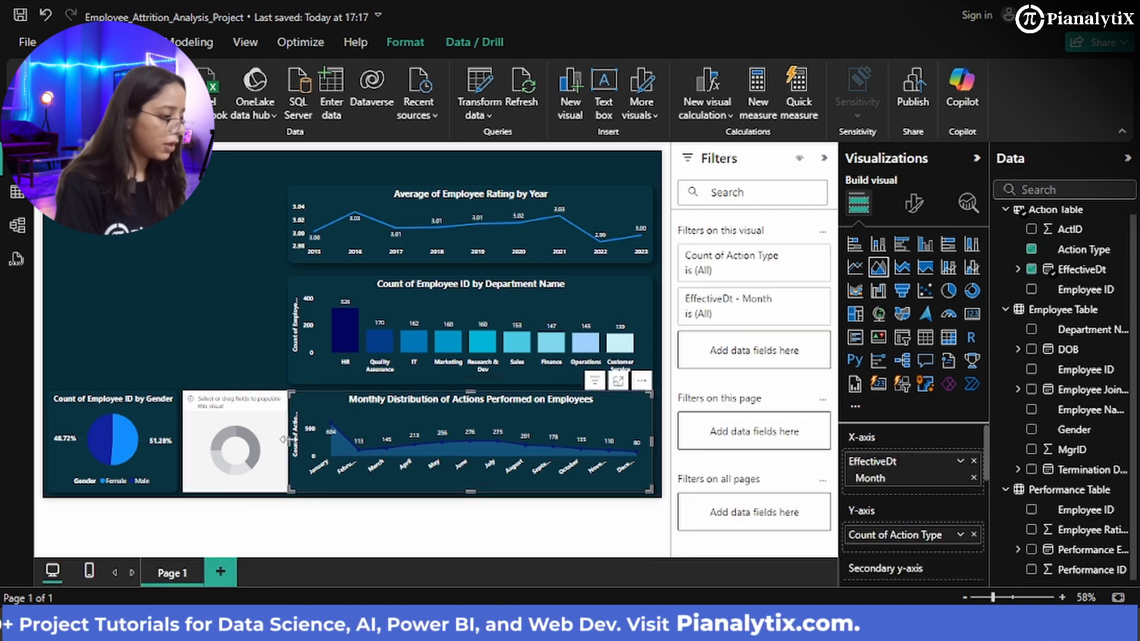
{"action": "left_click_drag", "start_coordinate": [291, 437], "coordinate": [299, 445]}
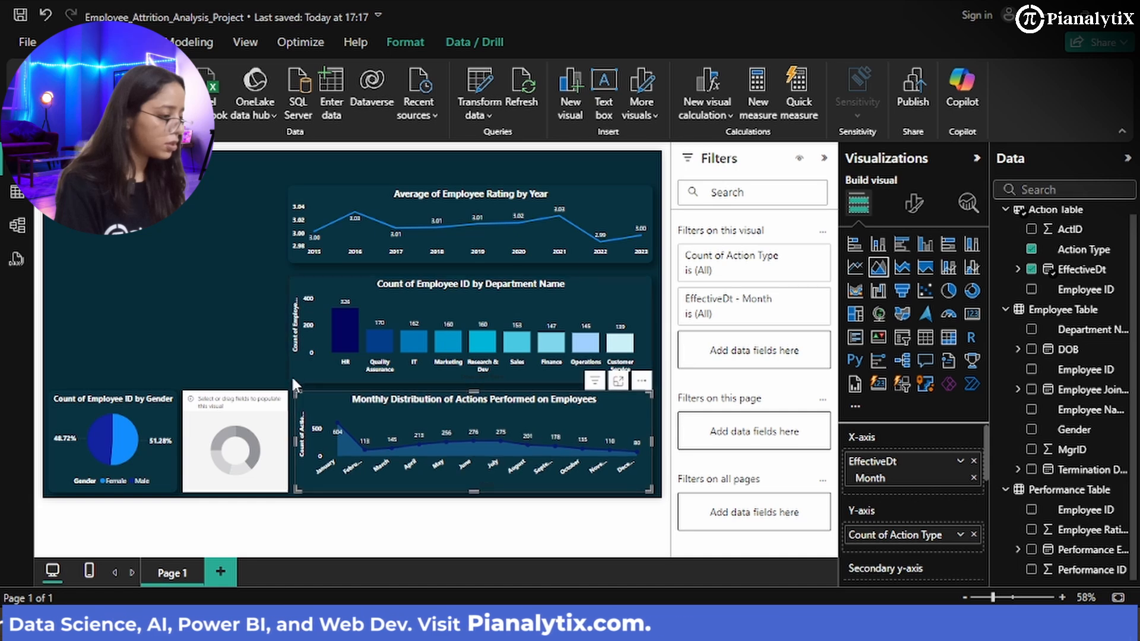
{"action": "mouse_move", "coordinate": [294, 369]}
{"action": "left_mouse_down"}
{"action": "mouse_move", "coordinate": [287, 323]}
{"action": "mouse_move", "coordinate": [306, 368]}
{"action": "left_mouse_up"}
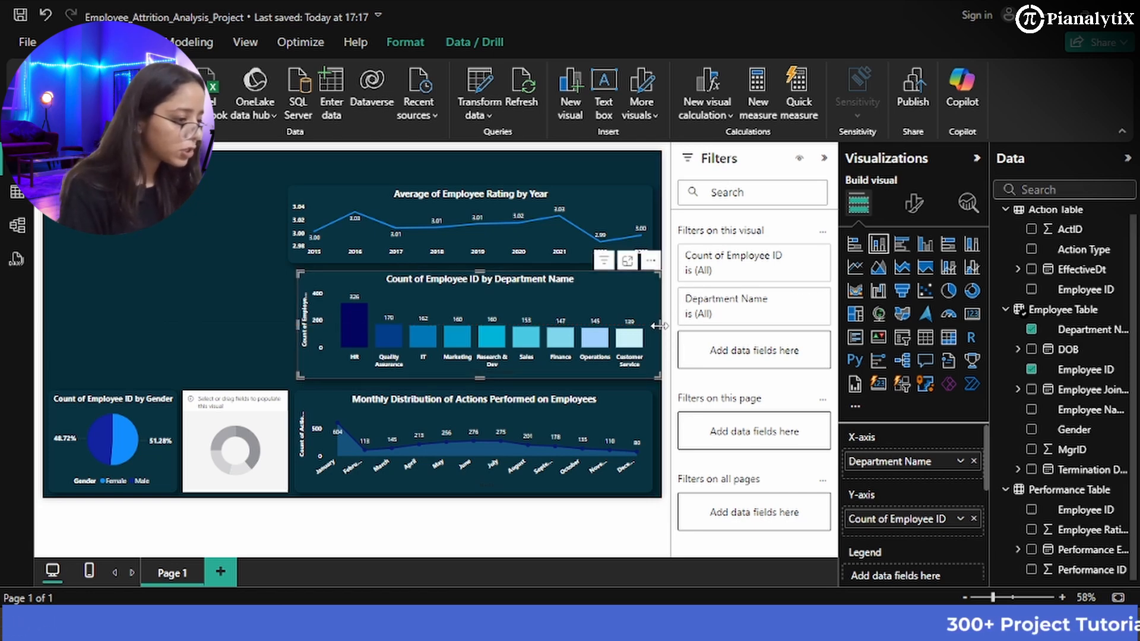
{"action": "left_click_drag", "start_coordinate": [659, 325], "coordinate": [646, 326]}
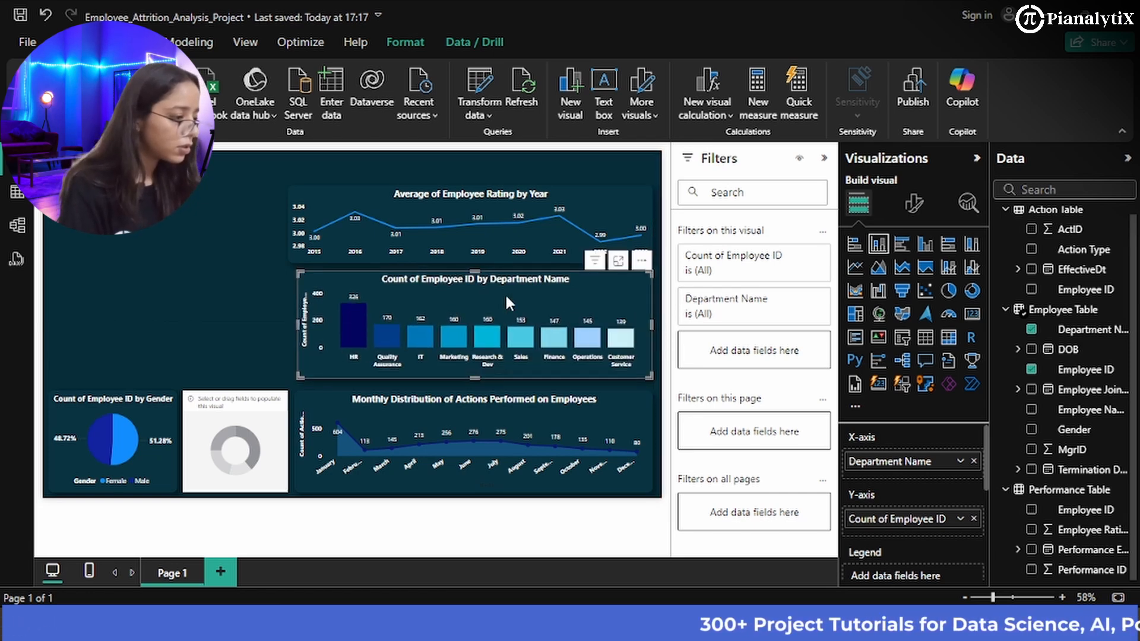
{"action": "left_click", "coordinate": [223, 311]}
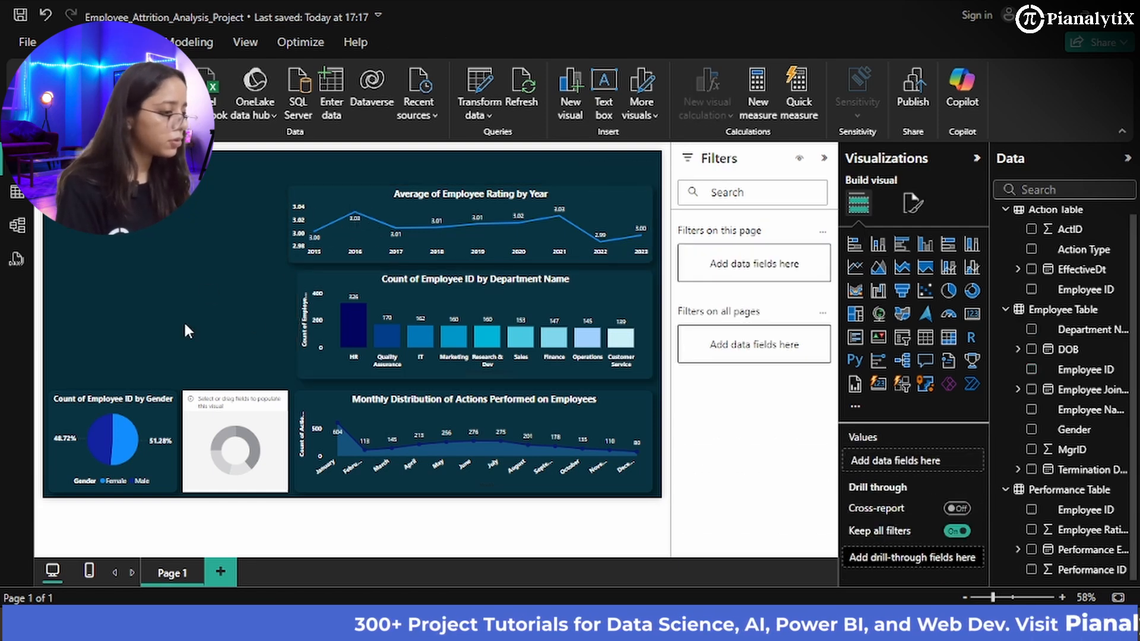
- Narrow the average rating chart so its left edge aligns with the department chart, and deselect it
{"action": "left_click", "coordinate": [316, 221]}
{"action": "left_click_drag", "start_coordinate": [289, 227], "coordinate": [297, 225]}
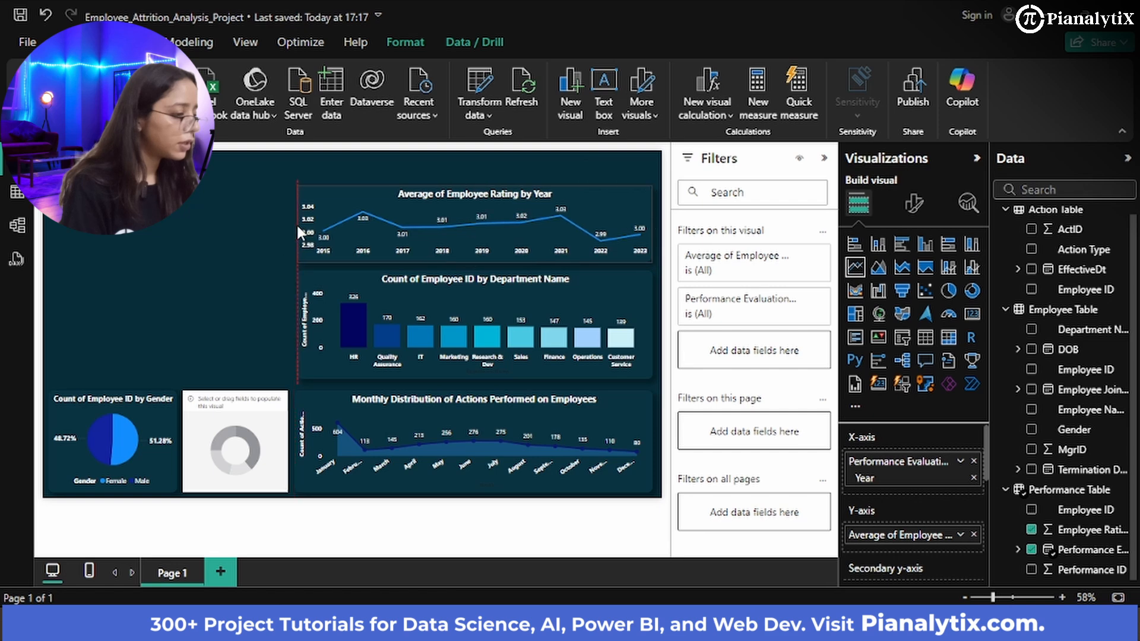
{"action": "left_click", "coordinate": [206, 262]}
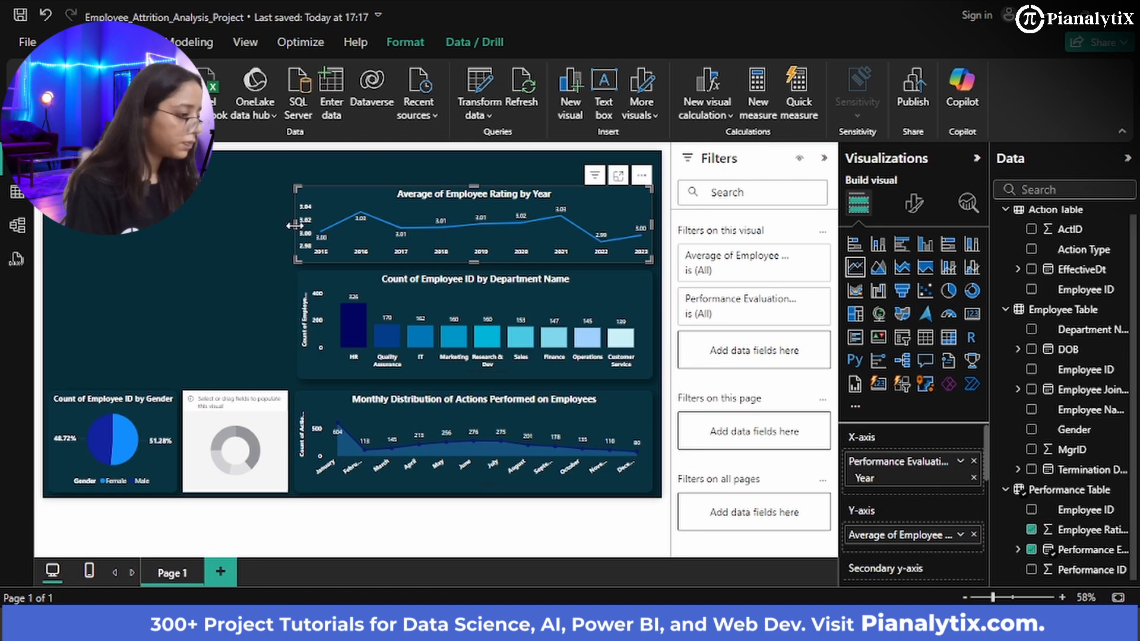
{"action": "left_click_drag", "start_coordinate": [295, 226], "coordinate": [300, 226]}
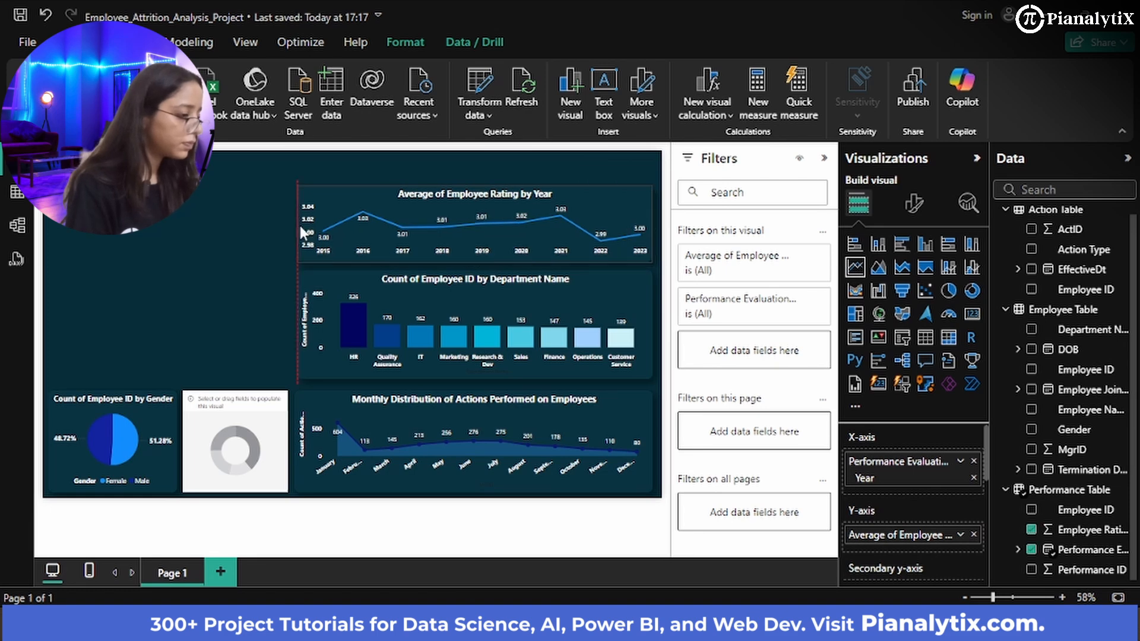
{"action": "left_click", "coordinate": [176, 287]}
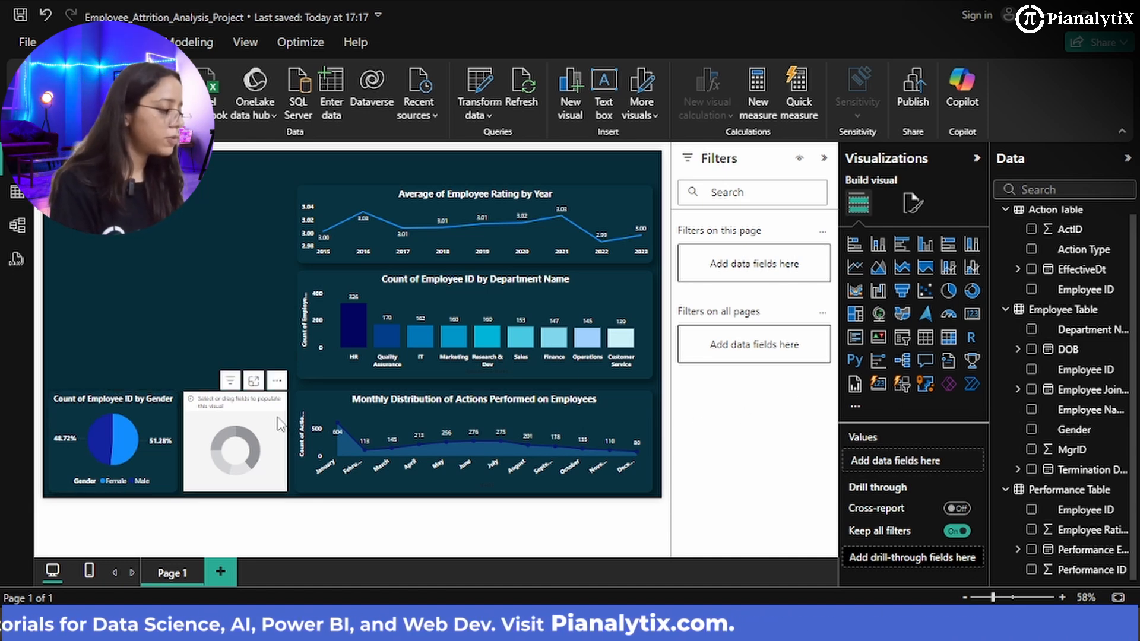
- Assign Action Type as the donut chart's legend and the Employee Table's Employee ID as its values
{"action": "left_click", "coordinate": [264, 457]}
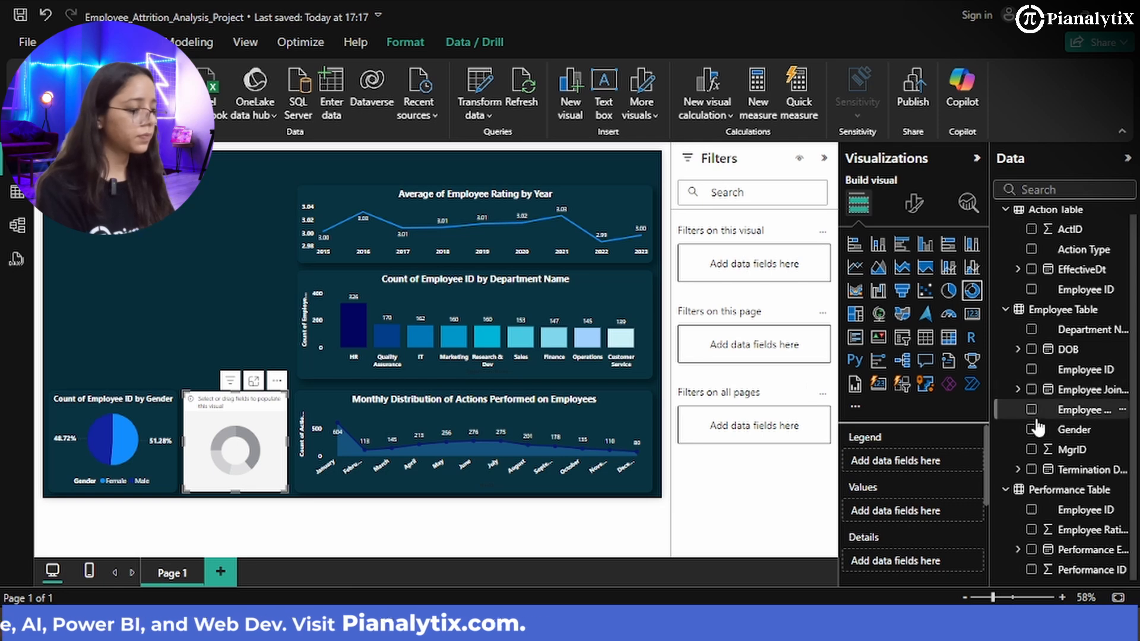
{"action": "scroll", "coordinate": [1043, 428], "scroll_direction": "up", "scroll_amount": 1}
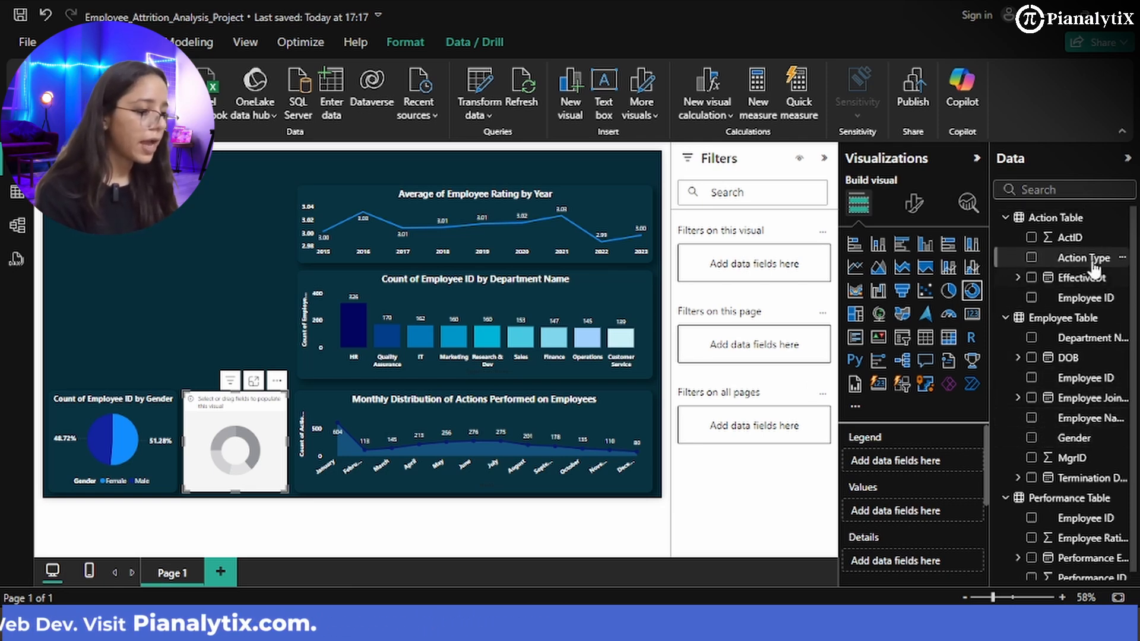
{"action": "left_click_drag", "start_coordinate": [1090, 267], "coordinate": [938, 468]}
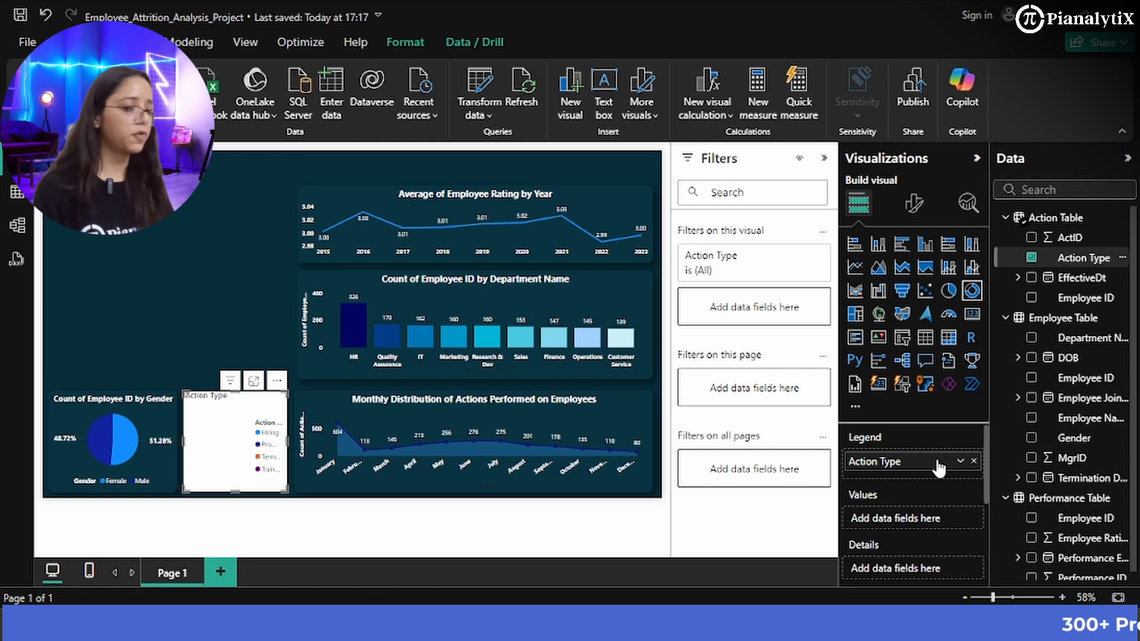
{"action": "left_click_drag", "start_coordinate": [1110, 377], "coordinate": [914, 523]}
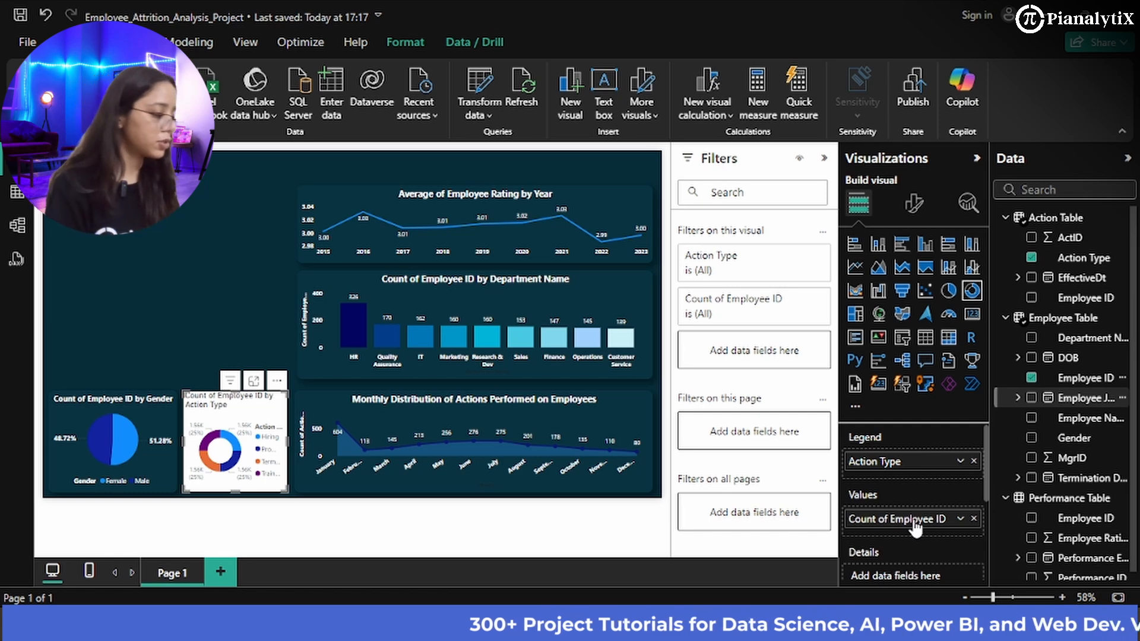
- Copy the formatting of the gender pie chart onto the Action Type donut chart
{"action": "left_click", "coordinate": [152, 422]}
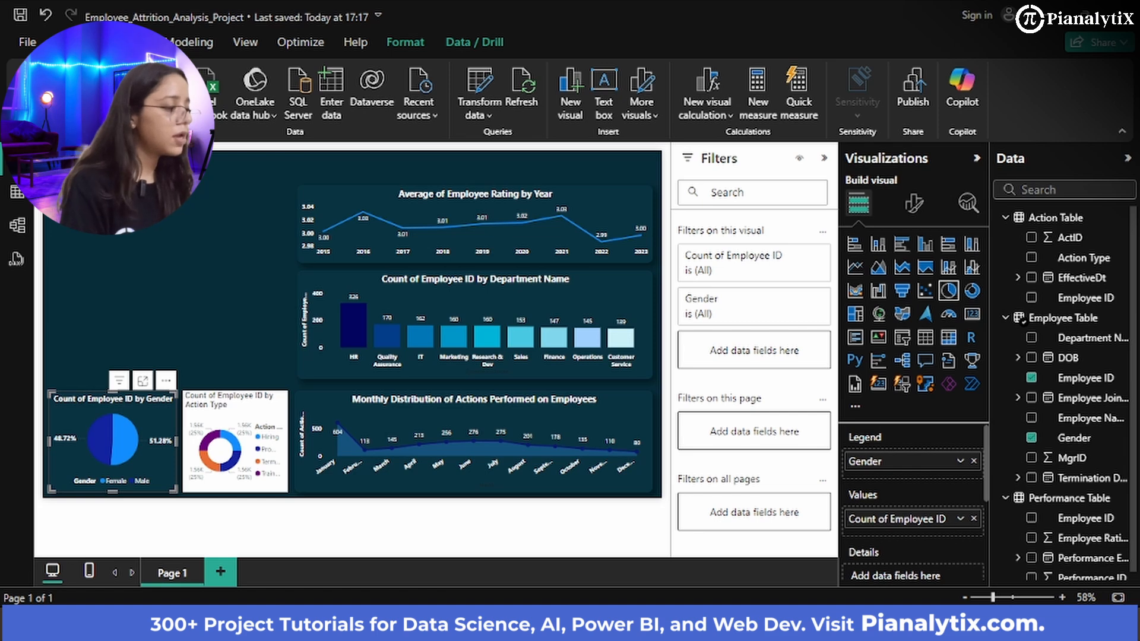
{"action": "left_click", "coordinate": [269, 412]}
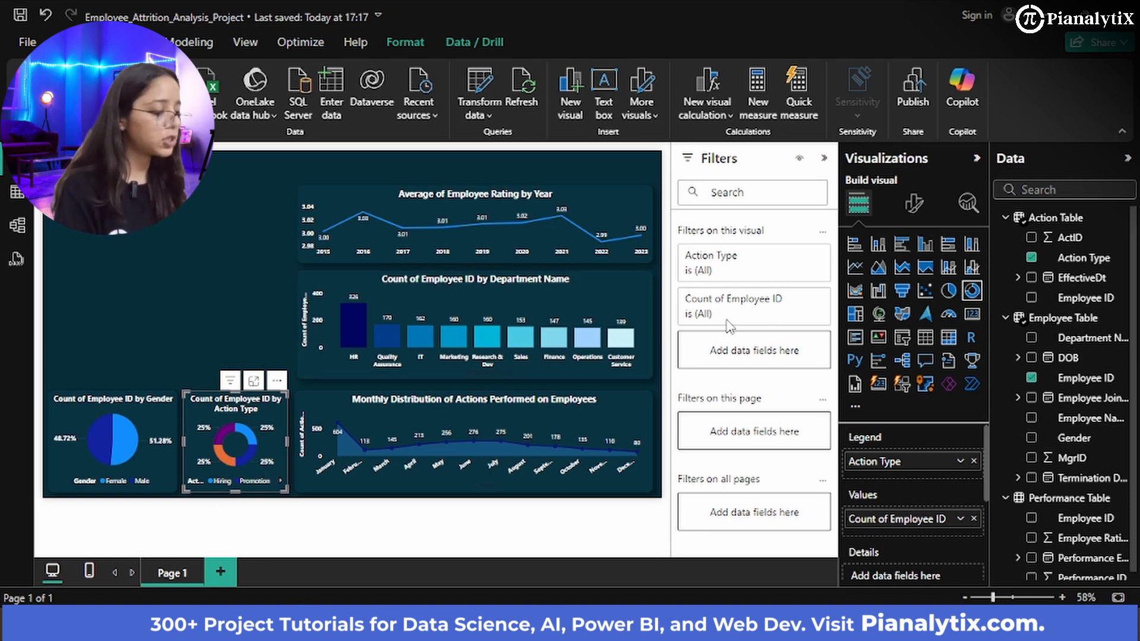
- Color the Action Type donut's Hiring slice the darkest navy and its Promotion slice dark blue
{"action": "left_click", "coordinate": [923, 220]}
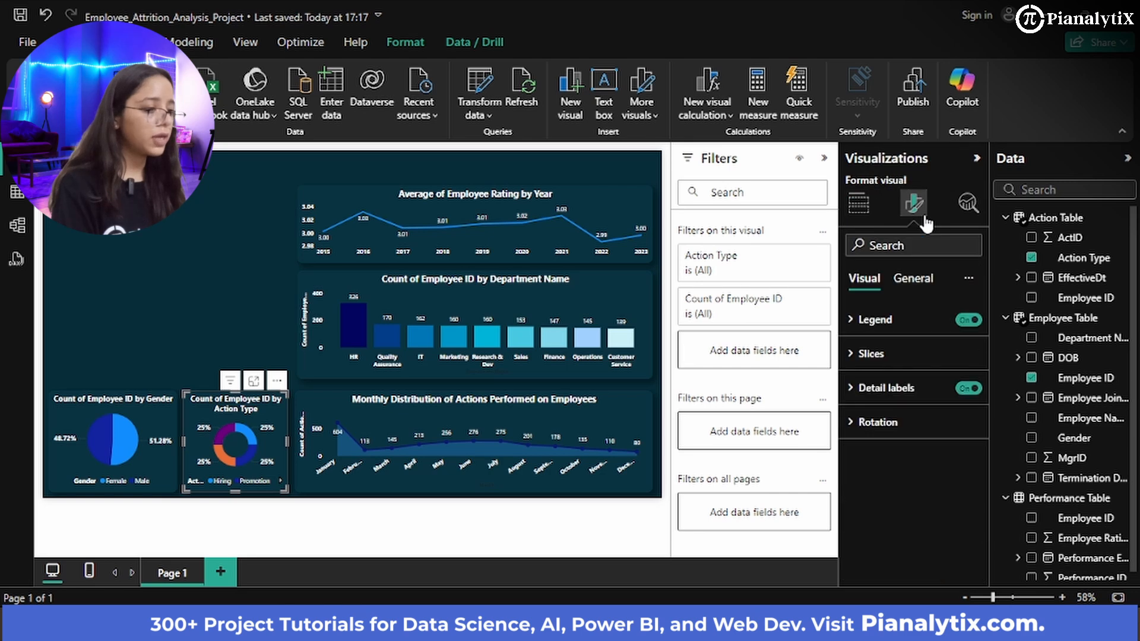
{"action": "left_click", "coordinate": [895, 366]}
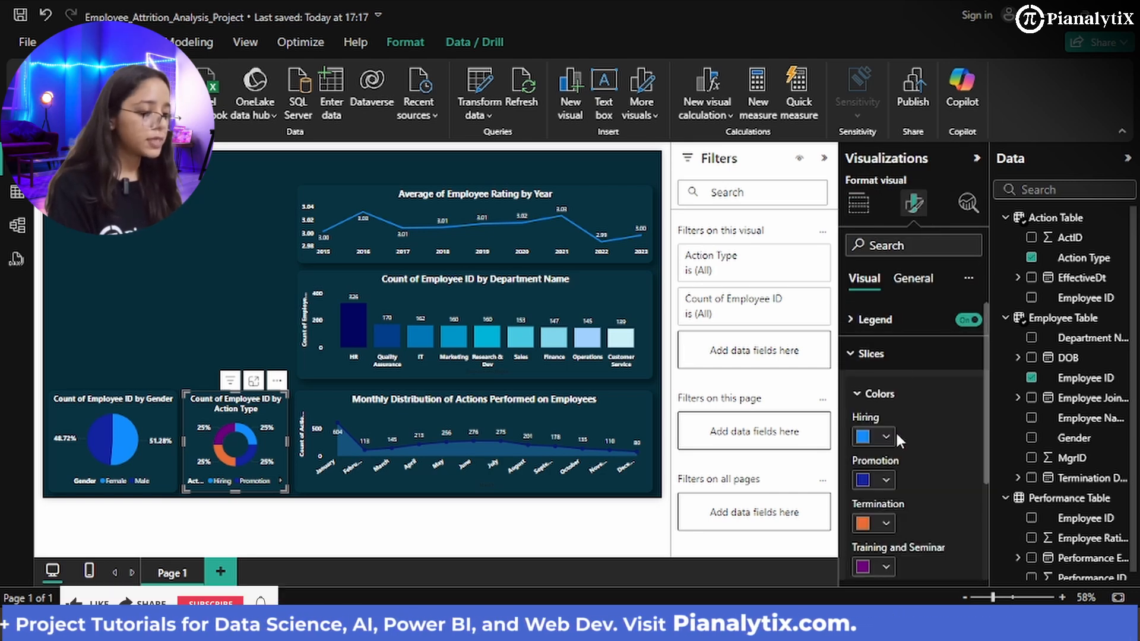
{"action": "left_click", "coordinate": [875, 413]}
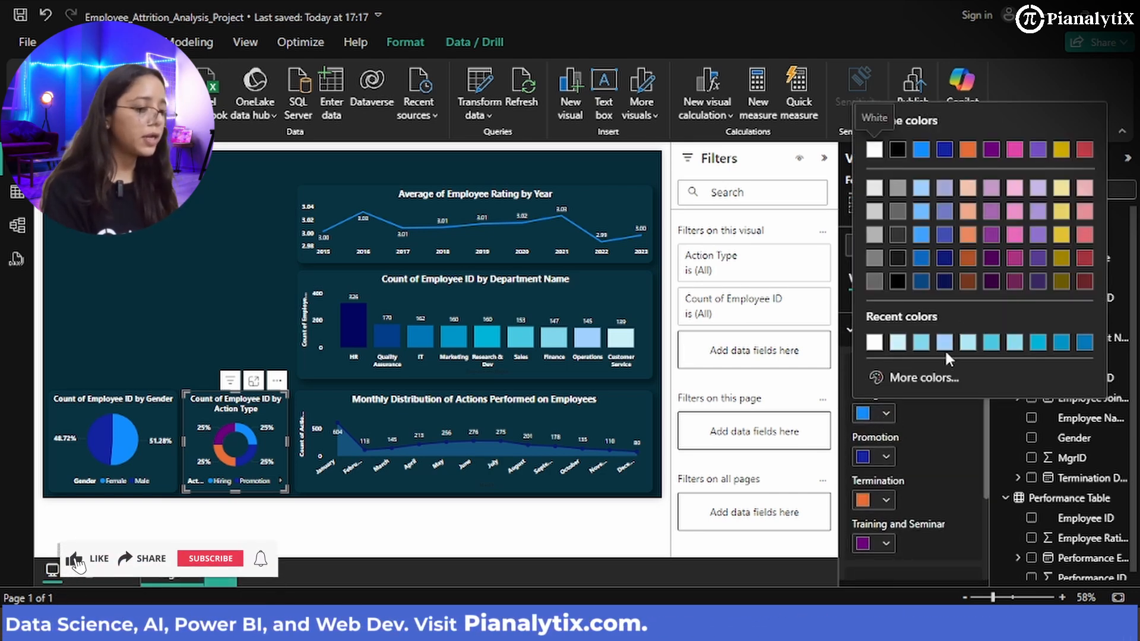
{"action": "left_click", "coordinate": [945, 283]}
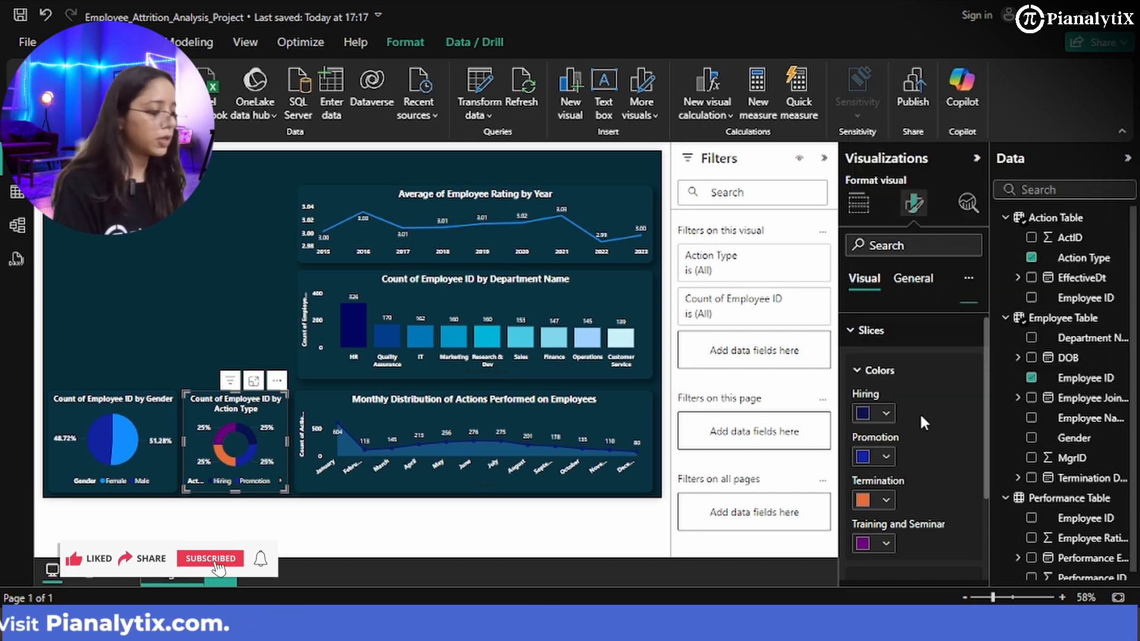
{"action": "left_click", "coordinate": [877, 457]}
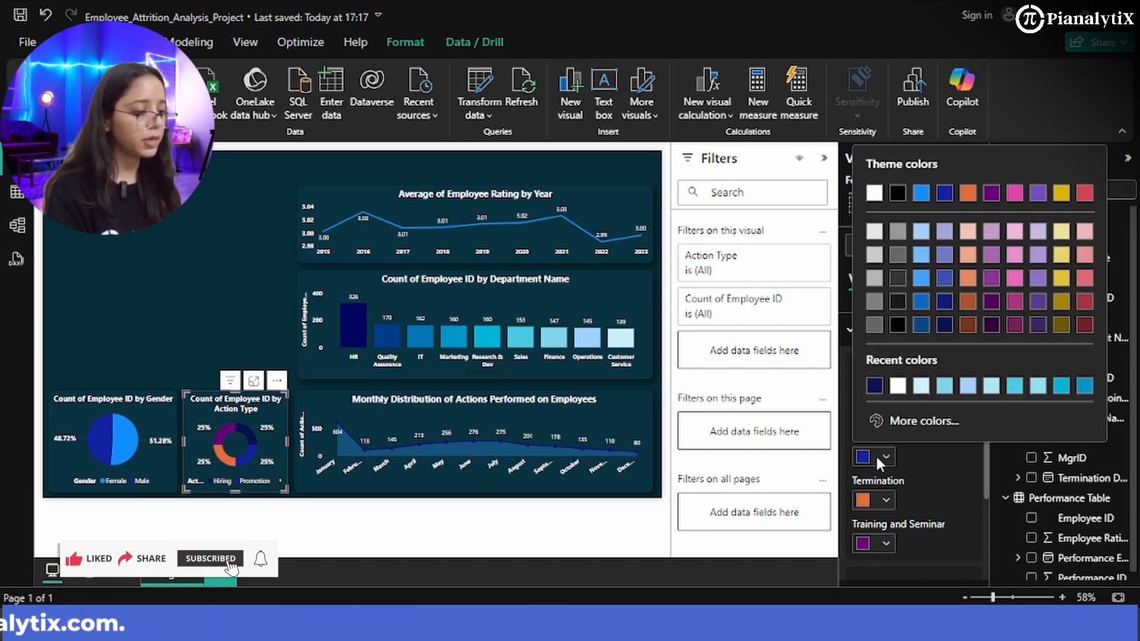
{"action": "left_click", "coordinate": [948, 304]}
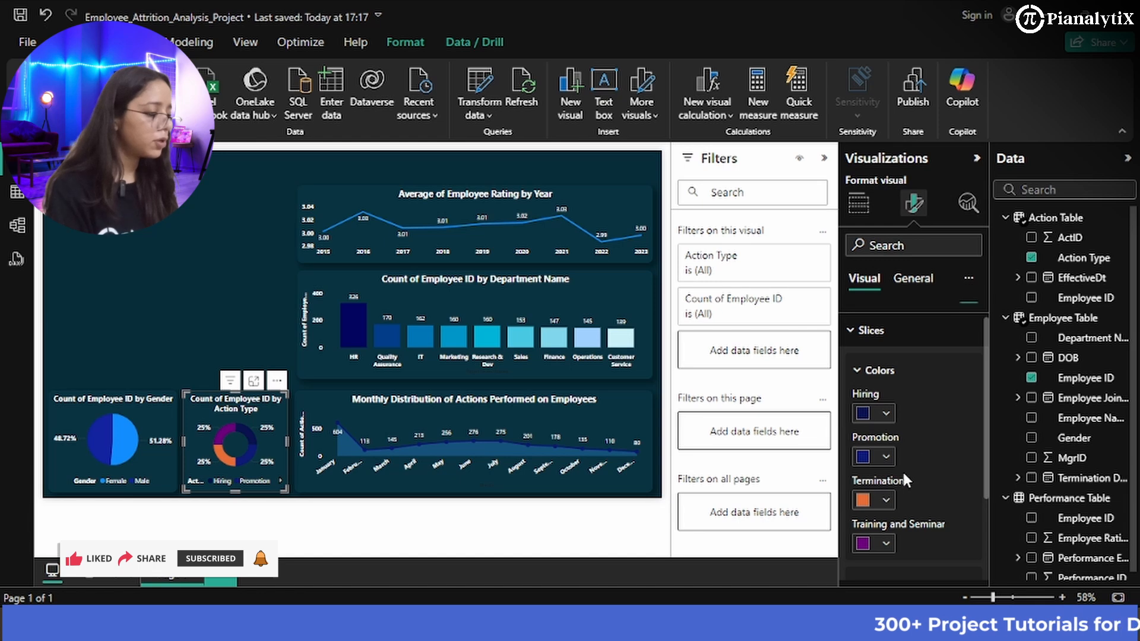
- Color the donut's Termination slice medium light blue and its Training and Seminar slice a lighter blue, and deselect the chart
{"action": "left_click", "coordinate": [885, 500]}
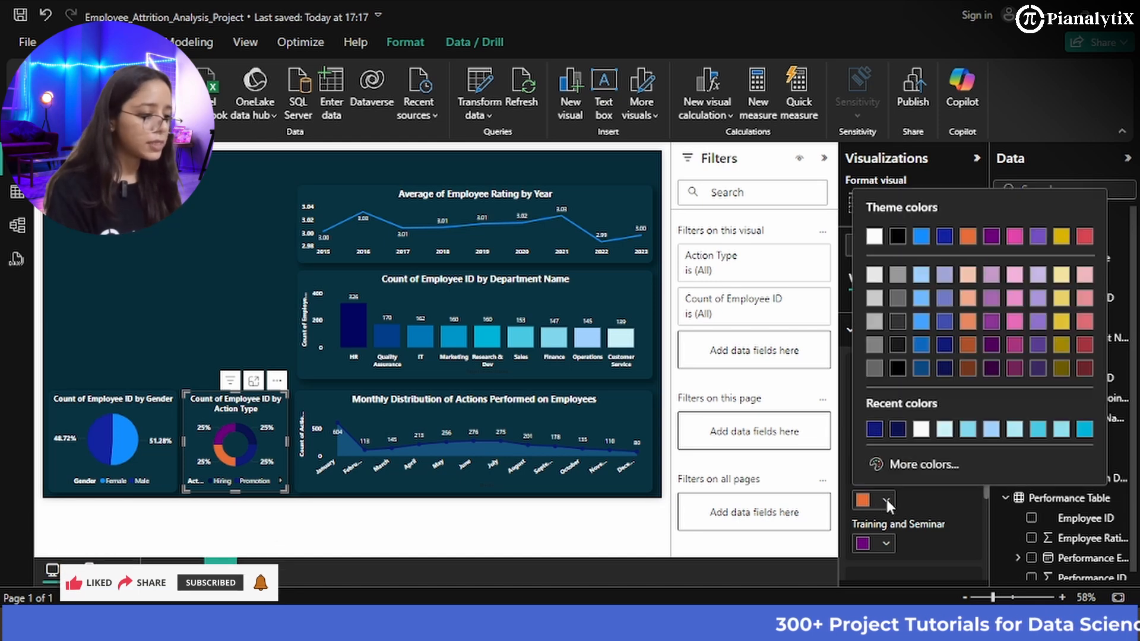
{"action": "left_click", "coordinate": [921, 321]}
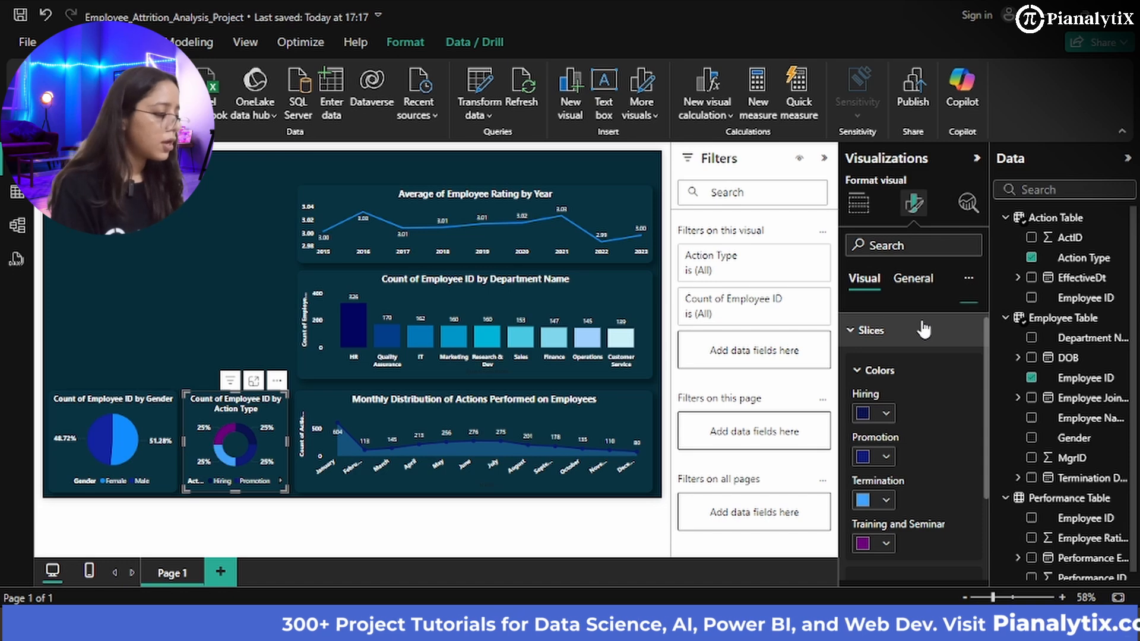
{"action": "scroll", "coordinate": [893, 505], "scroll_direction": "down", "scroll_amount": 2}
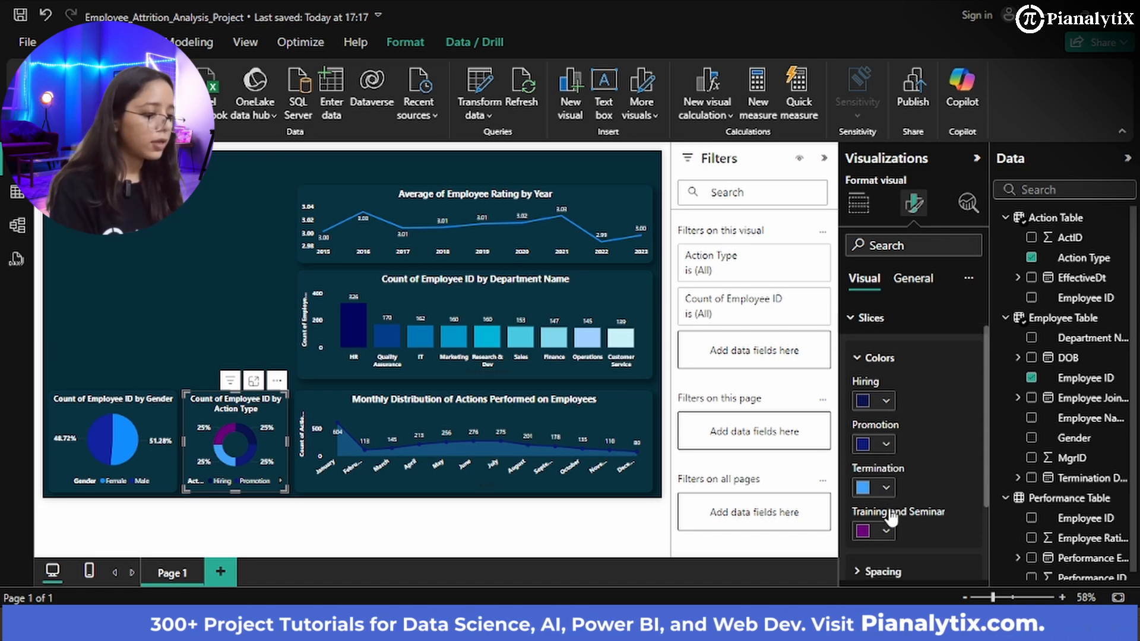
{"action": "left_click", "coordinate": [887, 479]}
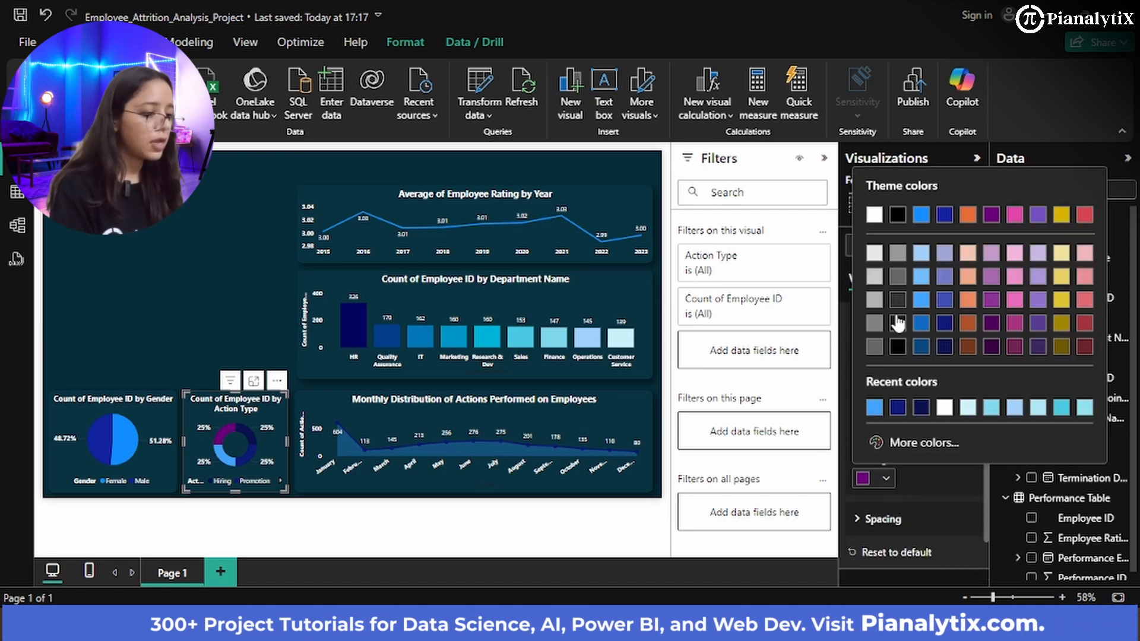
{"action": "left_click", "coordinate": [921, 279]}
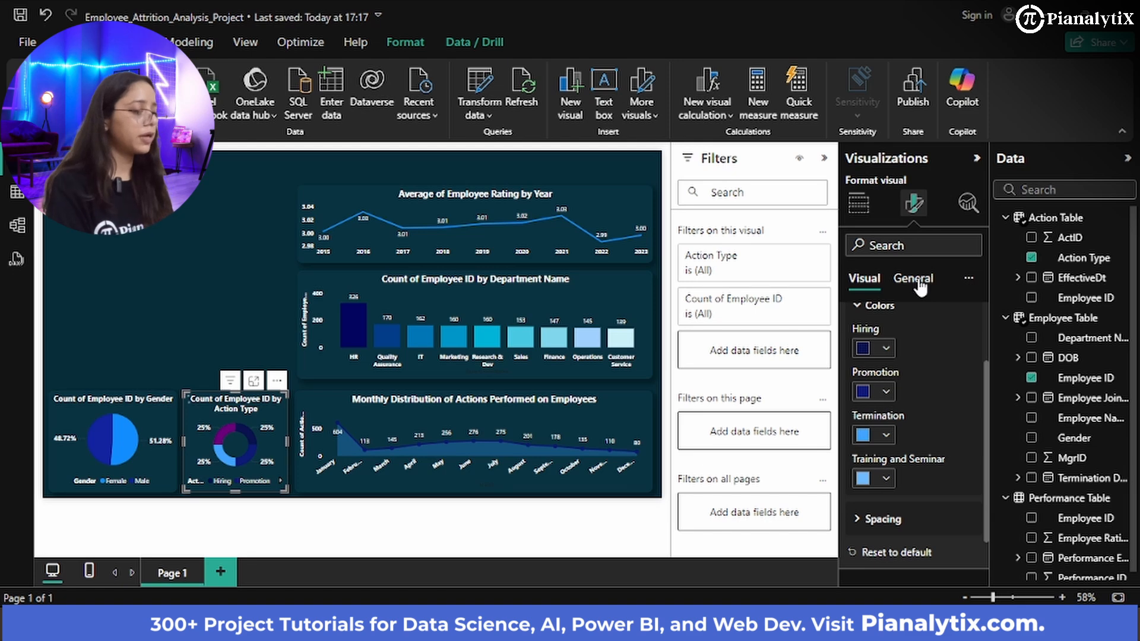
{"action": "left_click", "coordinate": [251, 216]}
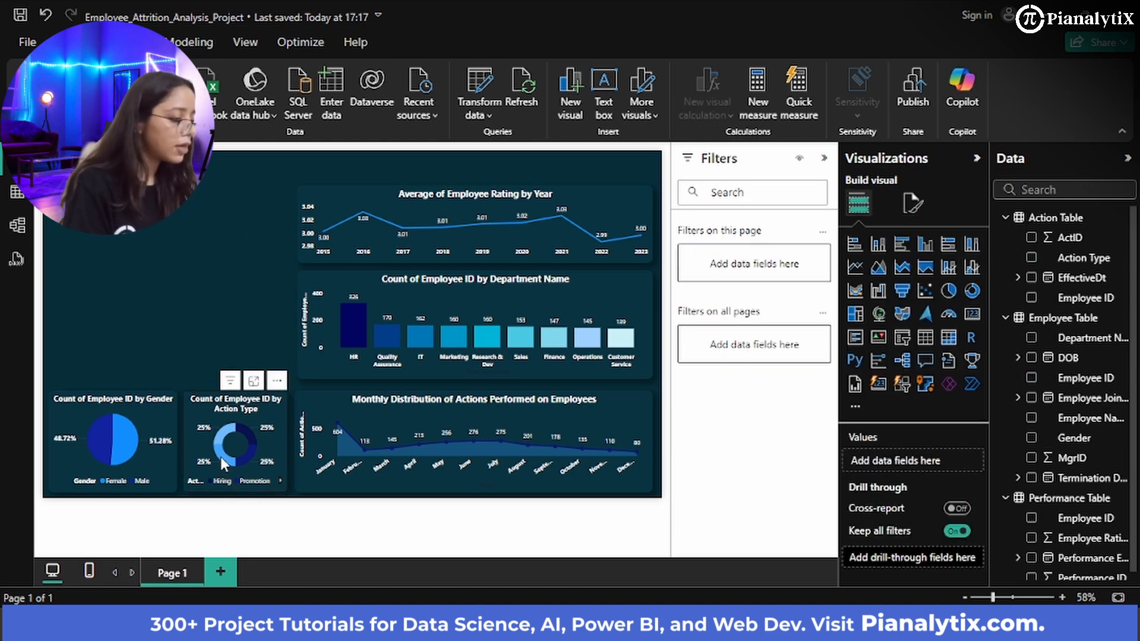
- Try Data value as the Action Type donut's detail label contents, and return them to Percent of total
{"action": "mouse_move", "coordinate": [219, 457]}
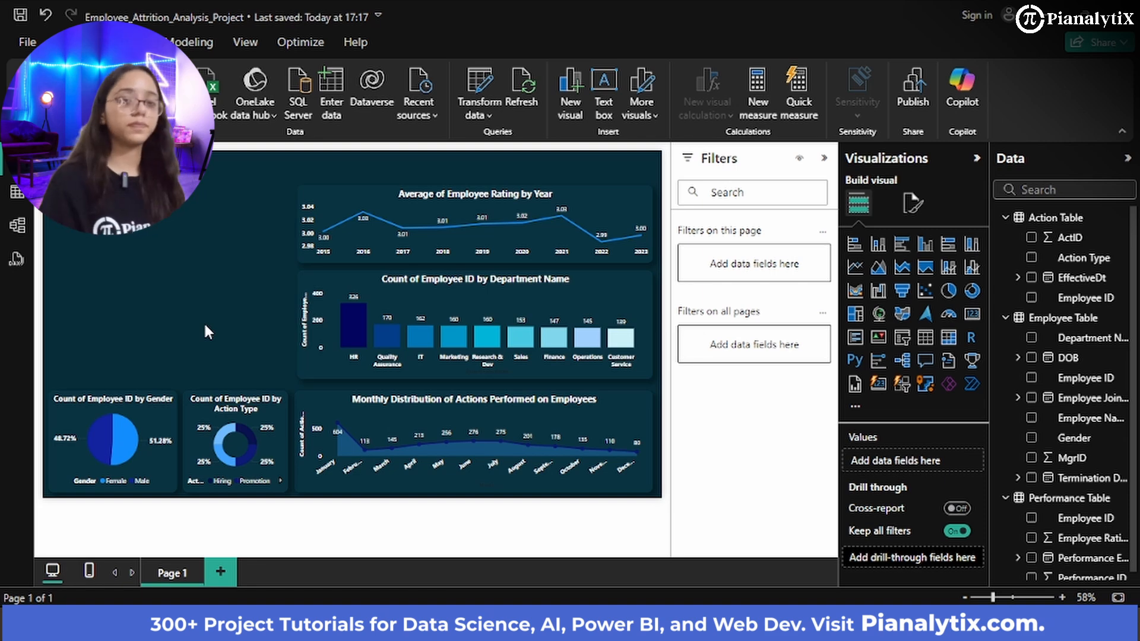
{"action": "left_click", "coordinate": [269, 440]}
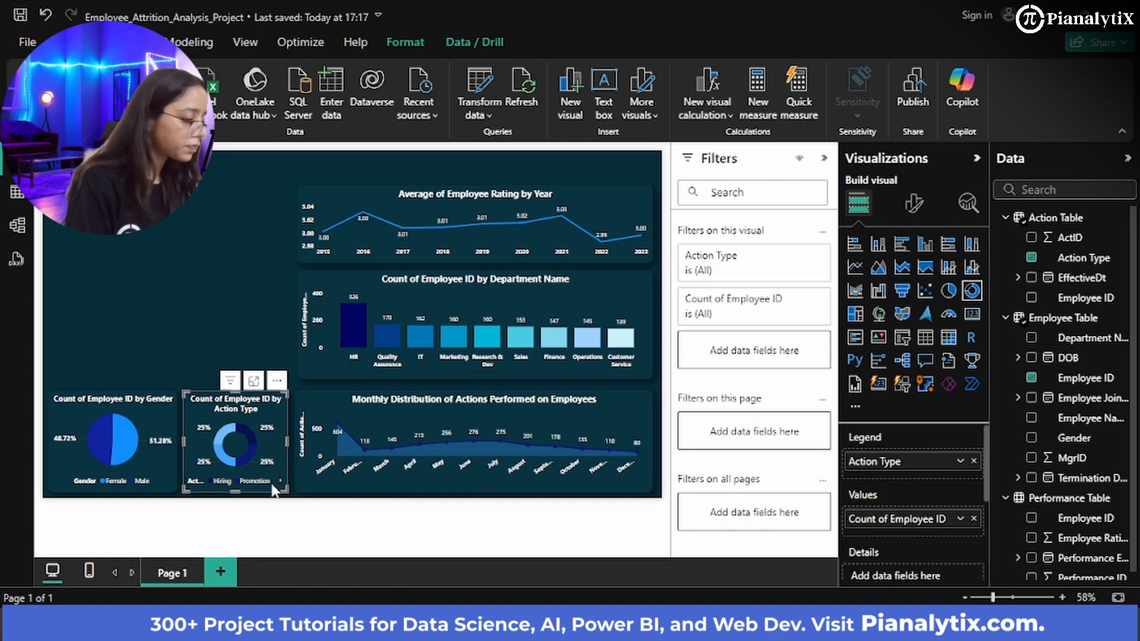
{"action": "left_click", "coordinate": [914, 204]}
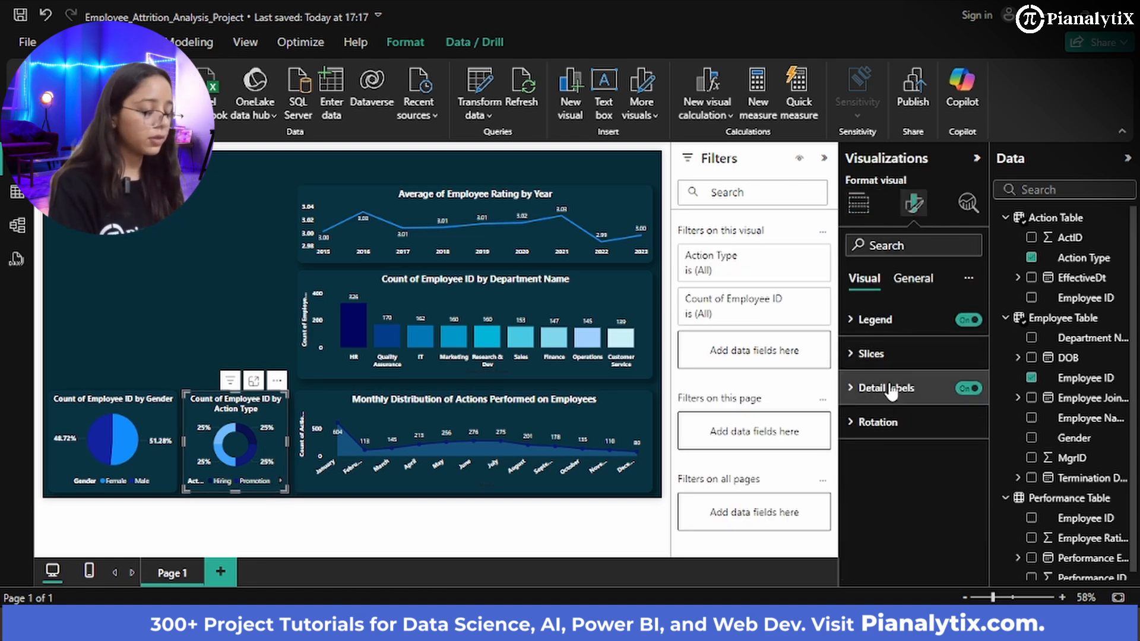
{"action": "left_click", "coordinate": [890, 388]}
{"action": "scroll", "coordinate": [902, 415], "scroll_direction": "down", "scroll_amount": 2}
{"action": "left_click", "coordinate": [926, 457]}
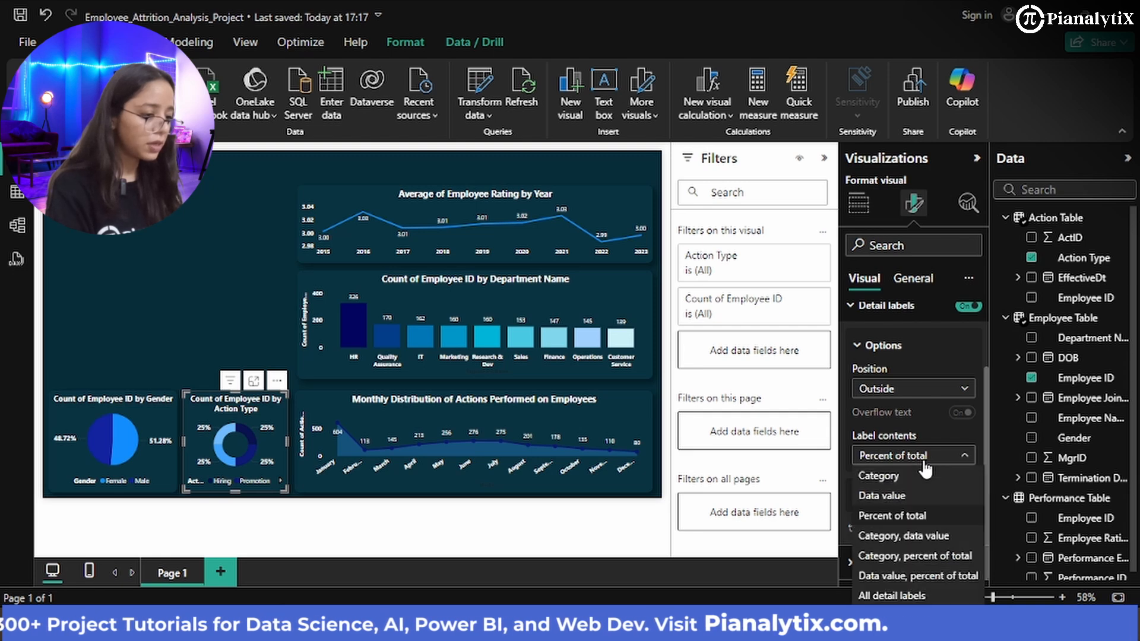
{"action": "left_click", "coordinate": [923, 506]}
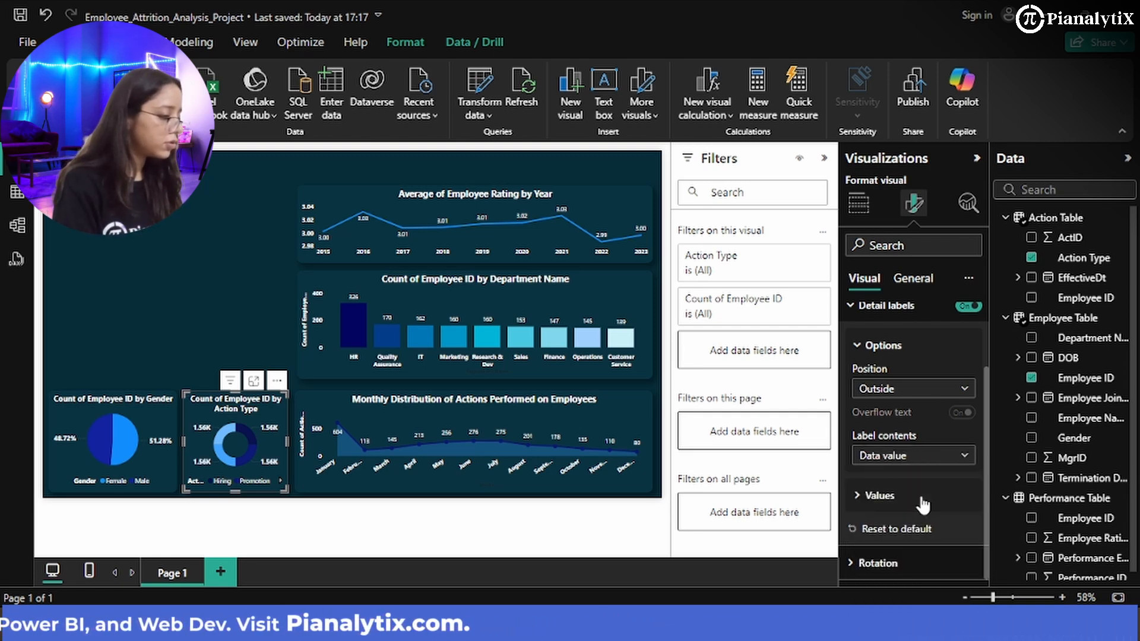
{"action": "left_click", "coordinate": [942, 457]}
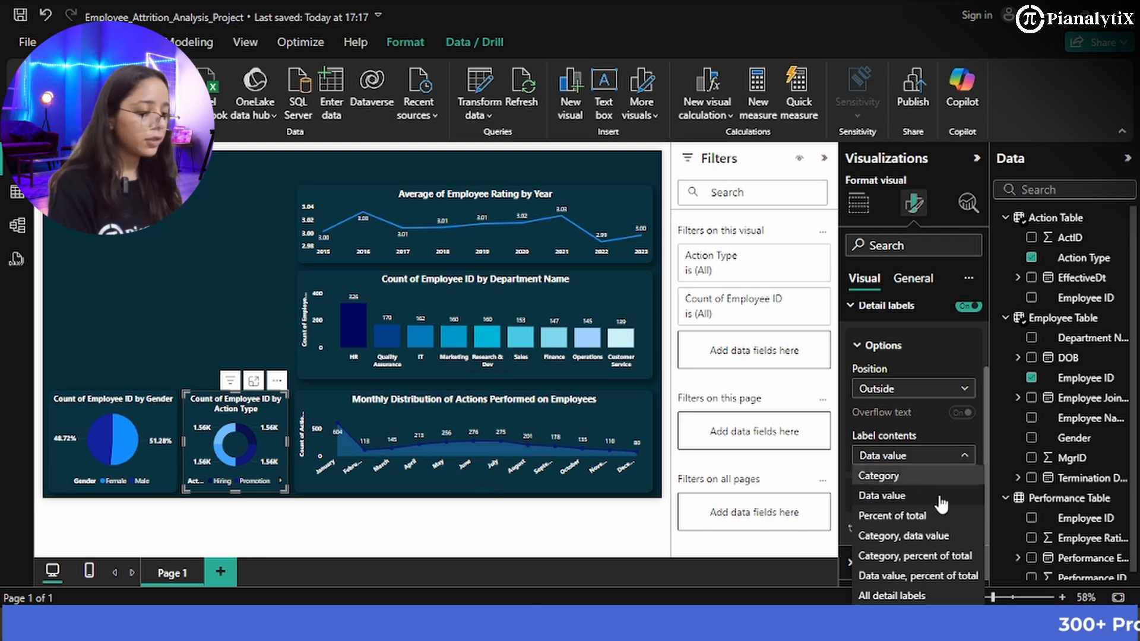
{"action": "left_click", "coordinate": [905, 521]}
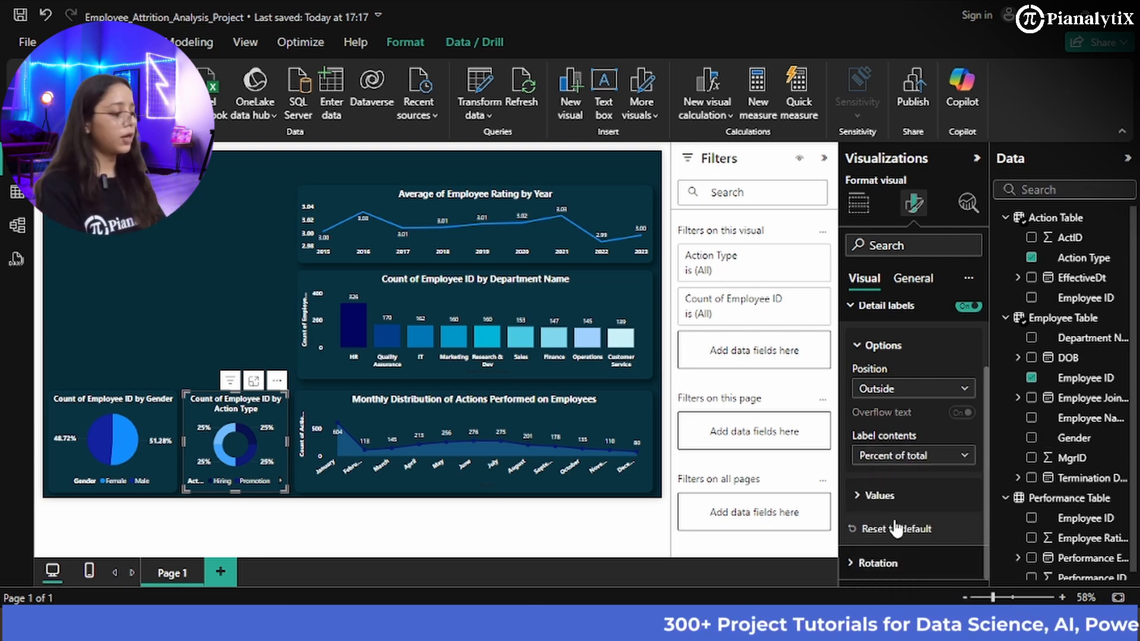
- Add a stacked bar chart above the pie and donut, spanning both and top-aligned with the department column chart
{"action": "left_click", "coordinate": [161, 285]}
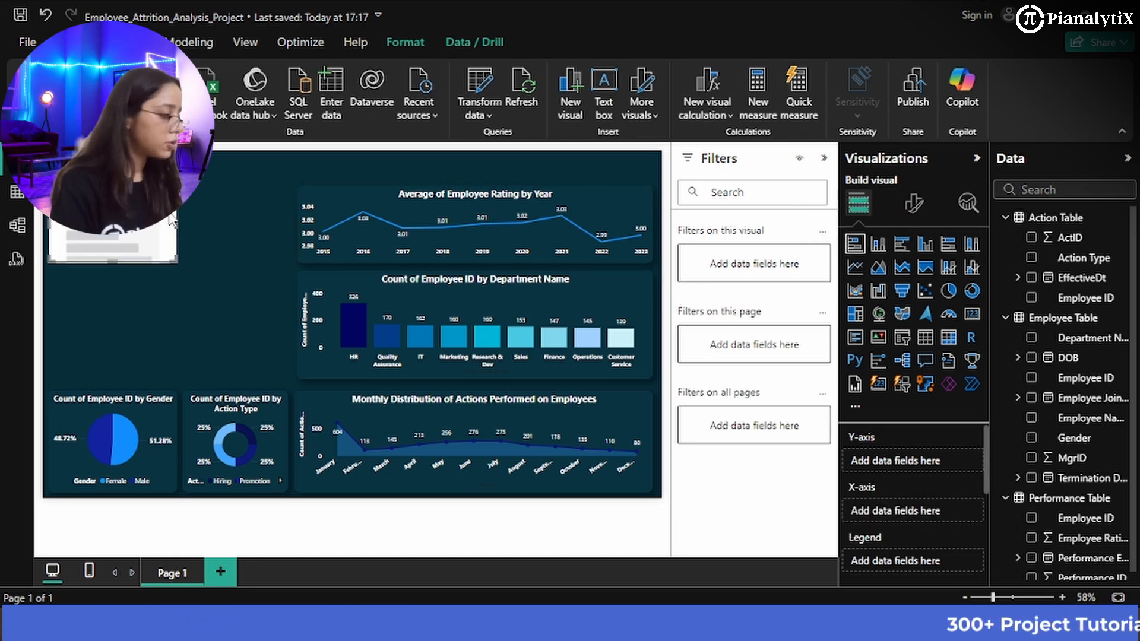
{"action": "left_click_drag", "start_coordinate": [172, 221], "coordinate": [173, 339]}
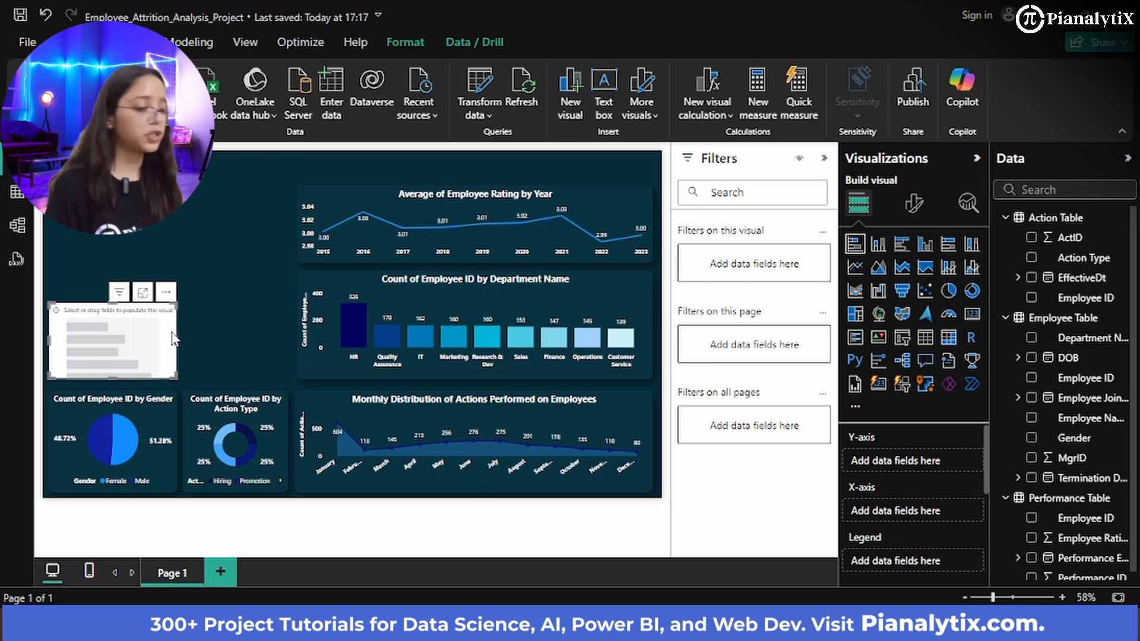
{"action": "left_click_drag", "start_coordinate": [175, 334], "coordinate": [186, 336]}
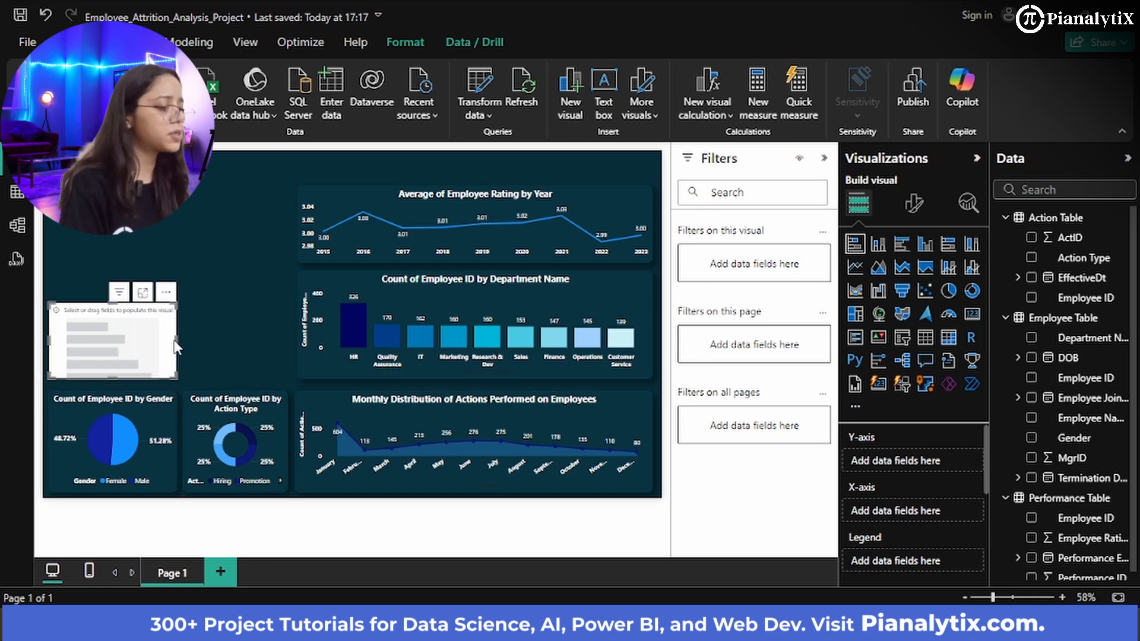
{"action": "left_click_drag", "start_coordinate": [175, 340], "coordinate": [230, 346]}
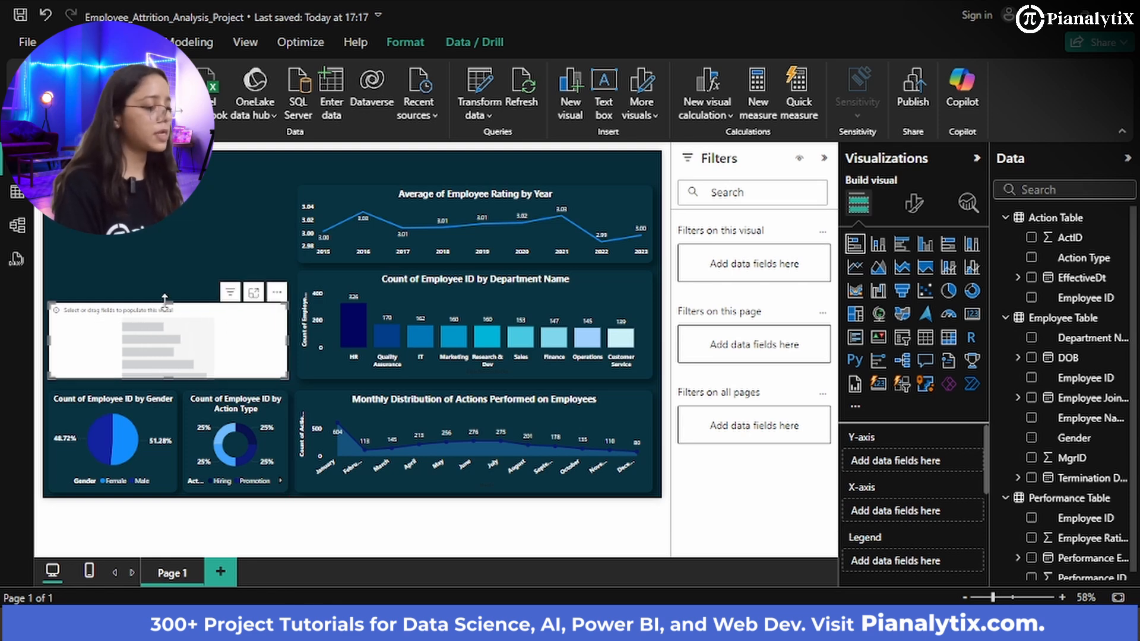
{"action": "left_click_drag", "start_coordinate": [165, 298], "coordinate": [176, 286]}
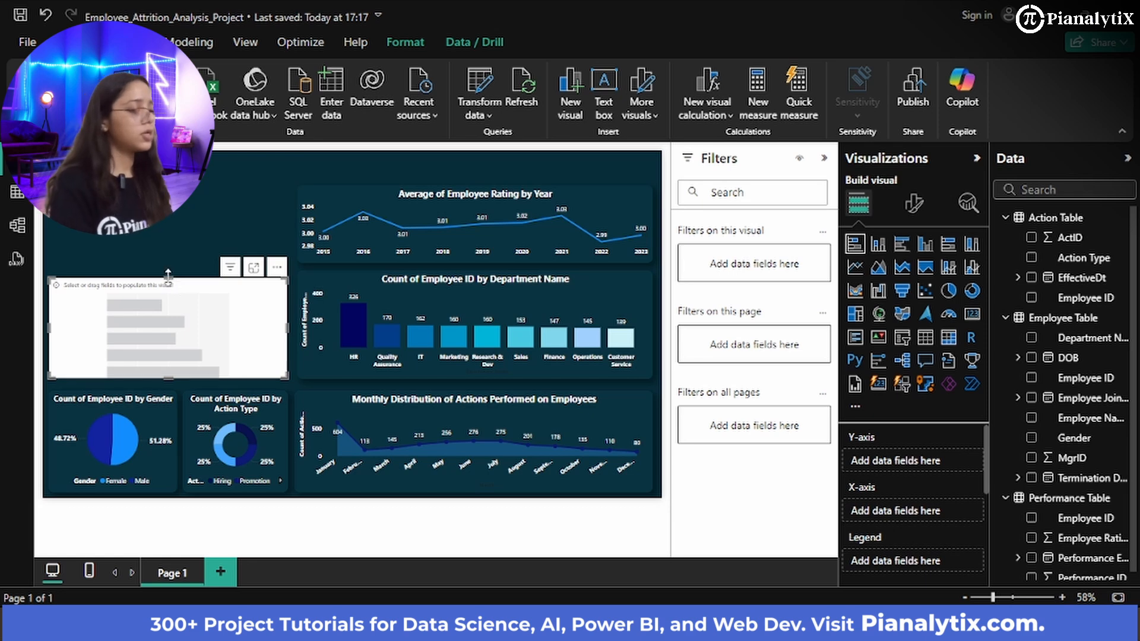
{"action": "left_click_drag", "start_coordinate": [168, 277], "coordinate": [170, 283]}
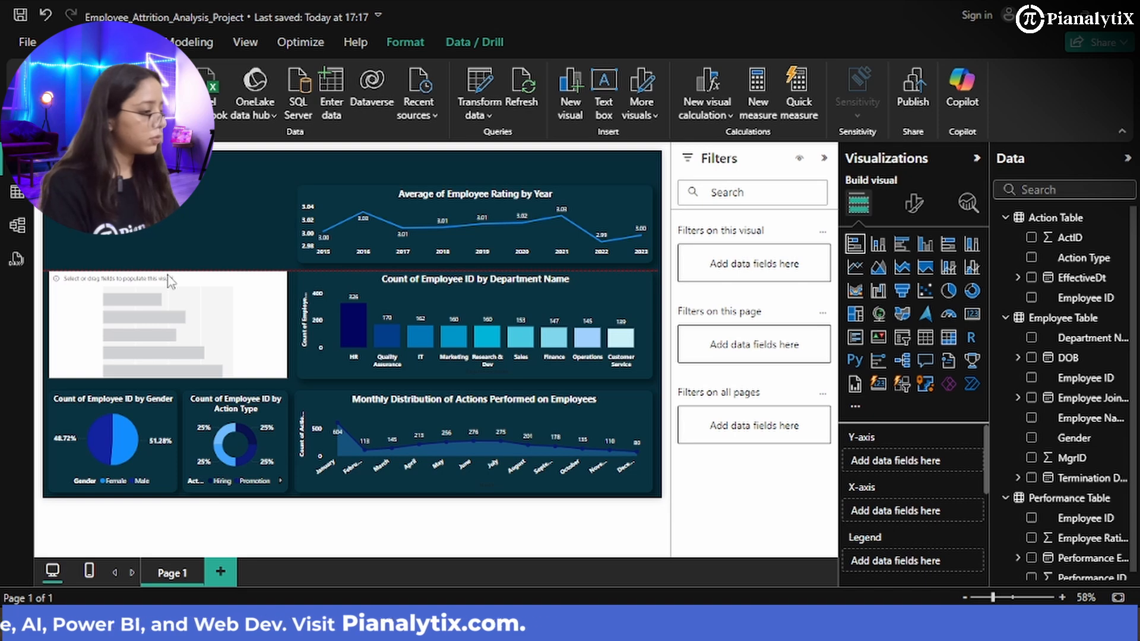
{"action": "left_click_drag", "start_coordinate": [171, 282], "coordinate": [170, 282]}
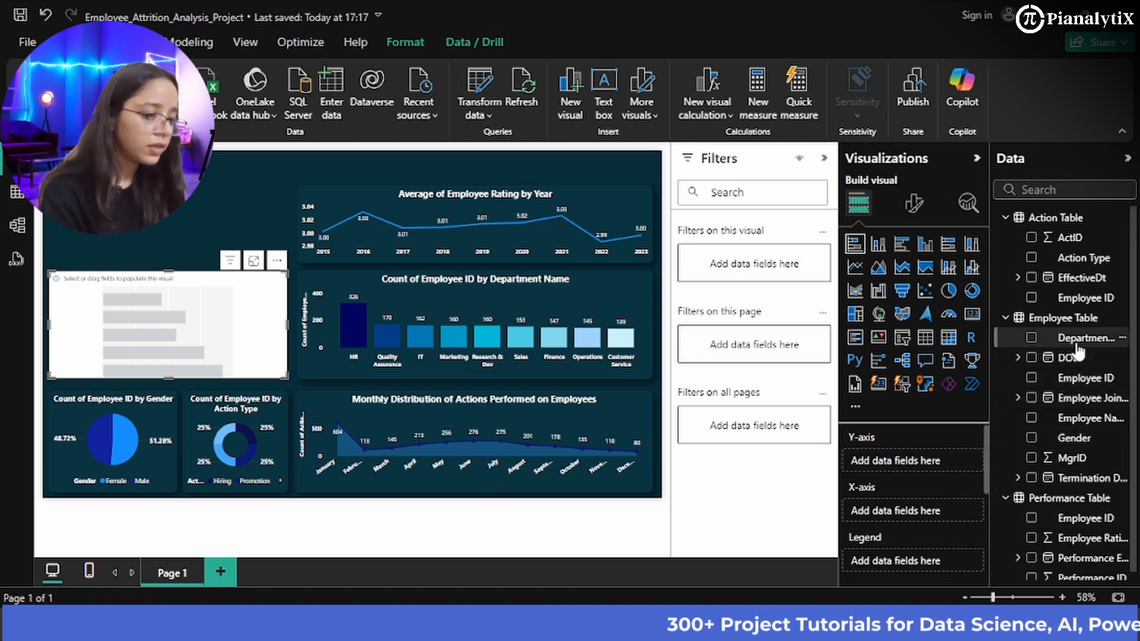
- Assign Department Name to the new bar chart's Y-axis and Employee Rating from the Performance Table to its X-axis
{"action": "left_click_drag", "start_coordinate": [1081, 338], "coordinate": [931, 466]}
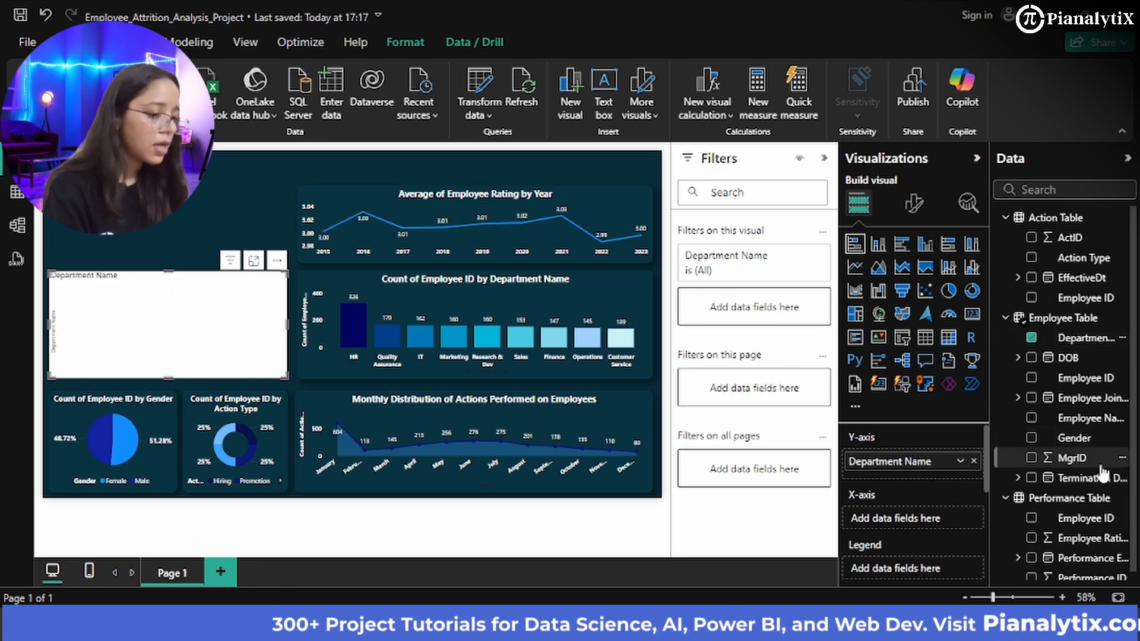
{"action": "scroll", "coordinate": [1101, 466], "scroll_direction": "down", "scroll_amount": 1}
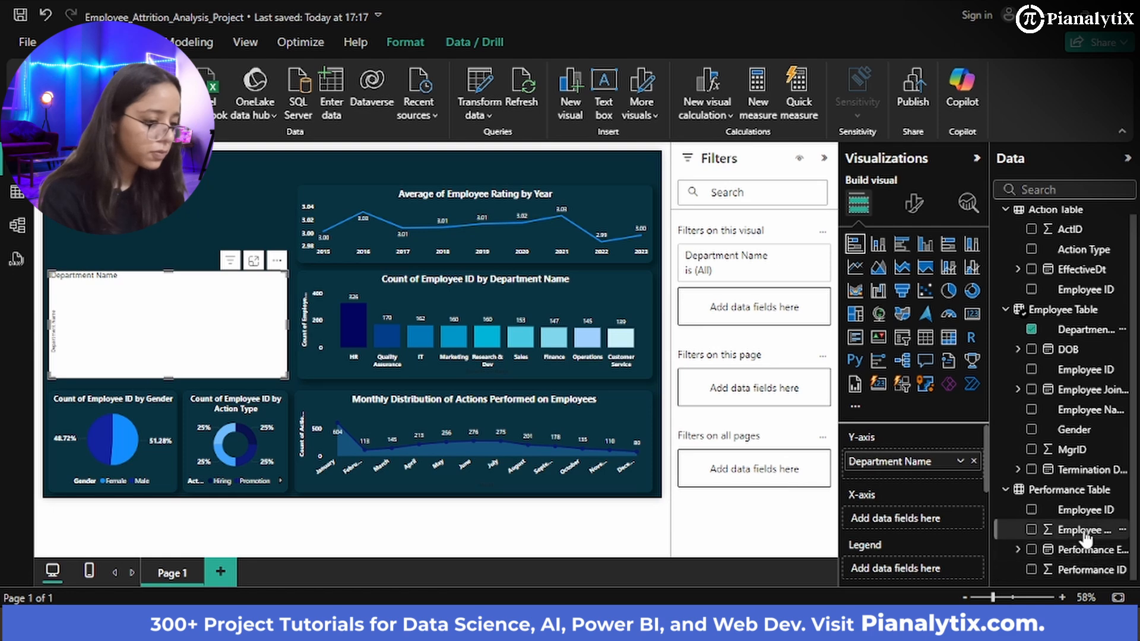
{"action": "left_click_drag", "start_coordinate": [1056, 526], "coordinate": [935, 530]}
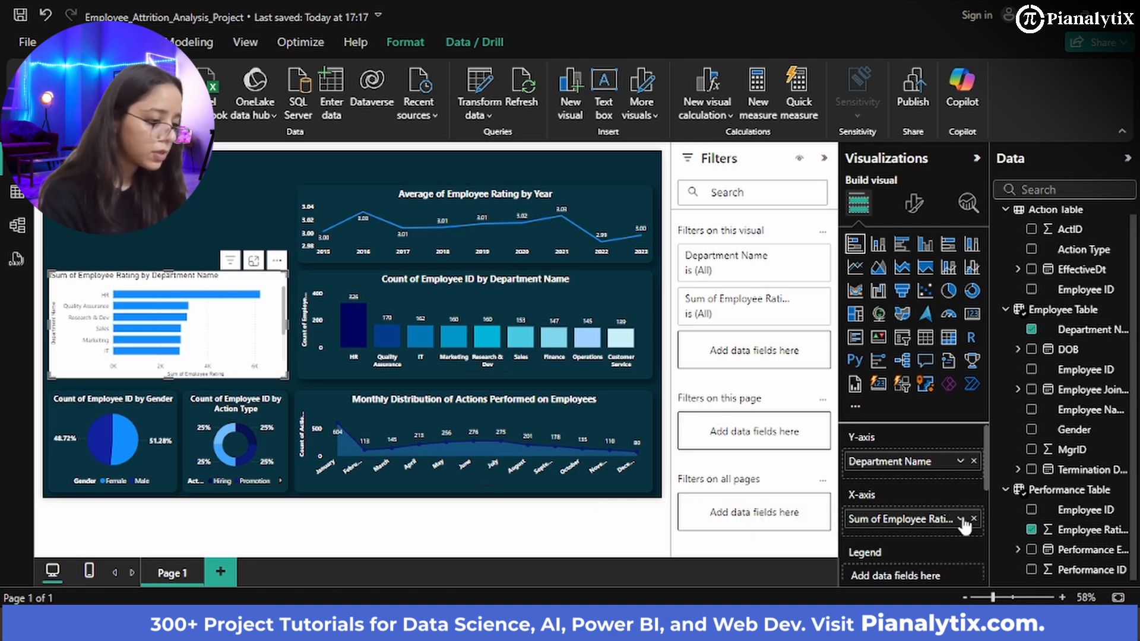
- Try Average as the aggregation of the bar chart's Employee Rating, and return it to Sum
{"action": "left_click", "coordinate": [964, 519]}
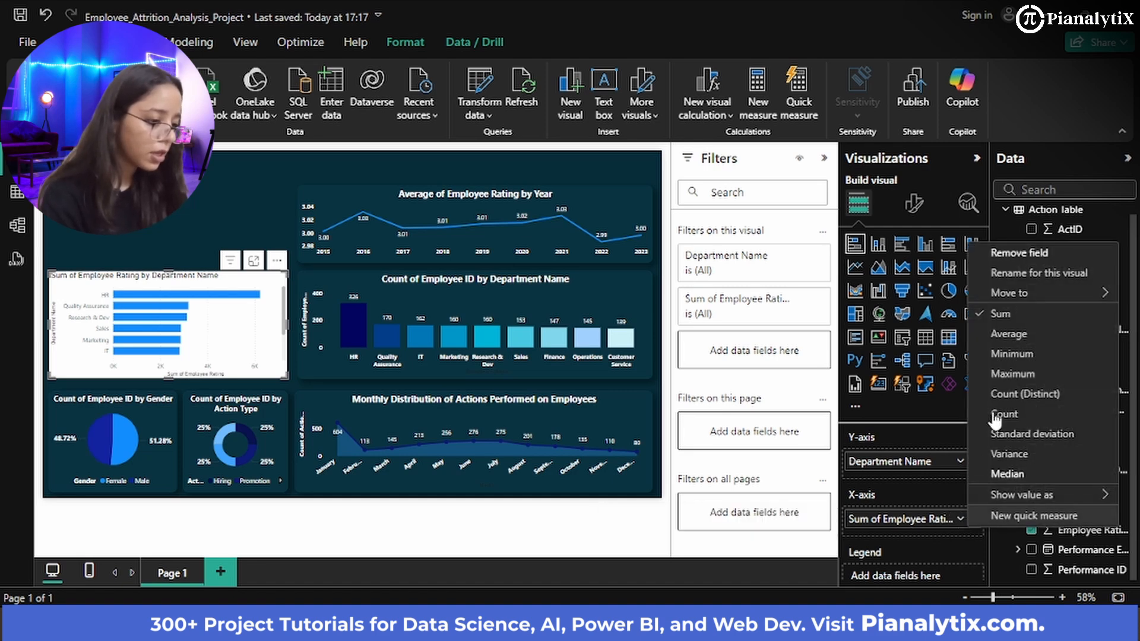
{"action": "left_click", "coordinate": [1003, 332]}
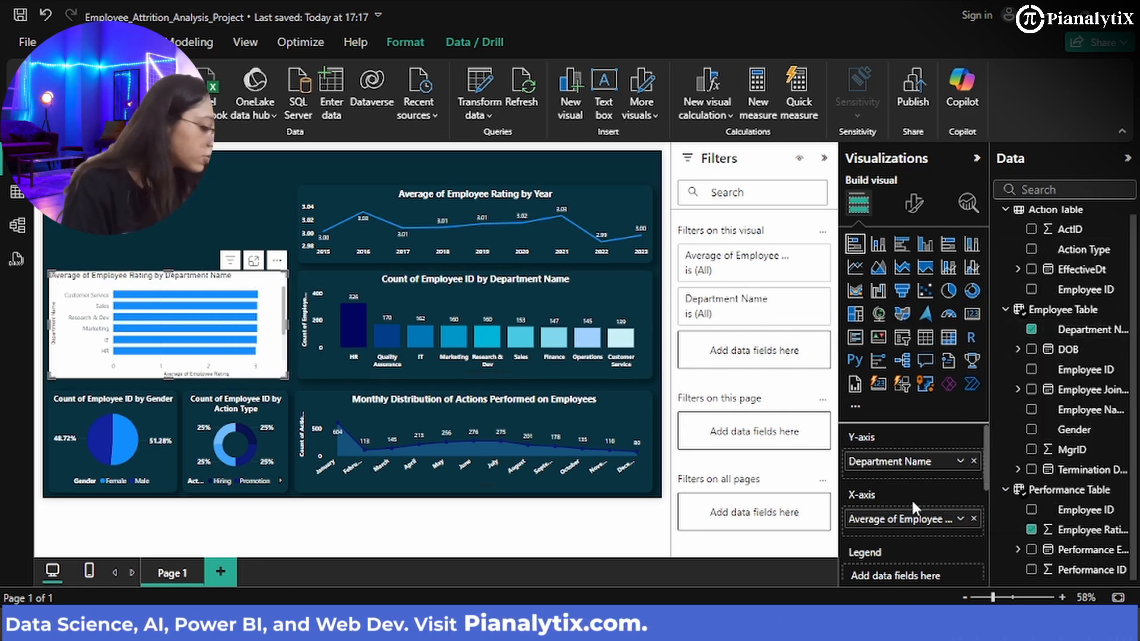
{"action": "left_click", "coordinate": [959, 520]}
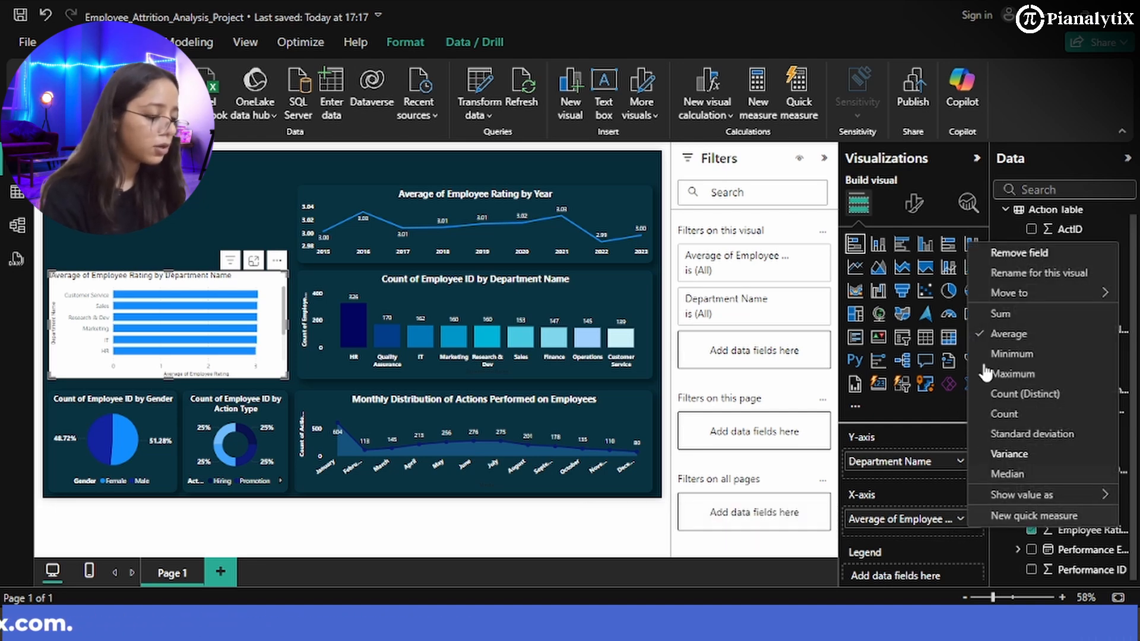
{"action": "left_click", "coordinate": [1001, 315]}
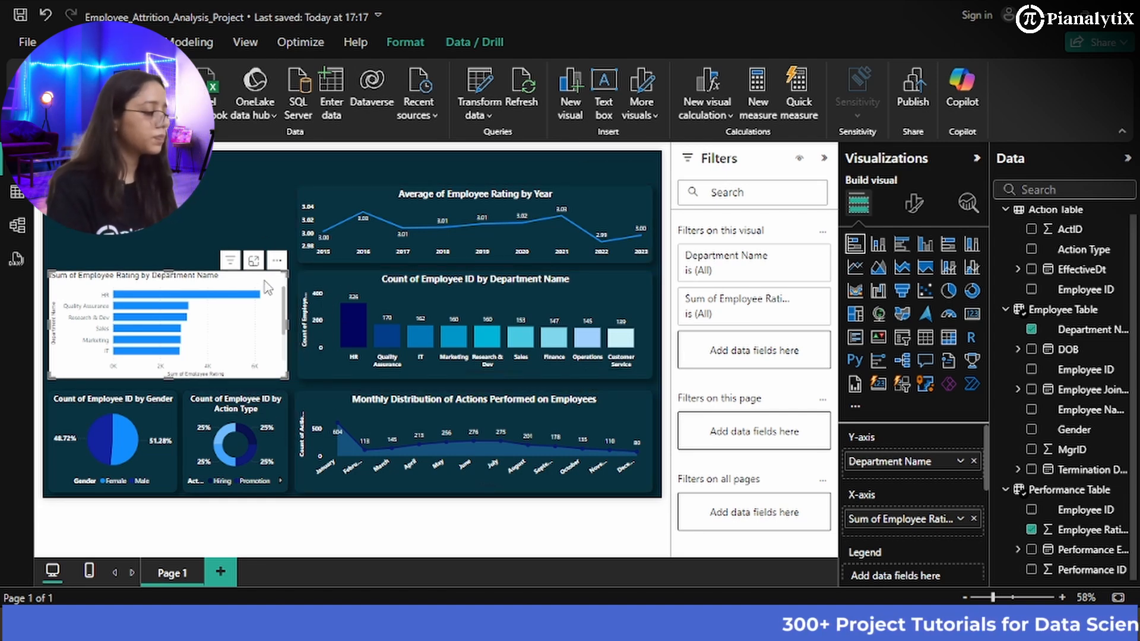
- Set the new bar chart's Employee Rating aggregation to Average and copy the department column chart's formatting onto it
{"action": "mouse_move", "coordinate": [151, 300]}
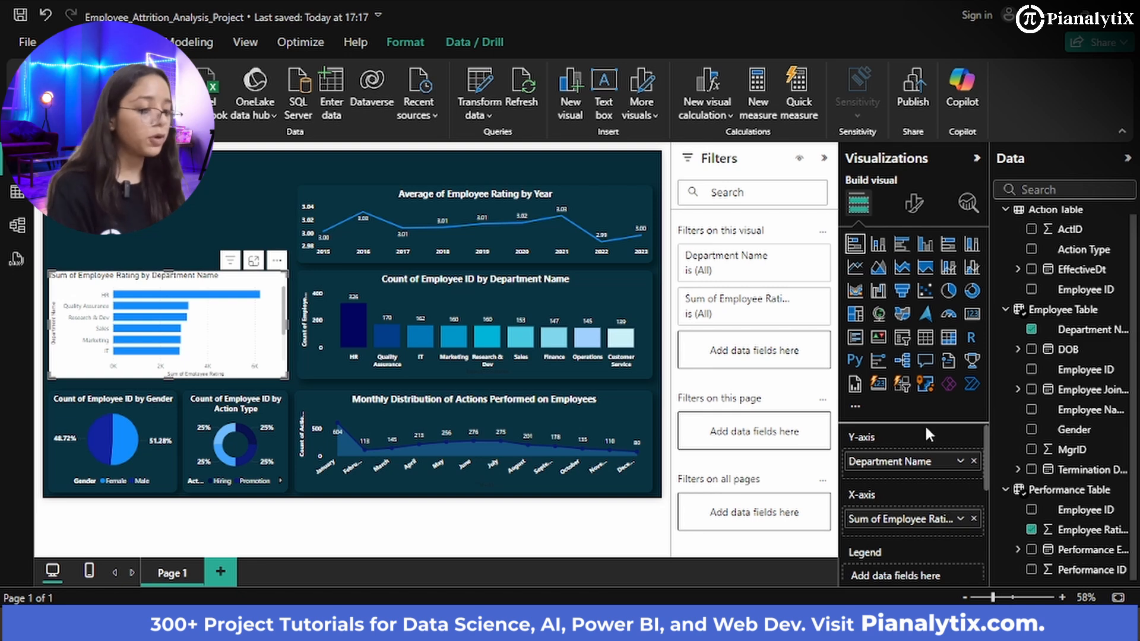
{"action": "left_click", "coordinate": [960, 518]}
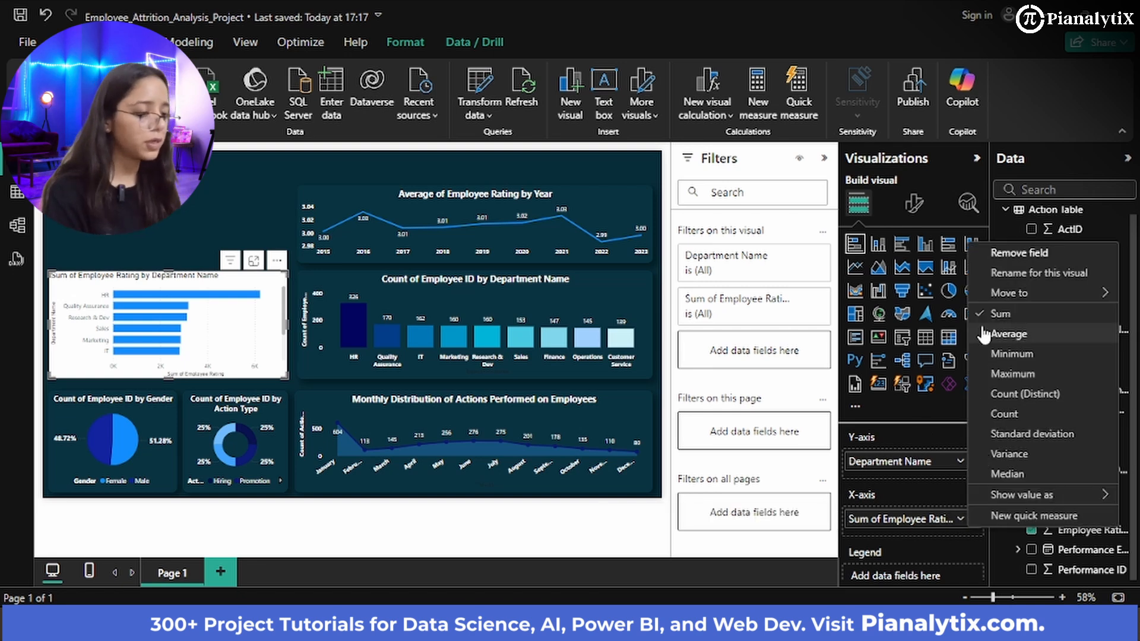
{"action": "left_click", "coordinate": [1005, 336]}
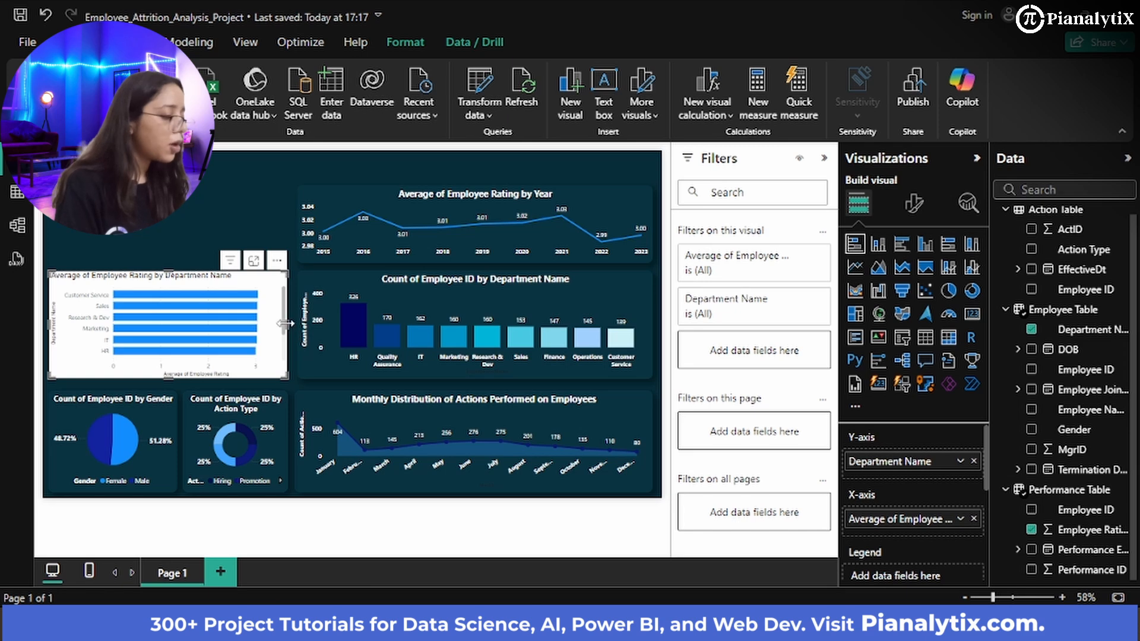
{"action": "mouse_move", "coordinate": [289, 323]}
{"action": "left_mouse_down"}
{"action": "mouse_move", "coordinate": [415, 324]}
{"action": "mouse_move", "coordinate": [210, 334]}
{"action": "mouse_move", "coordinate": [287, 344]}
{"action": "left_mouse_up"}
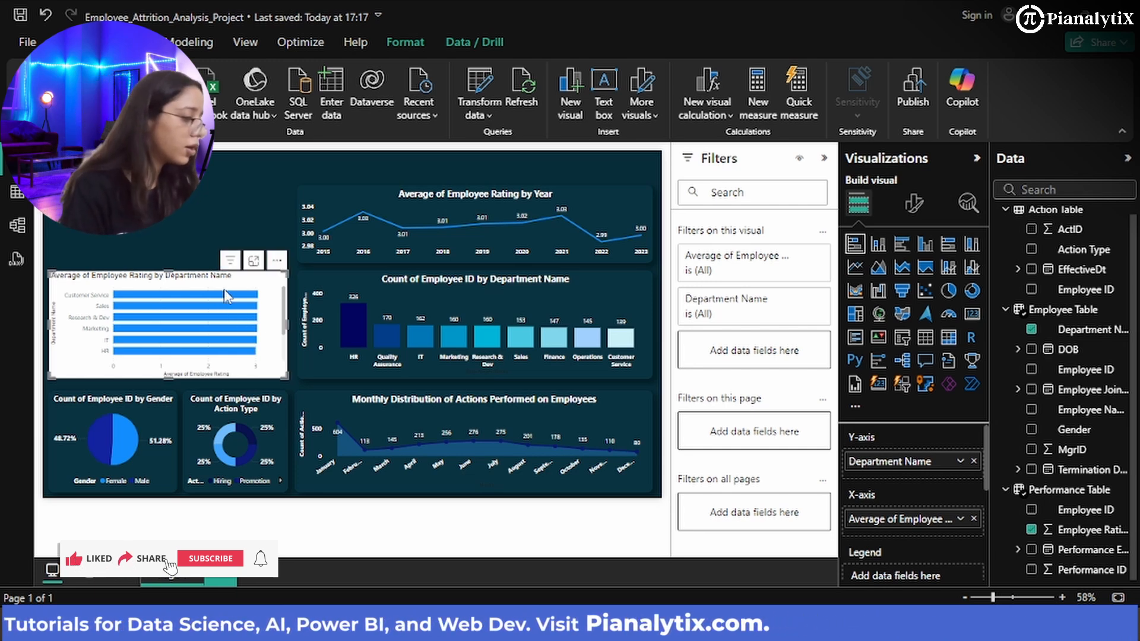
{"action": "mouse_move", "coordinate": [224, 303]}
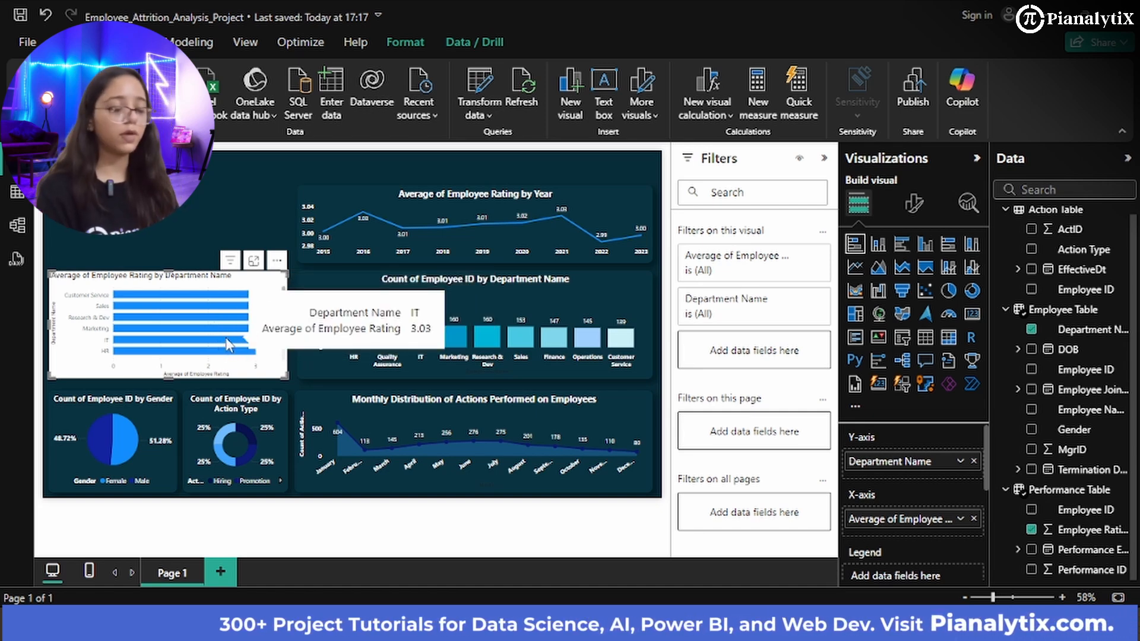
{"action": "left_click", "coordinate": [325, 368]}
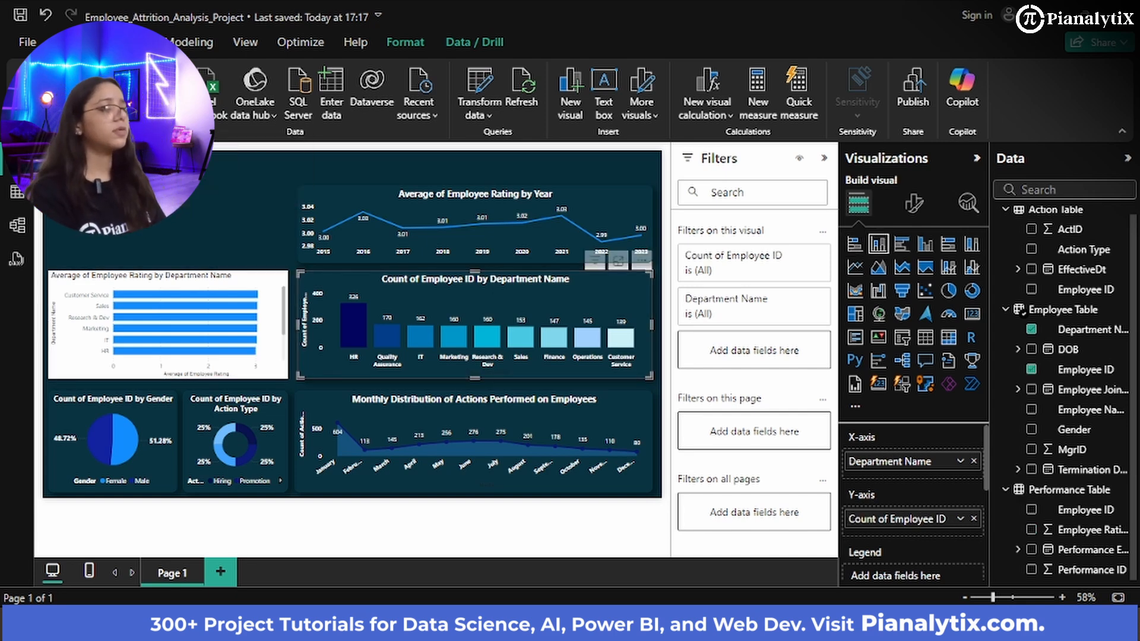
{"action": "left_click", "coordinate": [248, 279]}
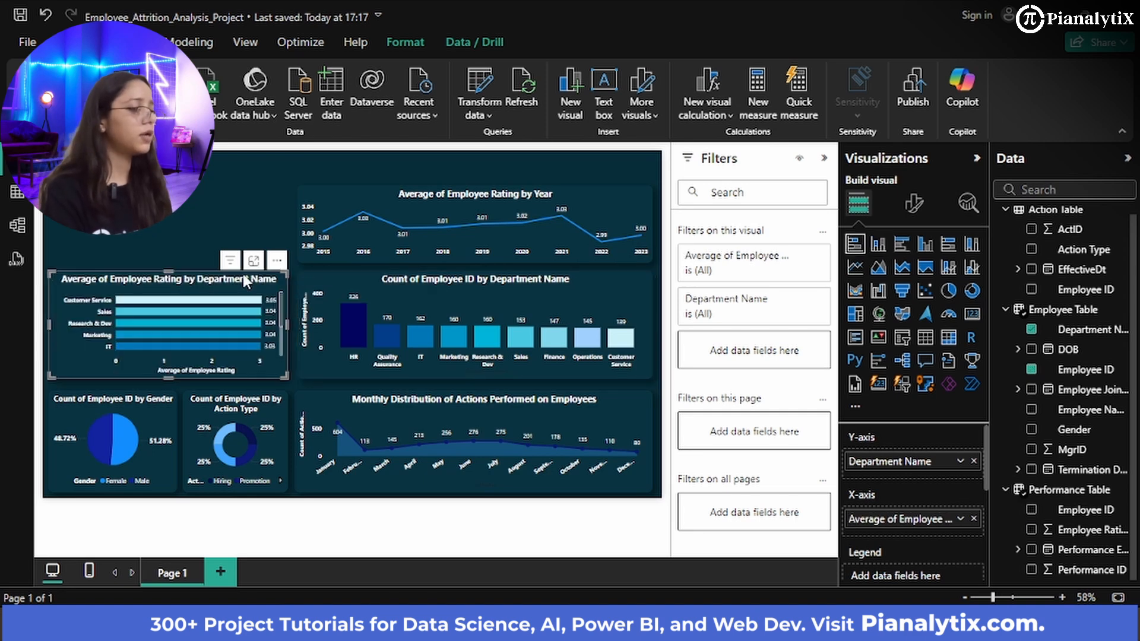
- Add an empty card above the rating bar chart, aligned with its left edge and narrowed to about a third of its width
{"action": "left_click", "coordinate": [179, 202]}
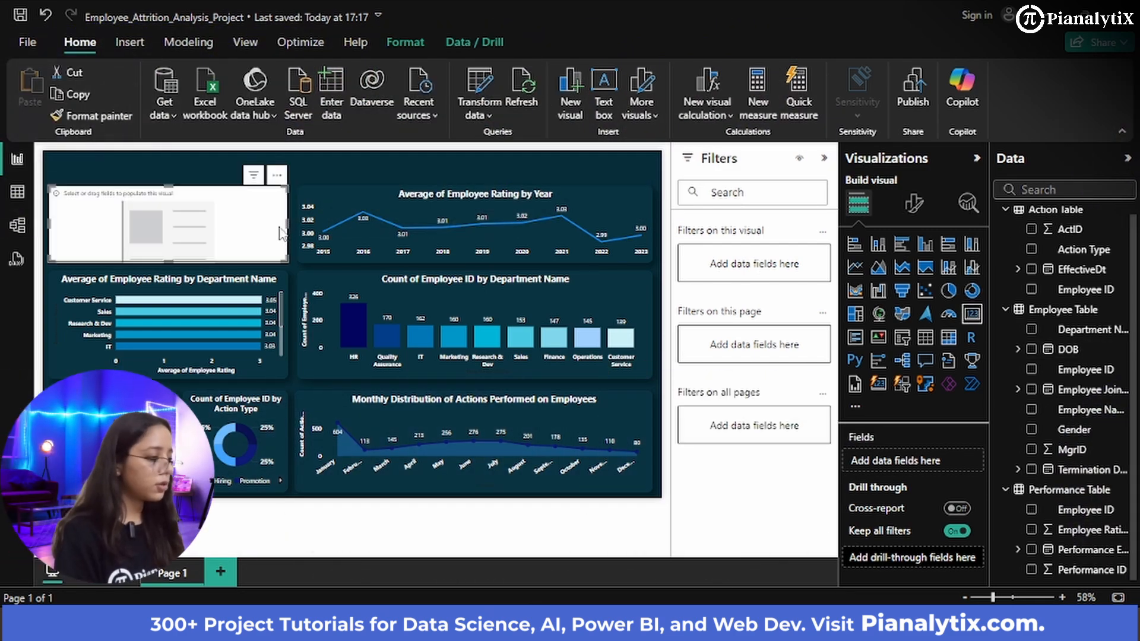
{"action": "left_click_drag", "start_coordinate": [288, 224], "coordinate": [135, 238]}
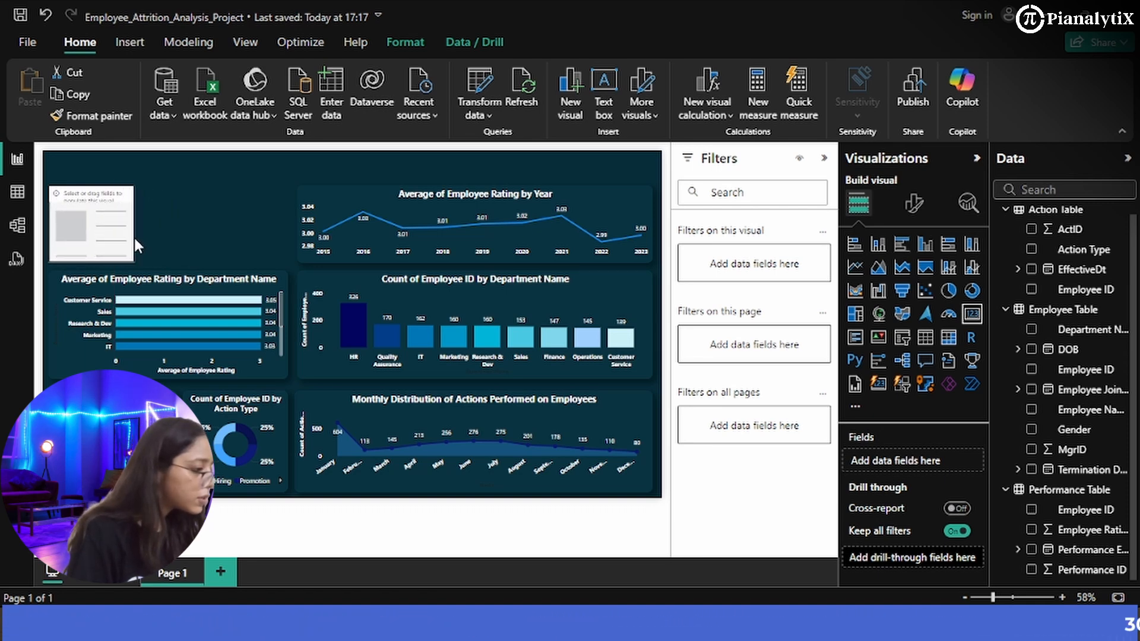
{"action": "left_click_drag", "start_coordinate": [91, 183], "coordinate": [97, 220]}
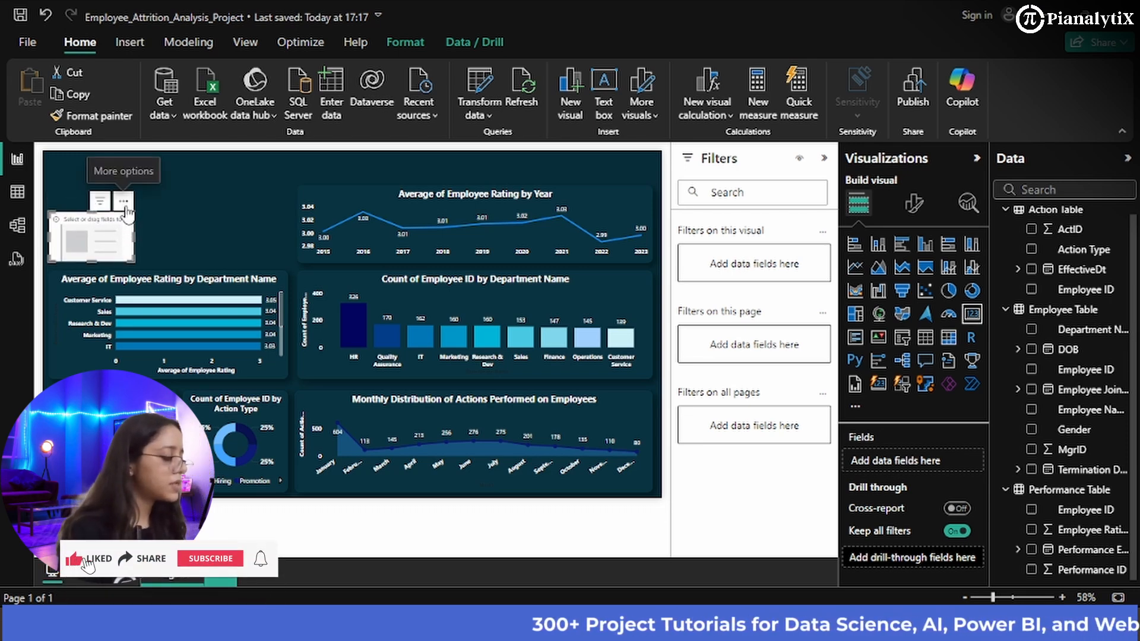
{"action": "left_click", "coordinate": [124, 202]}
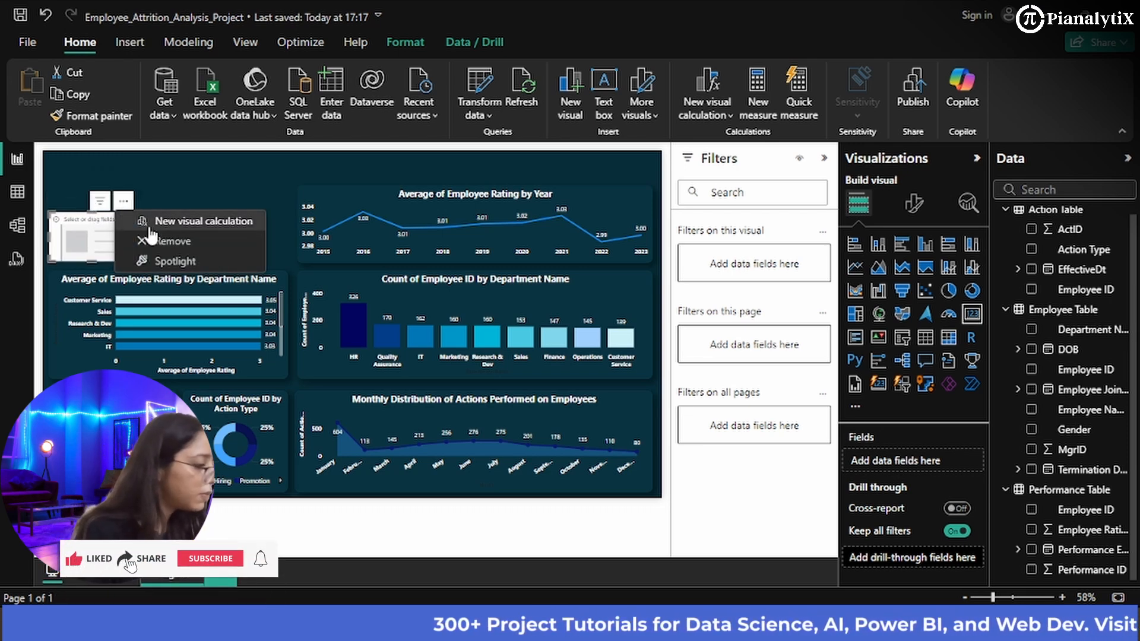
{"action": "left_click", "coordinate": [171, 191]}
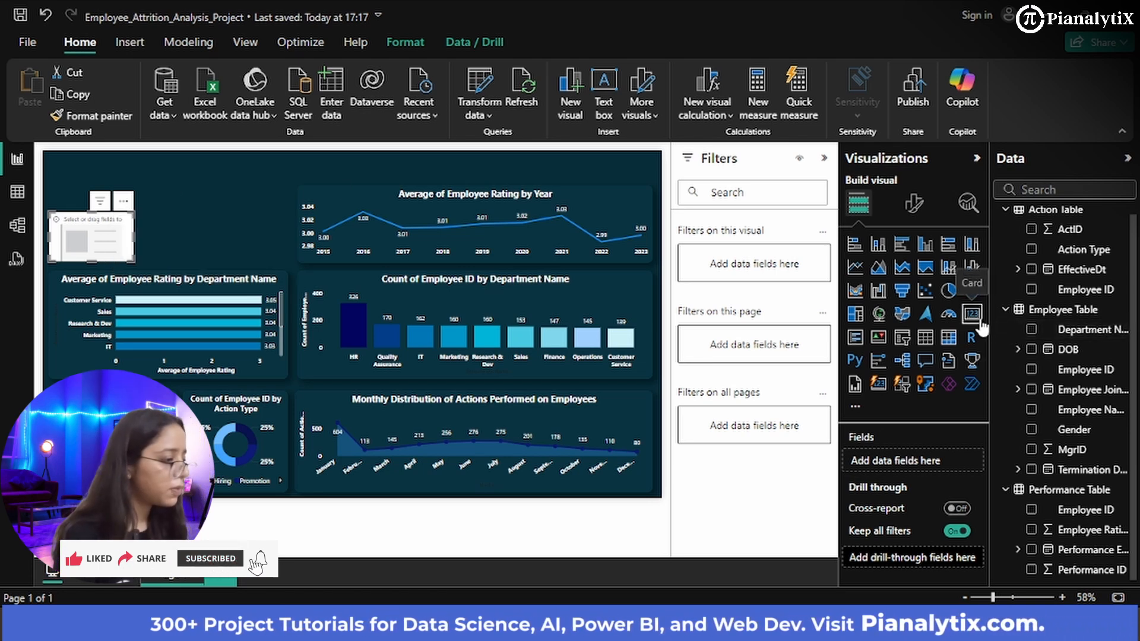
- Add a second empty card directly beside the first, matching its width and height
{"action": "left_click", "coordinate": [205, 185]}
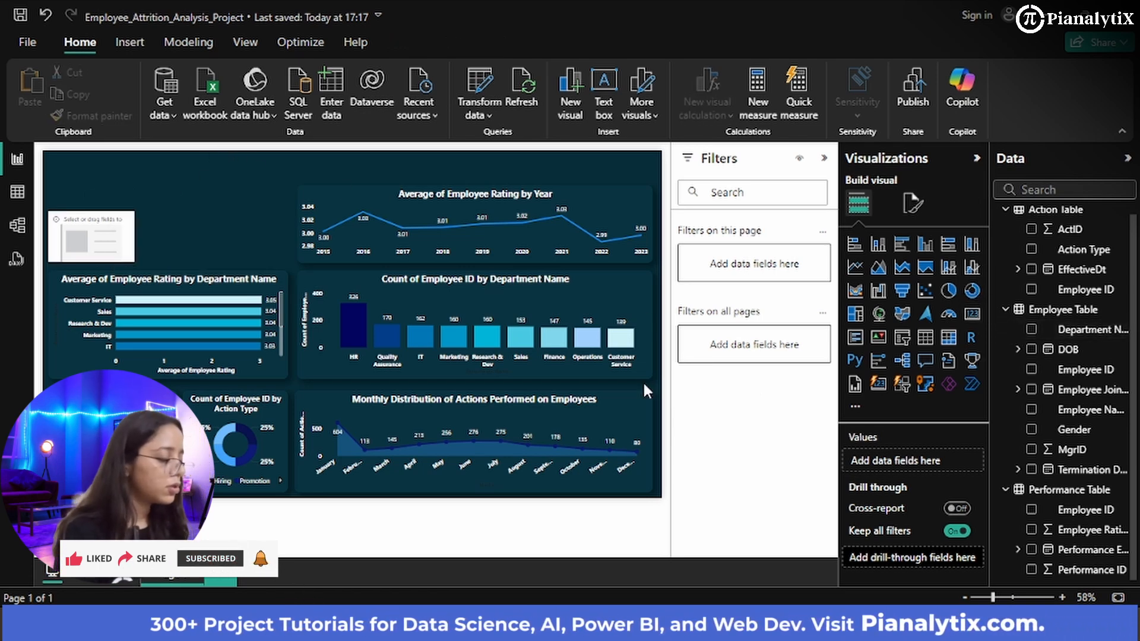
{"action": "left_click", "coordinate": [971, 320]}
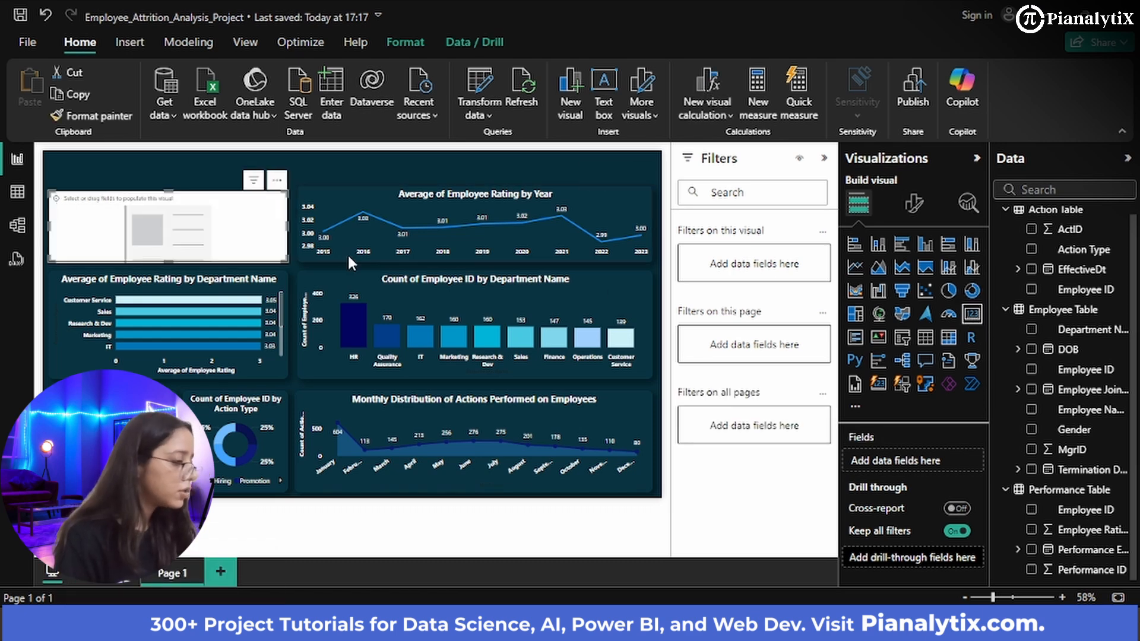
{"action": "left_click_drag", "start_coordinate": [288, 261], "coordinate": [131, 259]}
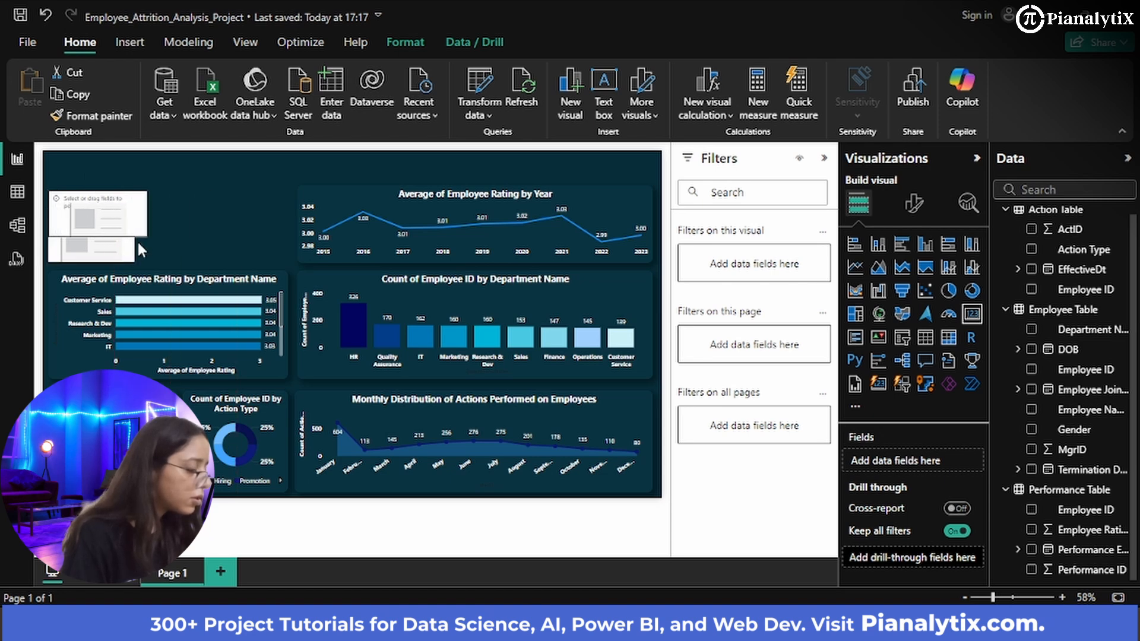
{"action": "left_click_drag", "start_coordinate": [137, 240], "coordinate": [234, 231]}
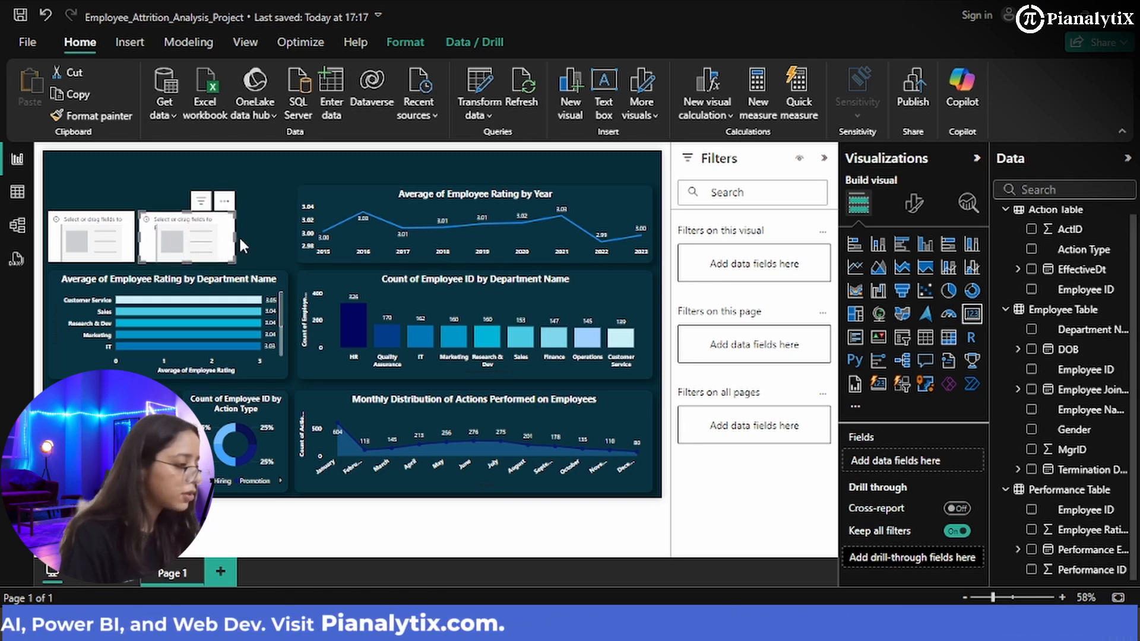
{"action": "left_click_drag", "start_coordinate": [234, 238], "coordinate": [225, 231]}
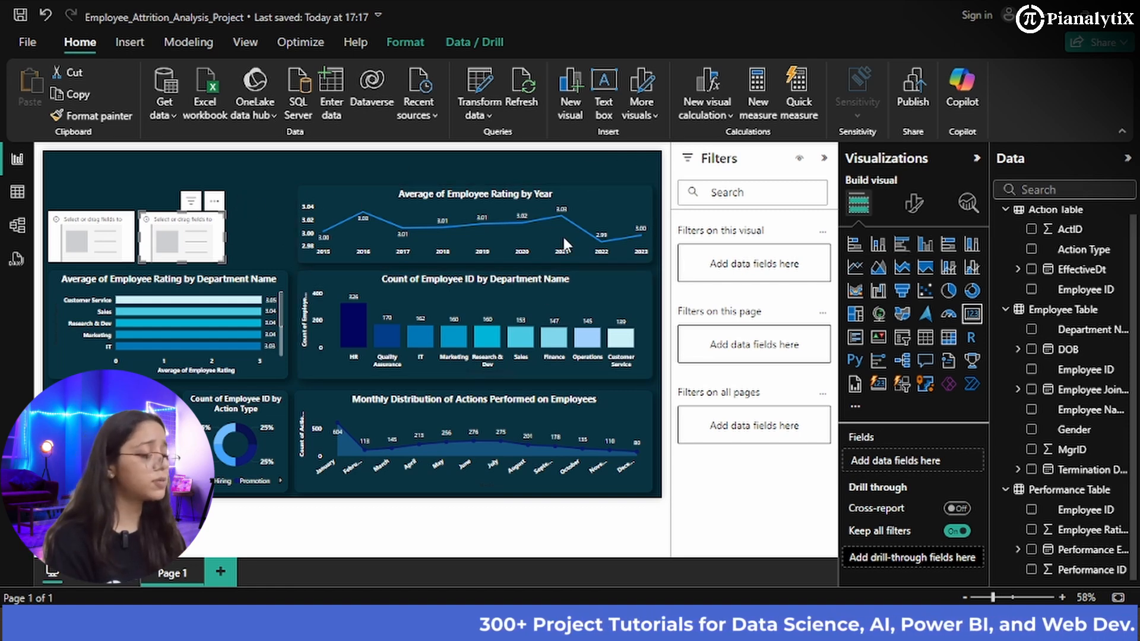
- Add a third empty card to the right of the other two, matching their height and narrowed to clear the line chart
{"action": "left_click", "coordinate": [241, 193]}
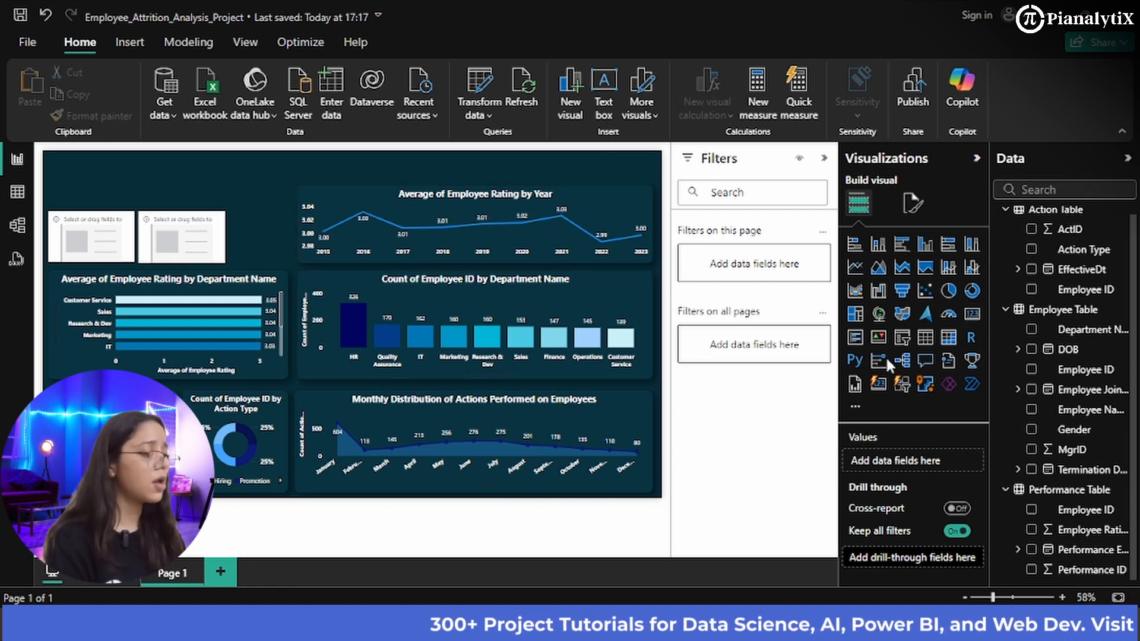
{"action": "left_click", "coordinate": [971, 316]}
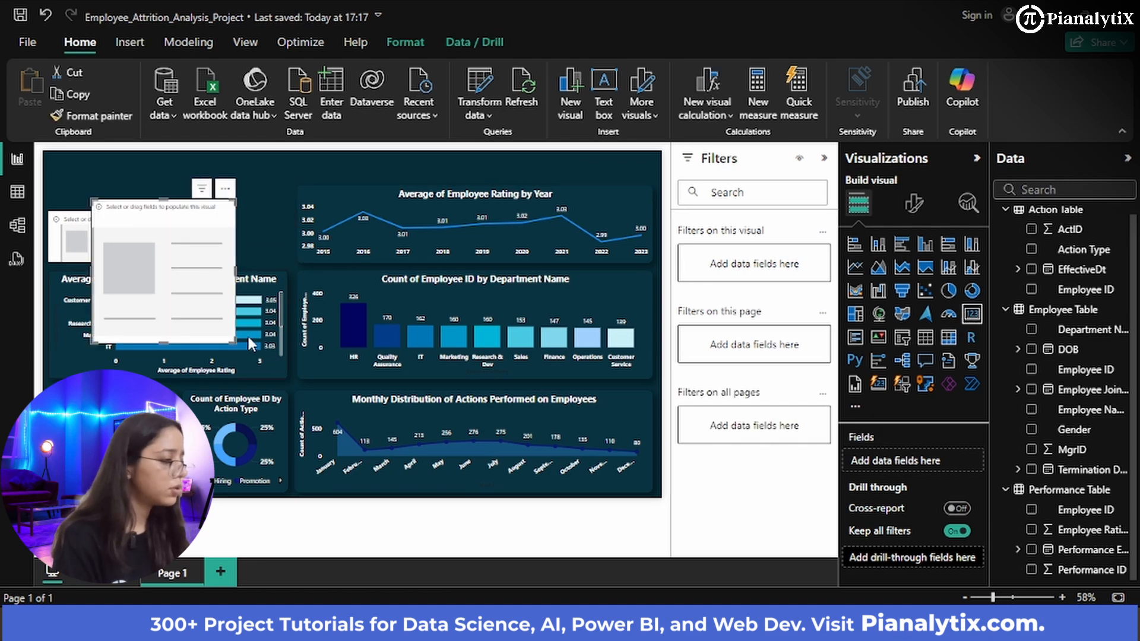
{"action": "left_click_drag", "start_coordinate": [233, 339], "coordinate": [199, 251]}
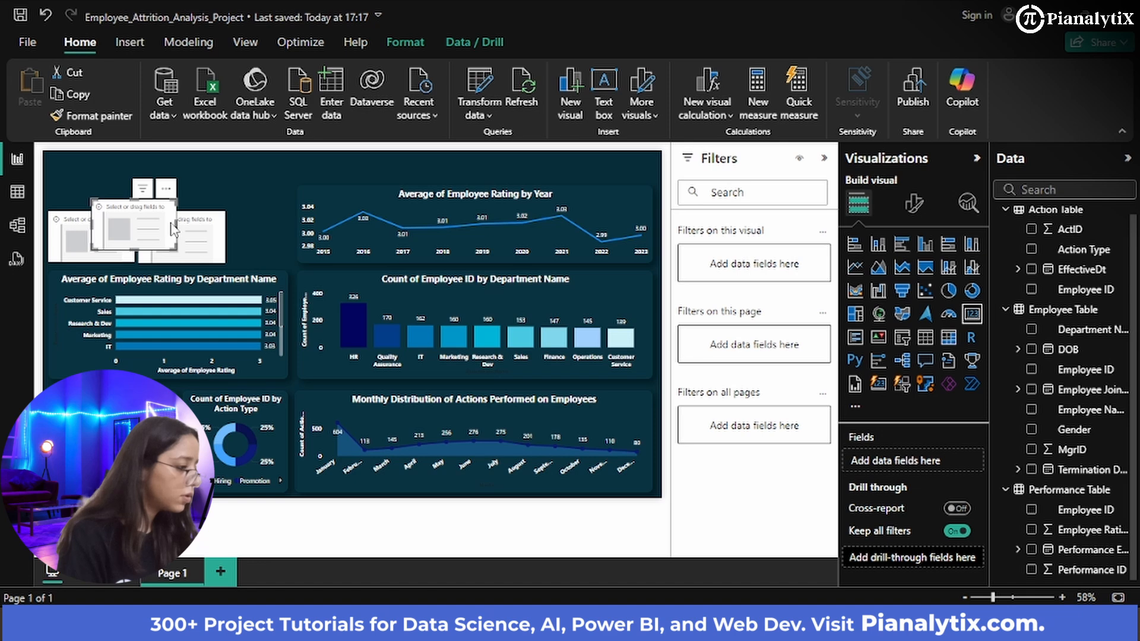
{"action": "left_click_drag", "start_coordinate": [173, 230], "coordinate": [273, 237]}
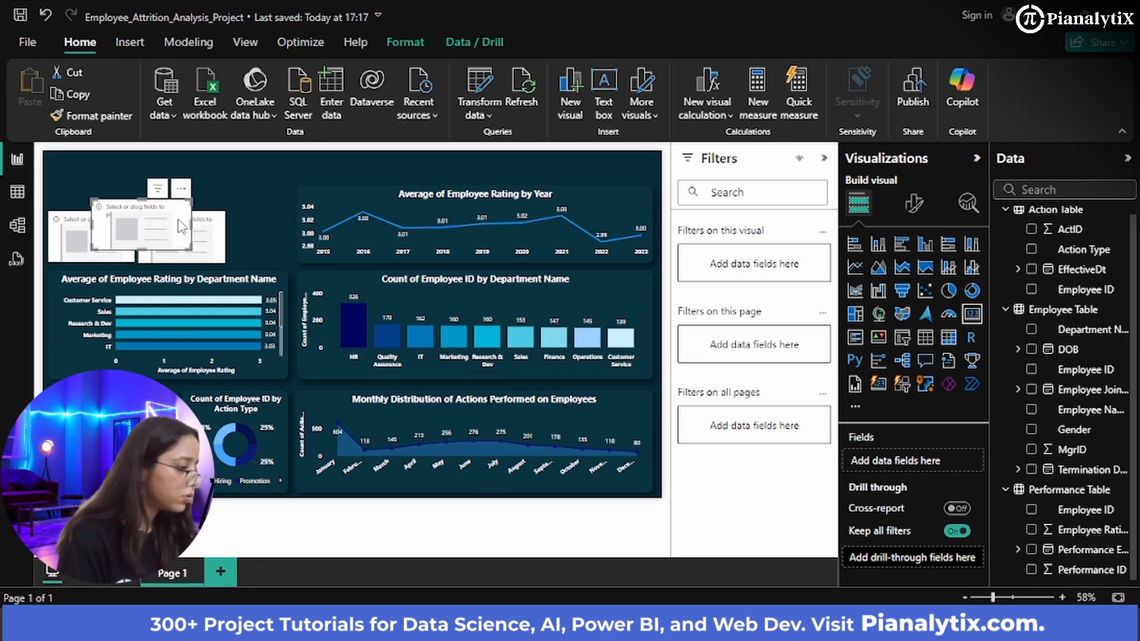
{"action": "left_click_drag", "start_coordinate": [189, 227], "coordinate": [316, 240]}
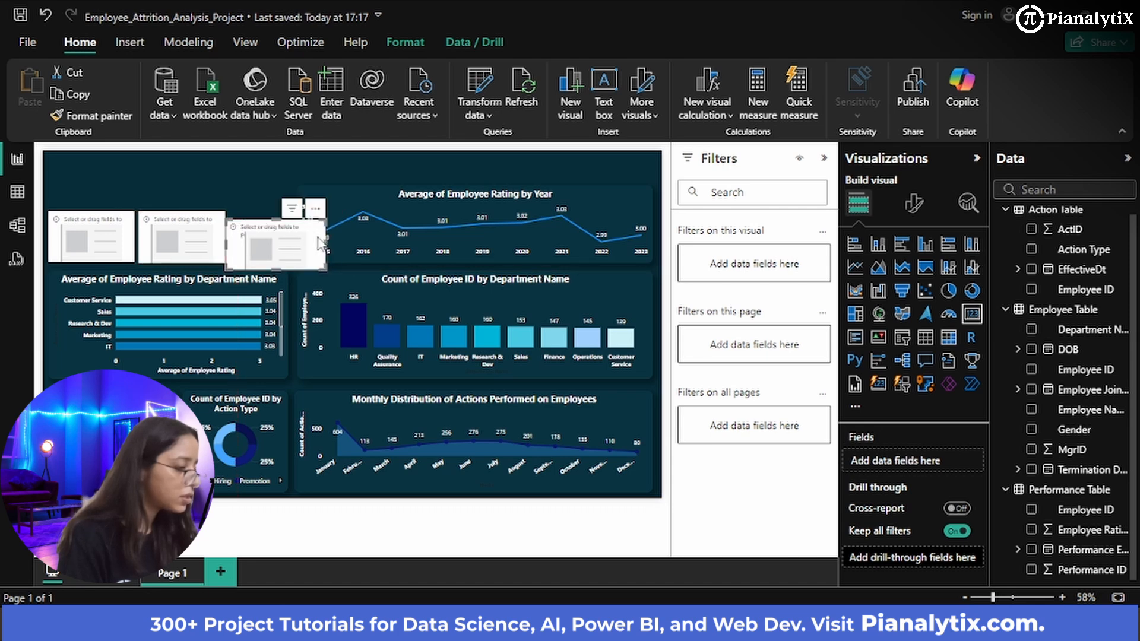
{"action": "left_click_drag", "start_coordinate": [320, 243], "coordinate": [292, 237]}
- Resize and reposition the three cards with even gaps so the row spans the width of the bar chart below
{"action": "left_click", "coordinate": [205, 194]}
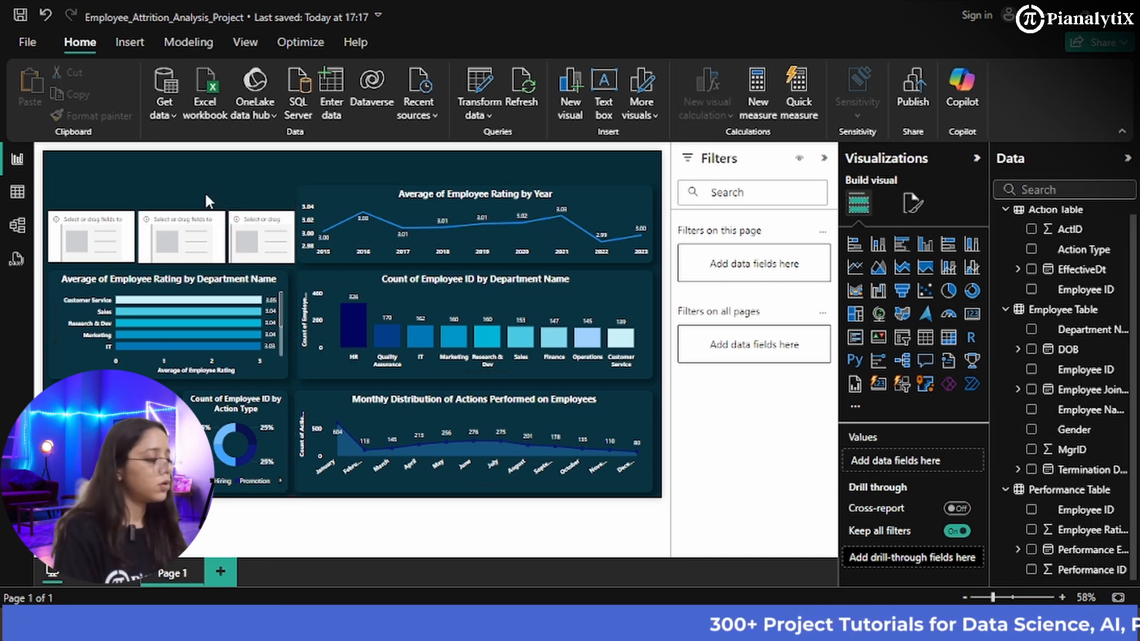
{"action": "left_click", "coordinate": [132, 237]}
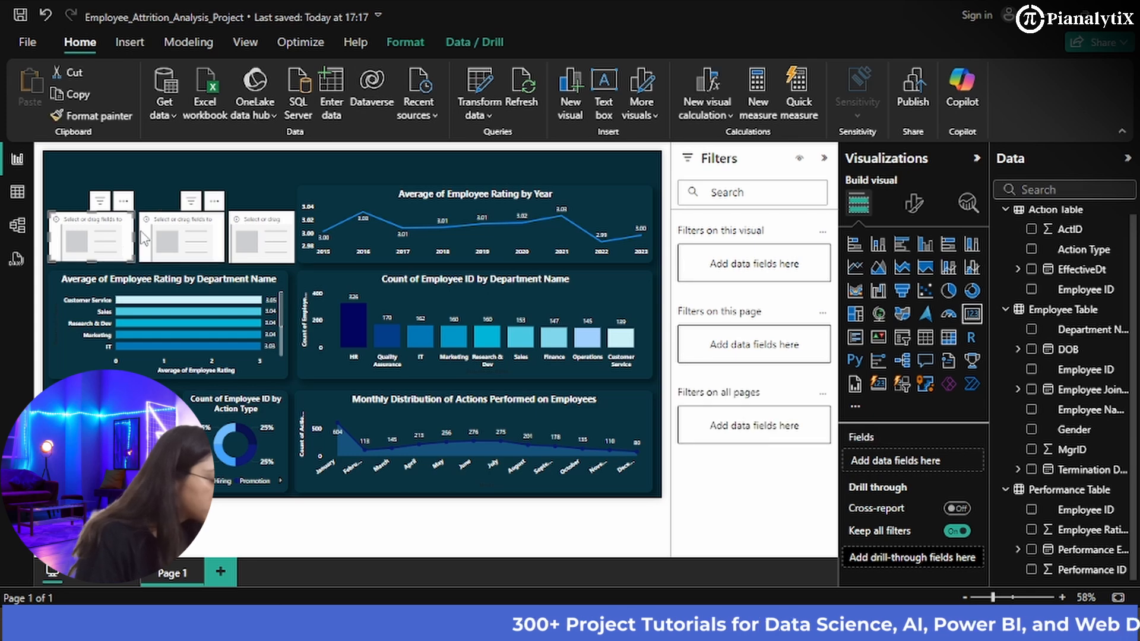
{"action": "mouse_move", "coordinate": [132, 238]}
{"action": "left_mouse_down"}
{"action": "mouse_move", "coordinate": [112, 238]}
{"action": "mouse_move", "coordinate": [135, 236]}
{"action": "left_mouse_up"}
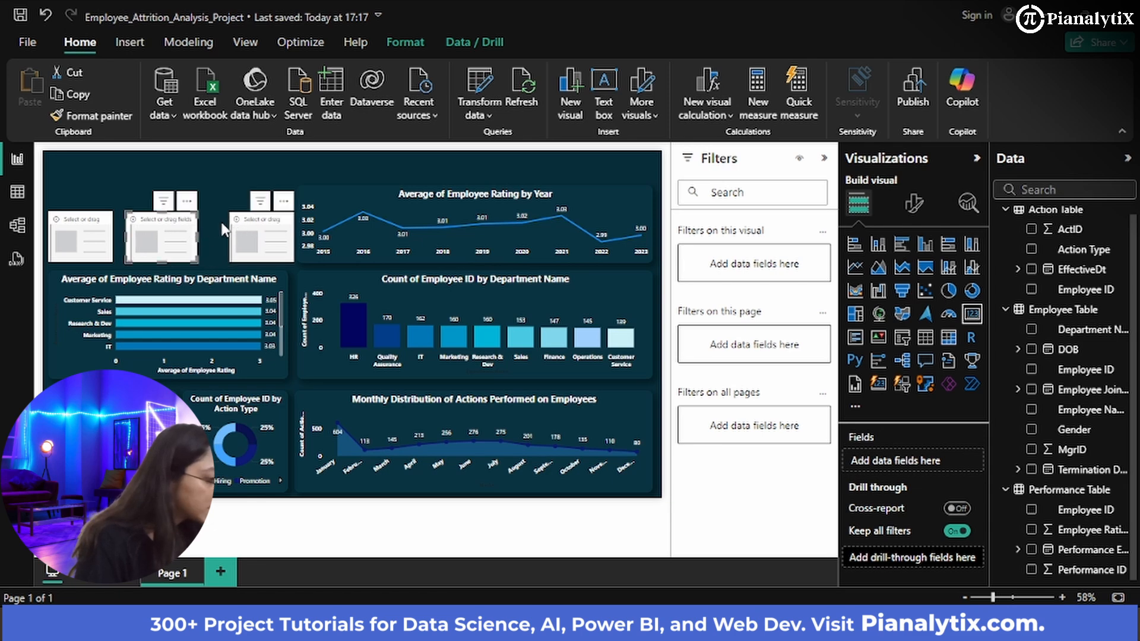
{"action": "left_click_drag", "start_coordinate": [224, 230], "coordinate": [215, 222]}
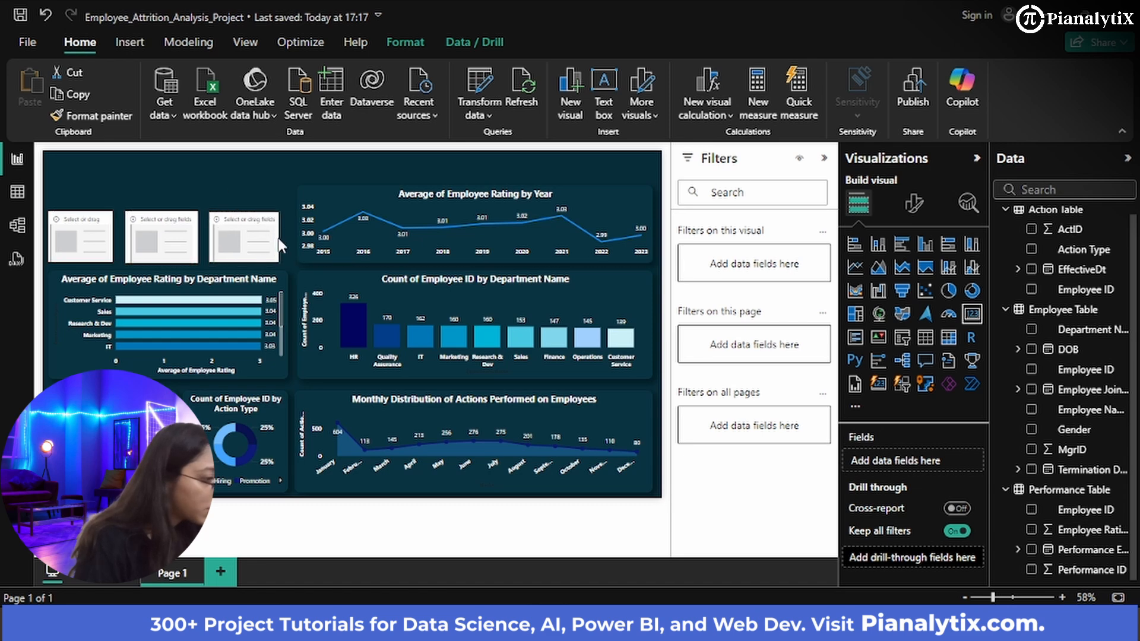
{"action": "left_click", "coordinate": [189, 191]}
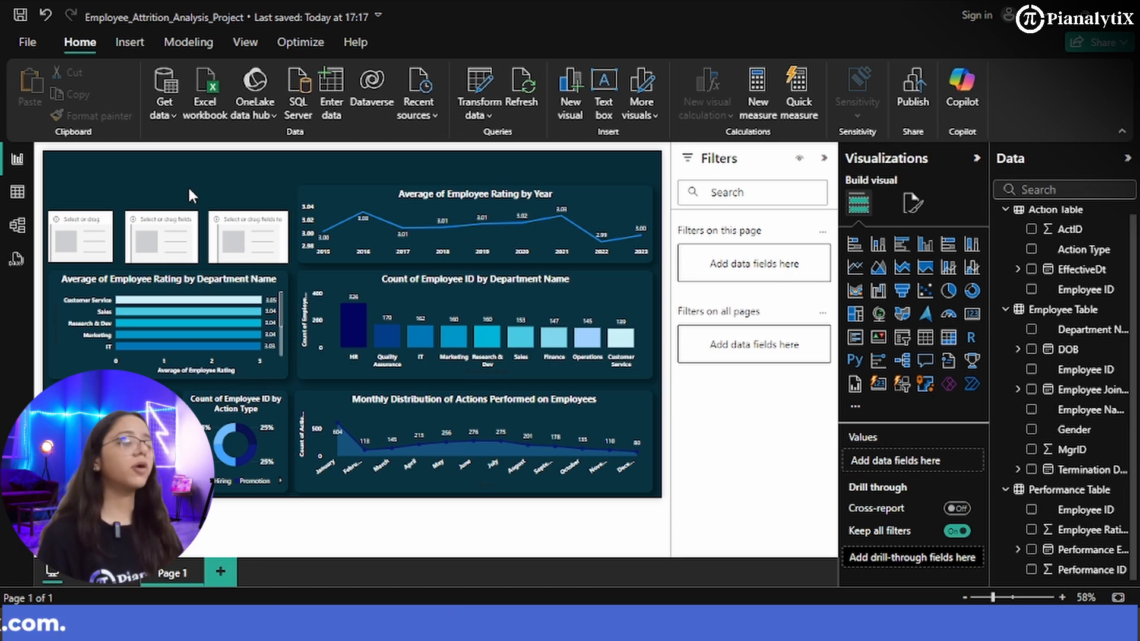
- Create a new measure and replace its default name with Total Employees
{"action": "left_click", "coordinate": [742, 113]}
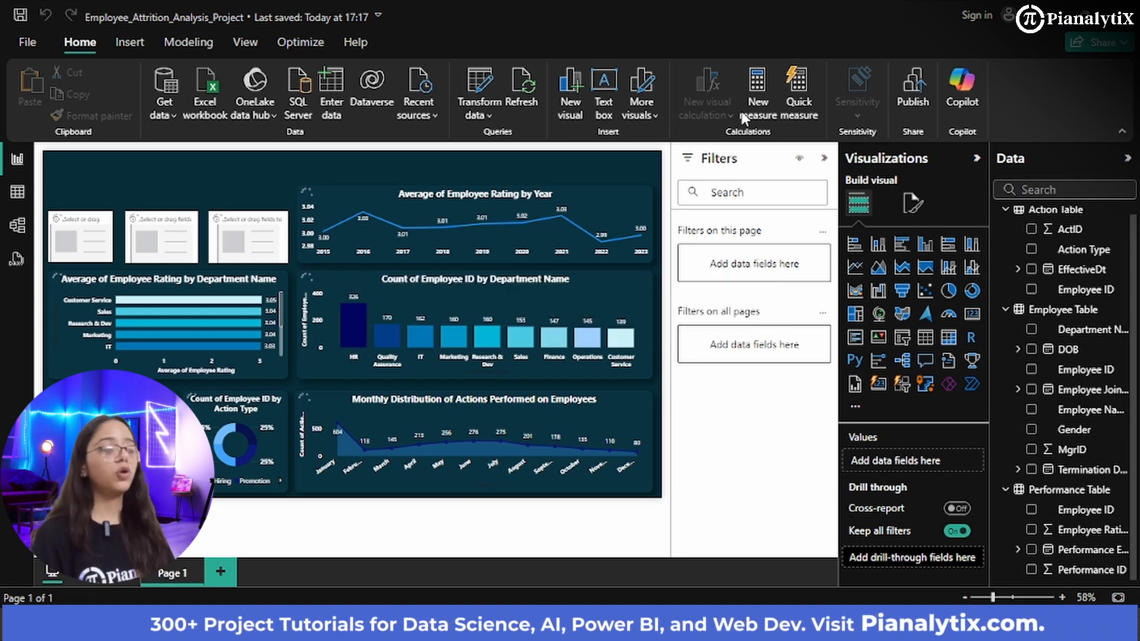
{"action": "left_click", "coordinate": [742, 116]}
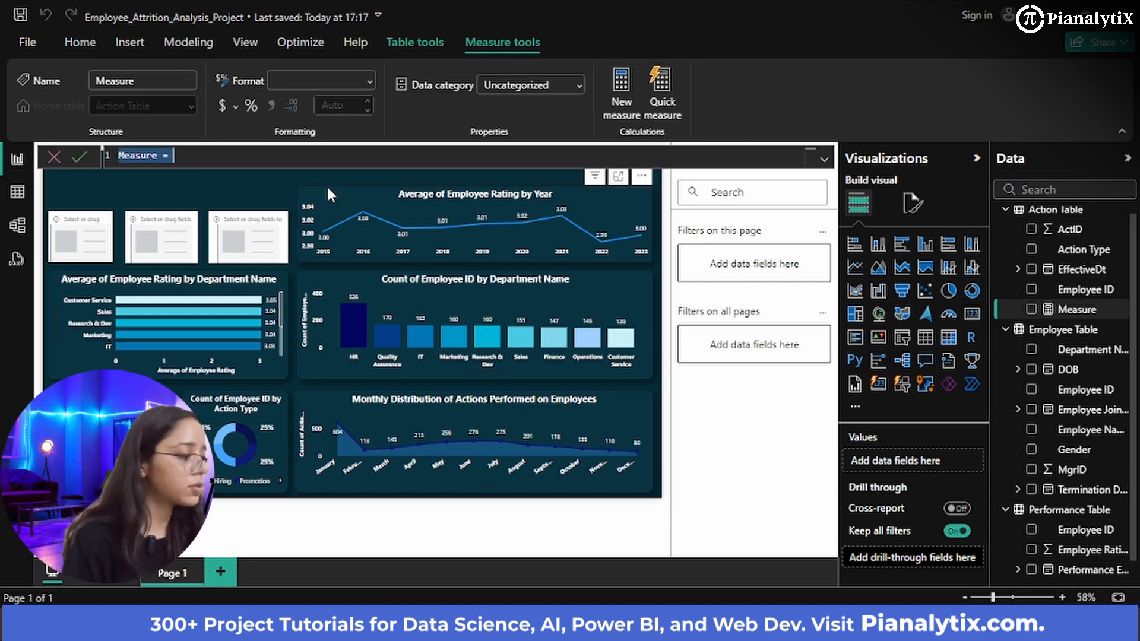
{"action": "key", "text": "BackSpace"}
{"action": "type", "text": "Tot"}
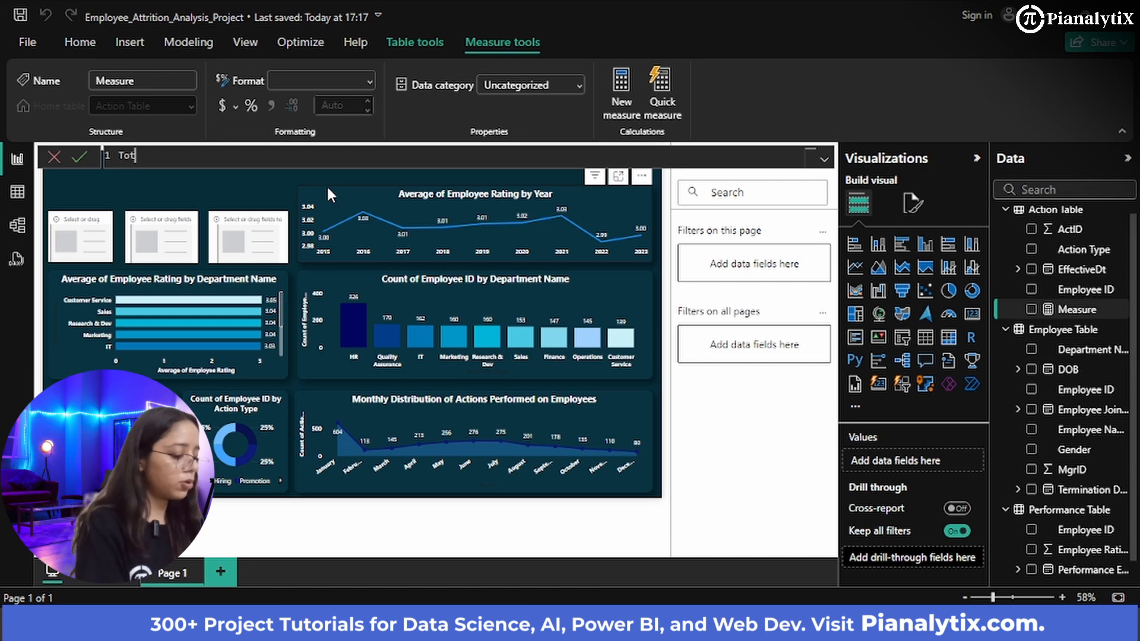
{"action": "type", "text": "al E"}
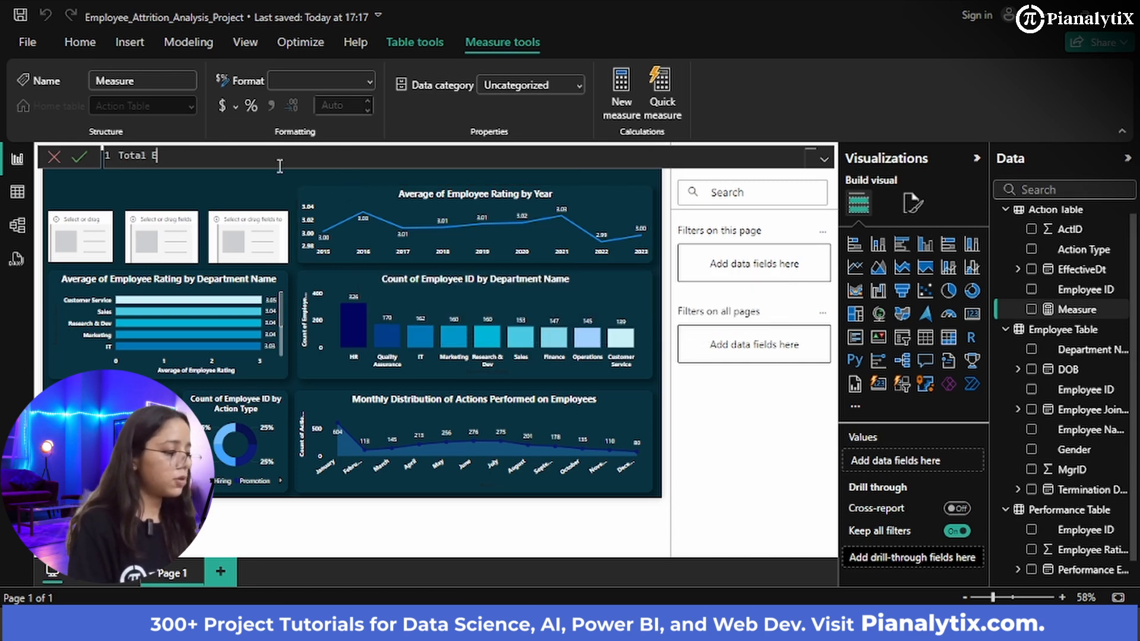
{"action": "type", "text": "mployees"}
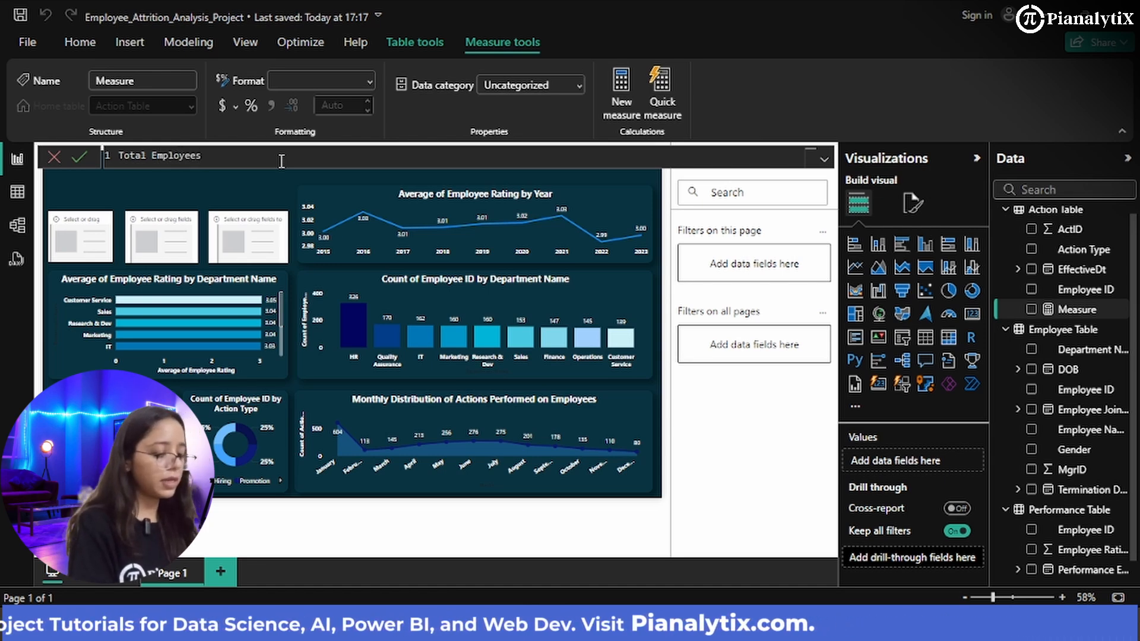
{"action": "type", "text": " ="}
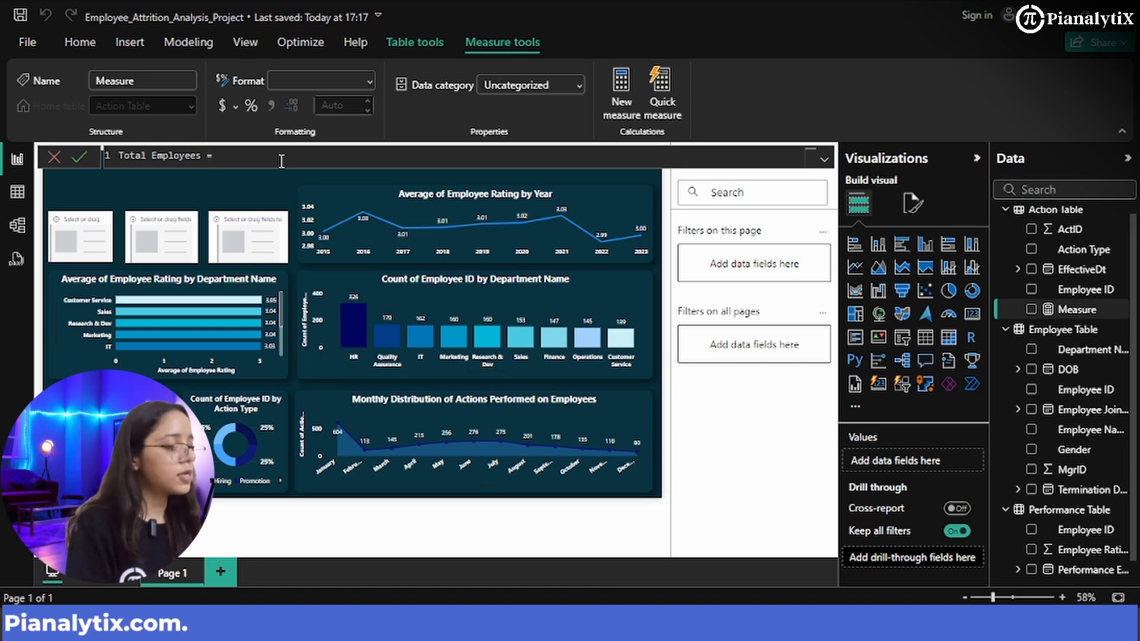
- Define Total Employees as COUNT('Employee Table'[Employee ID]) and commit the formula
{"action": "type", "text": "COU"}
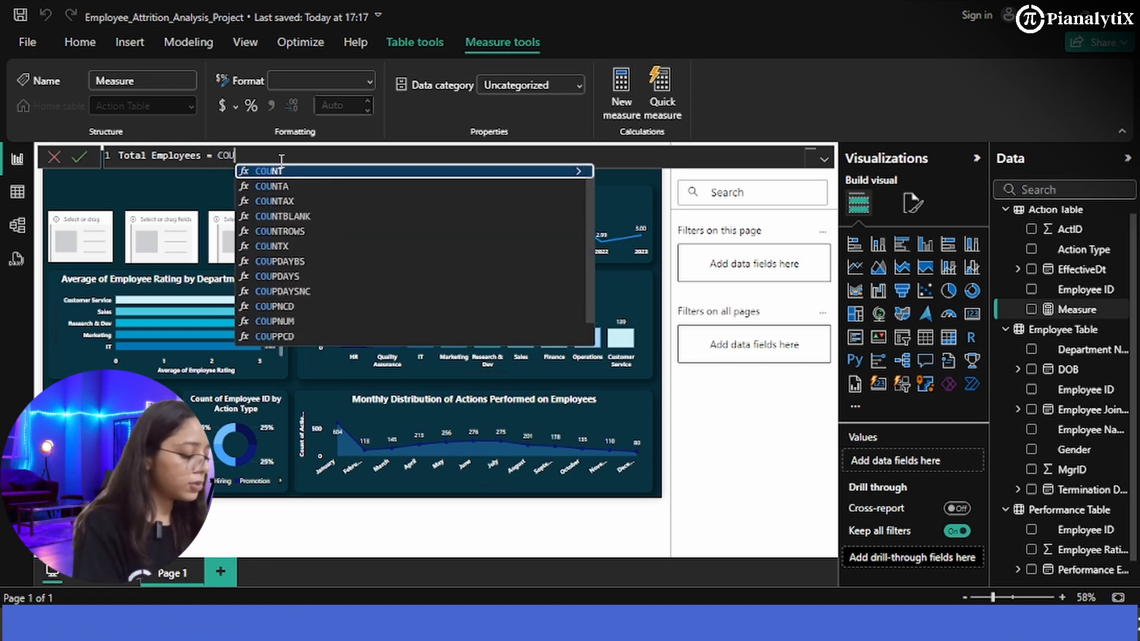
{"action": "type", "text": "NT("}
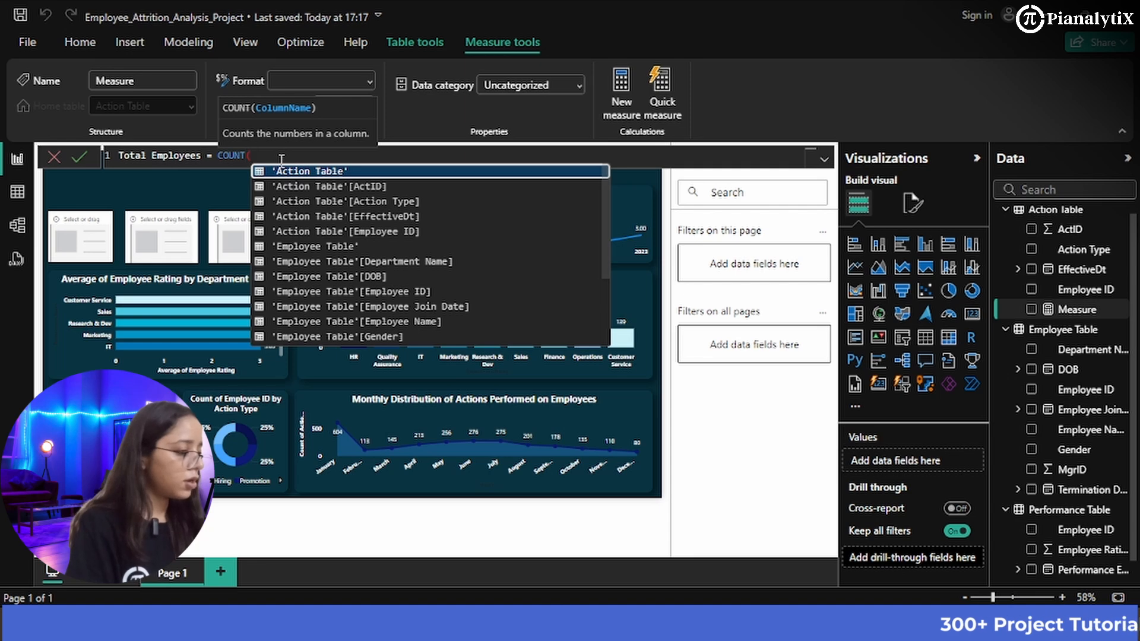
{"action": "key", "text": "Down"}
{"action": "key", "text": "Down"}
{"action": "key", "text": "Down"}
{"action": "key", "text": "Down"}
{"action": "key", "text": "Down"}
{"action": "key", "text": "Down"}
{"action": "key", "text": "Down"}
{"action": "key", "text": "Down"}
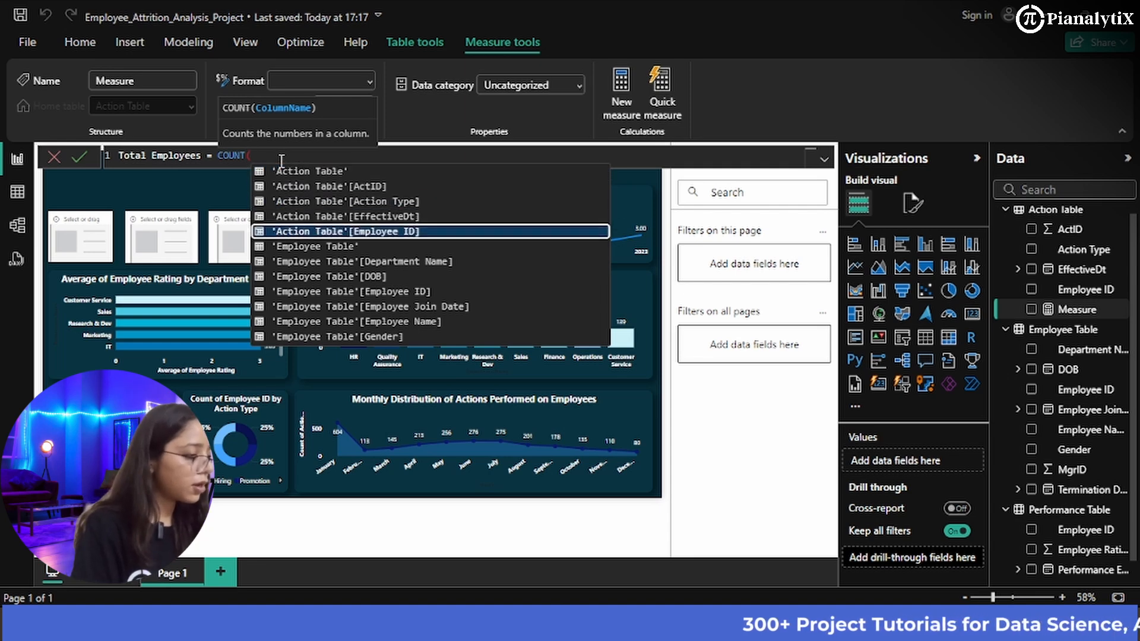
{"action": "key", "text": "Tab"}
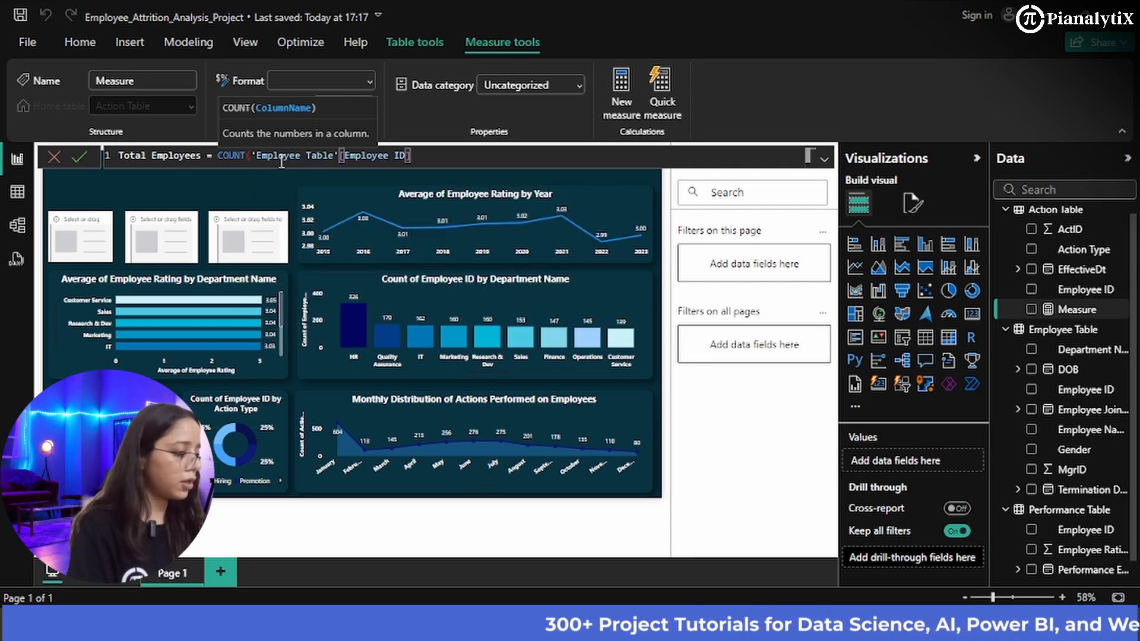
{"action": "type", "text": ")"}
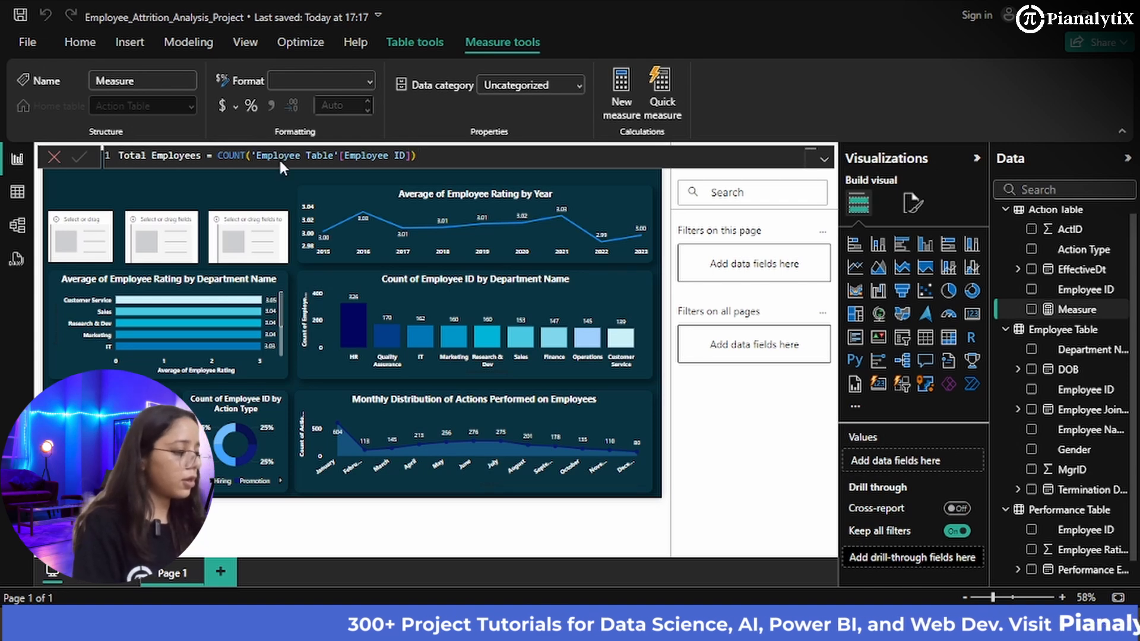
{"action": "key", "text": "Return"}
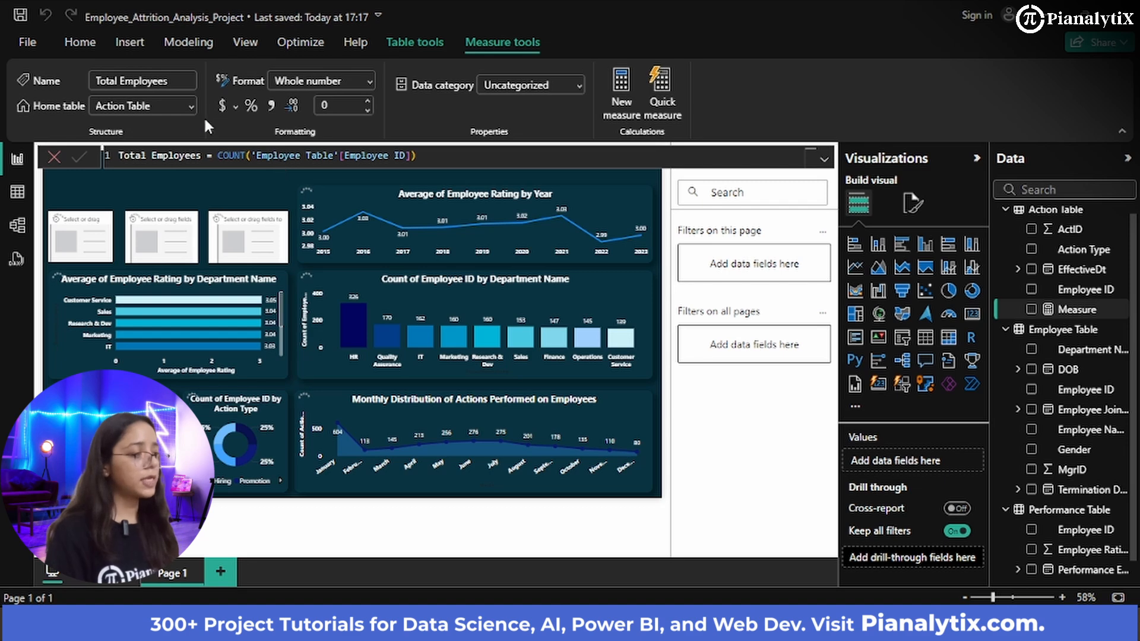
- Change the Total Employees measure's home table to Employee Table
{"action": "left_click", "coordinate": [174, 105]}
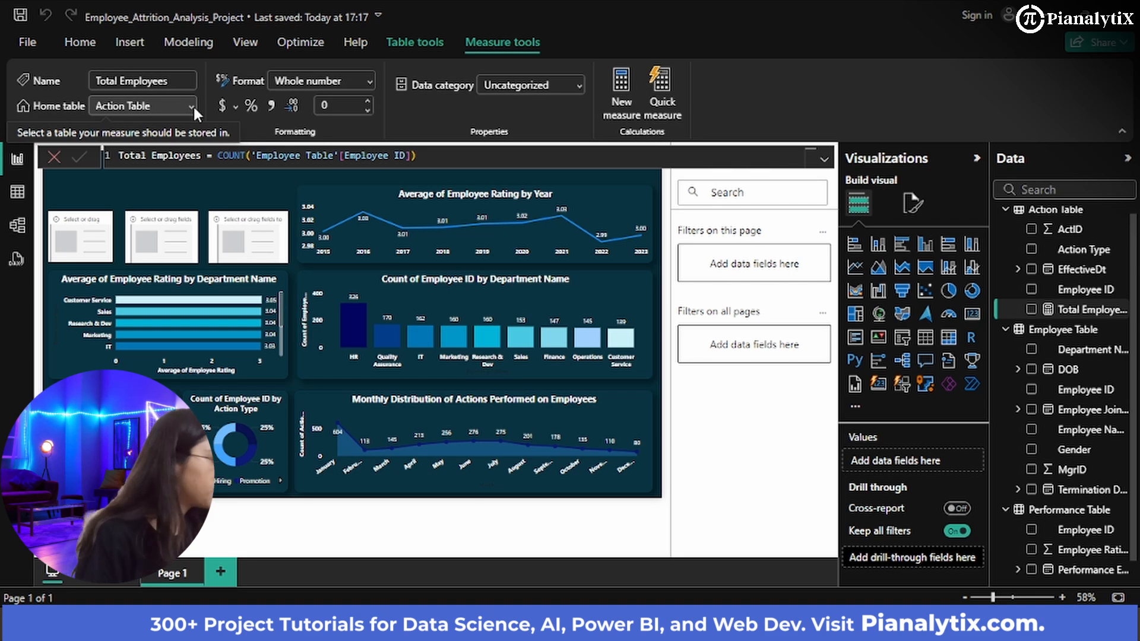
{"action": "left_click", "coordinate": [192, 105]}
{"action": "left_click", "coordinate": [167, 158]}
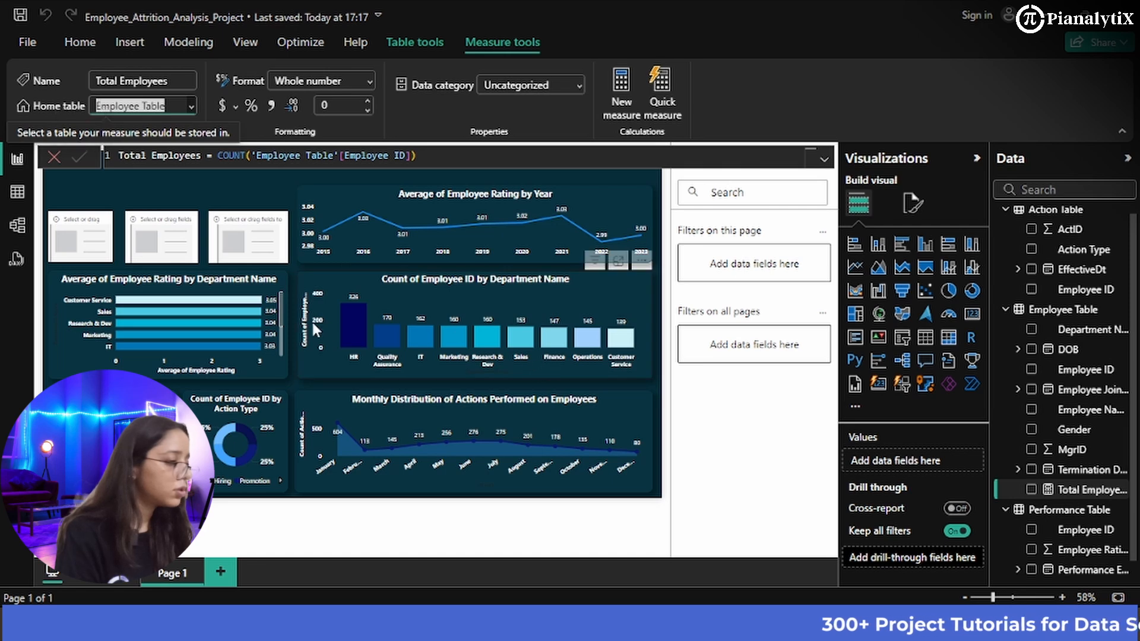
- Assign the Total Employees measure to the first empty card above the rating bar chart
{"action": "left_click", "coordinate": [275, 183]}
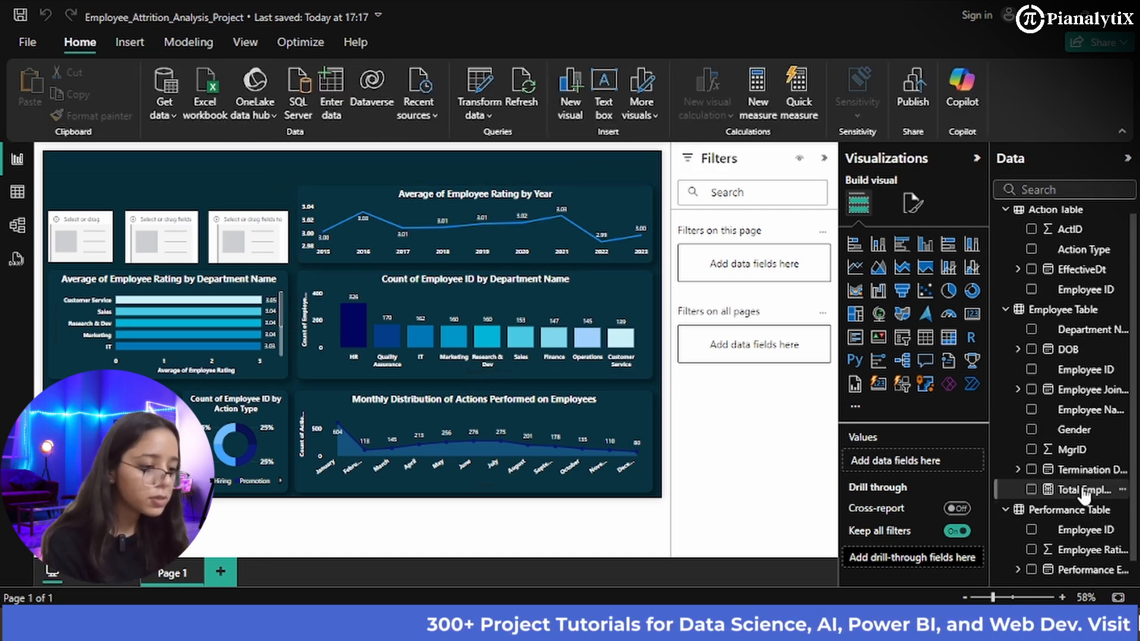
{"action": "left_click", "coordinate": [104, 238]}
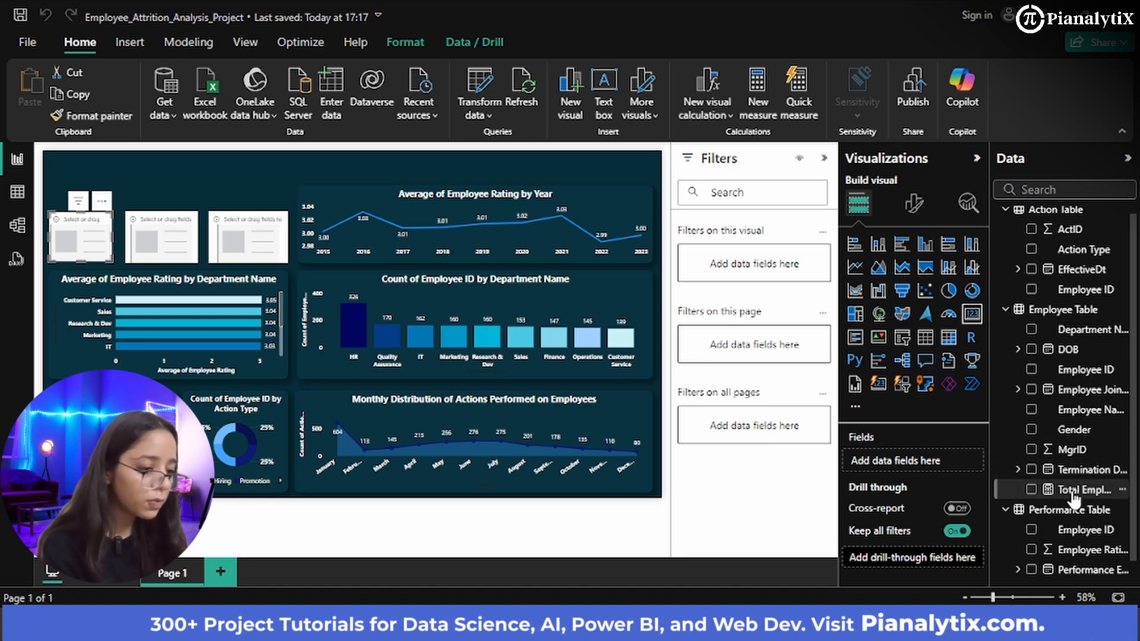
{"action": "left_click_drag", "start_coordinate": [1073, 497], "coordinate": [919, 469]}
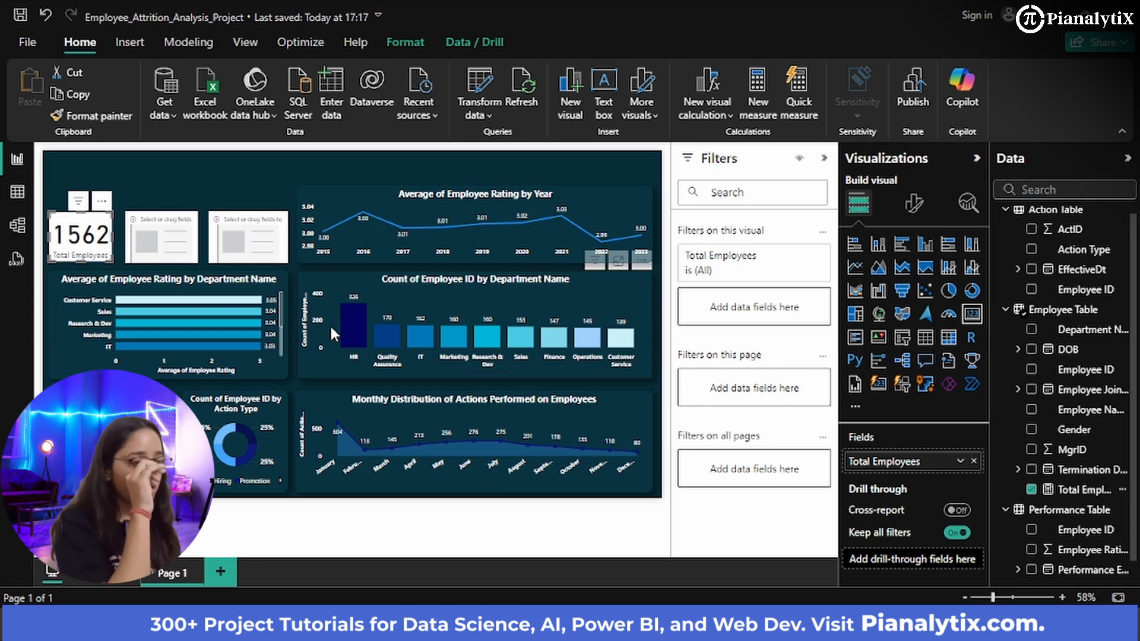
- Set the Total Employees measure's format to Whole number and leave the measure editor
{"action": "left_click", "coordinate": [1083, 490]}
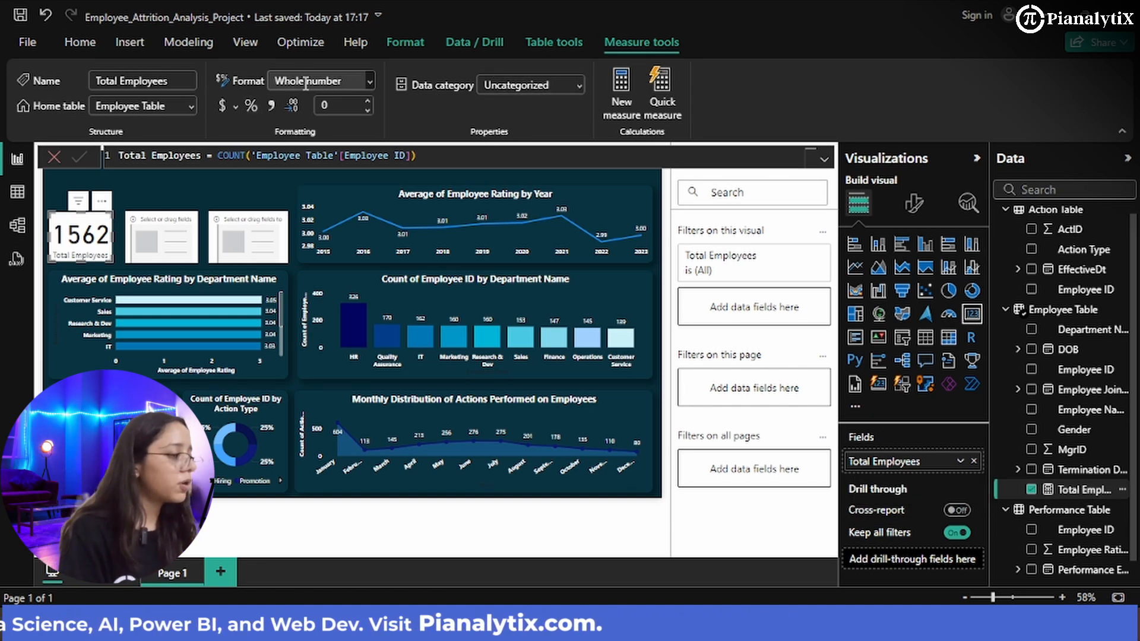
{"action": "left_click", "coordinate": [369, 82]}
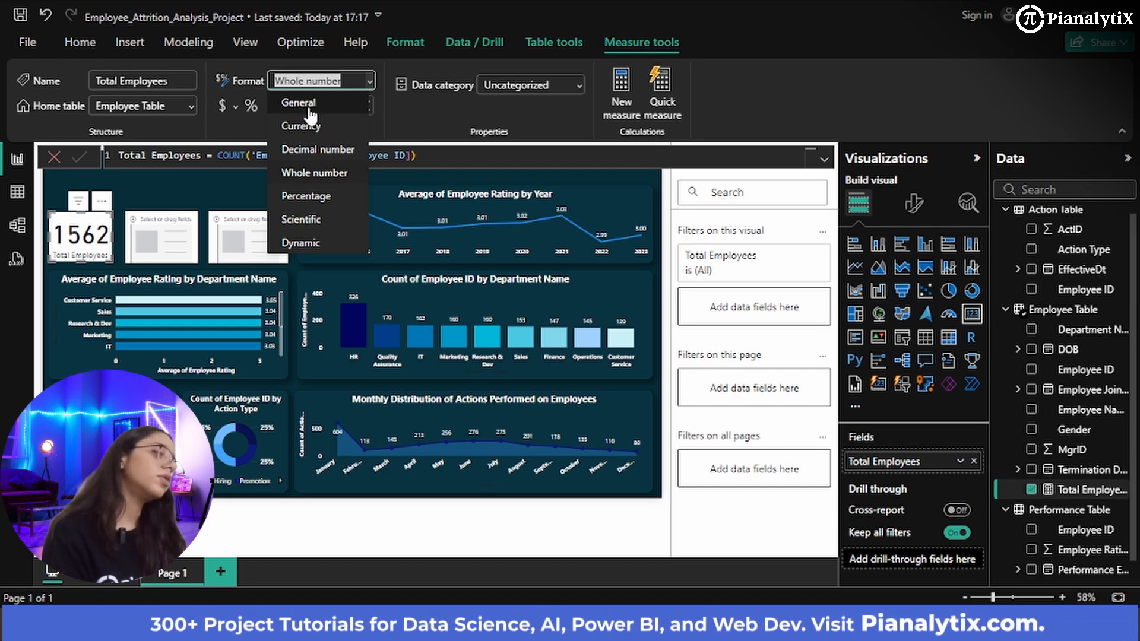
{"action": "left_click", "coordinate": [316, 173]}
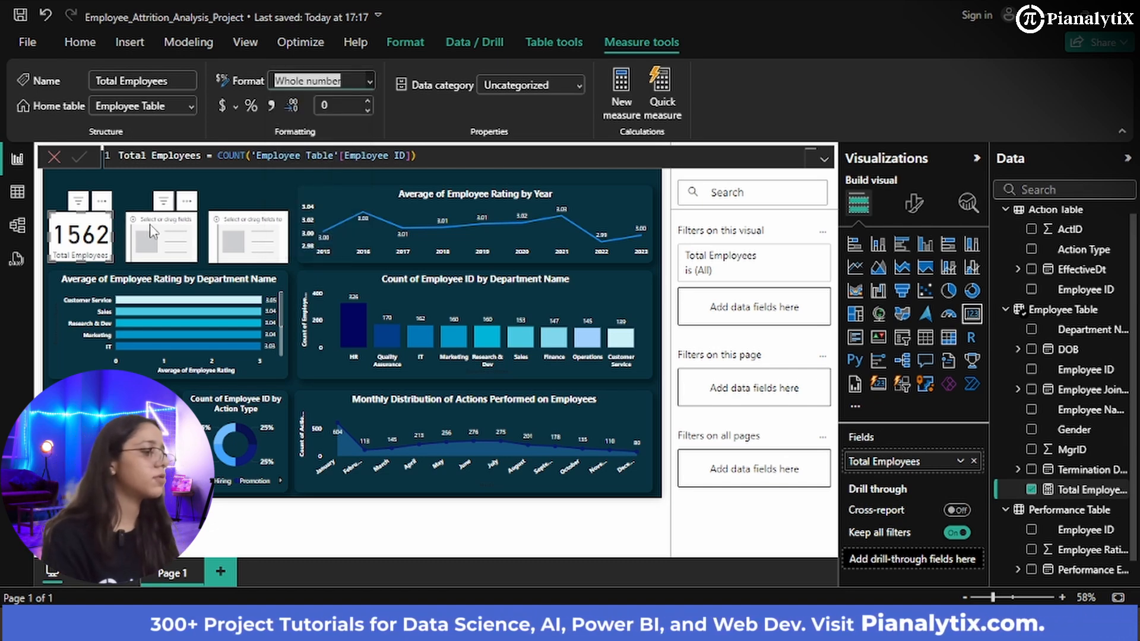
{"action": "left_click", "coordinate": [145, 188]}
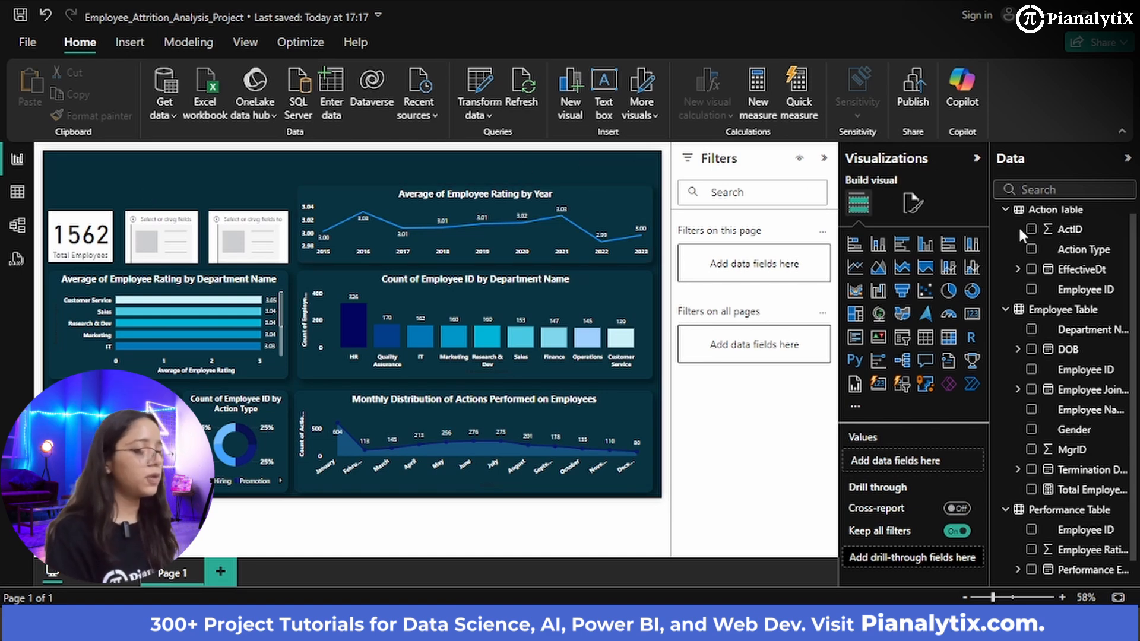
- Create another measure and name it Terminated Employees
{"action": "left_click", "coordinate": [748, 119]}
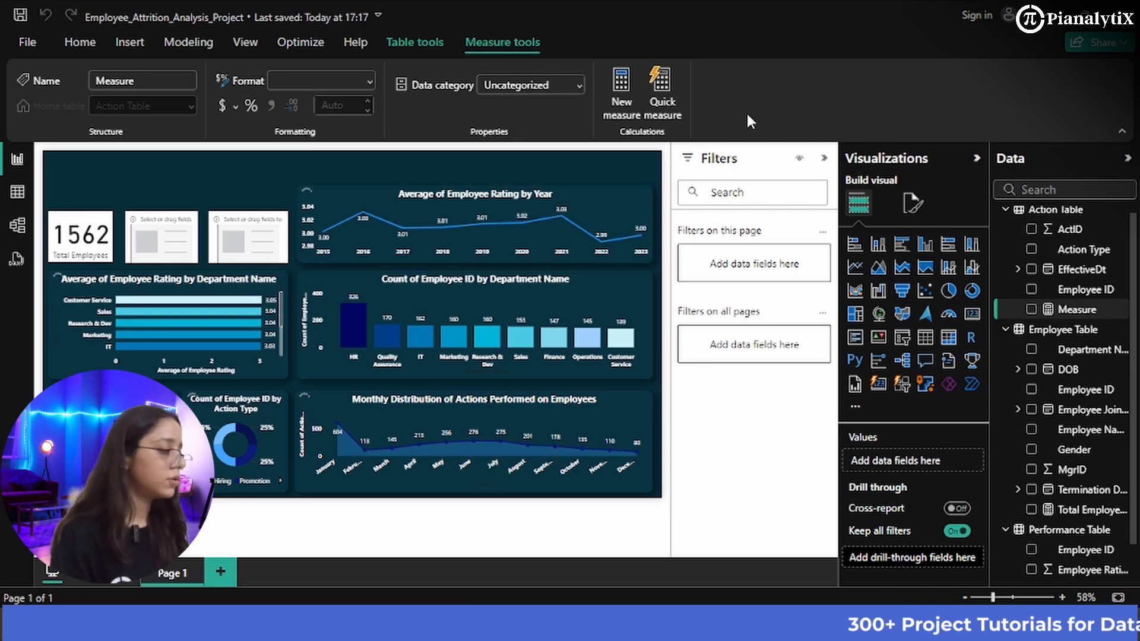
{"action": "key", "text": "BackSpace"}
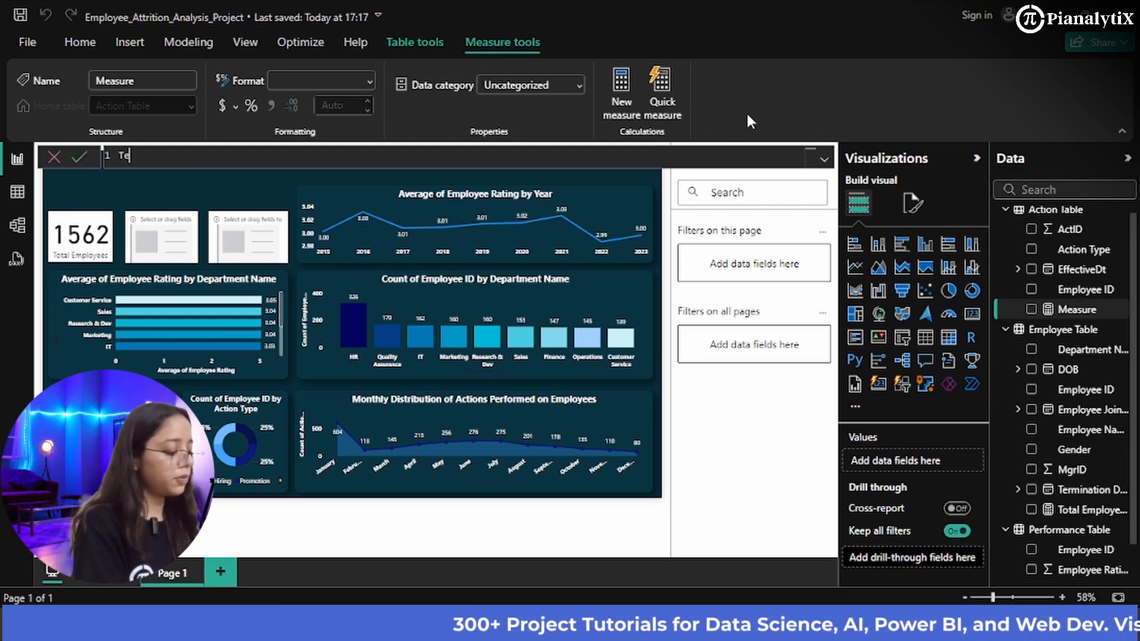
{"action": "type", "text": "Terminated "}
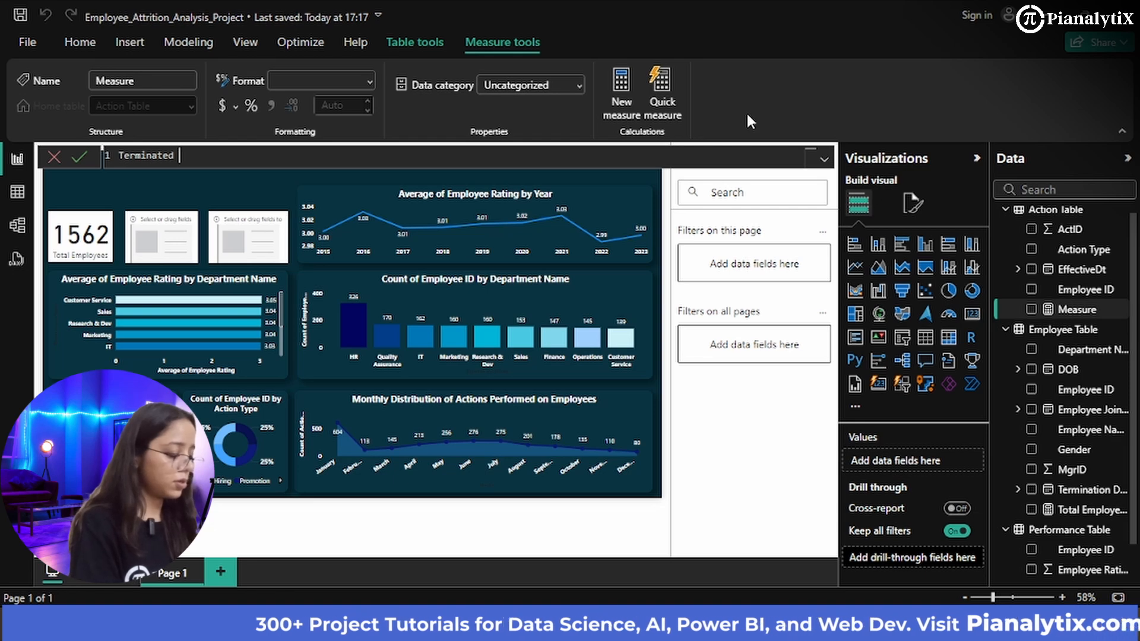
{"action": "type", "text": "Employees="}
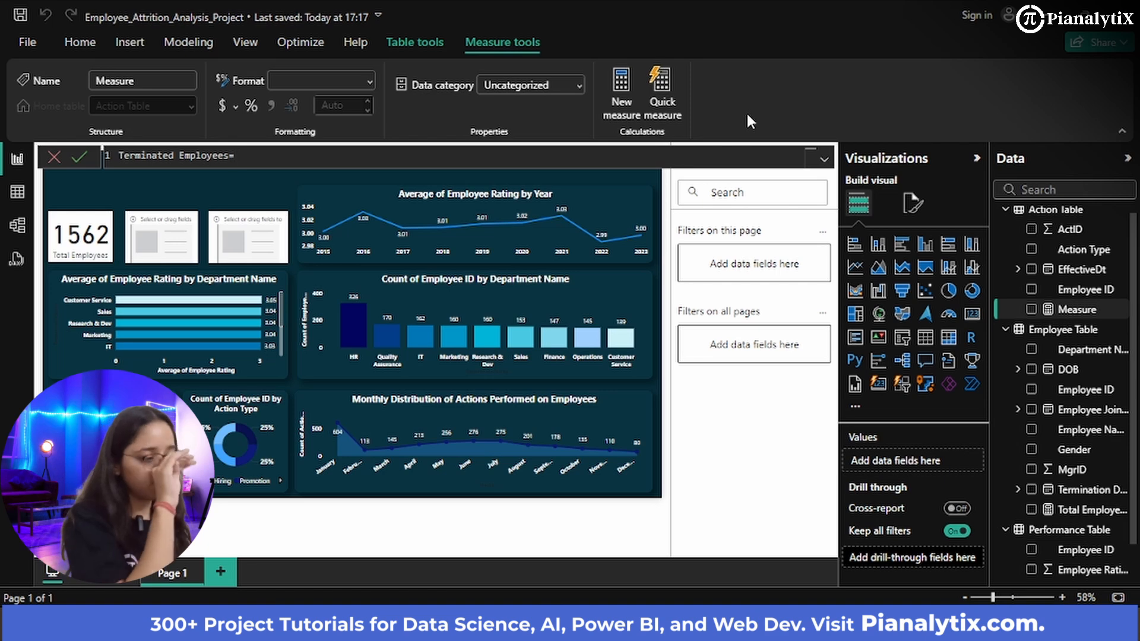
- Begin the Terminated Employees formula with COUNTROWS, using 'Employee Table' followed by a comma
{"action": "type", "text": "COUNTRO"}
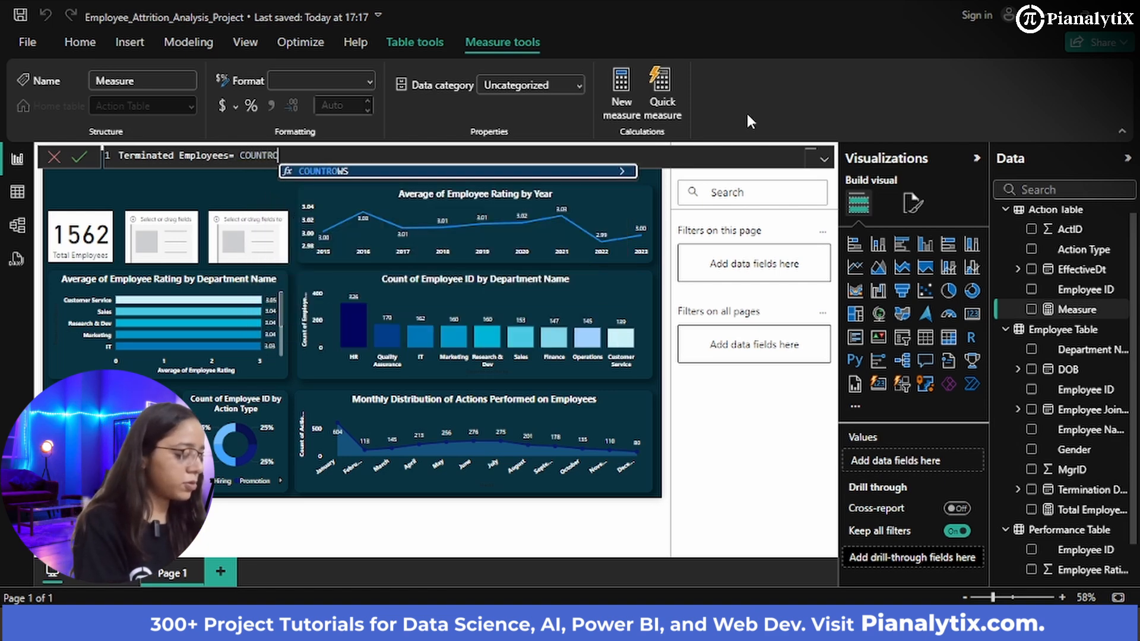
{"action": "key", "text": "Tab"}
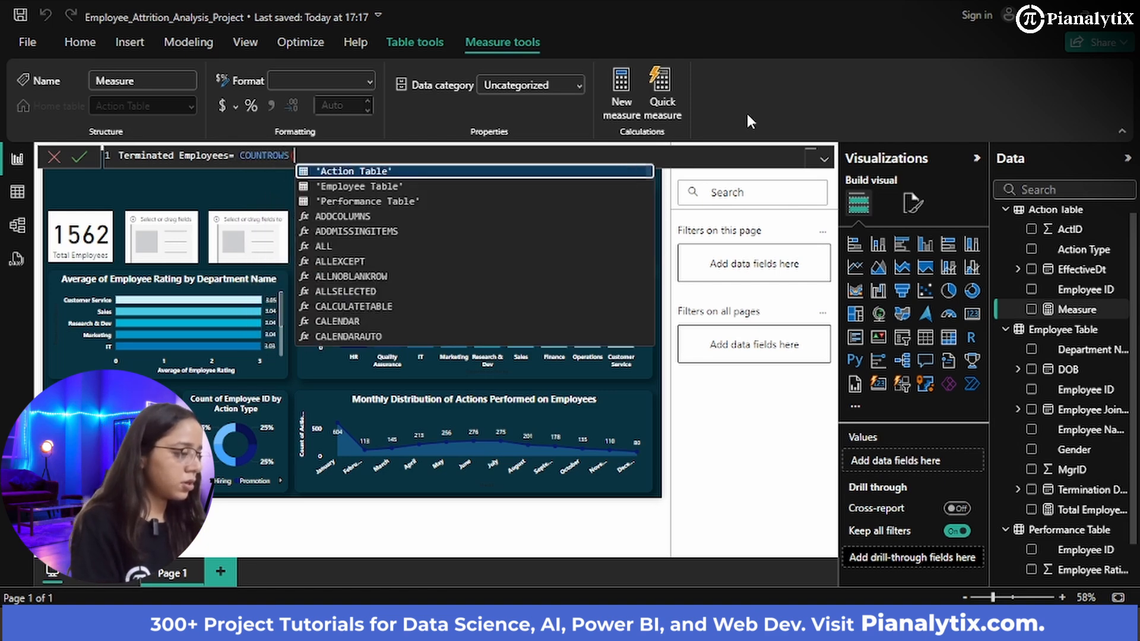
{"action": "key", "text": "Down"}
{"action": "key", "text": "Tab"}
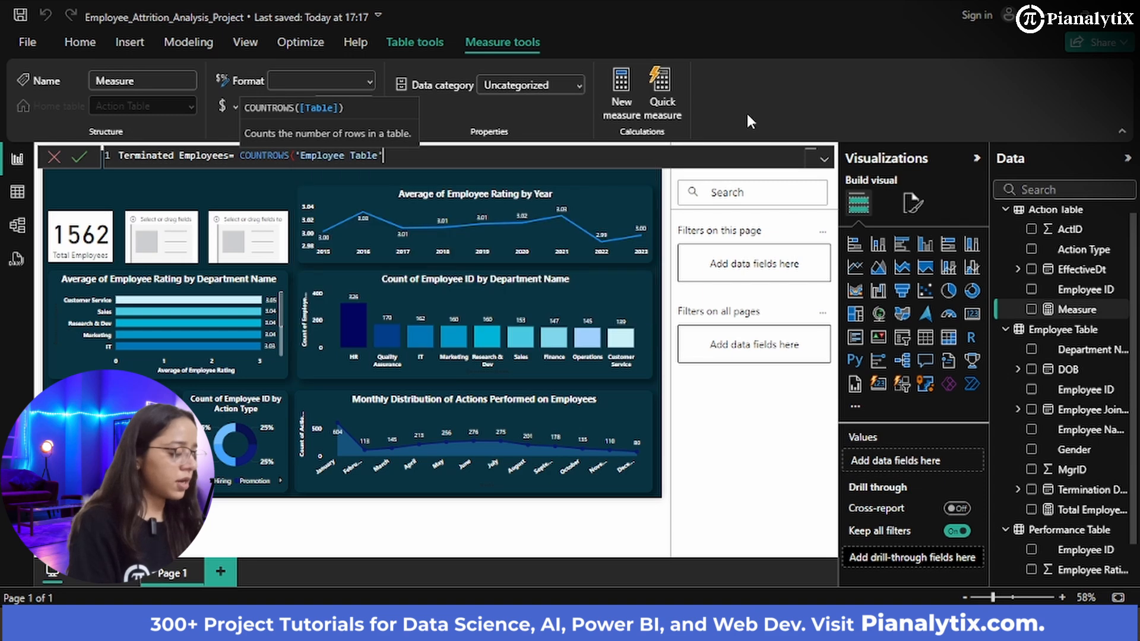
{"action": "type", "text": ","}
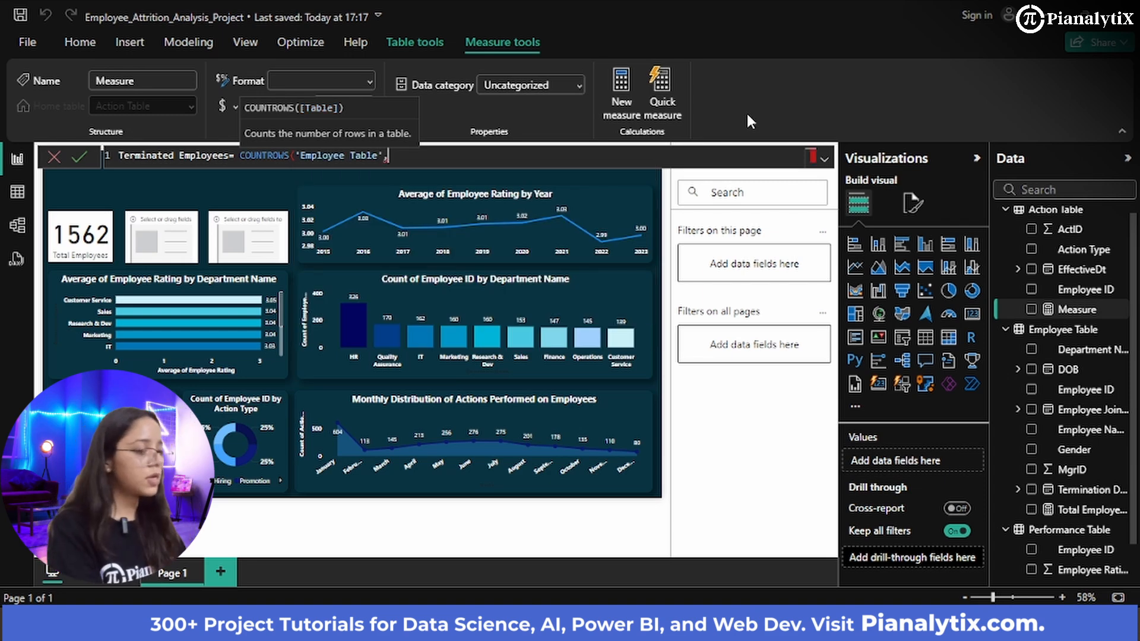
- Extend the Terminated Employees formula with a nested FILTER(NOT(ISBLANK( condition
{"action": "type", "text": "FIL"}
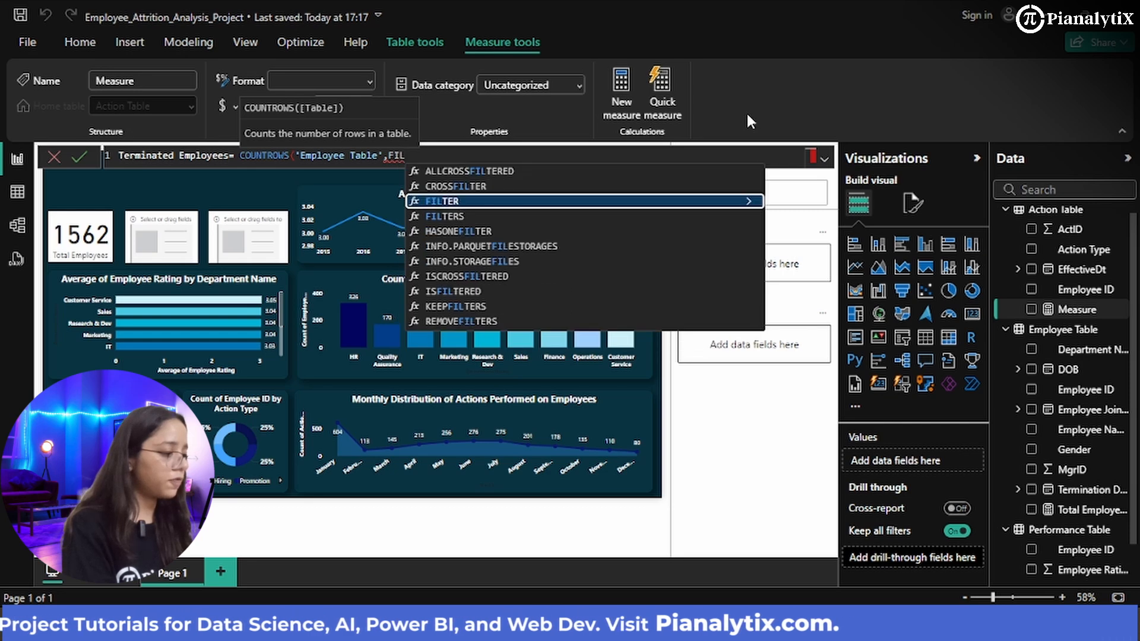
{"action": "type", "text": "TER"}
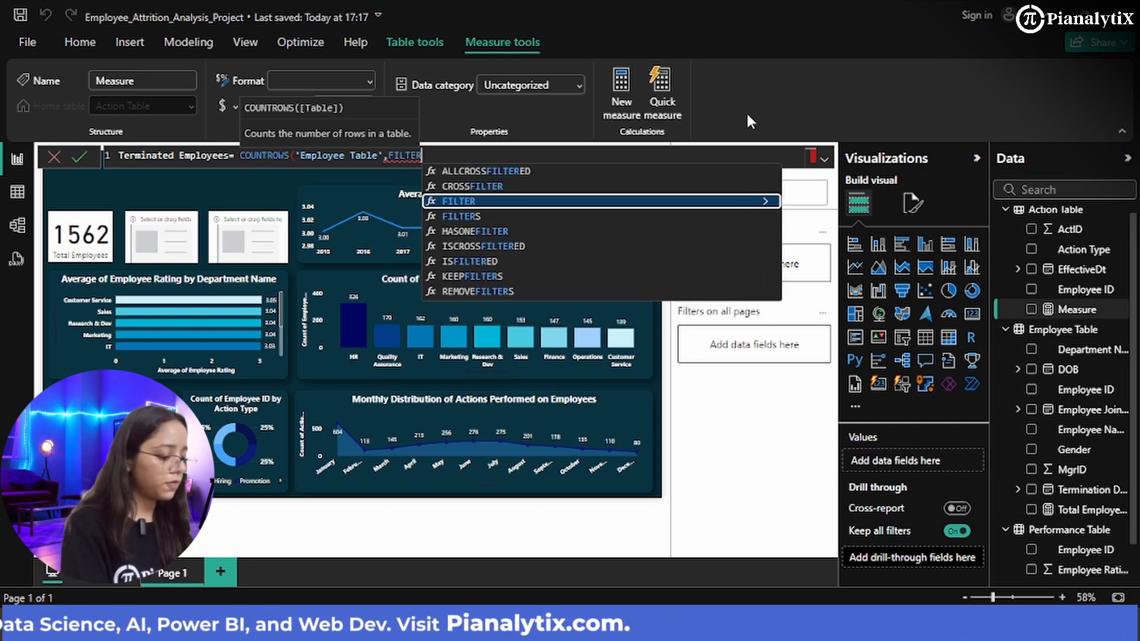
{"action": "type", "text": "("}
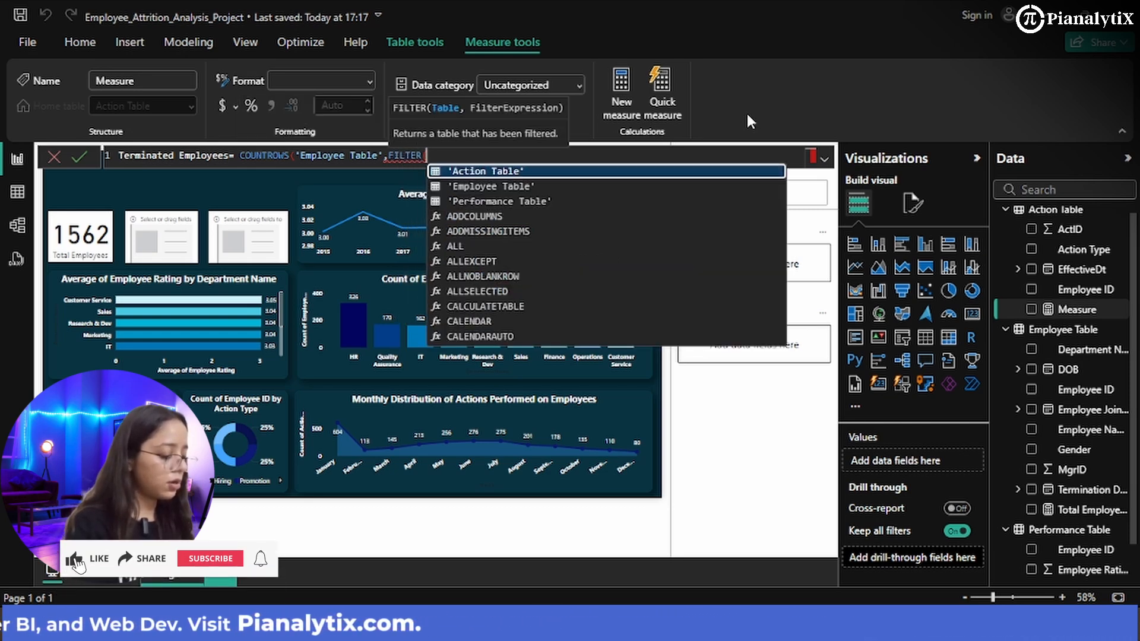
{"action": "type", "text": "NOT"}
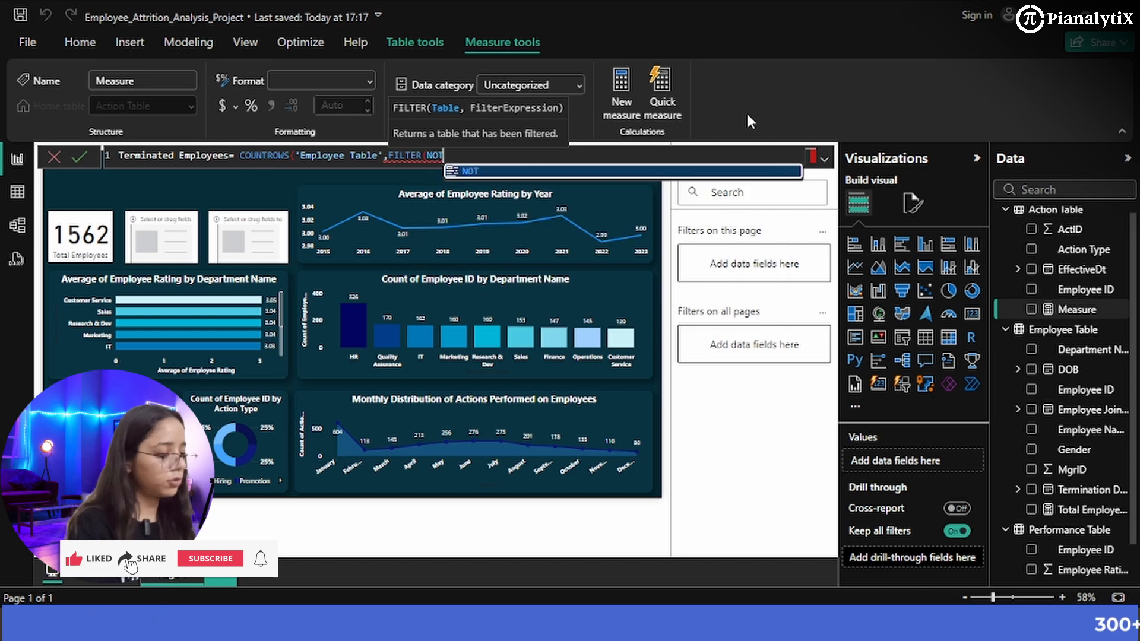
{"action": "type", "text": "(ISBLANK("}
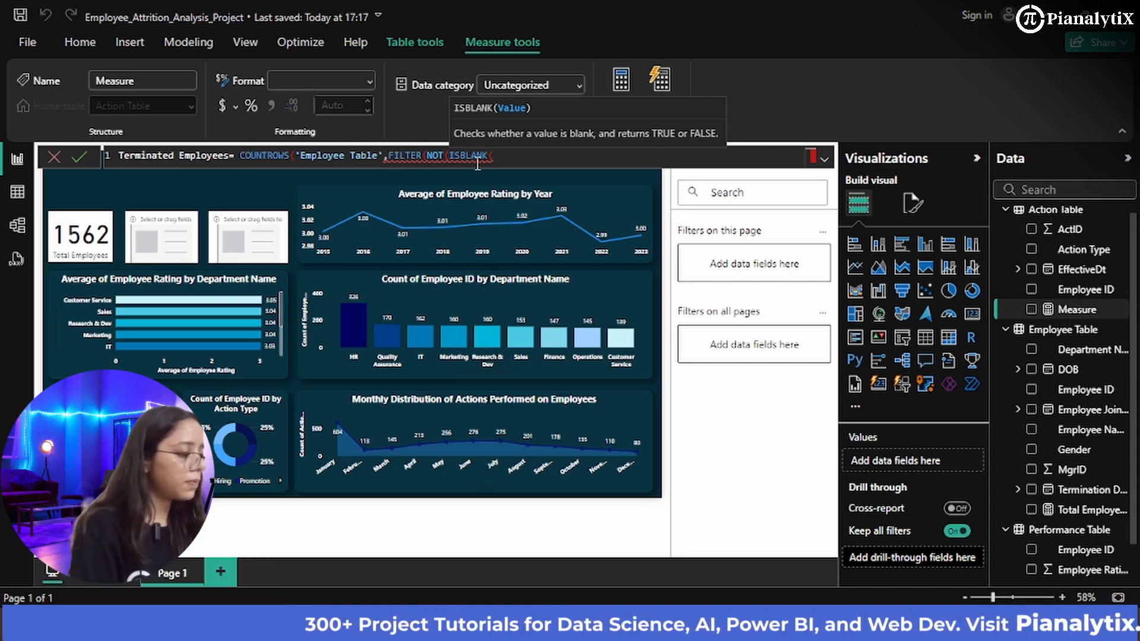
- Add 'Employee Table' followed by a comma as the FILTER function's first argument in the Terminated Employees formula
{"action": "left_click", "coordinate": [427, 159]}
{"action": "type", "text": "E"}
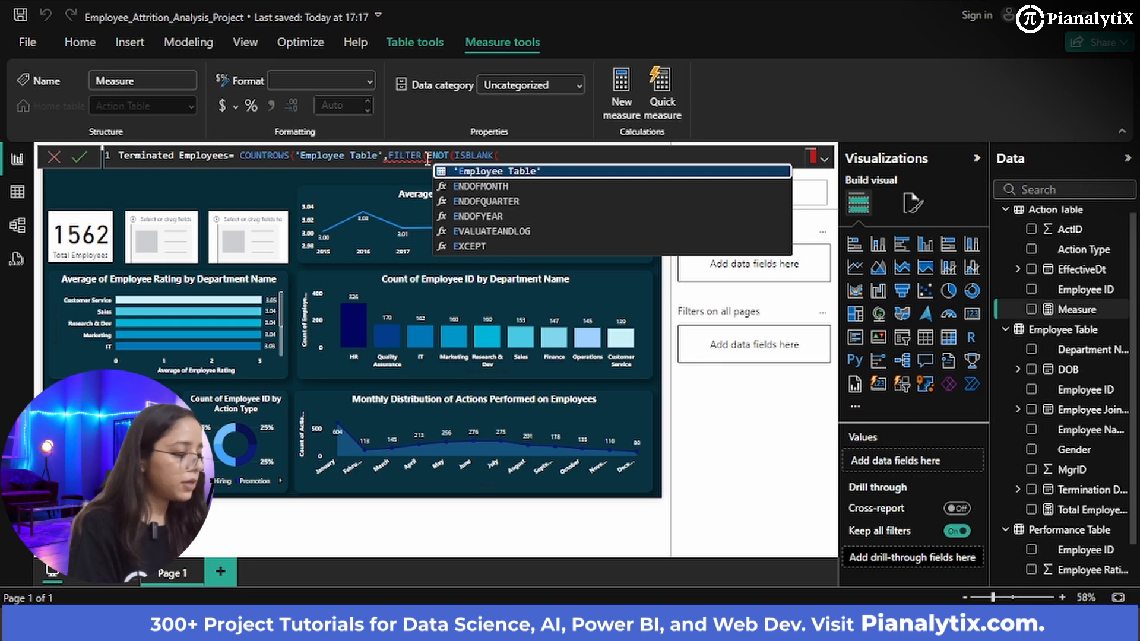
{"action": "key", "text": "Tab"}
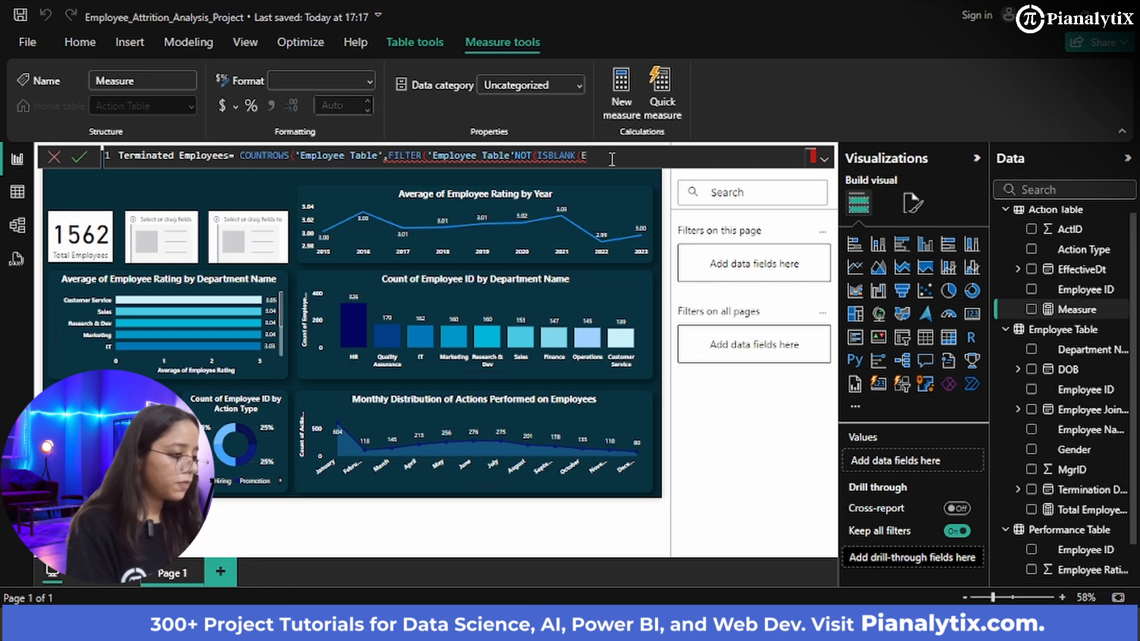
{"action": "type", "text": "mplo"}
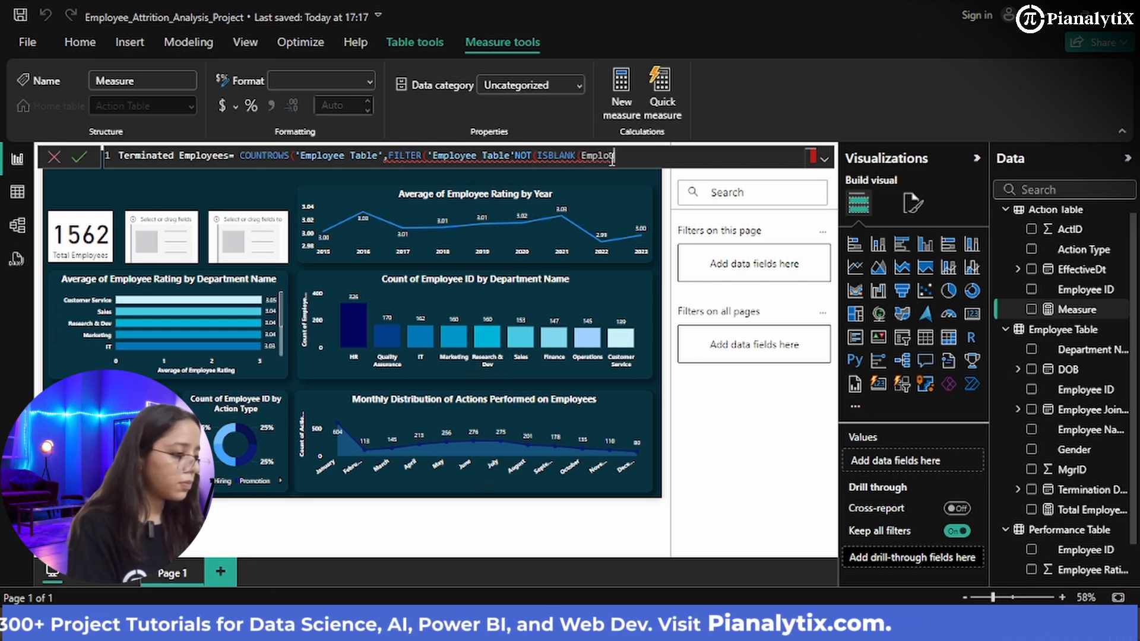
{"action": "type", "text": "y"}
{"action": "left_click", "coordinate": [515, 157]}
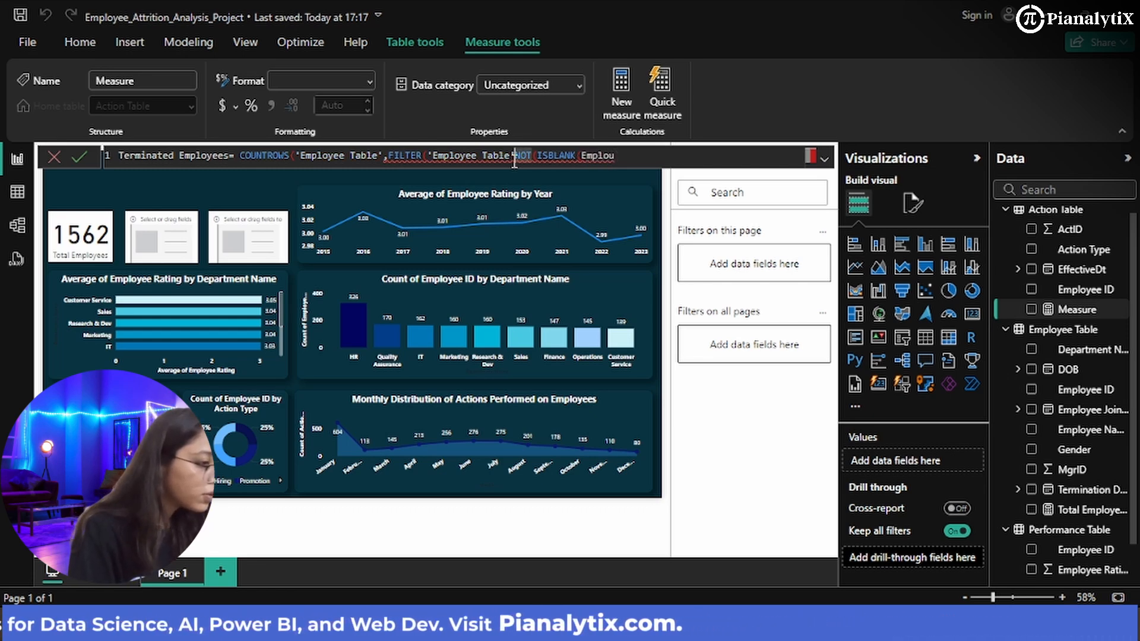
{"action": "type", "text": ","}
- Complete the ISBLANK argument with 'Employee Table'[Termination Date] and close all the formula's parentheses
{"action": "left_click", "coordinate": [621, 155]}
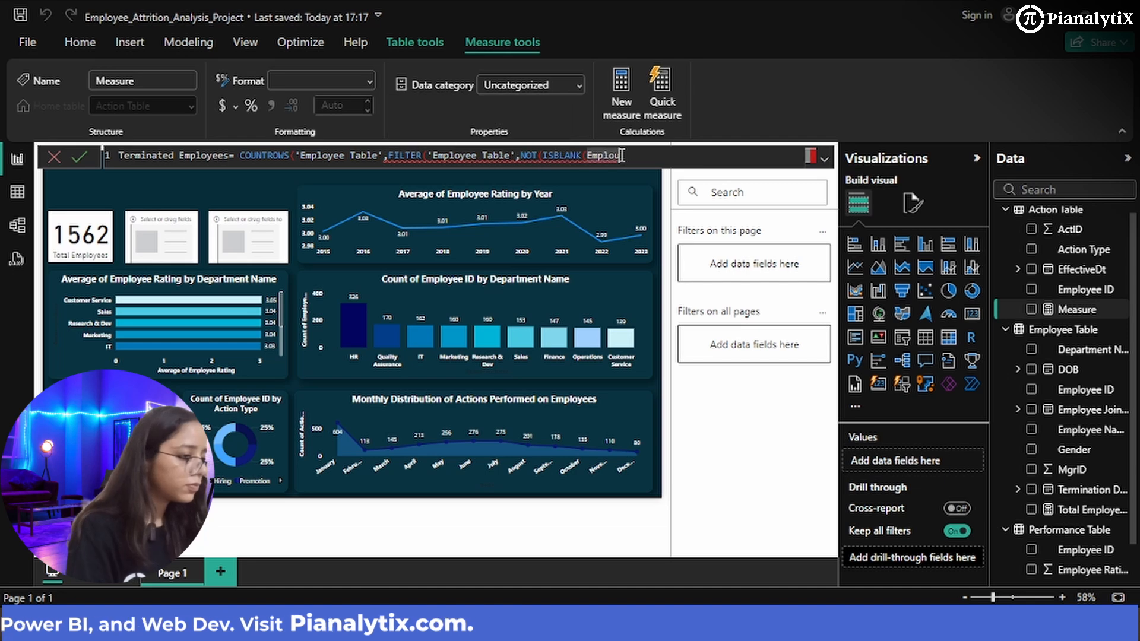
{"action": "key", "text": "BackSpace"}
{"action": "key", "text": "Down"}
{"action": "key", "text": "Down"}
{"action": "key", "text": "Down"}
{"action": "key", "text": "Down"}
{"action": "key", "text": "Down"}
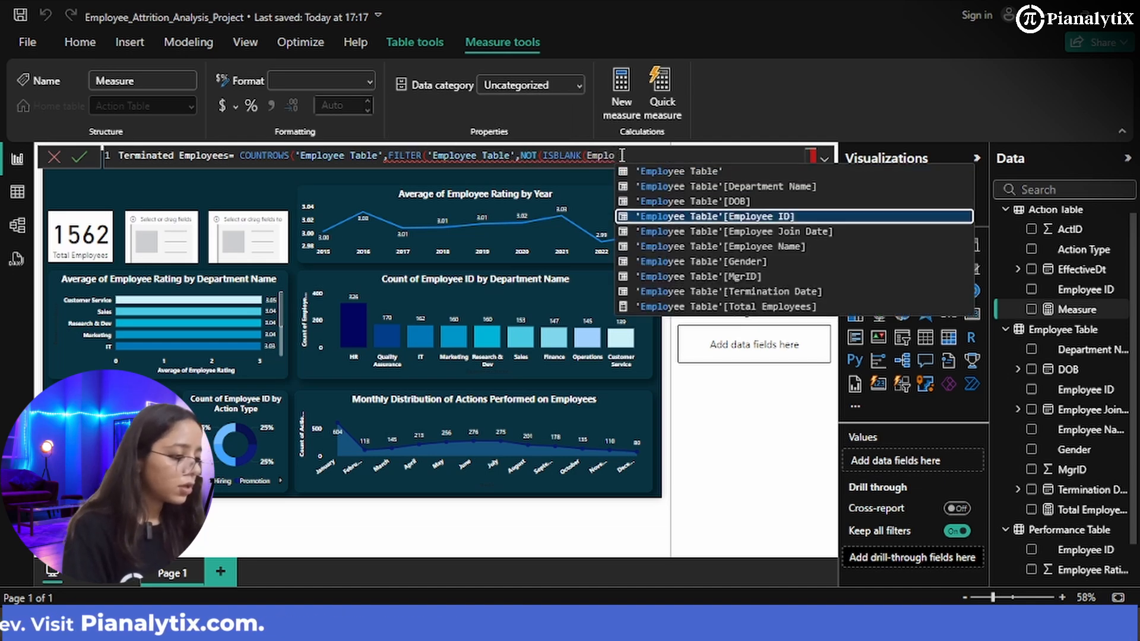
{"action": "key", "text": "Down"}
{"action": "key", "text": "Down"}
{"action": "key", "text": "Down"}
{"action": "key", "text": "Tab"}
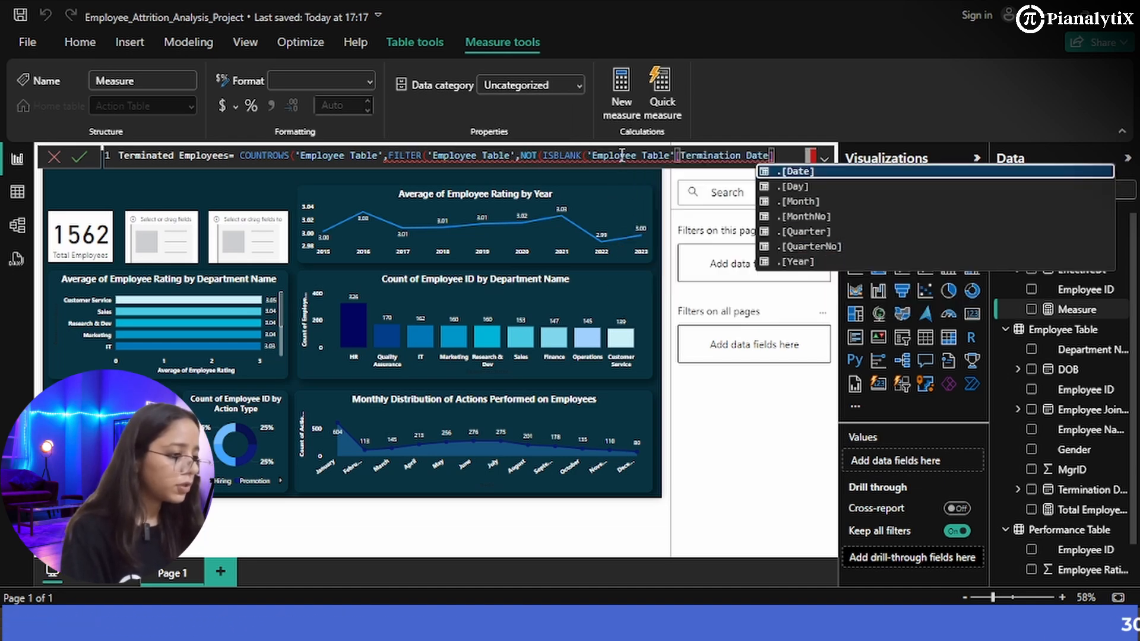
{"action": "type", "text": ")"}
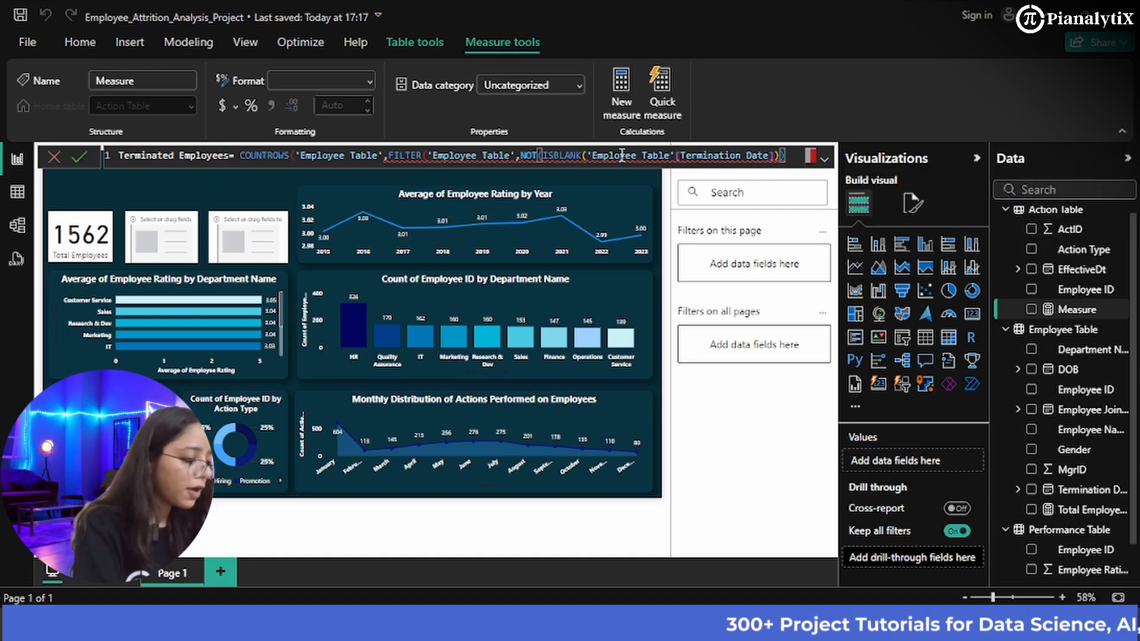
{"action": "type", "text": "))"}
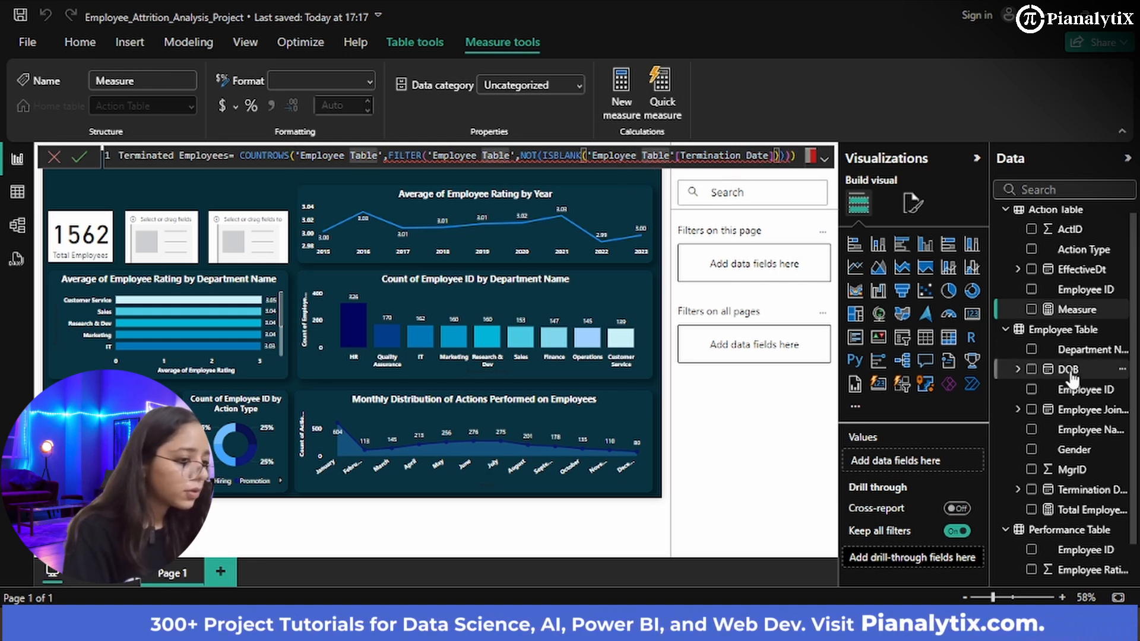
- Check the table references in the Terminated Employees formula and commit the measure
{"action": "scroll", "coordinate": [1045, 442], "scroll_direction": "up", "scroll_amount": 1}
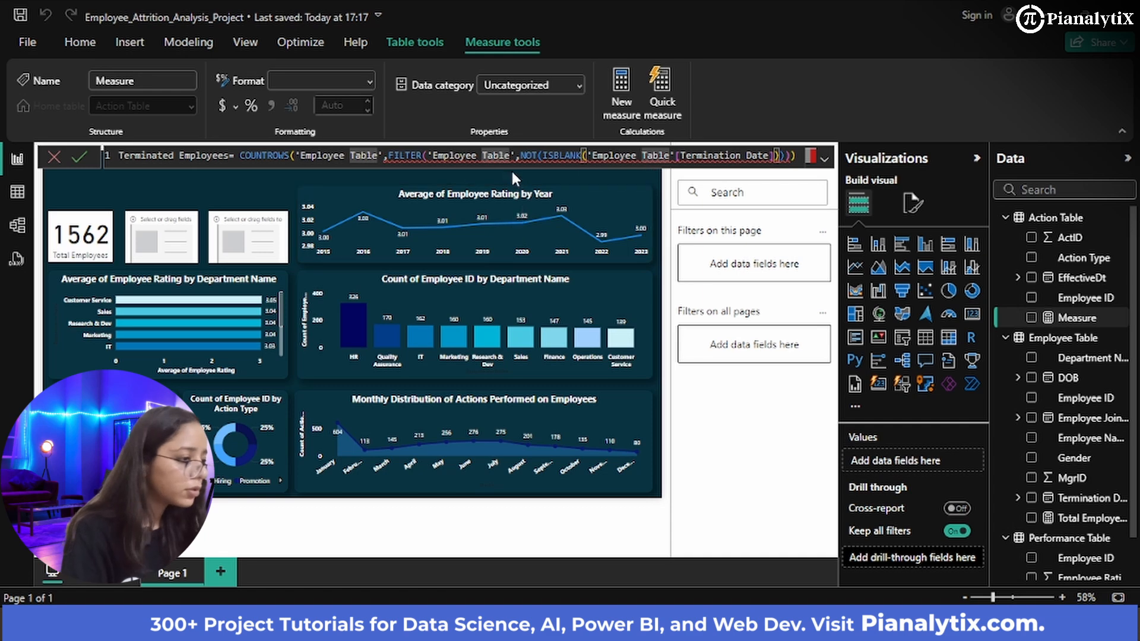
{"action": "left_click", "coordinate": [496, 157]}
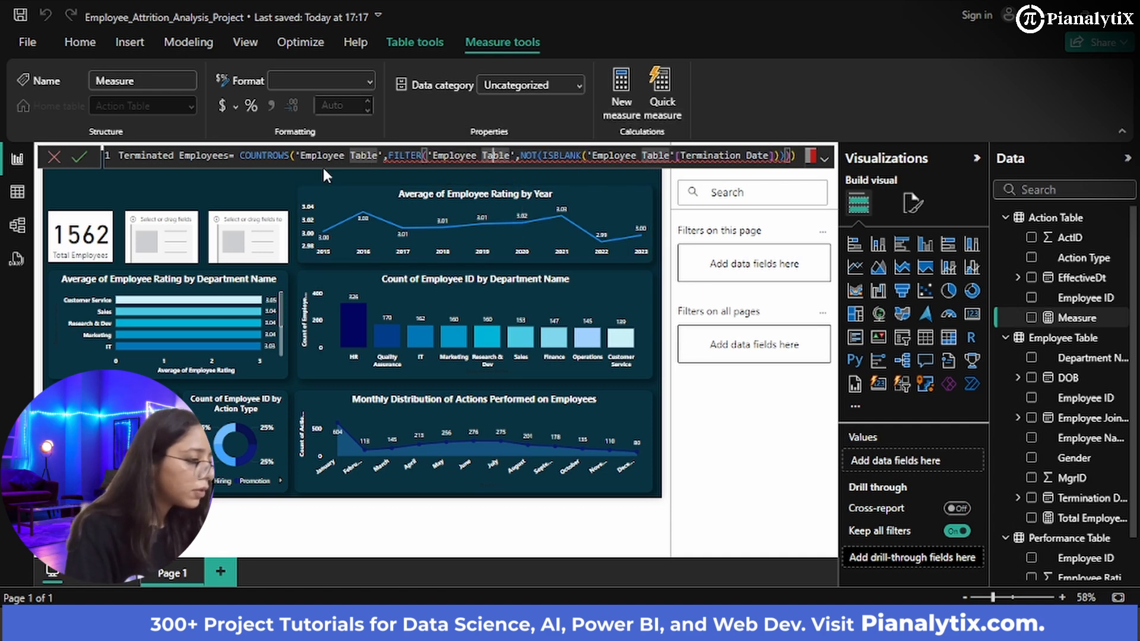
{"action": "left_click", "coordinate": [78, 156]}
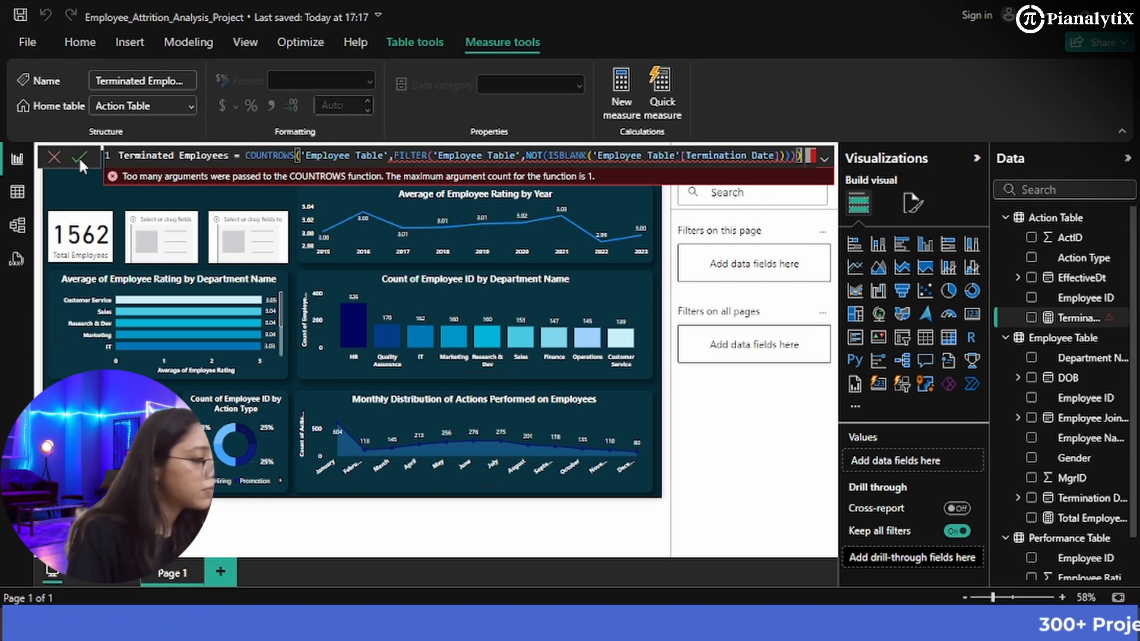
- Try to enclose the FILTER expression in an extra pair of parentheses in the Terminated Employees formula
{"action": "left_click", "coordinate": [396, 159]}
{"action": "type", "text": "("}
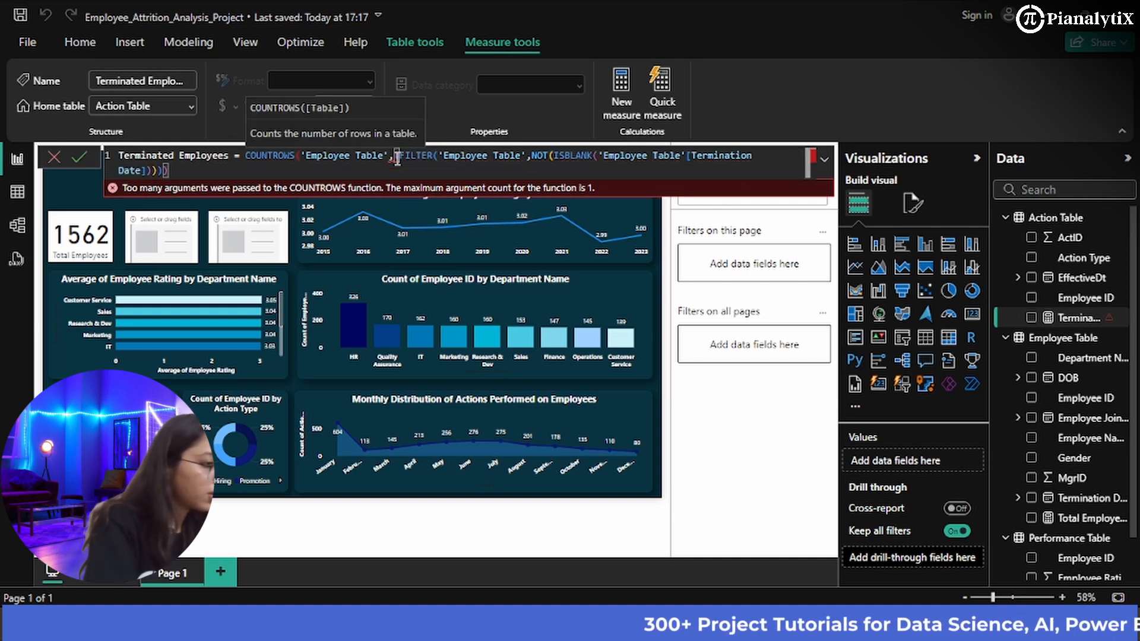
{"action": "left_click", "coordinate": [794, 159]}
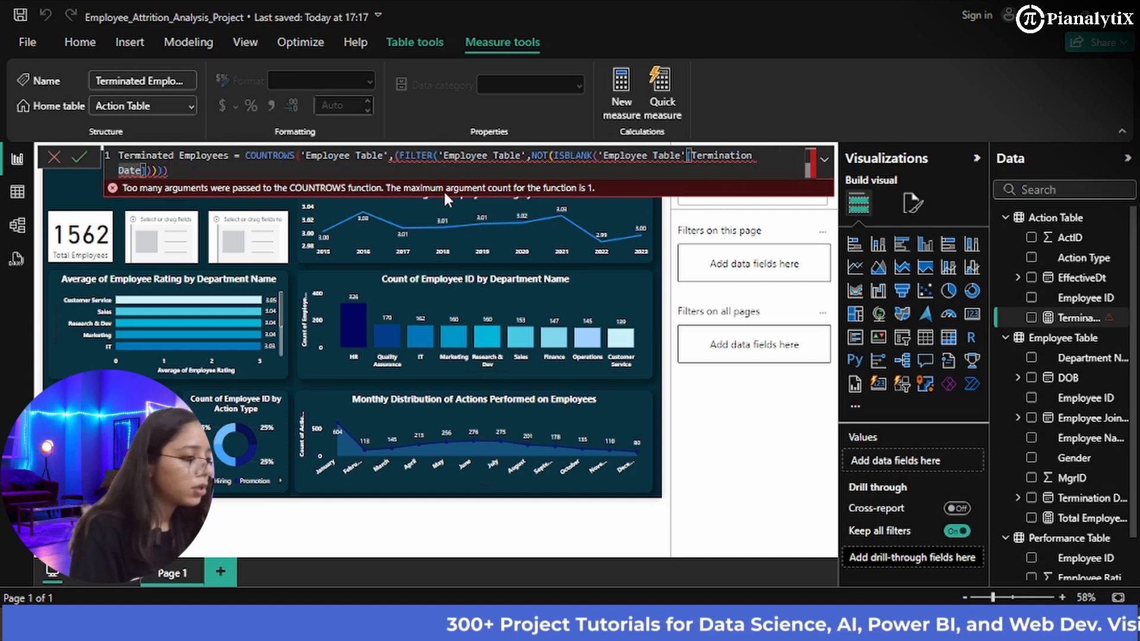
{"action": "left_click", "coordinate": [214, 173]}
{"action": "type", "text": "1"}
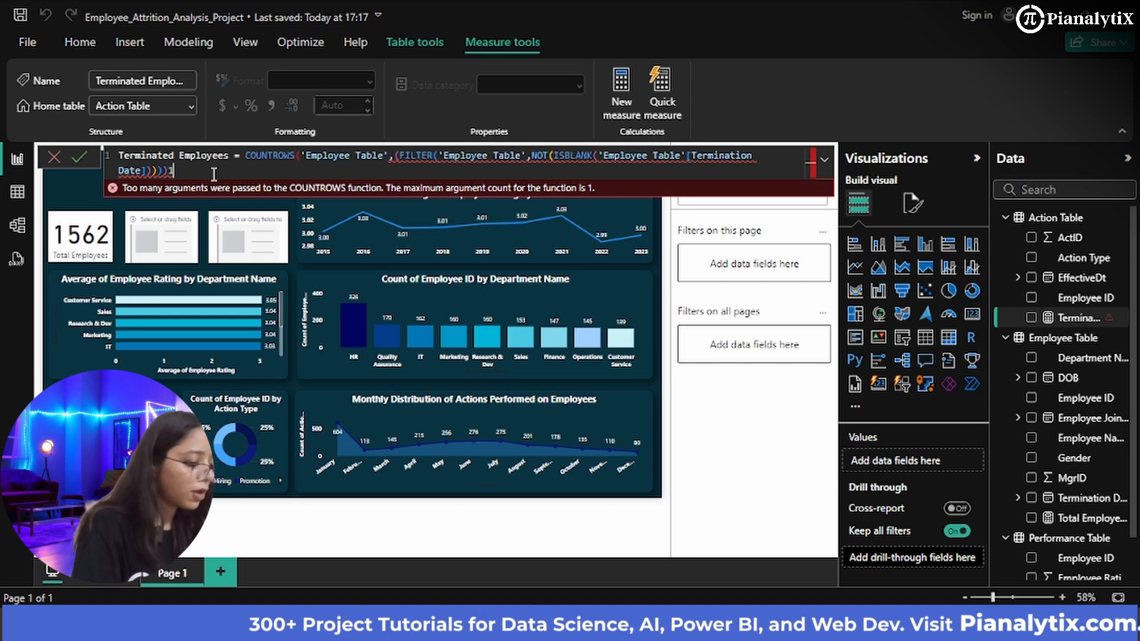
{"action": "key", "text": "BackSpace"}
{"action": "key", "text": "BackSpace"}
{"action": "key", "text": "BackSpace"}
{"action": "key", "text": "BackSpace"}
{"action": "key", "text": "BackSpace"}
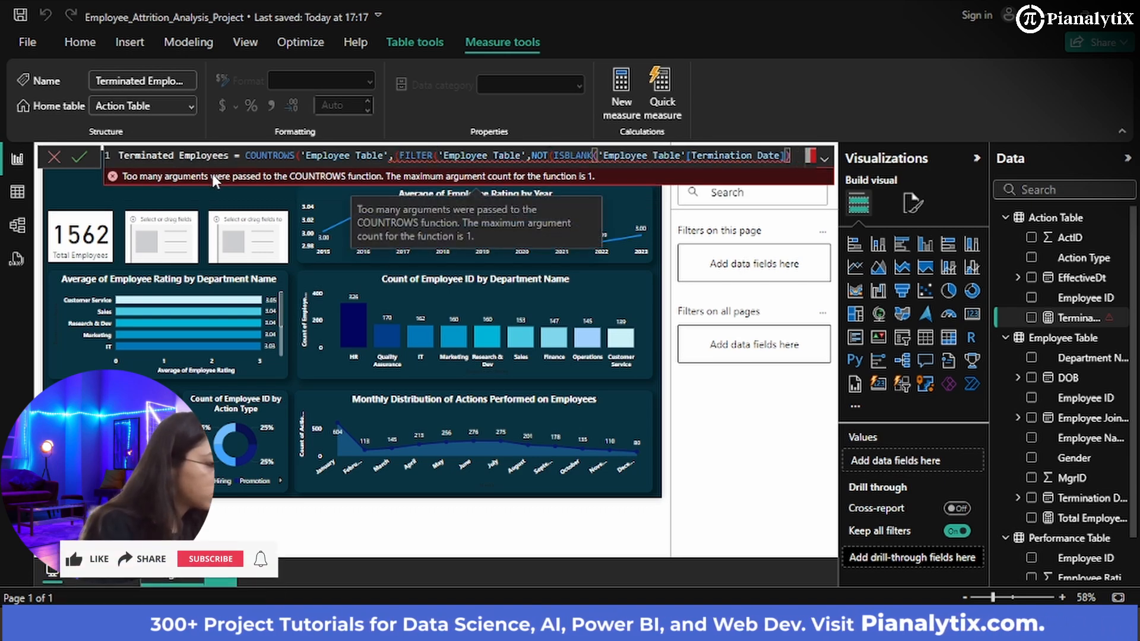
{"action": "type", "text": ")"}
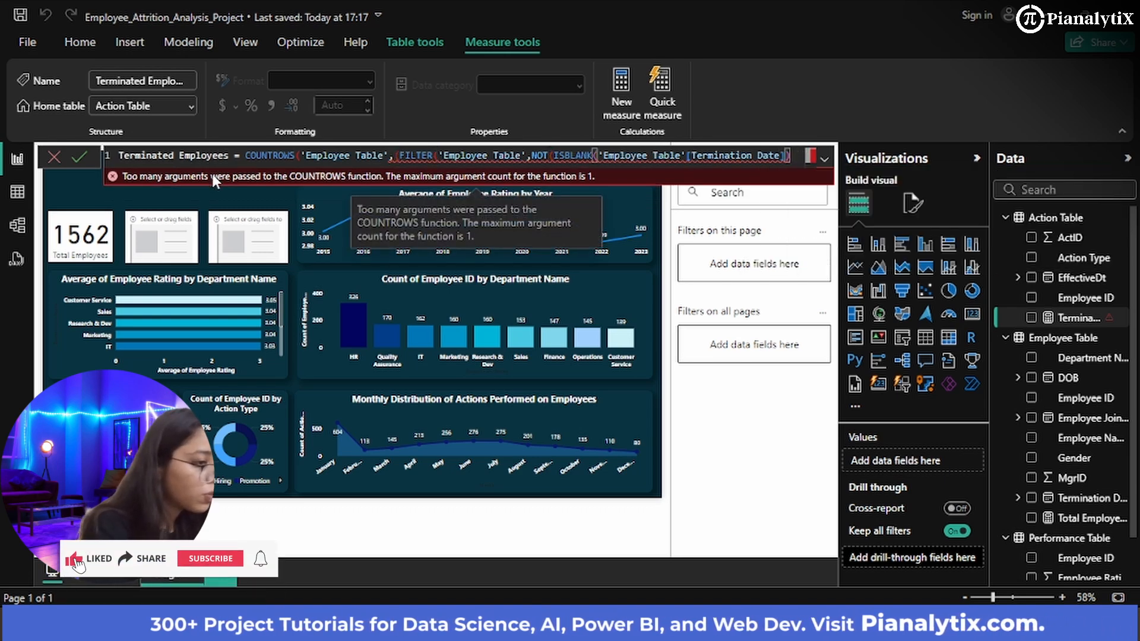
{"action": "type", "text": "))"}
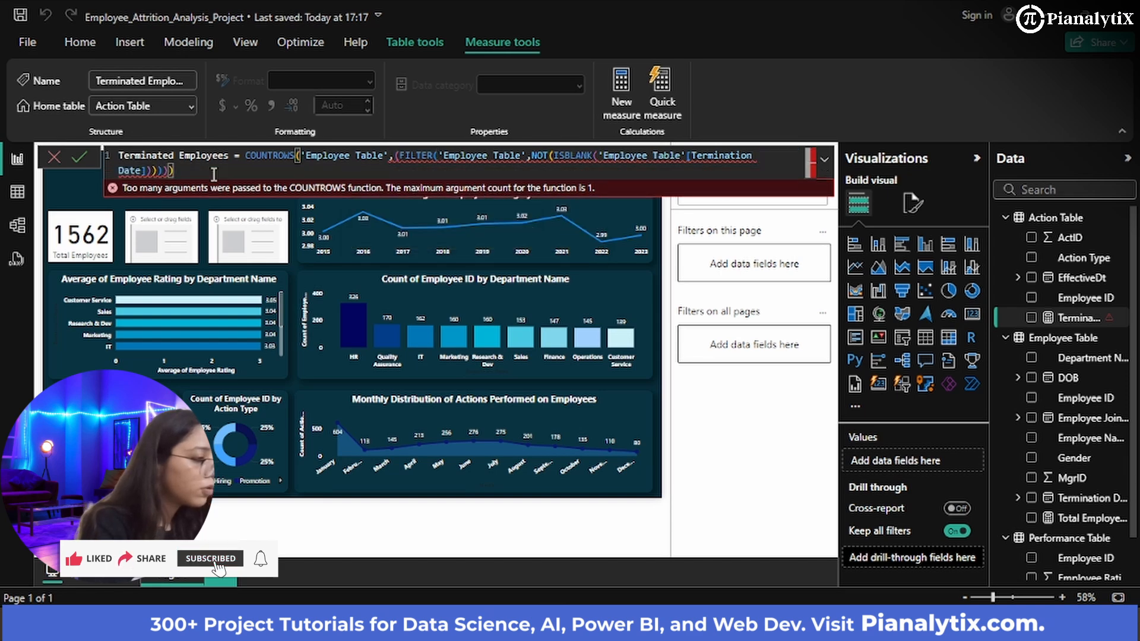
- Erase the Terminated Employees formula text from its end and discard the uncommitted edits
{"action": "key", "text": "BackSpace"}
{"action": "key", "text": "BackSpace"}
{"action": "key", "text": "BackSpace"}
{"action": "key", "text": "BackSpace"}
{"action": "key", "text": "BackSpace"}
{"action": "key", "text": "BackSpace"}
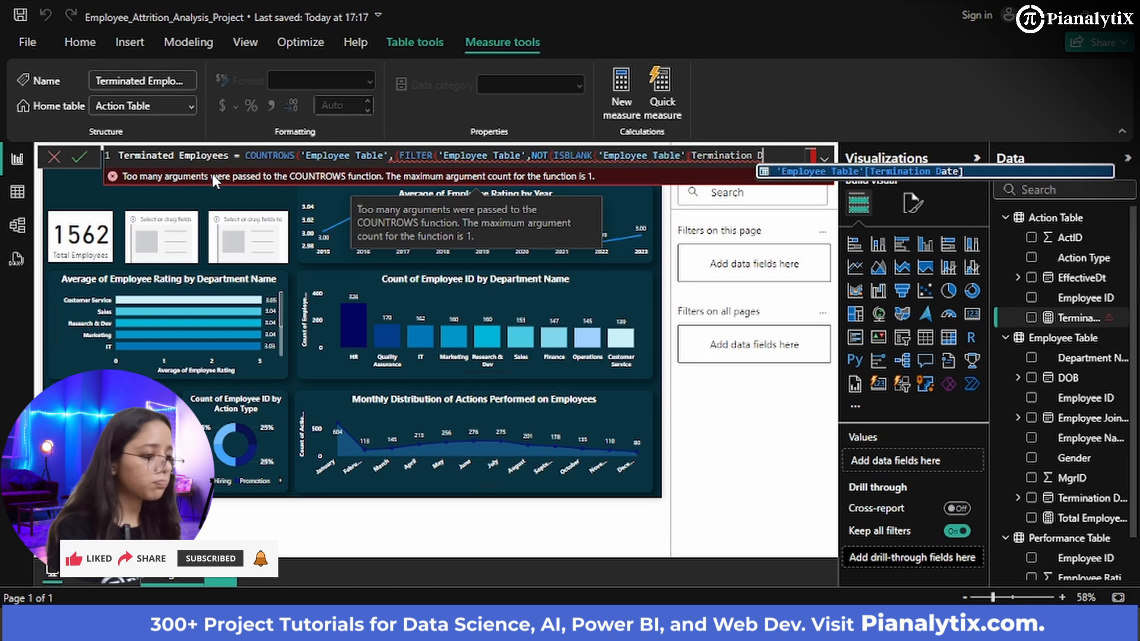
{"action": "key", "text": "BackSpace"}
{"action": "key", "text": "BackSpace"}
{"action": "key", "text": "BackSpace"}
{"action": "key", "text": "BackSpace"}
{"action": "key", "text": "BackSpace"}
{"action": "key", "text": "BackSpace"}
{"action": "key", "text": "BackSpace"}
{"action": "key", "text": "BackSpace"}
{"action": "key", "text": "BackSpace"}
{"action": "key", "text": "BackSpace"}
{"action": "key", "text": "BackSpace"}
{"action": "key", "text": "BackSpace"}
{"action": "key", "text": "BackSpace"}
{"action": "key", "text": "BackSpace"}
{"action": "key", "text": "BackSpace"}
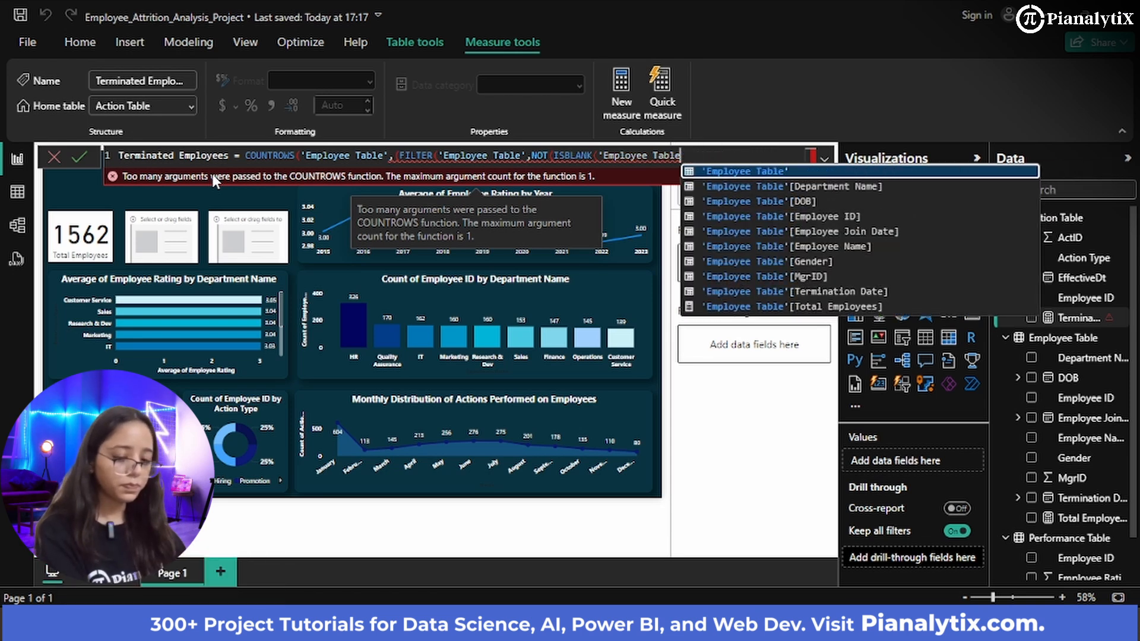
{"action": "key", "text": "BackSpace"}
{"action": "key", "text": "BackSpace"}
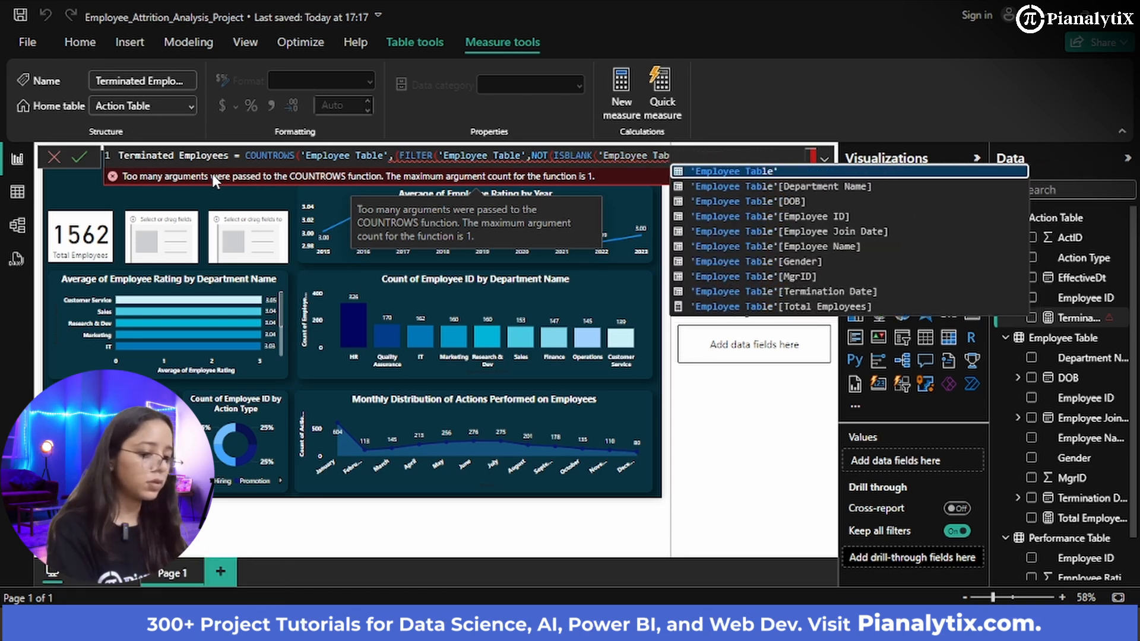
{"action": "key", "text": "BackSpace"}
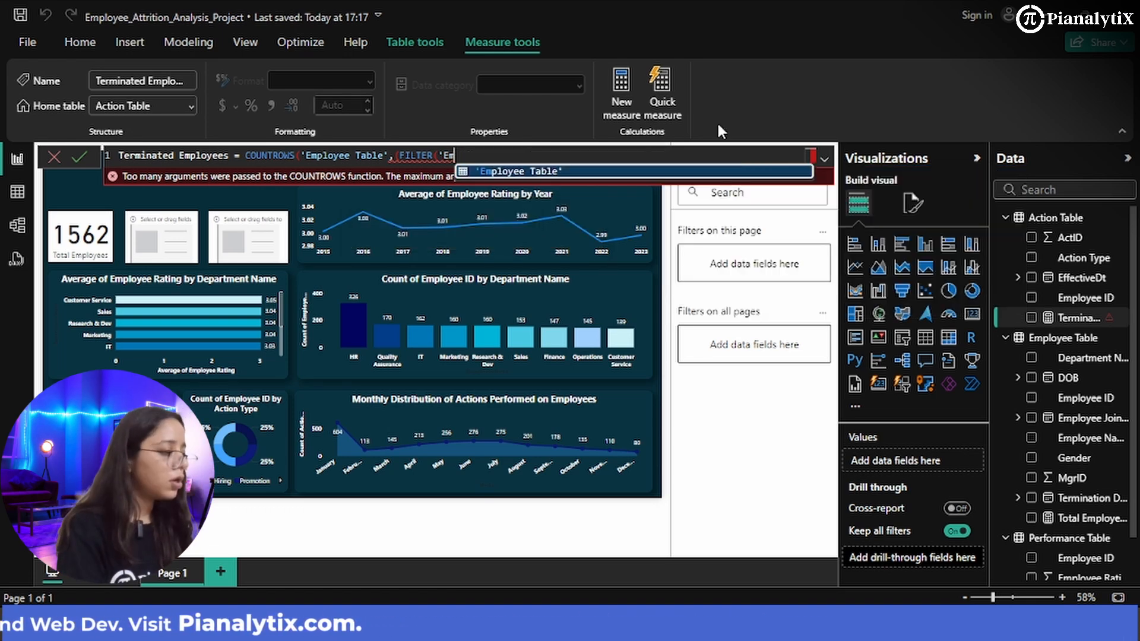
{"action": "key", "text": "BackSpace"}
{"action": "key", "text": "BackSpace"}
{"action": "key", "text": "BackSpace"}
{"action": "key", "text": "BackSpace"}
{"action": "key", "text": "BackSpace"}
{"action": "key", "text": "BackSpace"}
{"action": "key", "text": "BackSpace"}
{"action": "key", "text": "BackSpace"}
{"action": "key", "text": "BackSpace"}
{"action": "key", "text": "BackSpace"}
{"action": "key", "text": "BackSpace"}
{"action": "key", "text": "BackSpace"}
{"action": "key", "text": "BackSpace"}
{"action": "key", "text": "BackSpace"}
{"action": "key", "text": "BackSpace"}
{"action": "key", "text": "BackSpace"}
{"action": "key", "text": "BackSpace"}
{"action": "key", "text": "BackSpace"}
{"action": "key", "text": "BackSpace"}
{"action": "key", "text": "BackSpace"}
{"action": "key", "text": "BackSpace"}
{"action": "key", "text": "BackSpace"}
{"action": "key", "text": "BackSpace"}
{"action": "key", "text": "BackSpace"}
{"action": "key", "text": "BackSpace"}
{"action": "key", "text": "BackSpace"}
{"action": "key", "text": "BackSpace"}
{"action": "key", "text": "BackSpace"}
{"action": "key", "text": "BackSpace"}
{"action": "key", "text": "BackSpace"}
{"action": "key", "text": "BackSpace"}
{"action": "key", "text": "BackSpace"}
{"action": "key", "text": "BackSpace"}
{"action": "key", "text": "BackSpace"}
{"action": "key", "text": "BackSpace"}
{"action": "key", "text": "BackSpace"}
{"action": "key", "text": "BackSpace"}
{"action": "key", "text": "BackSpace"}
{"action": "key", "text": "BackSpace"}
{"action": "key", "text": "BackSpace"}
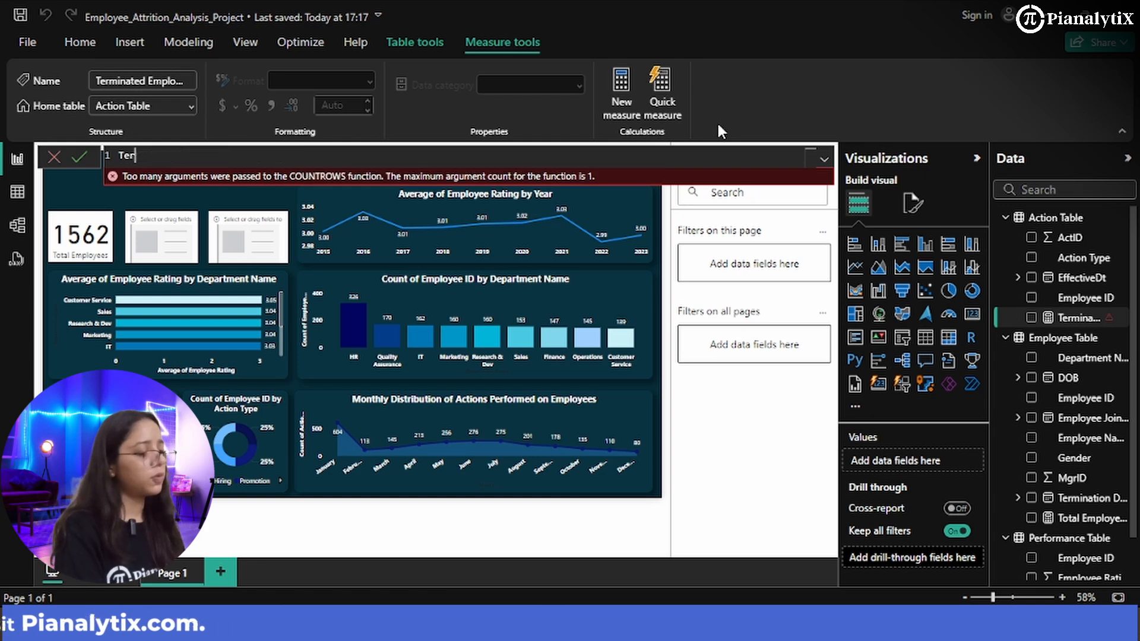
{"action": "left_click", "coordinate": [53, 158]}
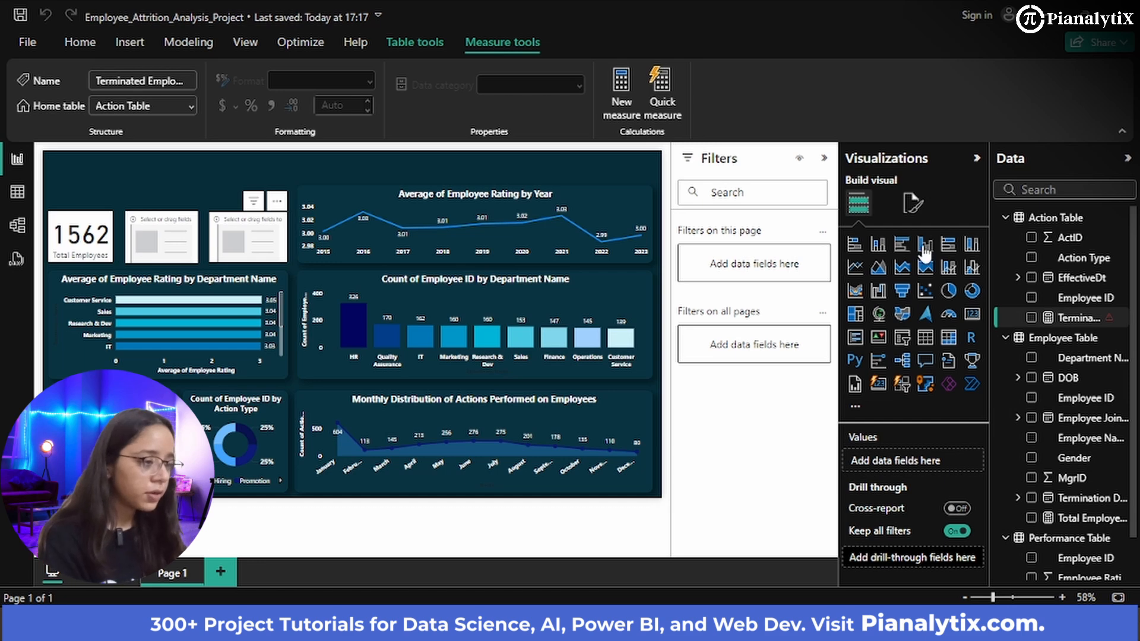
- Fill the third card with Employee Rating from the Performance Table, aggregated as Average
{"action": "scroll", "coordinate": [1058, 456], "scroll_direction": "down", "scroll_amount": 1}
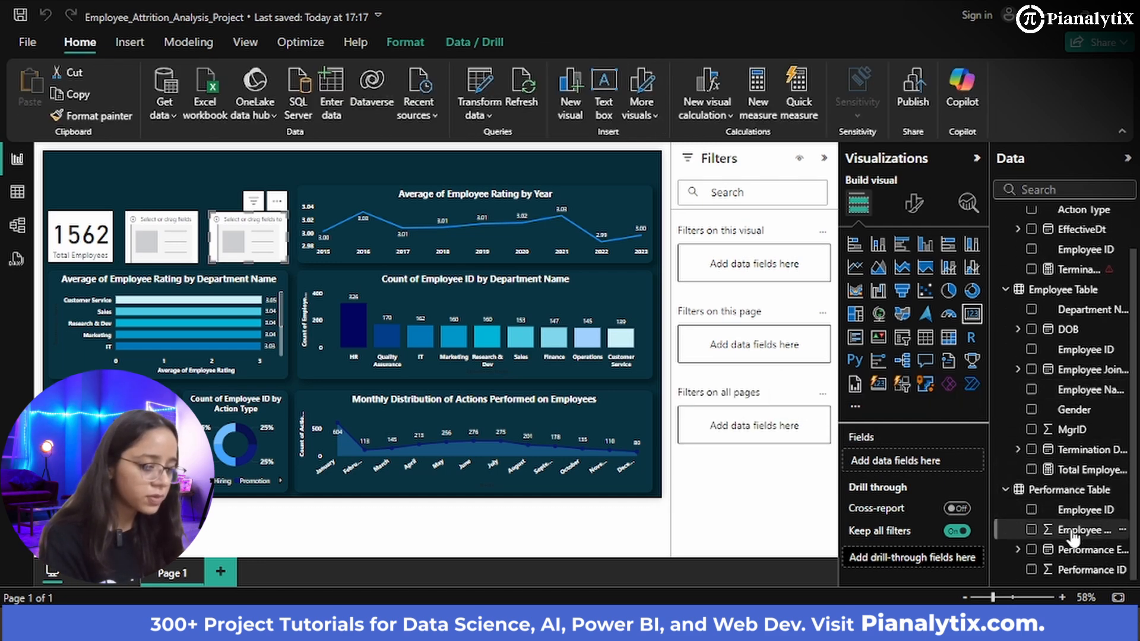
{"action": "left_click_drag", "start_coordinate": [1071, 530], "coordinate": [909, 467]}
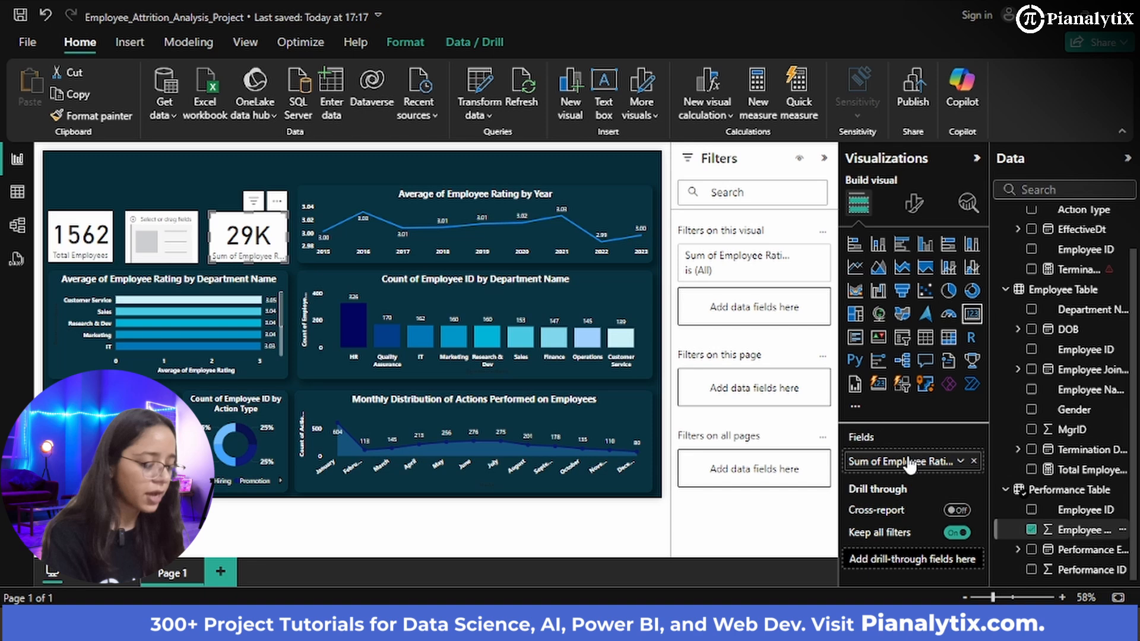
{"action": "left_click", "coordinate": [959, 463]}
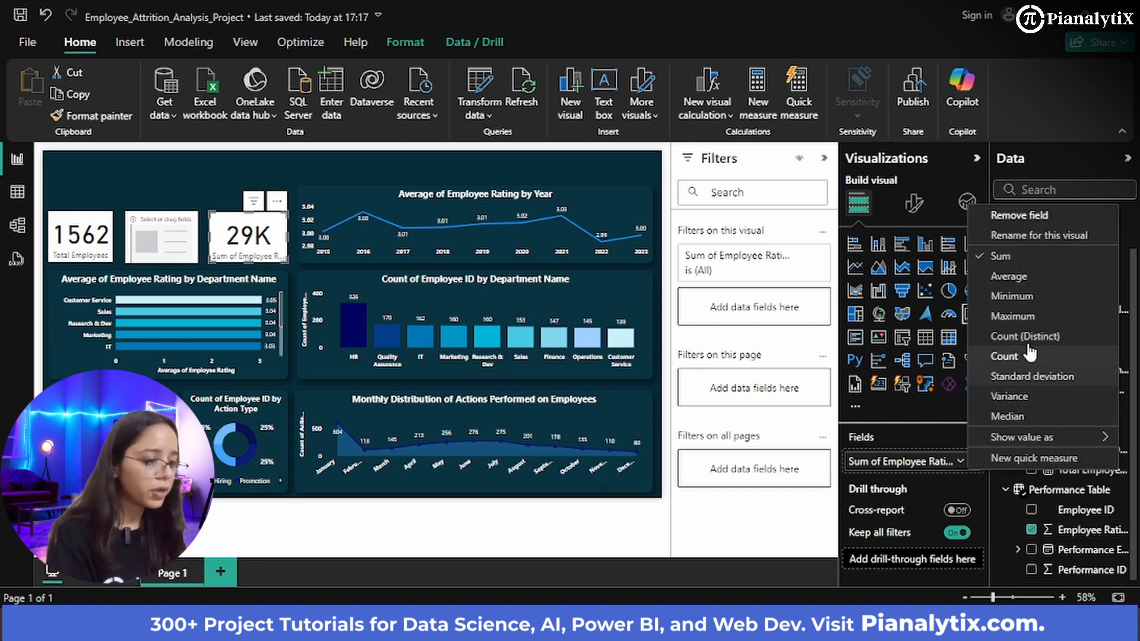
{"action": "left_click", "coordinate": [1004, 278]}
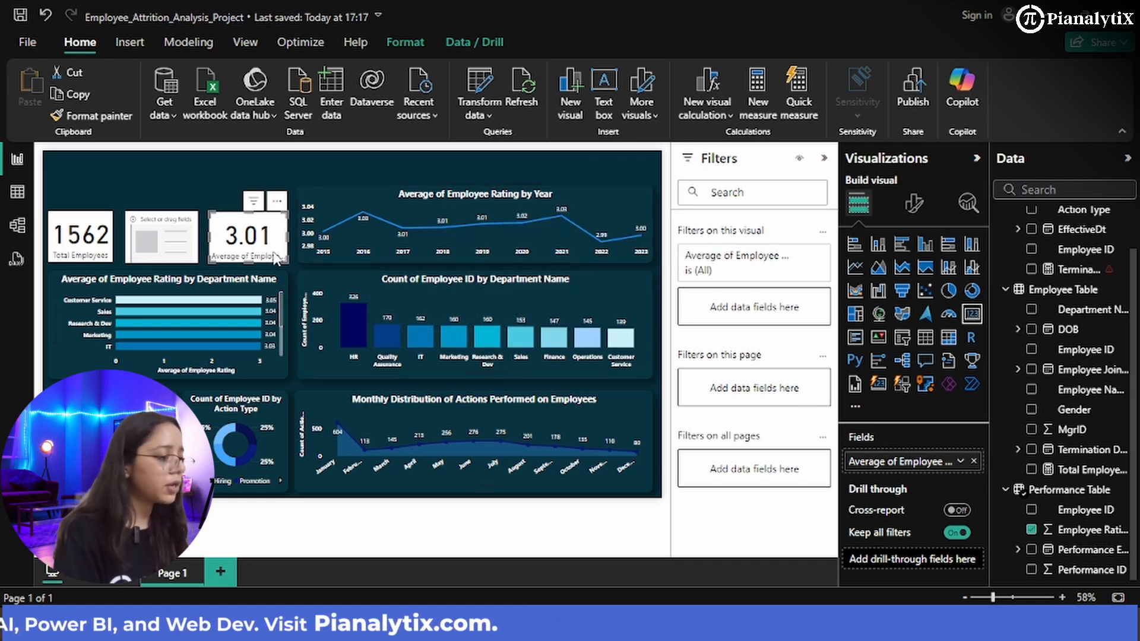
- Review the callout value, category label and general format options of the average Employee Rating card
{"action": "left_click", "coordinate": [909, 205]}
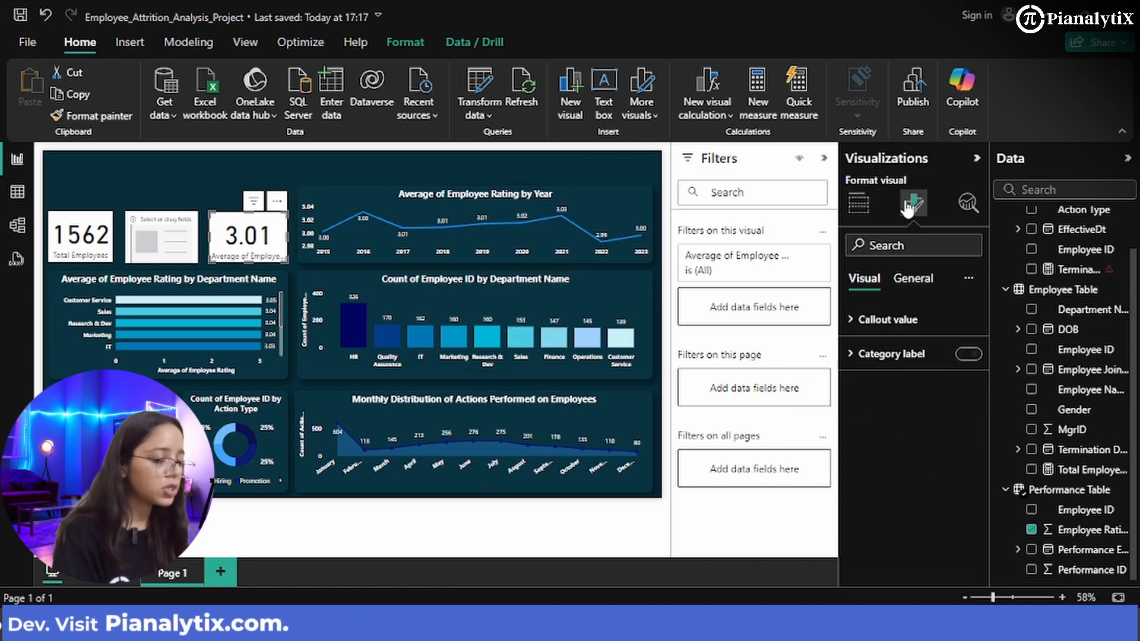
{"action": "left_click", "coordinate": [896, 324]}
{"action": "scroll", "coordinate": [890, 427], "scroll_direction": "down", "scroll_amount": 1}
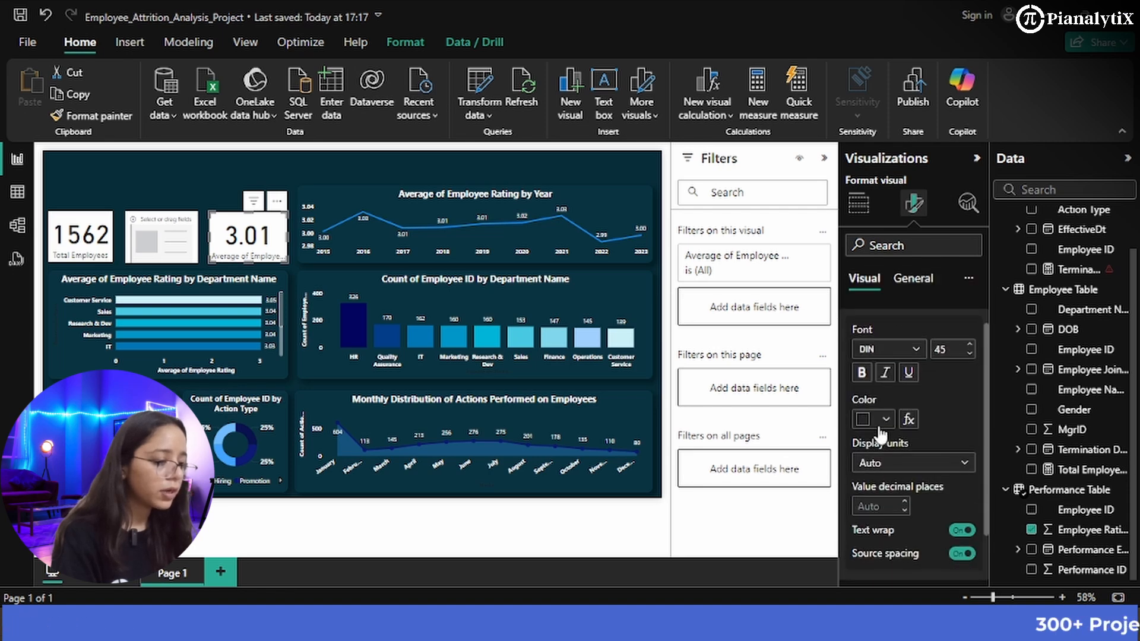
{"action": "left_click", "coordinate": [883, 420]}
{"action": "scroll", "coordinate": [952, 436], "scroll_direction": "down", "scroll_amount": 1}
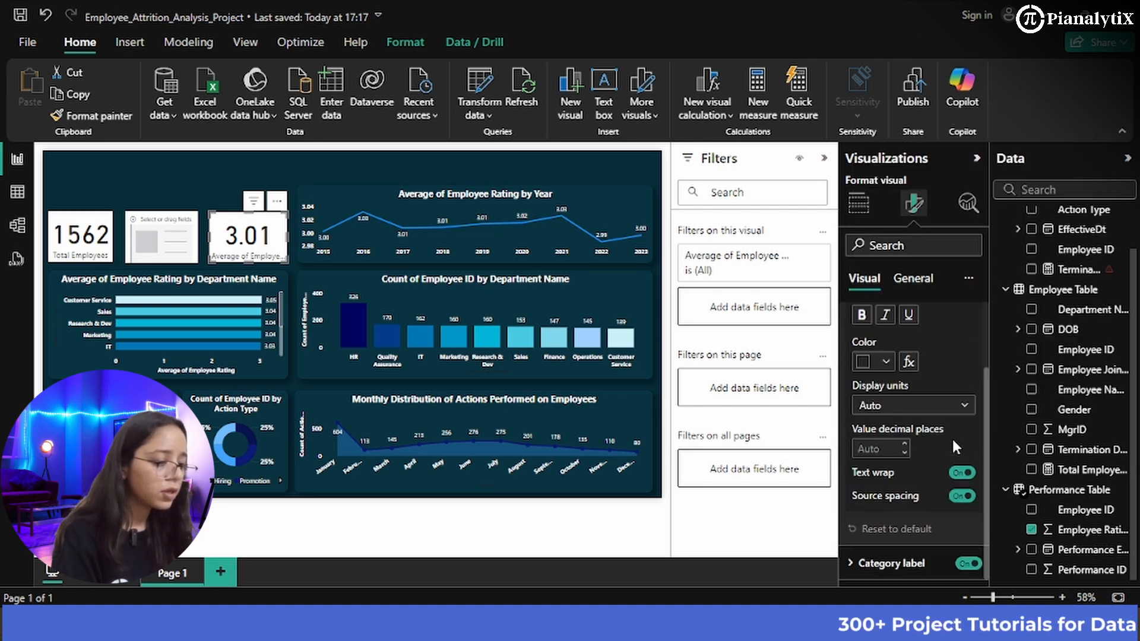
{"action": "left_click", "coordinate": [911, 564]}
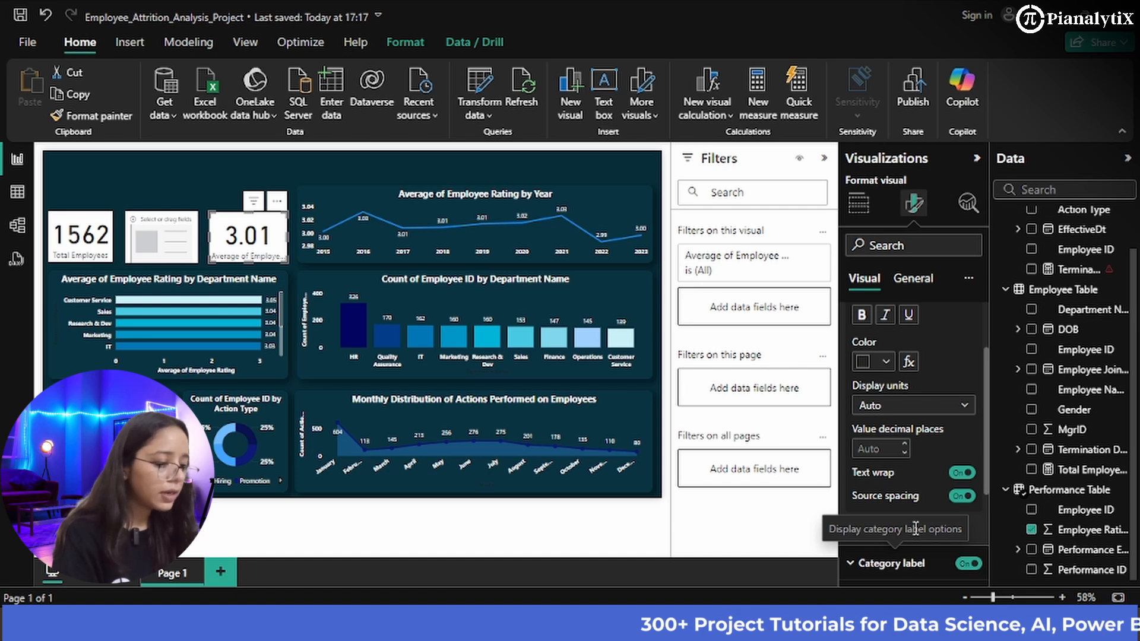
{"action": "scroll", "coordinate": [915, 528], "scroll_direction": "down", "scroll_amount": 3}
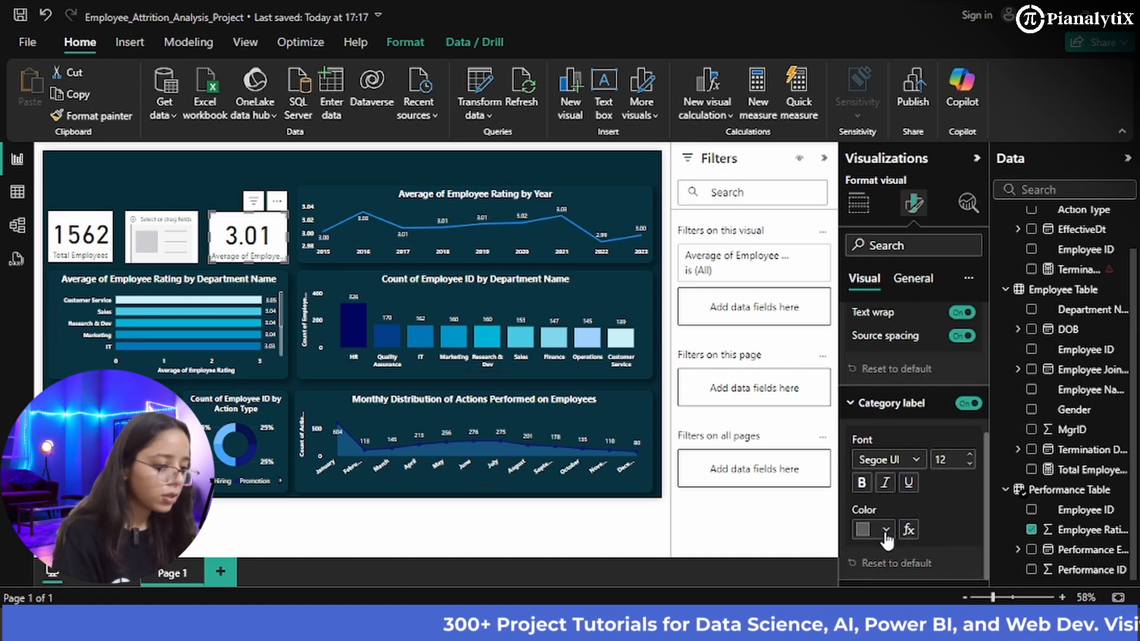
{"action": "left_click", "coordinate": [886, 530]}
{"action": "left_click", "coordinate": [947, 532]}
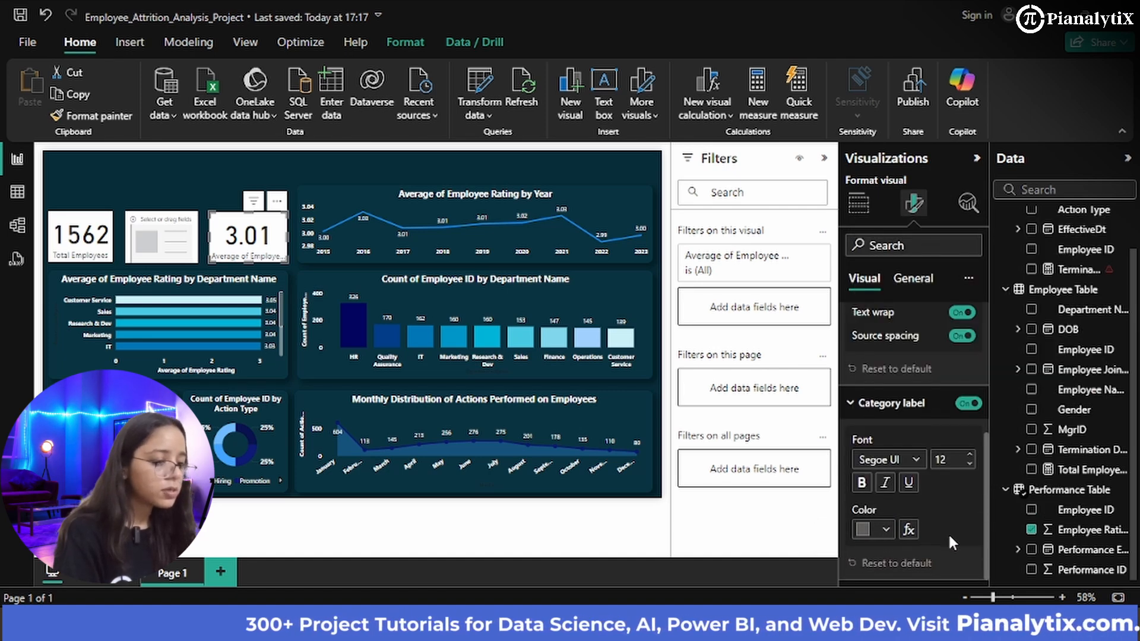
{"action": "left_click", "coordinate": [913, 279]}
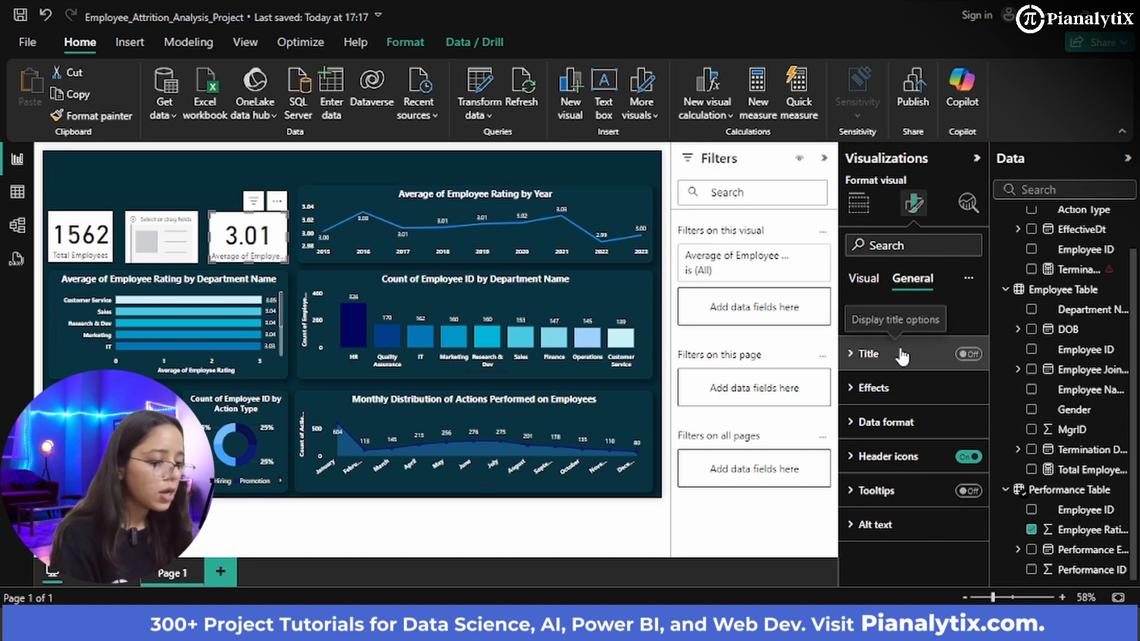
{"action": "left_click", "coordinate": [168, 176]}
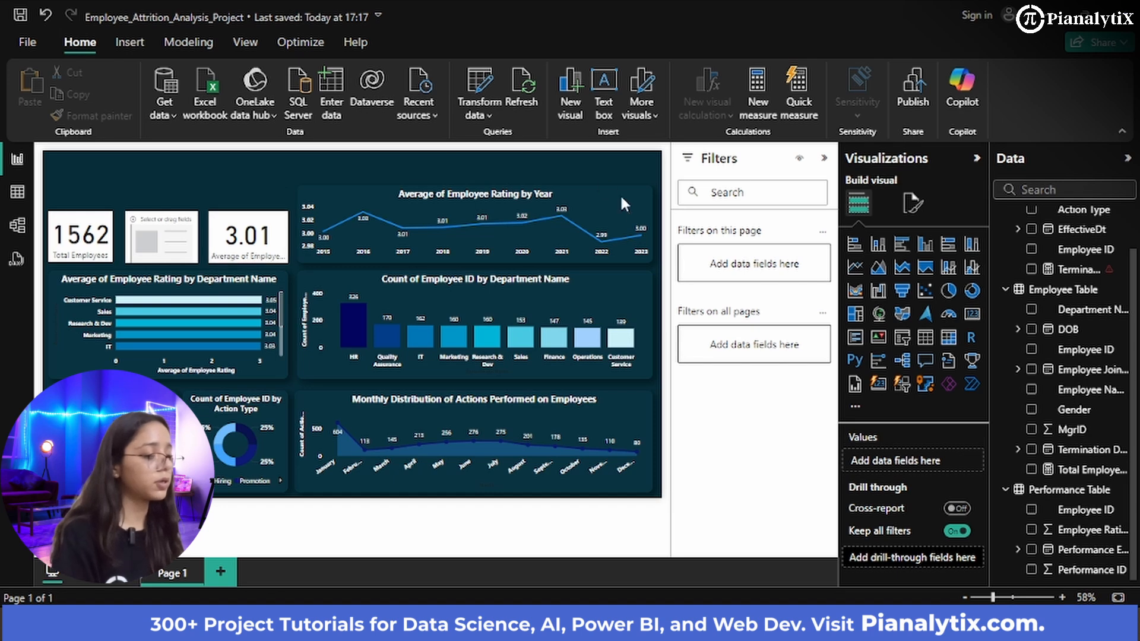
- Add a slicer to the page using Employee Rating from the Performance Table
{"action": "mouse_move", "coordinate": [630, 212]}
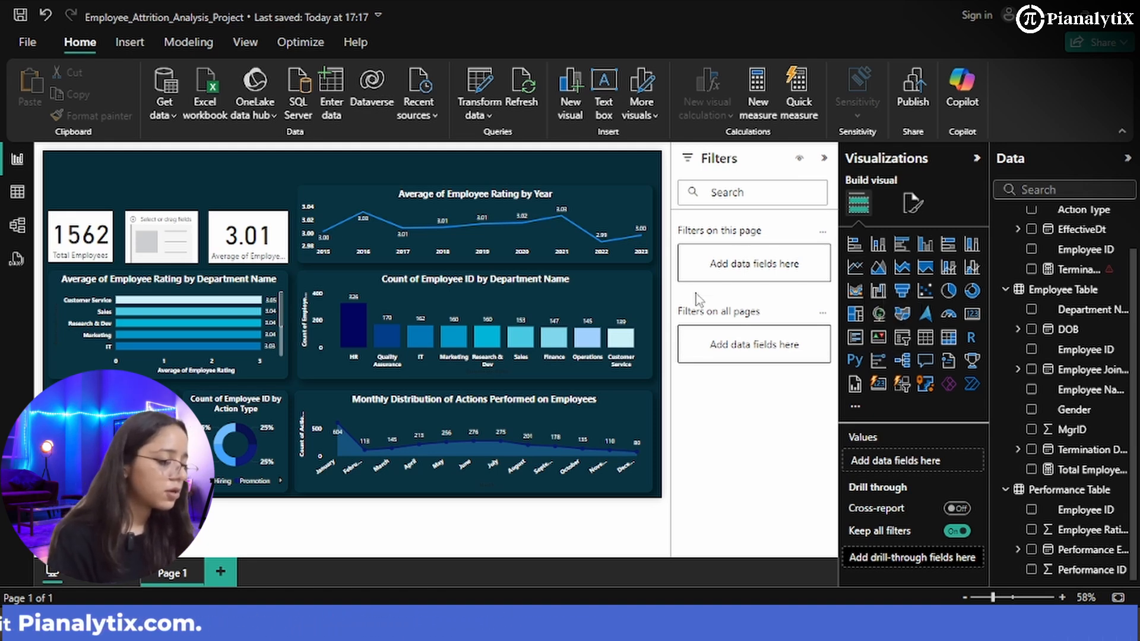
{"action": "left_click", "coordinate": [901, 340]}
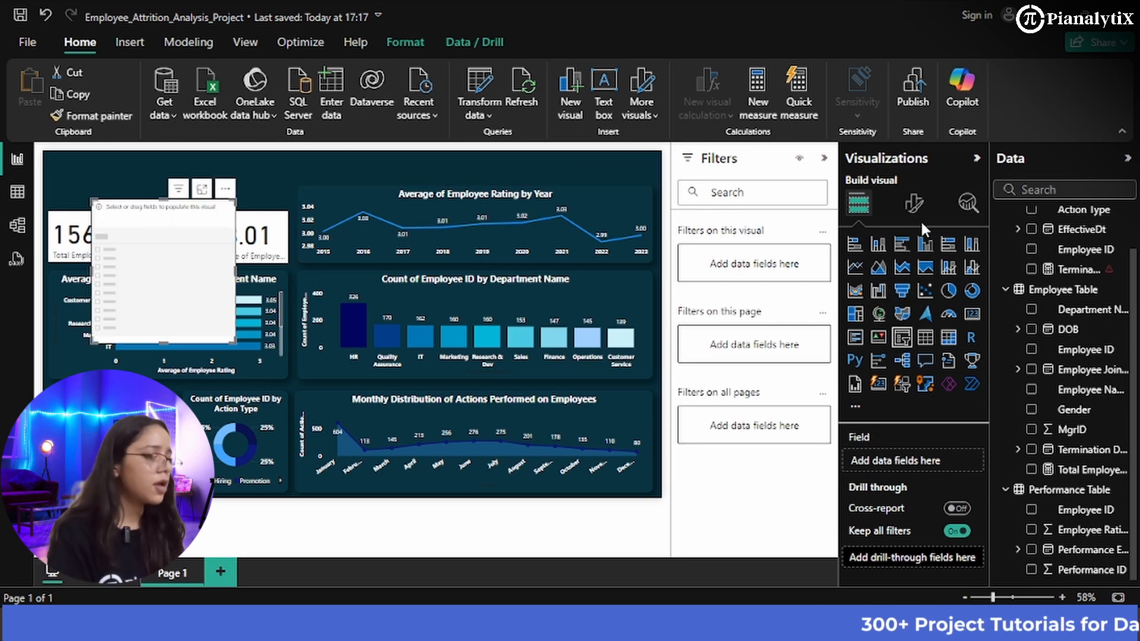
{"action": "left_click_drag", "start_coordinate": [1095, 540], "coordinate": [938, 471]}
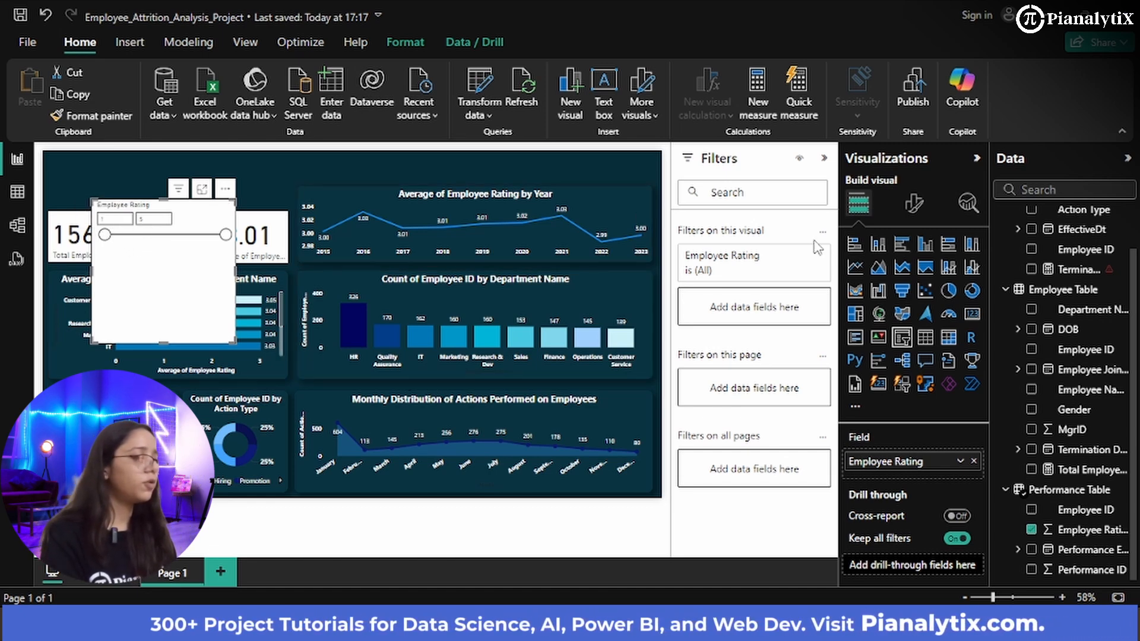
- Set the Employee Rating slicer's style to Tile
{"action": "left_click", "coordinate": [912, 205]}
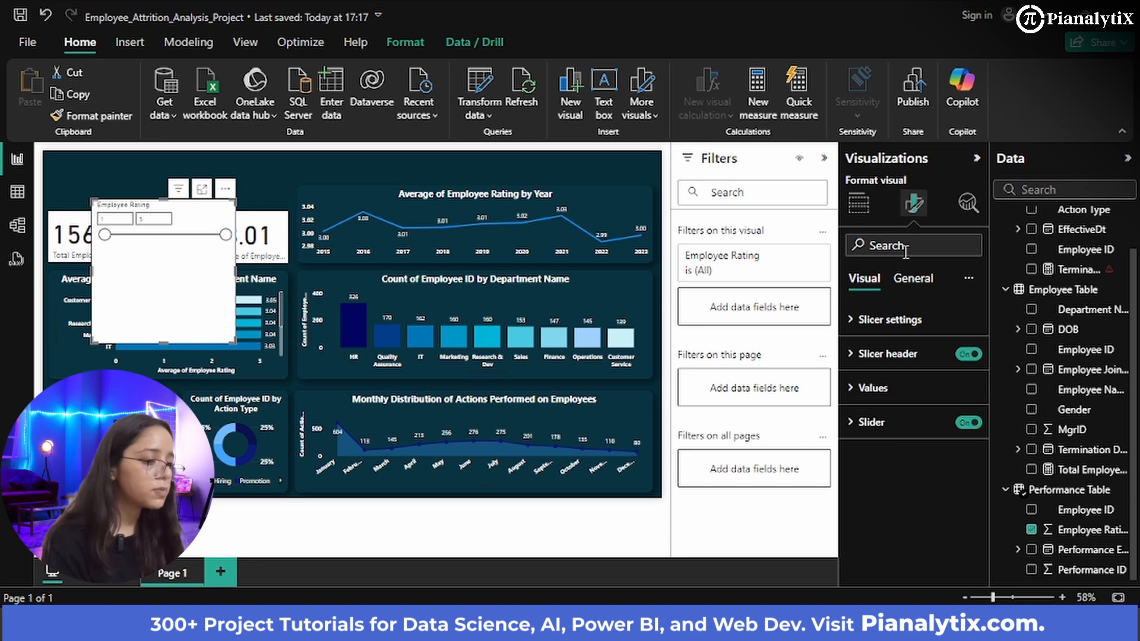
{"action": "left_click", "coordinate": [899, 320]}
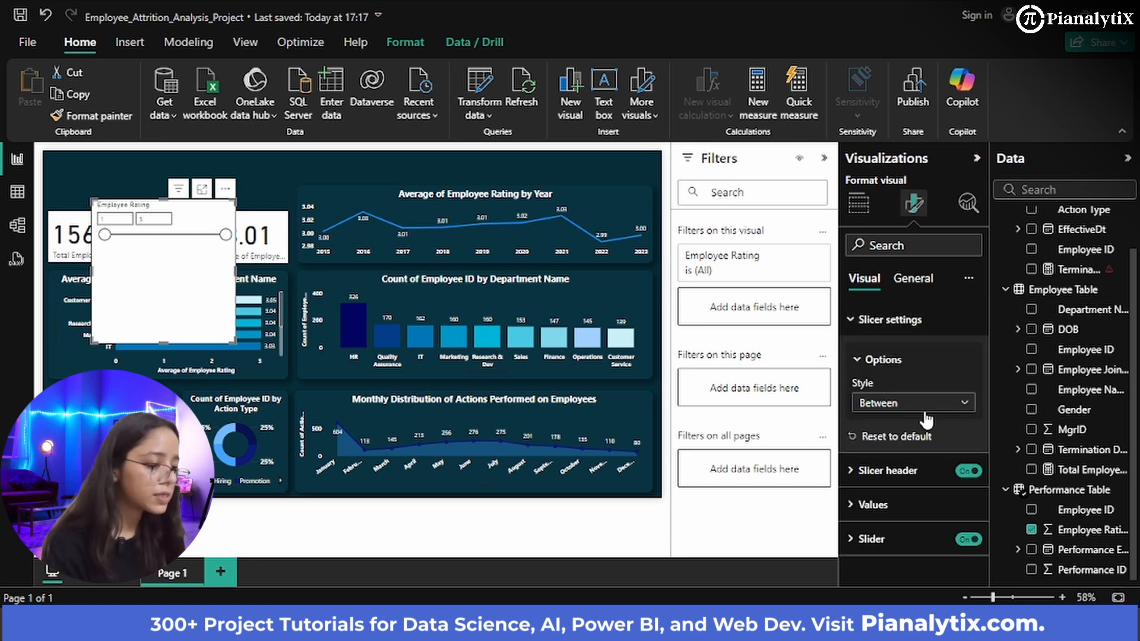
{"action": "left_click", "coordinate": [950, 405]}
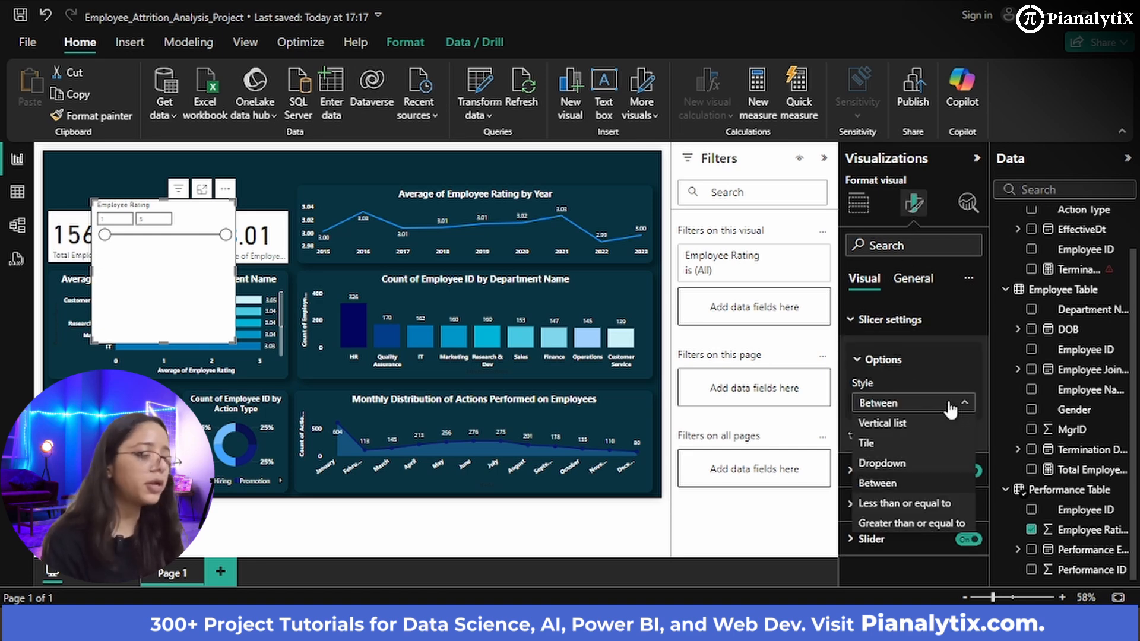
{"action": "left_click", "coordinate": [894, 447]}
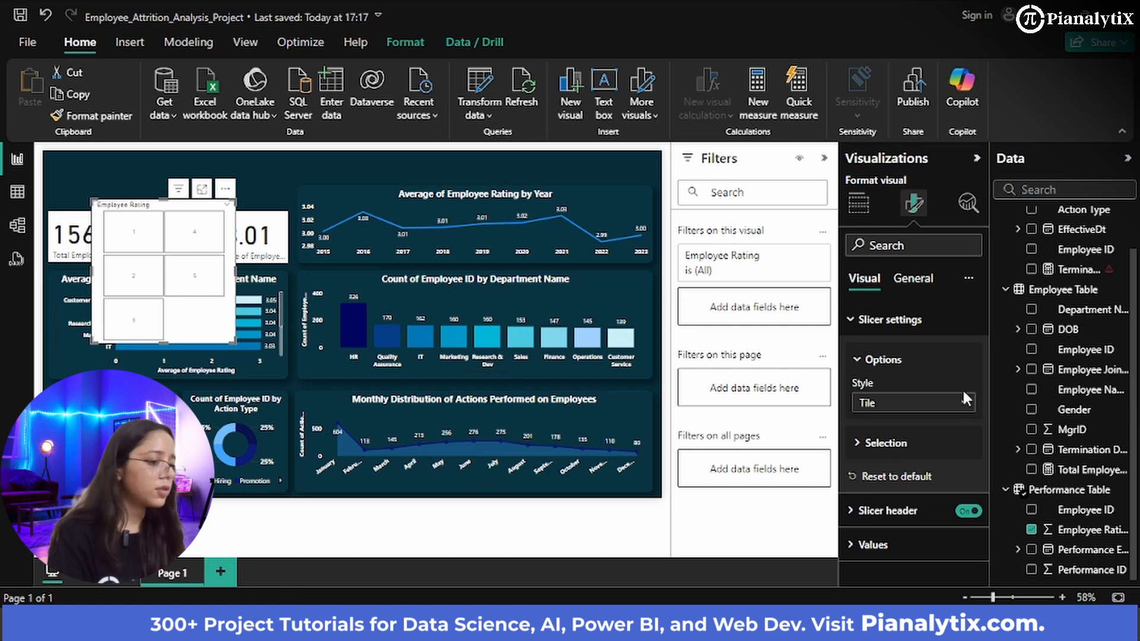
- Try the Dropdown style on the Employee Rating slicer and return it to Tile
{"action": "left_click", "coordinate": [961, 405]}
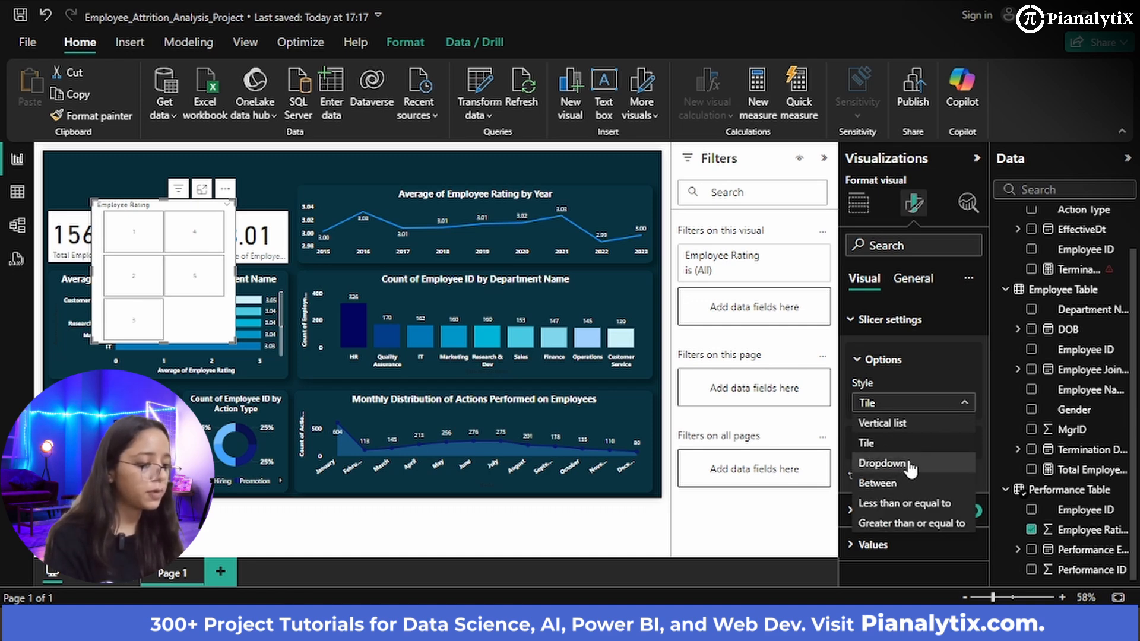
{"action": "left_click", "coordinate": [908, 465]}
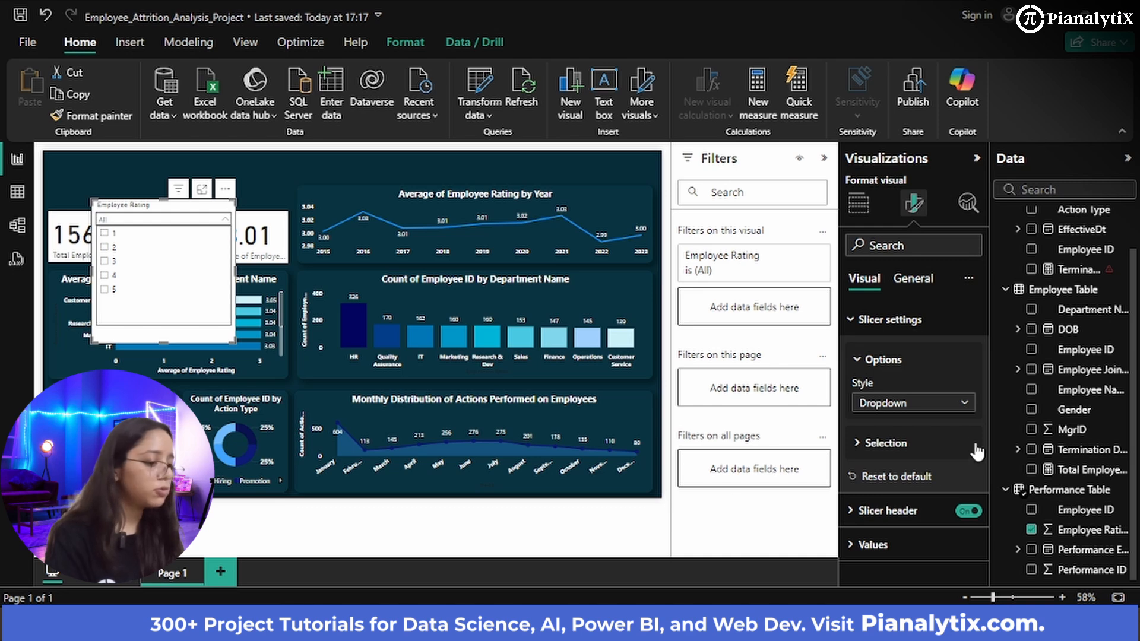
{"action": "left_click", "coordinate": [957, 406]}
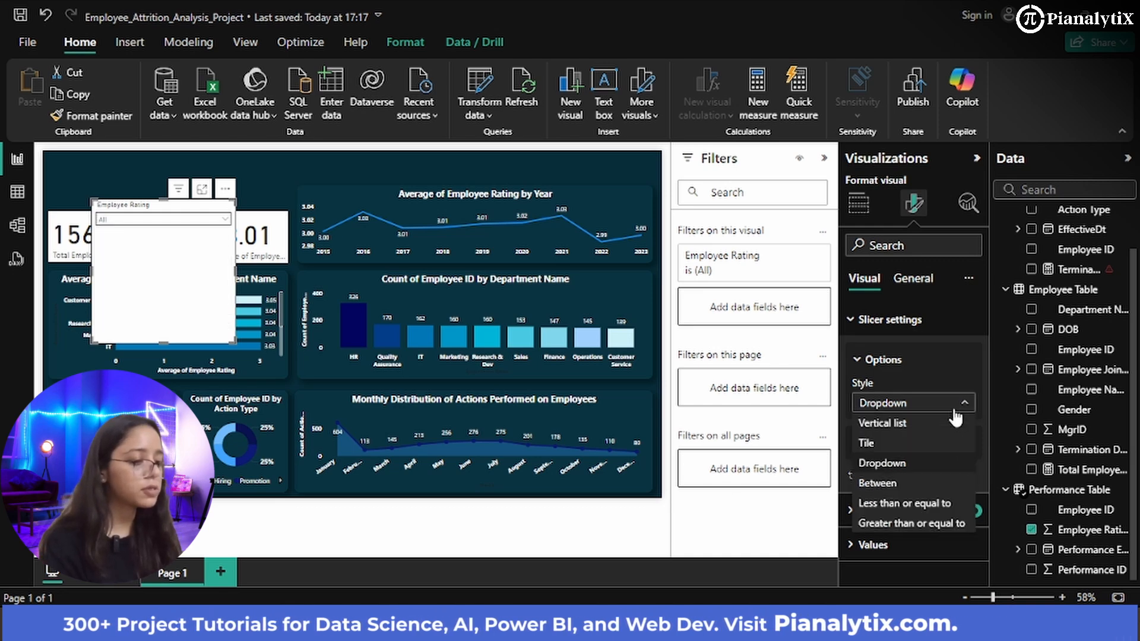
{"action": "left_click", "coordinate": [905, 446]}
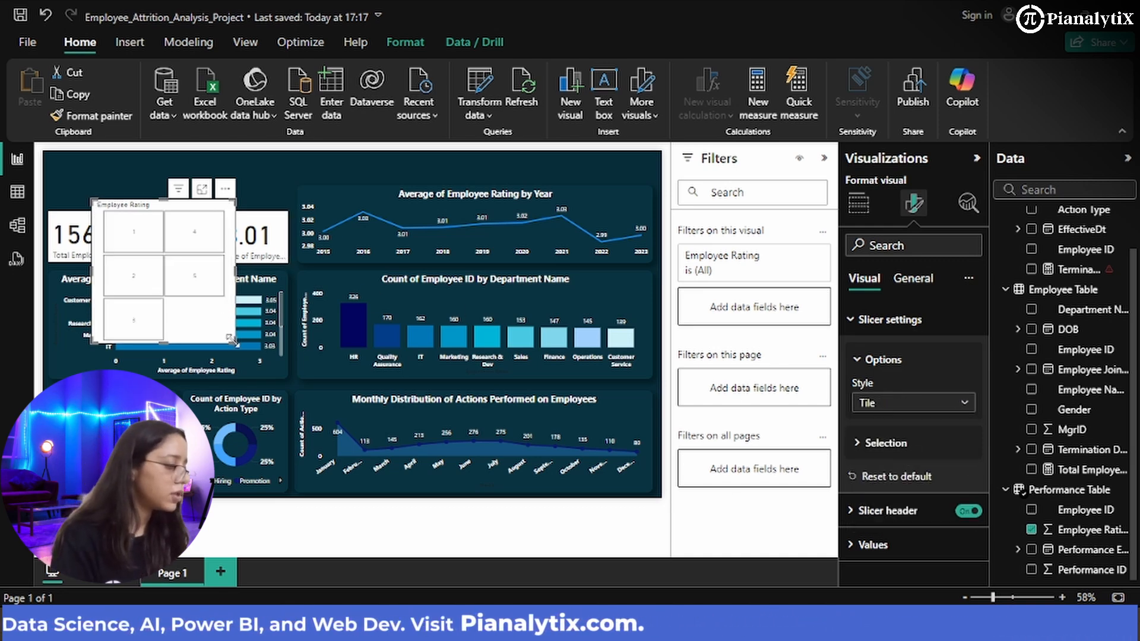
- Reshape the Employee Rating slicer into a thin horizontal strip above the yearly rating chart, matching the chart's width
{"action": "left_click_drag", "start_coordinate": [231, 341], "coordinate": [562, 190]}
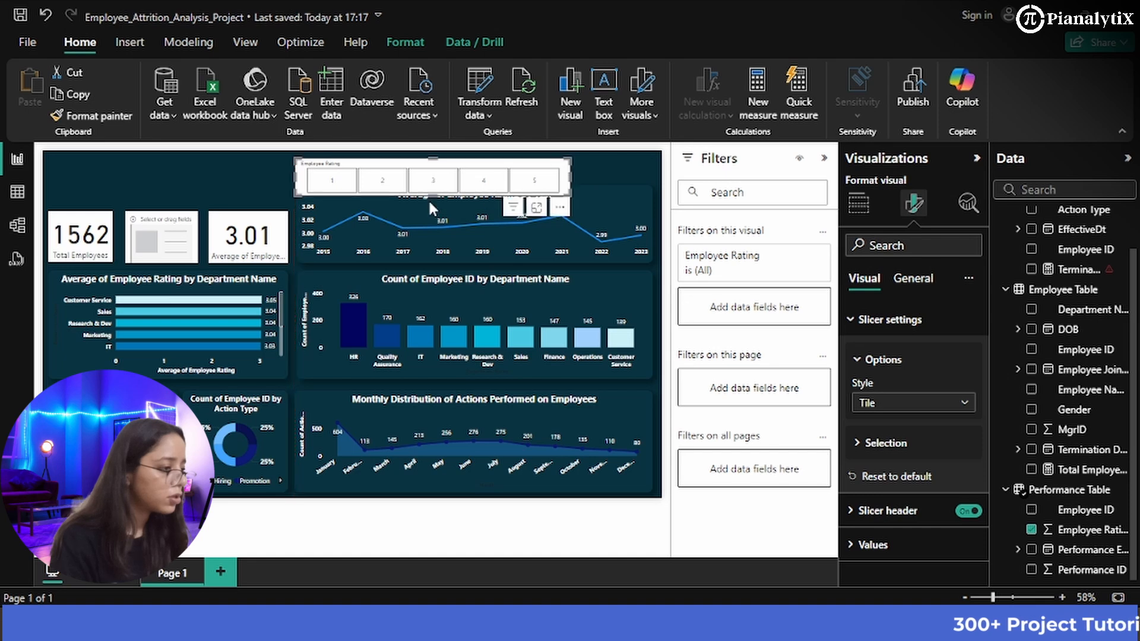
{"action": "left_click_drag", "start_coordinate": [436, 194], "coordinate": [442, 182]}
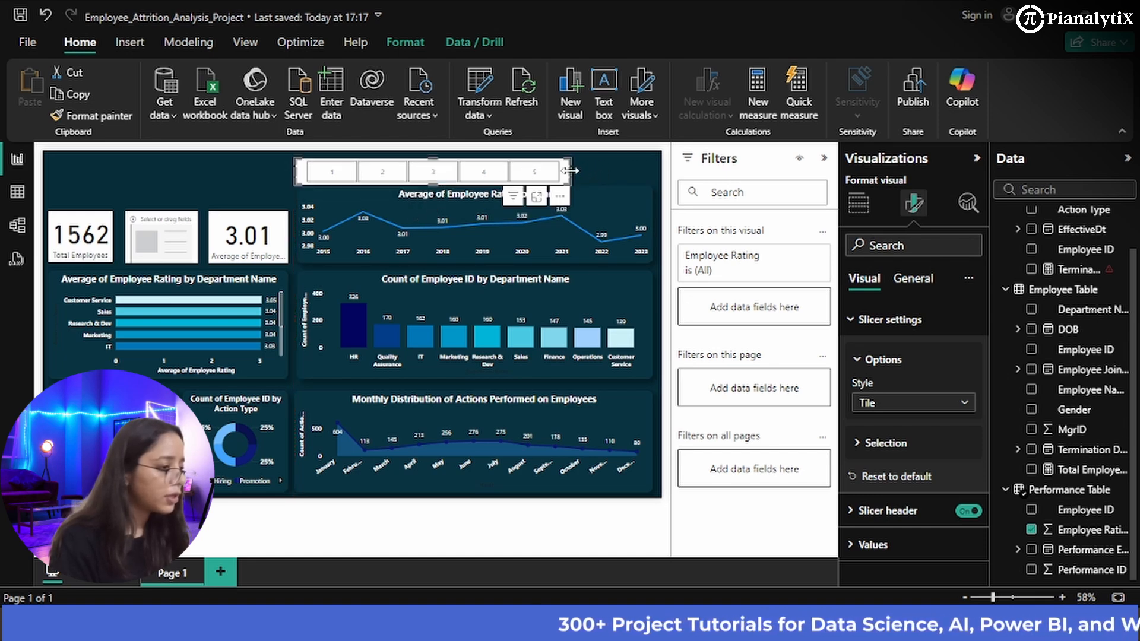
{"action": "left_click_drag", "start_coordinate": [570, 171], "coordinate": [652, 171]}
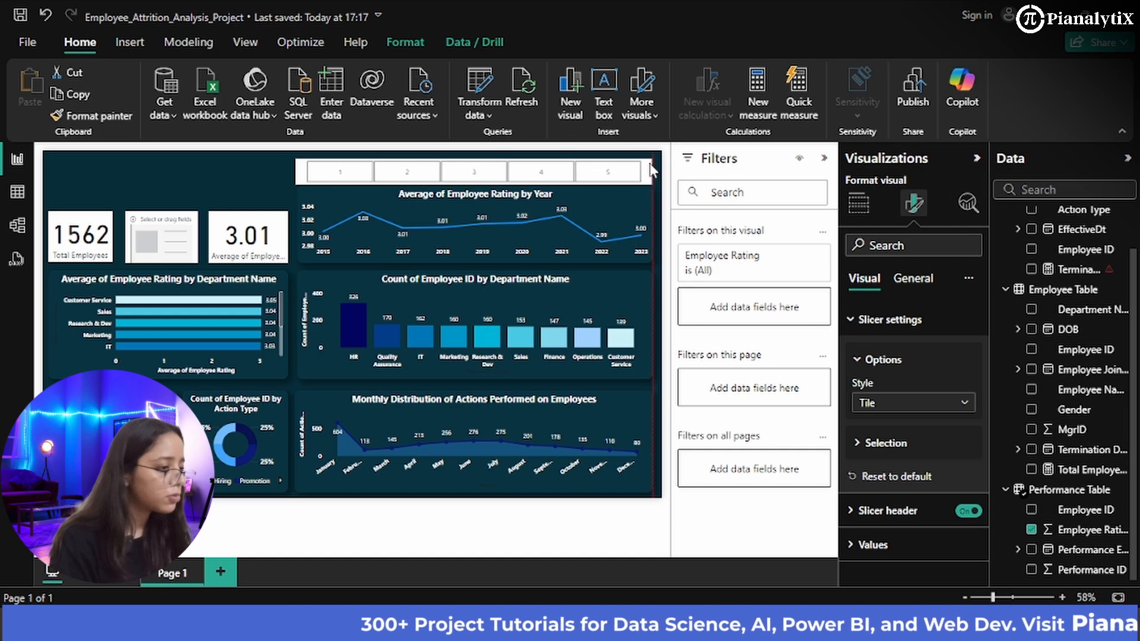
{"action": "left_click_drag", "start_coordinate": [646, 178], "coordinate": [646, 180]}
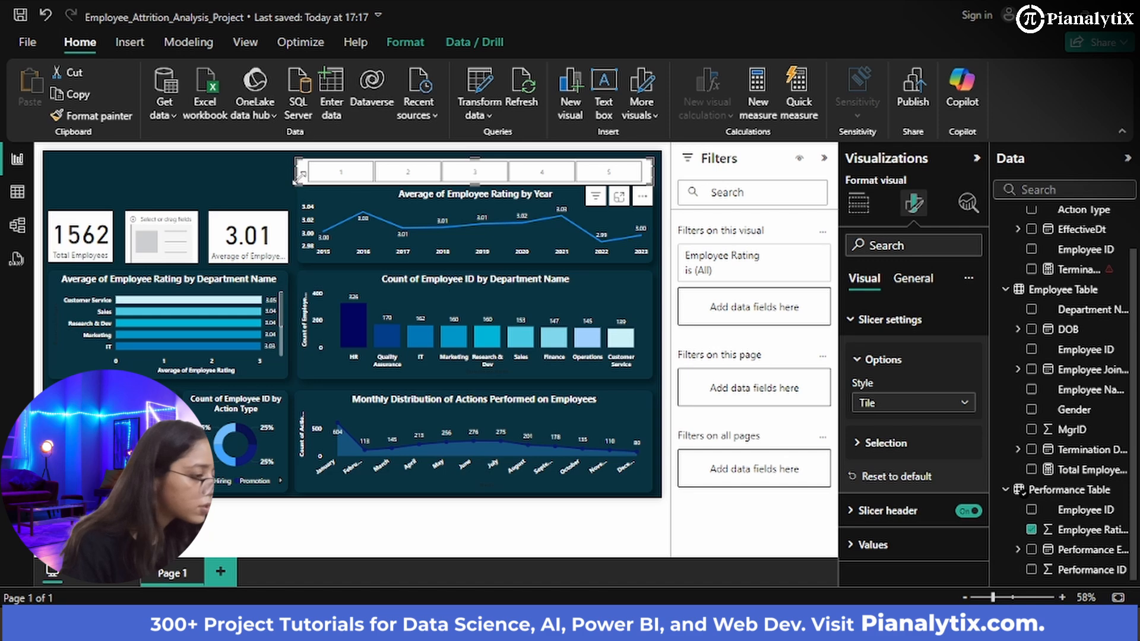
{"action": "left_click_drag", "start_coordinate": [300, 174], "coordinate": [303, 183]}
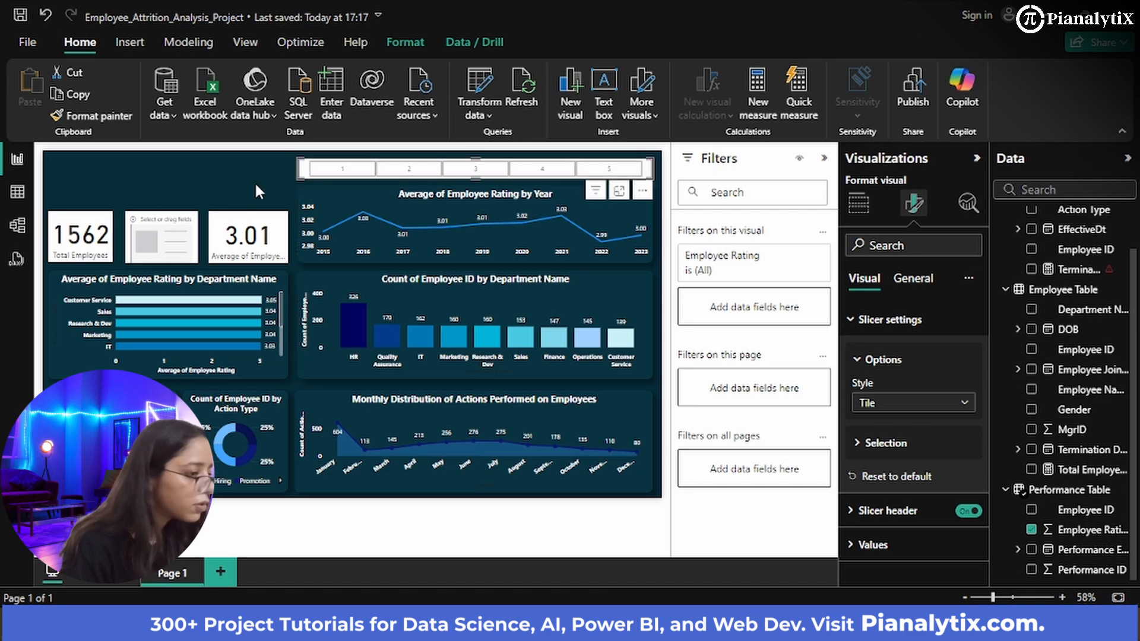
{"action": "left_click", "coordinate": [212, 188]}
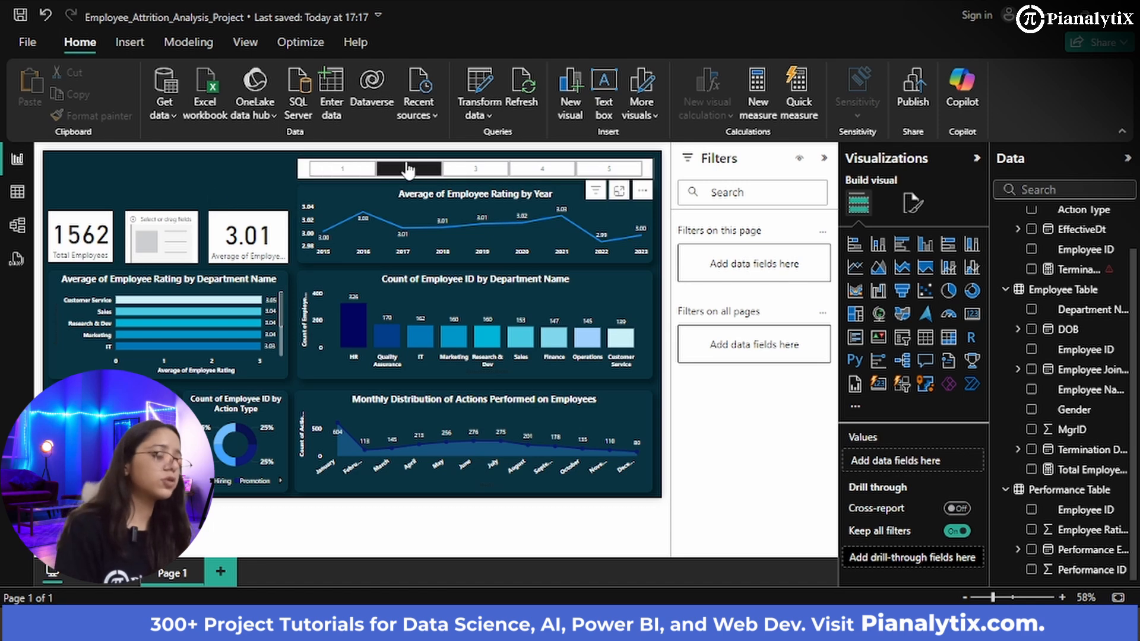
- Set the Employee Rating slicer's background to dark navy from the recent colors
{"action": "left_click", "coordinate": [313, 174]}
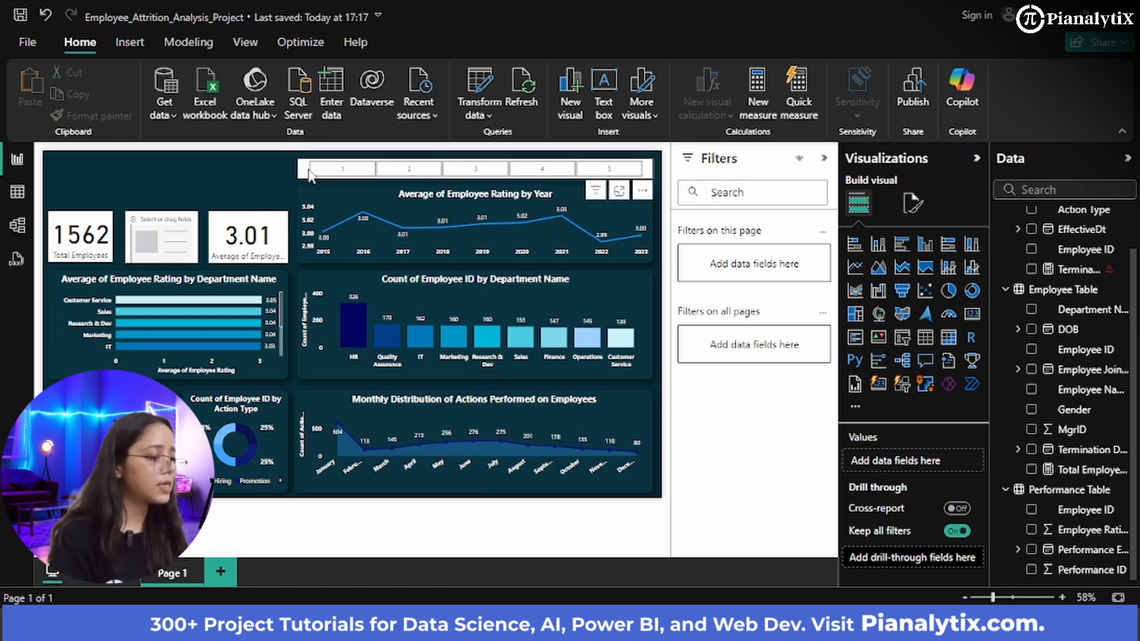
{"action": "left_click", "coordinate": [915, 217]}
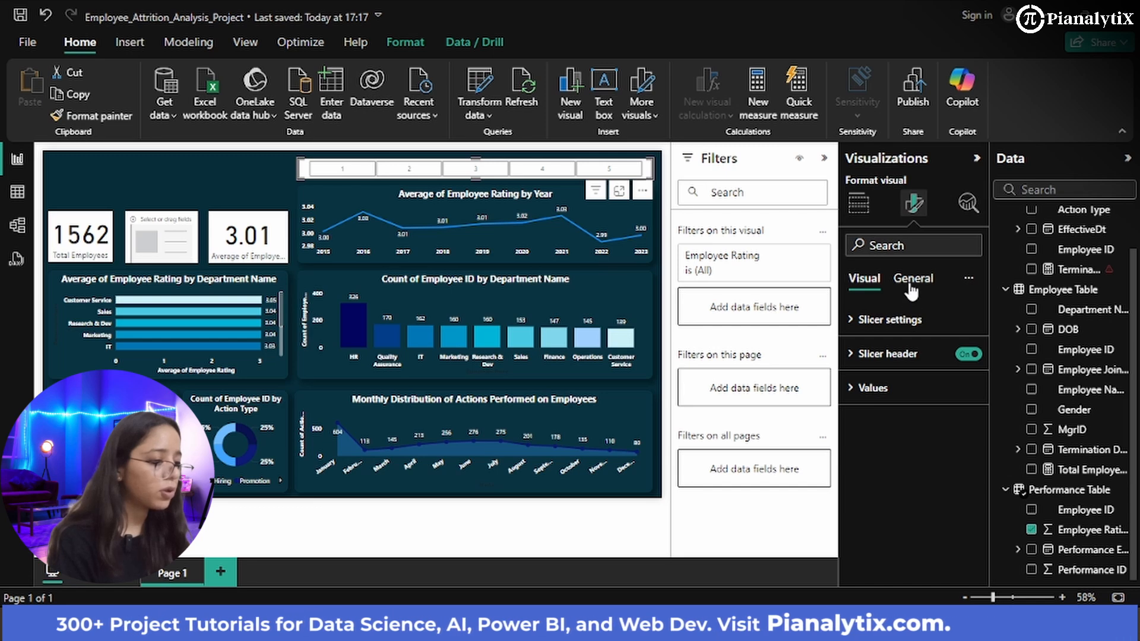
{"action": "left_click", "coordinate": [911, 282]}
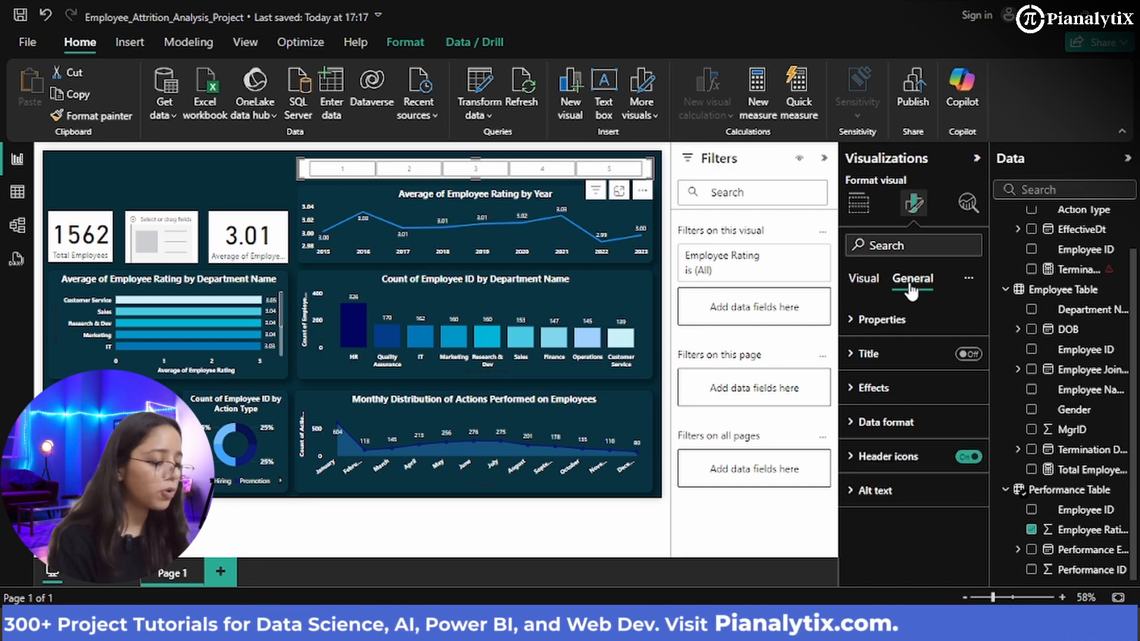
{"action": "left_click", "coordinate": [898, 396]}
{"action": "scroll", "coordinate": [901, 409], "scroll_direction": "down", "scroll_amount": 2}
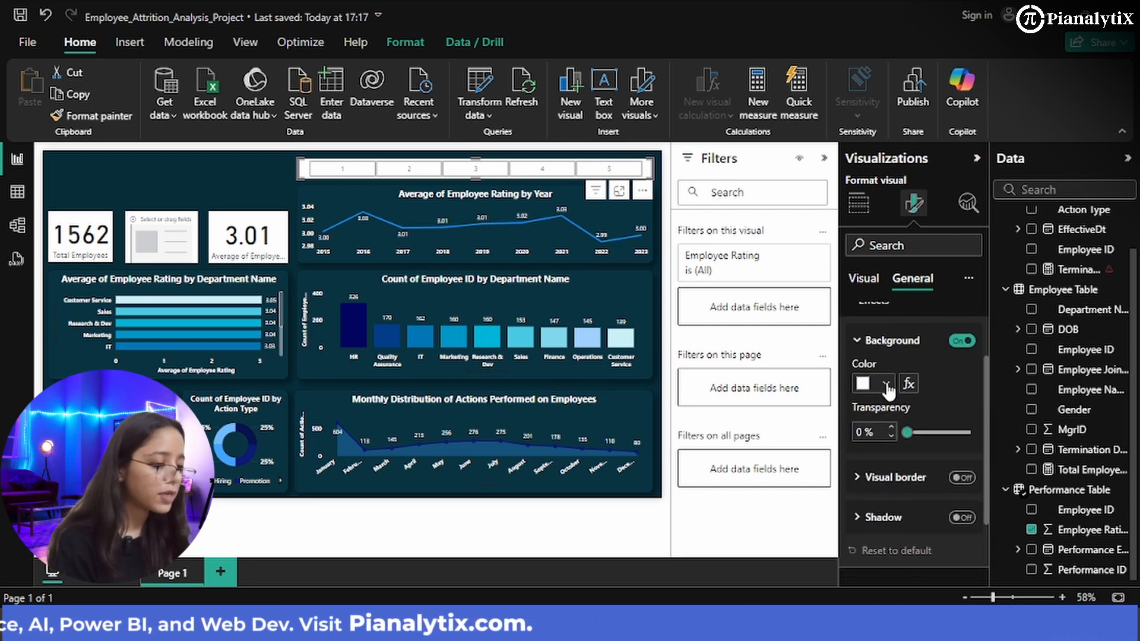
{"action": "left_click", "coordinate": [875, 383]}
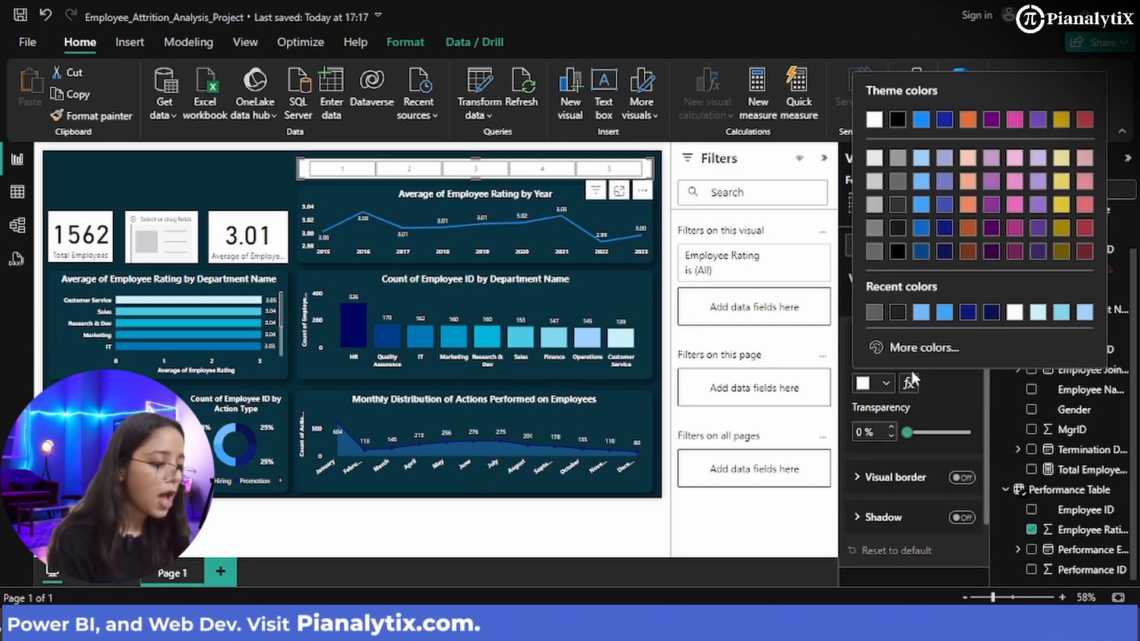
{"action": "left_click", "coordinate": [985, 311]}
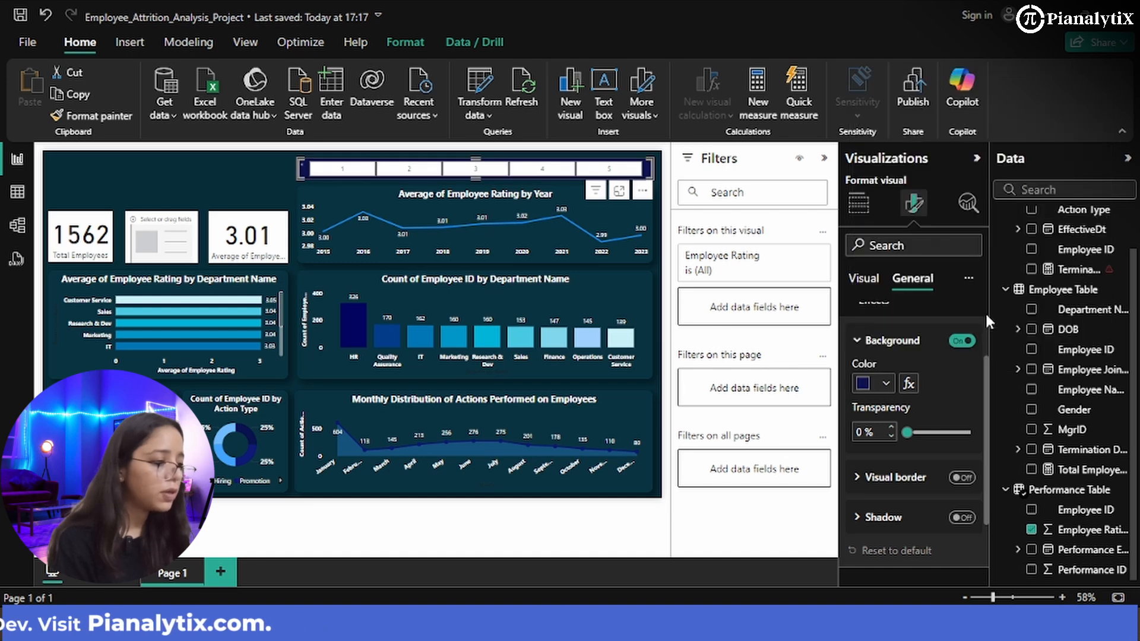
- Change the Employee Rating slicer's background to the custom dark blue #0F2942
{"action": "left_click", "coordinate": [895, 382]}
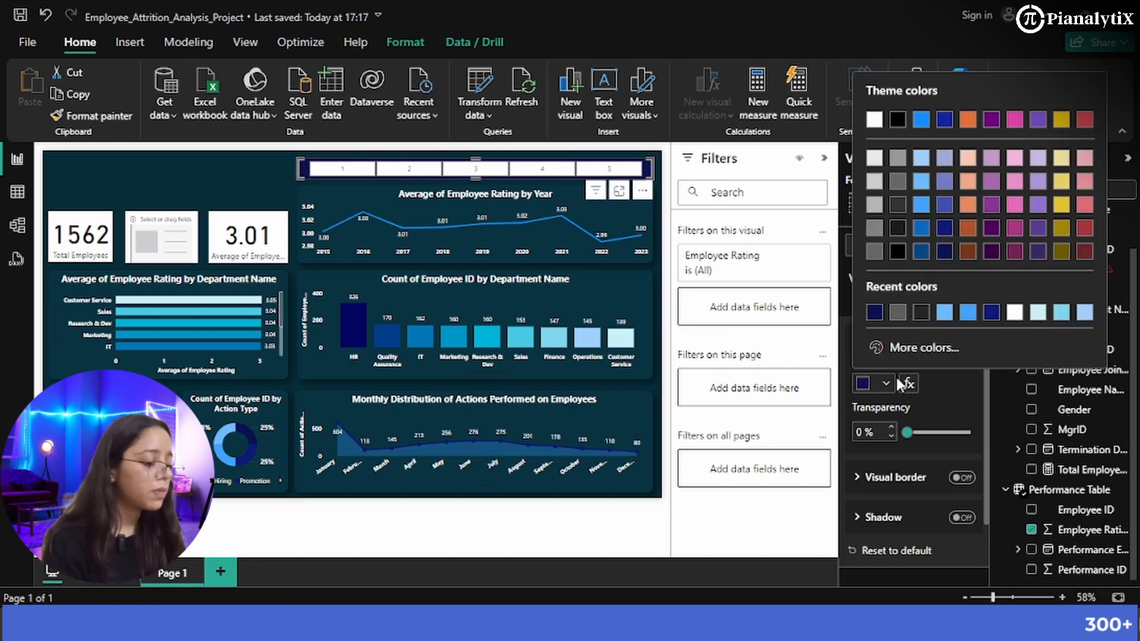
{"action": "left_click", "coordinate": [912, 350]}
{"action": "left_click_drag", "start_coordinate": [1072, 218], "coordinate": [1013, 251]}
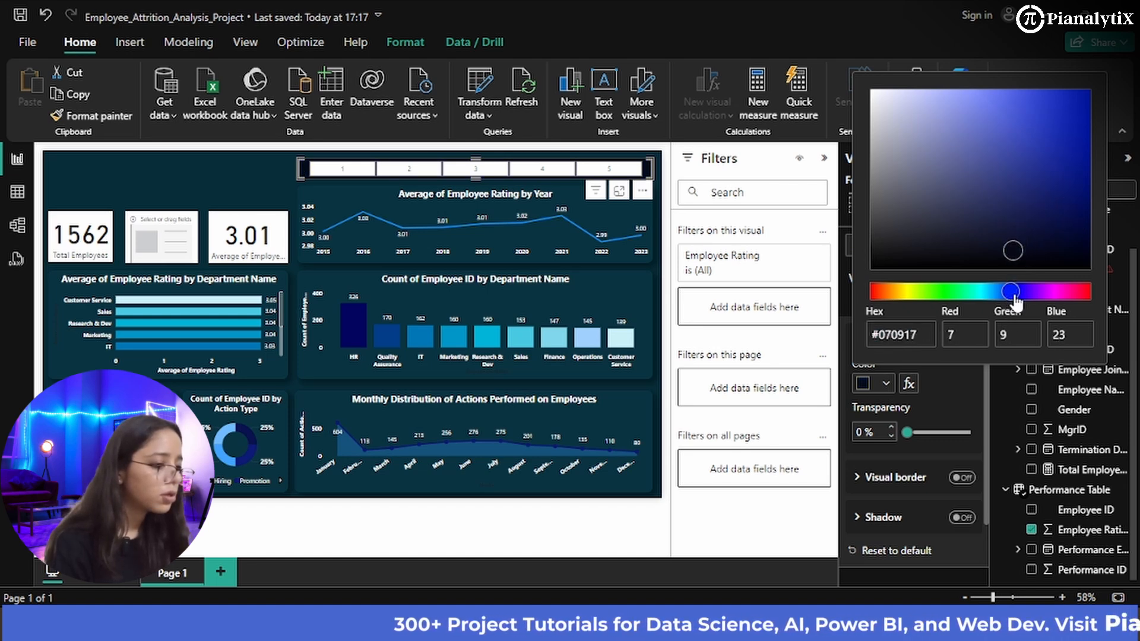
{"action": "left_click_drag", "start_coordinate": [1011, 290], "coordinate": [999, 292]}
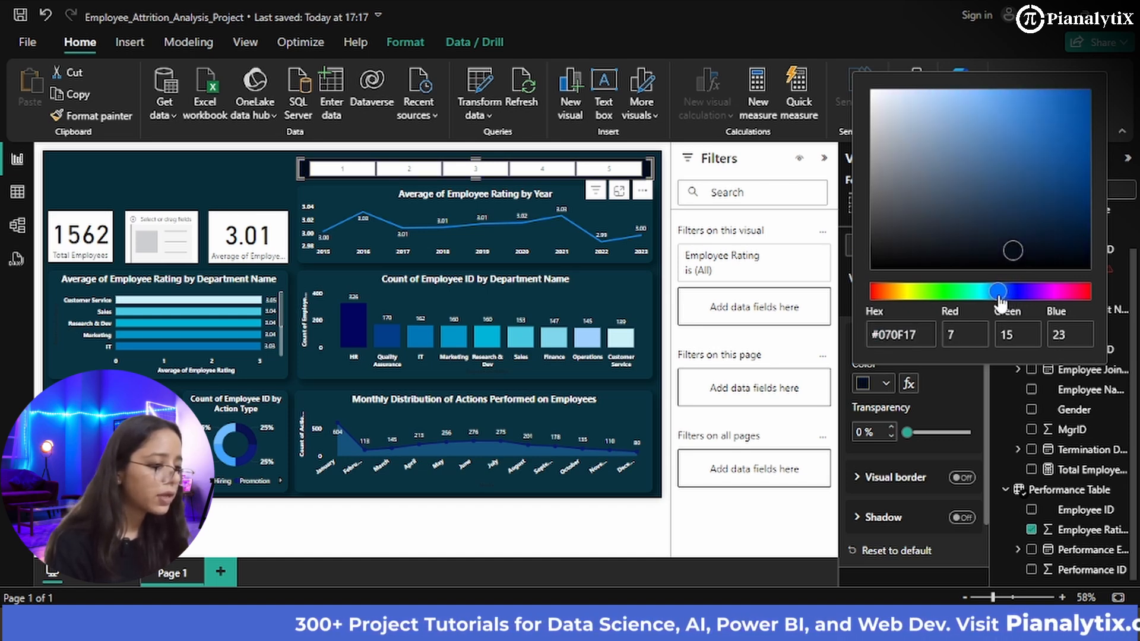
{"action": "left_click", "coordinate": [1012, 246]}
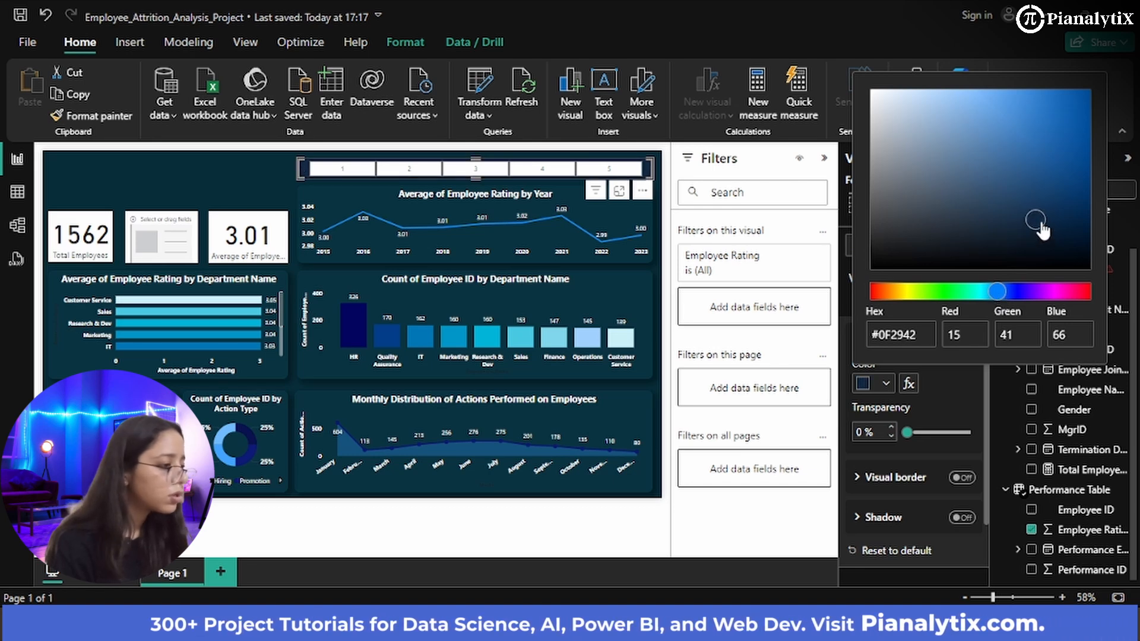
{"action": "left_click", "coordinate": [270, 191]}
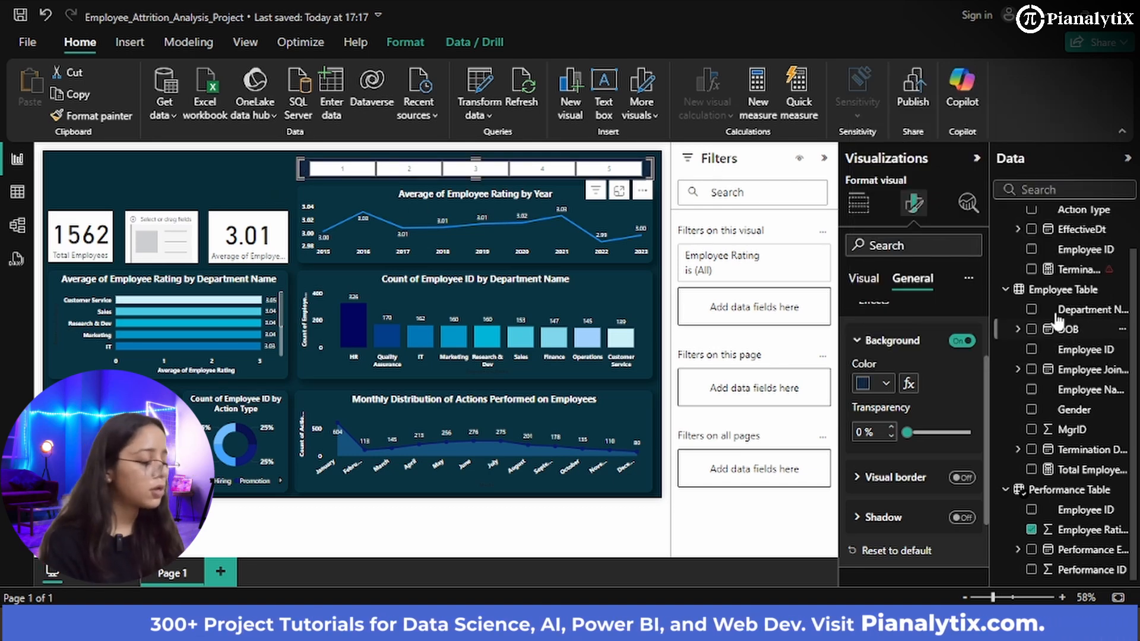
- Set the background of the Employee Rating slicer's value tiles to the lightest blue theme shade
{"action": "left_click", "coordinate": [867, 283]}
{"action": "left_click", "coordinate": [892, 362]}
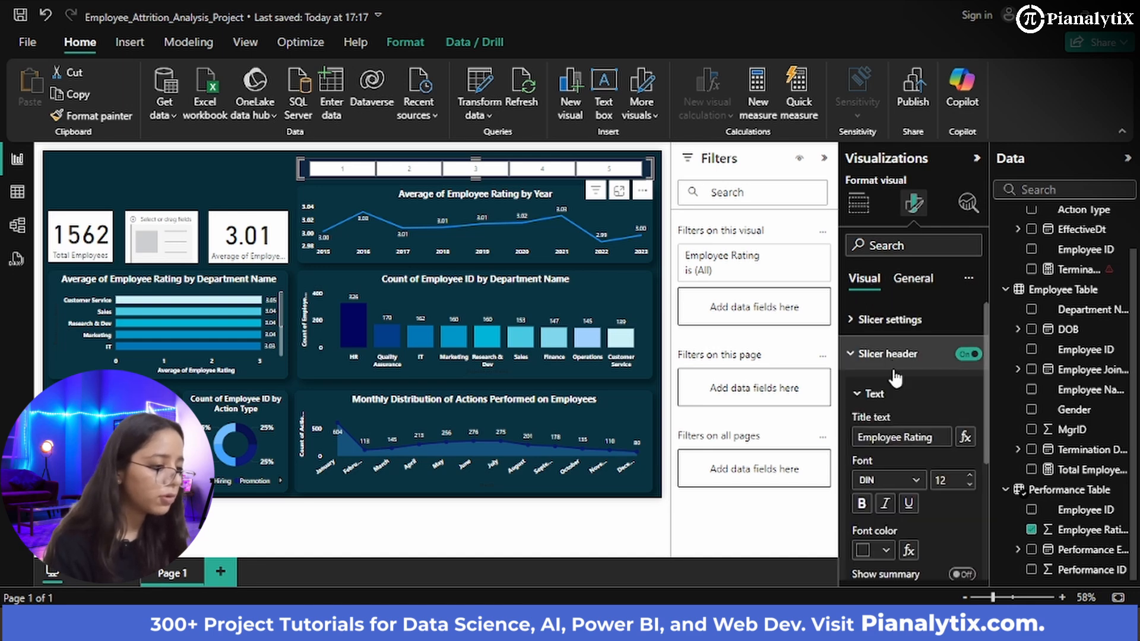
{"action": "left_click", "coordinate": [893, 369]}
{"action": "left_click", "coordinate": [872, 388]}
{"action": "scroll", "coordinate": [887, 386], "scroll_direction": "down", "scroll_amount": 2}
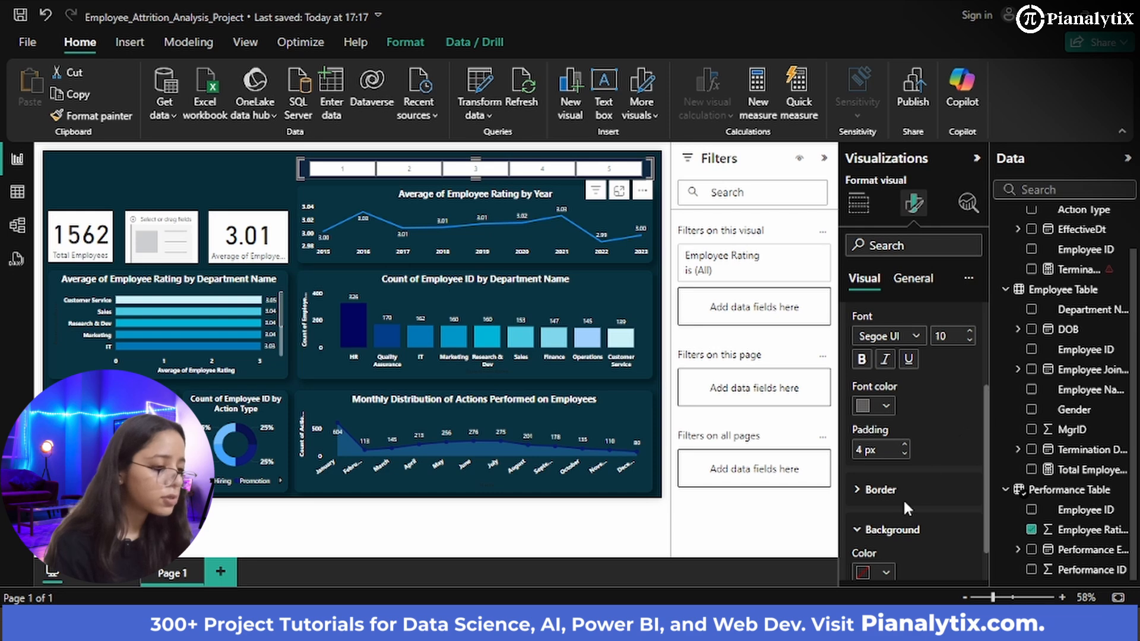
{"action": "scroll", "coordinate": [902, 497], "scroll_direction": "down", "scroll_amount": 1}
{"action": "left_click", "coordinate": [878, 530]}
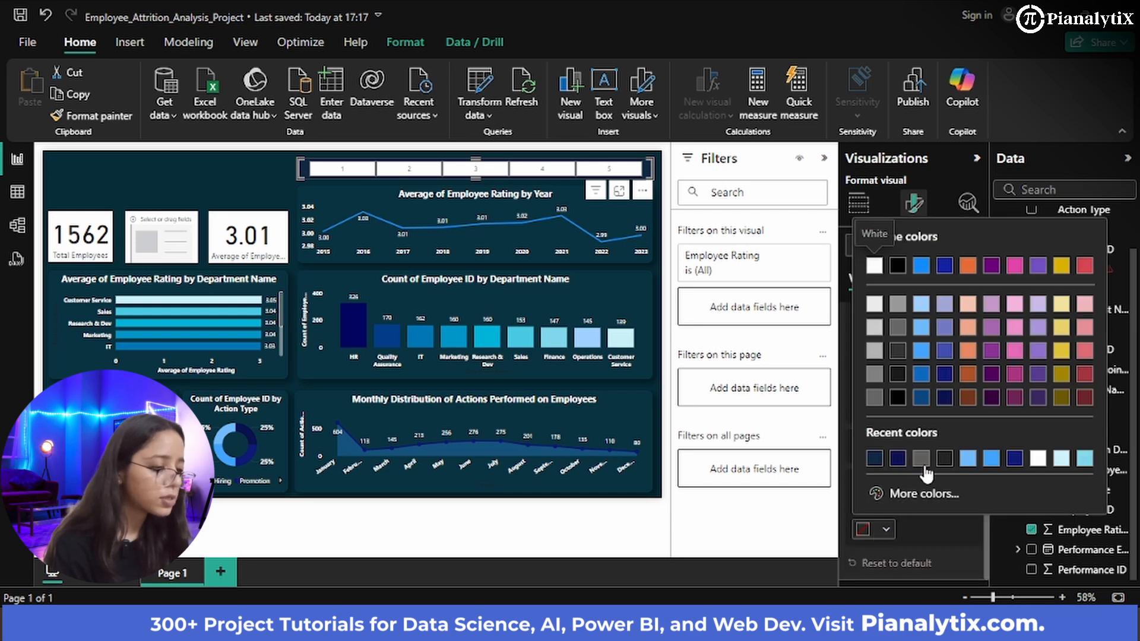
{"action": "left_click", "coordinate": [969, 459]}
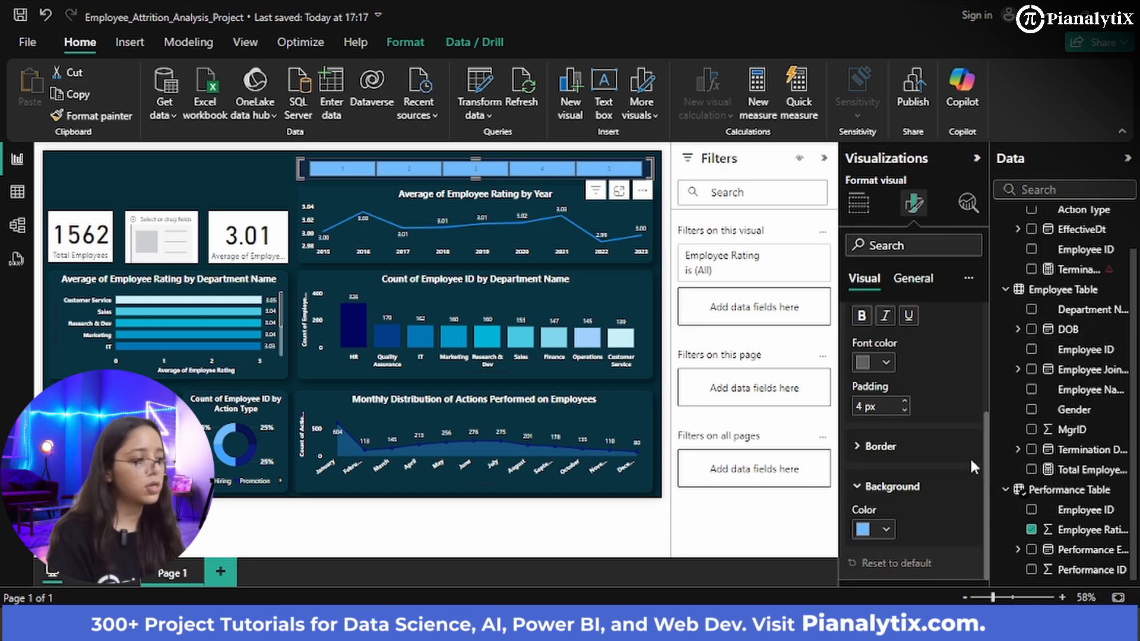
{"action": "left_click", "coordinate": [881, 529]}
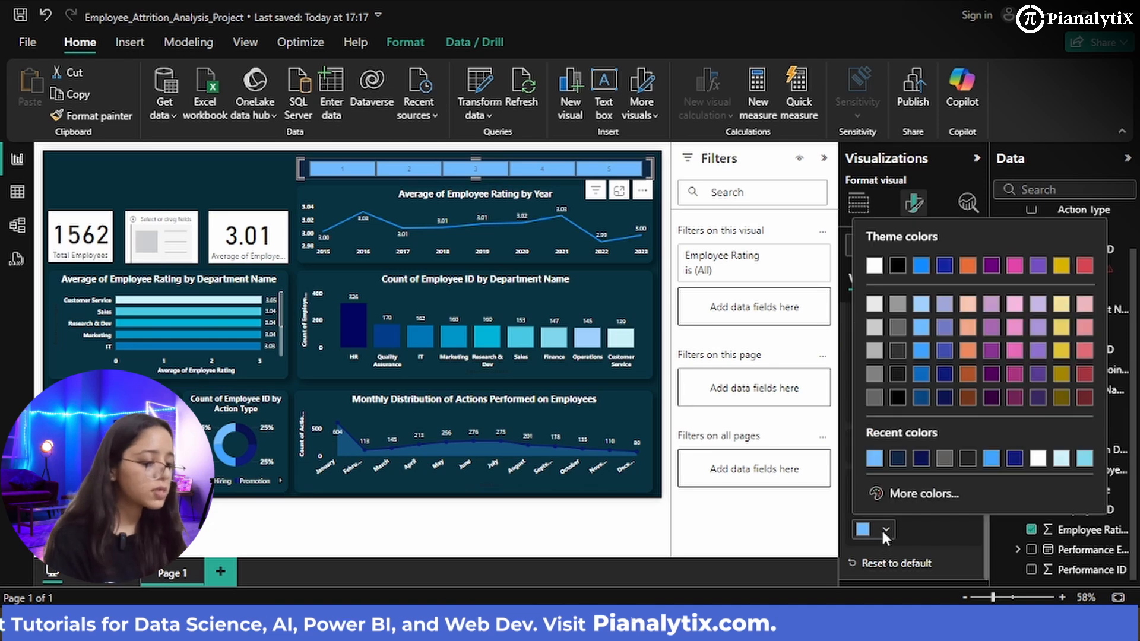
{"action": "left_click", "coordinate": [921, 307]}
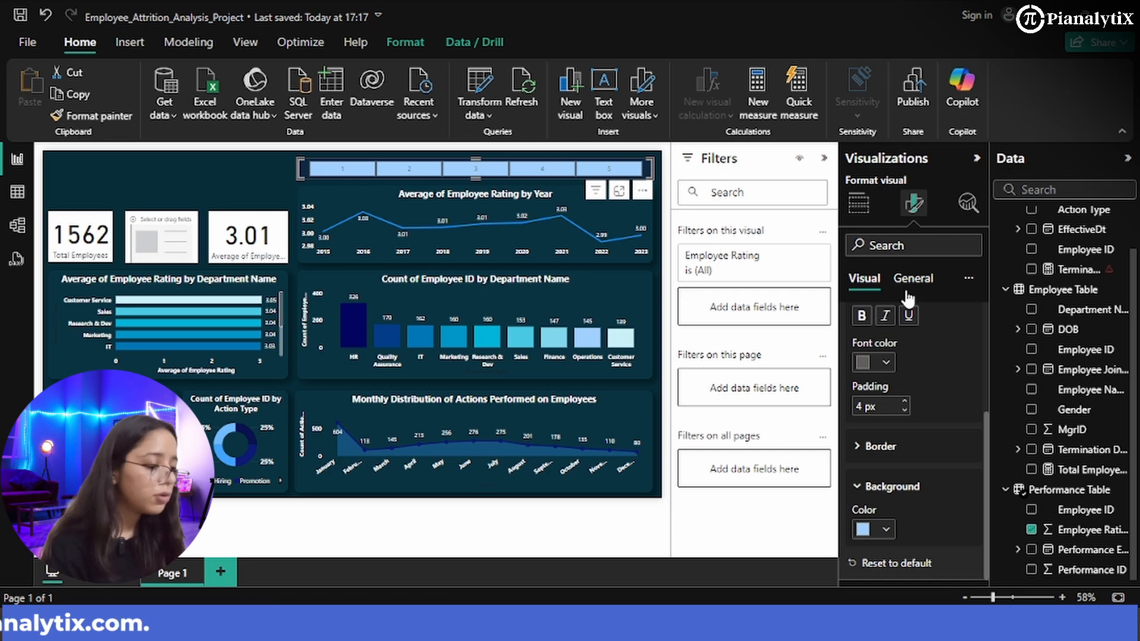
- Format the Employee Rating slicer's values with a black font color and the Segoe UI Bold font, then deselect the slicer
{"action": "scroll", "coordinate": [893, 355], "scroll_direction": "up", "scroll_amount": 3}
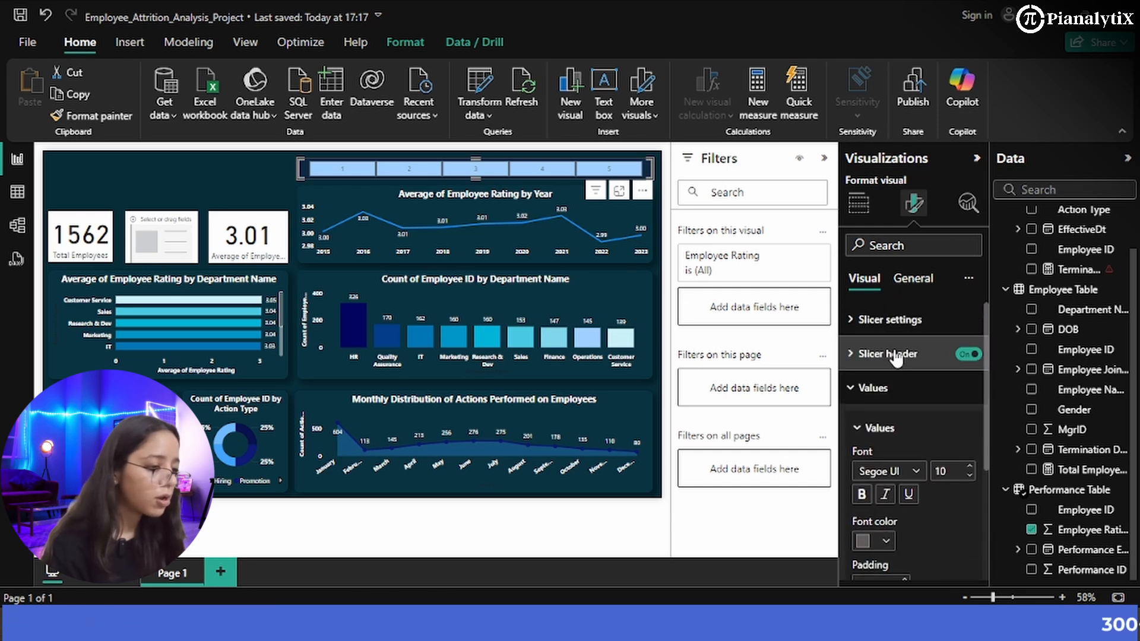
{"action": "scroll", "coordinate": [890, 365], "scroll_direction": "down", "scroll_amount": 3}
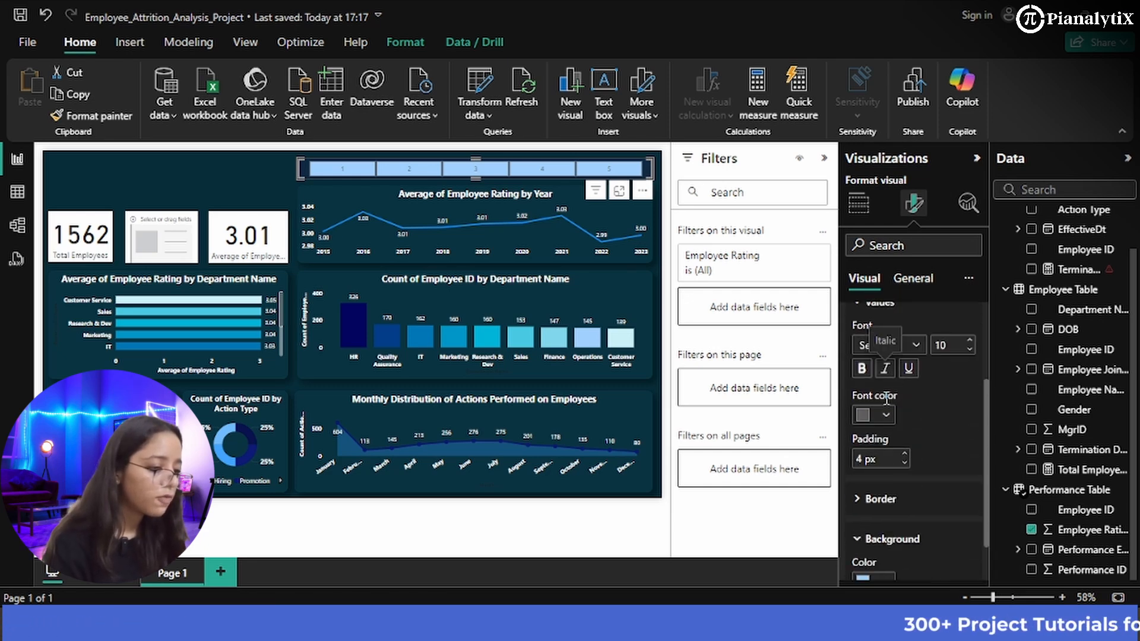
{"action": "left_click", "coordinate": [887, 421]}
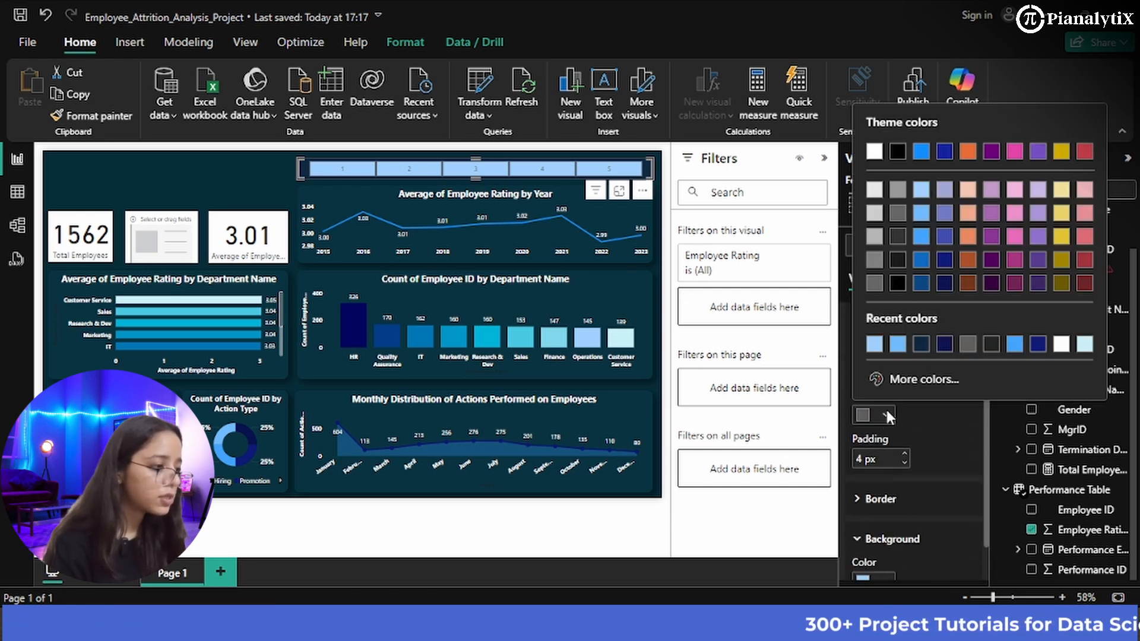
{"action": "left_click", "coordinate": [896, 286]}
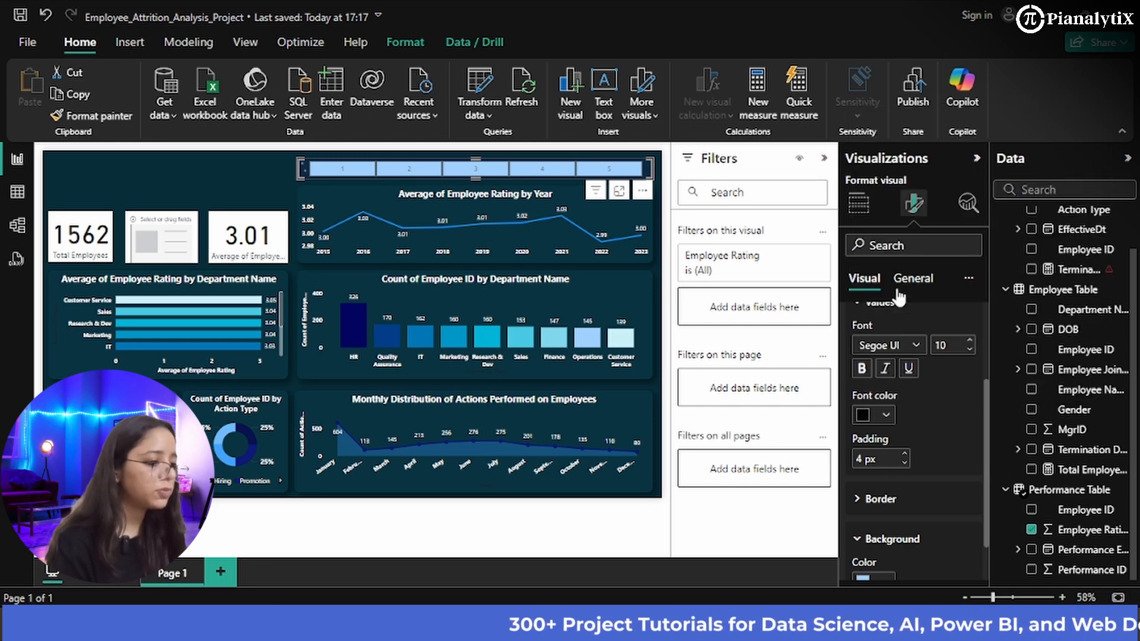
{"action": "left_click", "coordinate": [890, 345]}
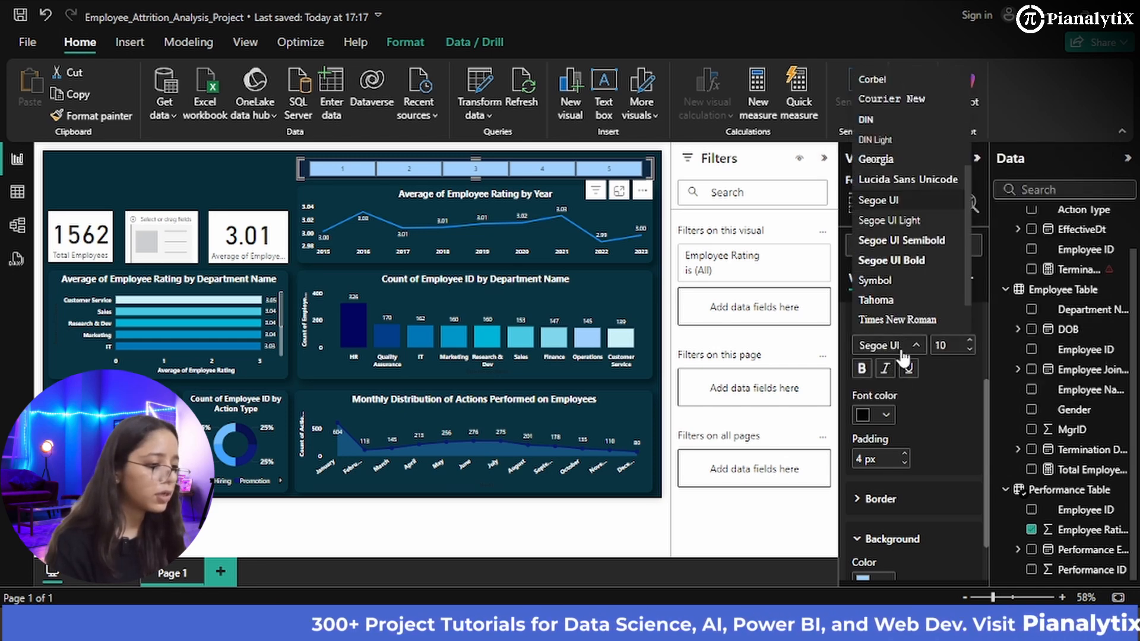
{"action": "left_click", "coordinate": [899, 261]}
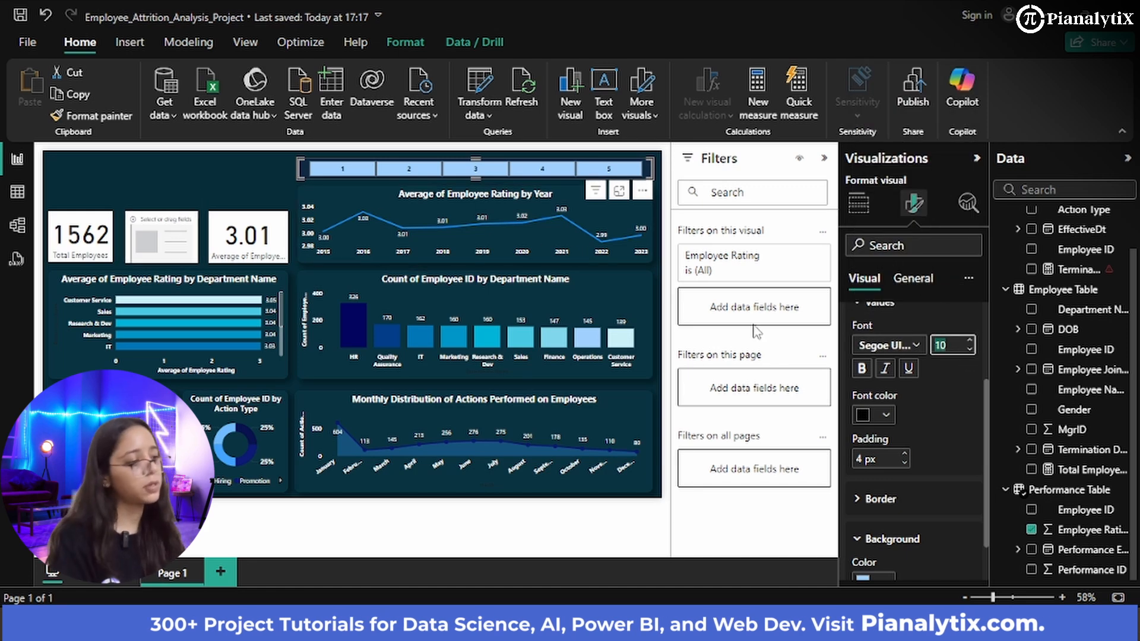
{"action": "left_click", "coordinate": [220, 184]}
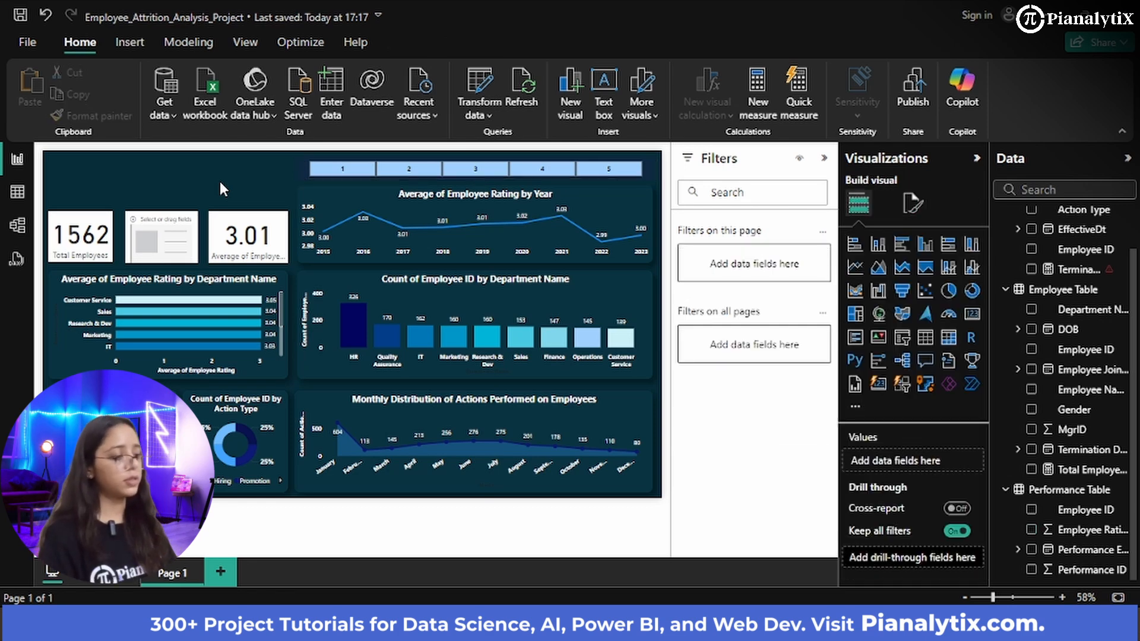
- Insert a new slicer and reshape it into a thin strip above the KPI cards, spanning the width of the card row
{"action": "left_click", "coordinate": [908, 203]}
{"action": "left_click", "coordinate": [866, 208]}
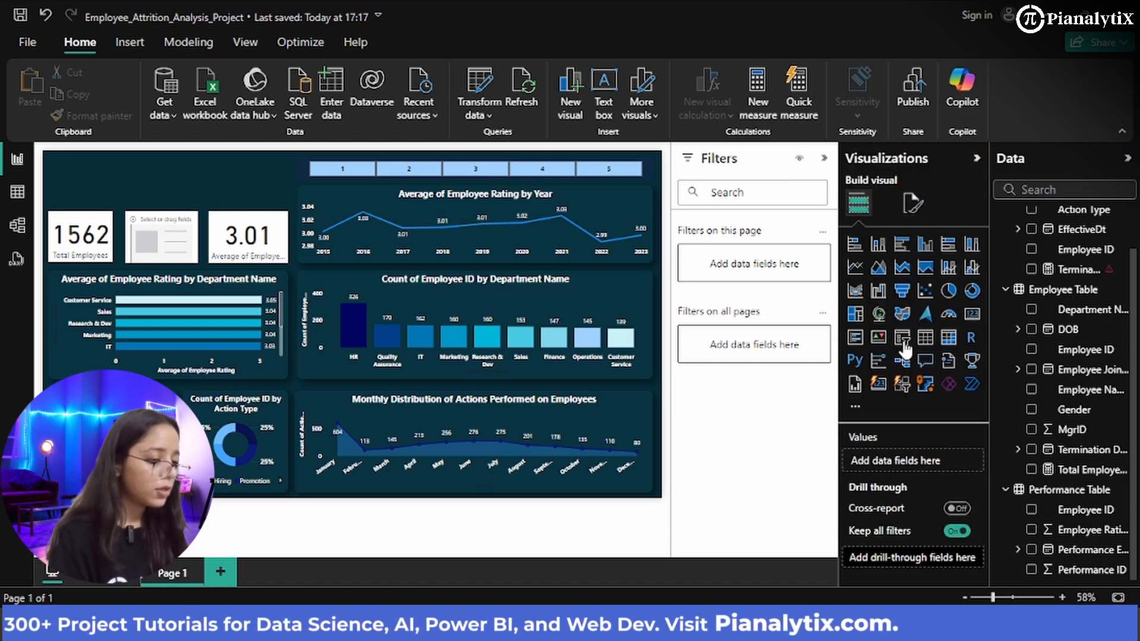
{"action": "left_click", "coordinate": [902, 344]}
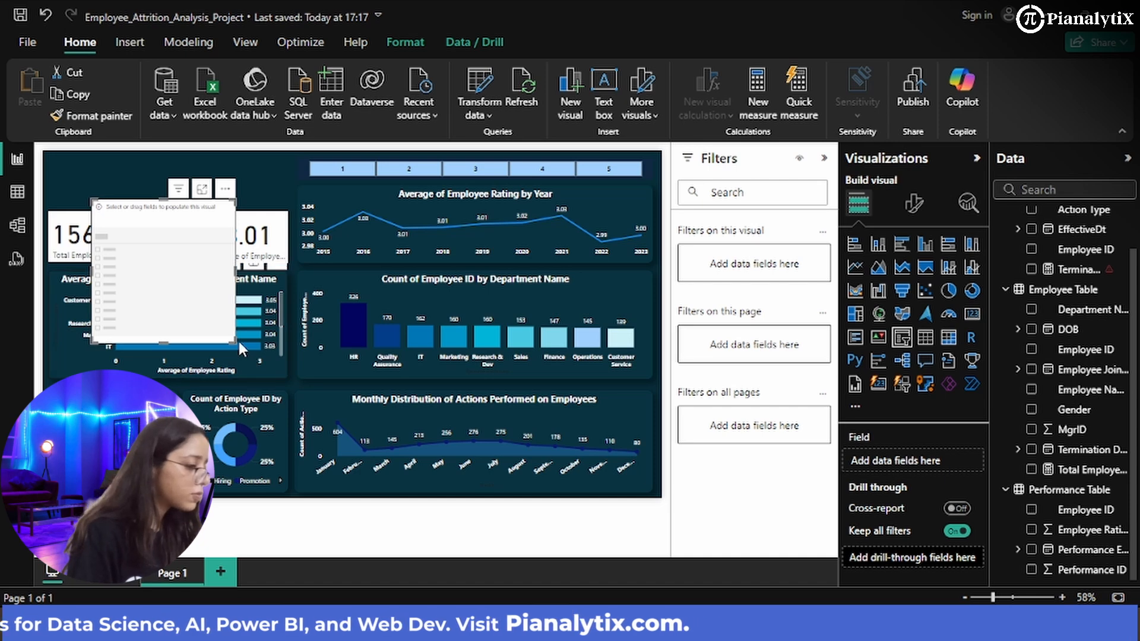
{"action": "left_click_drag", "start_coordinate": [236, 342], "coordinate": [255, 231]}
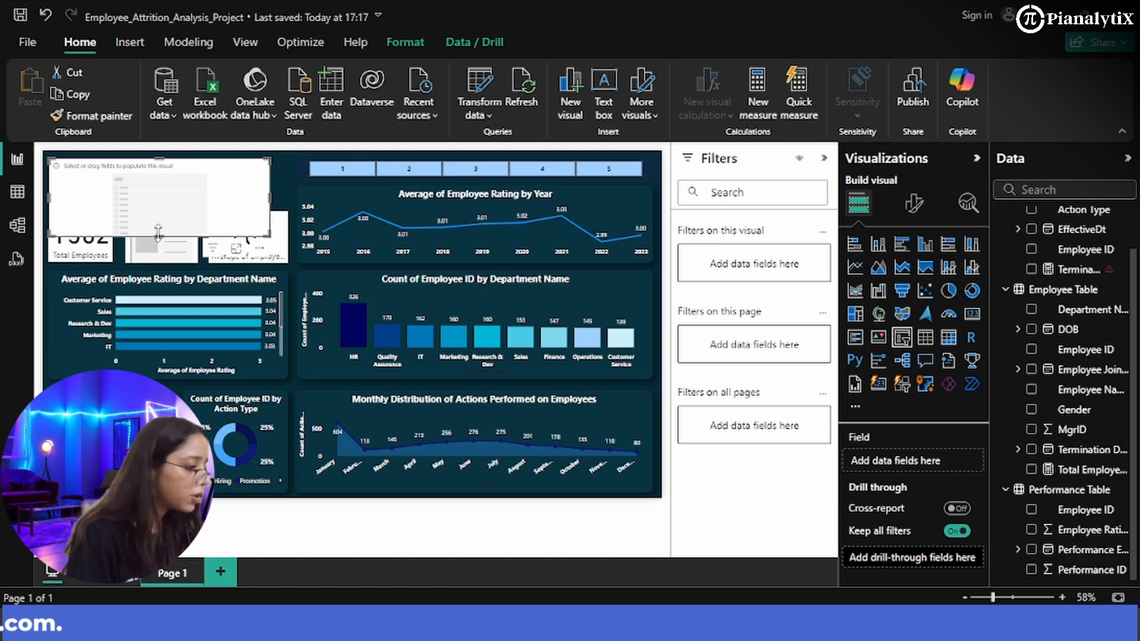
{"action": "left_click_drag", "start_coordinate": [158, 233], "coordinate": [171, 209]}
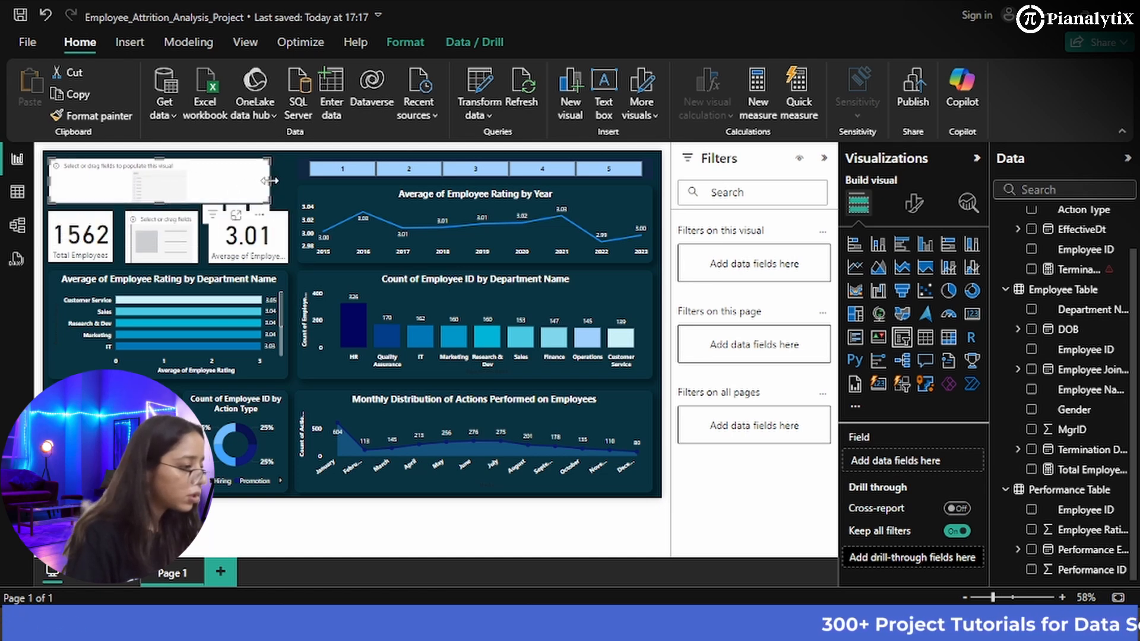
{"action": "left_click_drag", "start_coordinate": [269, 180], "coordinate": [287, 181]}
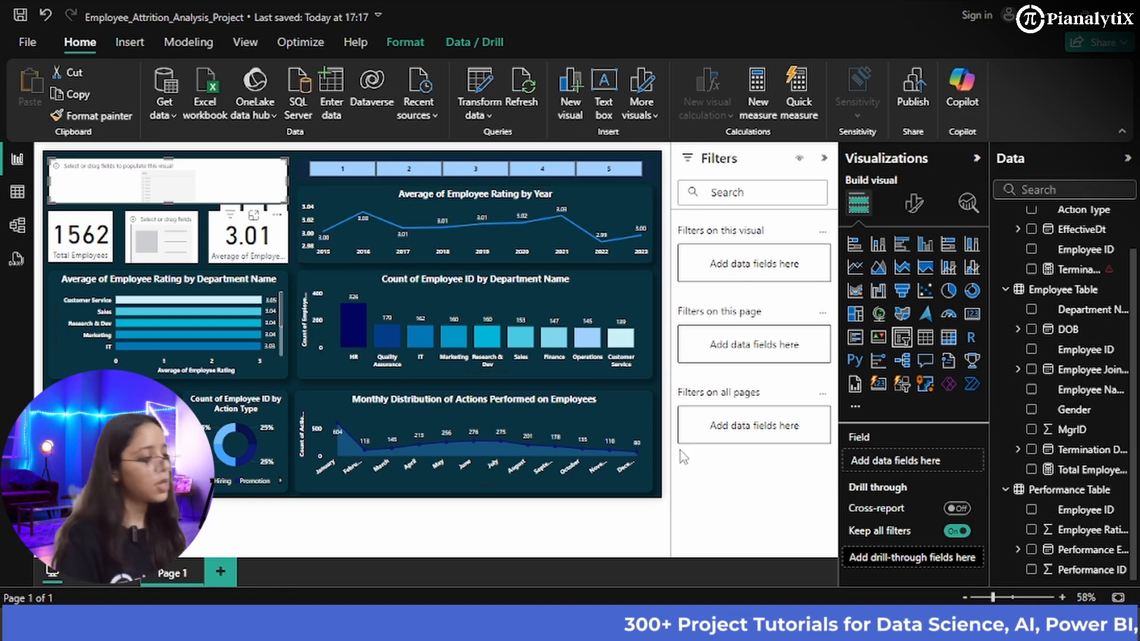
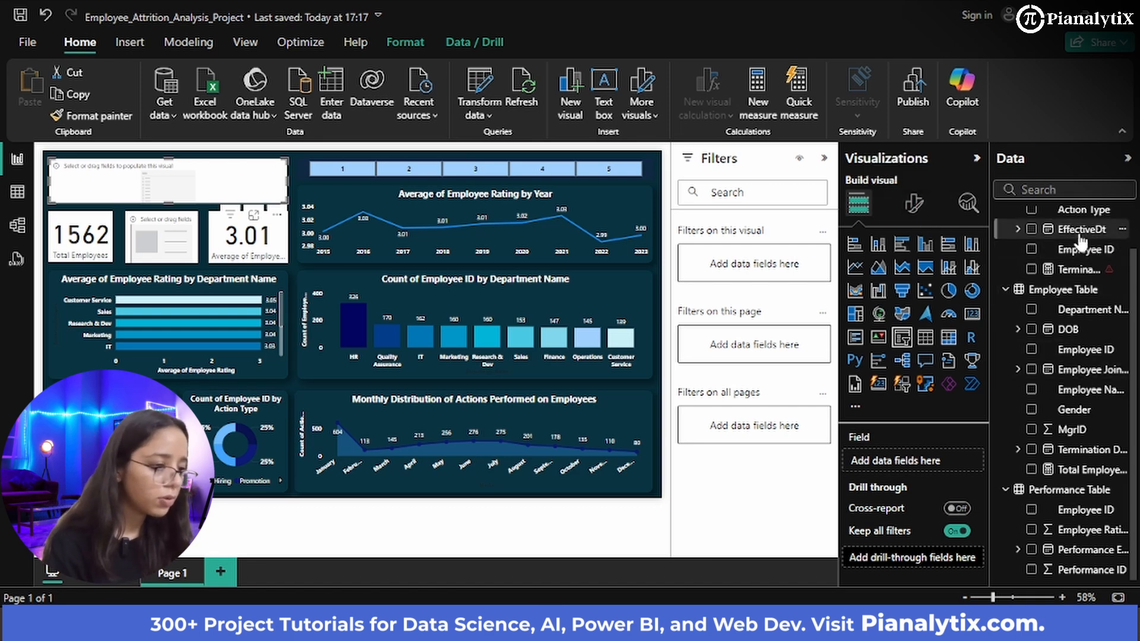
- Add EffectiveDt from the Action Table to the new slicer and copy the Employee Rating slicer's formatting onto it
{"action": "scroll", "coordinate": [1076, 262], "scroll_direction": "up", "scroll_amount": 1}
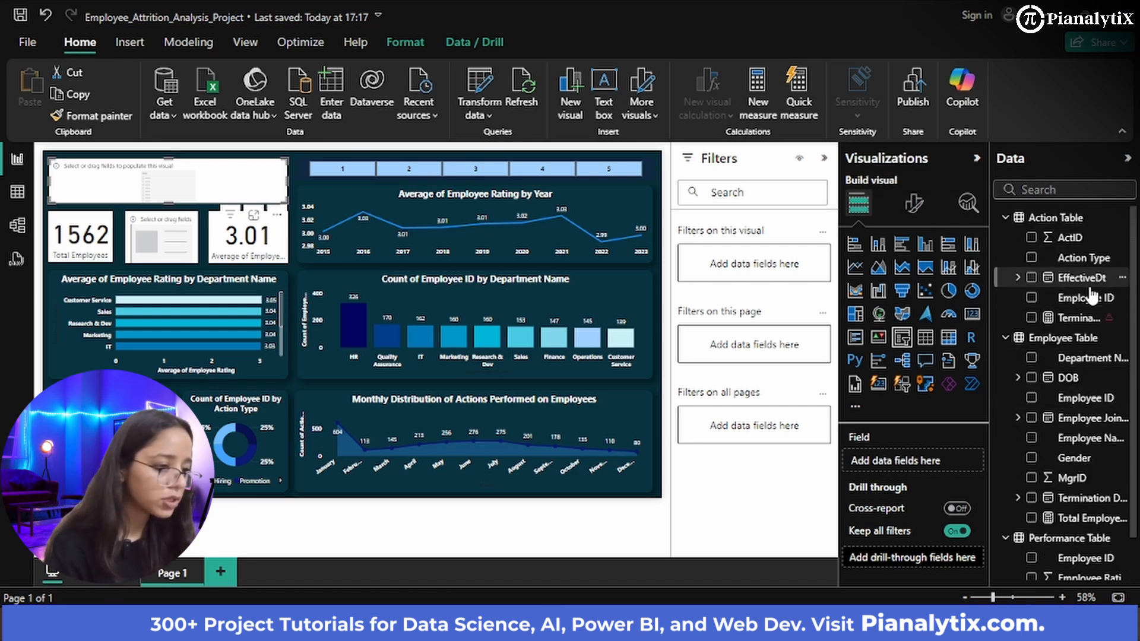
{"action": "left_click_drag", "start_coordinate": [1077, 277], "coordinate": [936, 477]}
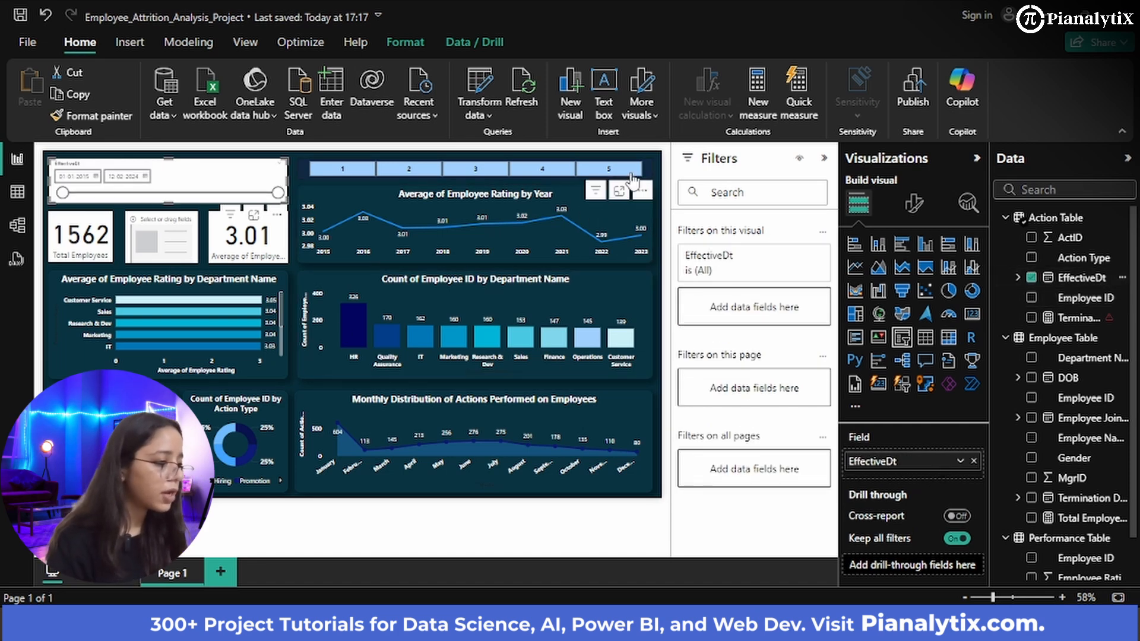
{"action": "left_click", "coordinate": [651, 174]}
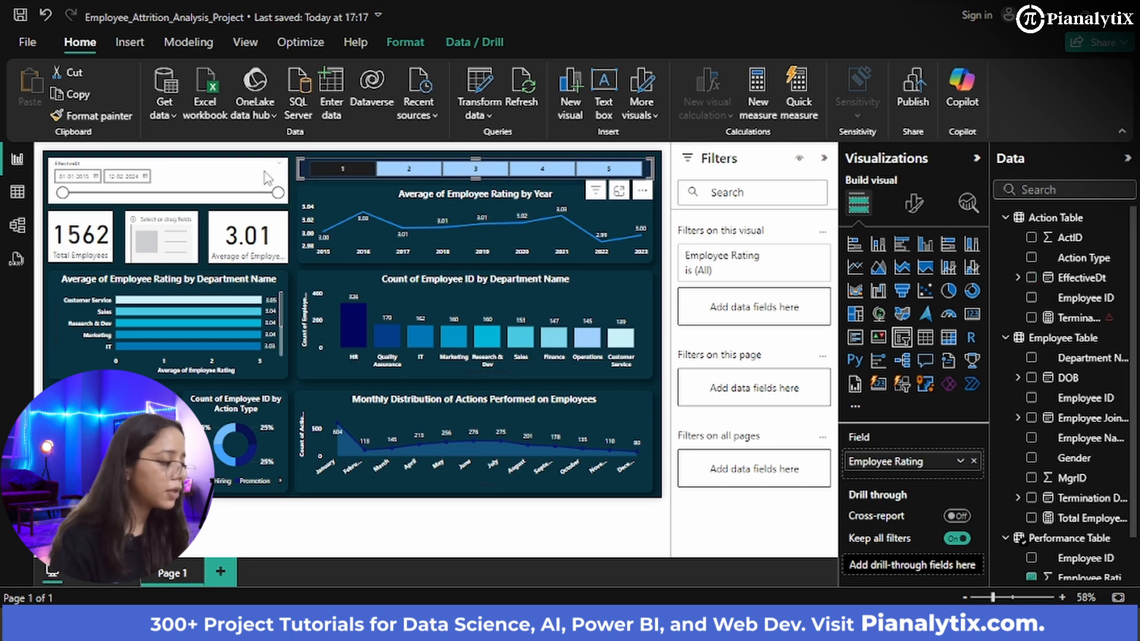
{"action": "left_click", "coordinate": [215, 168]}
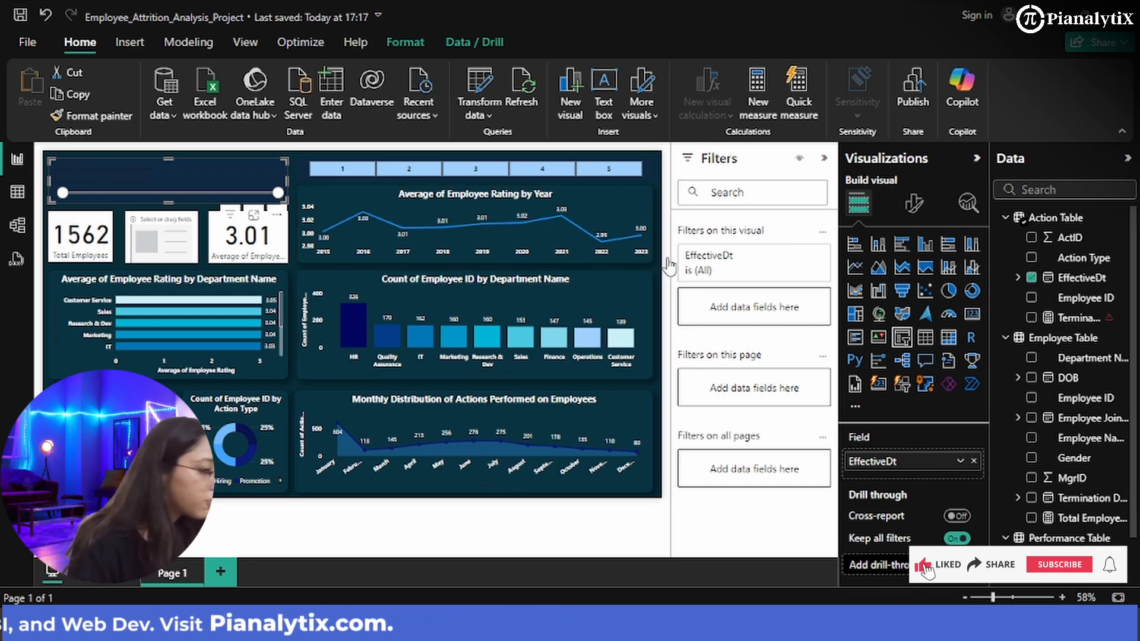
- Set the font color of the EffectiveDt slicer's date values to white
{"action": "left_click", "coordinate": [924, 211]}
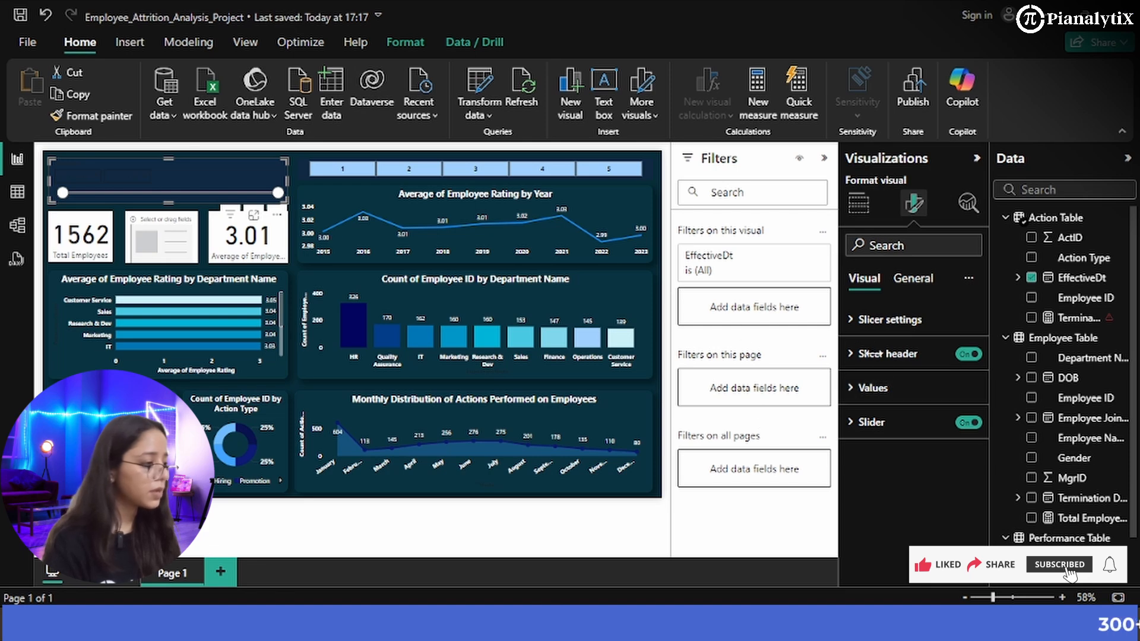
{"action": "left_click", "coordinate": [902, 323]}
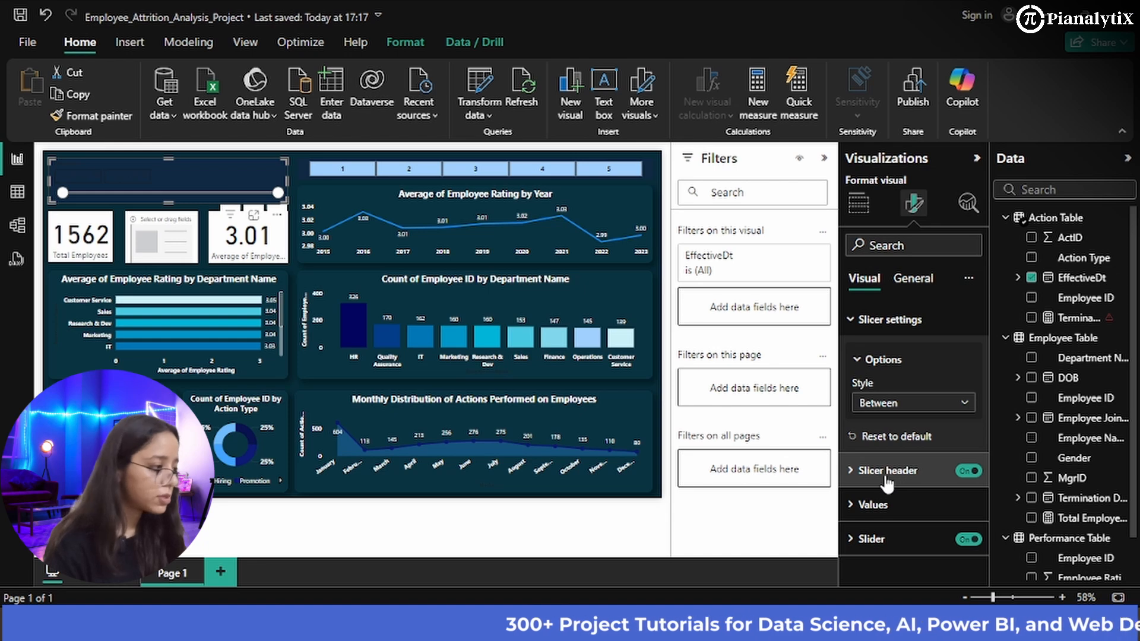
{"action": "left_click", "coordinate": [878, 504]}
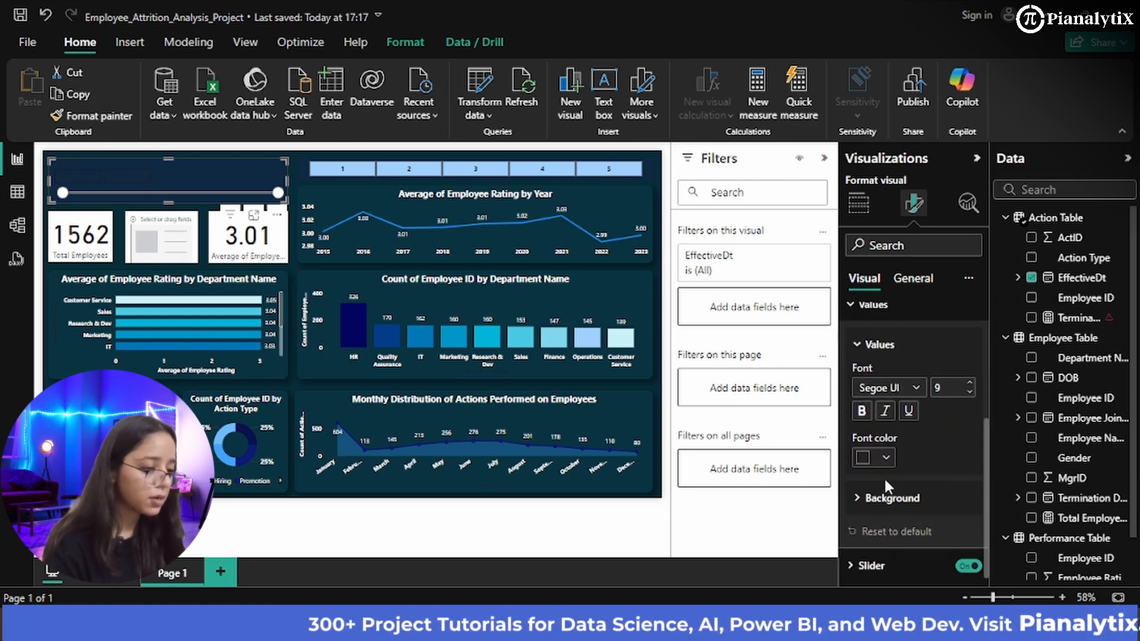
{"action": "left_click", "coordinate": [886, 458]}
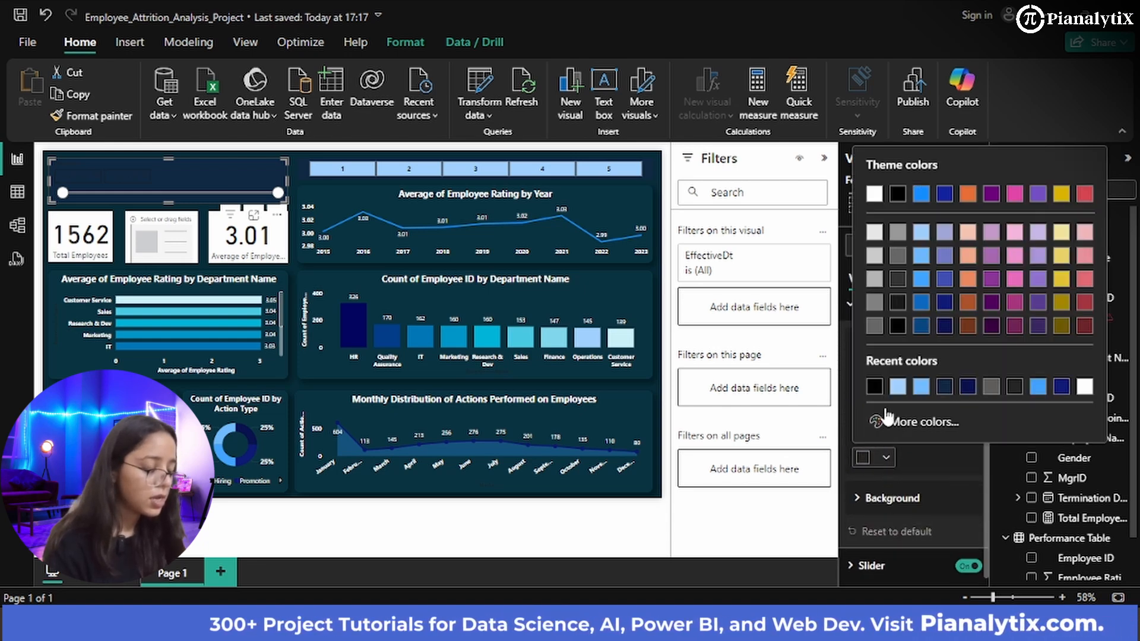
{"action": "left_click", "coordinate": [874, 194]}
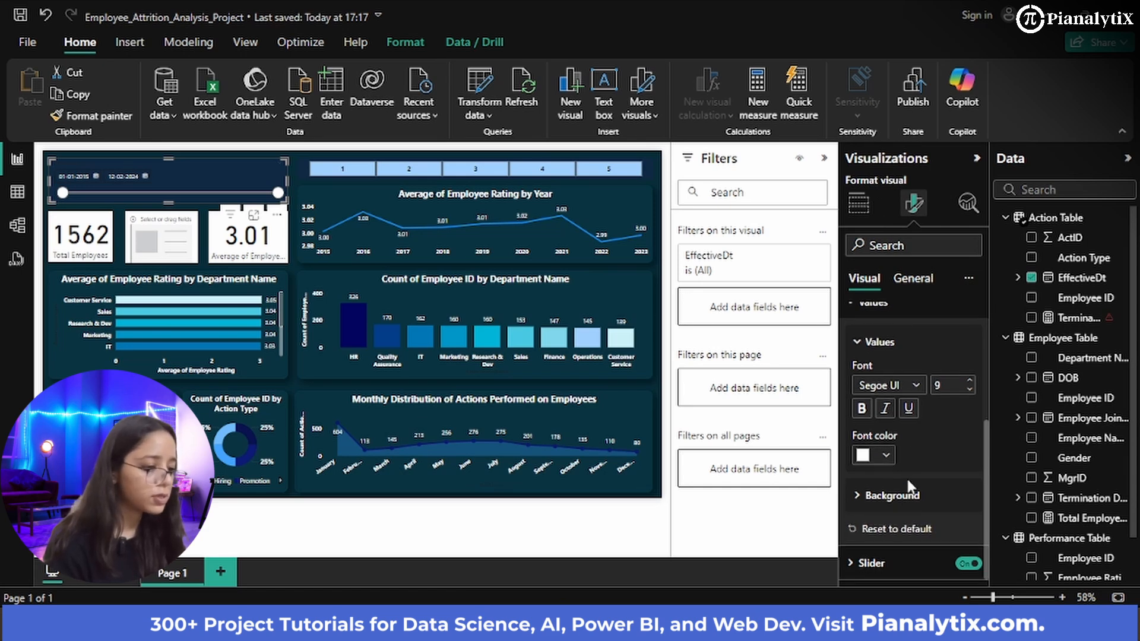
- Set the slider color of the EffectiveDt slicer to light blue
{"action": "left_click", "coordinate": [909, 499]}
{"action": "scroll", "coordinate": [910, 504], "scroll_direction": "down", "scroll_amount": 1}
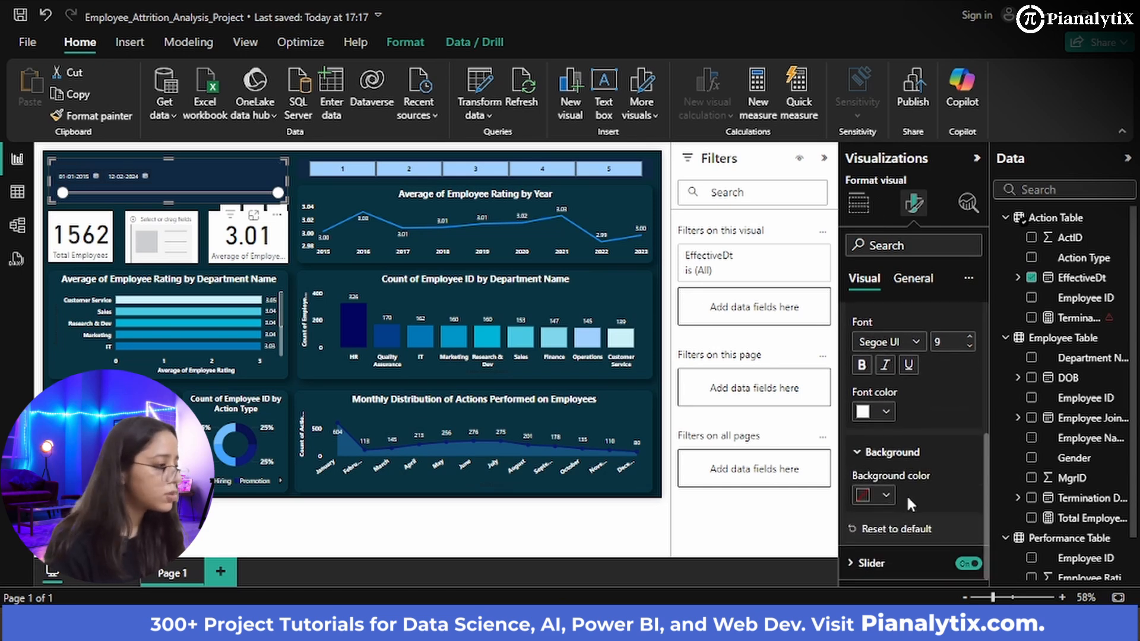
{"action": "left_click", "coordinate": [895, 564]}
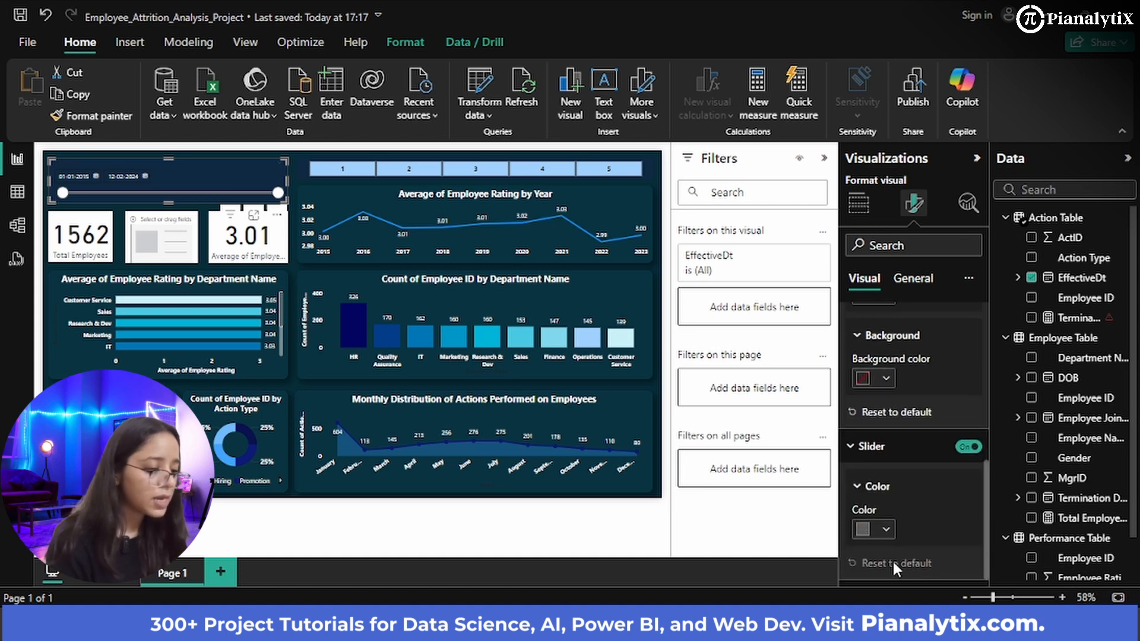
{"action": "left_click", "coordinate": [880, 530]}
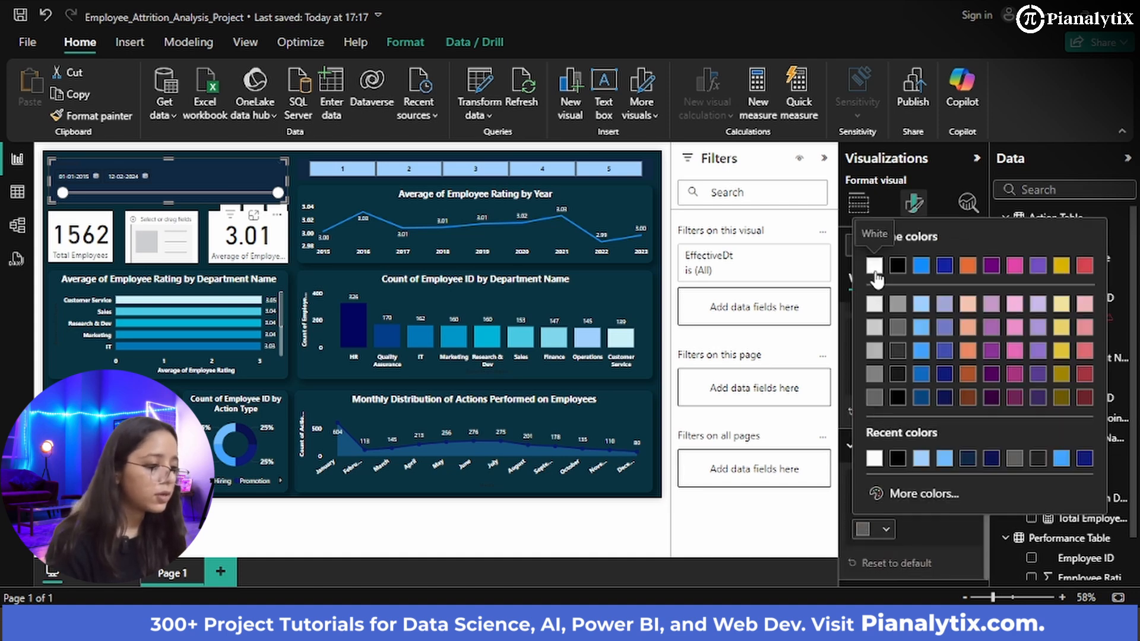
{"action": "left_click", "coordinate": [874, 266]}
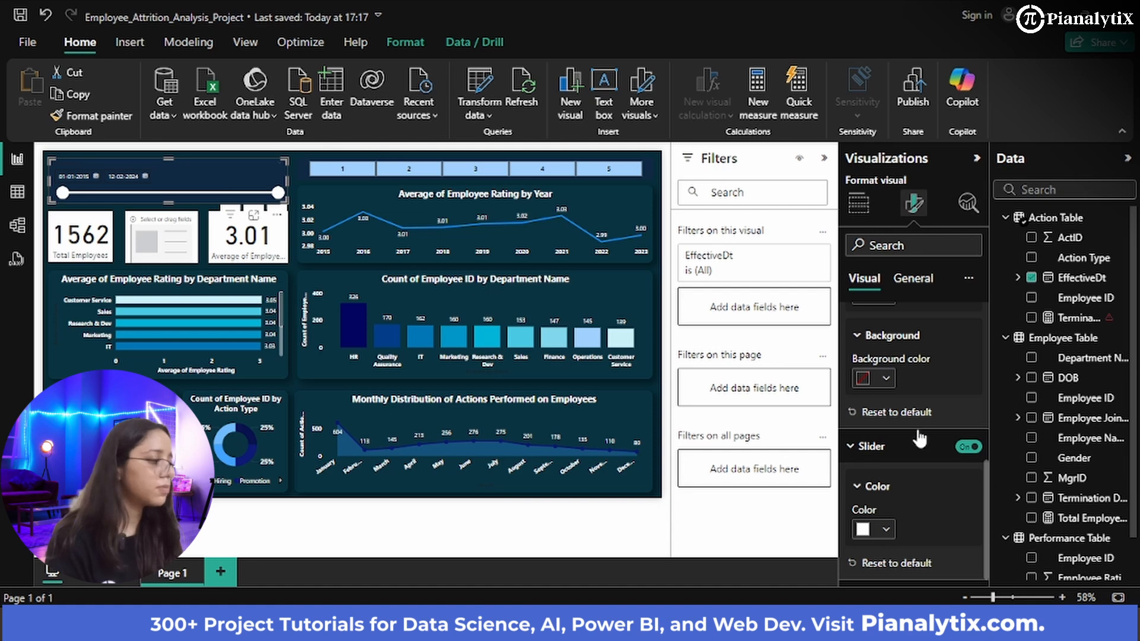
{"action": "left_click", "coordinate": [884, 529]}
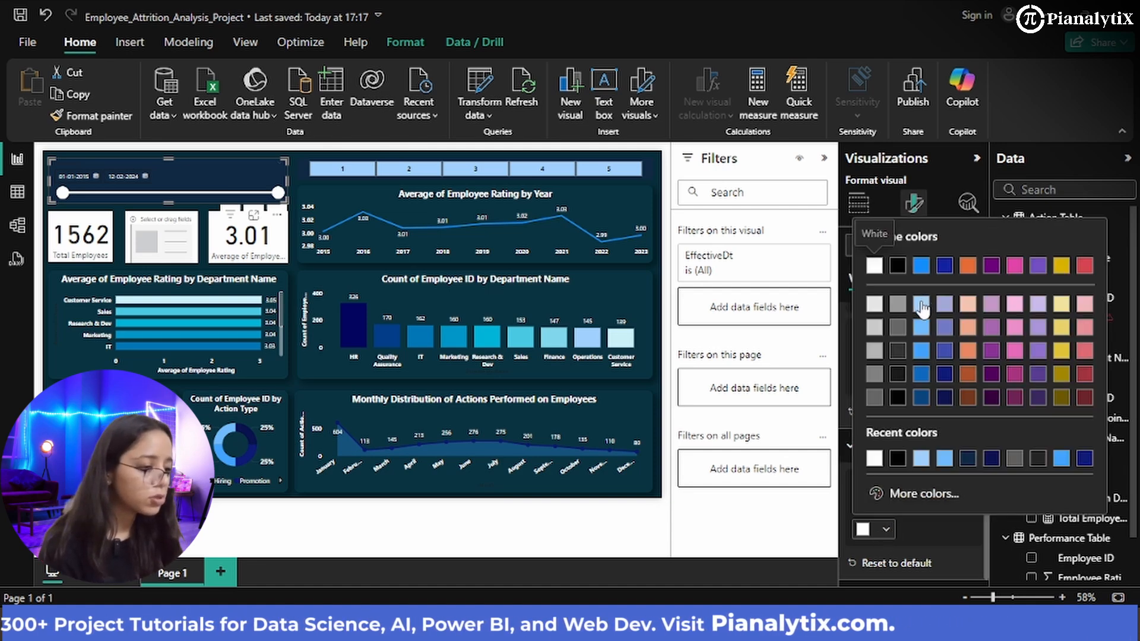
{"action": "left_click", "coordinate": [922, 304]}
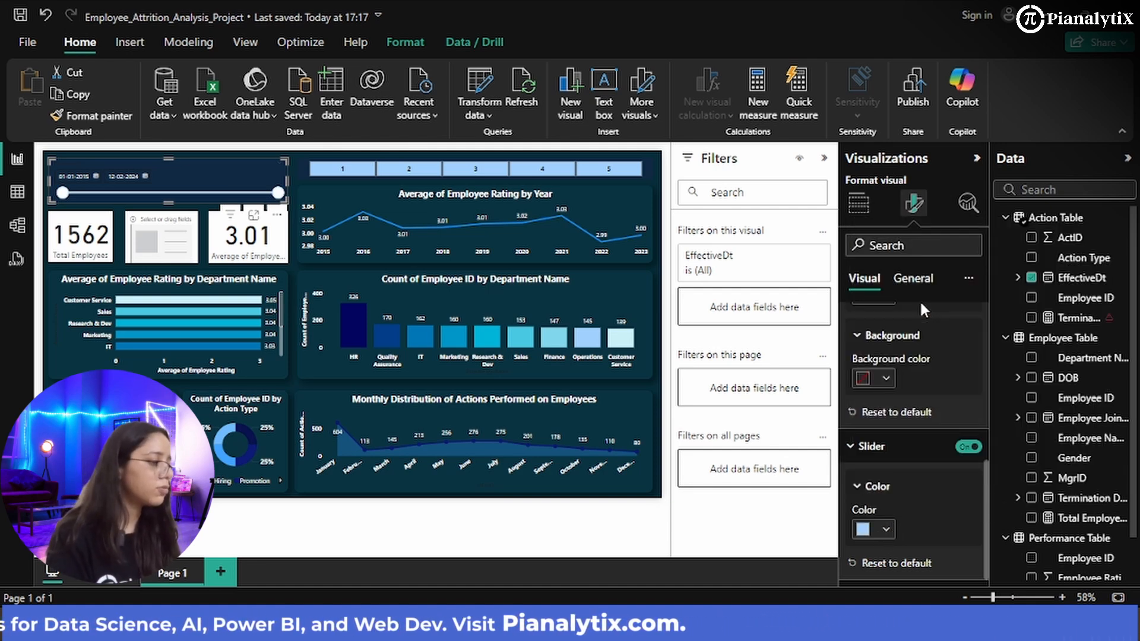
- Set the EffectiveDt slicer's date values to the Segoe UI Bold font at size 10
{"action": "scroll", "coordinate": [959, 394], "scroll_direction": "up", "scroll_amount": 2}
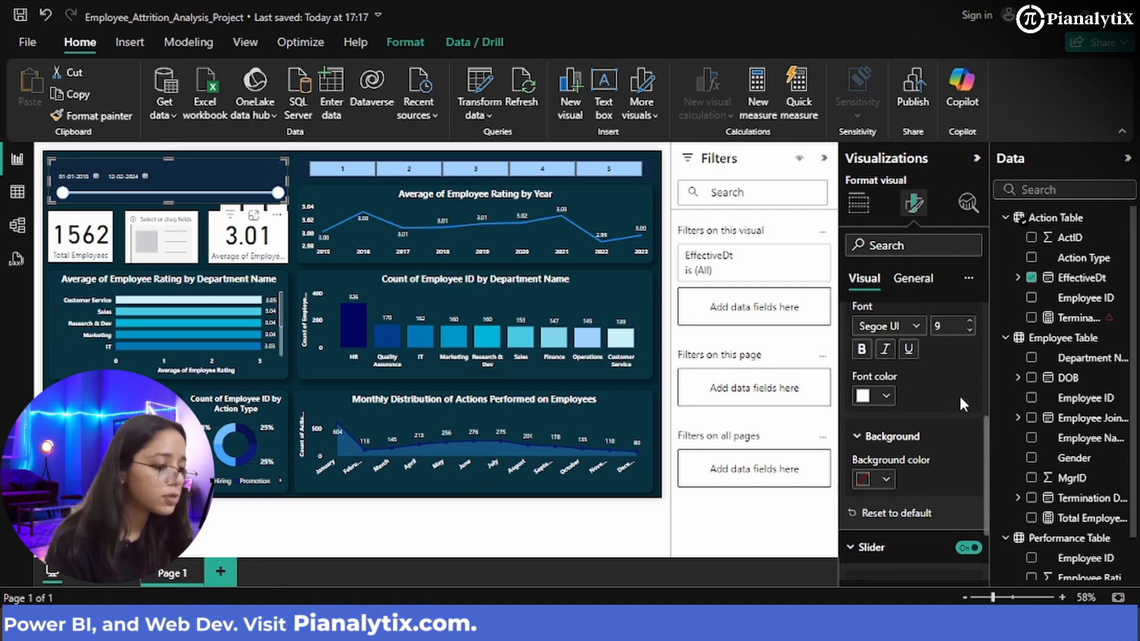
{"action": "scroll", "coordinate": [957, 415], "scroll_direction": "up", "scroll_amount": 3}
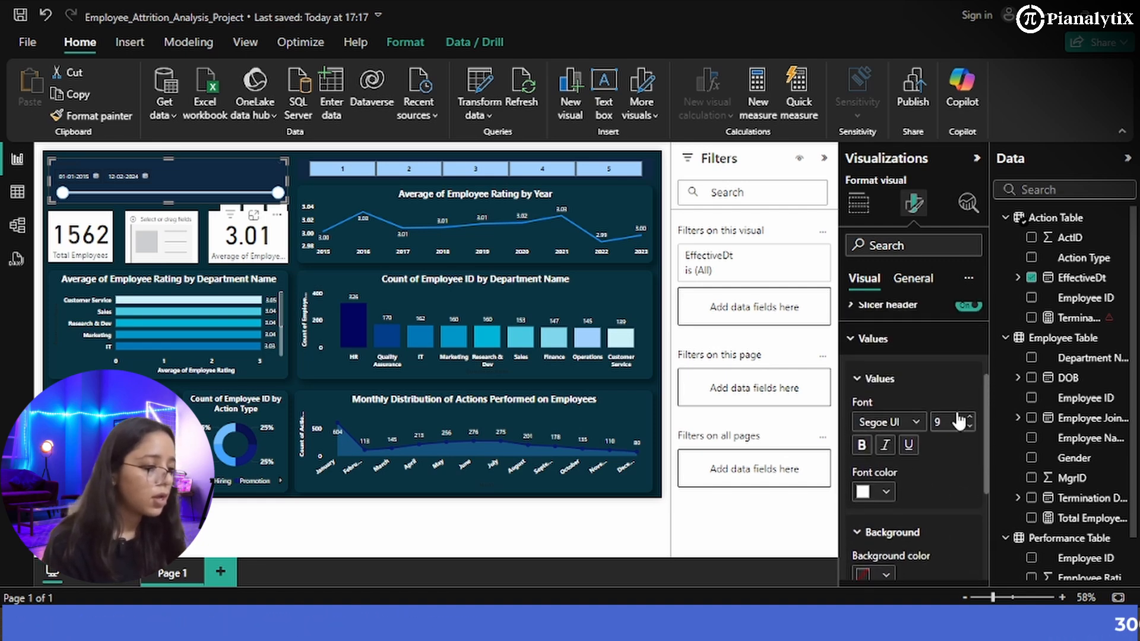
{"action": "left_click", "coordinate": [969, 465]}
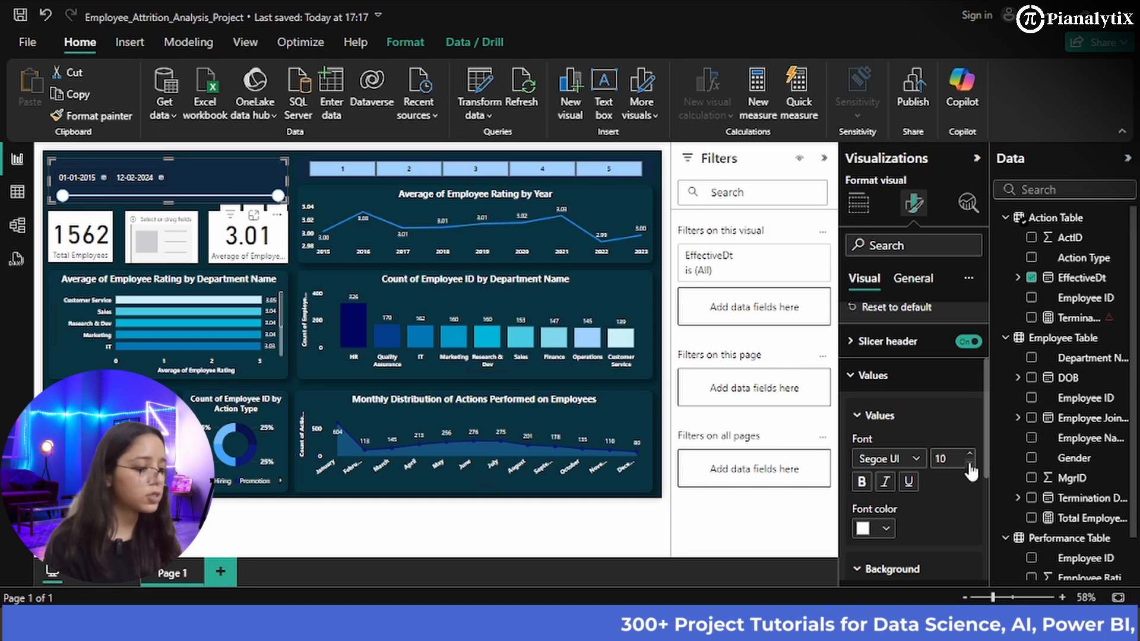
{"action": "left_click", "coordinate": [883, 462]}
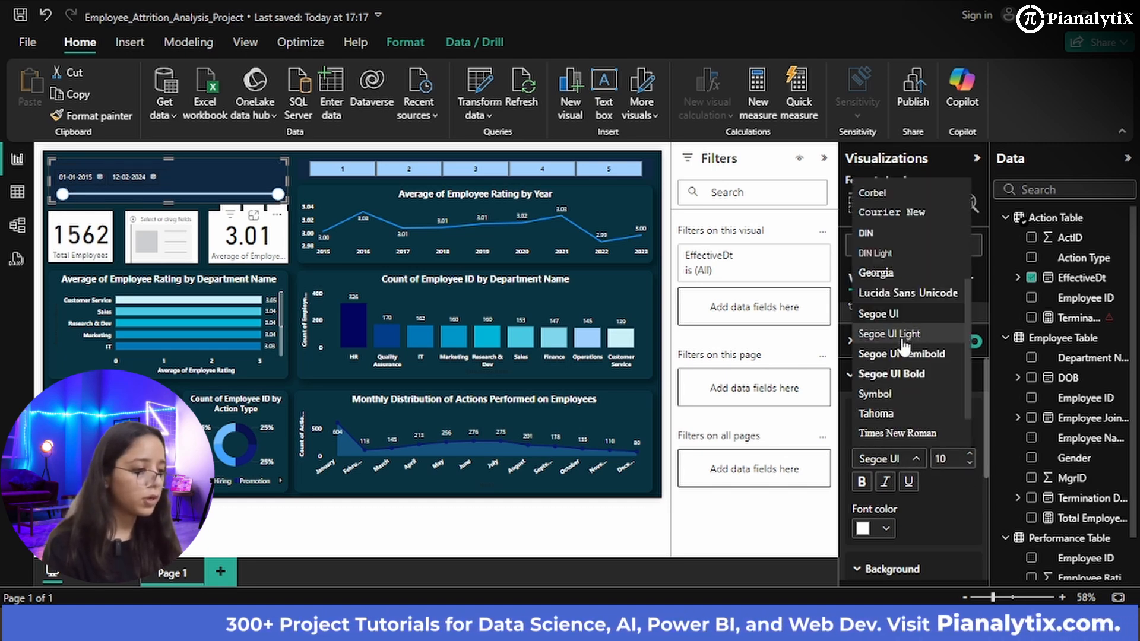
{"action": "left_click", "coordinate": [900, 376]}
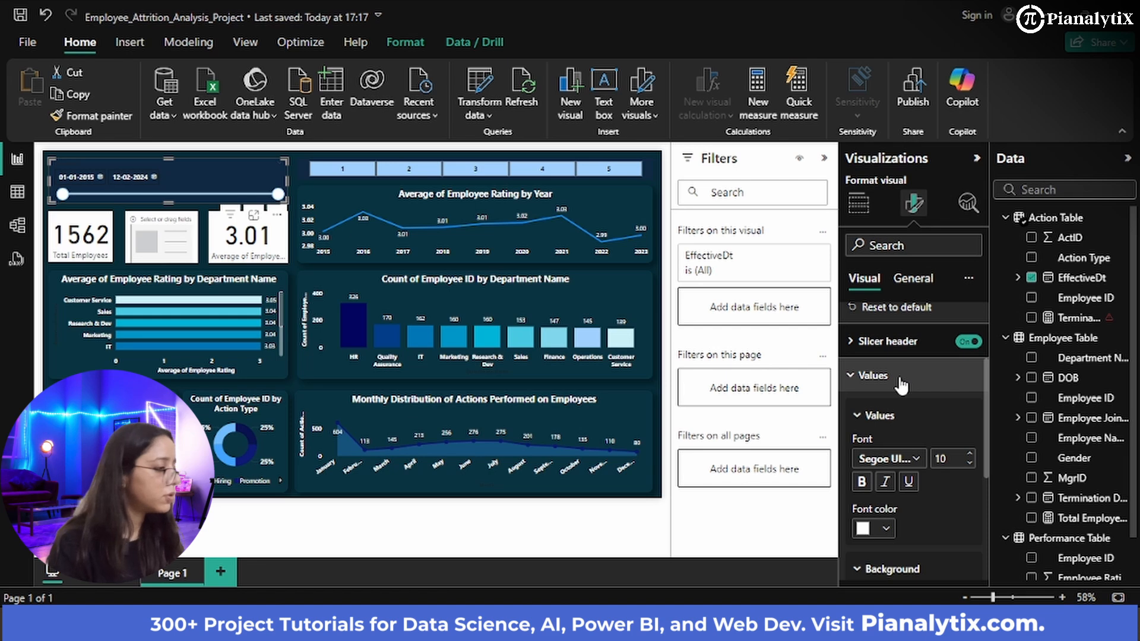
- Set the font color of the EffectiveDt slicer's header to white
{"action": "scroll", "coordinate": [890, 380], "scroll_direction": "up", "scroll_amount": 2}
{"action": "scroll", "coordinate": [920, 368], "scroll_direction": "down", "scroll_amount": 5}
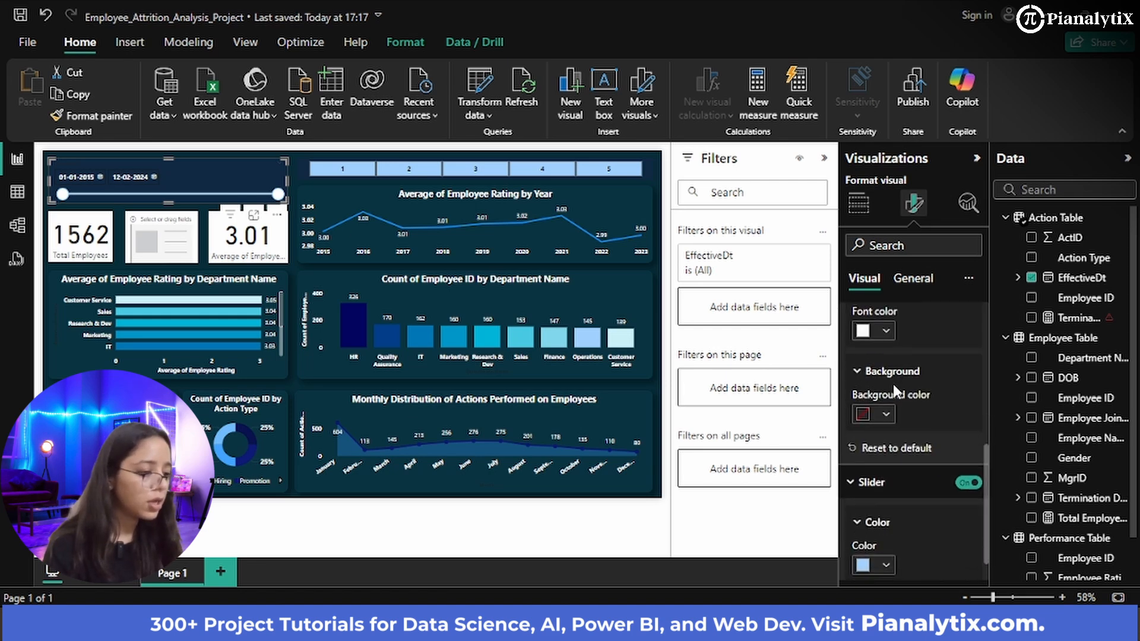
{"action": "scroll", "coordinate": [894, 391], "scroll_direction": "up", "scroll_amount": 4}
{"action": "left_click", "coordinate": [899, 324]}
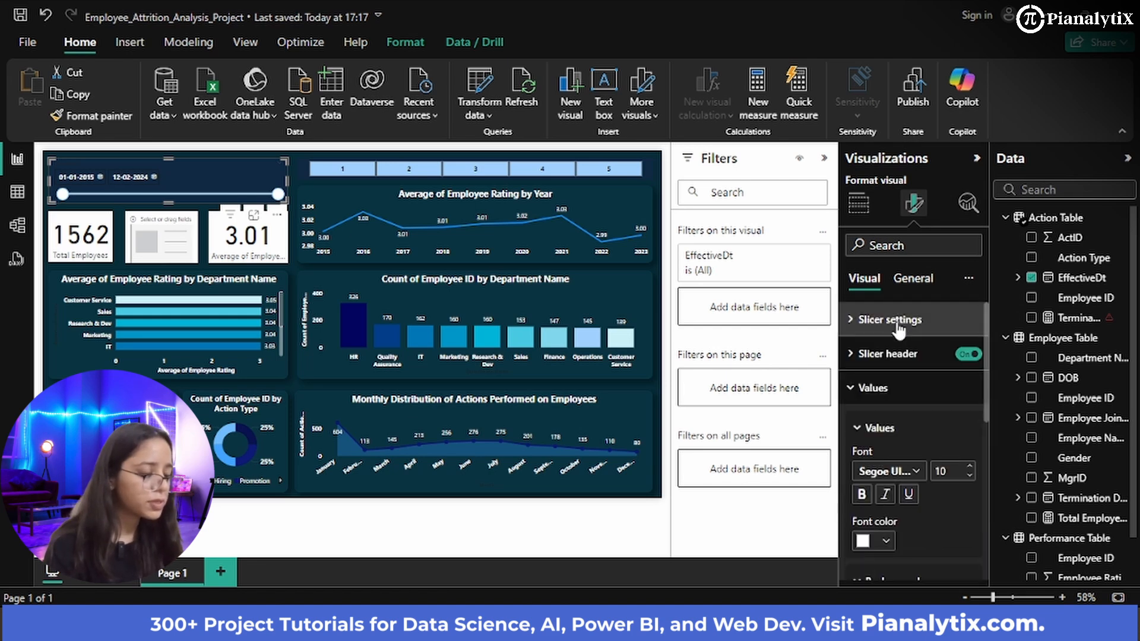
{"action": "left_click", "coordinate": [889, 354]}
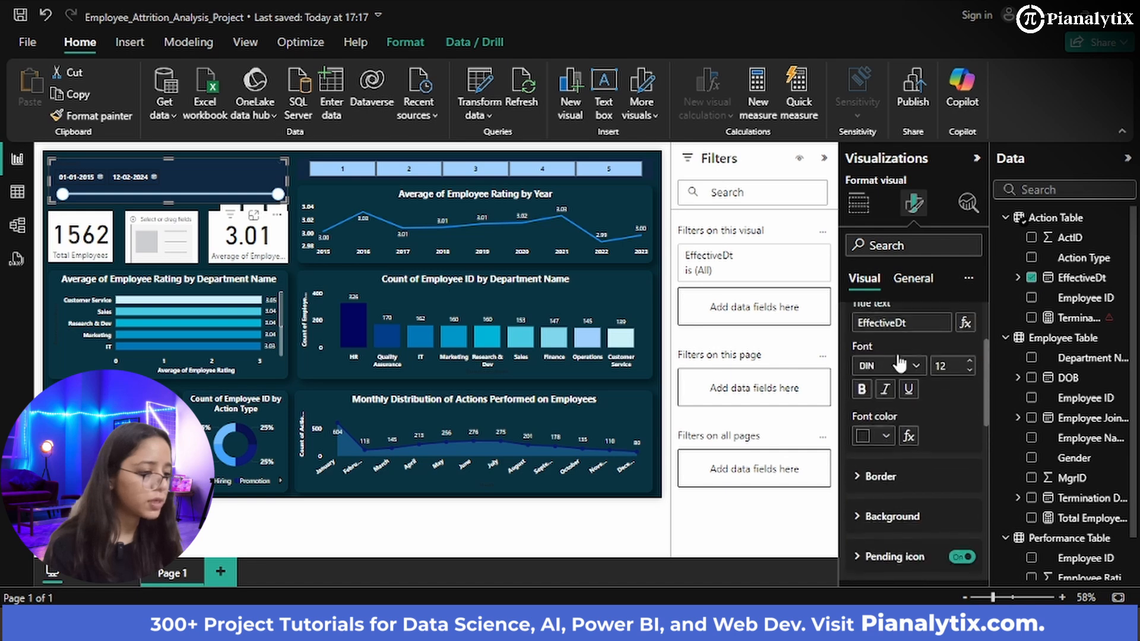
{"action": "left_click", "coordinate": [887, 432]}
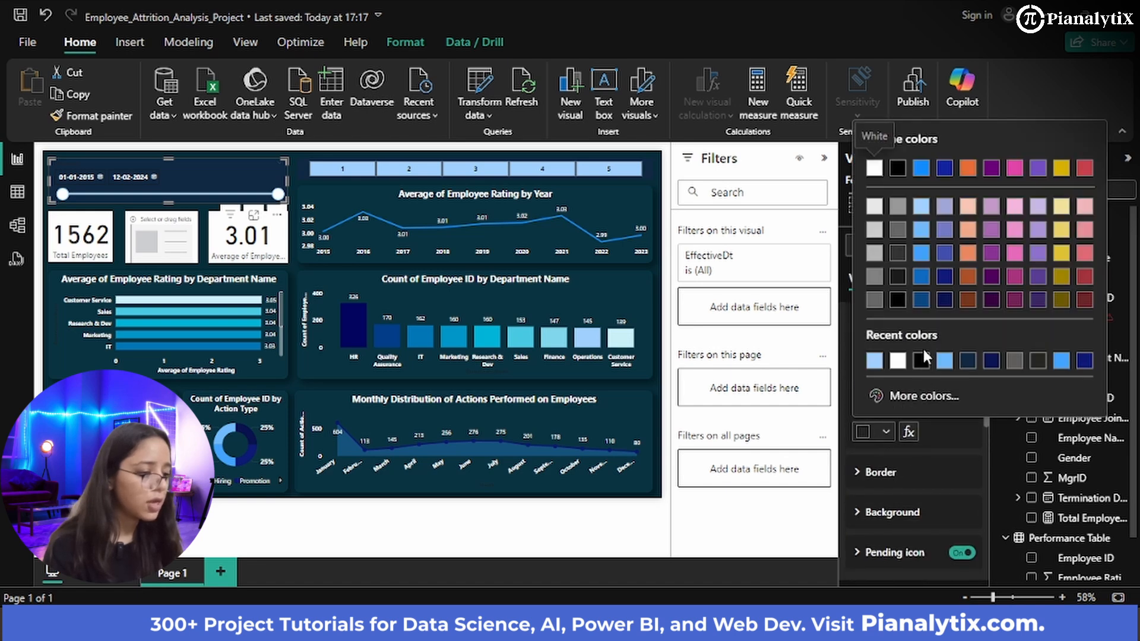
{"action": "left_click", "coordinate": [898, 362]}
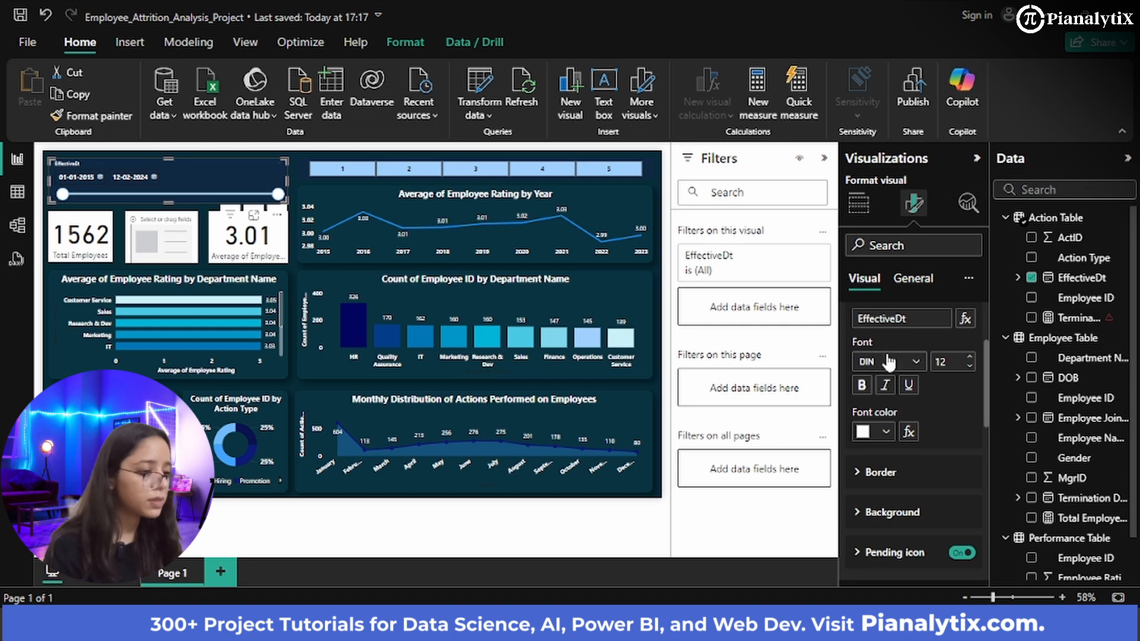
- Replace the slicer header's title text with "Effective Date"
{"action": "key", "text": "BackSpace"}
{"action": "key", "text": "BackSpace"}
{"action": "key", "text": "BackSpace"}
{"action": "key", "text": "BackSpace"}
{"action": "key", "text": "BackSpace"}
{"action": "key", "text": "BackSpace"}
{"action": "key", "text": "BackSpace"}
{"action": "key", "text": "BackSpace"}
{"action": "key", "text": "BackSpace"}
{"action": "key", "text": "BackSpace"}
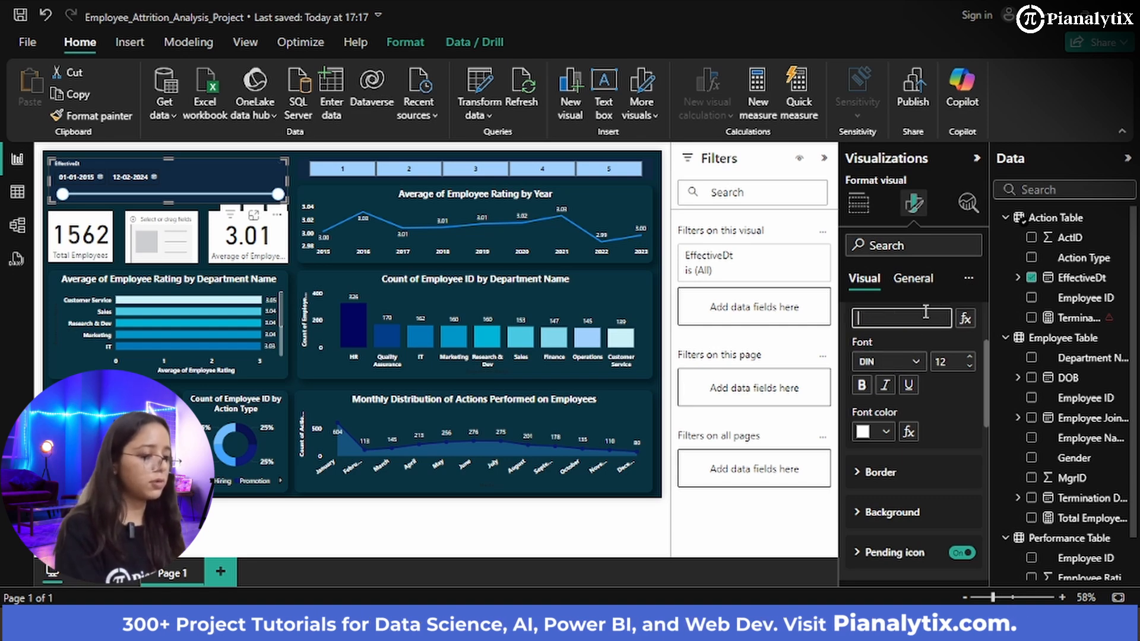
{"action": "type", "text": "Effect"}
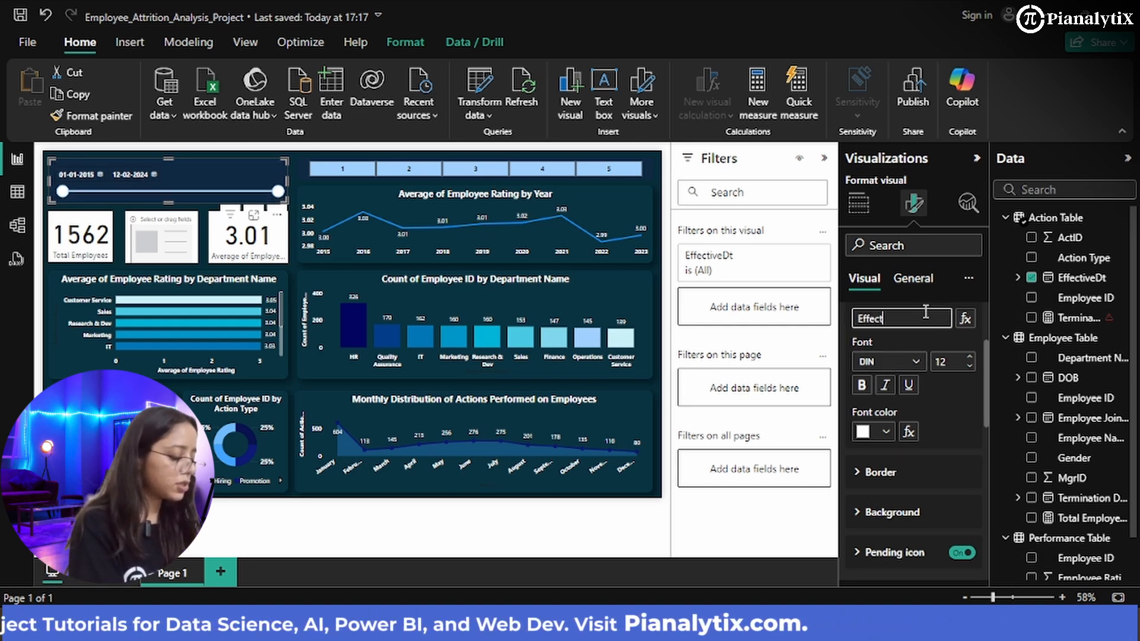
{"action": "type", "text": "ive Date"}
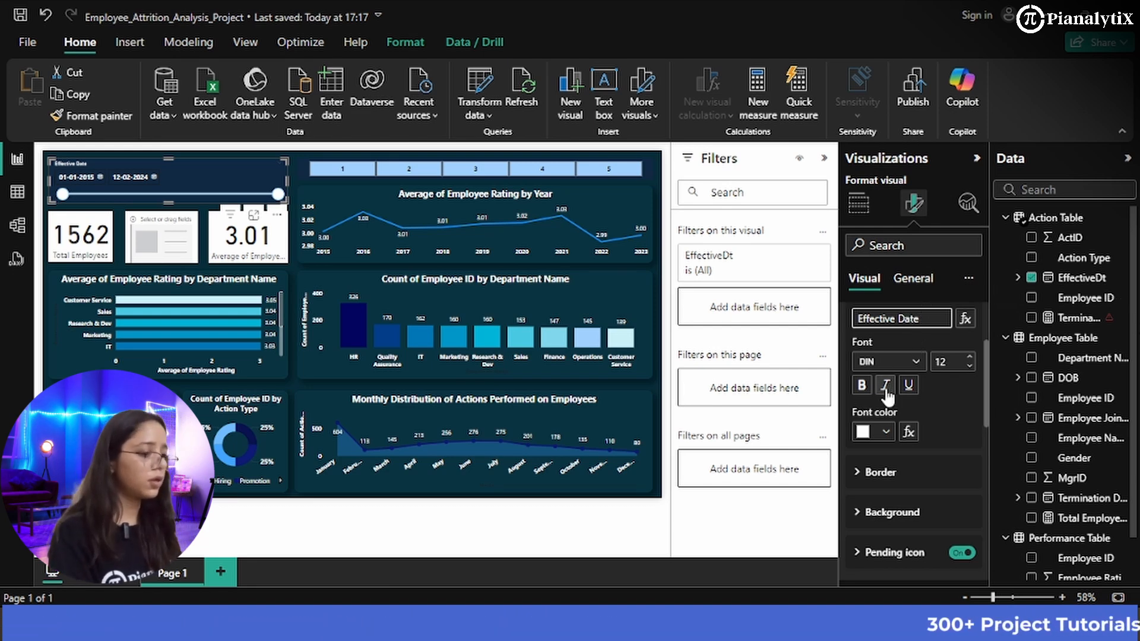
- Set the Effective Date header to the Segoe UI Bold font at size 13, then deselect the slicer
{"action": "left_click", "coordinate": [916, 362]}
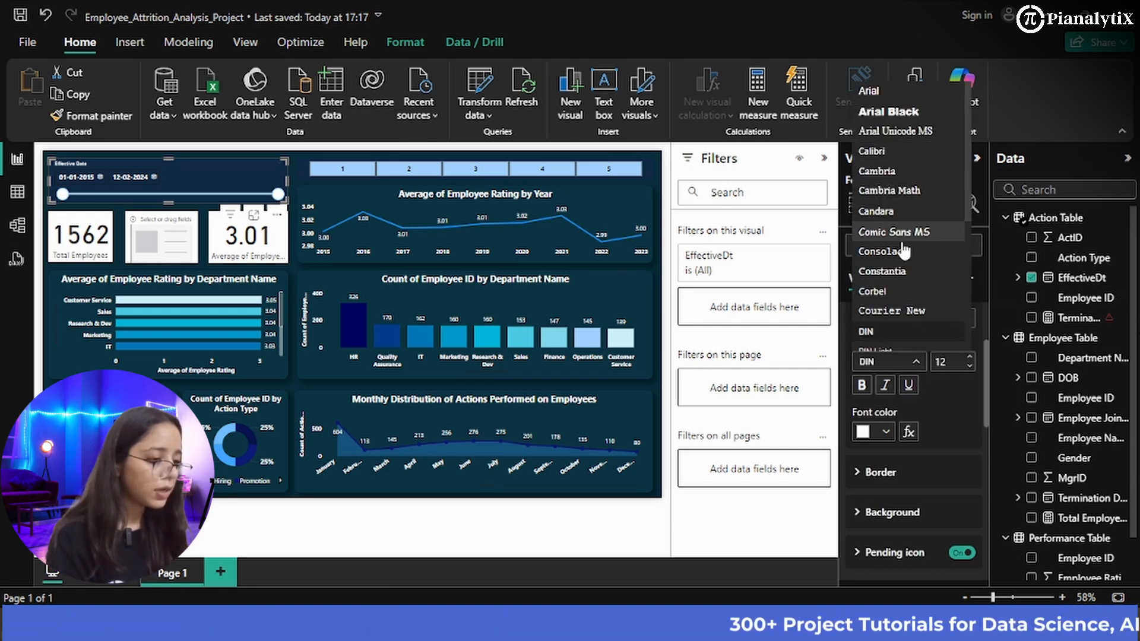
{"action": "scroll", "coordinate": [950, 202], "scroll_direction": "down", "scroll_amount": 5}
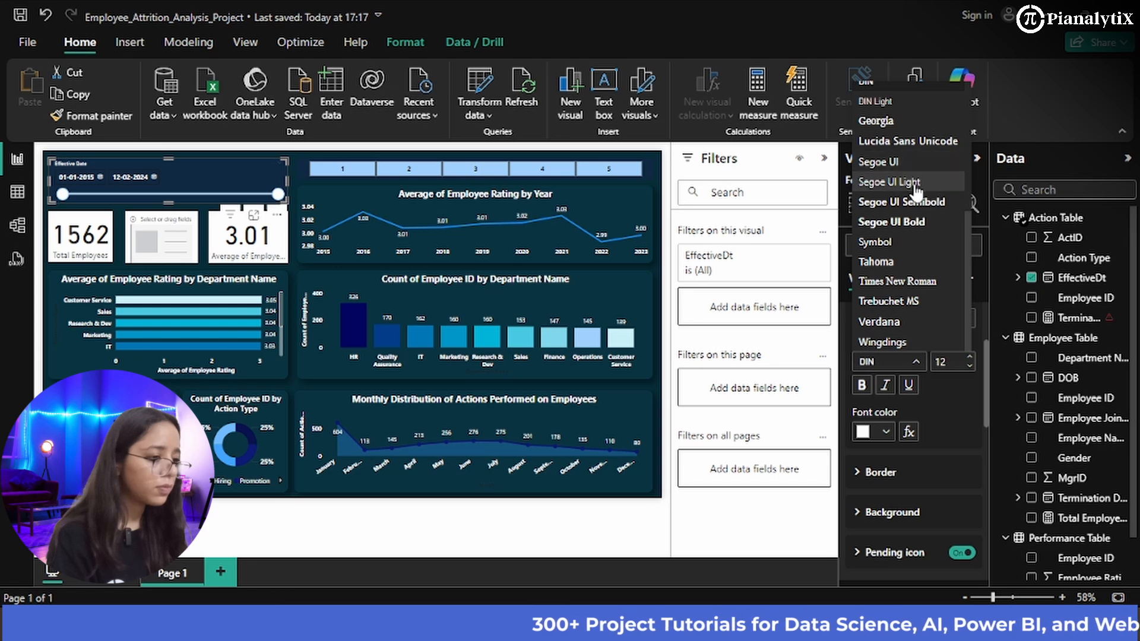
{"action": "left_click", "coordinate": [910, 166]}
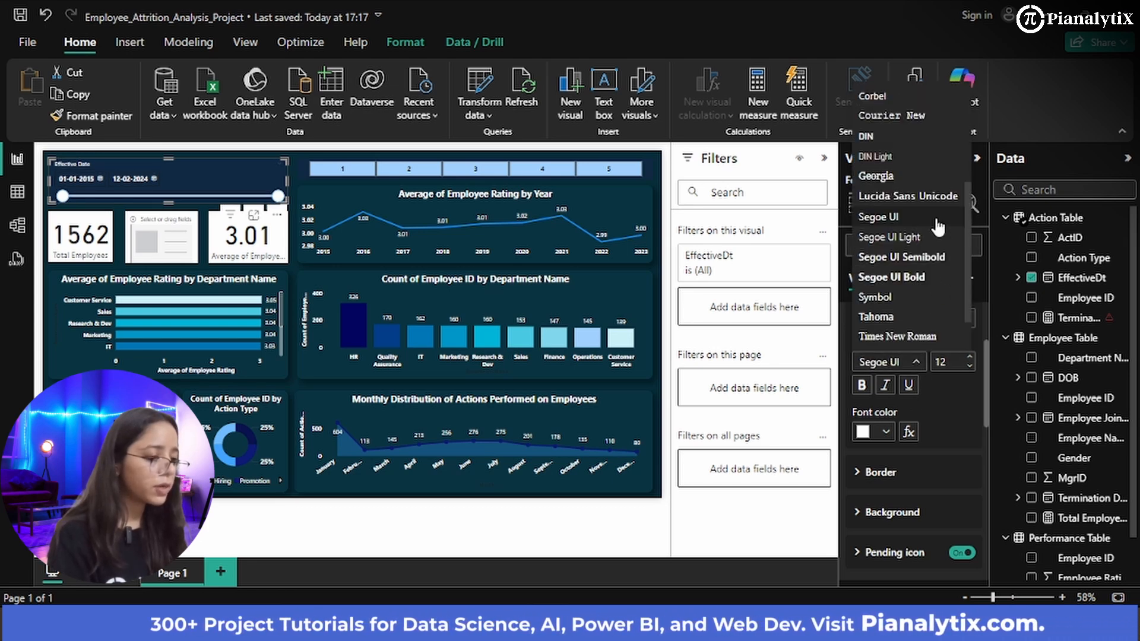
{"action": "left_click", "coordinate": [923, 276]}
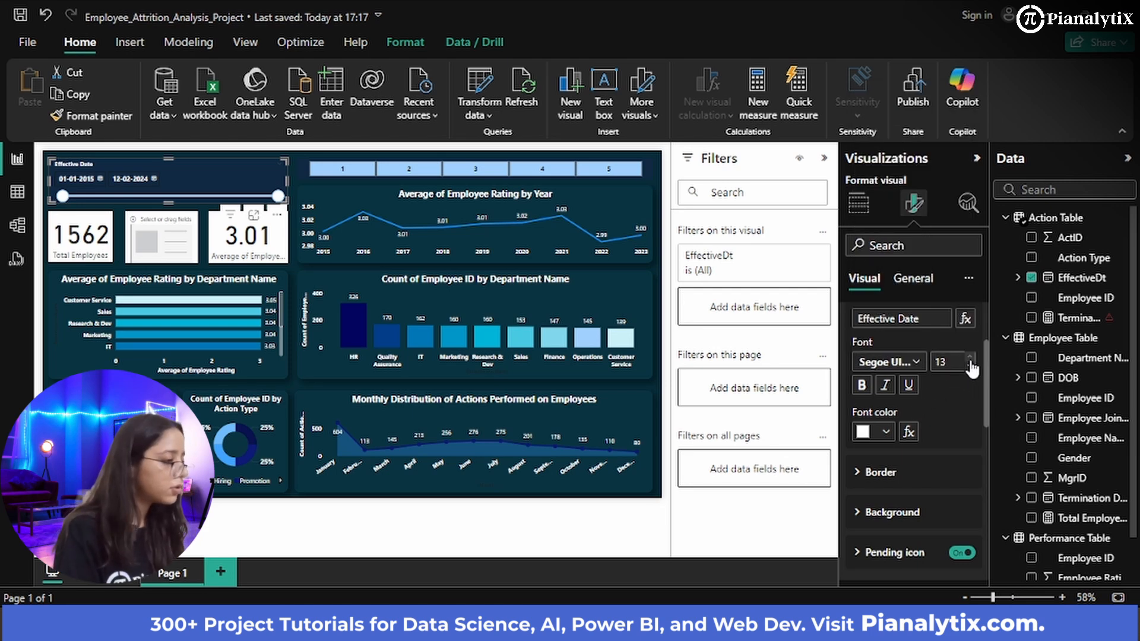
{"action": "left_click", "coordinate": [585, 544]}
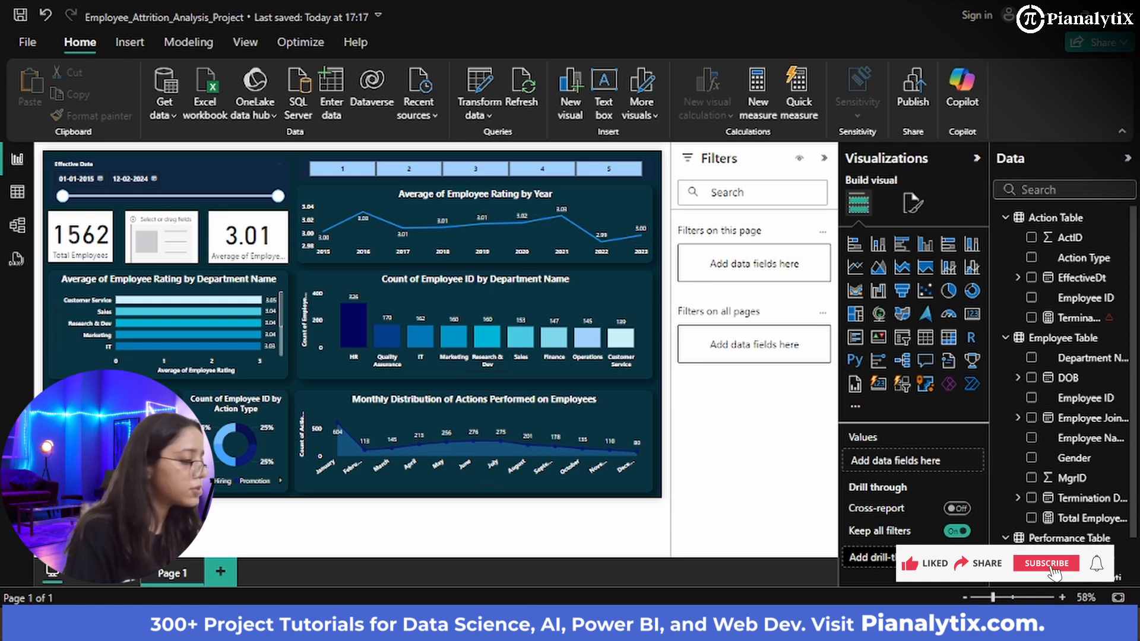
{"action": "left_click", "coordinate": [1031, 357]}
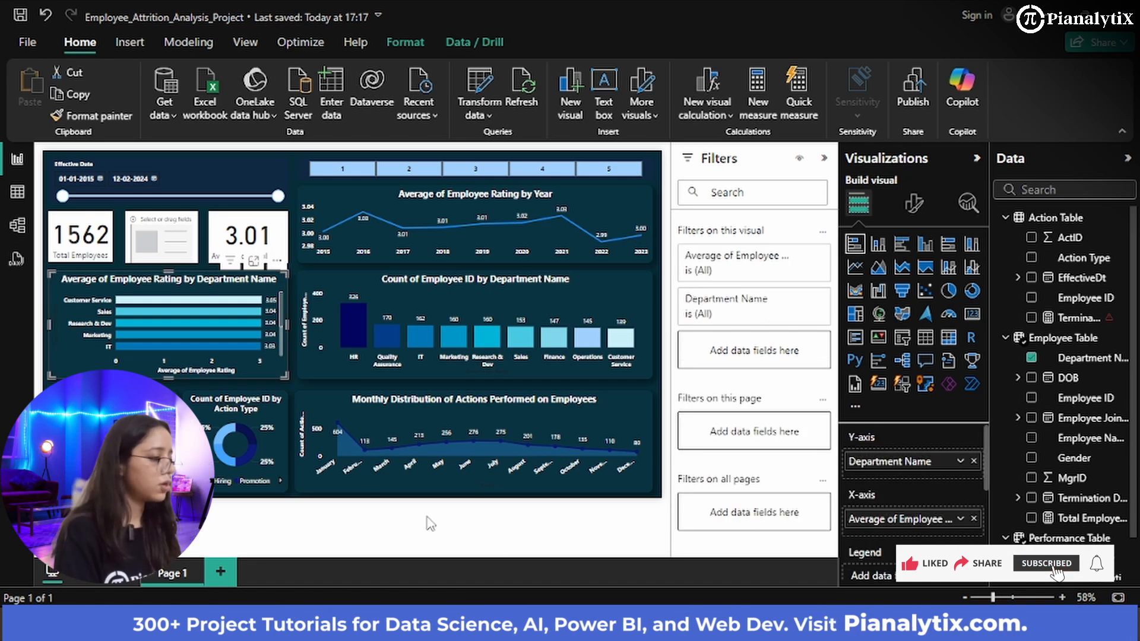
{"action": "left_click", "coordinate": [503, 539]}
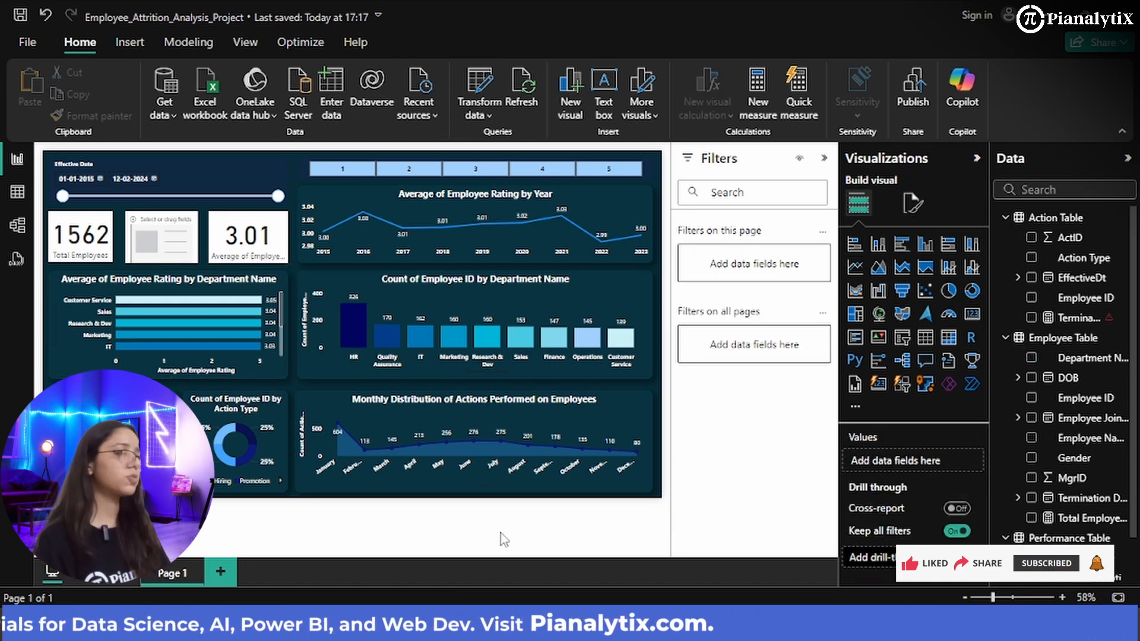
- Give the Average of Employee Rating card a very dark navy blue background and turn on its shadow
{"action": "left_click", "coordinate": [243, 234]}
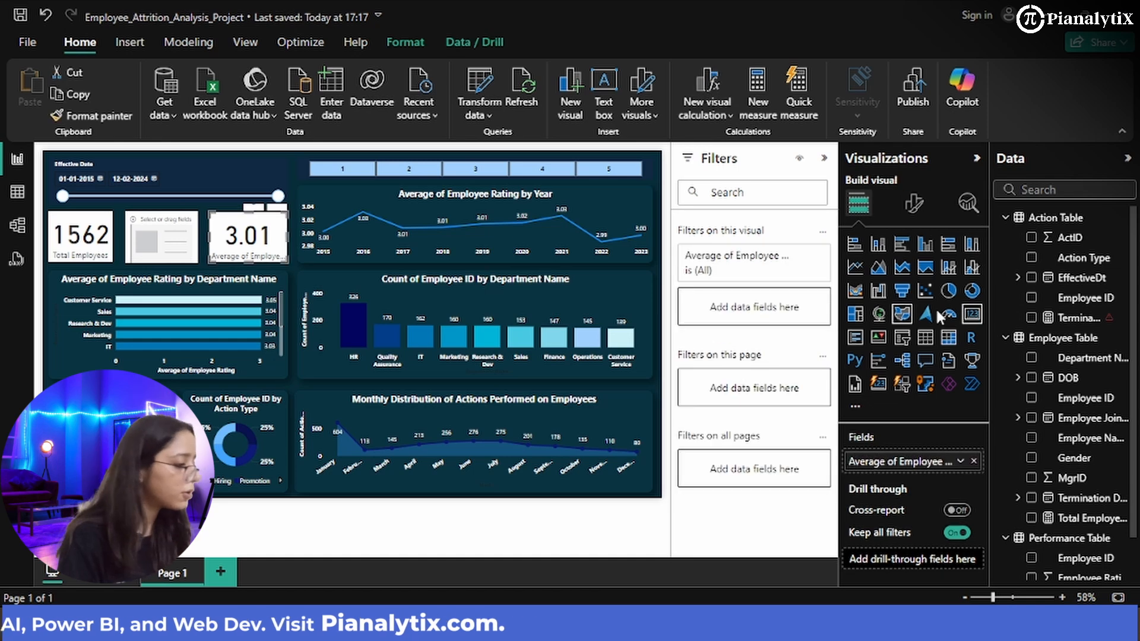
{"action": "left_click", "coordinate": [914, 204]}
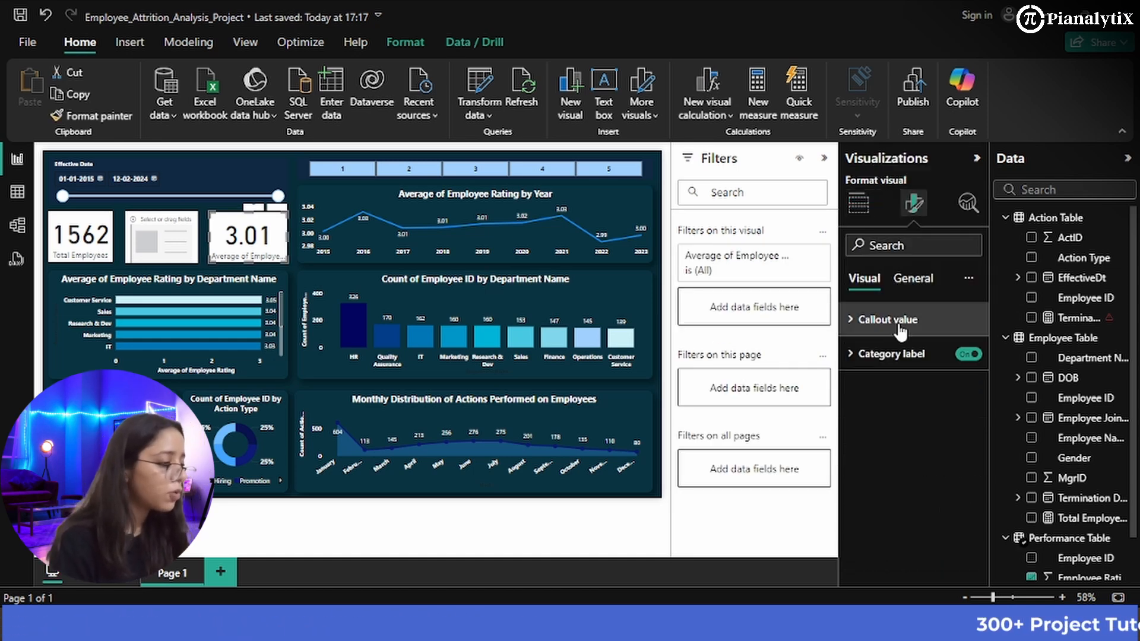
{"action": "left_click", "coordinate": [912, 278]}
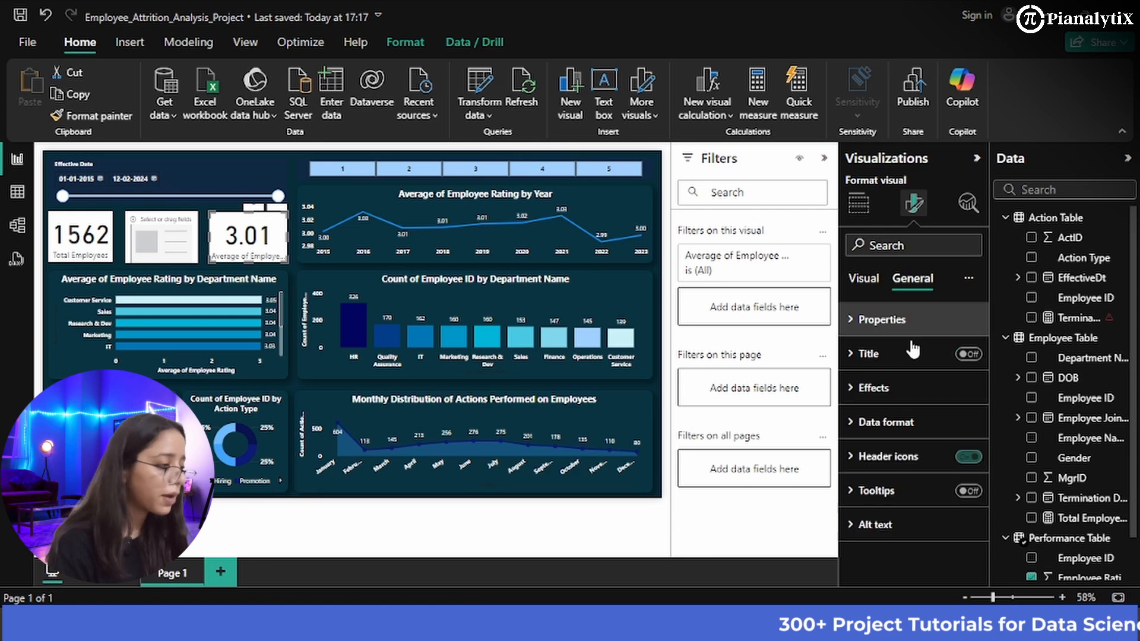
{"action": "left_click", "coordinate": [903, 386]}
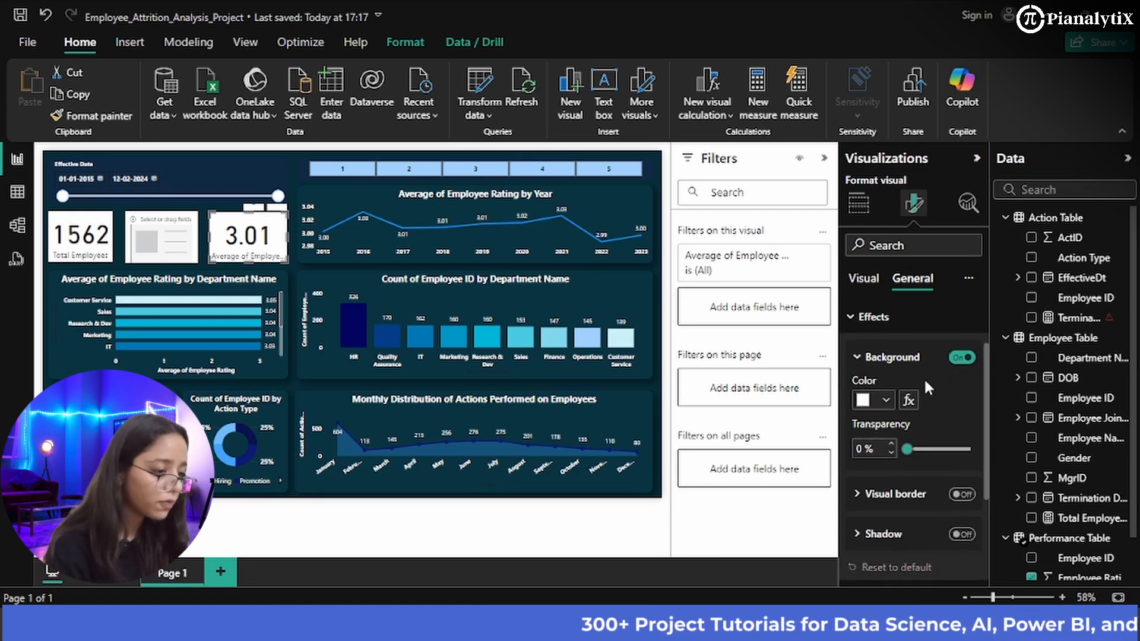
{"action": "left_click", "coordinate": [880, 404]}
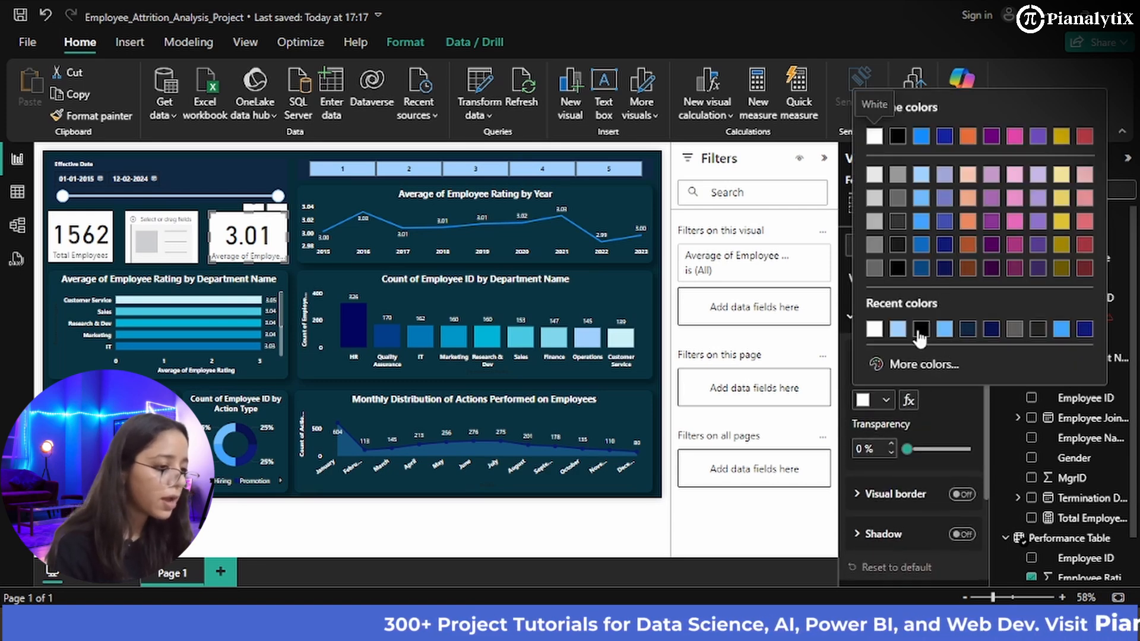
{"action": "left_click", "coordinate": [944, 246]}
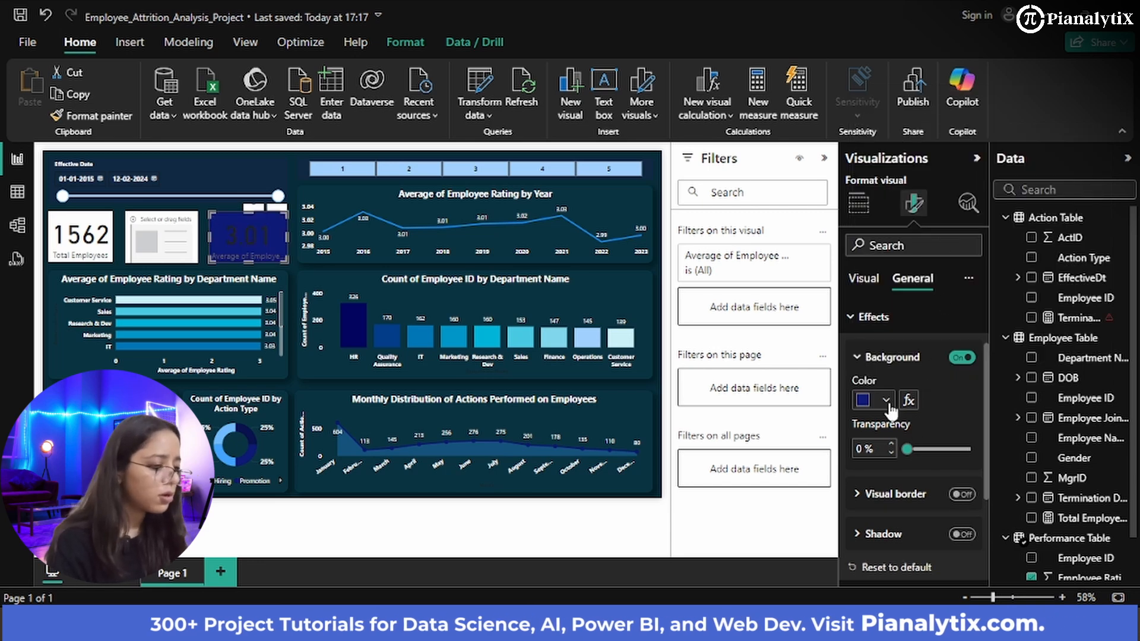
{"action": "left_click", "coordinate": [888, 404]}
{"action": "left_click", "coordinate": [943, 270]}
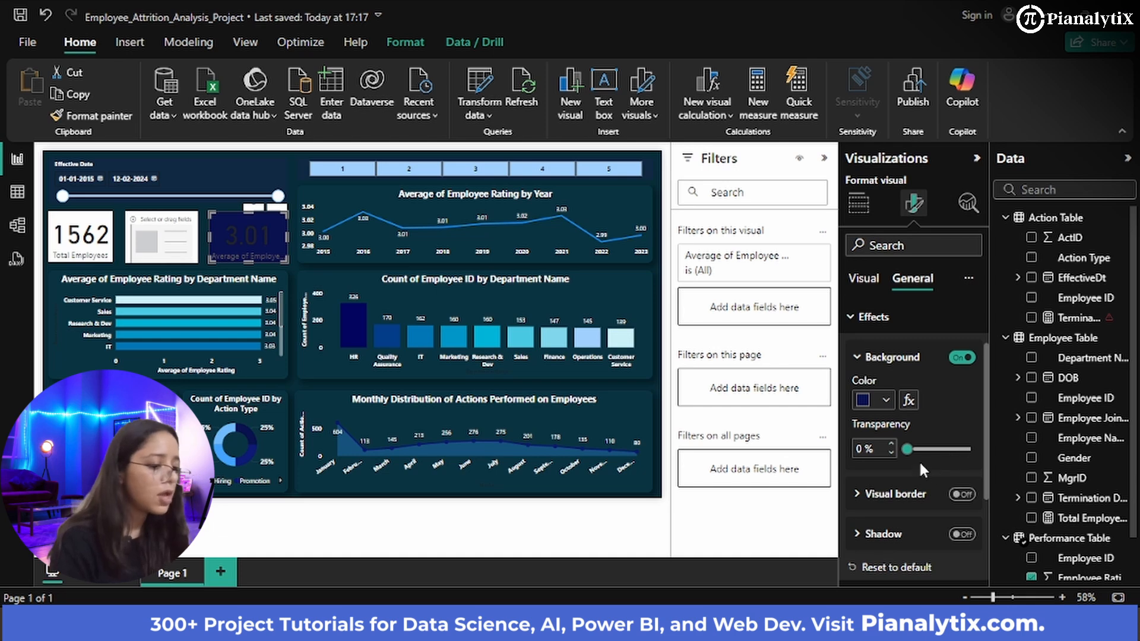
{"action": "scroll", "coordinate": [908, 458], "scroll_direction": "down", "scroll_amount": 1}
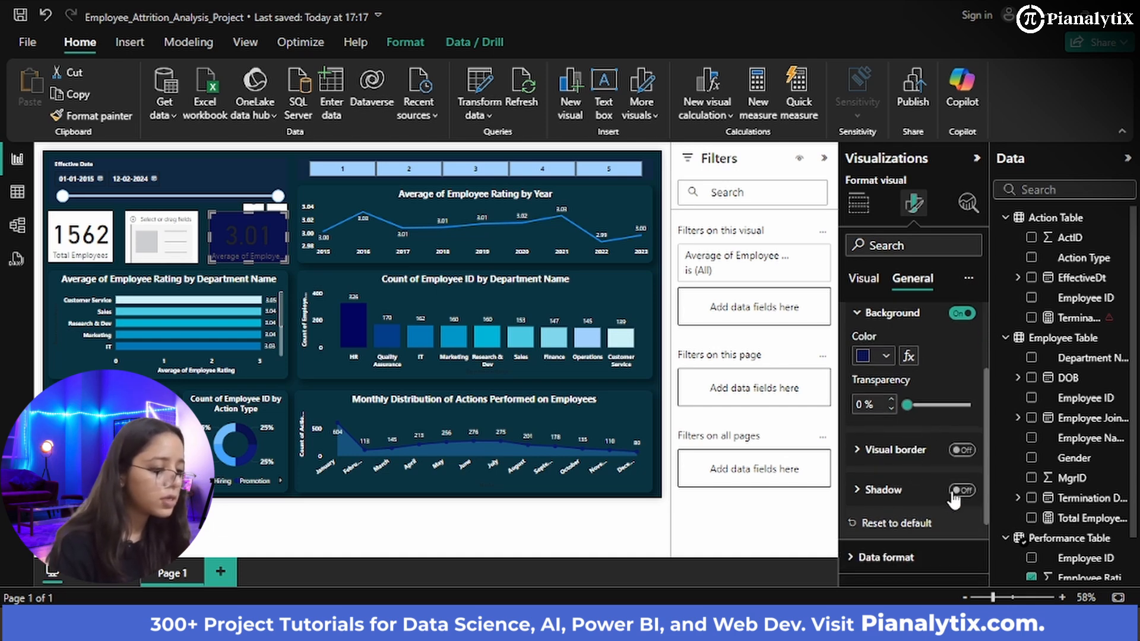
{"action": "scroll", "coordinate": [927, 501], "scroll_direction": "down", "scroll_amount": 2}
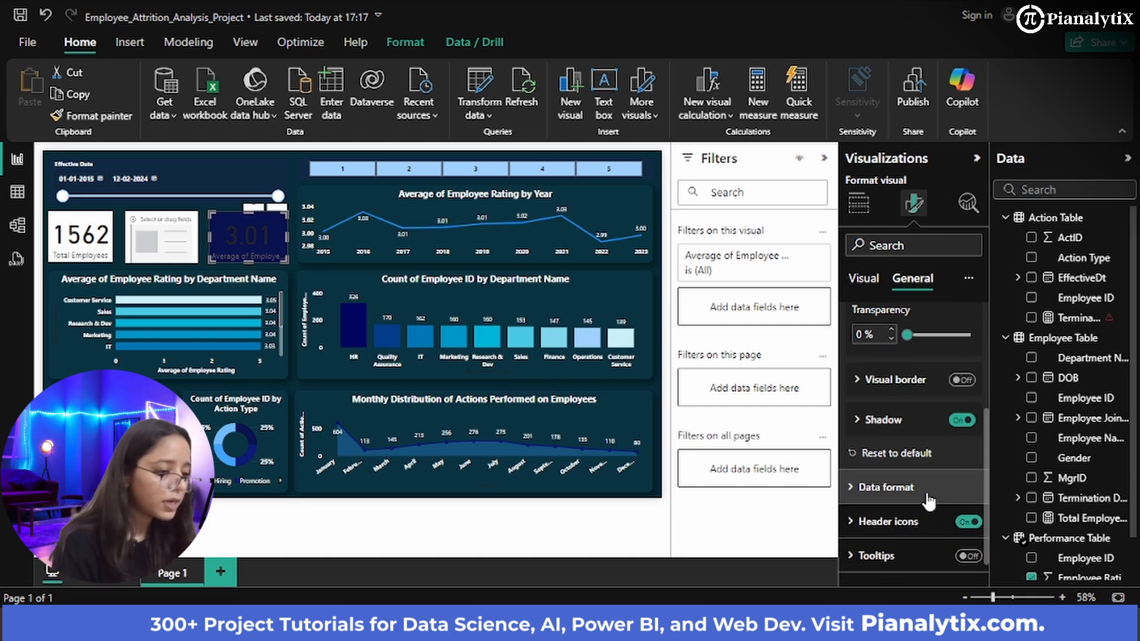
- Format the Average of Employee Rating card's category label in white Segoe UI Bold at size 10
{"action": "scroll", "coordinate": [928, 500], "scroll_direction": "up", "scroll_amount": 4}
{"action": "left_click", "coordinate": [870, 283]}
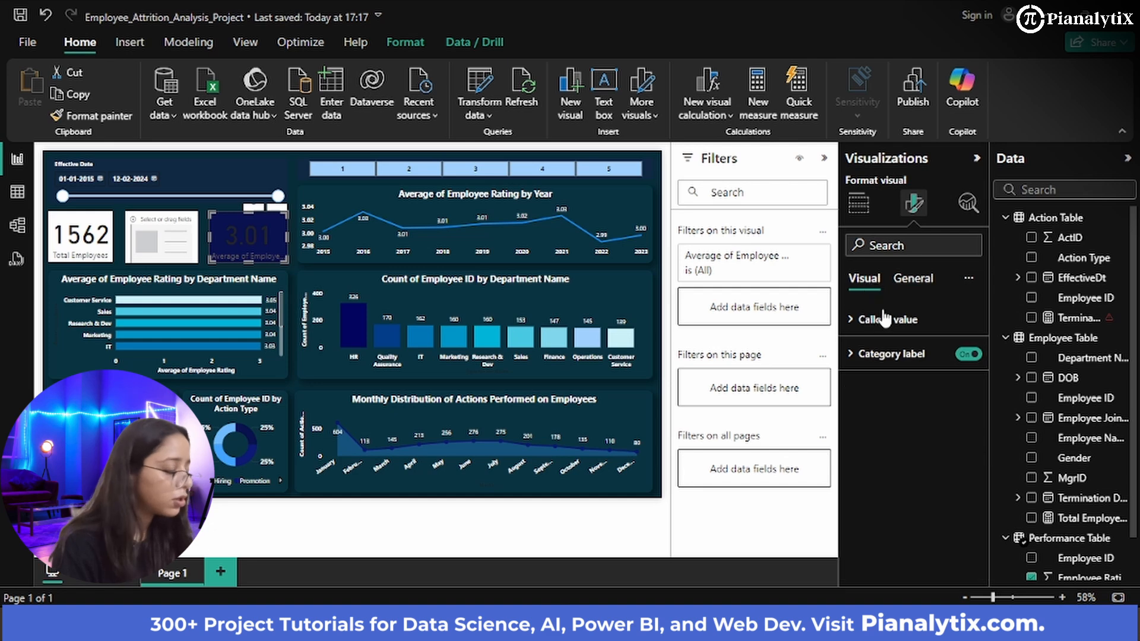
{"action": "left_click", "coordinate": [893, 355]}
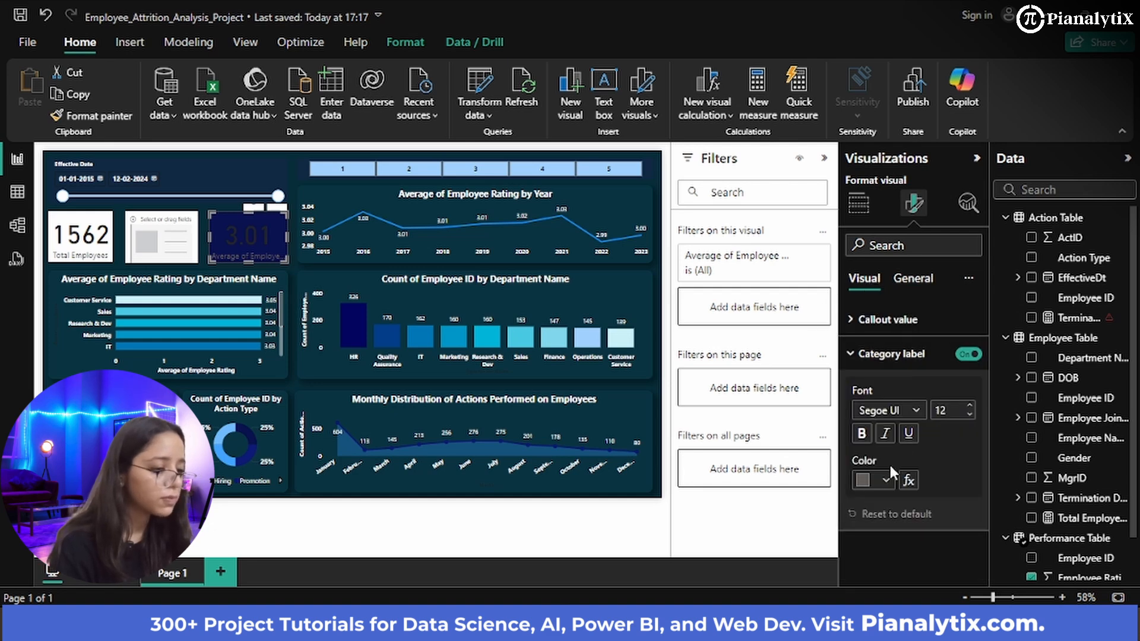
{"action": "left_click", "coordinate": [886, 480]}
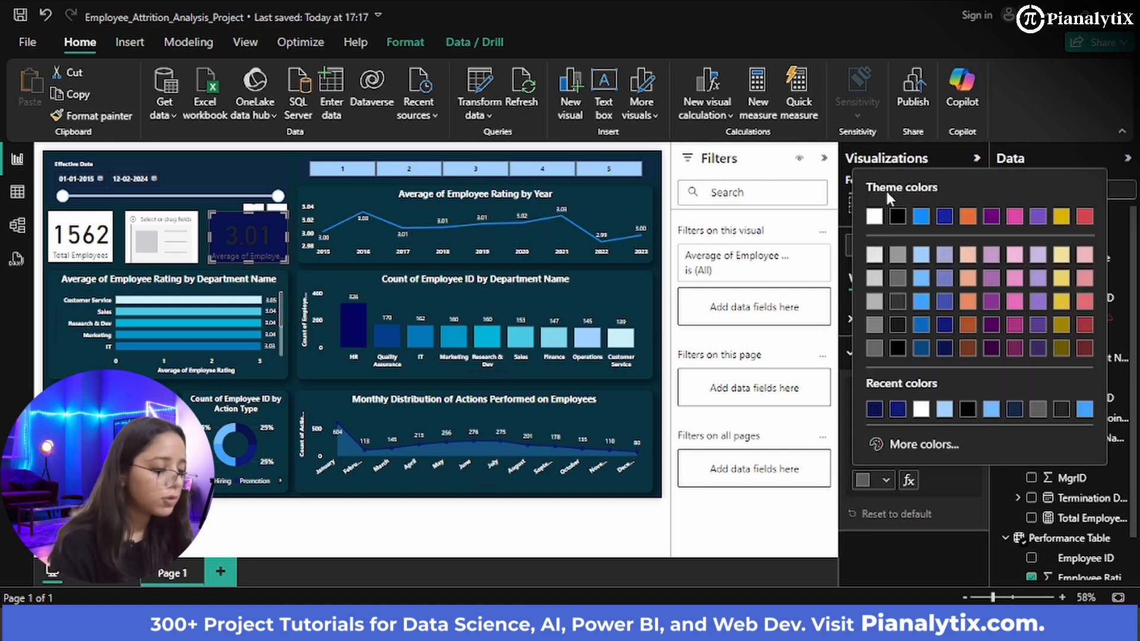
{"action": "left_click", "coordinate": [870, 220]}
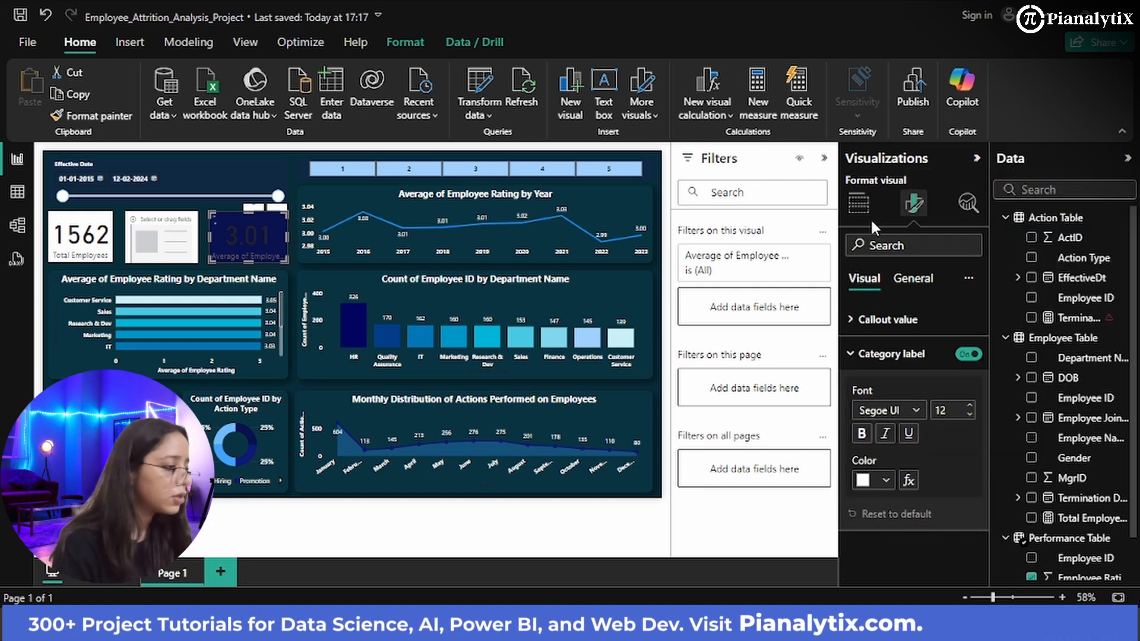
{"action": "left_click", "coordinate": [904, 415]}
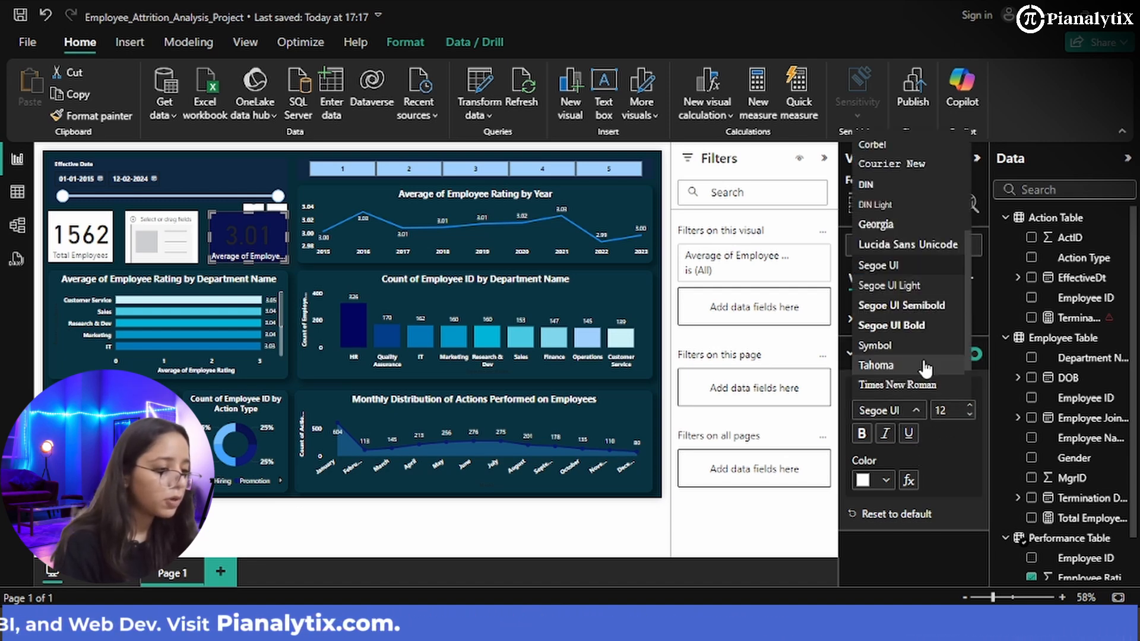
{"action": "left_click", "coordinate": [903, 326]}
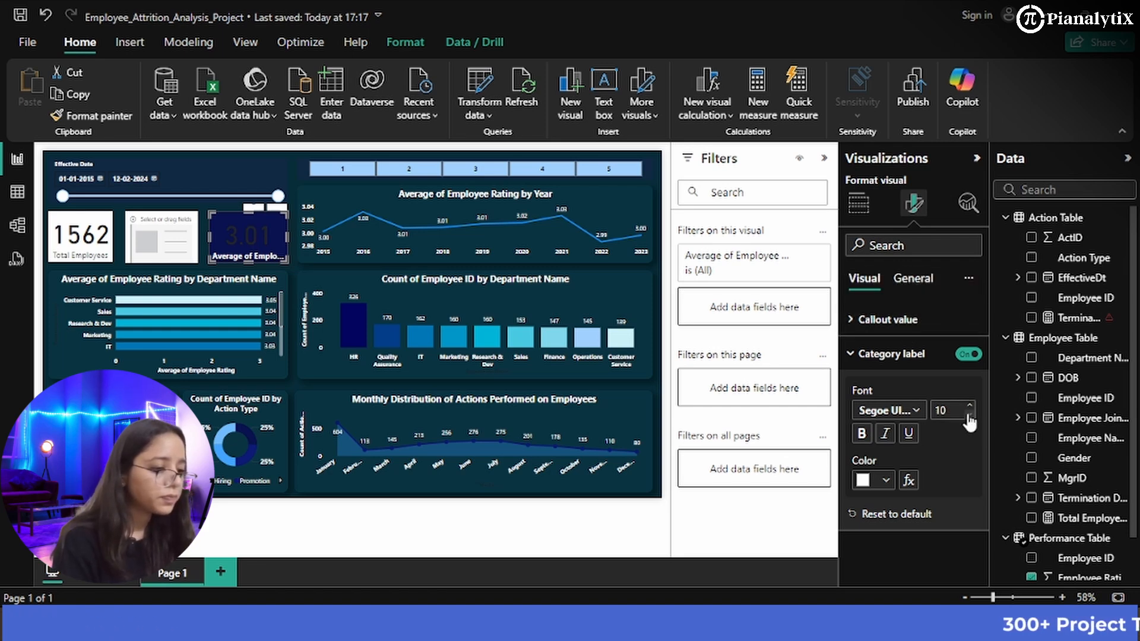
- Format the rating card's callout value in white Segoe UI Bold at size 25, then deselect the card
{"action": "left_click", "coordinate": [912, 319]}
{"action": "left_click", "coordinate": [884, 445]}
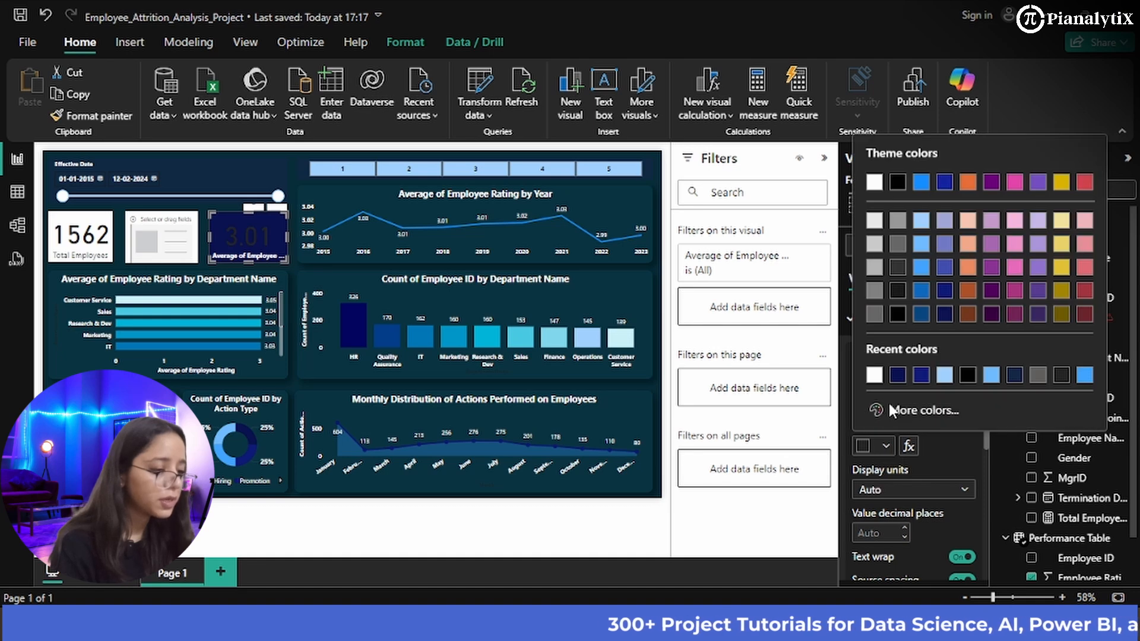
{"action": "left_click", "coordinate": [874, 374]}
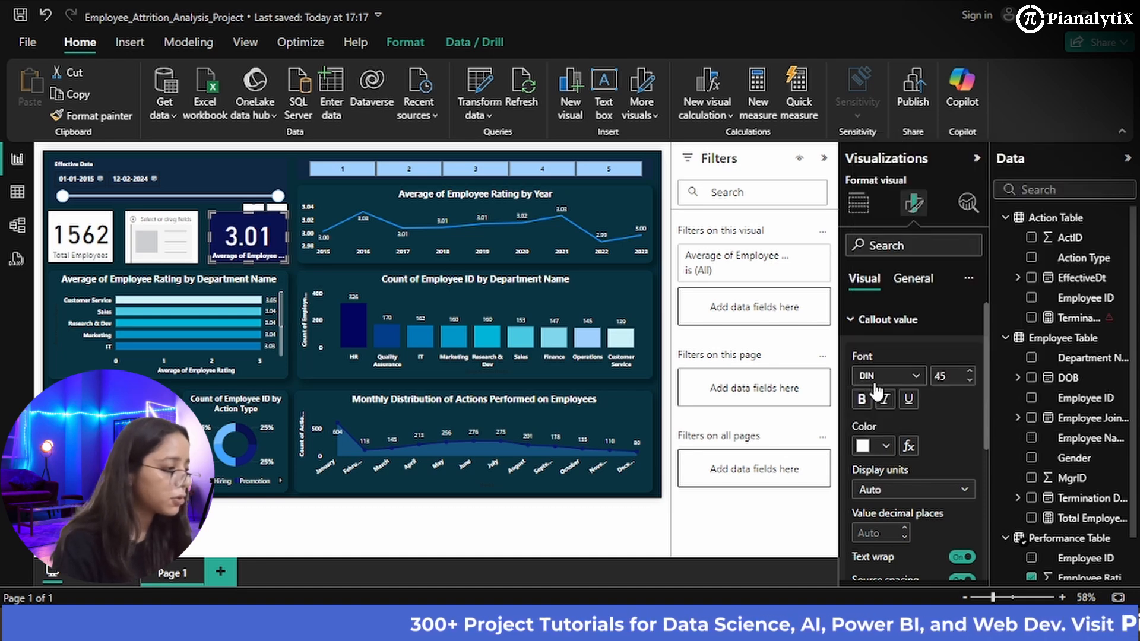
{"action": "left_click", "coordinate": [914, 376]}
{"action": "scroll", "coordinate": [917, 320], "scroll_direction": "down", "scroll_amount": 4}
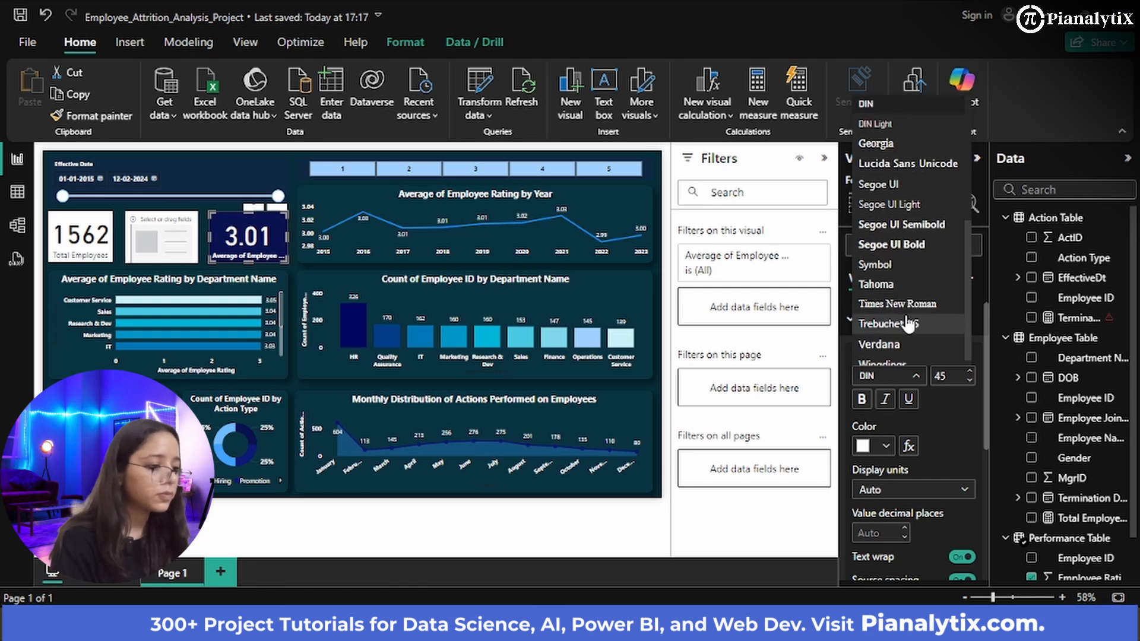
{"action": "left_click", "coordinate": [899, 246]}
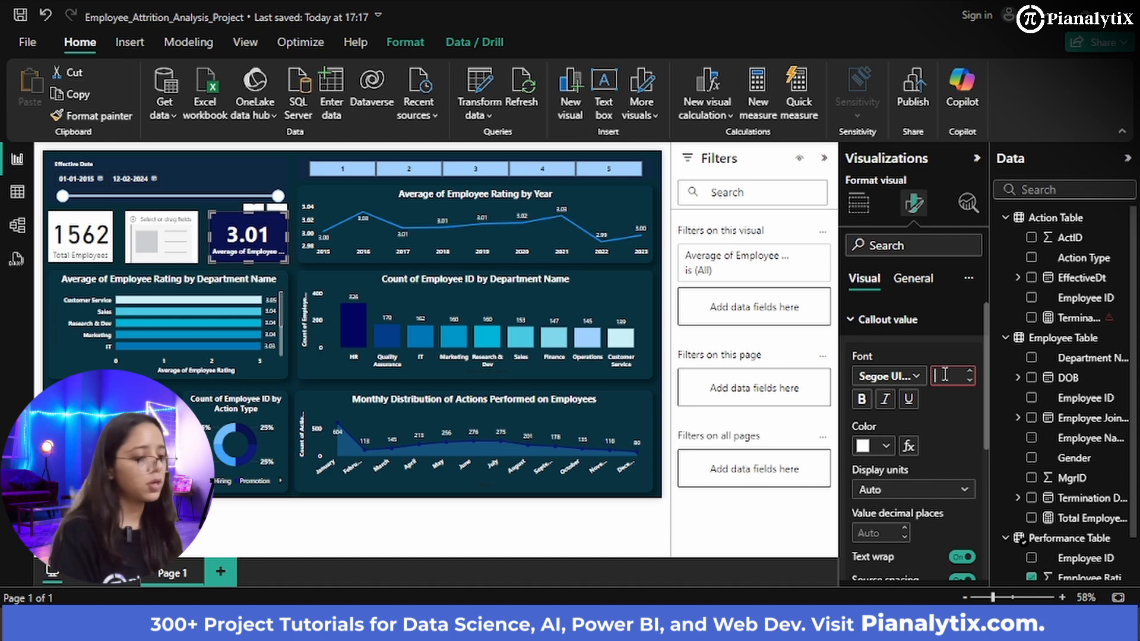
{"action": "key", "text": "BackSpace"}
{"action": "key", "text": "BackSpace"}
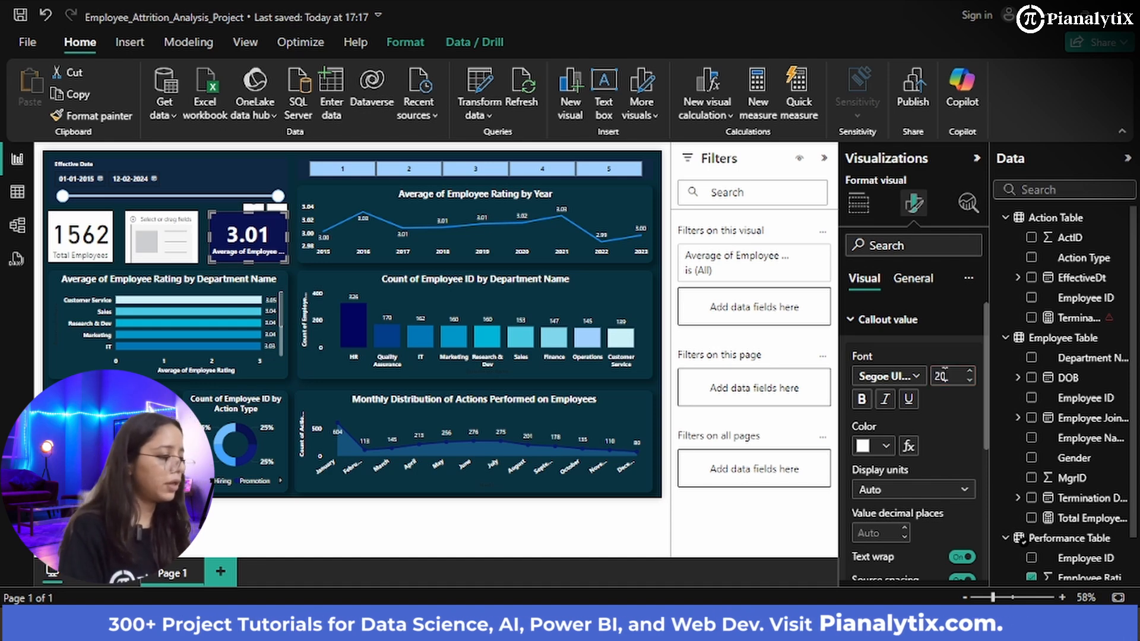
{"action": "type", "text": "25"}
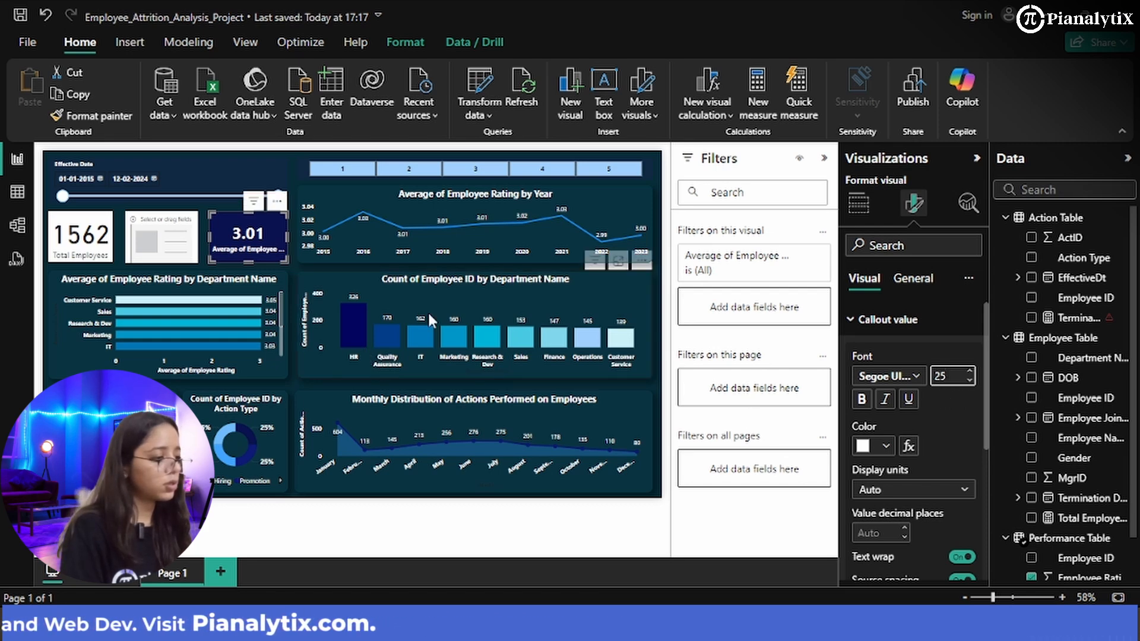
{"action": "left_click", "coordinate": [294, 169]}
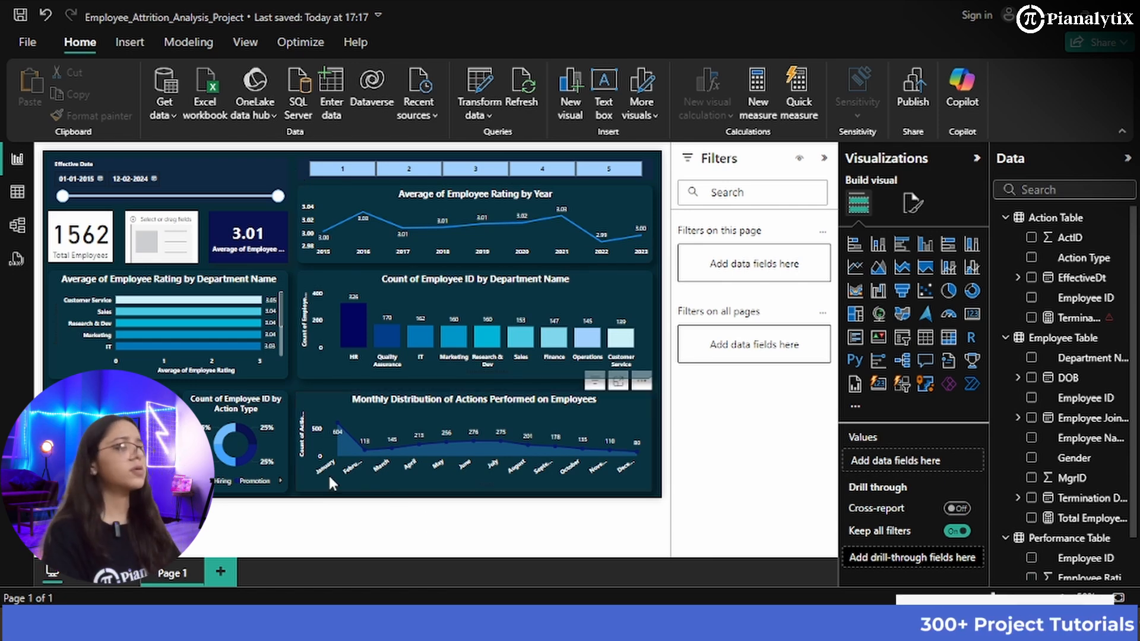
- Copy the Average of Employee Rating card's formatting onto the Total Employees card, then clear the selection
{"action": "left_click", "coordinate": [276, 223]}
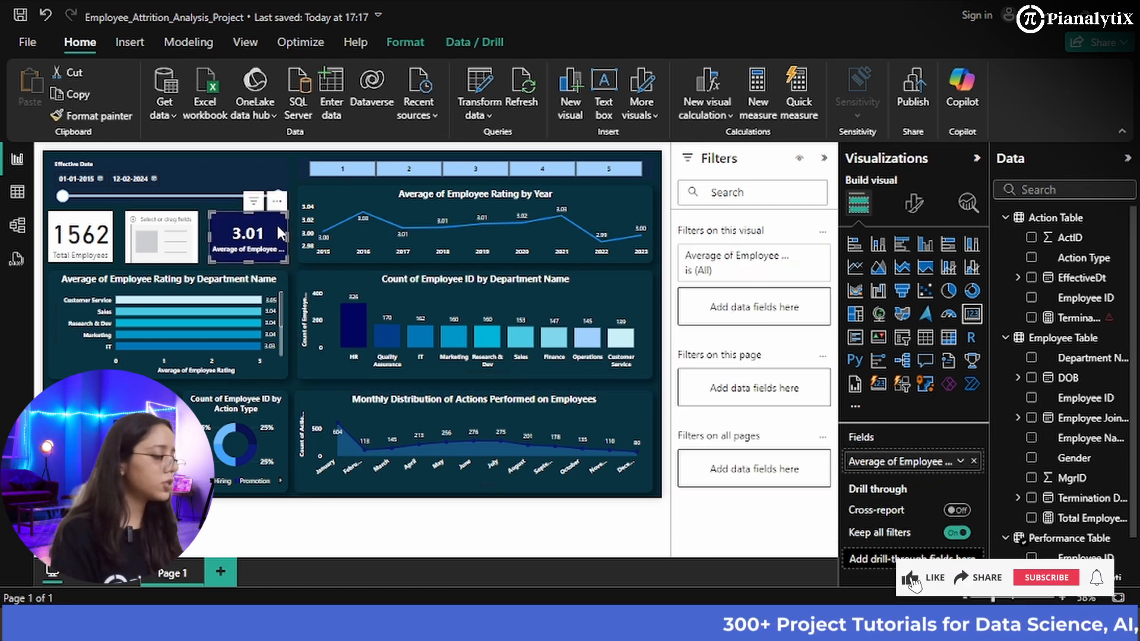
{"action": "left_click", "coordinate": [87, 219]}
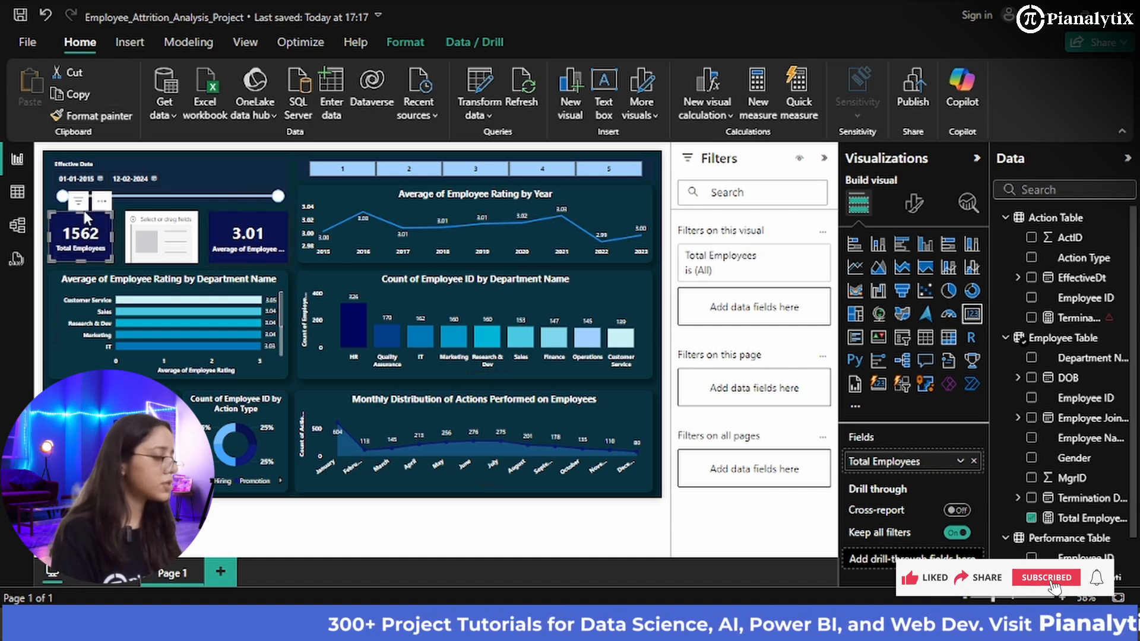
{"action": "left_click", "coordinate": [374, 527]}
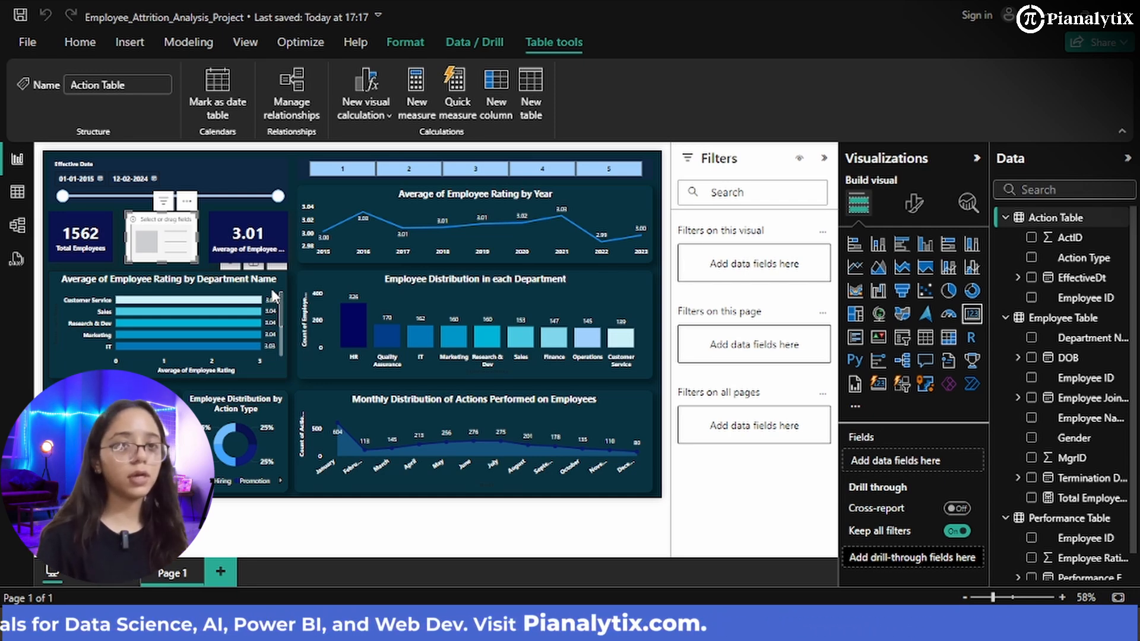
- Create a new measure and begin its formula as Terminated Employees = COUNTROWS(FILTER('Employee Table'
{"action": "left_click", "coordinate": [417, 109]}
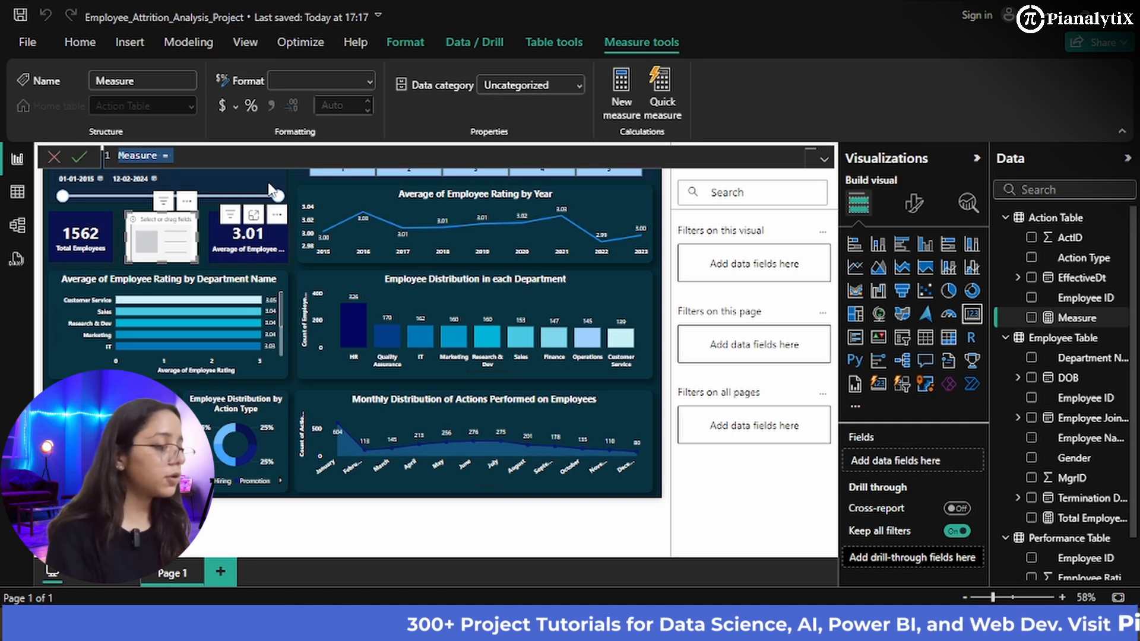
{"action": "key", "text": "BackSpace"}
{"action": "type", "text": "Ter"}
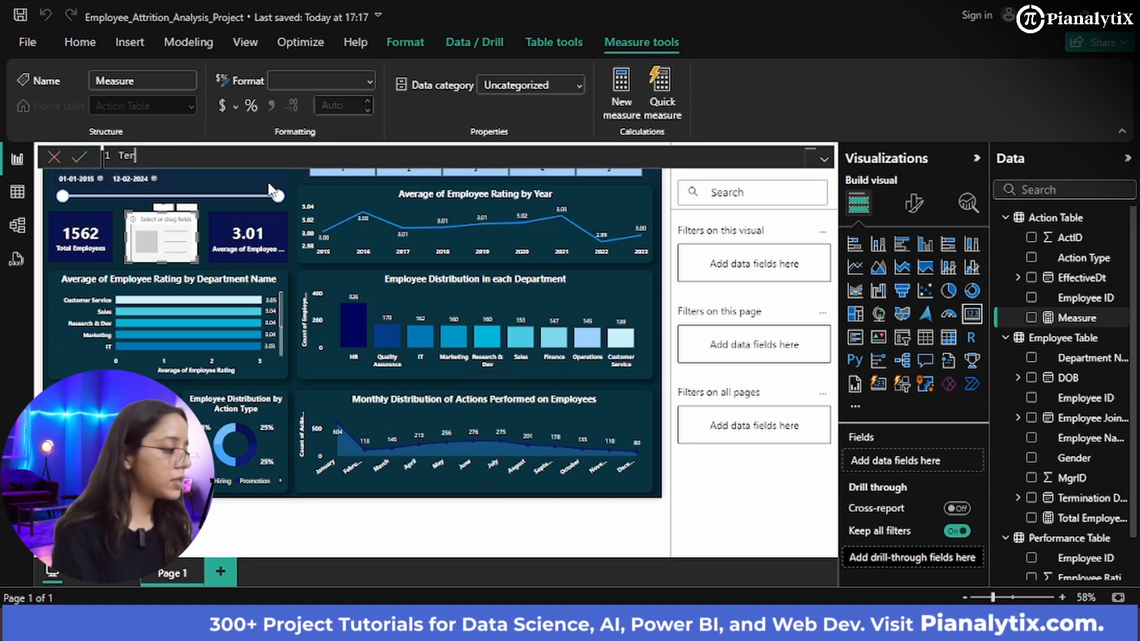
{"action": "type", "text": "minated Employees ="}
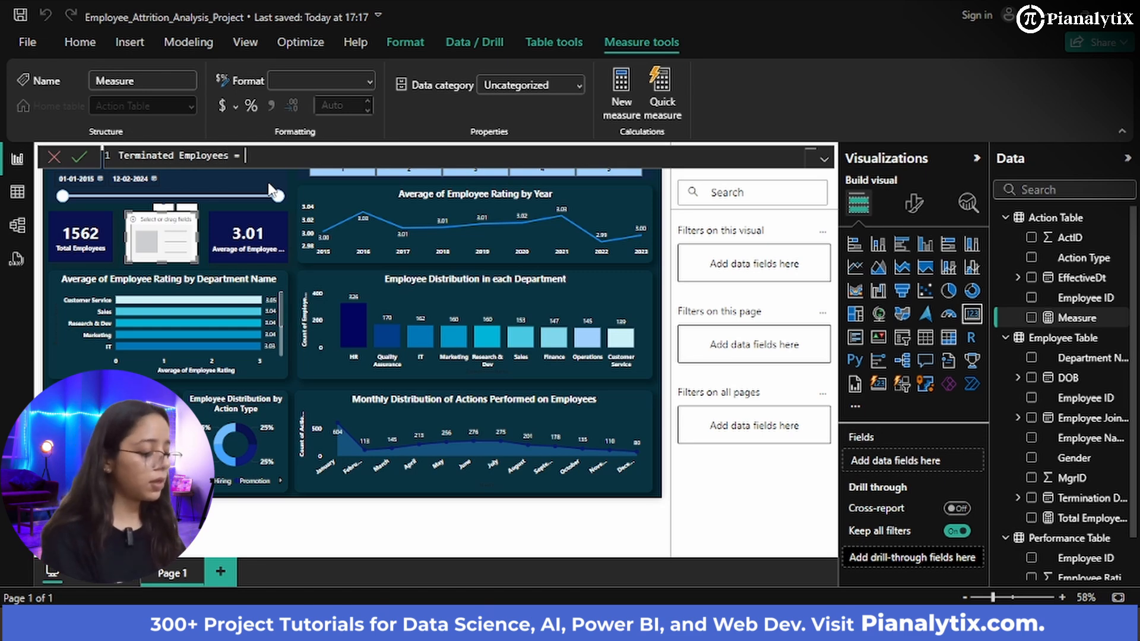
{"action": "type", "text": "COUNTROWS"}
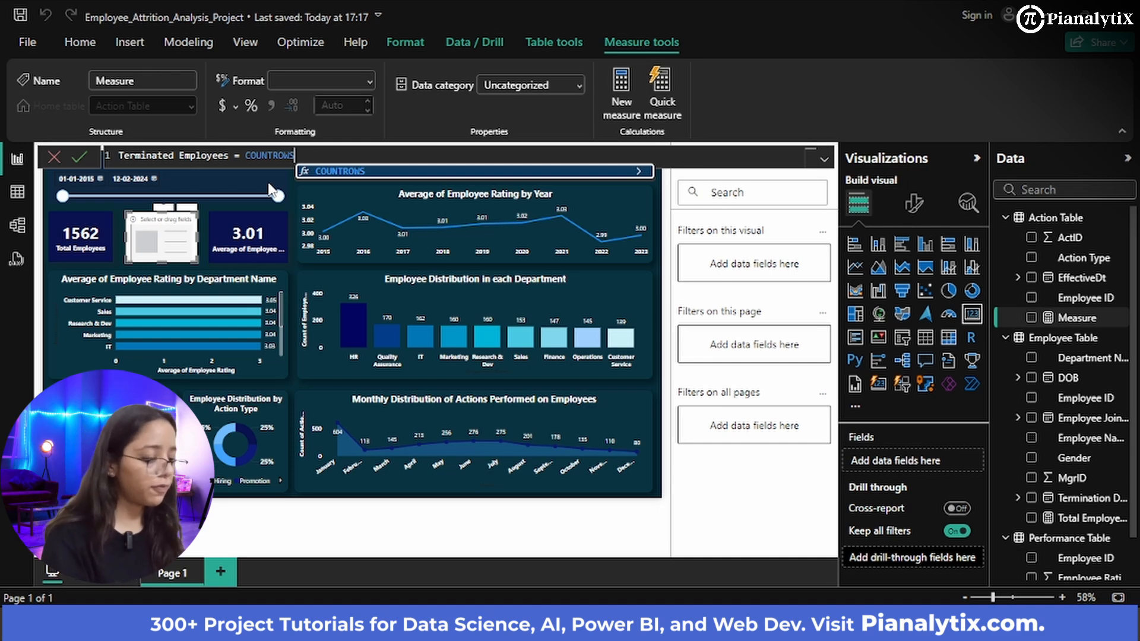
{"action": "type", "text": "(FIL"}
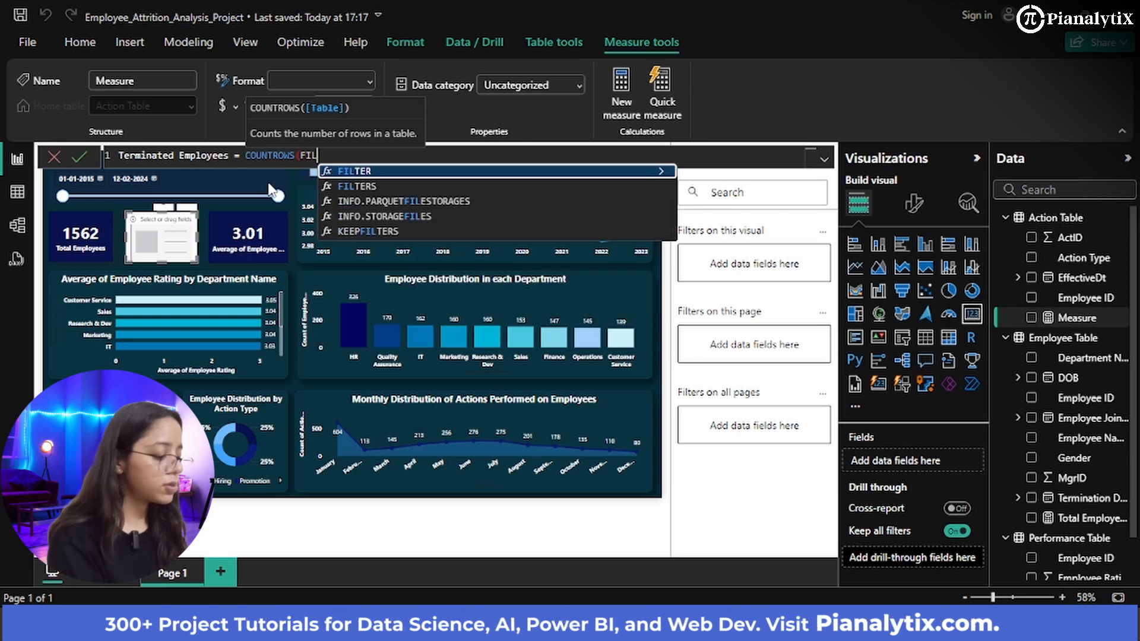
{"action": "type", "text": "TER("}
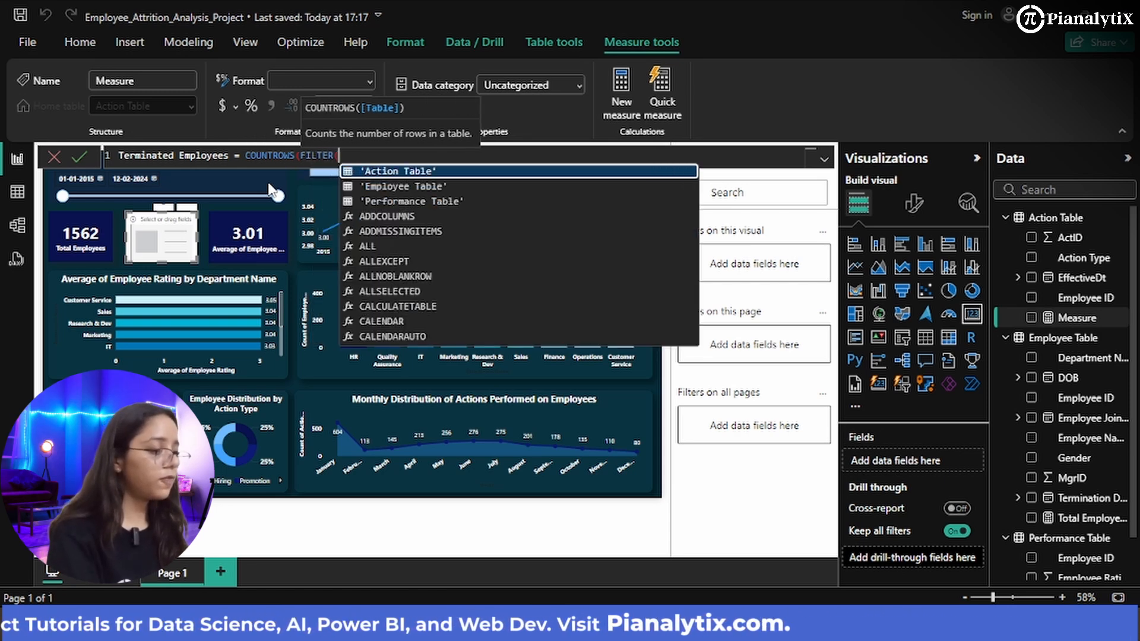
{"action": "key", "text": "Down"}
{"action": "key", "text": "Tab"}
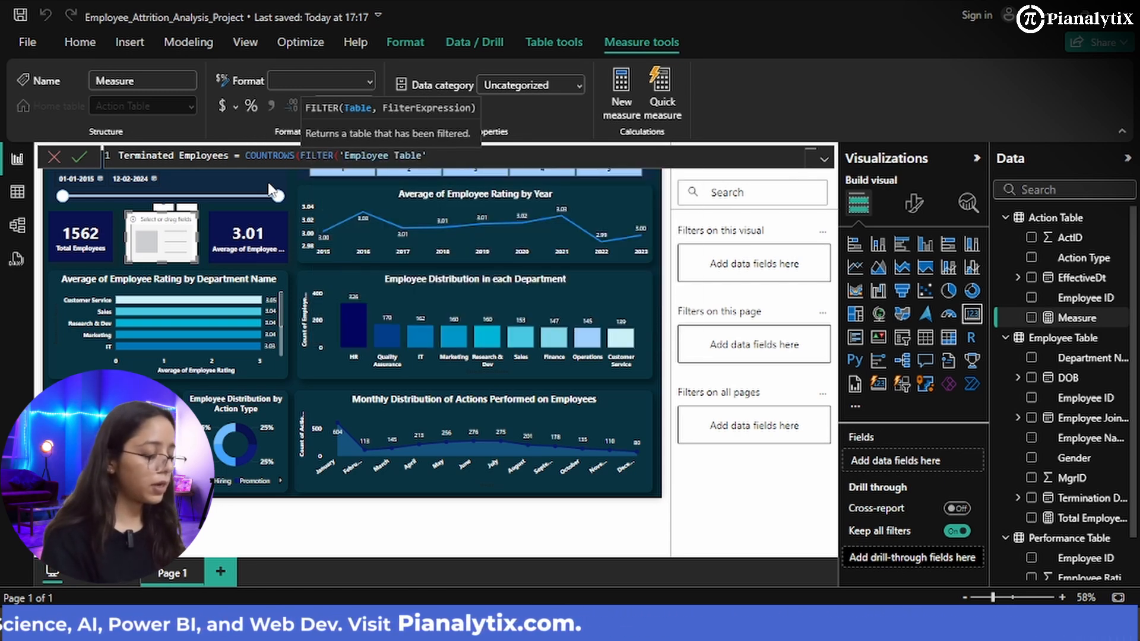
- Add a filter condition to the formula with NOT and ISBLANK on 'Employee Table'[Termination Date]
{"action": "type", "text": ",N"}
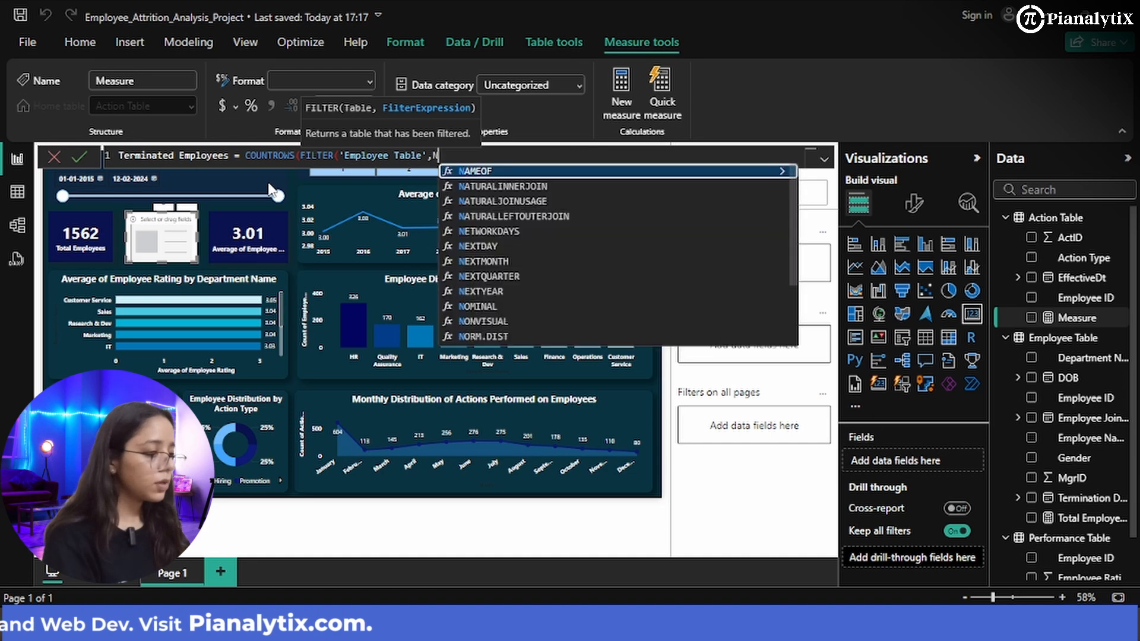
{"action": "type", "text": "OT"}
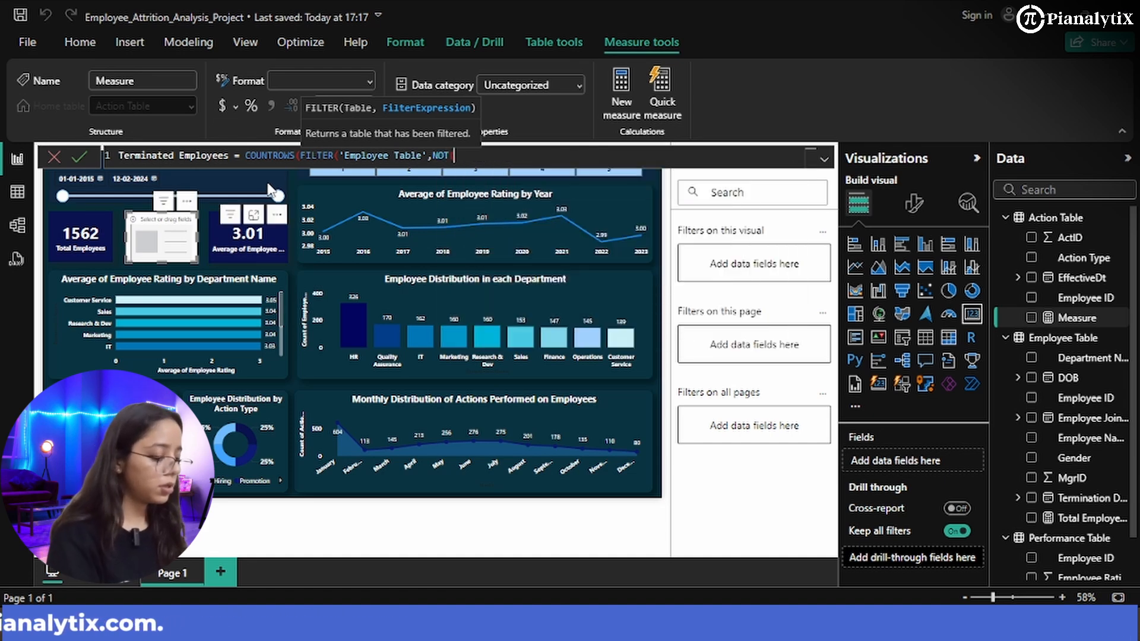
{"action": "type", "text": "(ISB"}
{"action": "key", "text": "Tab"}
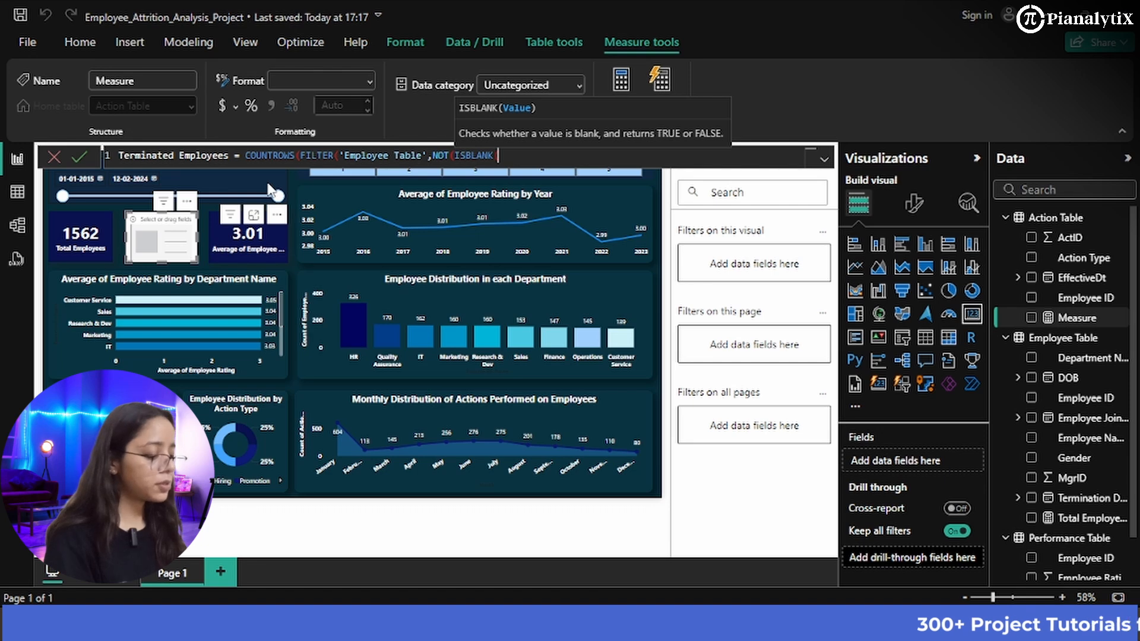
{"action": "type", "text": "EM"}
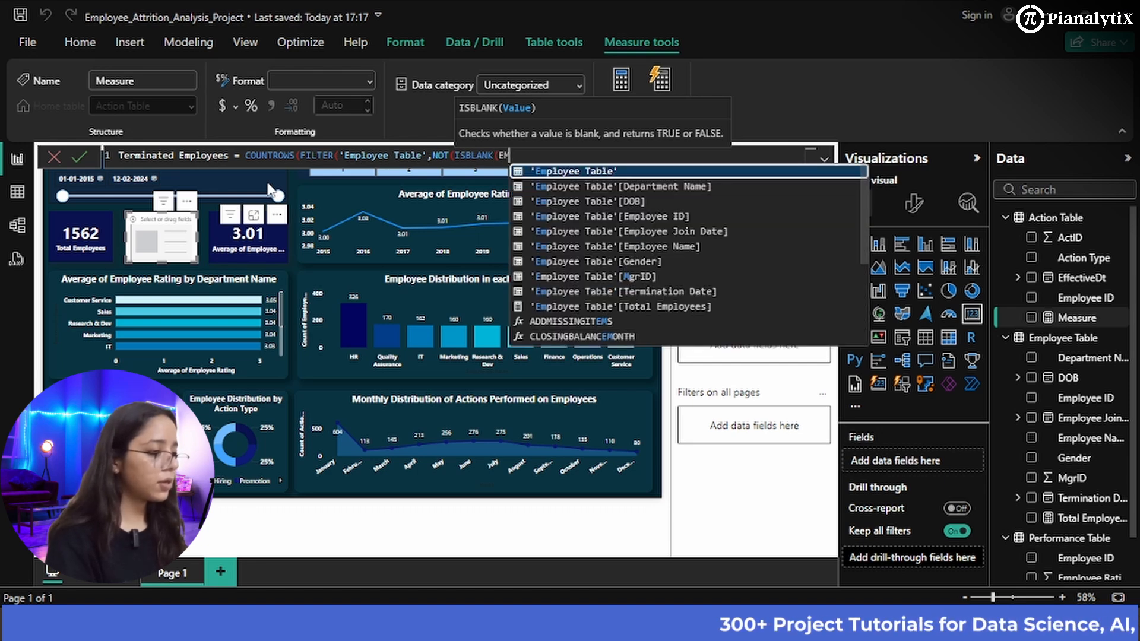
{"action": "key", "text": "Down"}
{"action": "key", "text": "Down"}
{"action": "key", "text": "Down"}
{"action": "key", "text": "Down"}
{"action": "key", "text": "Down"}
{"action": "key", "text": "Down"}
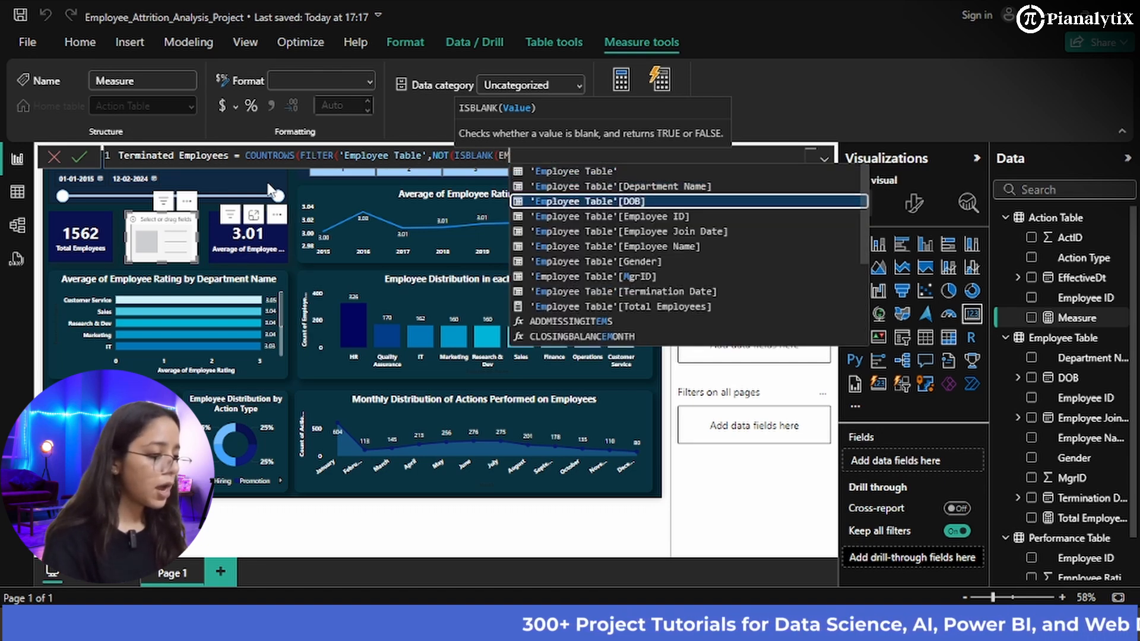
{"action": "key", "text": "Down"}
{"action": "key", "text": "Down"}
{"action": "key", "text": "Tab"}
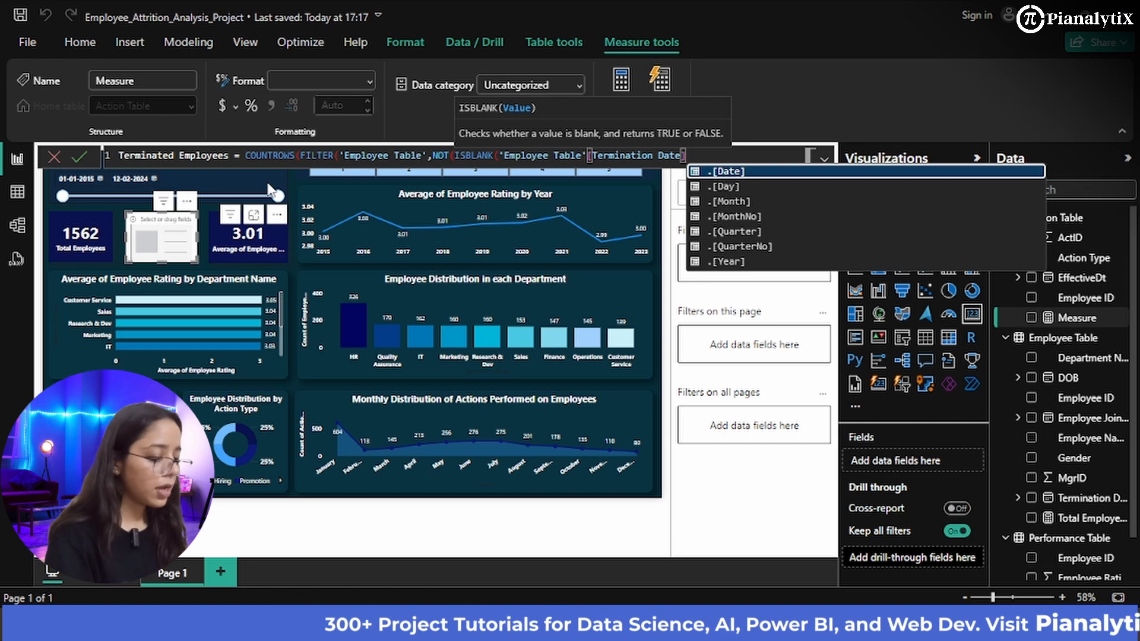
- Close the formula's parentheses, commit the Terminated Employees measure, and set its home table to Employee Table
{"action": "type", "text": ")))"}
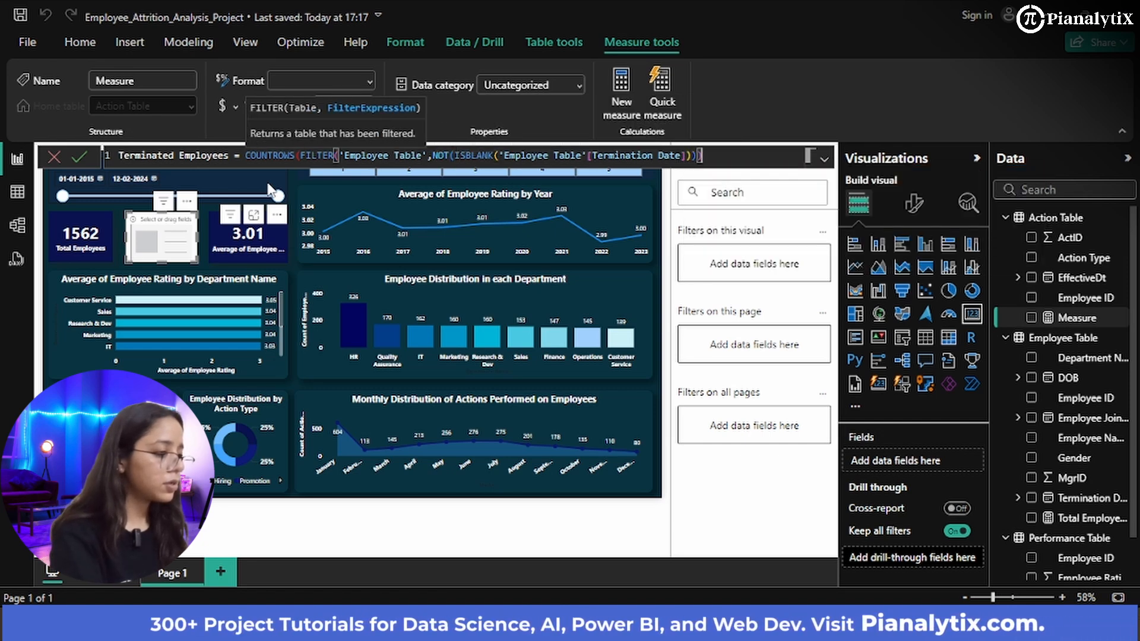
{"action": "type", "text": ")"}
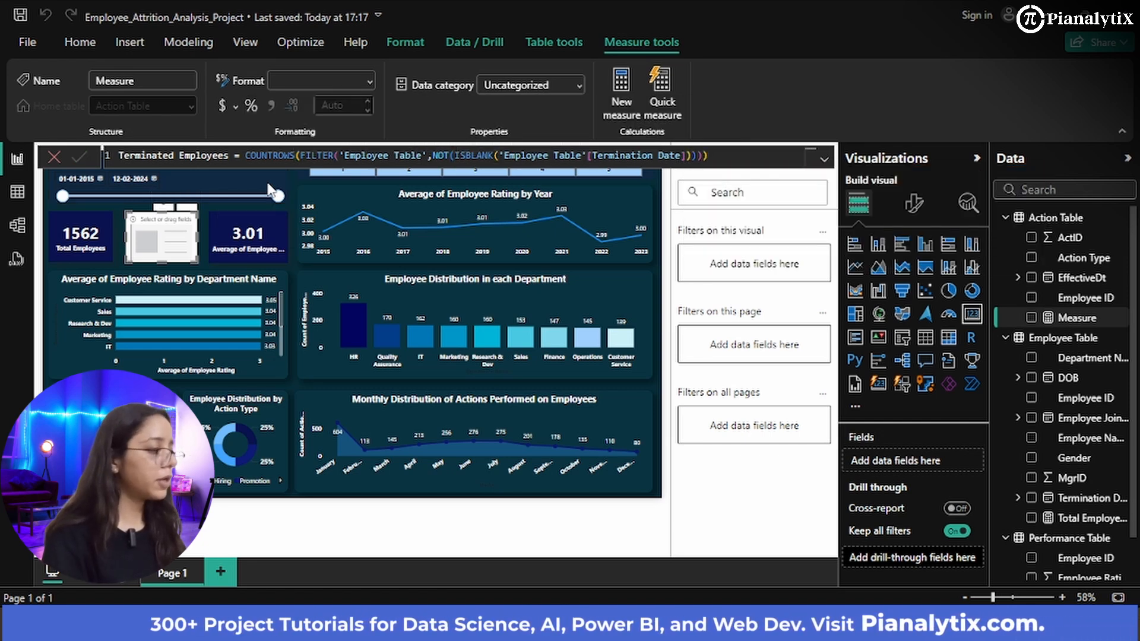
{"action": "key", "text": "Return"}
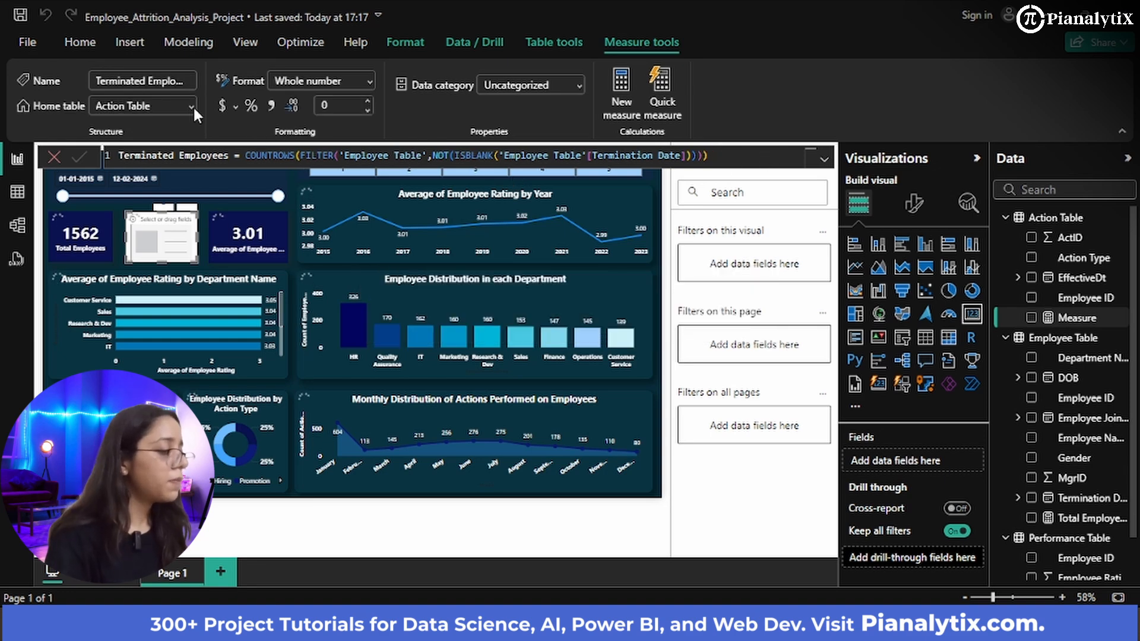
{"action": "left_click", "coordinate": [194, 108]}
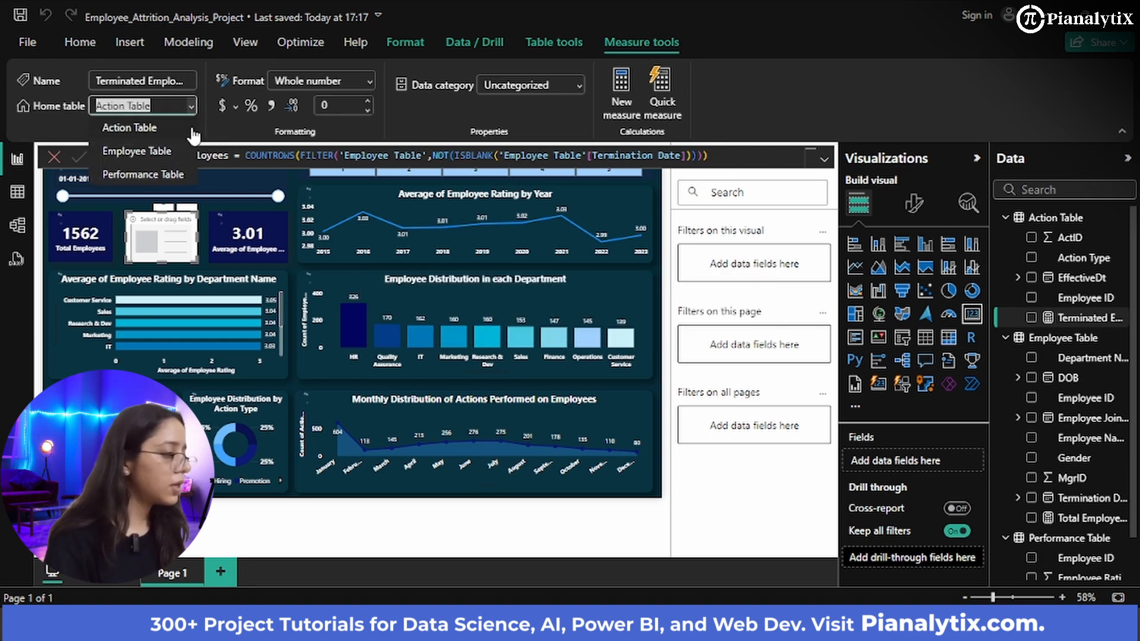
{"action": "left_click", "coordinate": [177, 153]}
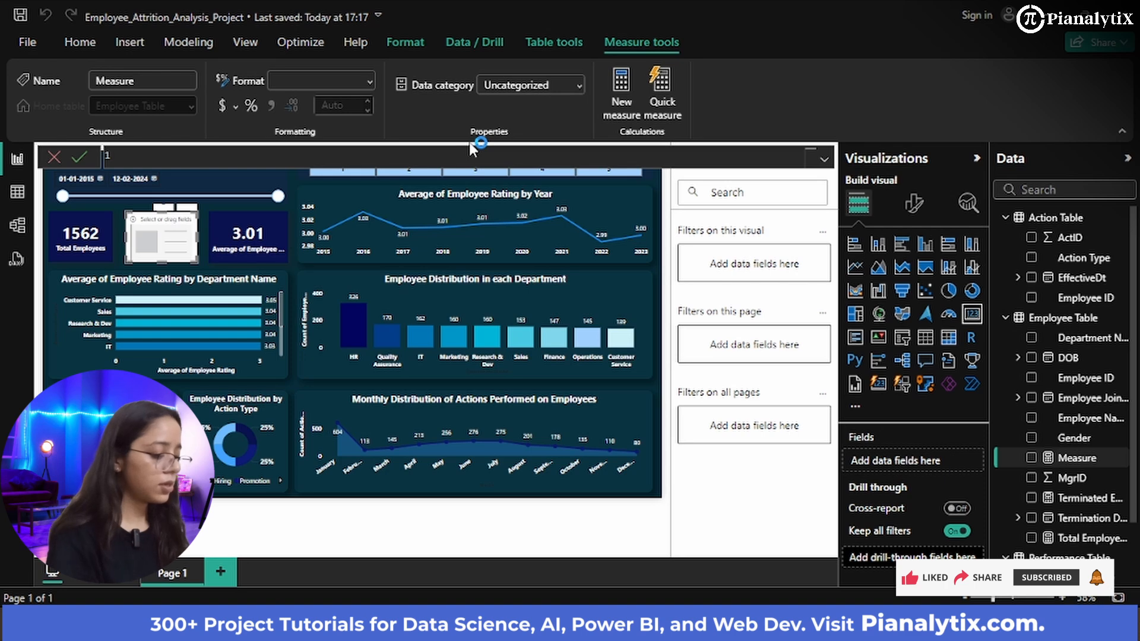
- Begin the new measure's formula as Employee Churn Rate = DIVIDE([Terminated Employees],
{"action": "type", "text": "ee Churn"}
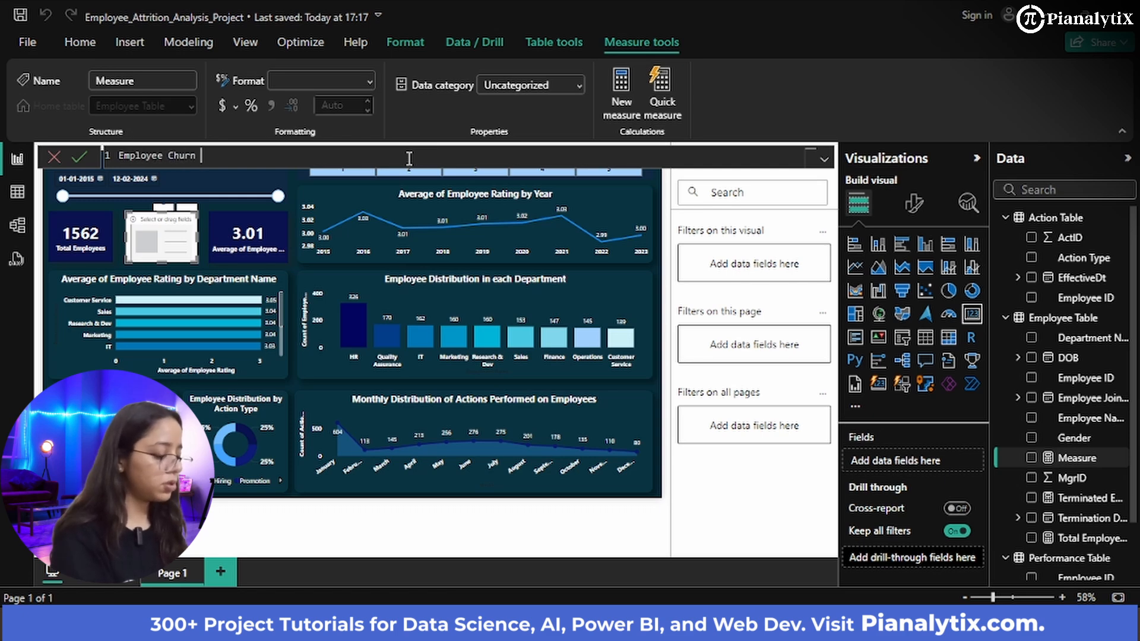
{"action": "type", "text": "mployee Churn Rate ="}
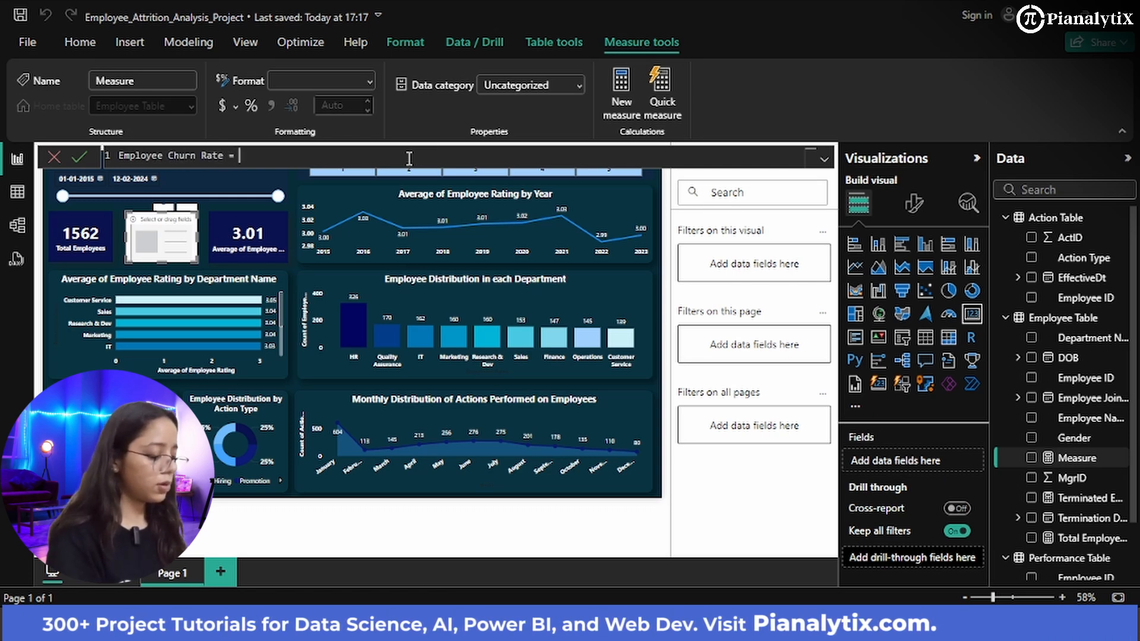
{"action": "type", "text": " DIVIDE"}
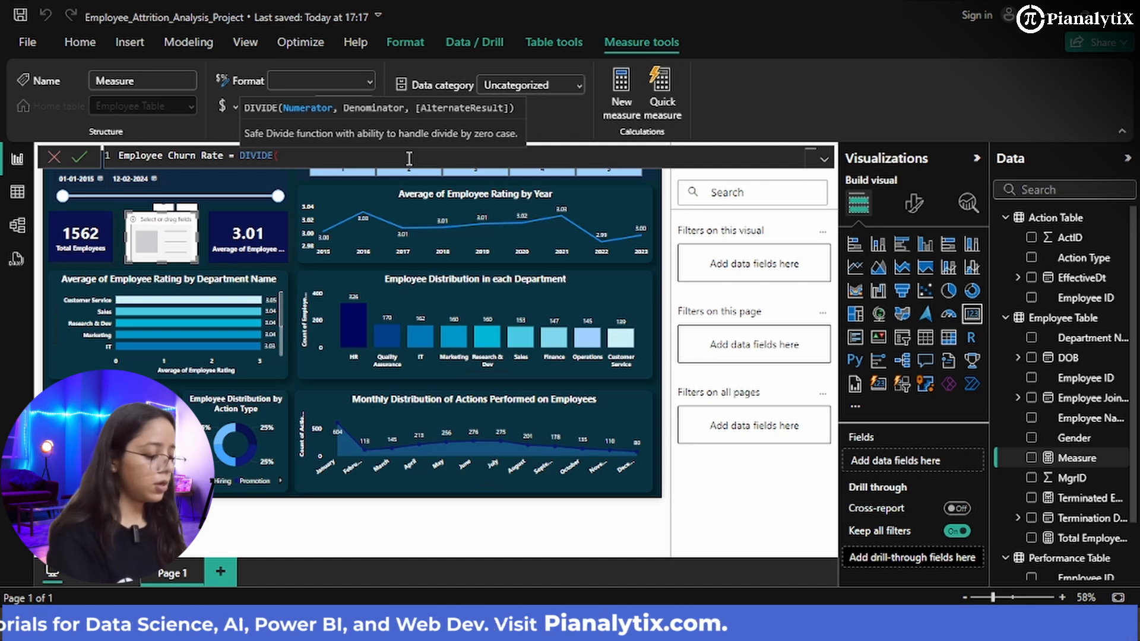
{"action": "type", "text": "(Termi"}
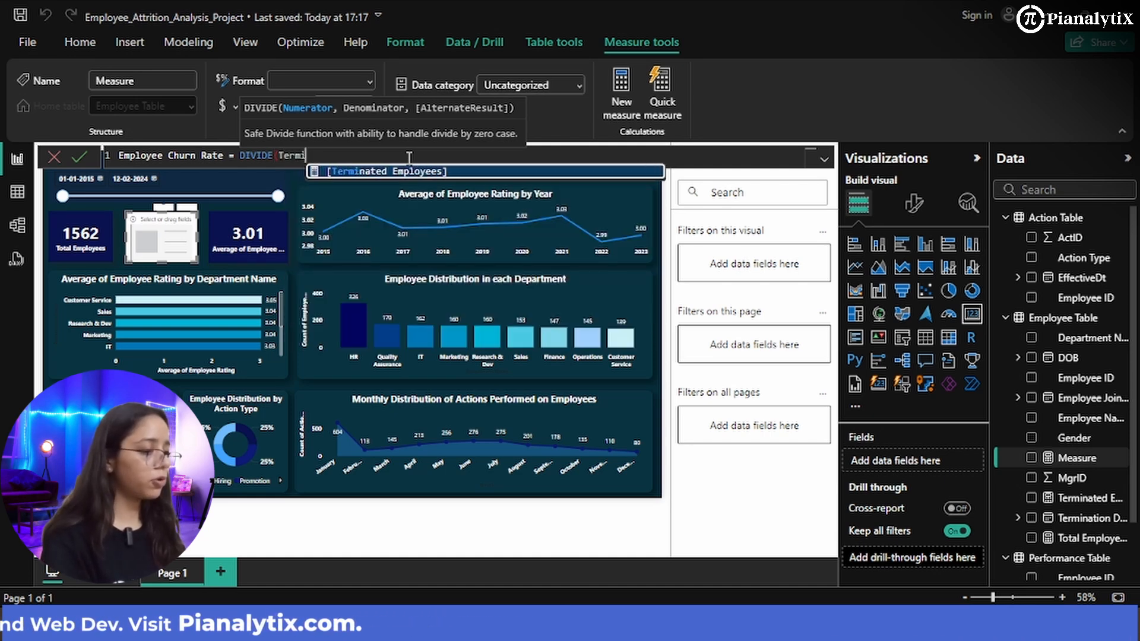
{"action": "key", "text": "Tab"}
{"action": "type", "text": ","}
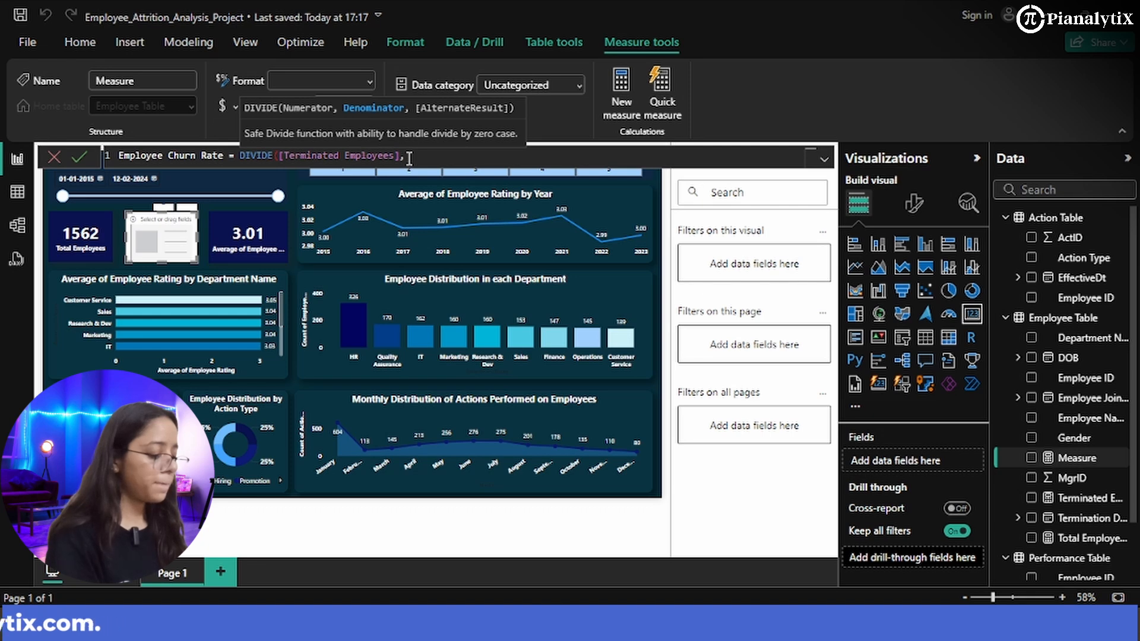
- Complete the DIVIDE formula with [Total Employees] as denominator and 0 as alternate result, then commit the measure
{"action": "type", "text": "[Tot"}
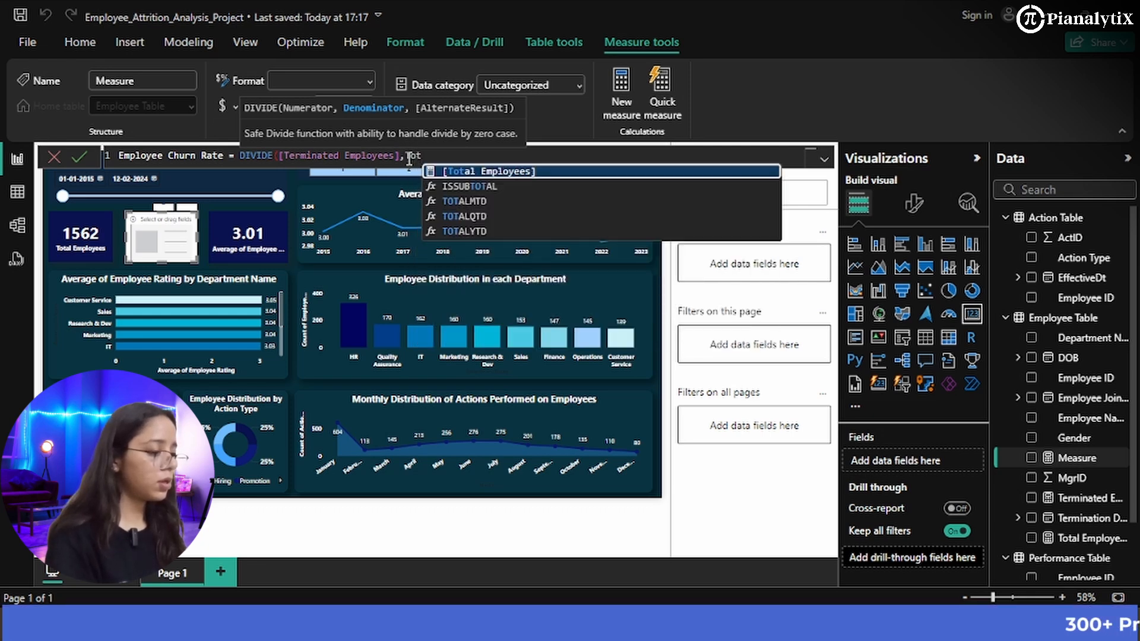
{"action": "key", "text": "Tab"}
{"action": "type", "text": ",0"}
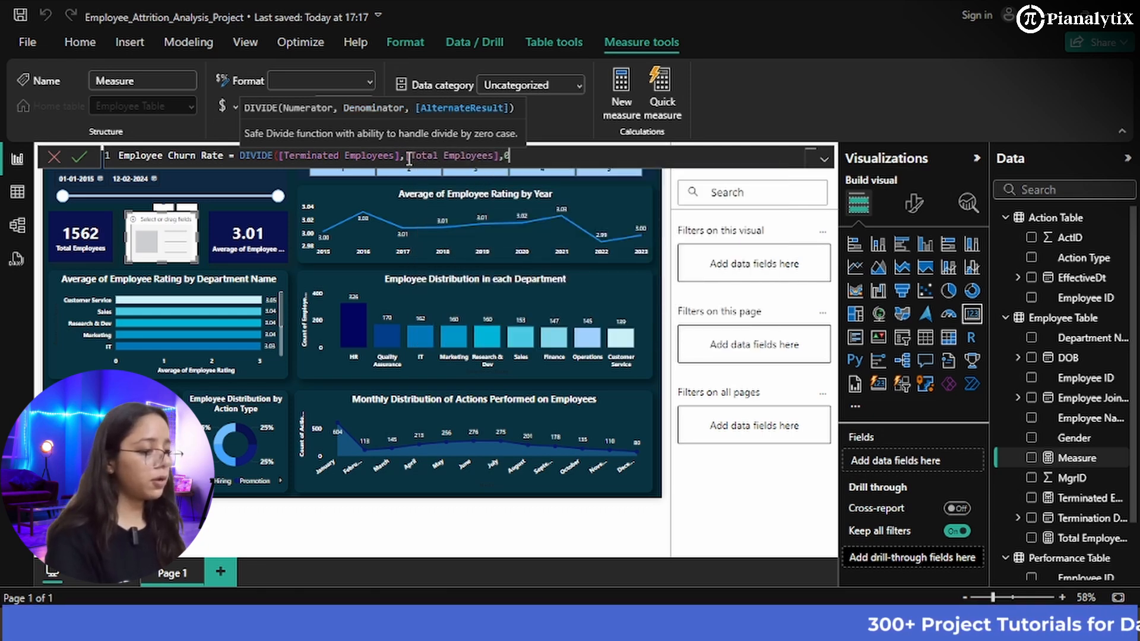
{"action": "type", "text": ")"}
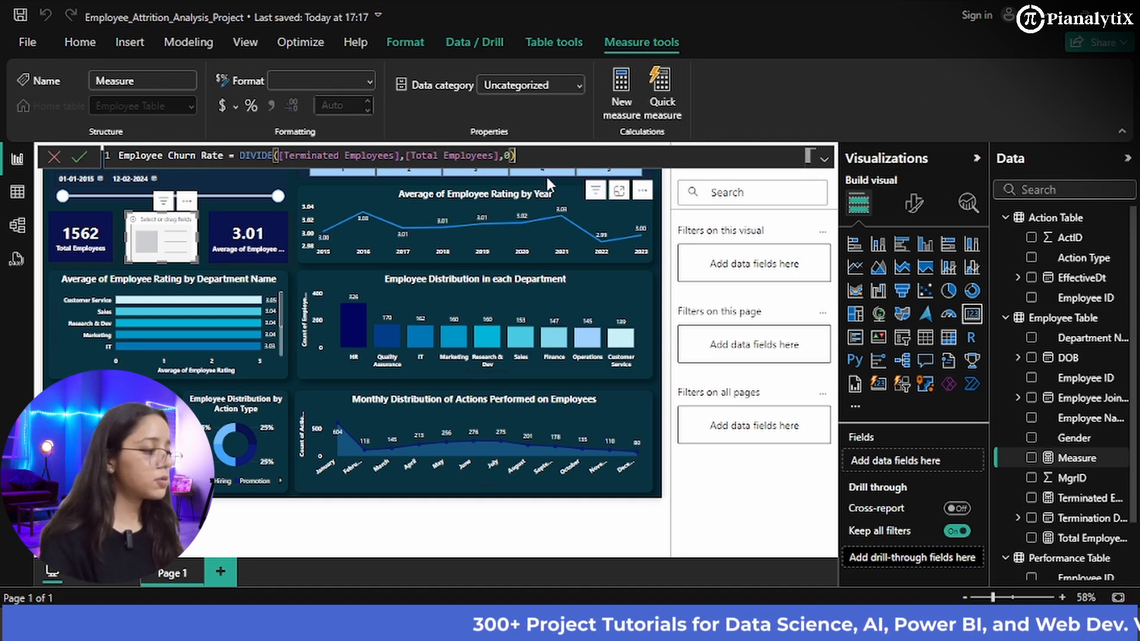
{"action": "left_click", "coordinate": [81, 157]}
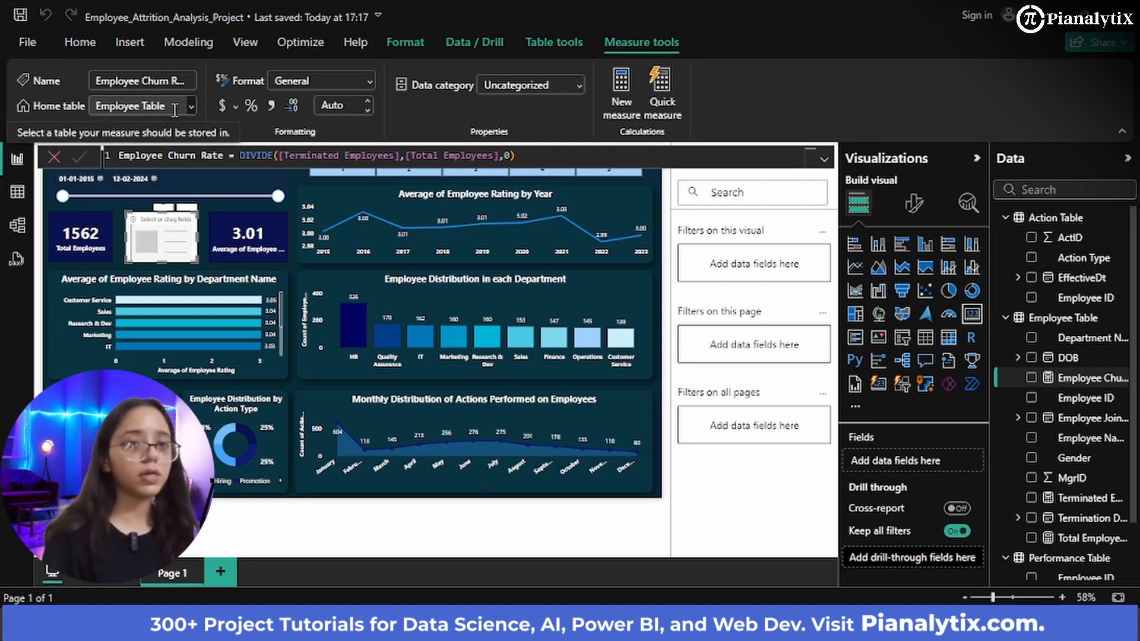
{"action": "left_click", "coordinate": [537, 155]}
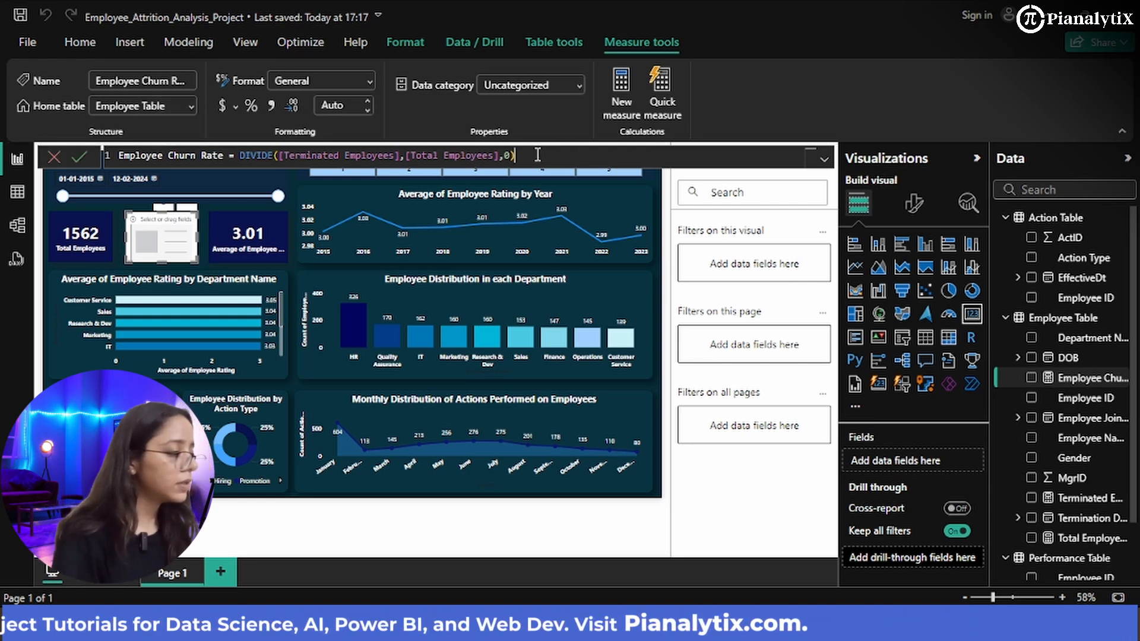
{"action": "left_click", "coordinate": [85, 156]}
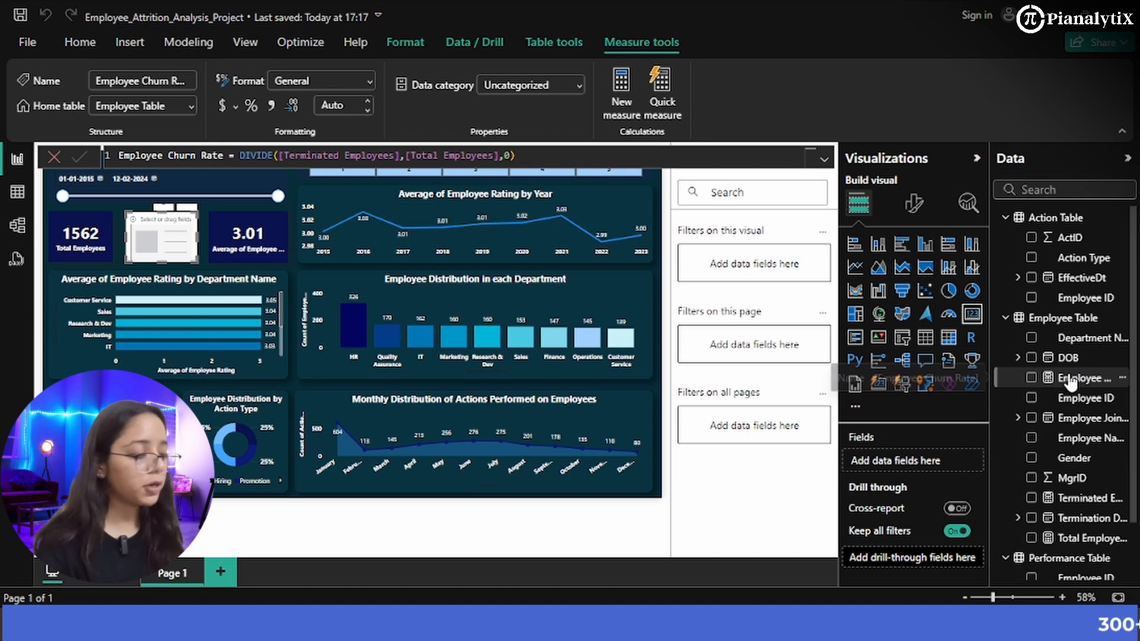
- Add Employee Churn Rate to the empty card and format the measure as Percentage with 0 decimal places
{"action": "left_click_drag", "start_coordinate": [1070, 383], "coordinate": [224, 254]}
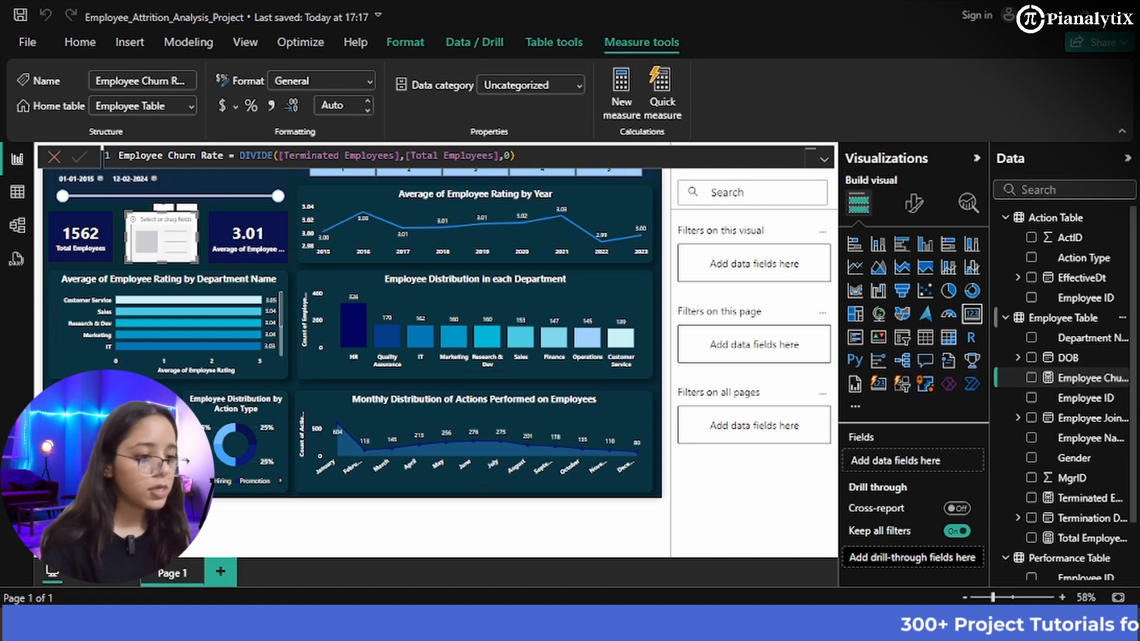
{"action": "left_click_drag", "start_coordinate": [1071, 378], "coordinate": [945, 461]}
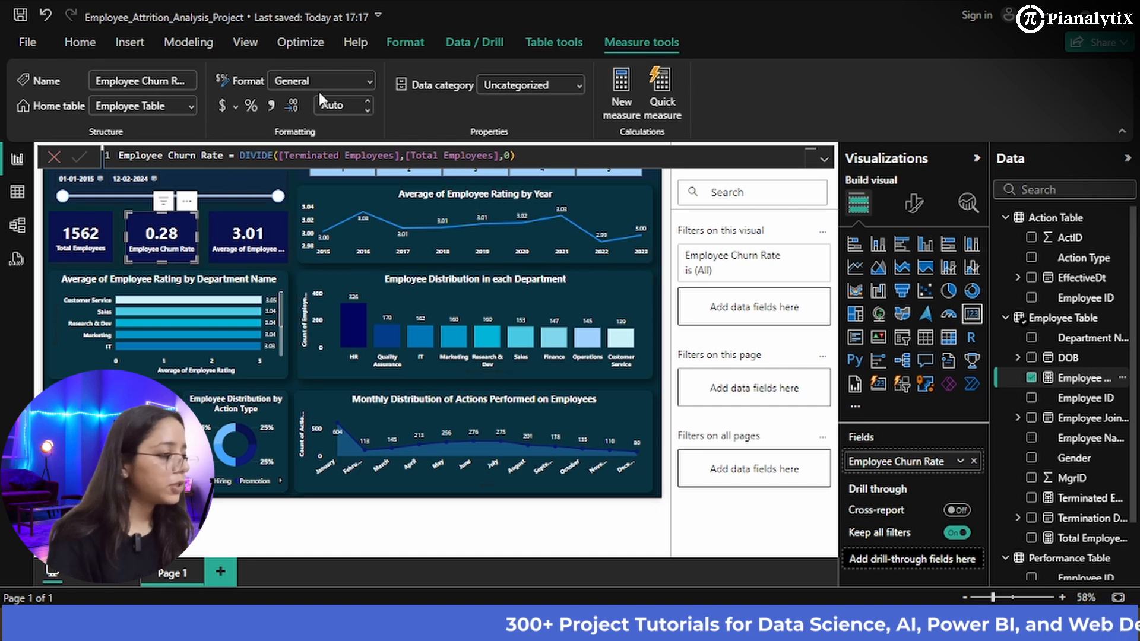
{"action": "left_click", "coordinate": [370, 81]}
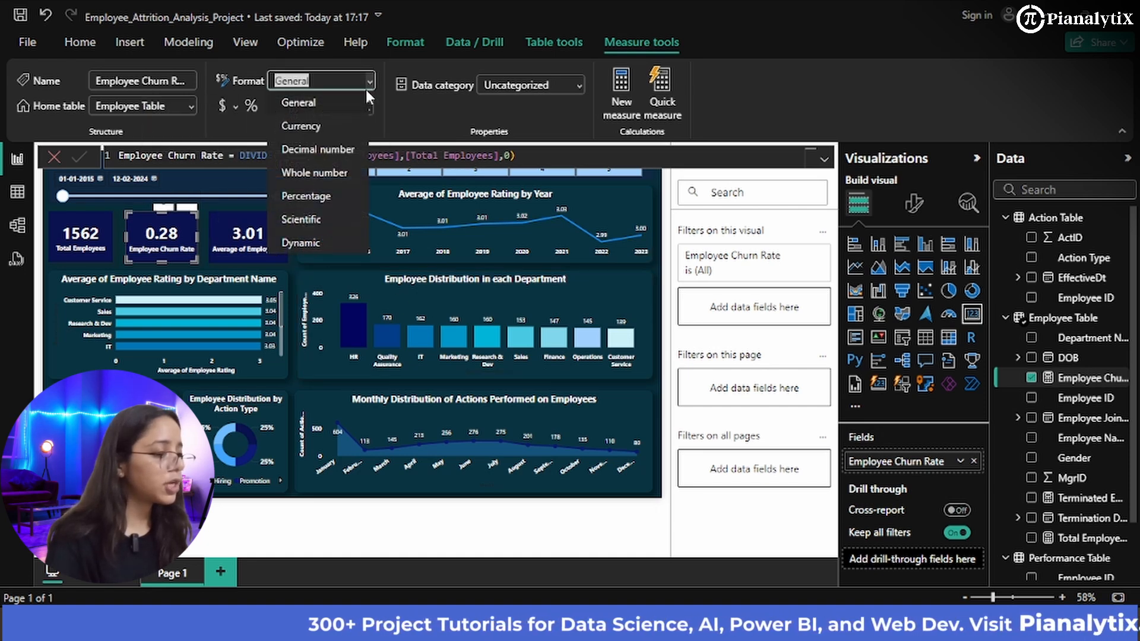
{"action": "left_click", "coordinate": [330, 197]}
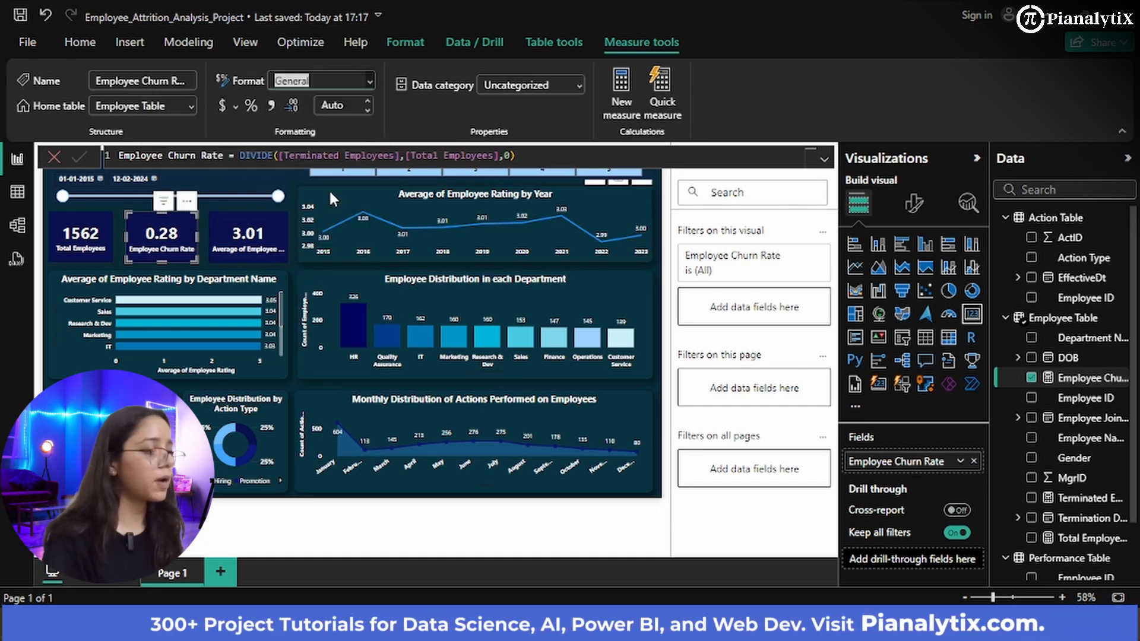
{"action": "left_click", "coordinate": [369, 109]}
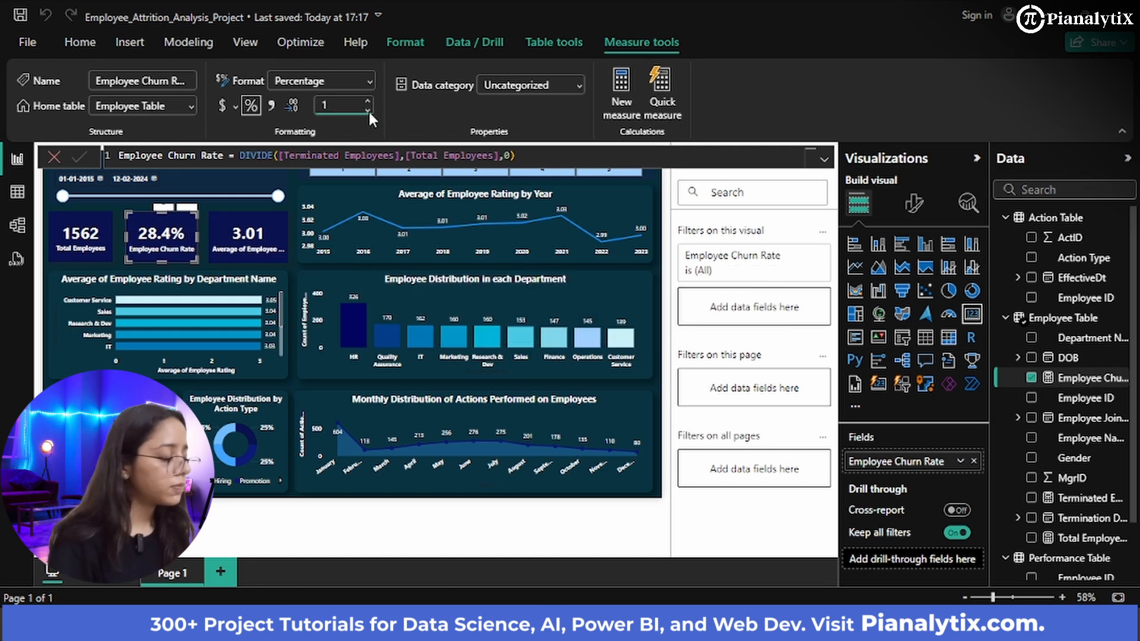
{"action": "left_click", "coordinate": [368, 110]}
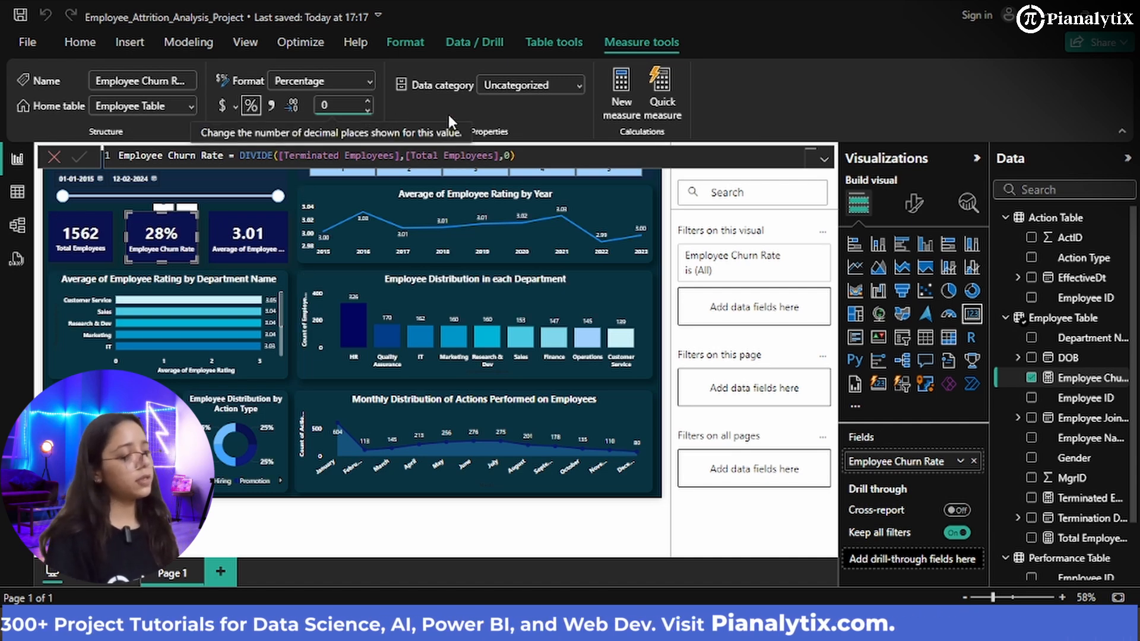
{"action": "left_click", "coordinate": [326, 519]}
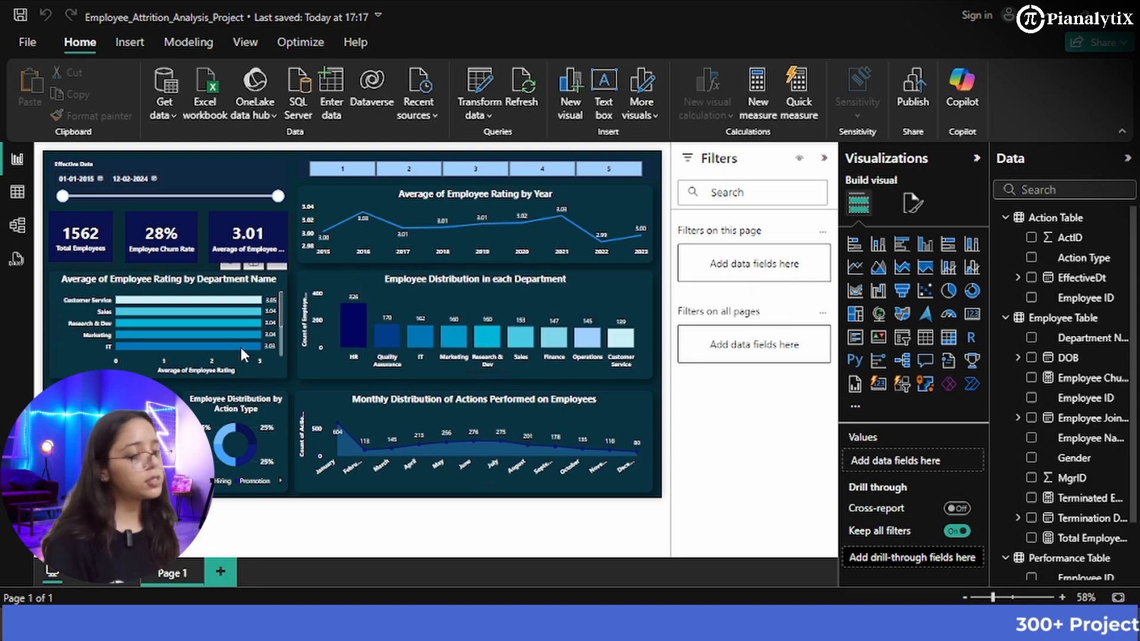
- Insert the star-removebg-preview image from the images folder onto the report page
{"action": "left_click", "coordinate": [122, 43]}
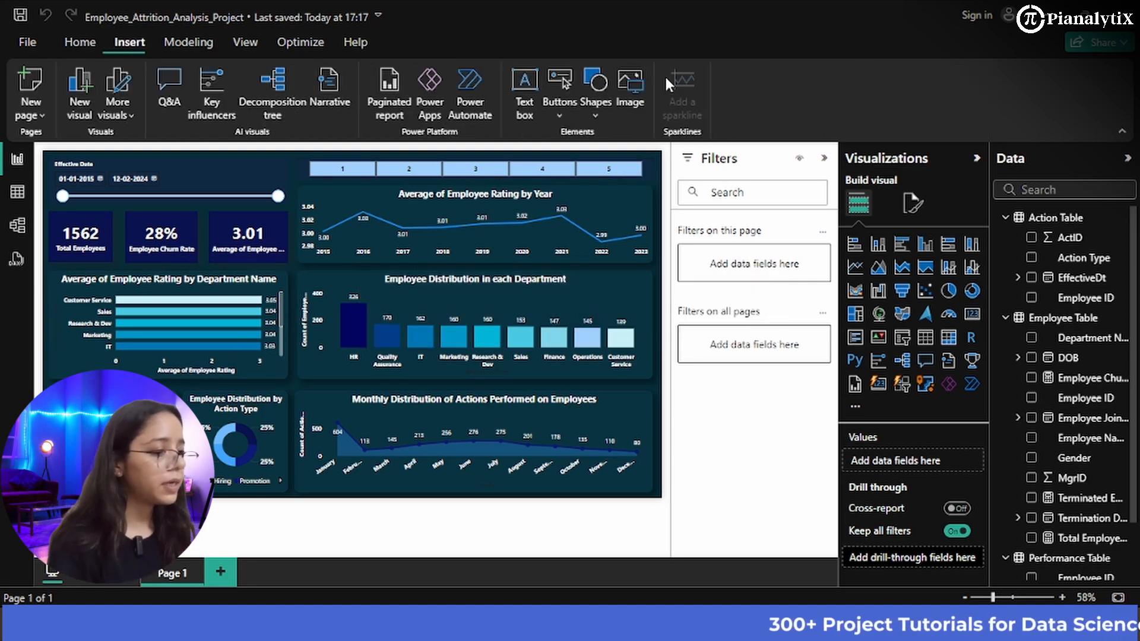
{"action": "left_click", "coordinate": [617, 100]}
{"action": "left_click", "coordinate": [550, 13]}
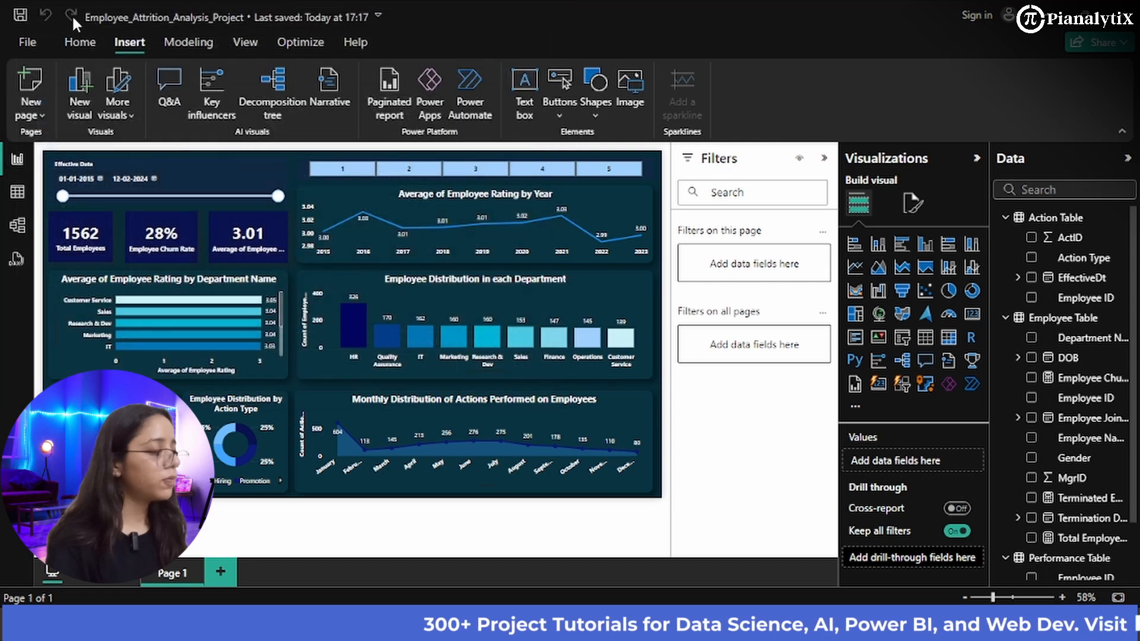
{"action": "left_click", "coordinate": [630, 108]}
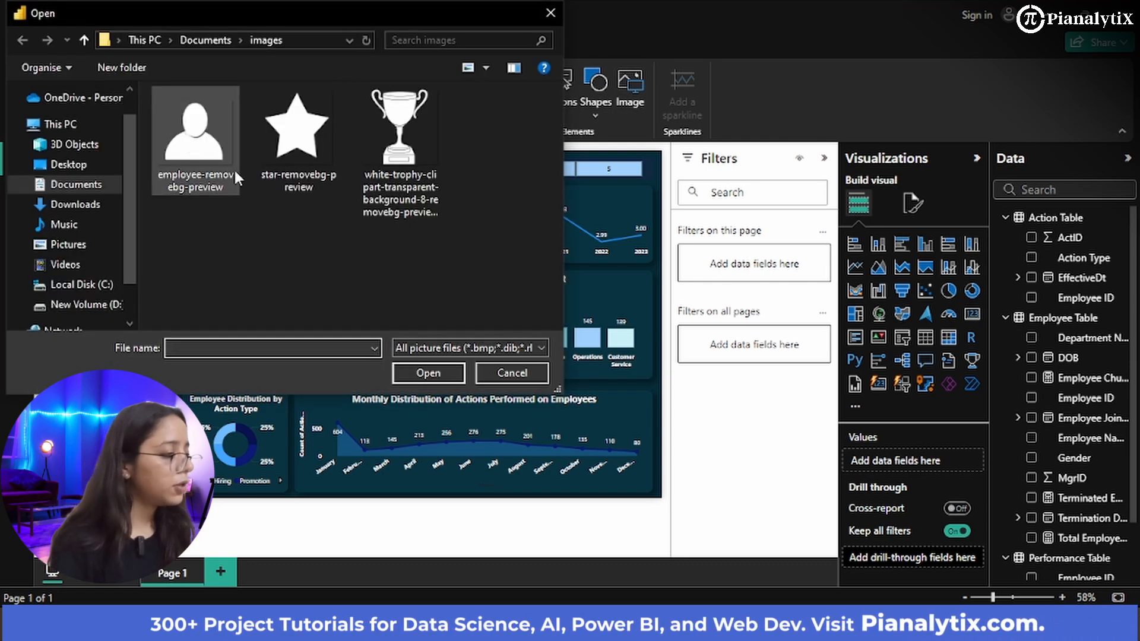
{"action": "left_click", "coordinate": [323, 176]}
{"action": "left_click", "coordinate": [425, 373]}
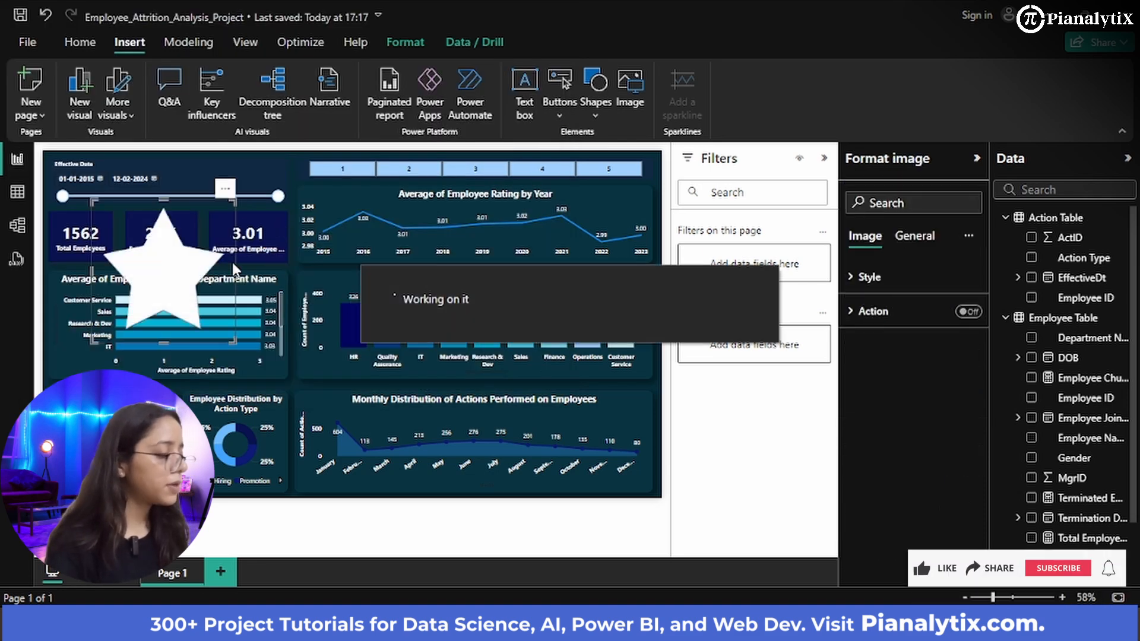
- Shrink the star image to a small icon and place it beside the value on the Average of Employee Rating card
{"action": "left_click_drag", "start_coordinate": [226, 337], "coordinate": [116, 219]}
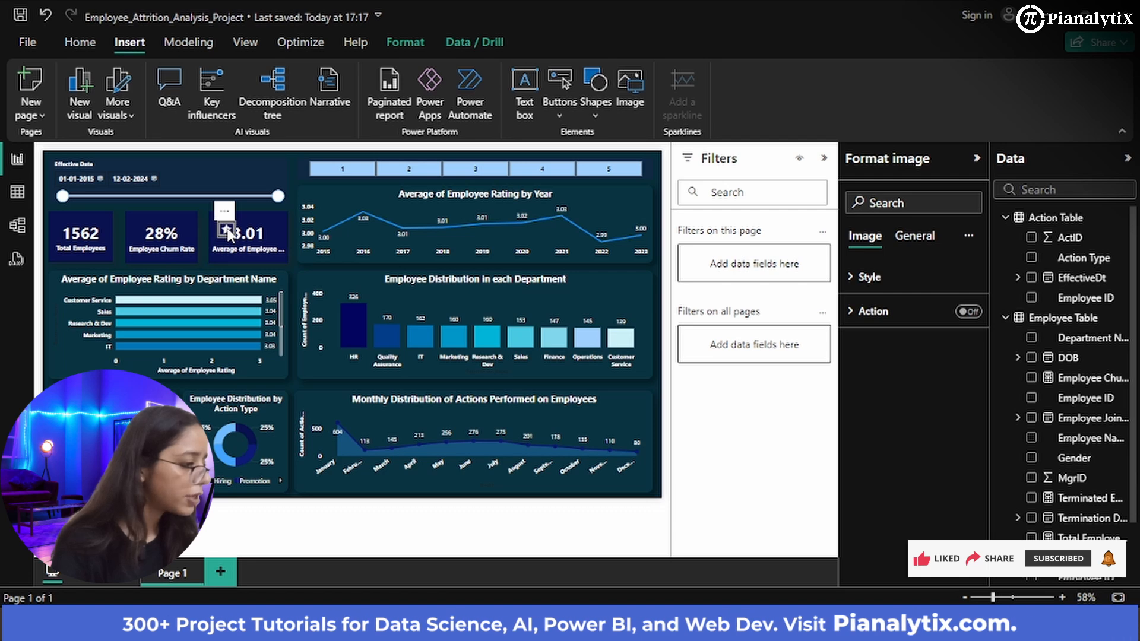
{"action": "left_click_drag", "start_coordinate": [228, 228], "coordinate": [210, 229]}
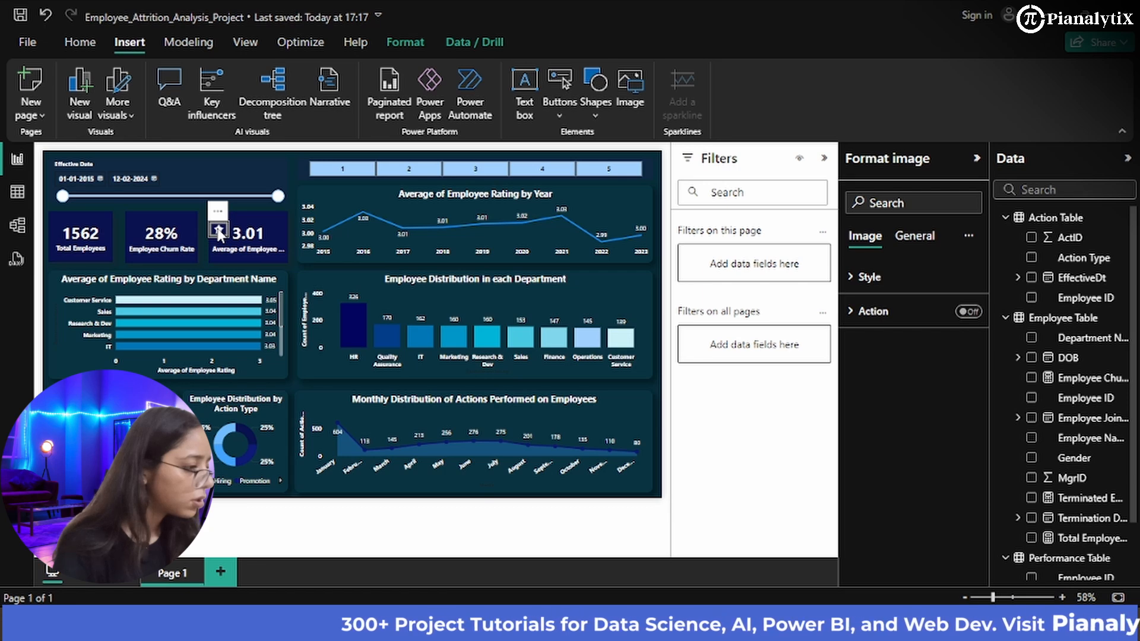
{"action": "left_click", "coordinate": [220, 224]}
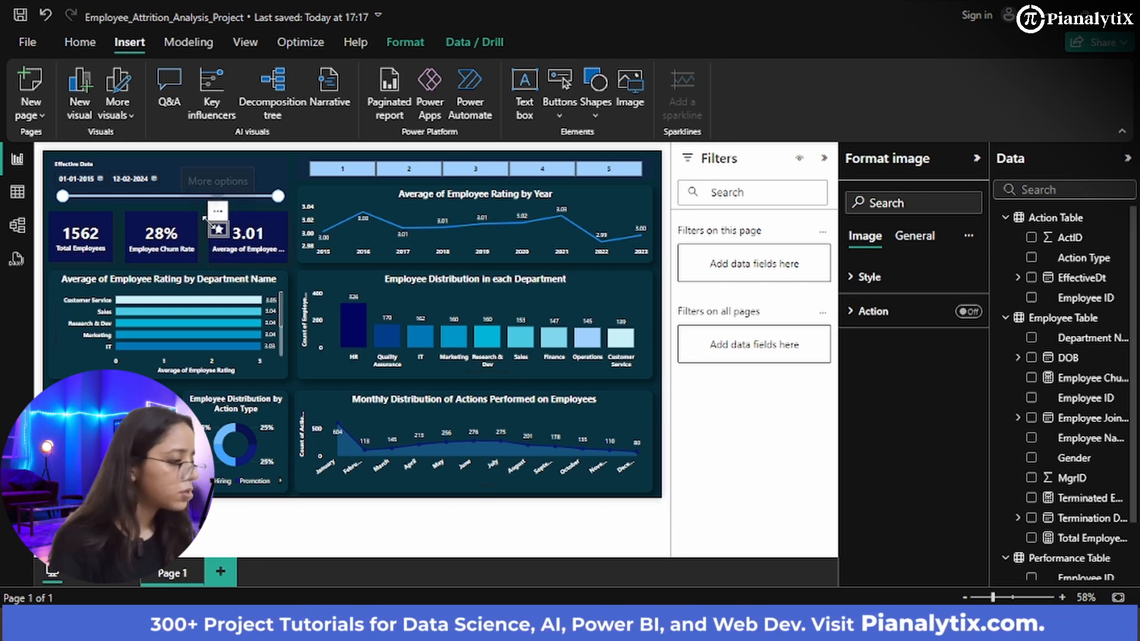
{"action": "left_click", "coordinate": [203, 233]}
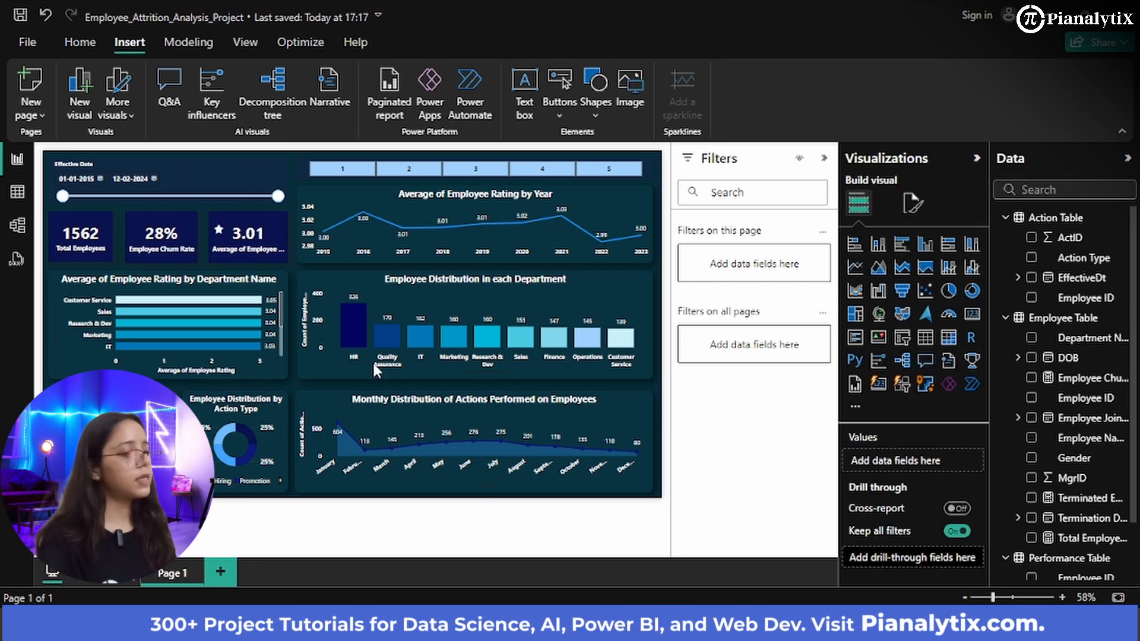
- Insert the employee-removebg-preview image, shrink it to a small icon and place it on the Total Employees card
{"action": "left_click", "coordinate": [632, 102]}
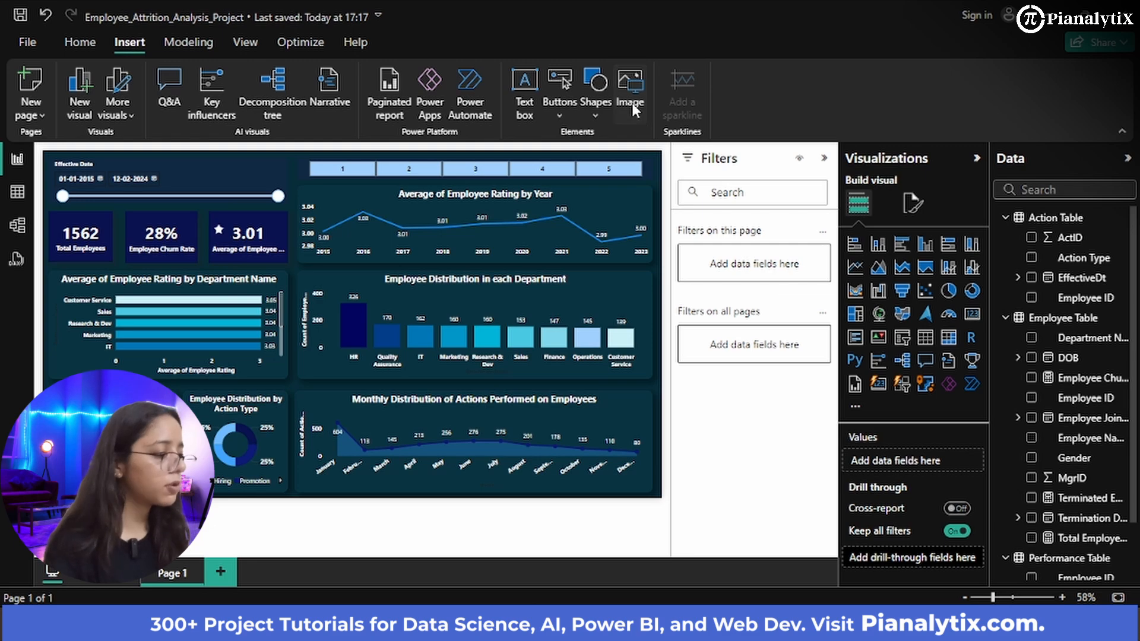
{"action": "left_click", "coordinate": [156, 139]}
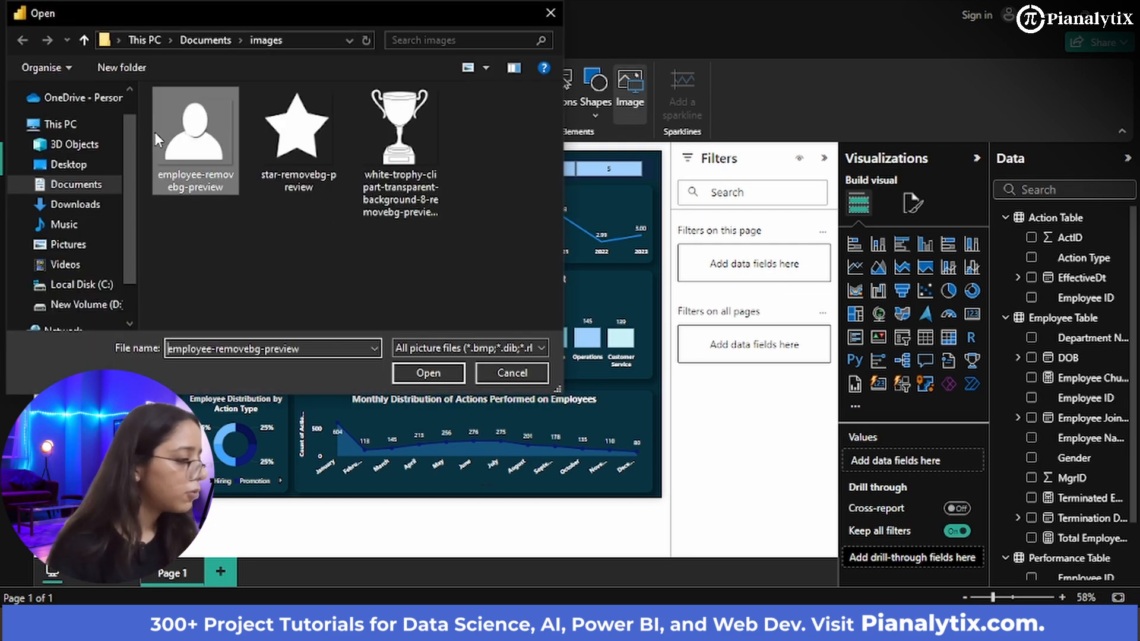
{"action": "left_click", "coordinate": [428, 373]}
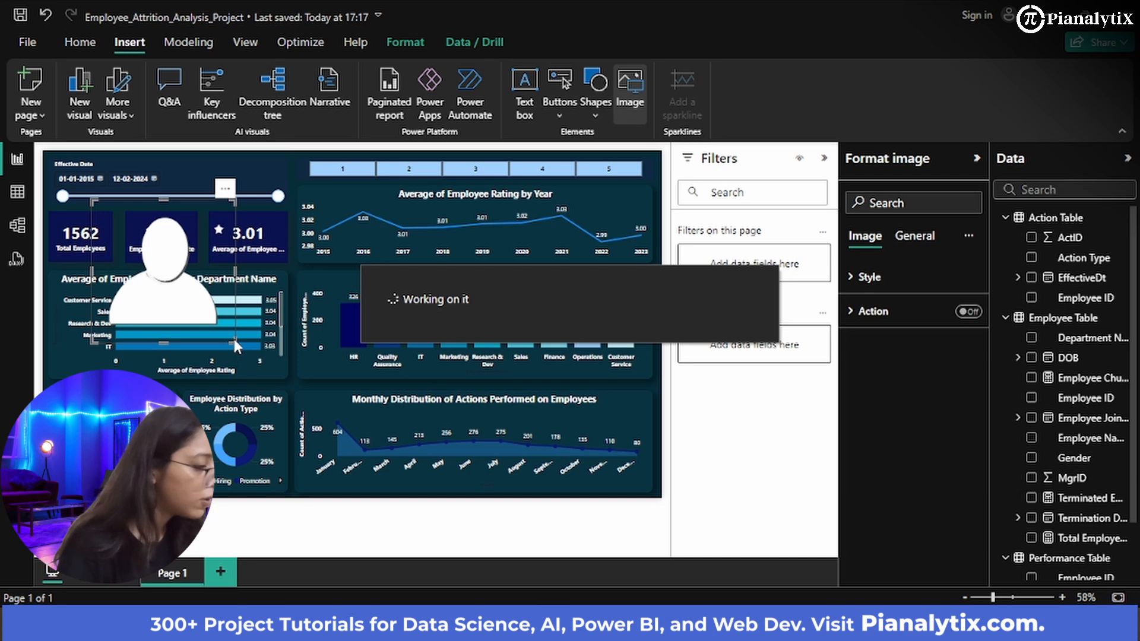
{"action": "left_click_drag", "start_coordinate": [234, 339], "coordinate": [59, 228]}
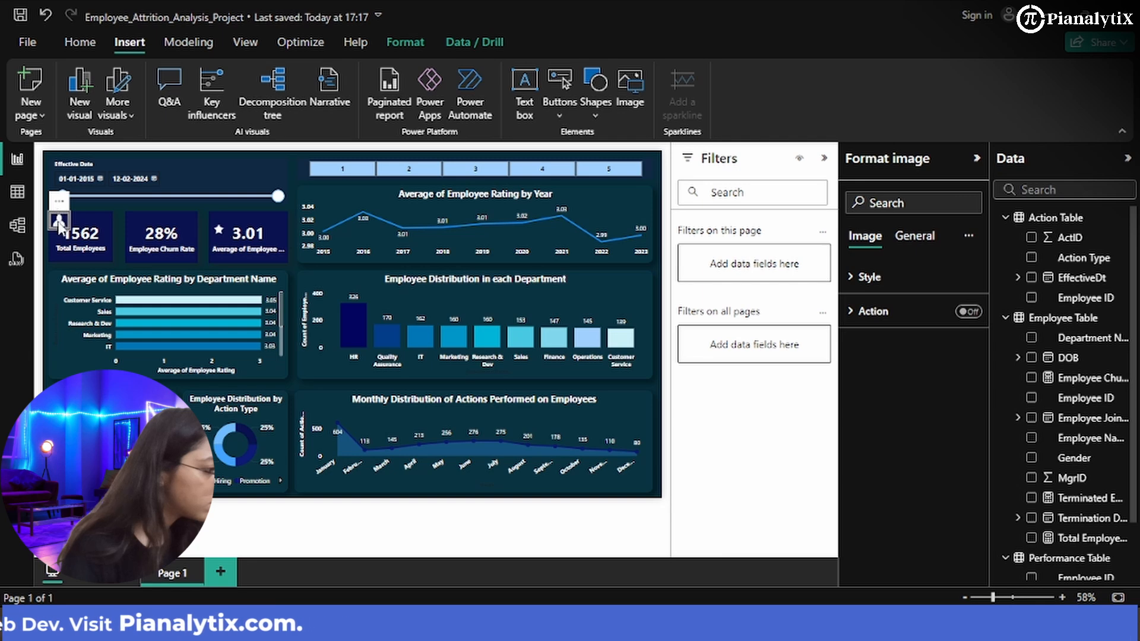
{"action": "left_click_drag", "start_coordinate": [60, 225], "coordinate": [58, 238]}
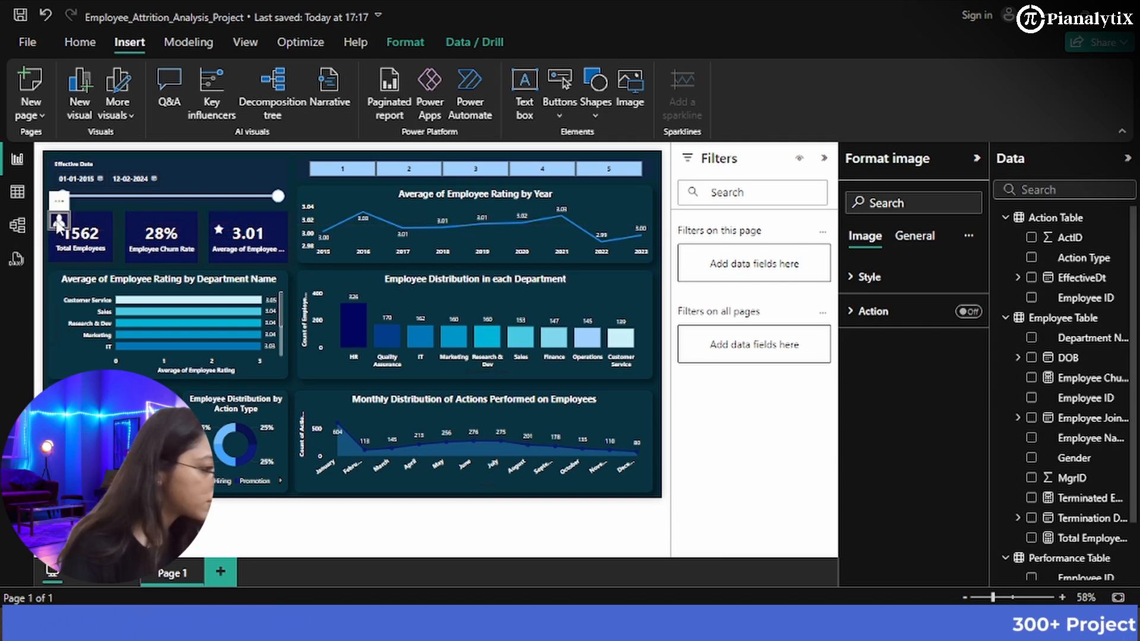
- Fine-tune the star and employee icons so both sit in the upper-left corners of their cards
{"action": "left_click_drag", "start_coordinate": [217, 241], "coordinate": [216, 227]}
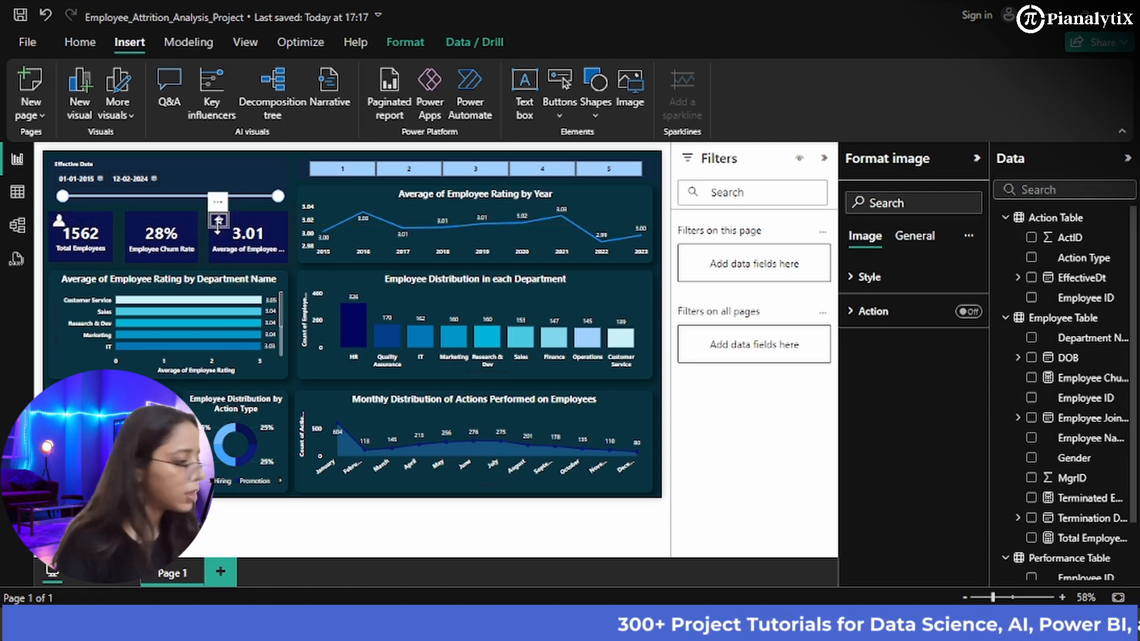
{"action": "left_click", "coordinate": [120, 220]}
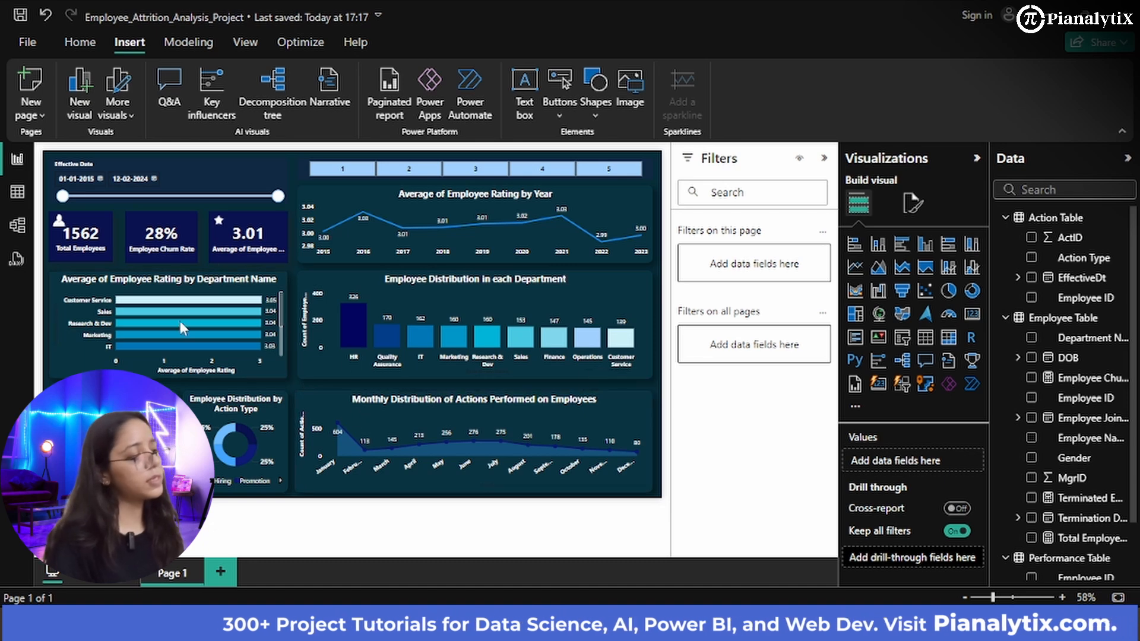
{"action": "left_click", "coordinate": [58, 223]}
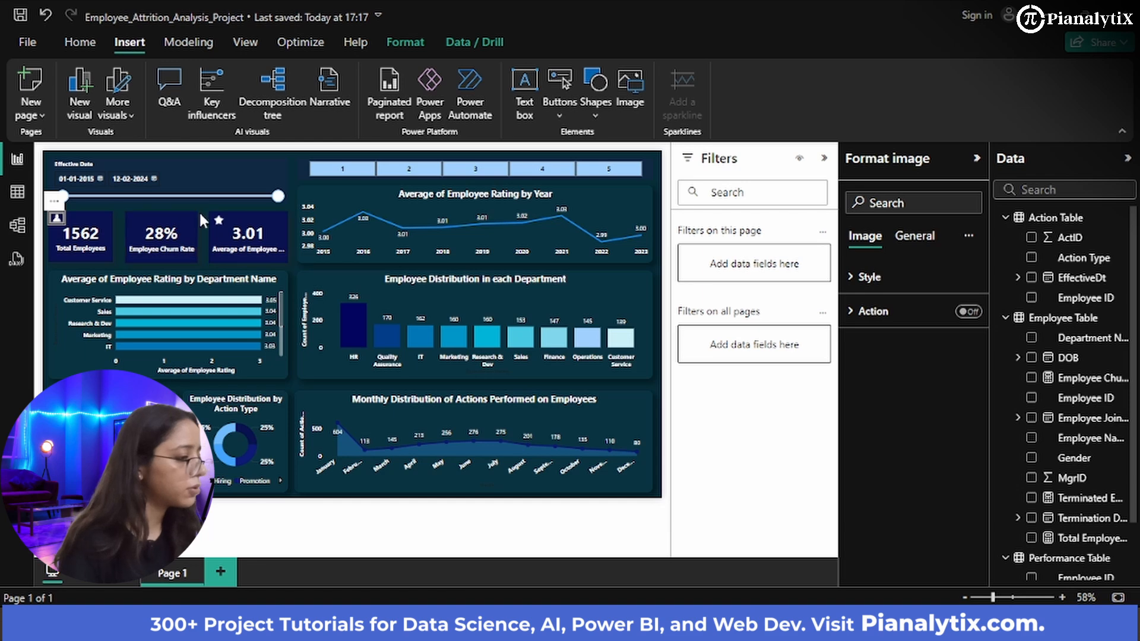
{"action": "left_click", "coordinate": [202, 216]}
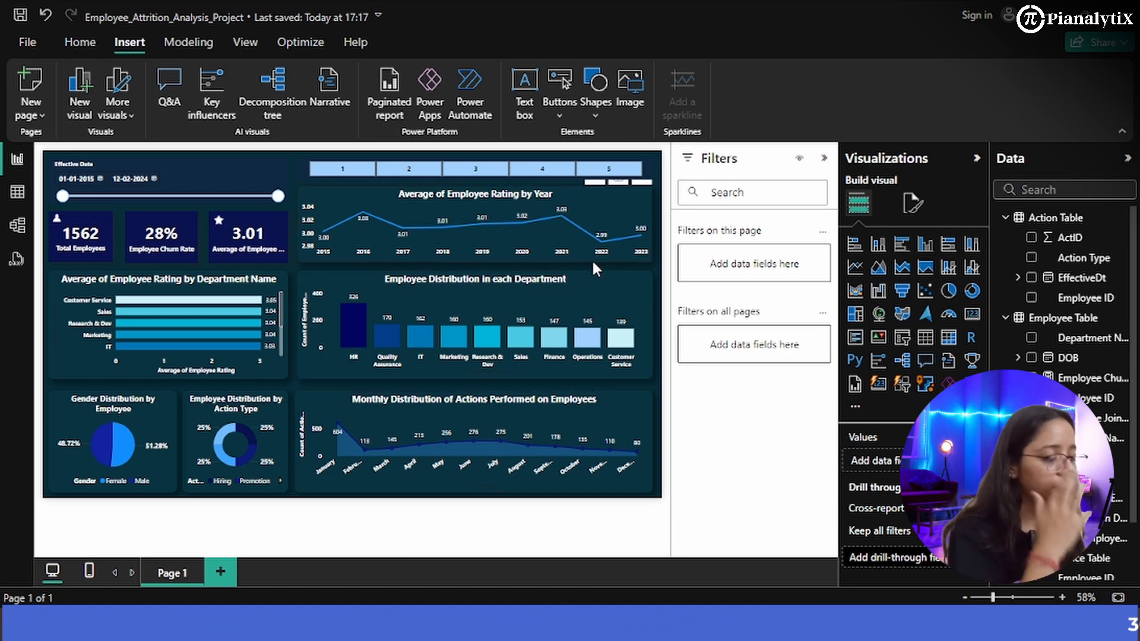
- Cross-filter the dashboard by HR in the department distribution chart, clear it, and inspect Customer Service in the department rating chart
{"action": "mouse_move", "coordinate": [375, 344]}
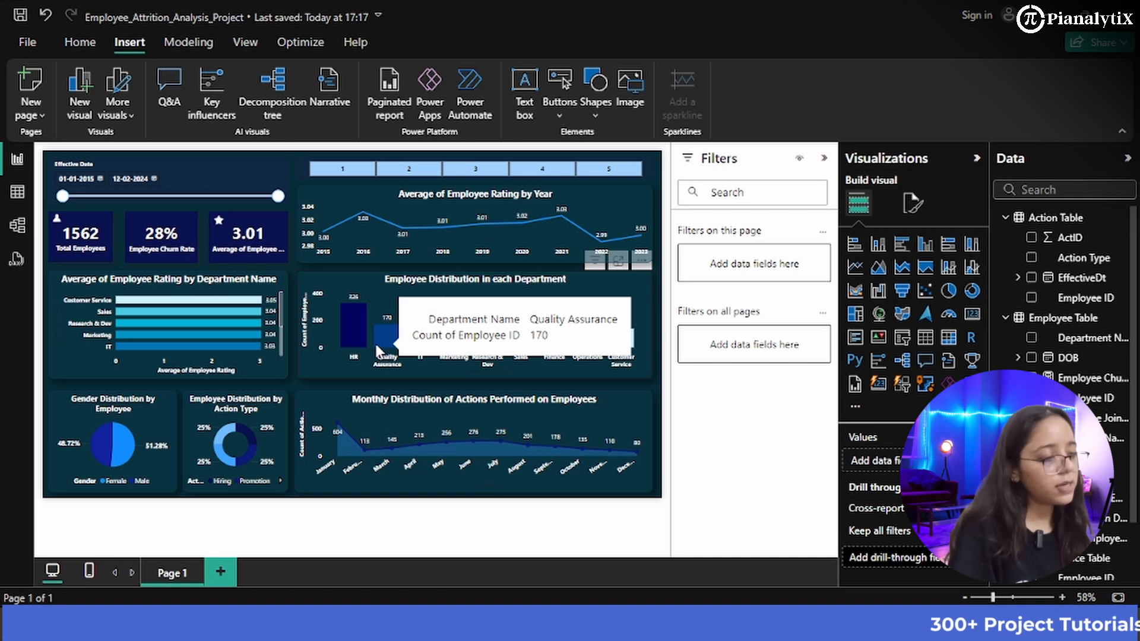
{"action": "mouse_move", "coordinate": [345, 322]}
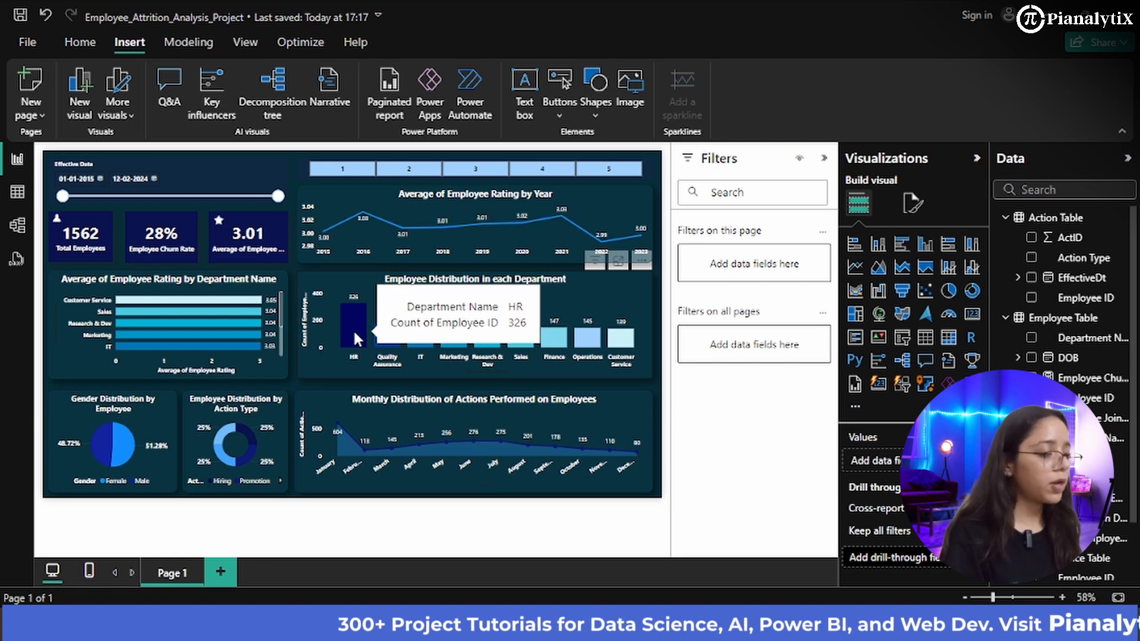
{"action": "left_click", "coordinate": [352, 329]}
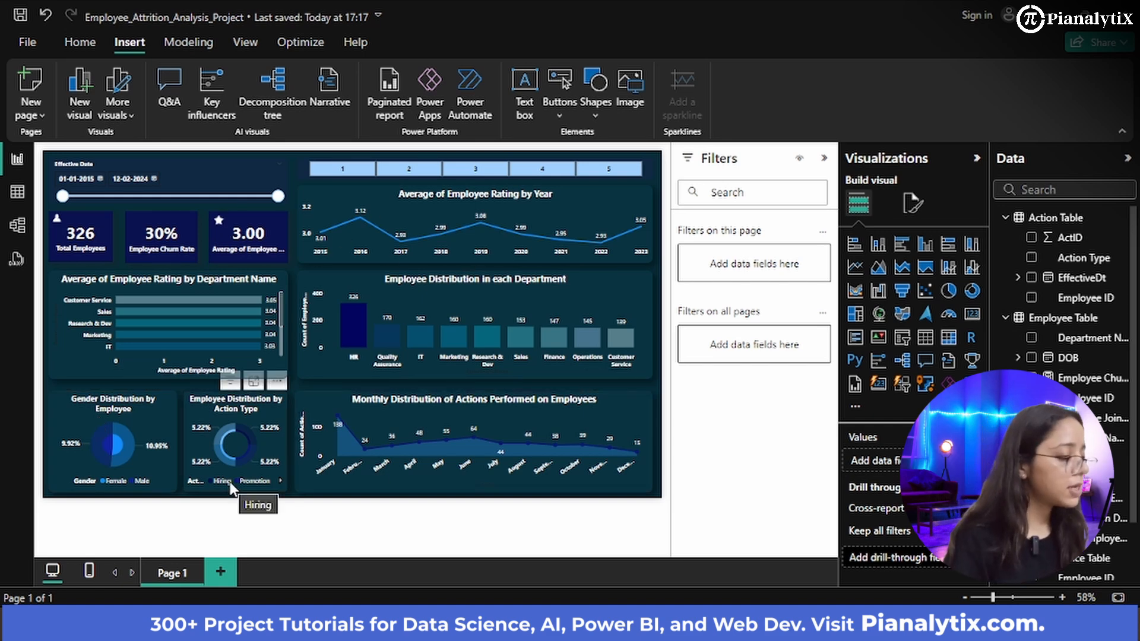
{"action": "left_click", "coordinate": [409, 300]}
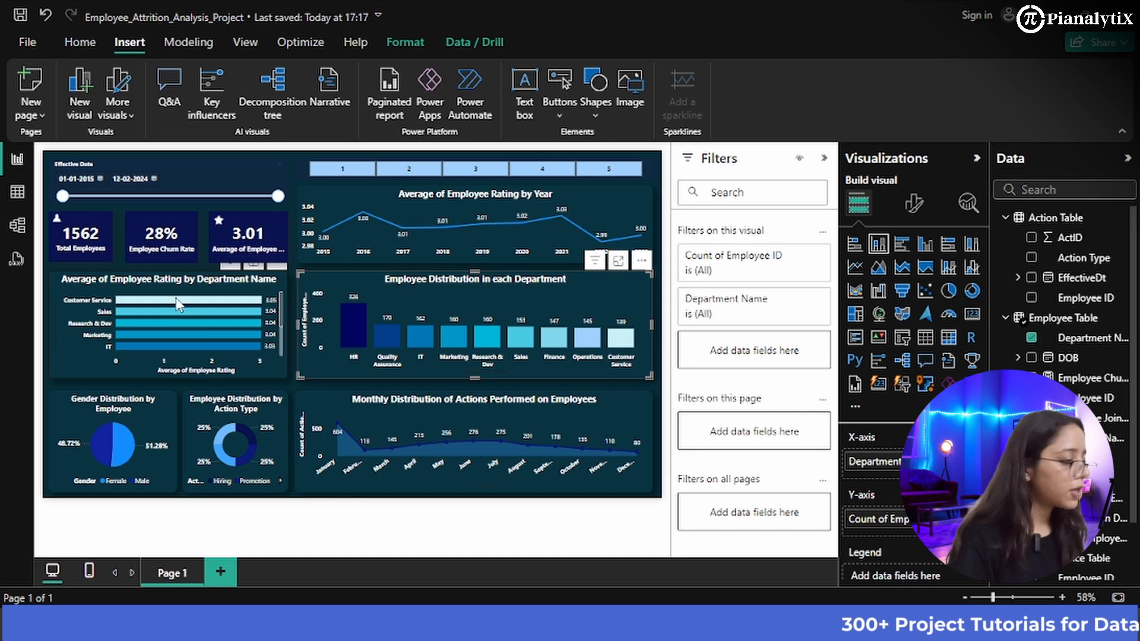
{"action": "mouse_move", "coordinate": [178, 304]}
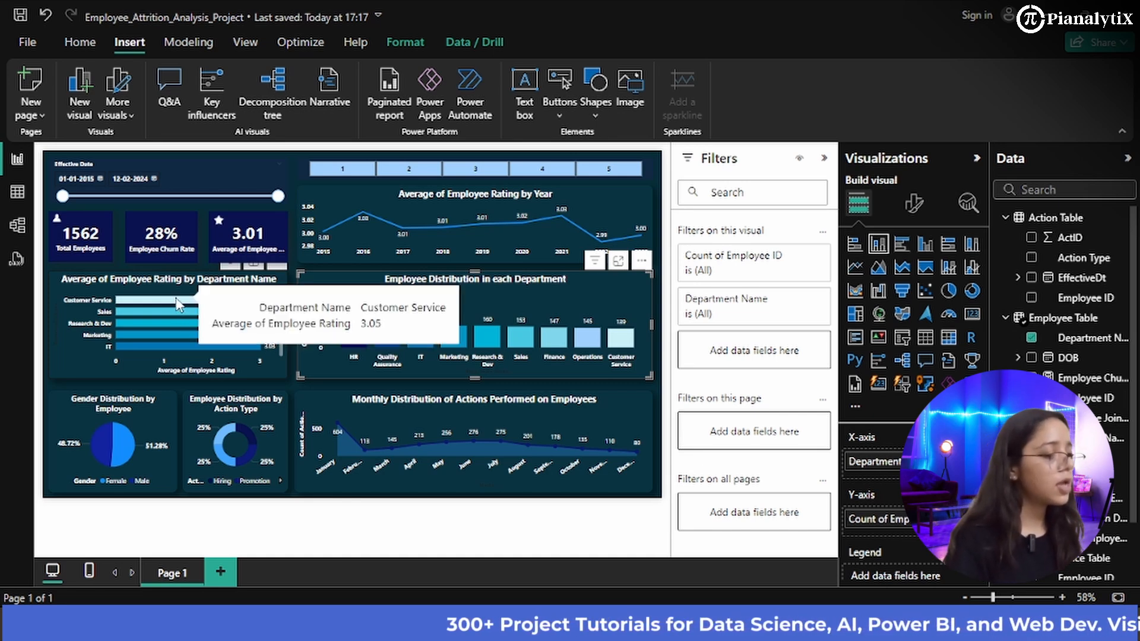
- Test ratings 2 and 1 in the Employee Rating slicer, leave rating 3 selected, and inspect HR in the department rating chart
{"action": "left_click", "coordinate": [417, 176]}
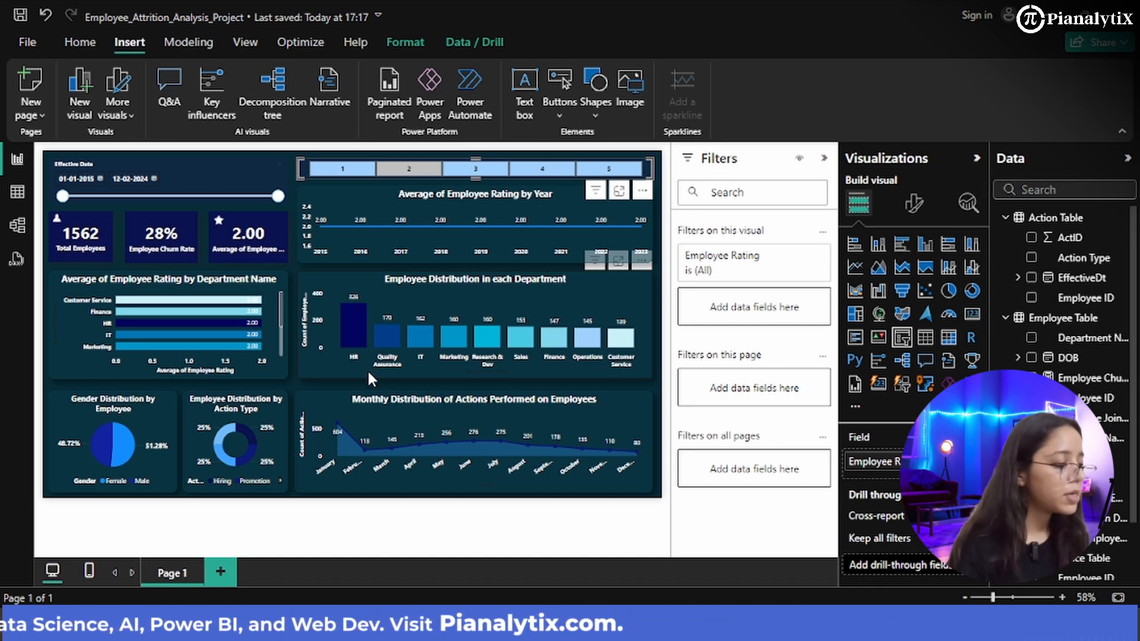
{"action": "left_click", "coordinate": [424, 172]}
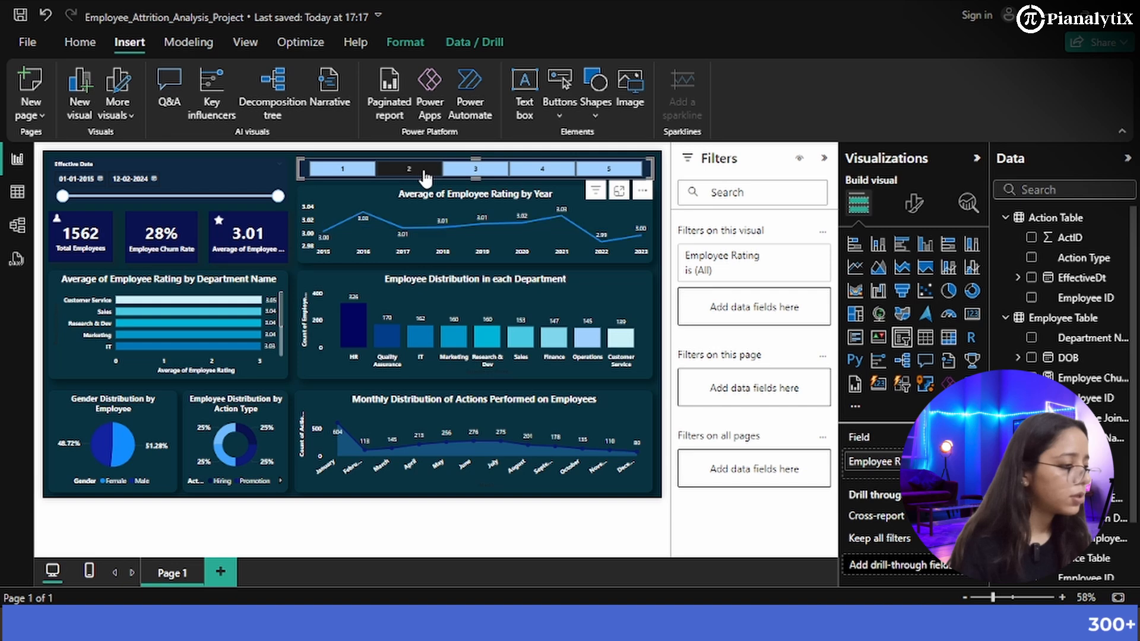
{"action": "left_click", "coordinate": [350, 173]}
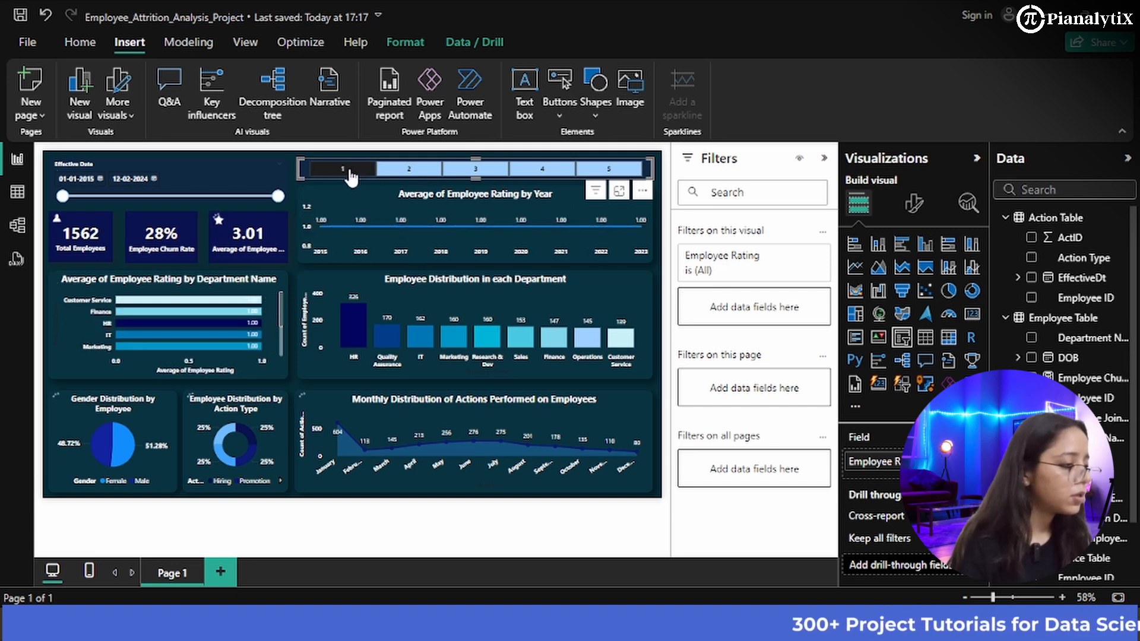
{"action": "left_click", "coordinate": [482, 174]}
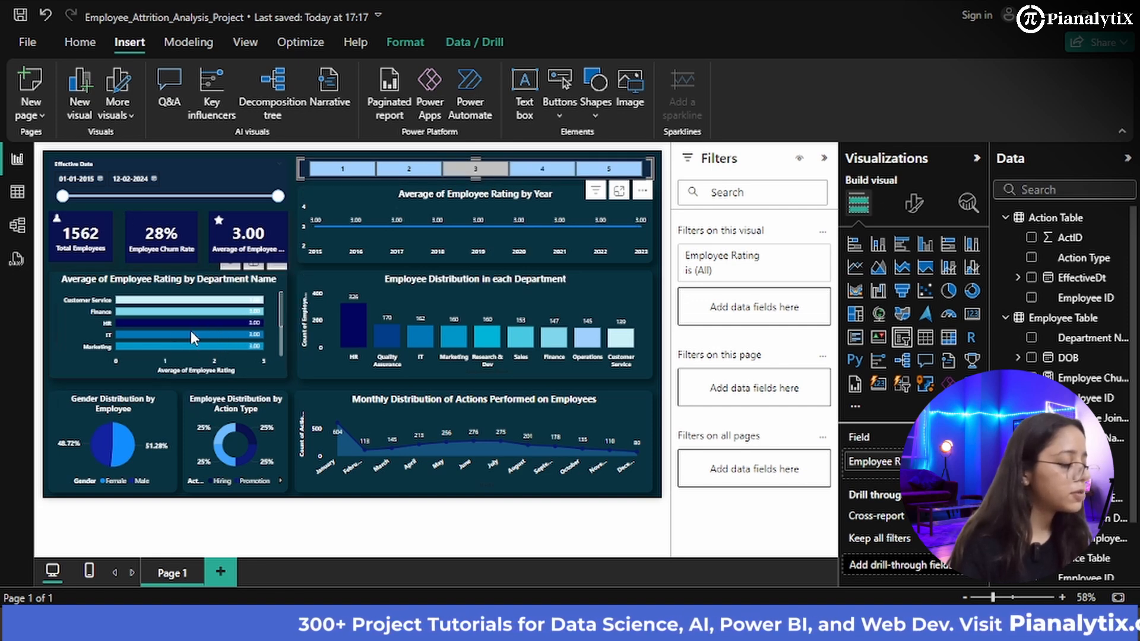
{"action": "mouse_move", "coordinate": [187, 324]}
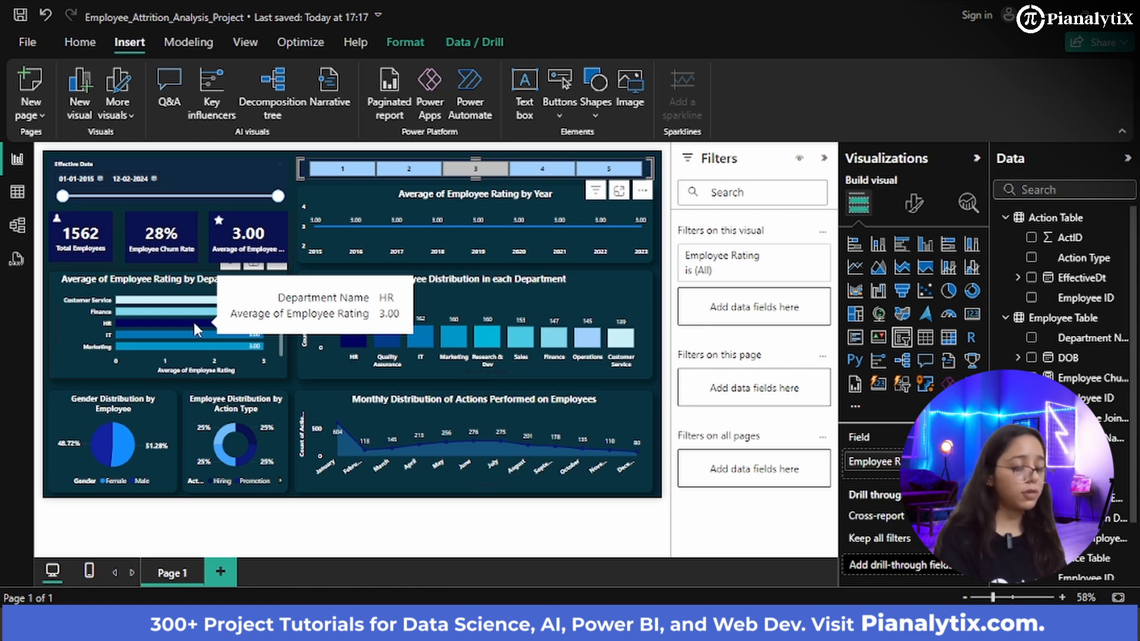
{"action": "left_click", "coordinate": [290, 161]}
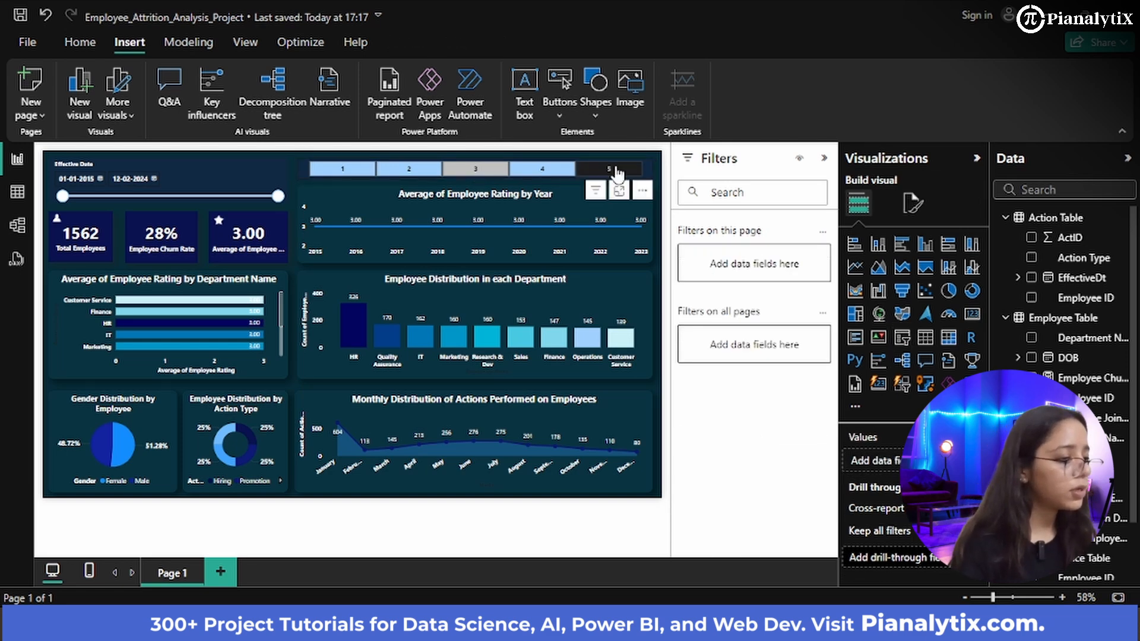
{"action": "left_click", "coordinate": [645, 173]}
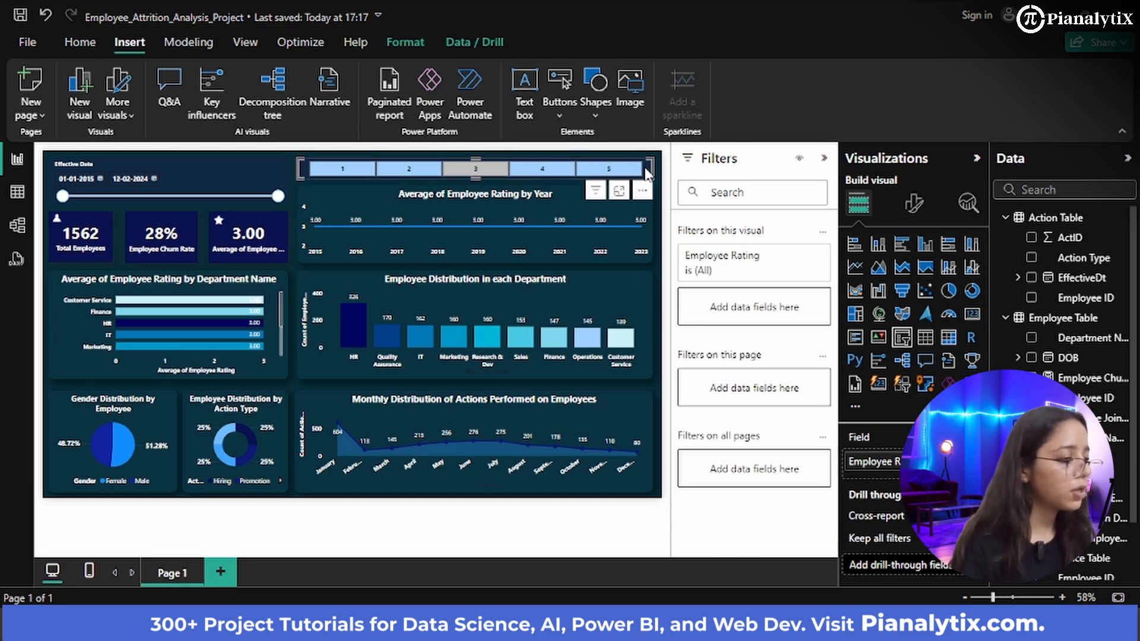
{"action": "left_click", "coordinate": [291, 152]}
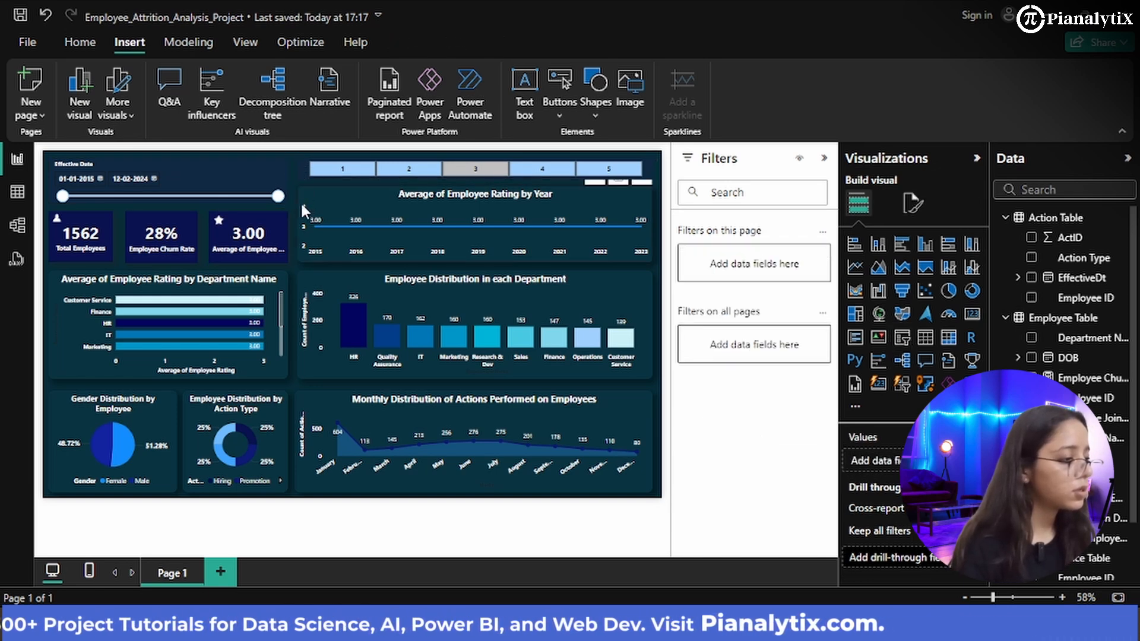
{"action": "mouse_move", "coordinate": [601, 195]}
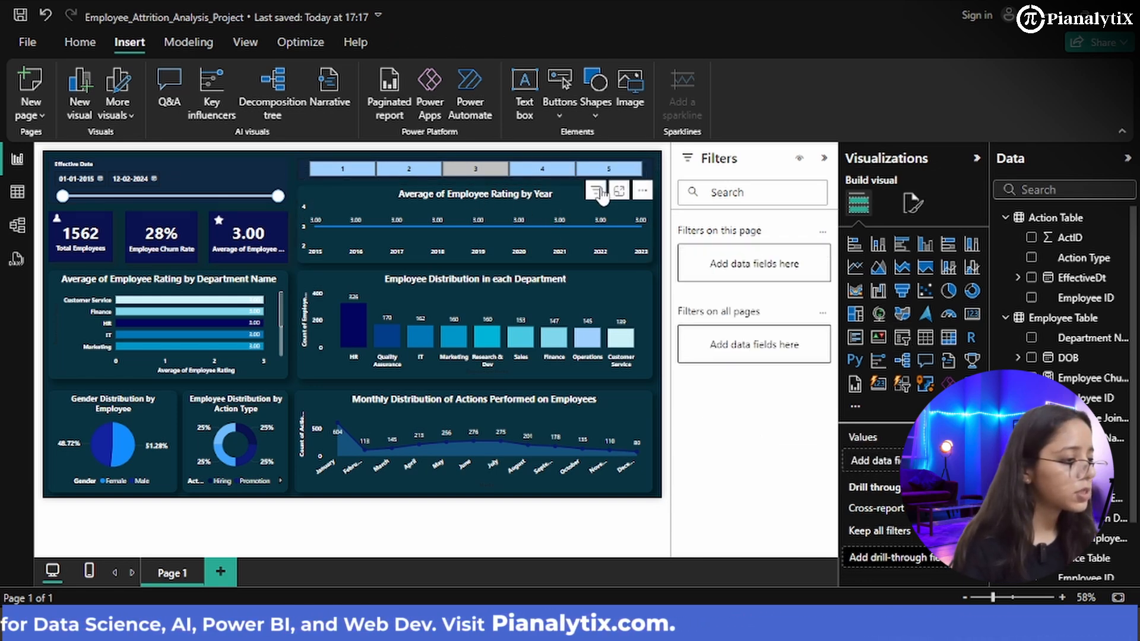
{"action": "left_click", "coordinate": [651, 165]}
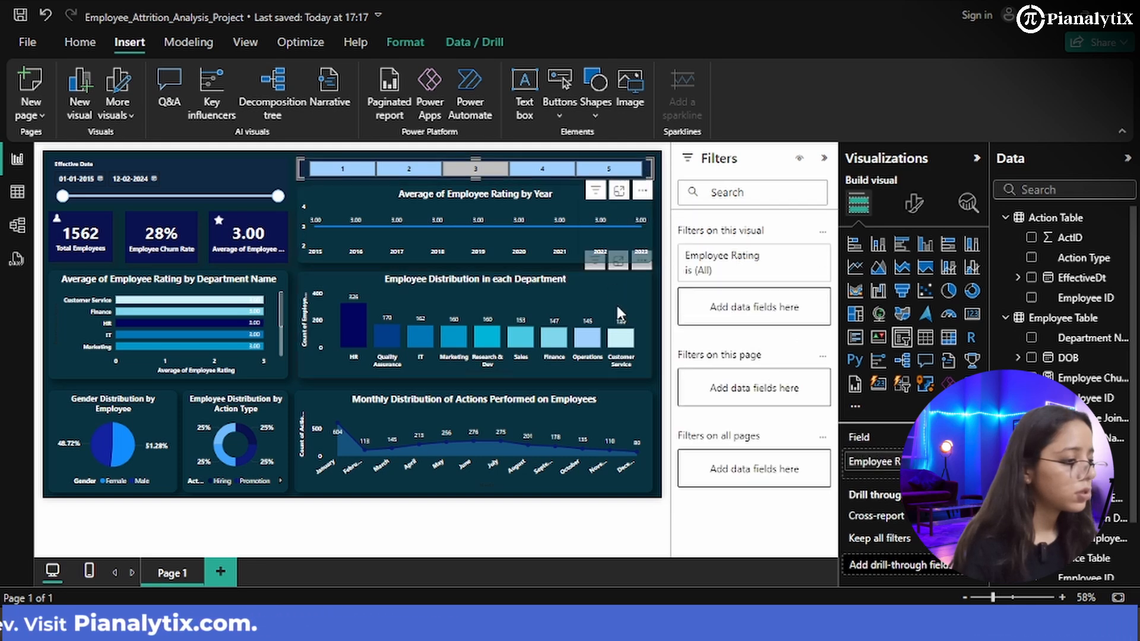
- With rating 3 selected, check how picking the HR column in the department distribution chart filters the other visuals, and clear the selection
{"action": "left_click", "coordinate": [638, 292]}
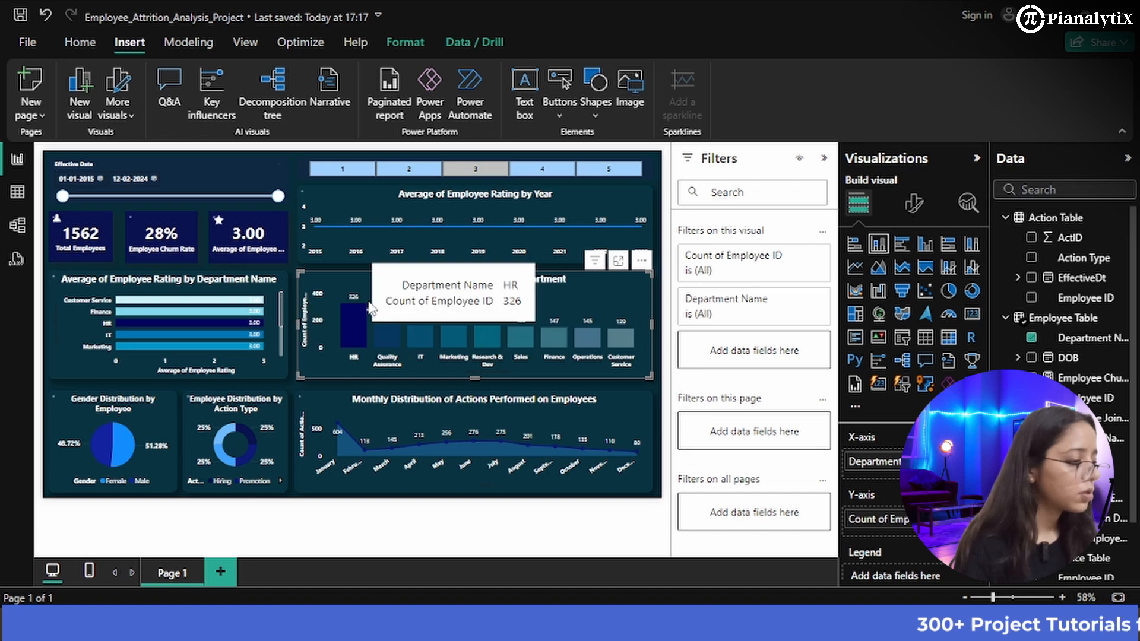
{"action": "left_click", "coordinate": [348, 308]}
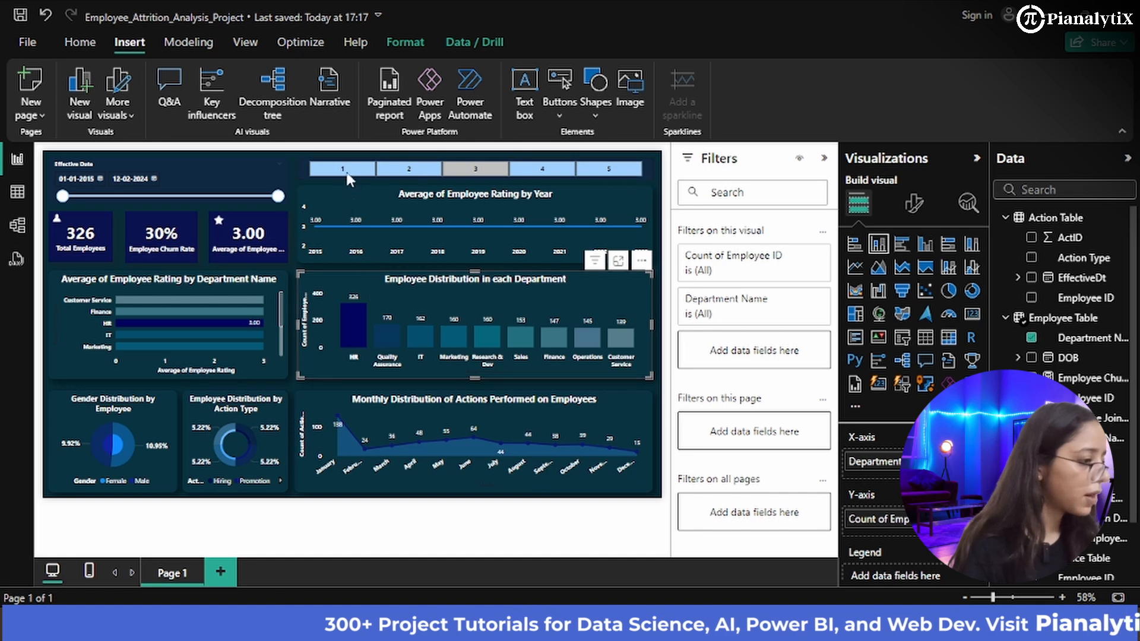
{"action": "left_click", "coordinate": [395, 294]}
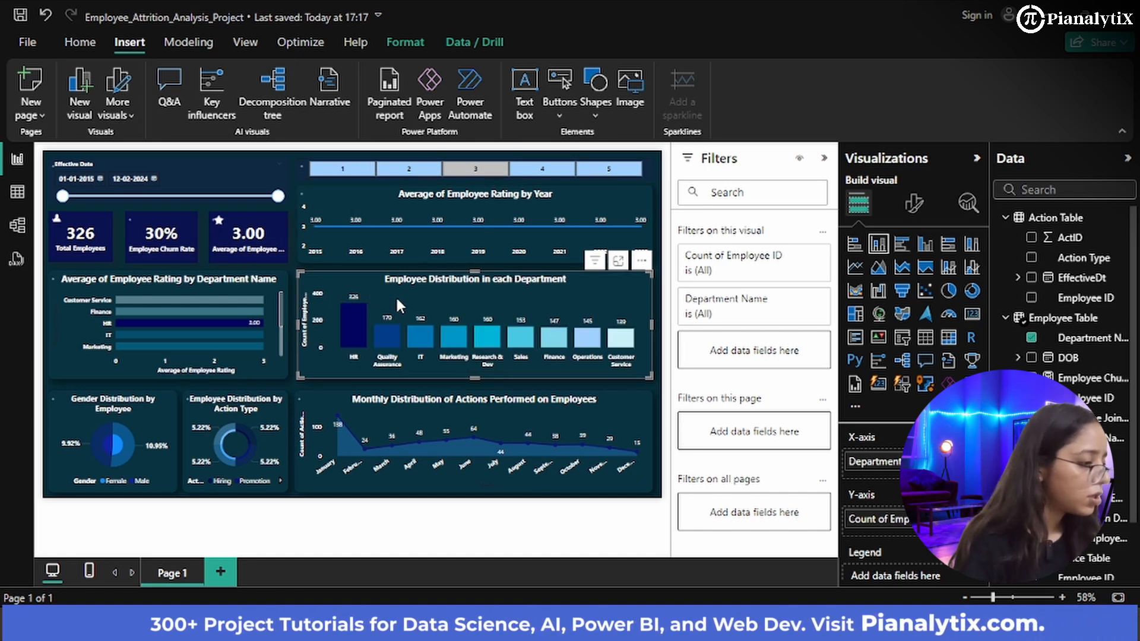
{"action": "left_click", "coordinate": [305, 166]}
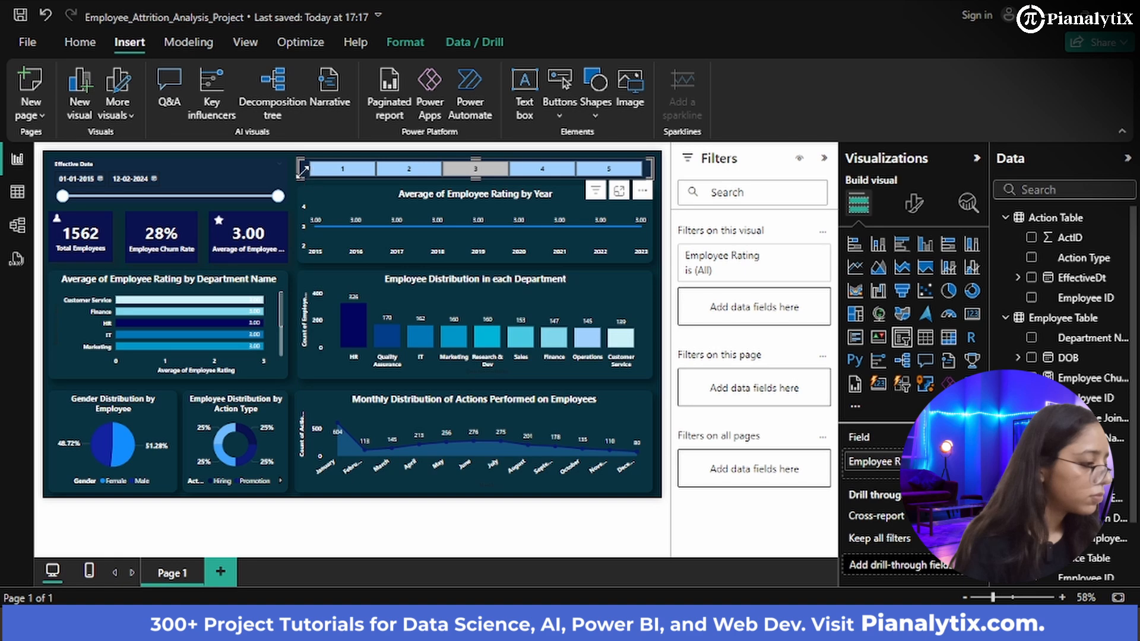
{"action": "left_click", "coordinate": [398, 516]}
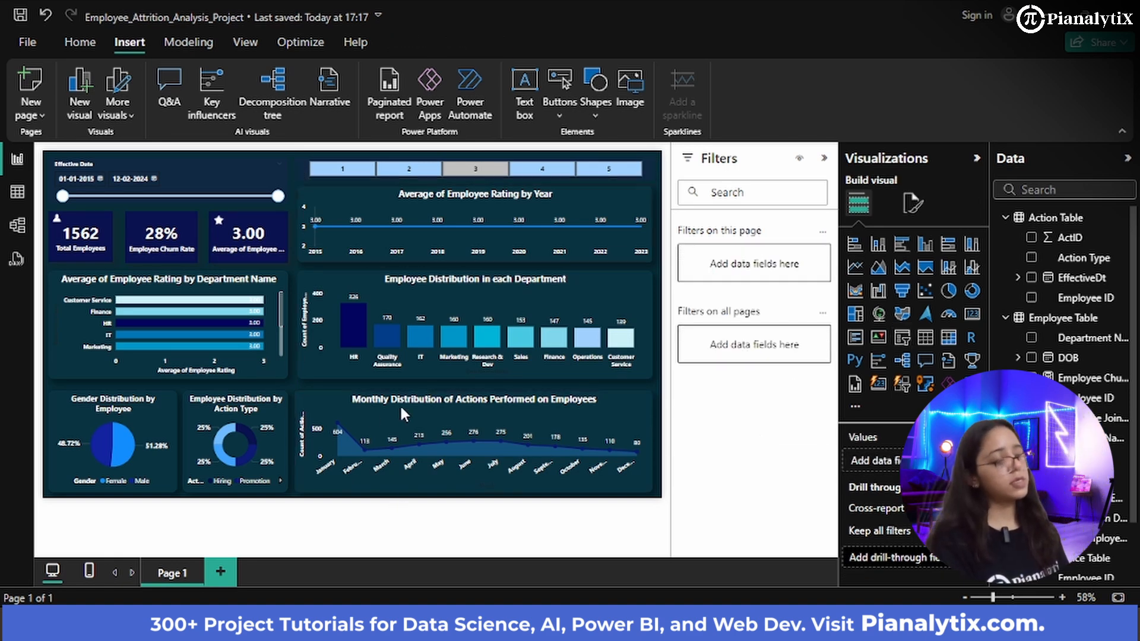
{"action": "left_click", "coordinate": [301, 166]}
{"action": "left_click", "coordinate": [641, 190]}
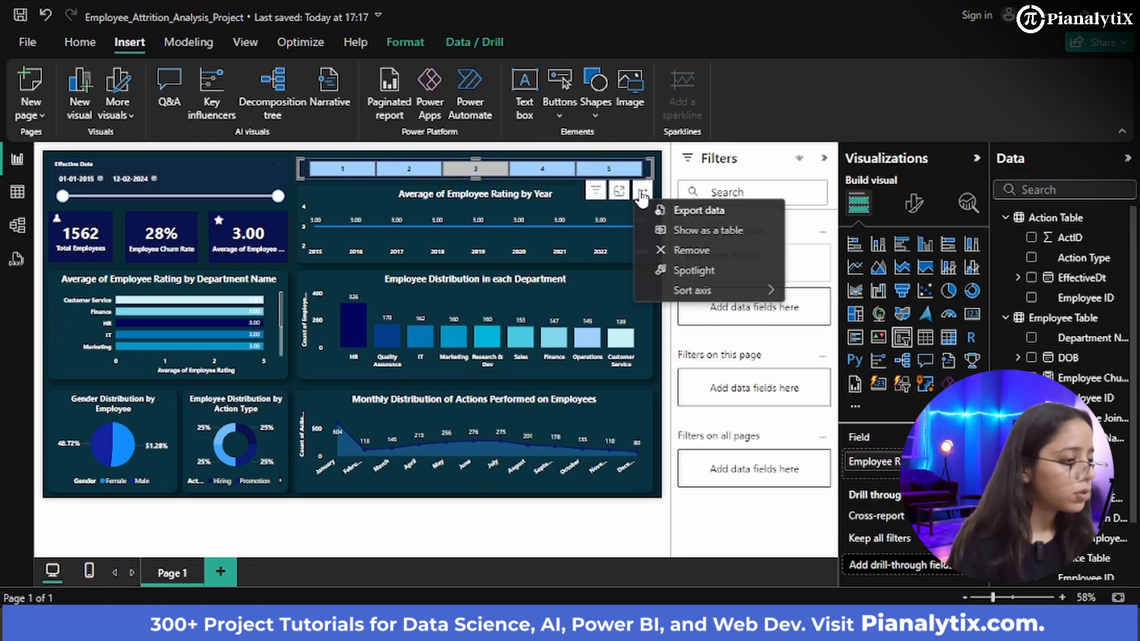
{"action": "left_click", "coordinate": [539, 528]}
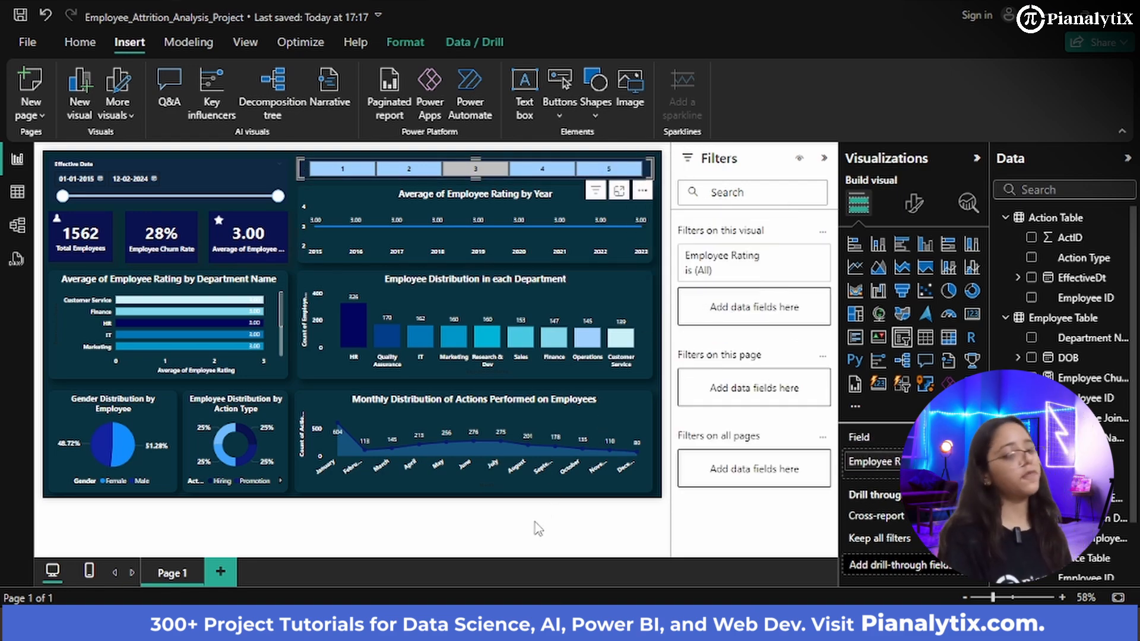